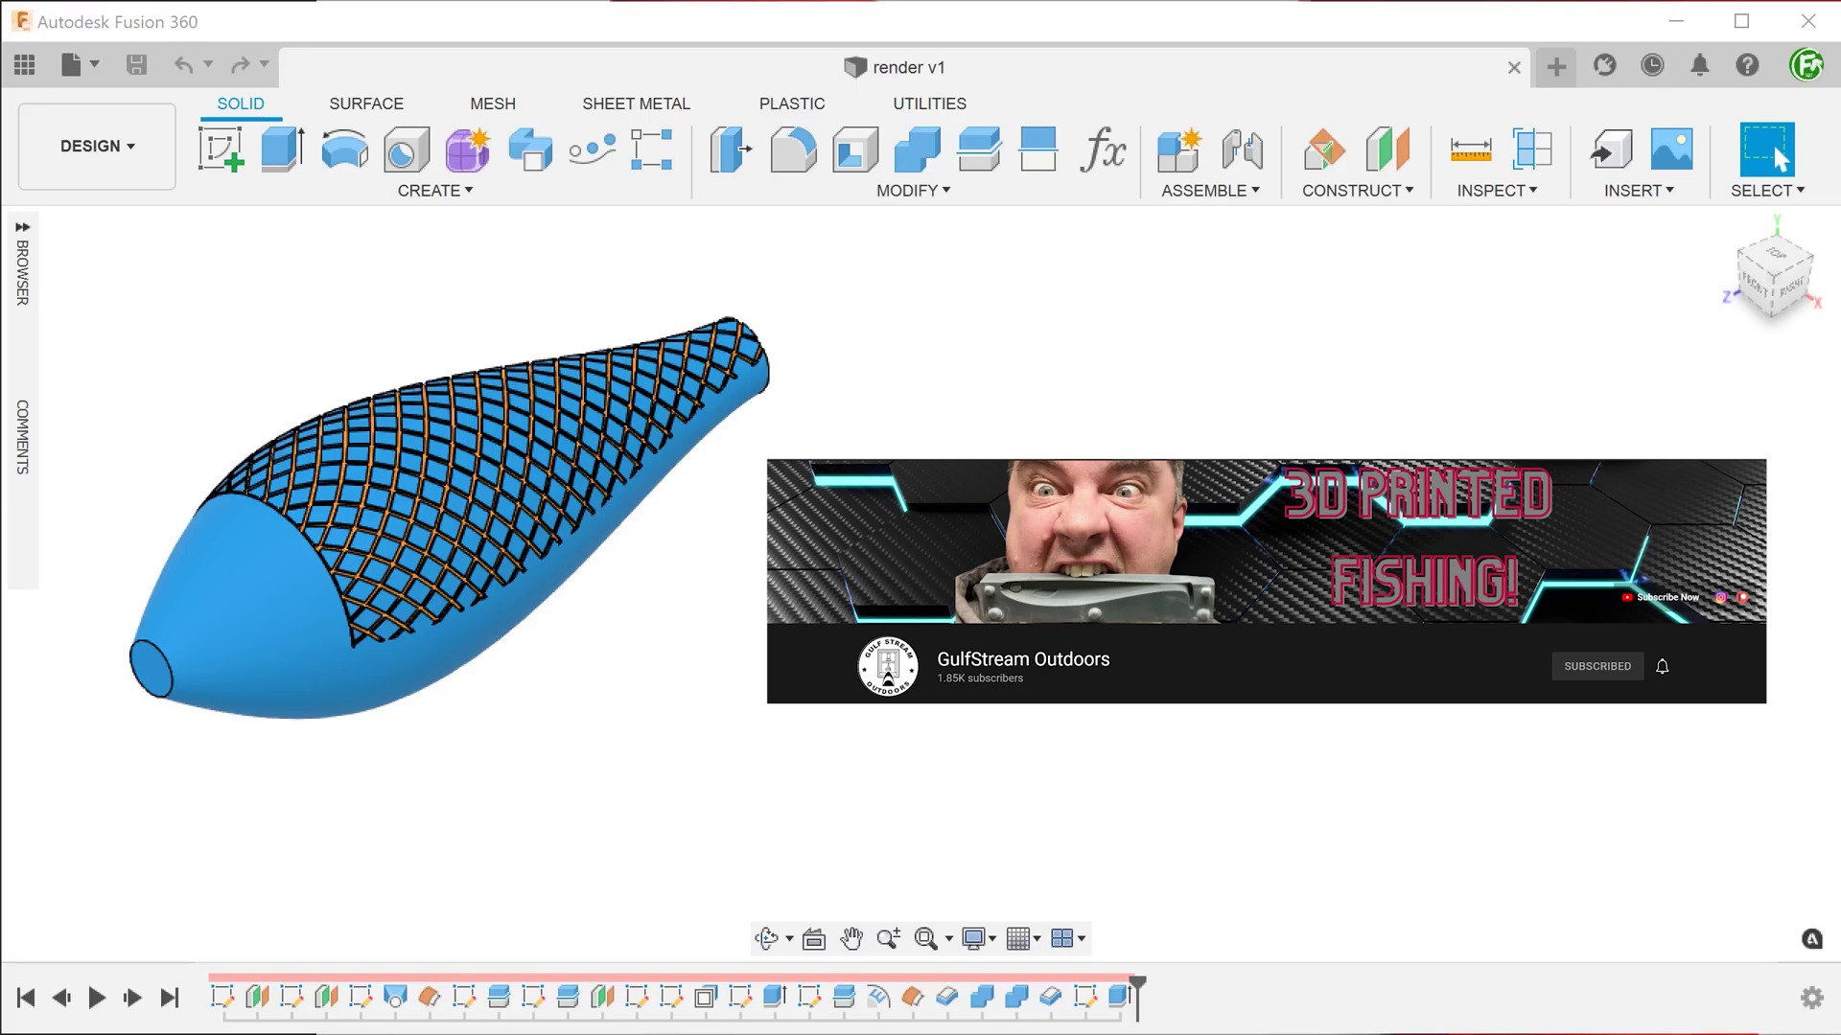
click(501, 833)
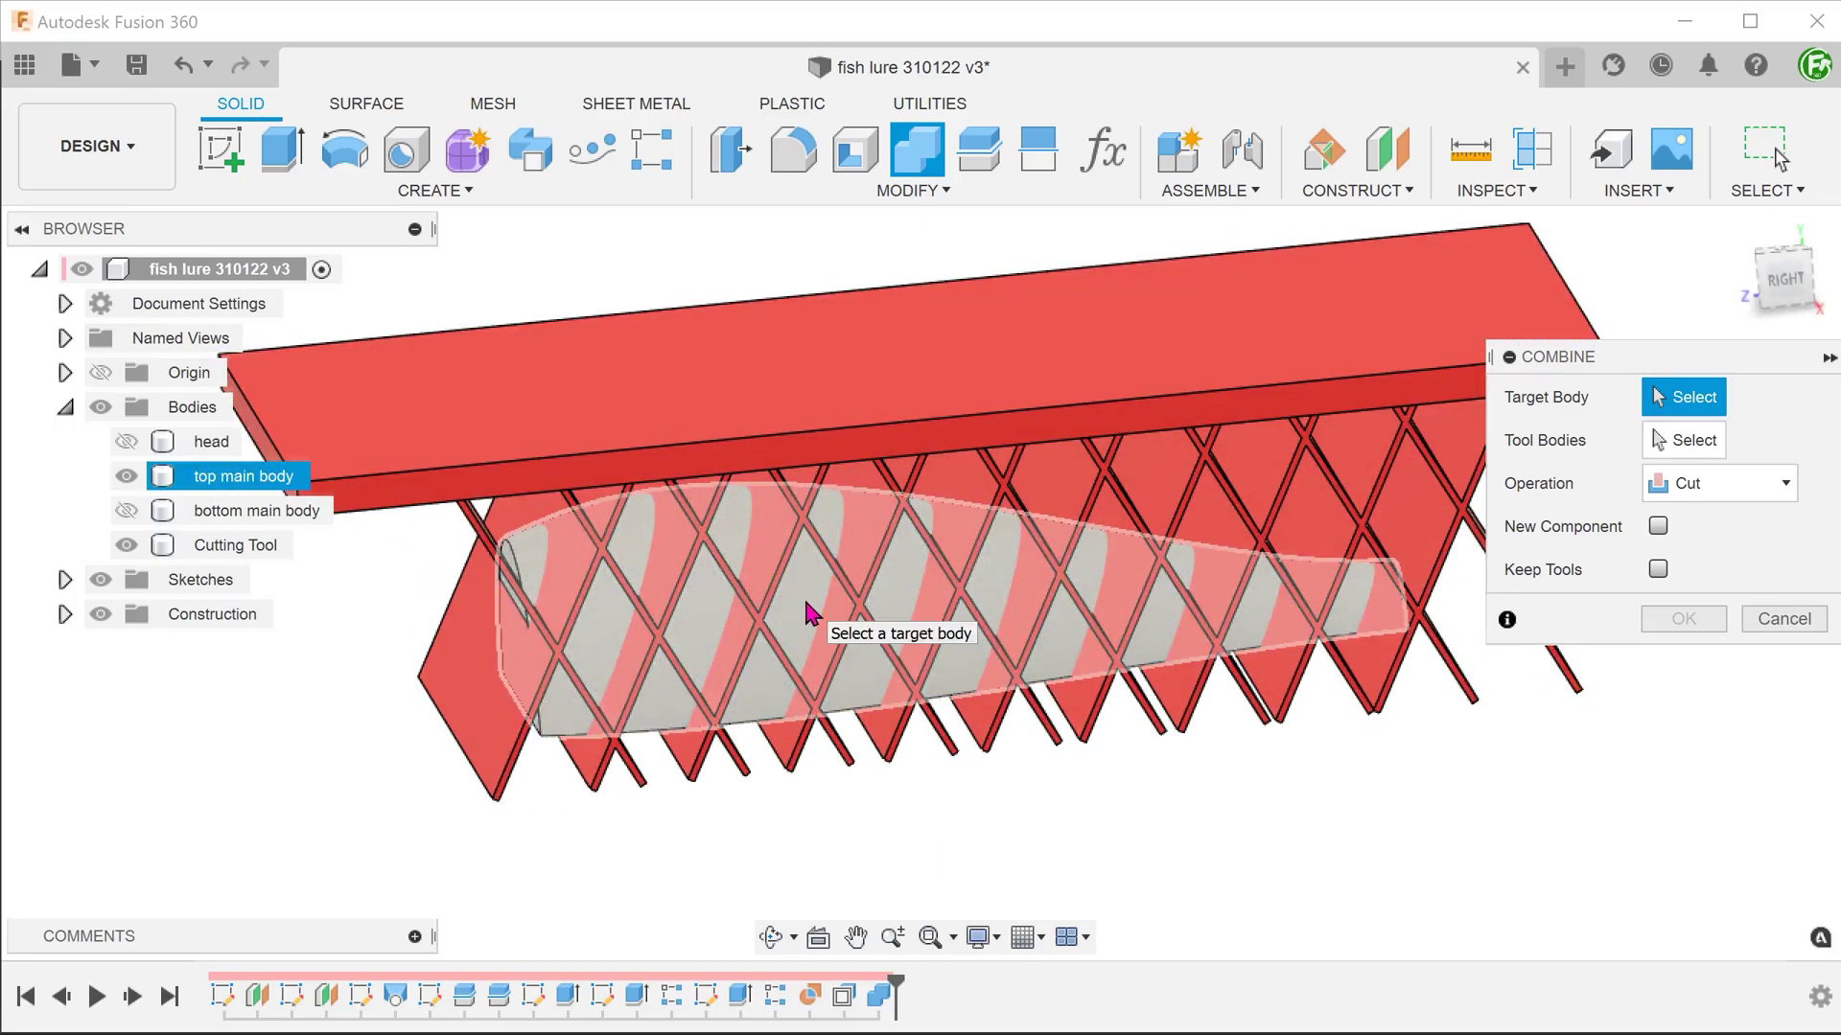
Step: Cut the top main body with the Cutting Tool body using Combine
click(814, 608)
click(1257, 410)
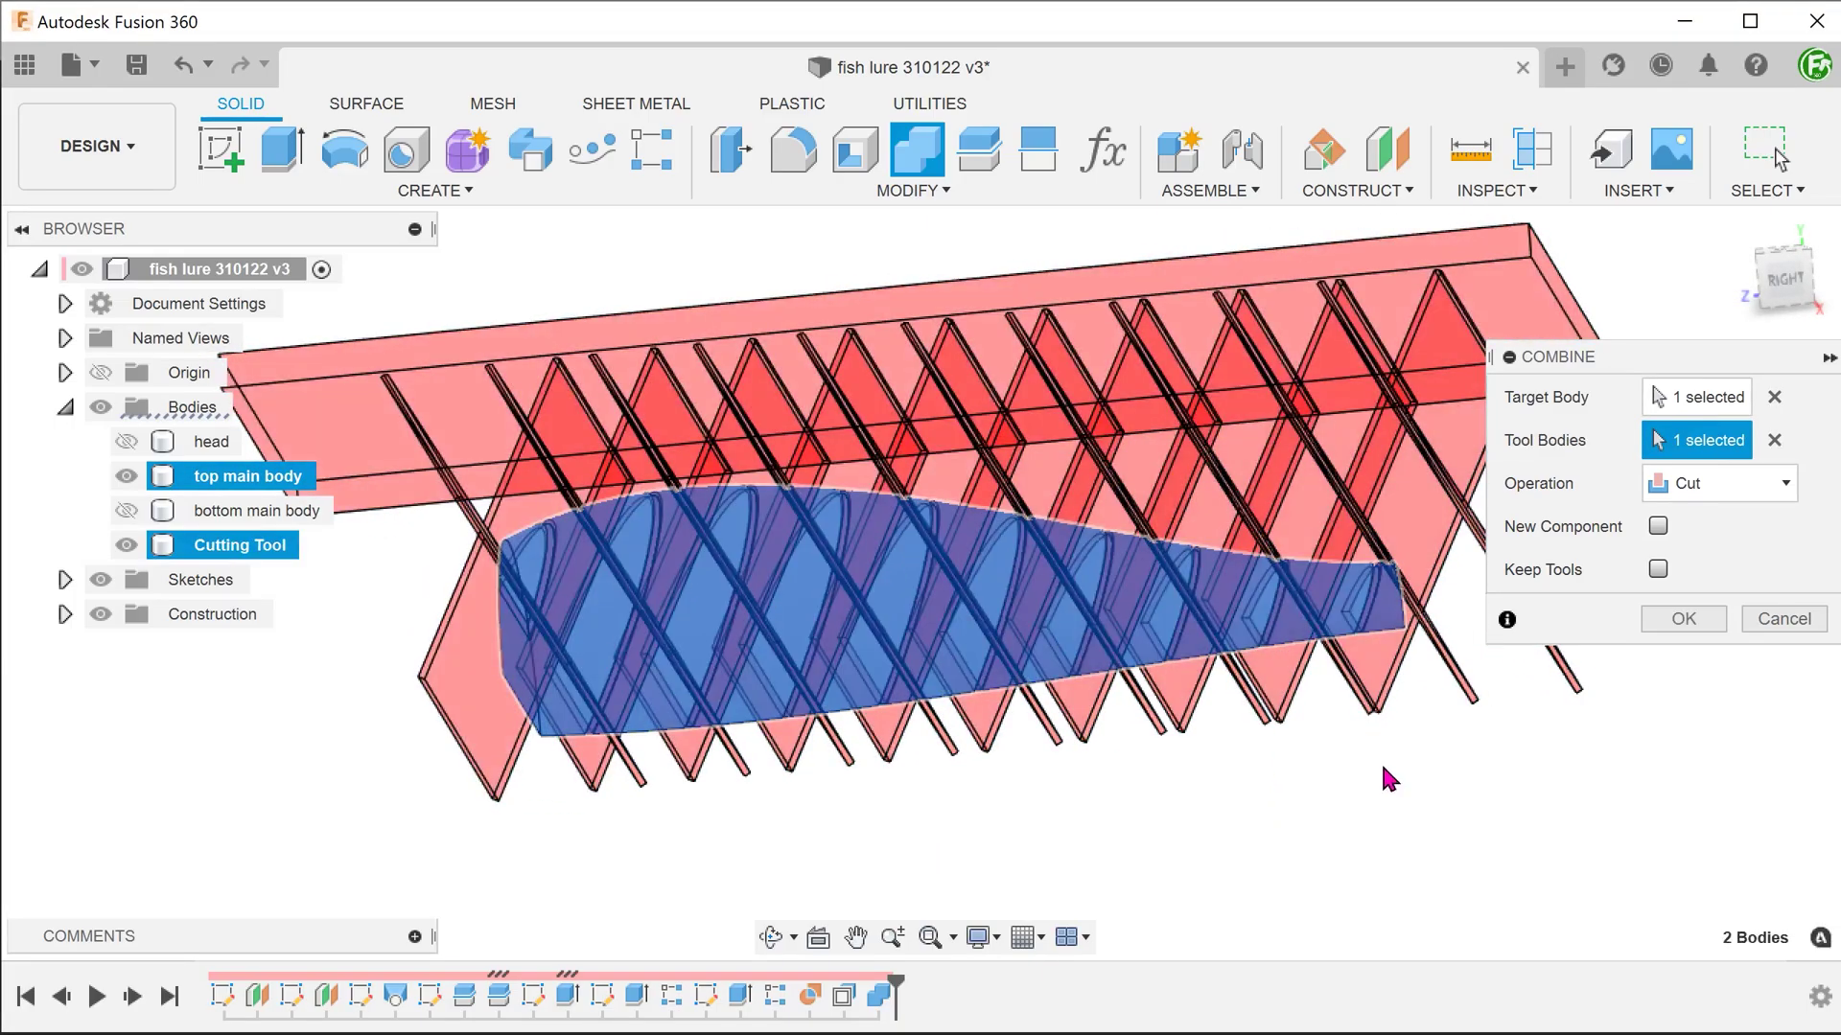
click(1688, 618)
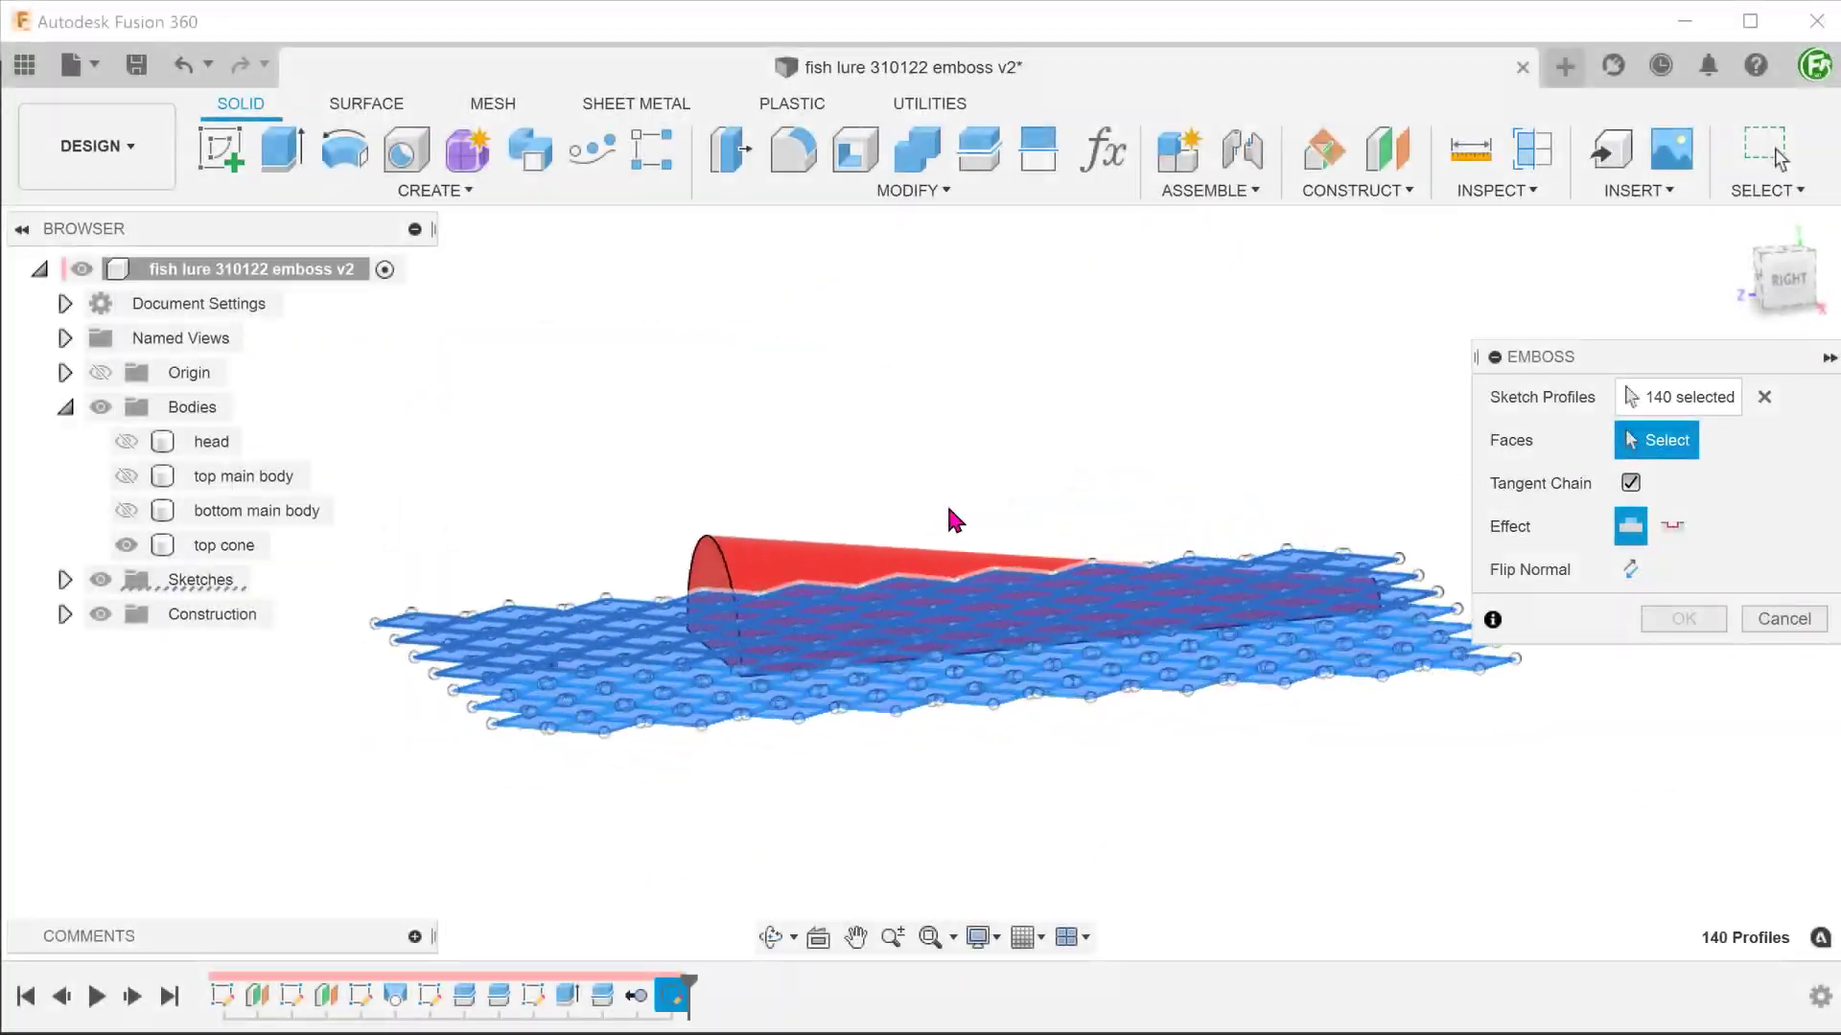
Step: Emboss the lattice sketch profiles onto the curved face of the top cone body with a depth of 30 mm
click(947, 506)
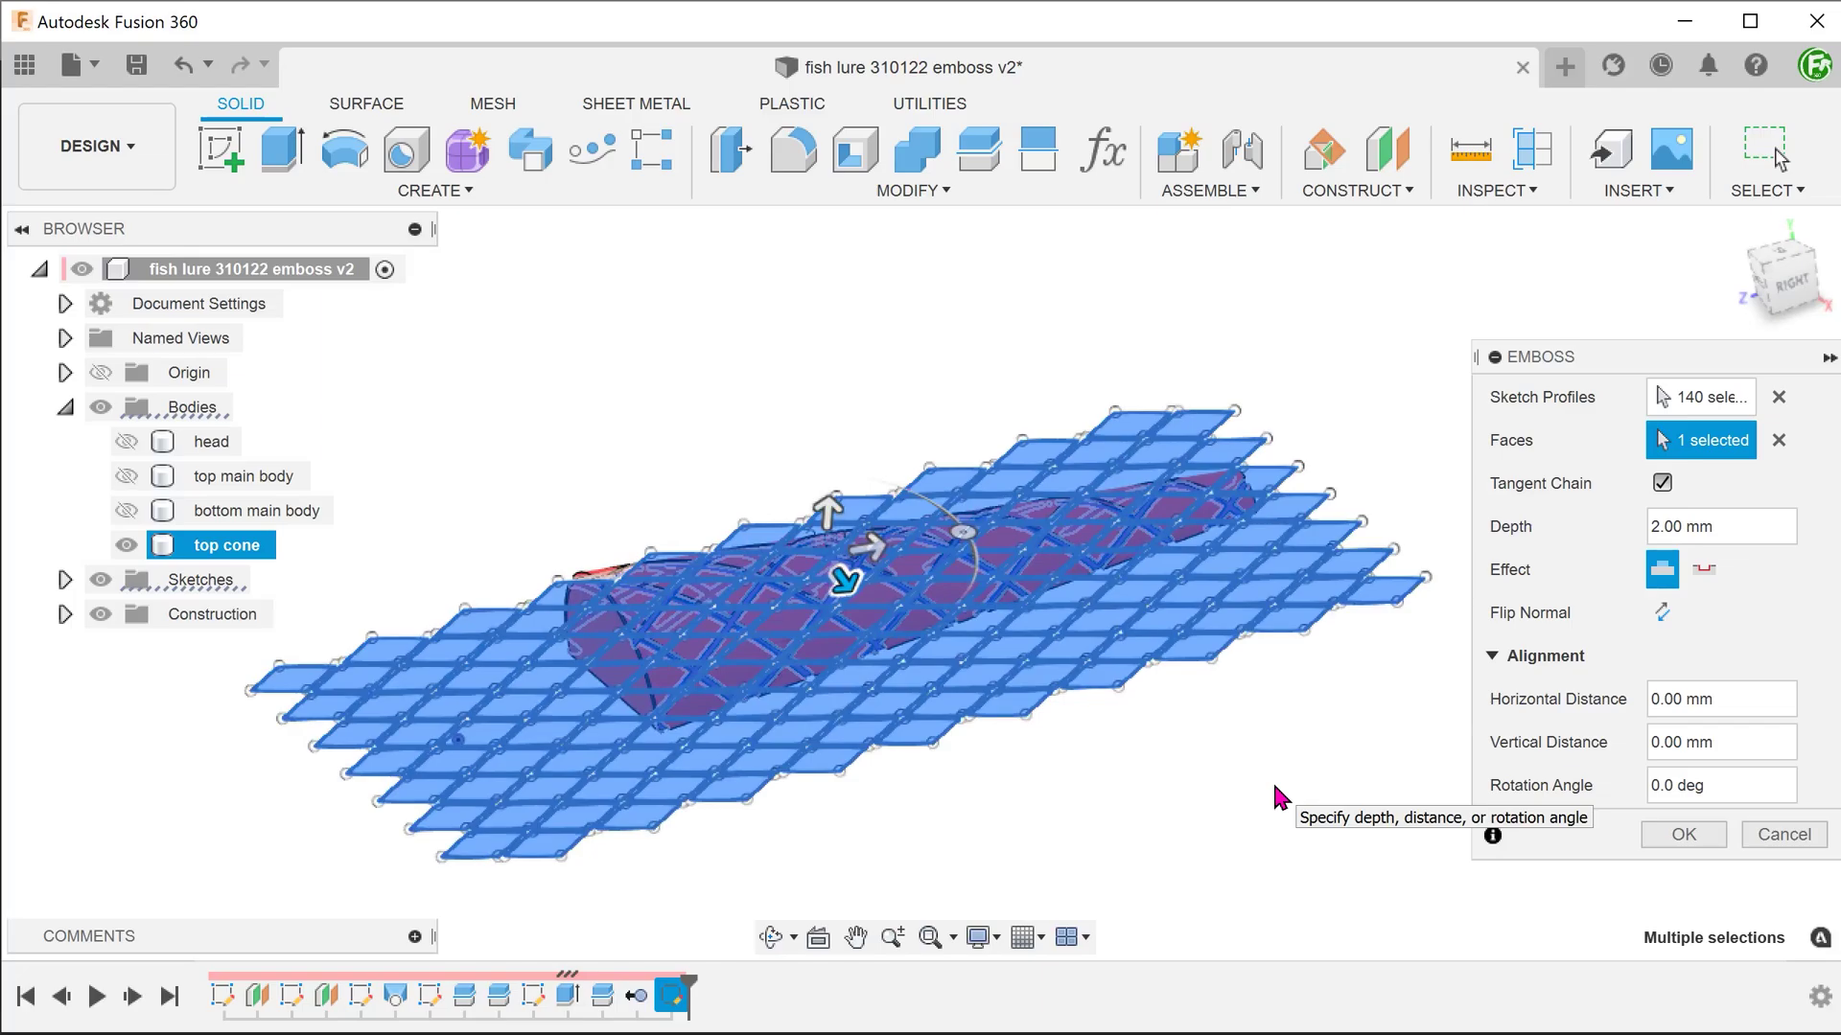
click(1725, 526)
text(30)
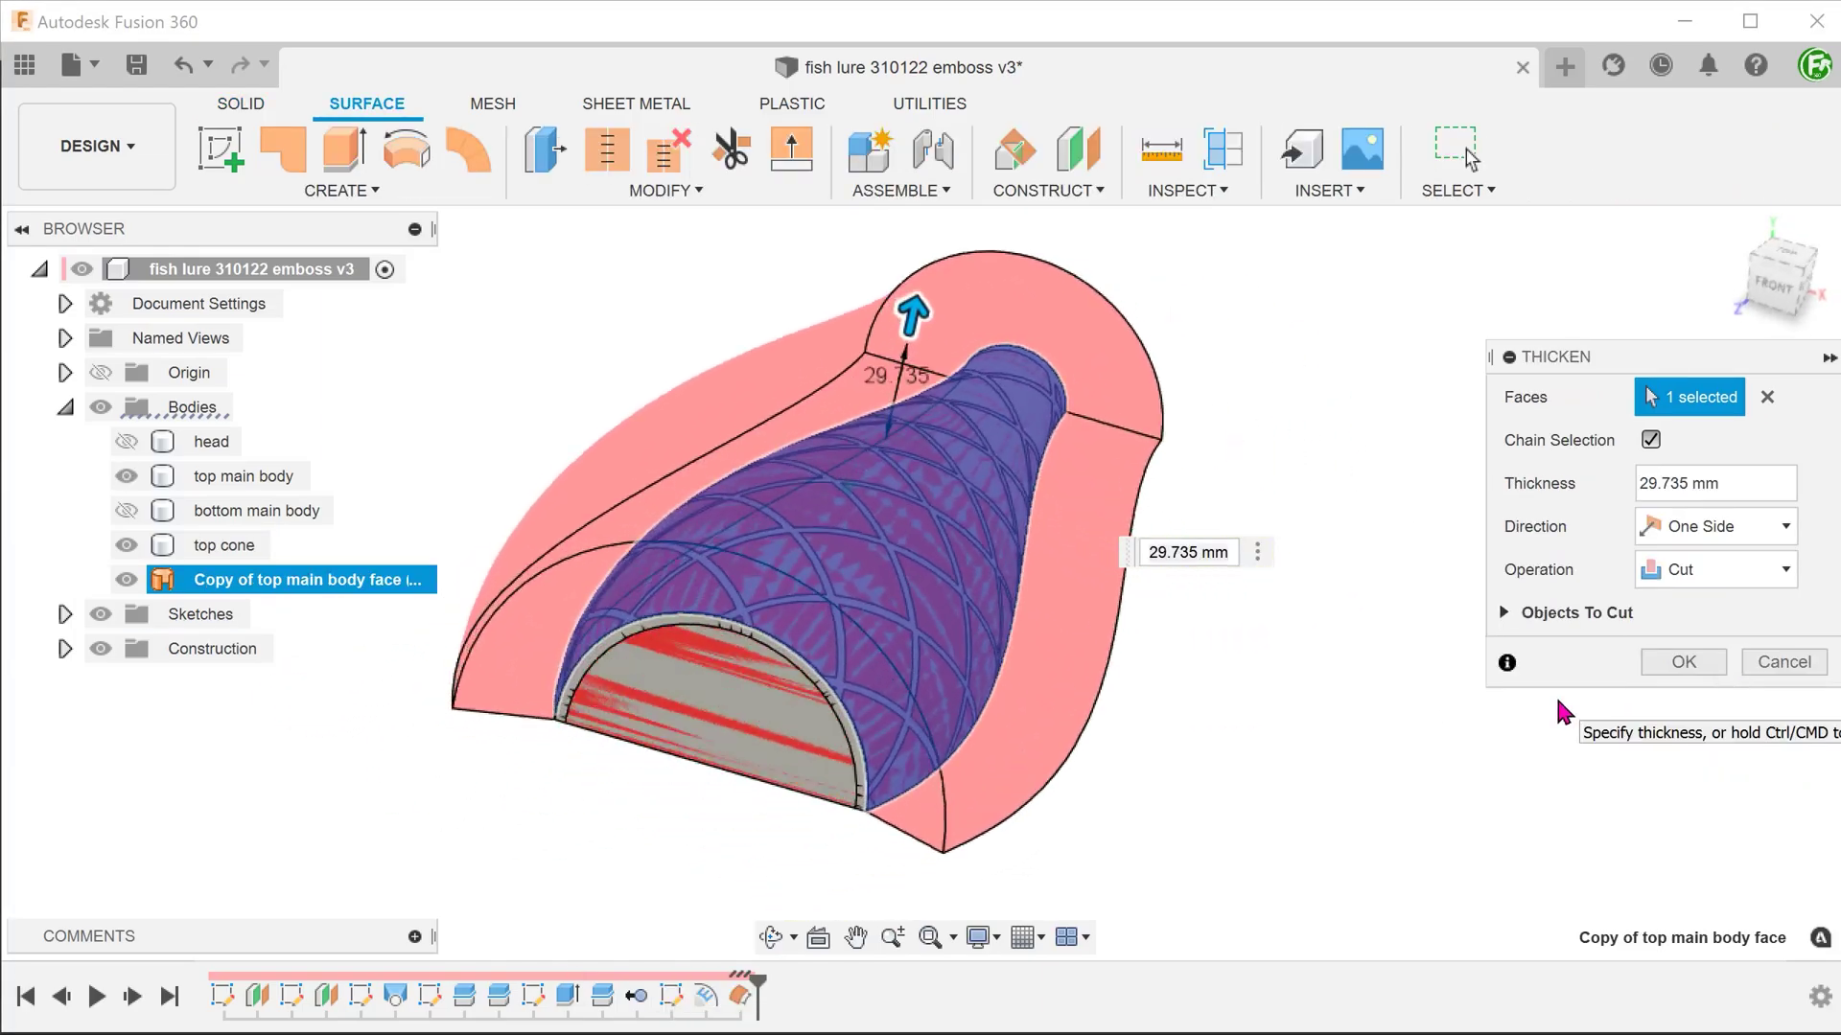
Step: Thicken the copied top main body face 29.735 mm outward on one side, using the Cut operation
key(Return)
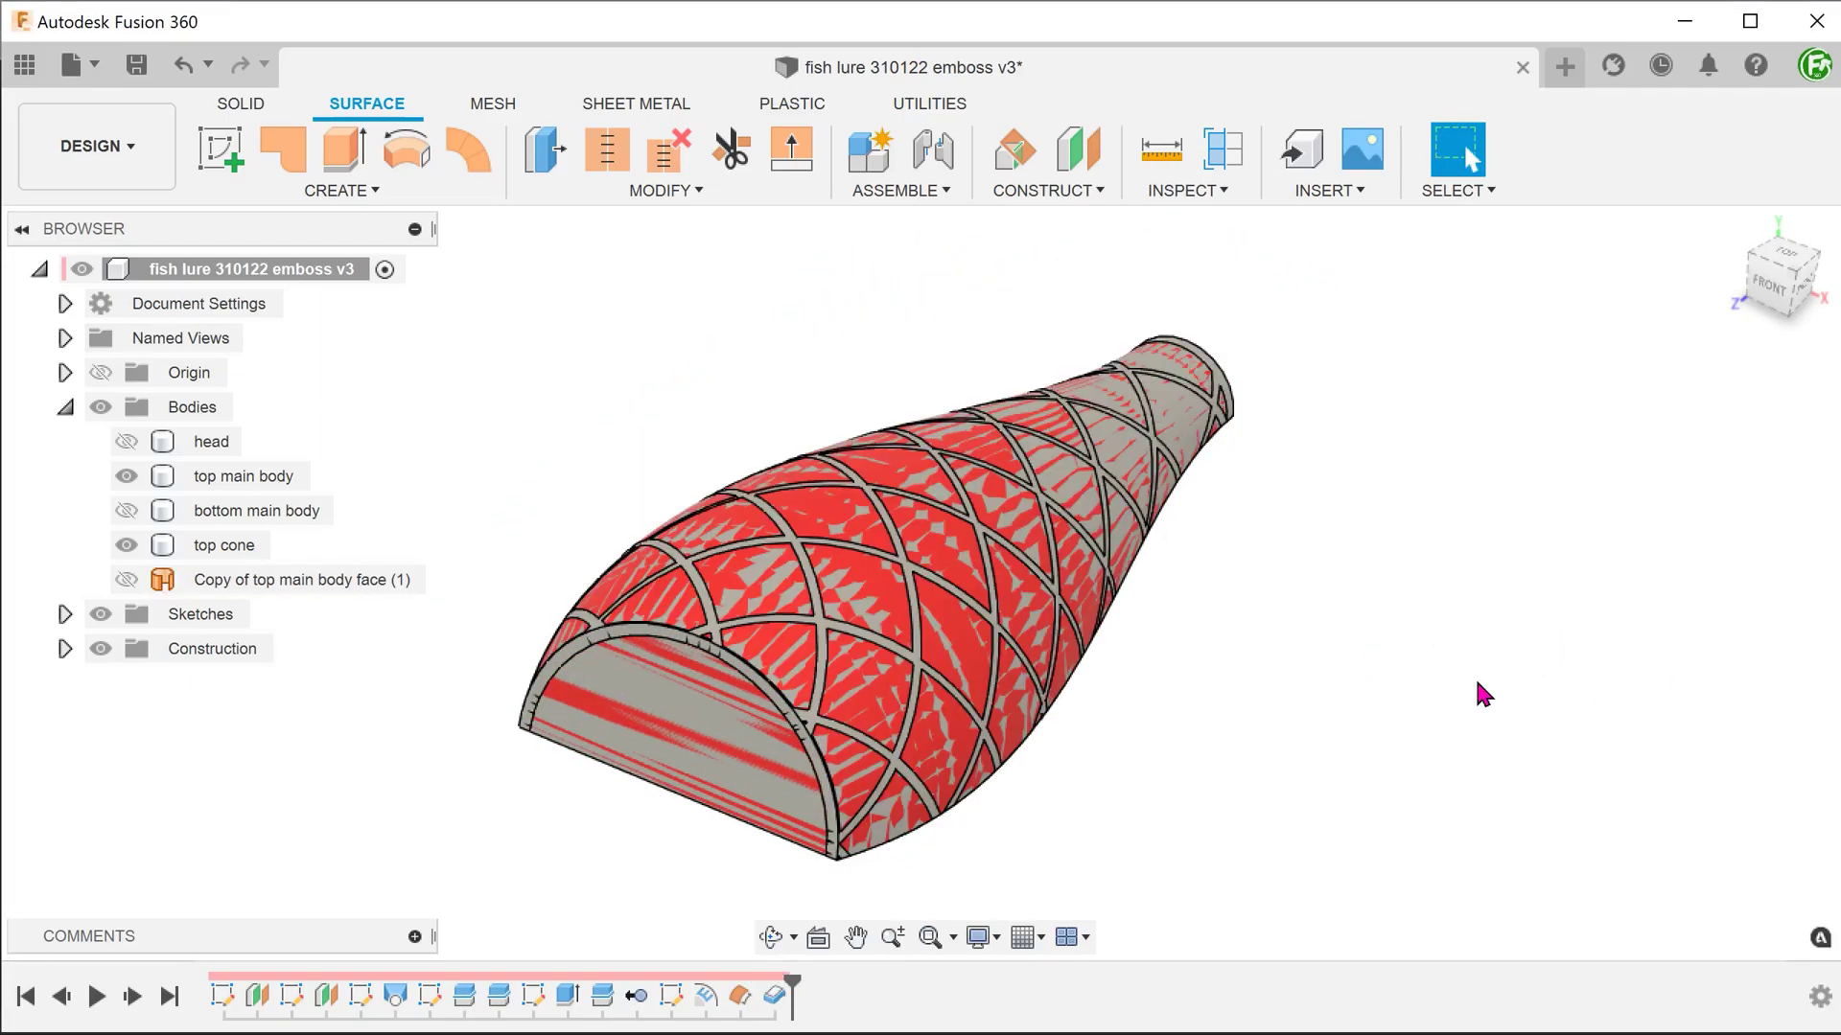
shift+middle_drag(1476, 682, 781, 442)
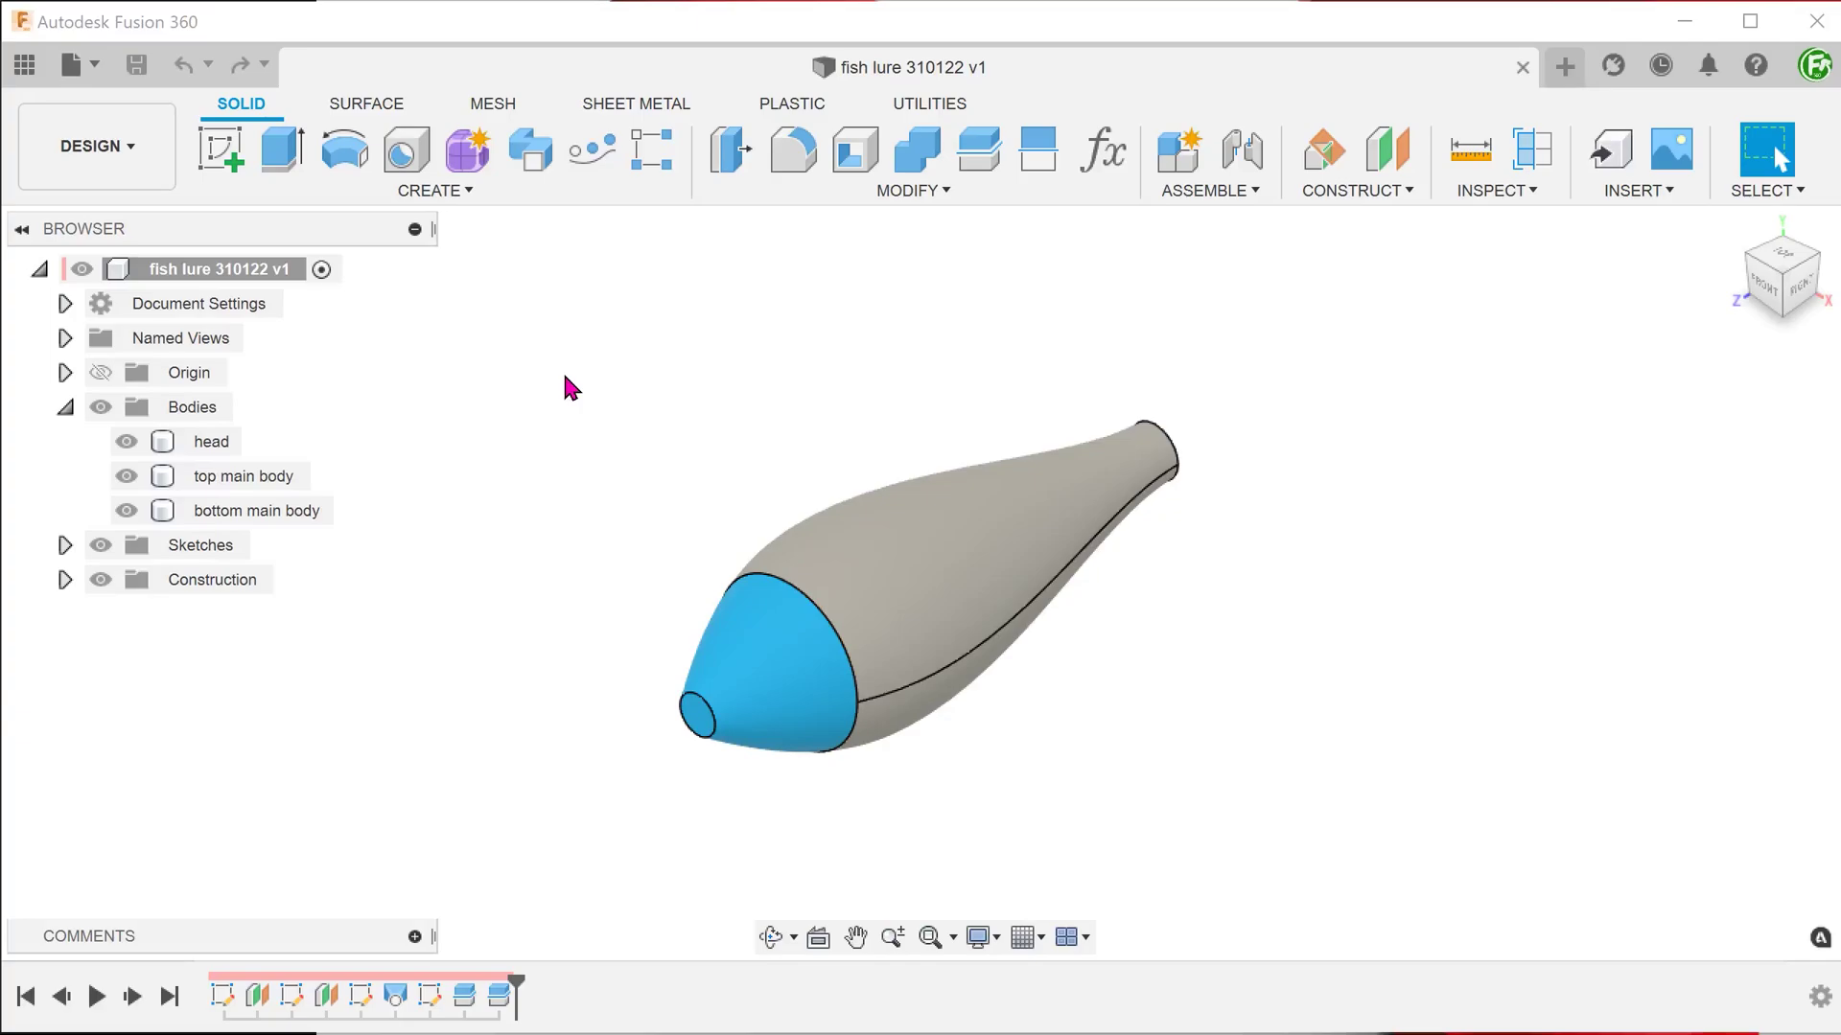
Step: Highlight the head, top main body and bottom main body one after another to identify the lure's parts
scroll(563, 375, up, 3)
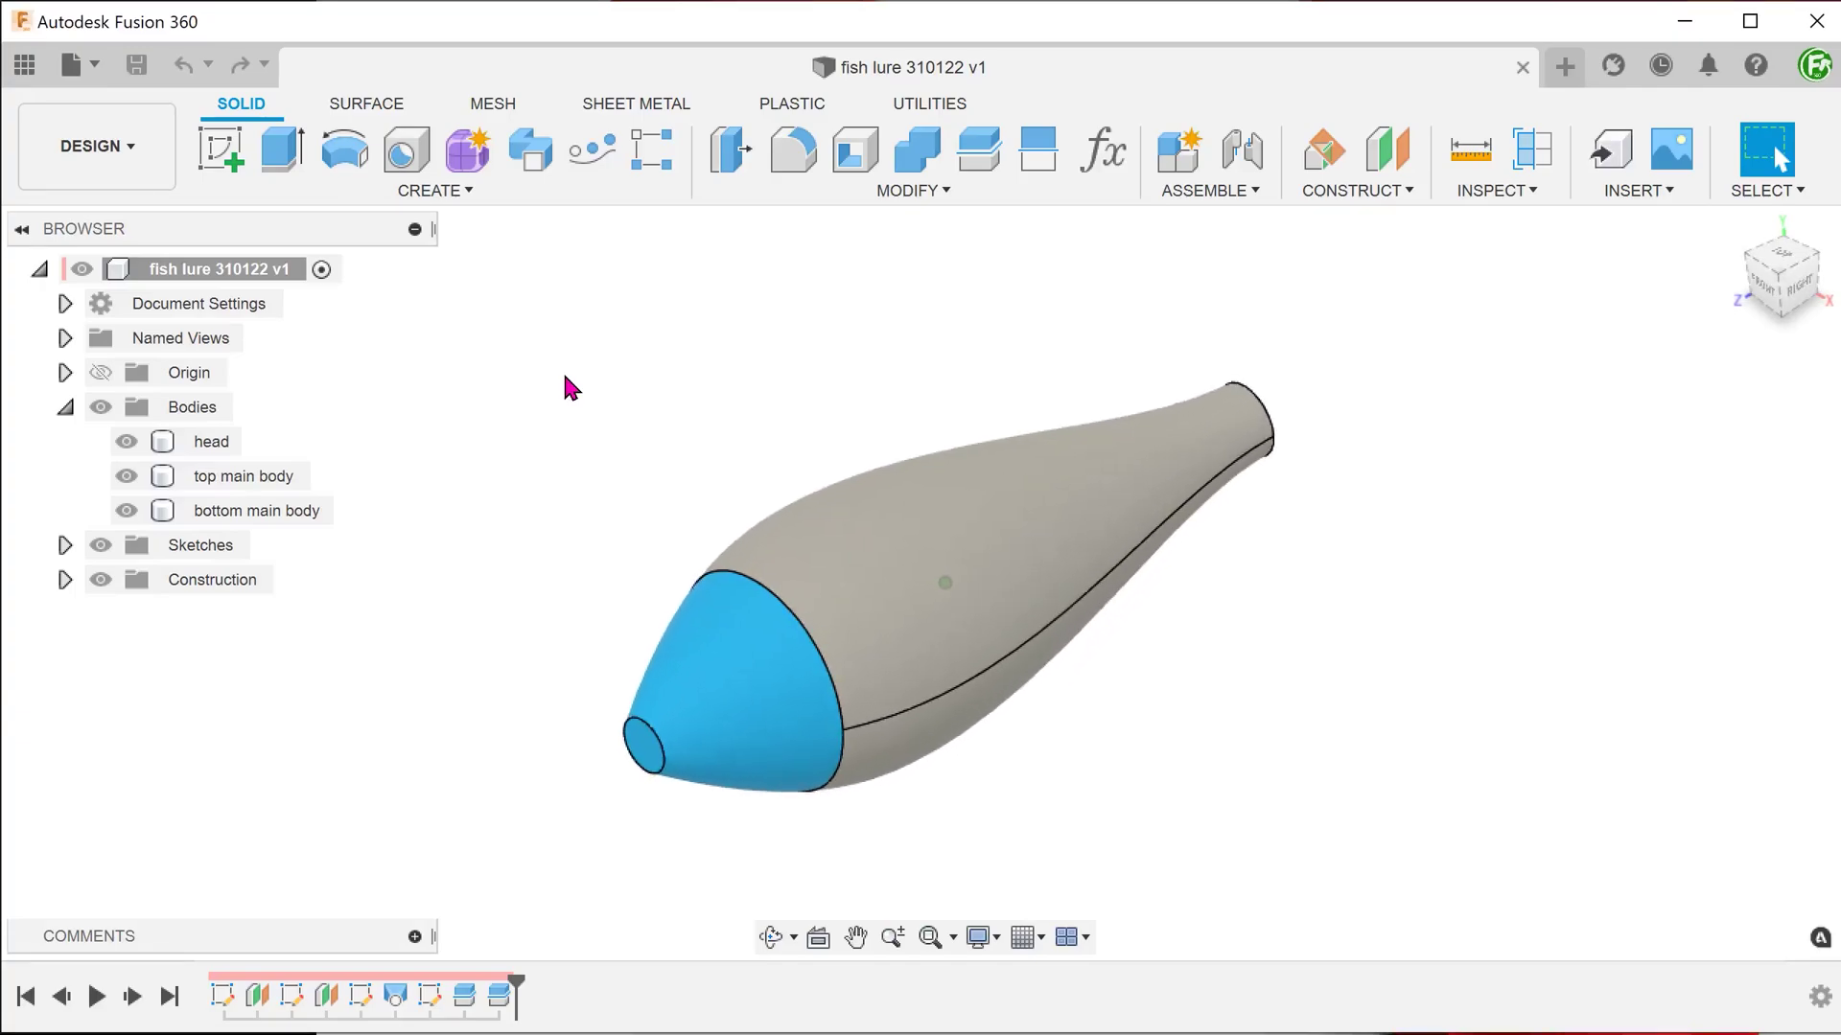
shift+middle_drag(564, 377, 434, 380)
click(209, 443)
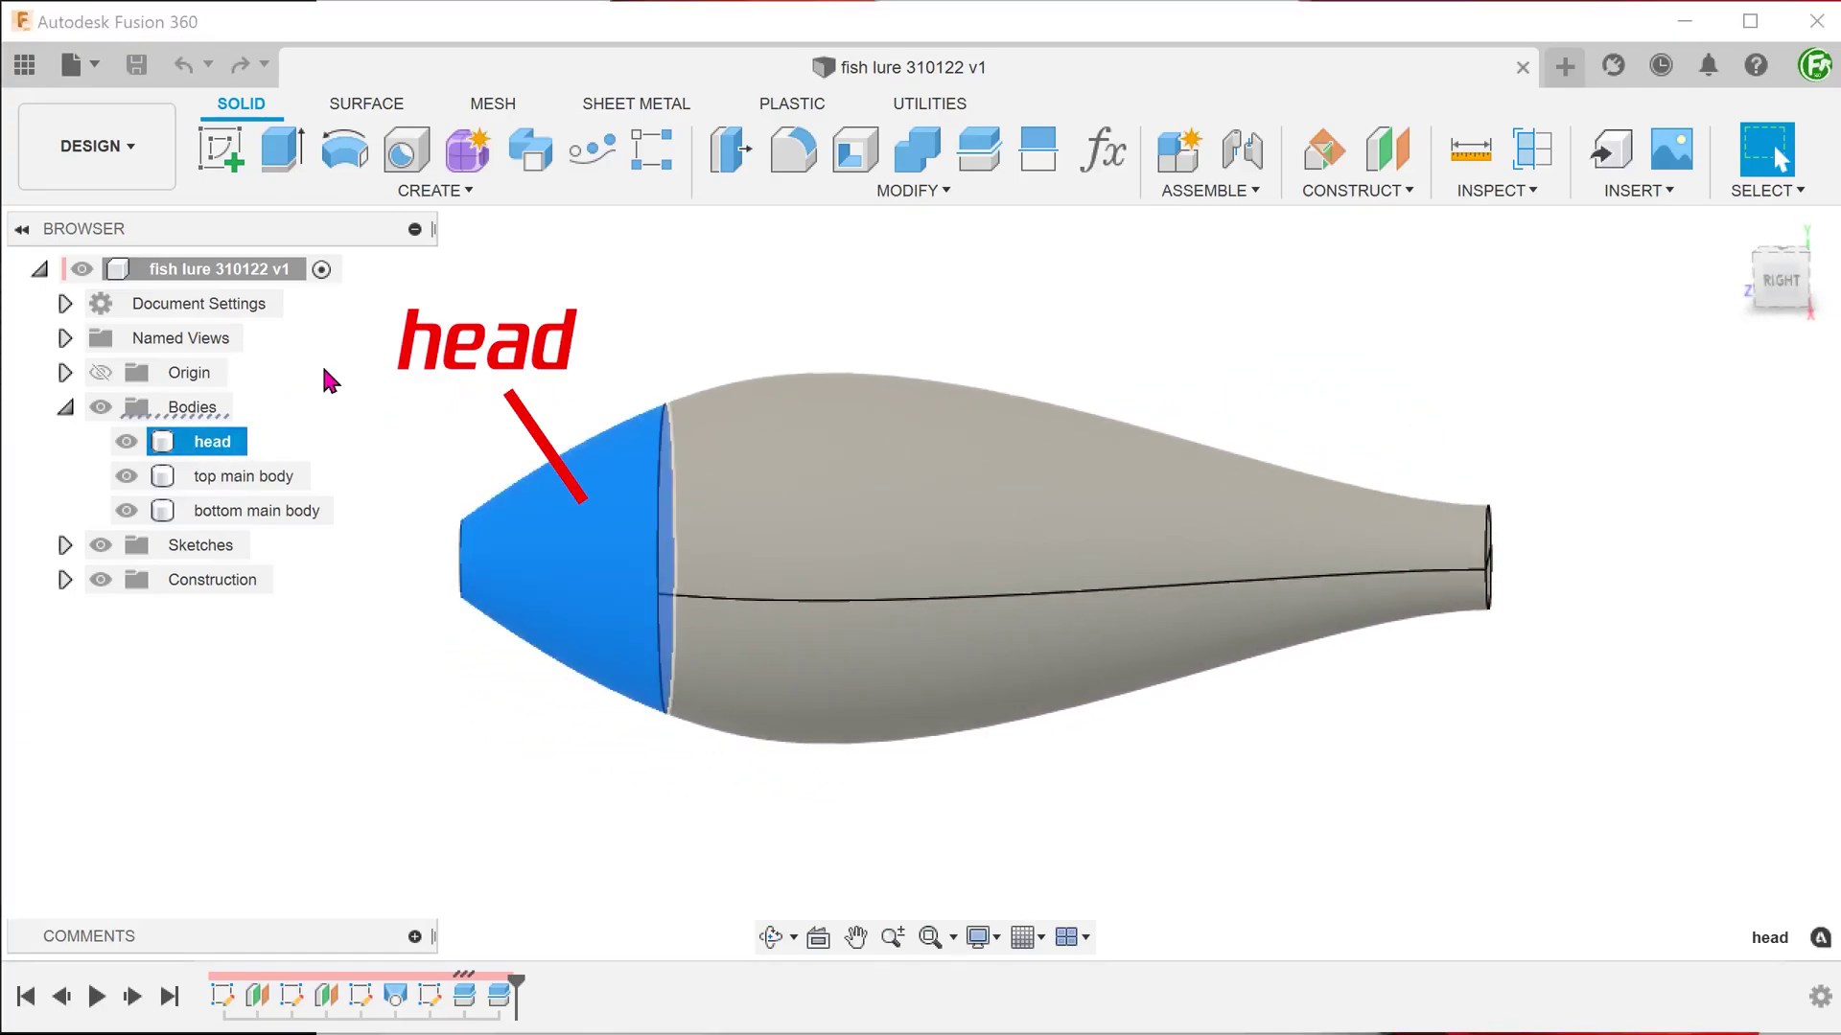
click(292, 476)
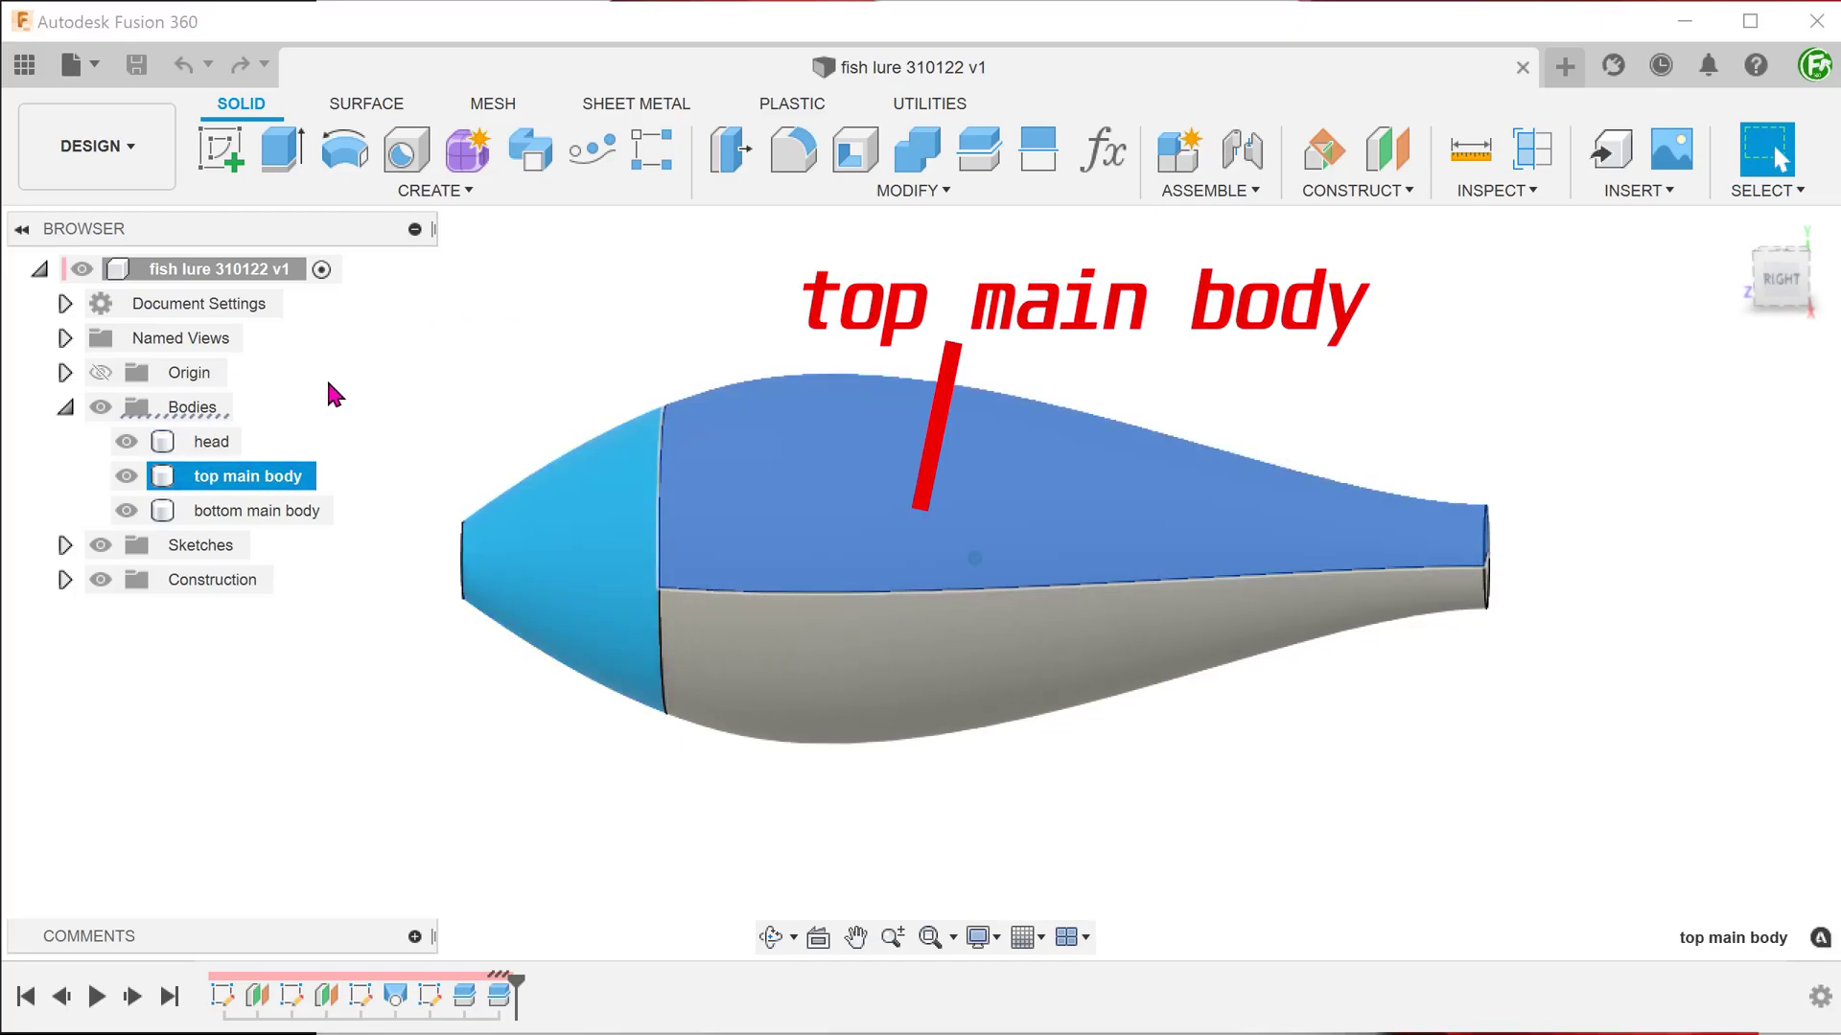
click(305, 510)
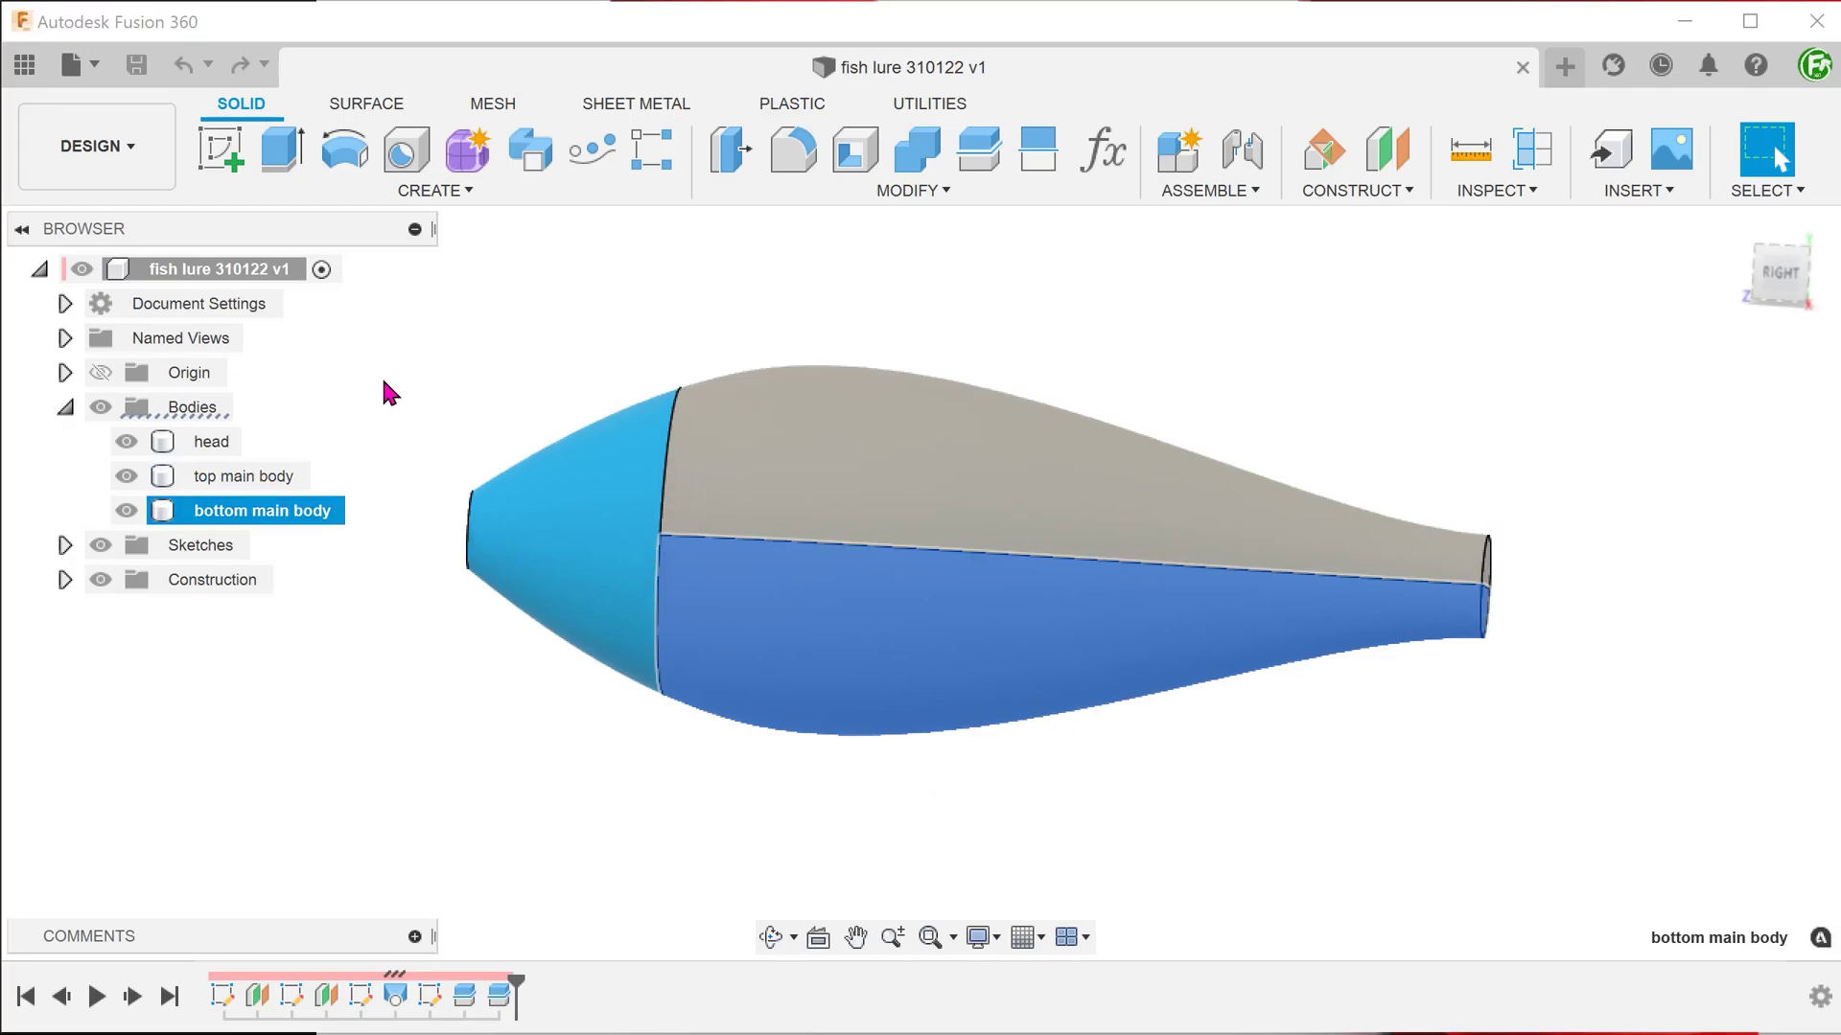
key(Escape)
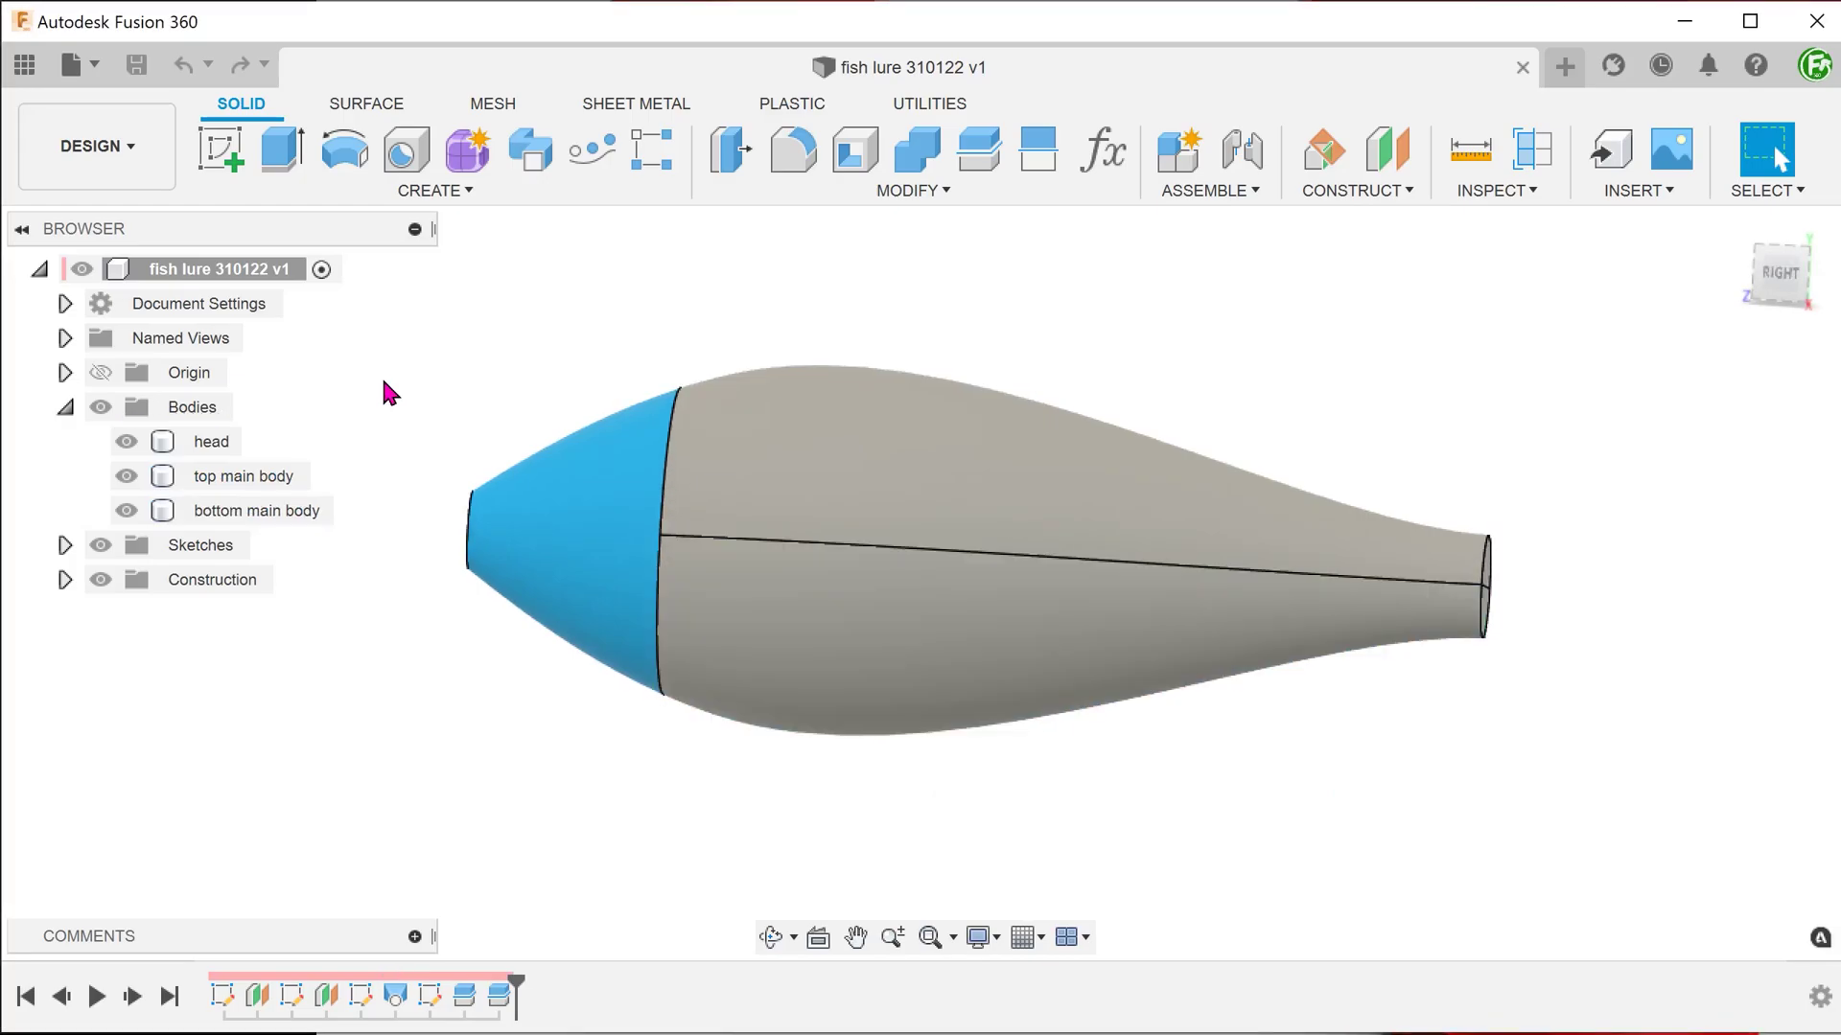
Step: Hide the head and the bottom main body, leaving only the top main body displayed
click(127, 442)
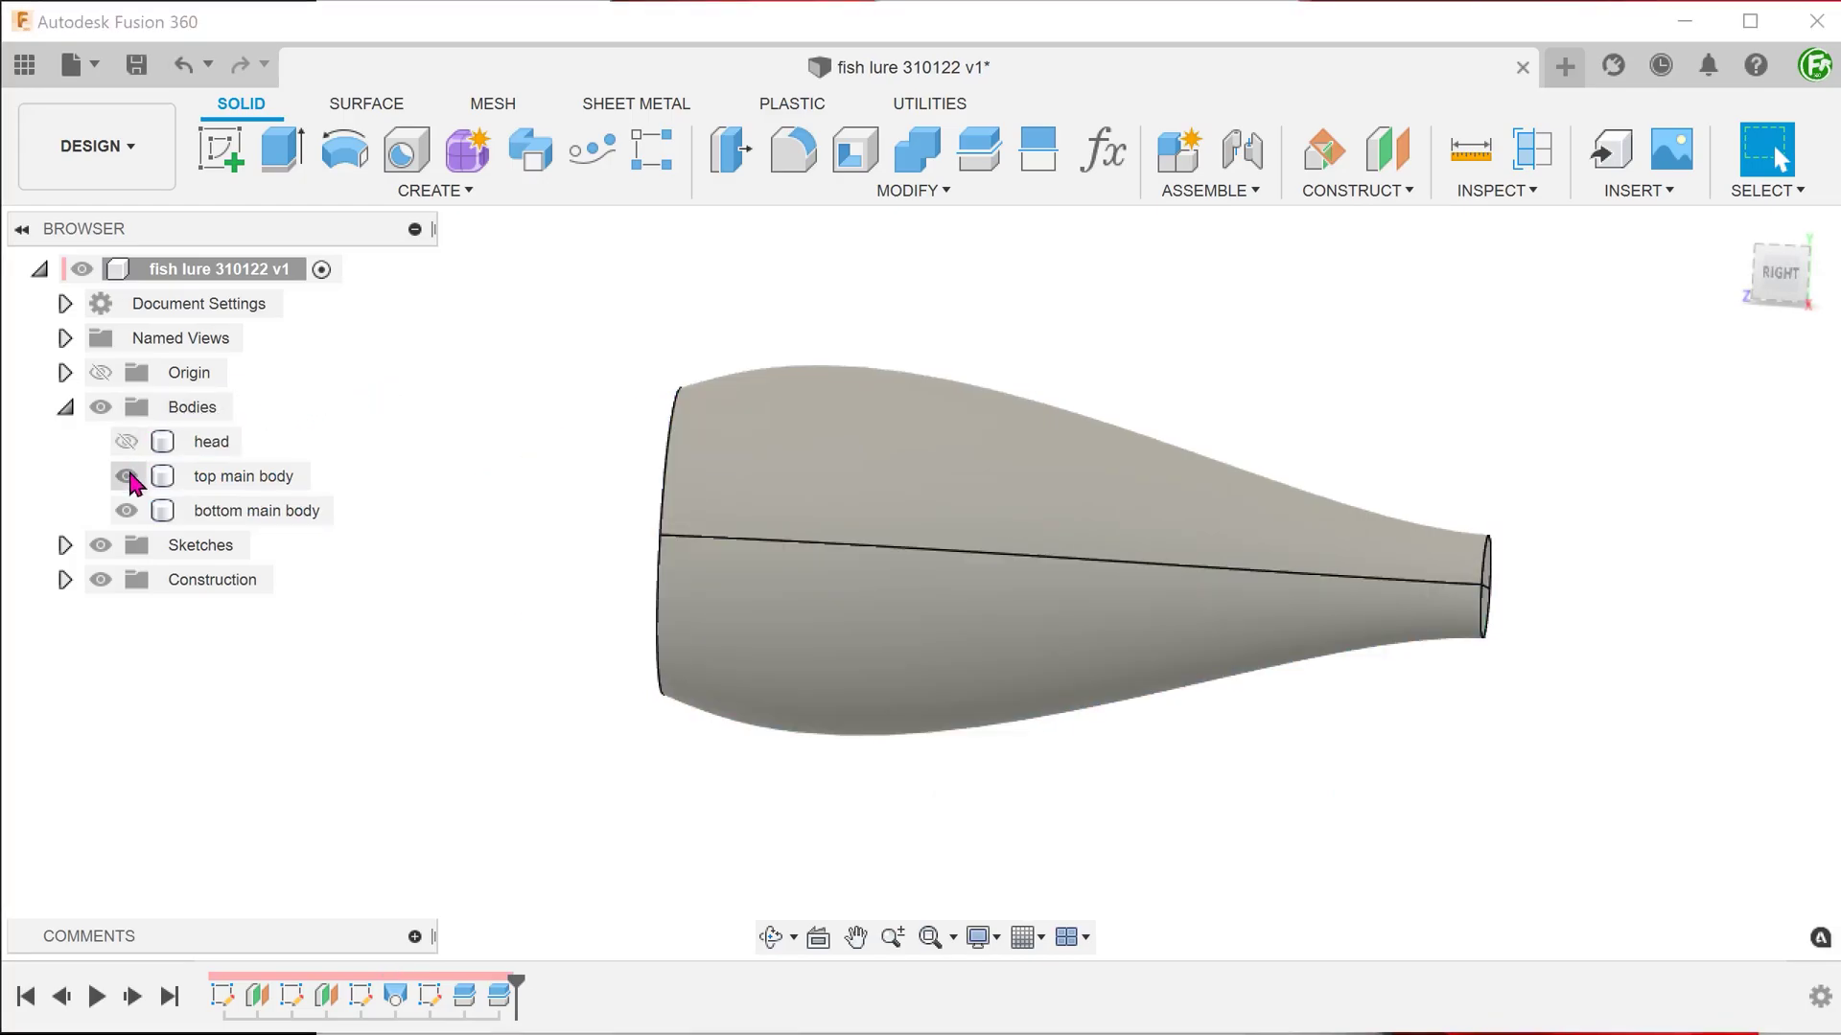
click(126, 510)
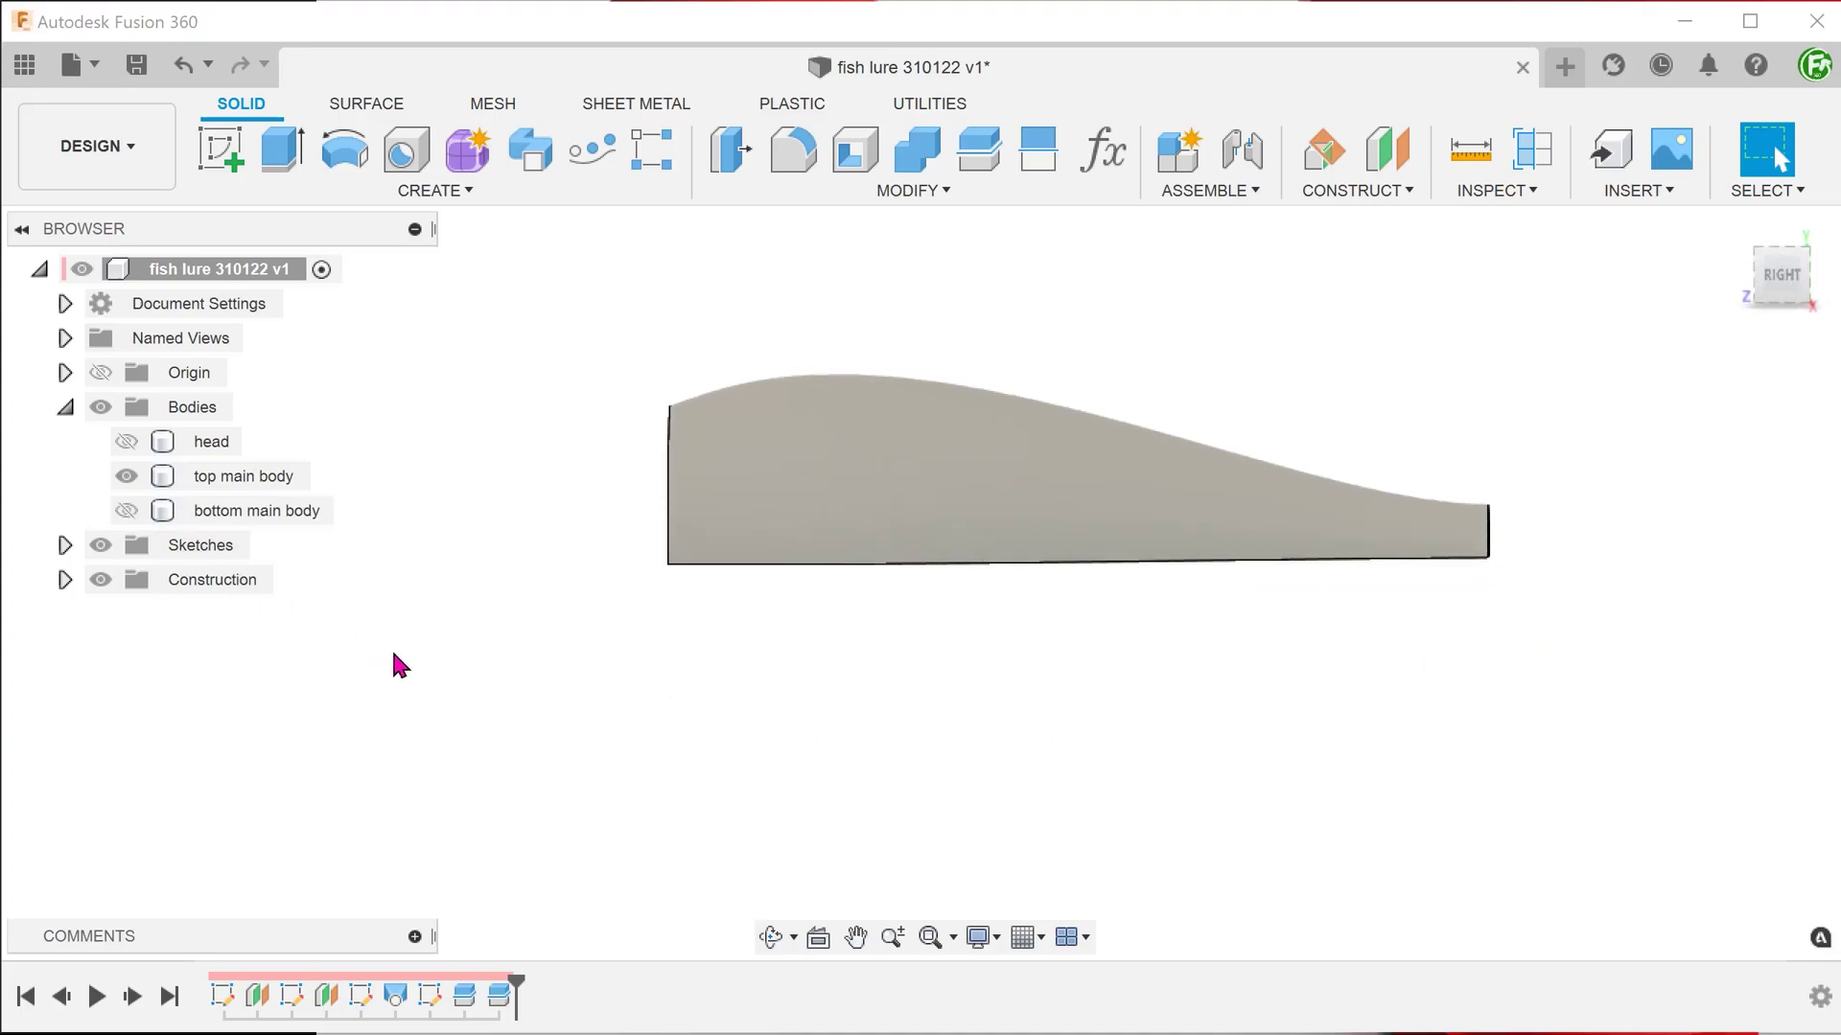
key(F6)
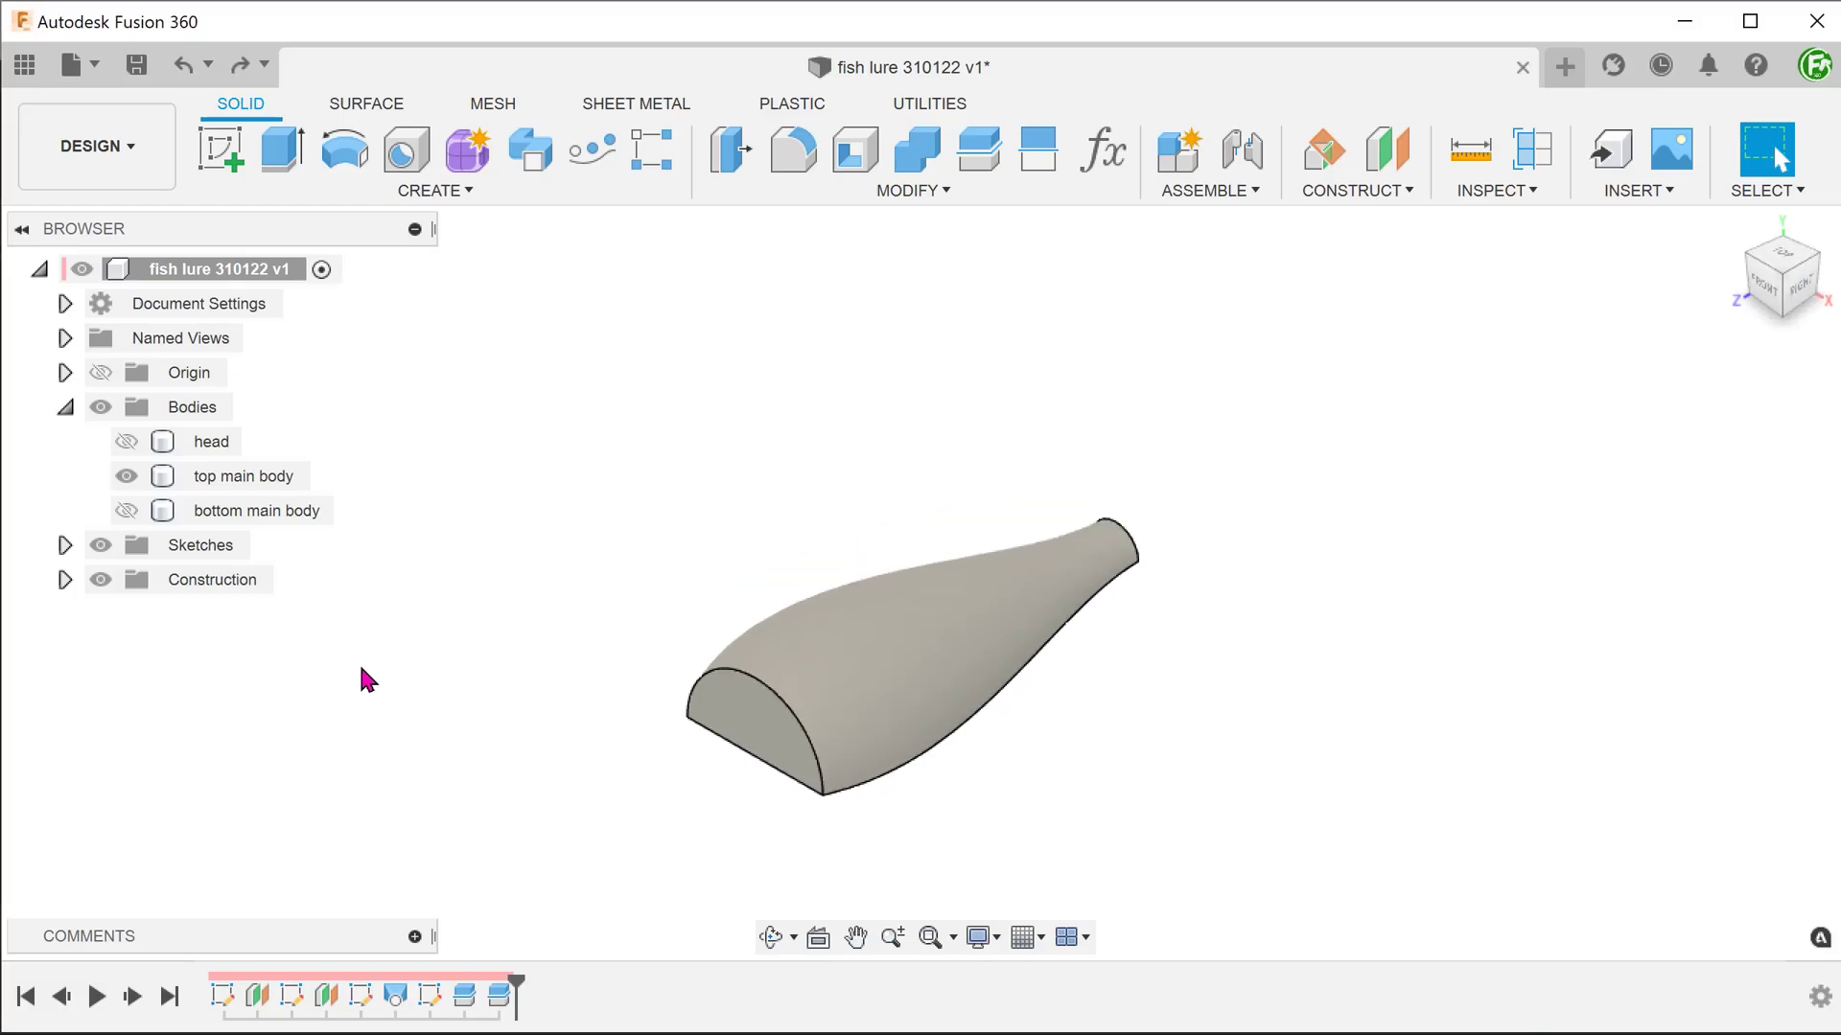
Step: On the vertical side (YZ) plane, sketch a thin horizontal rectangle about 383 mm by 10 mm above the top main body, overhanging both ends
right_click(360, 669)
click(403, 472)
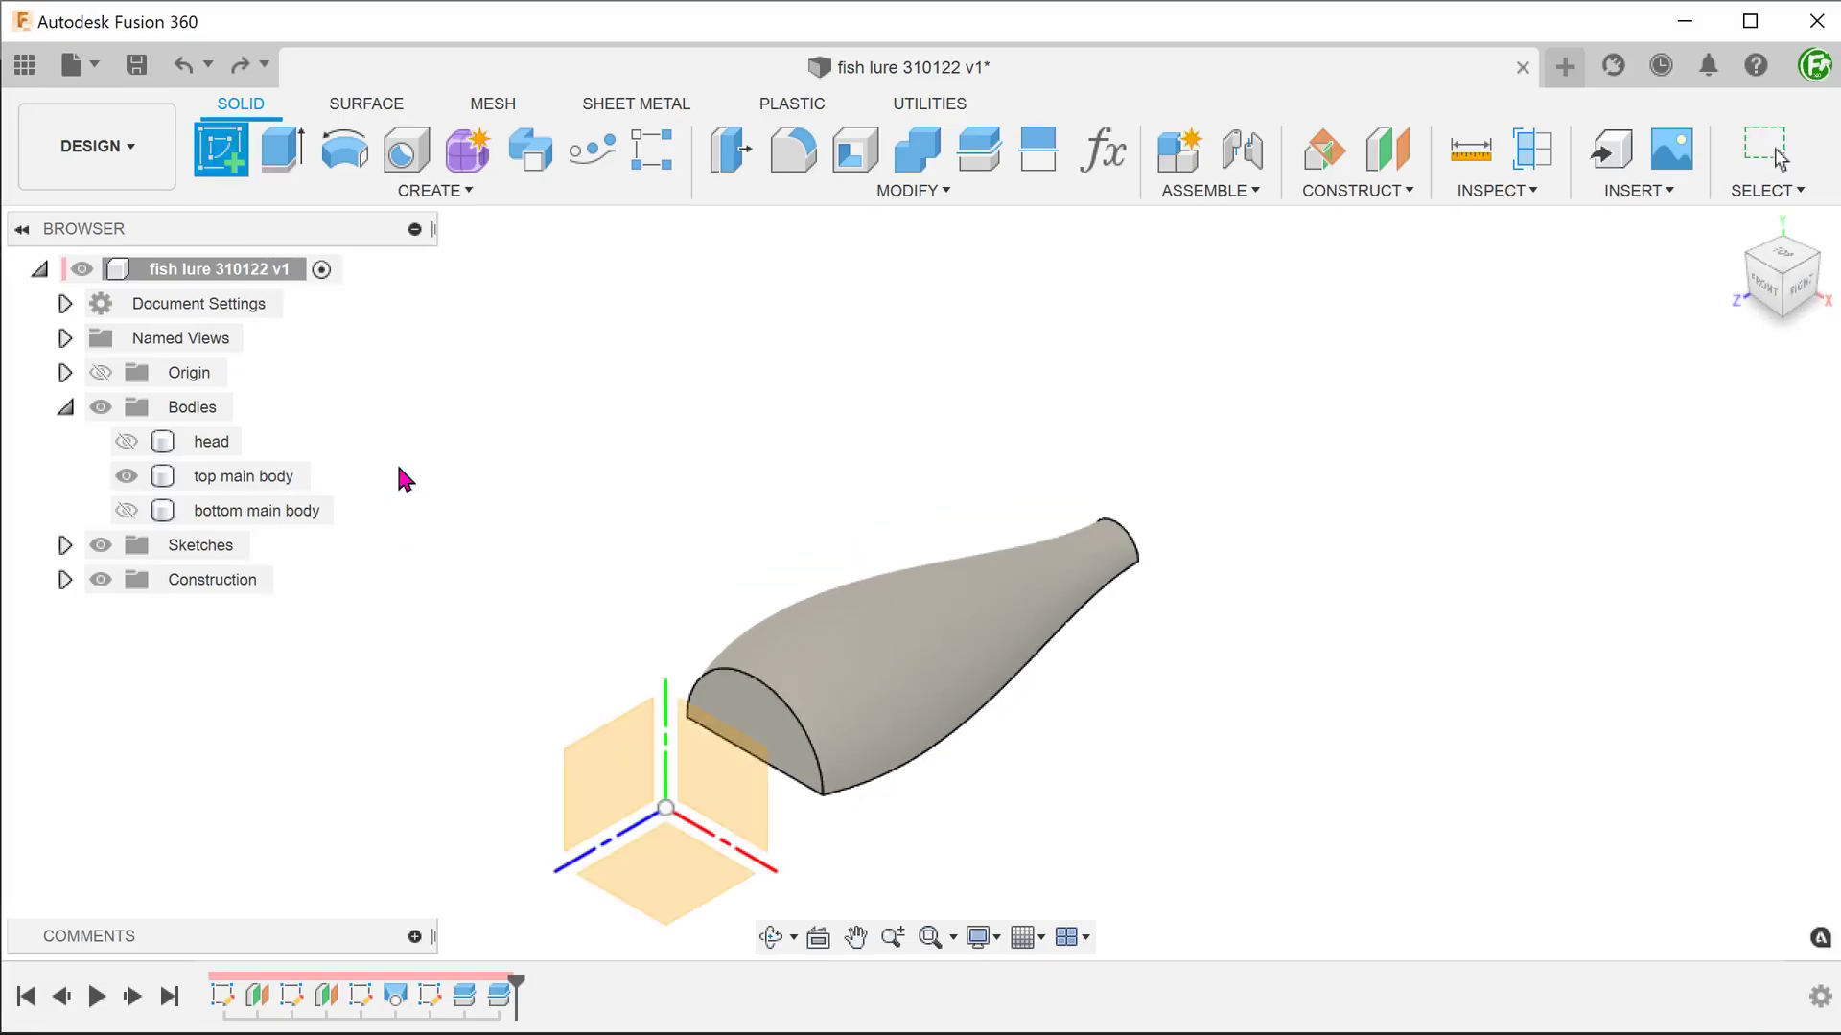
click(626, 767)
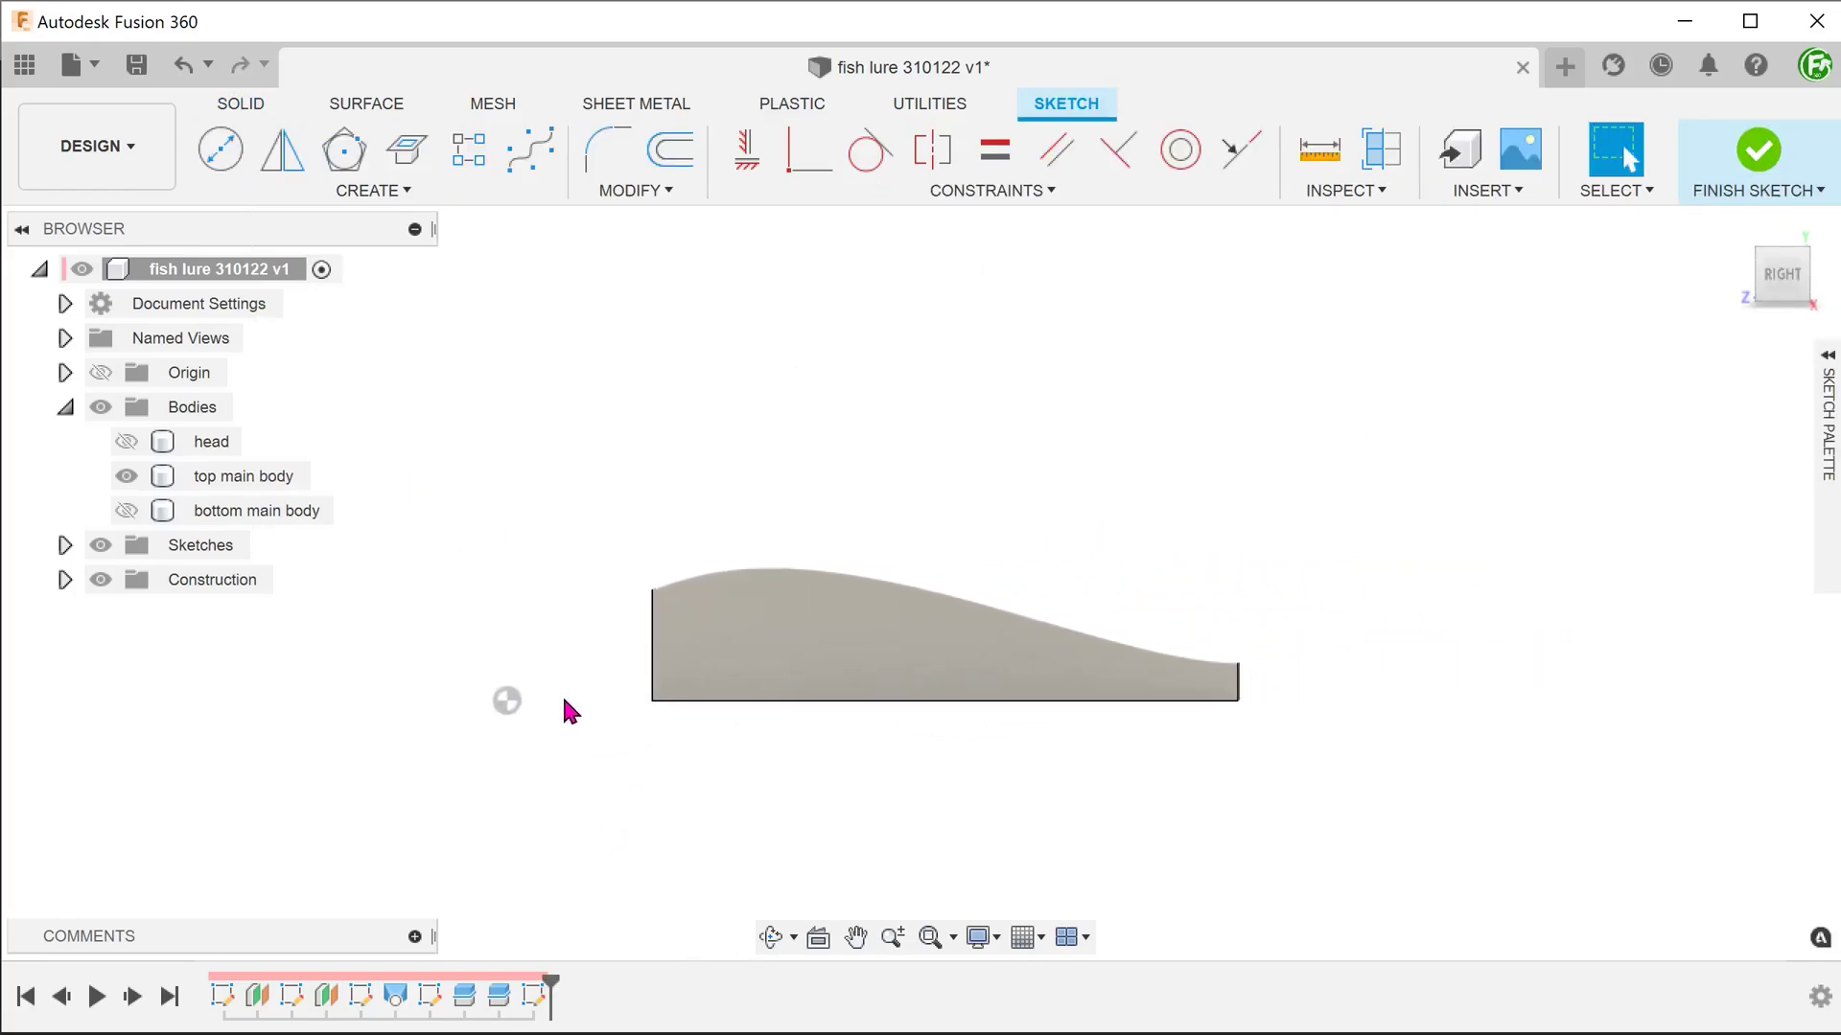
key(r)
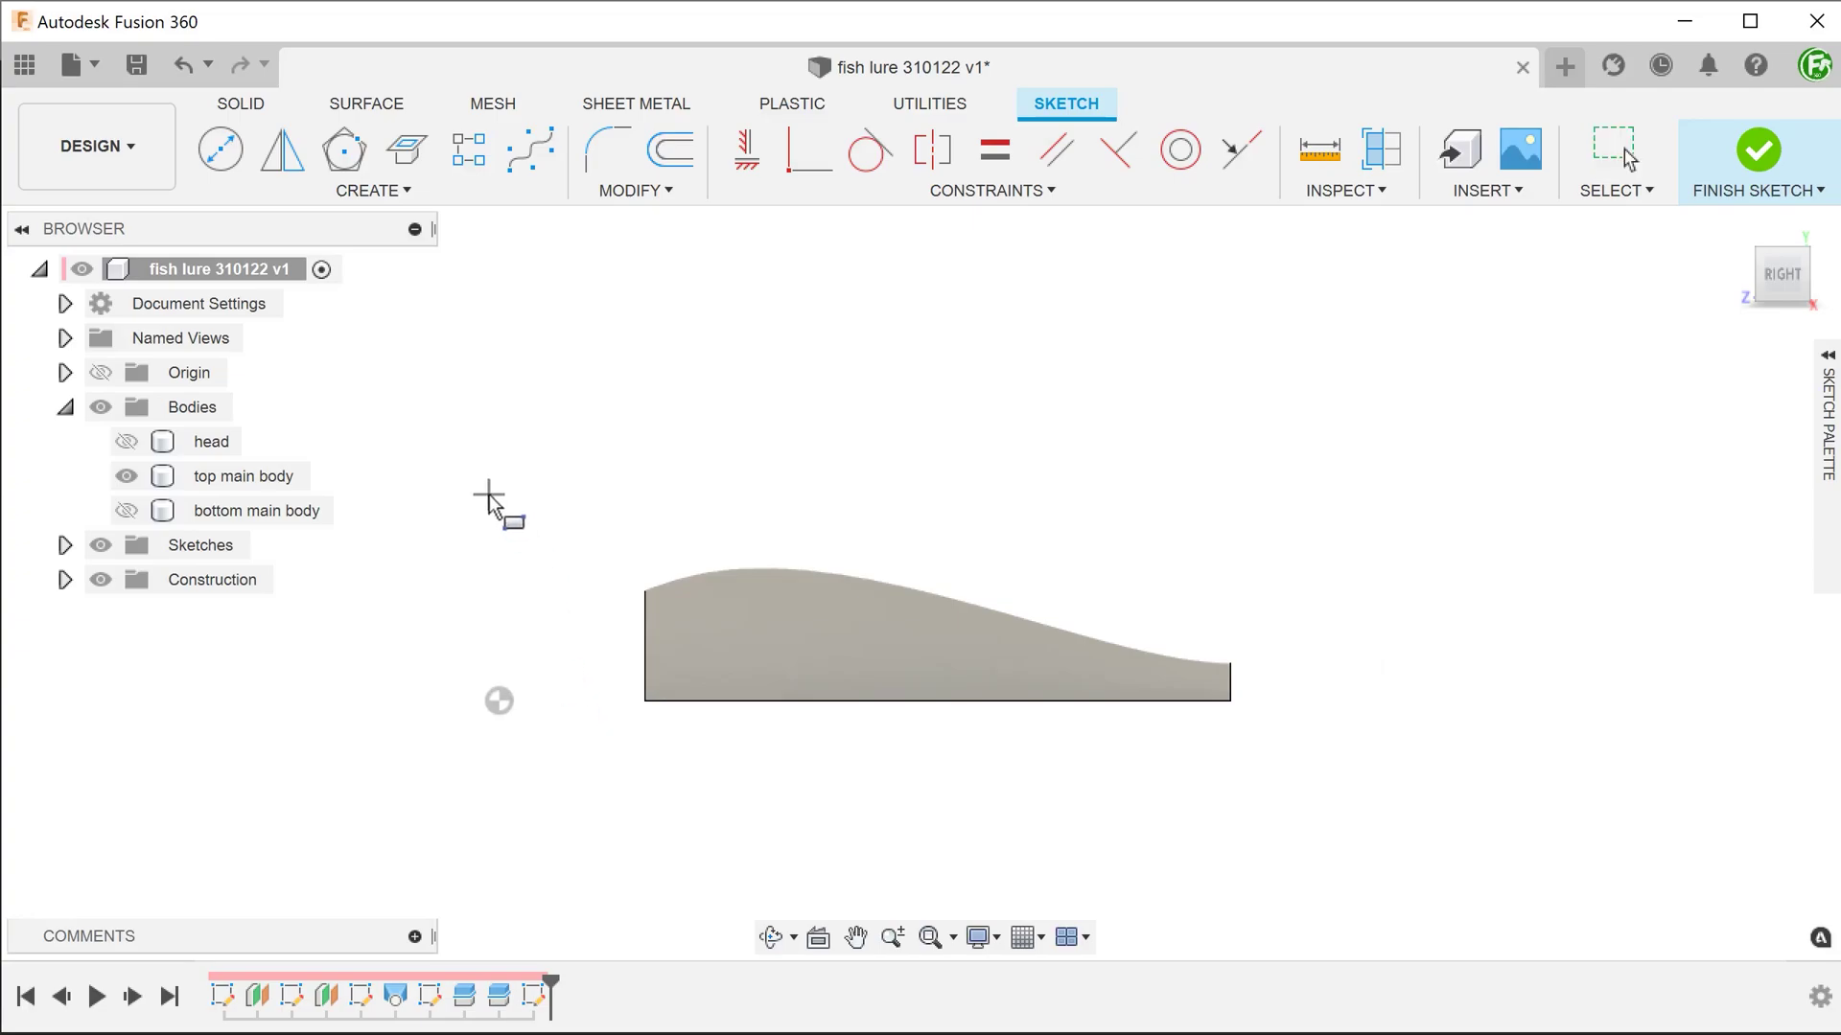
click(484, 490)
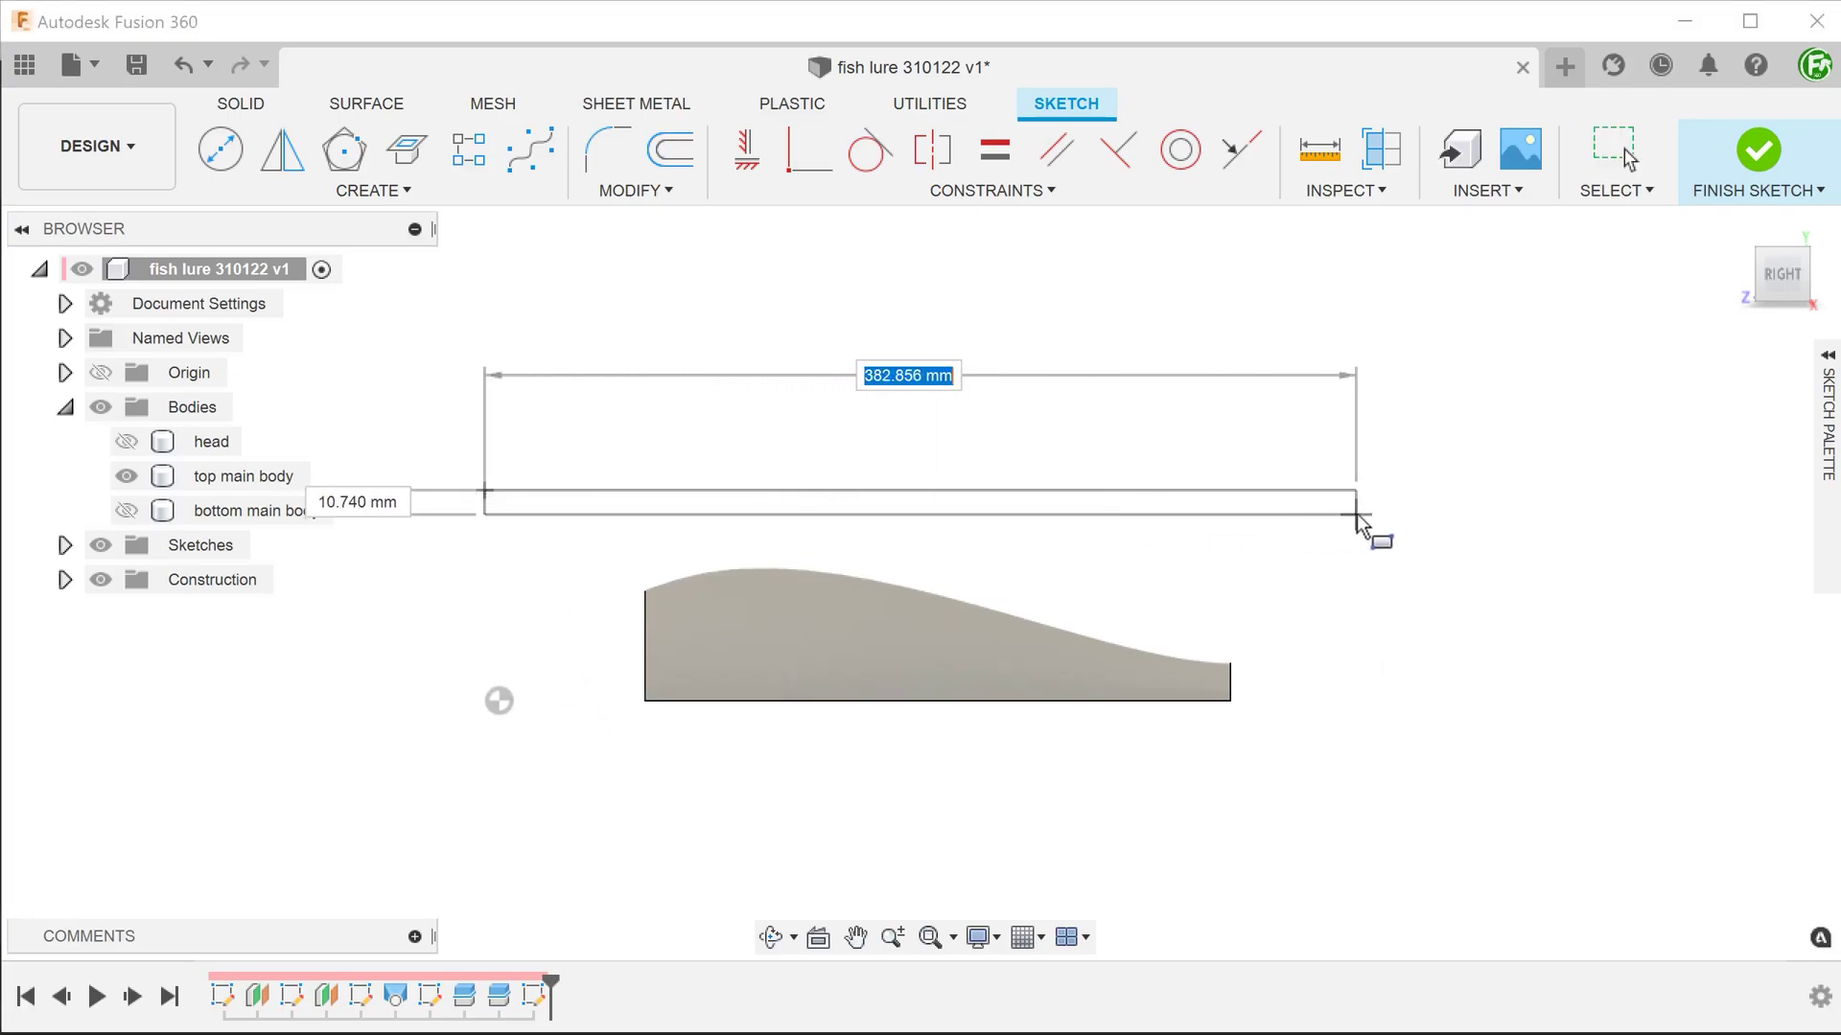
click(1361, 514)
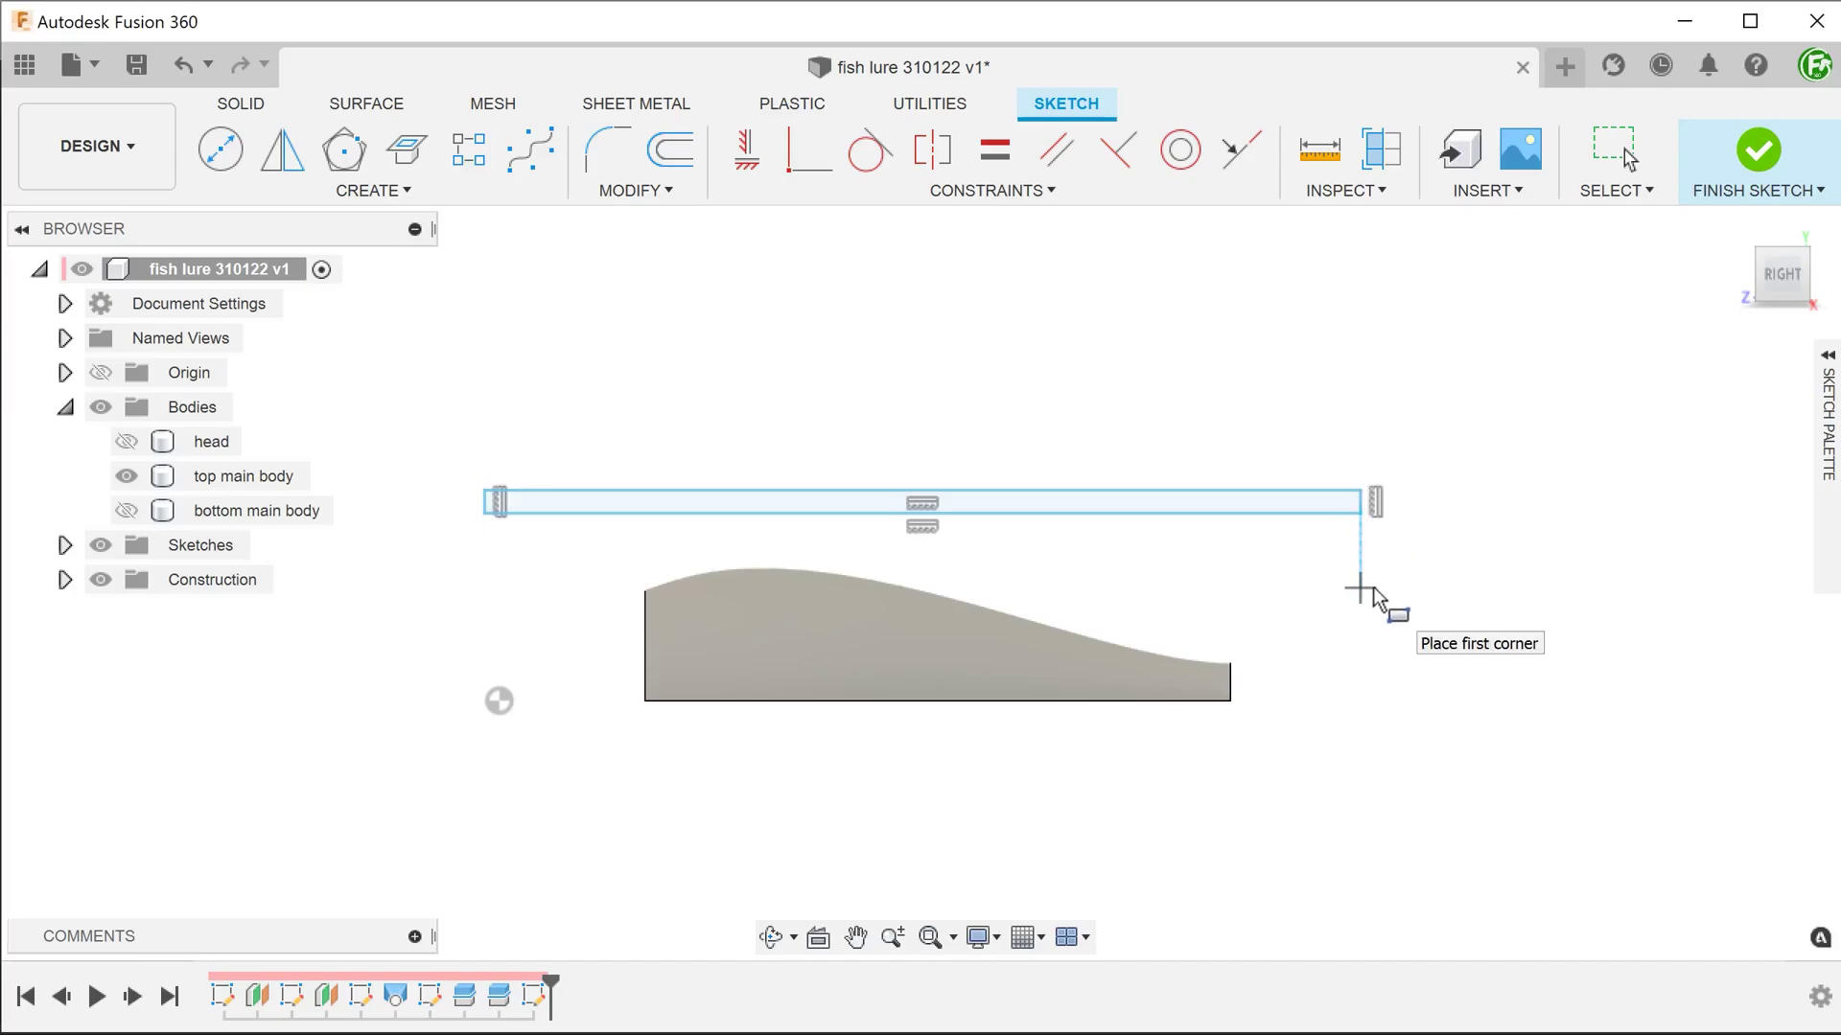
Step: Extrude the rectangle symmetrically 100 mm to each side as a new body
key(e)
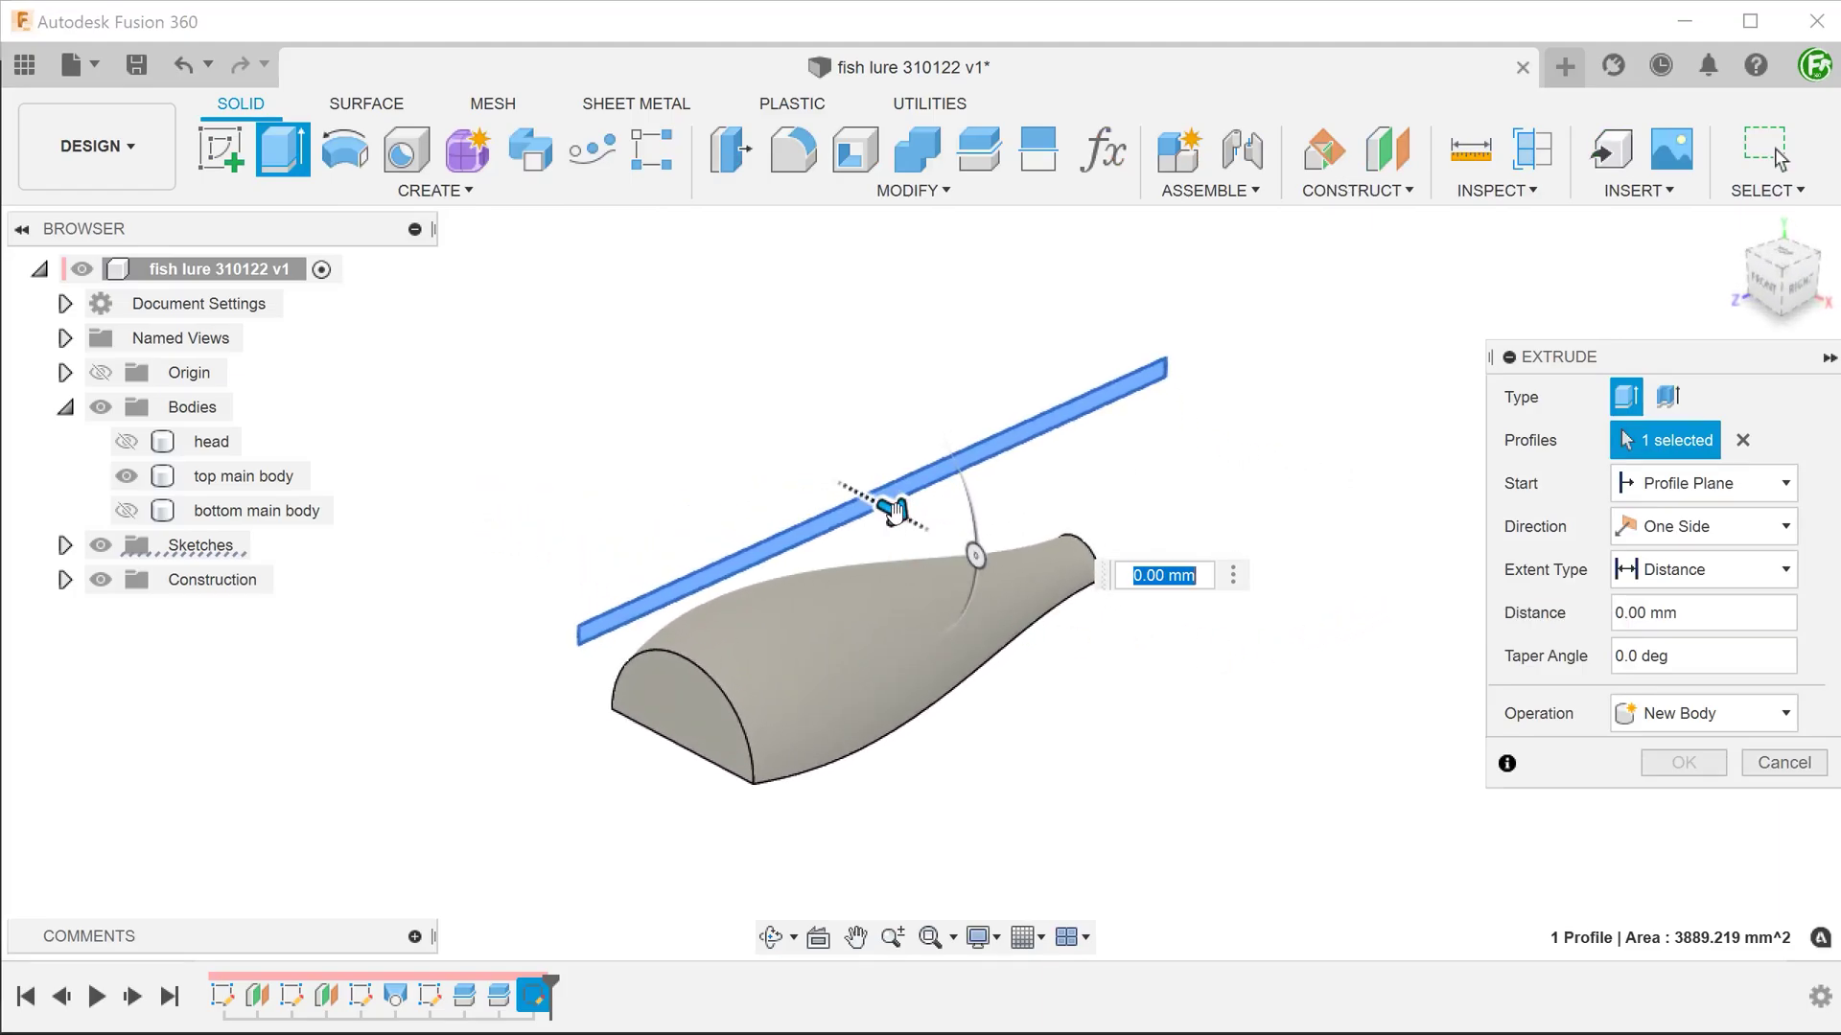
drag(893, 510, 1040, 585)
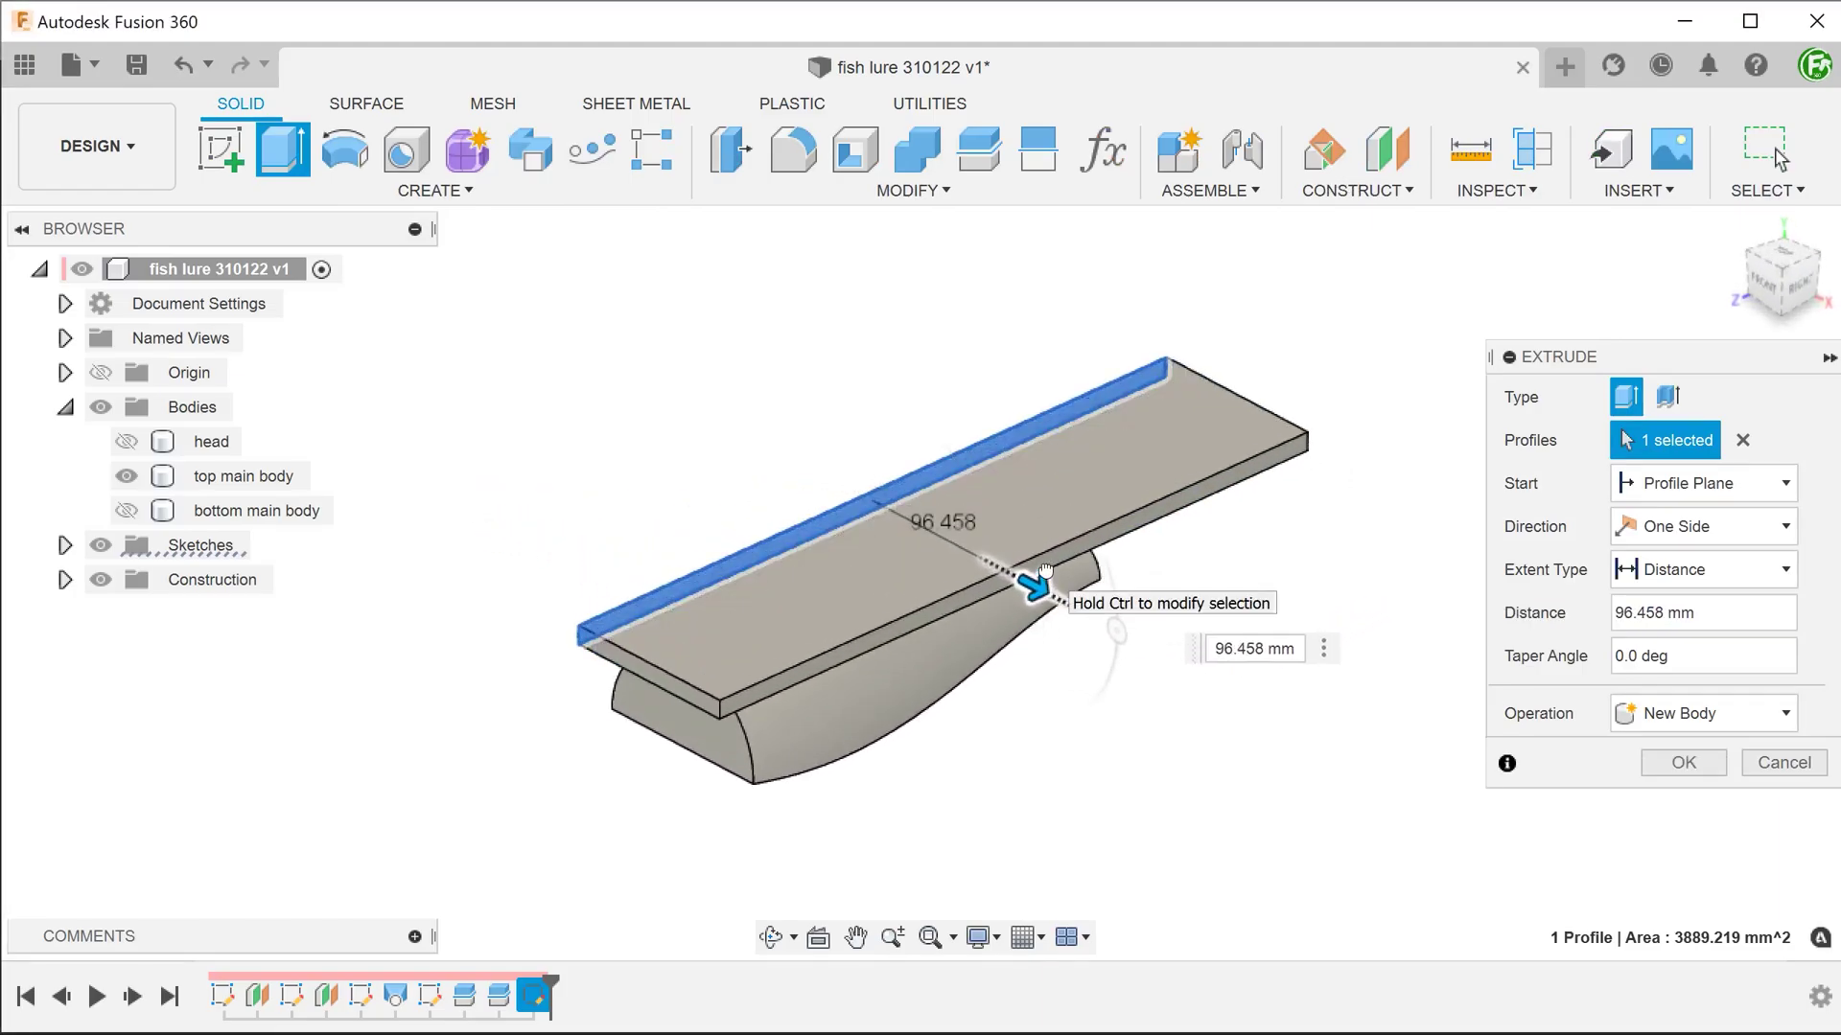
click(1662, 543)
click(1716, 622)
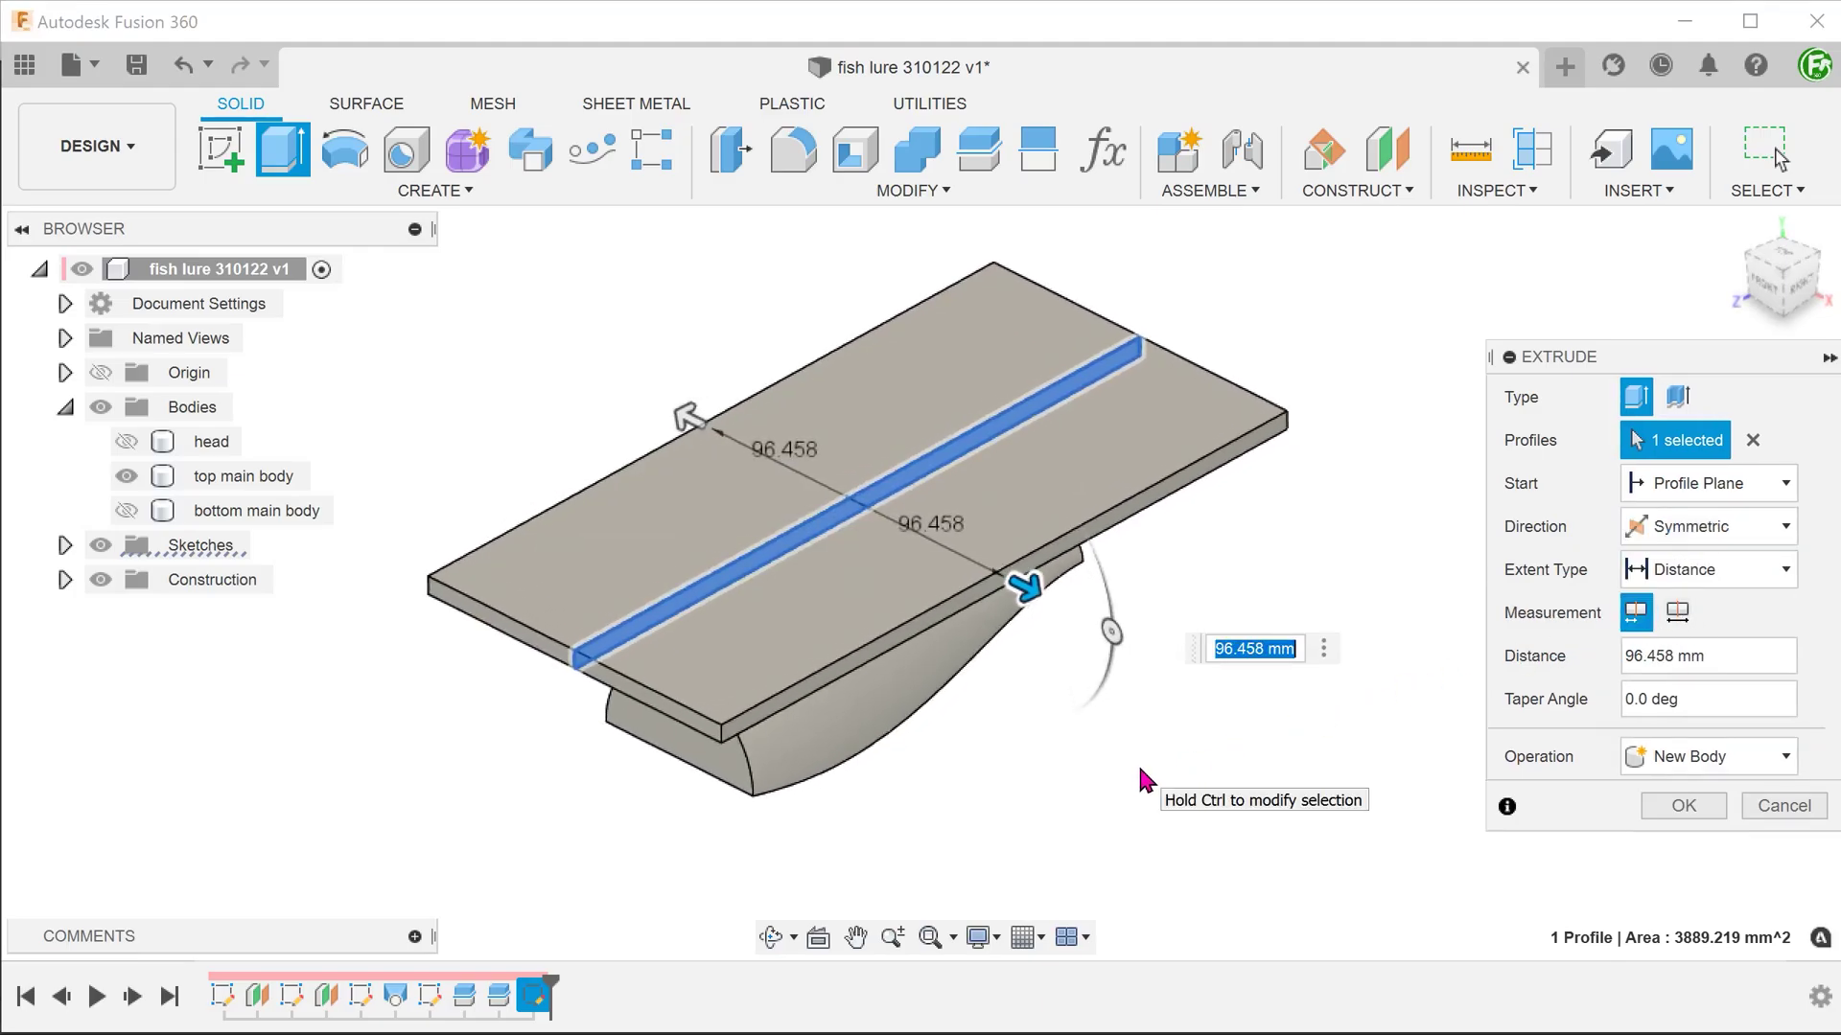
text(100)
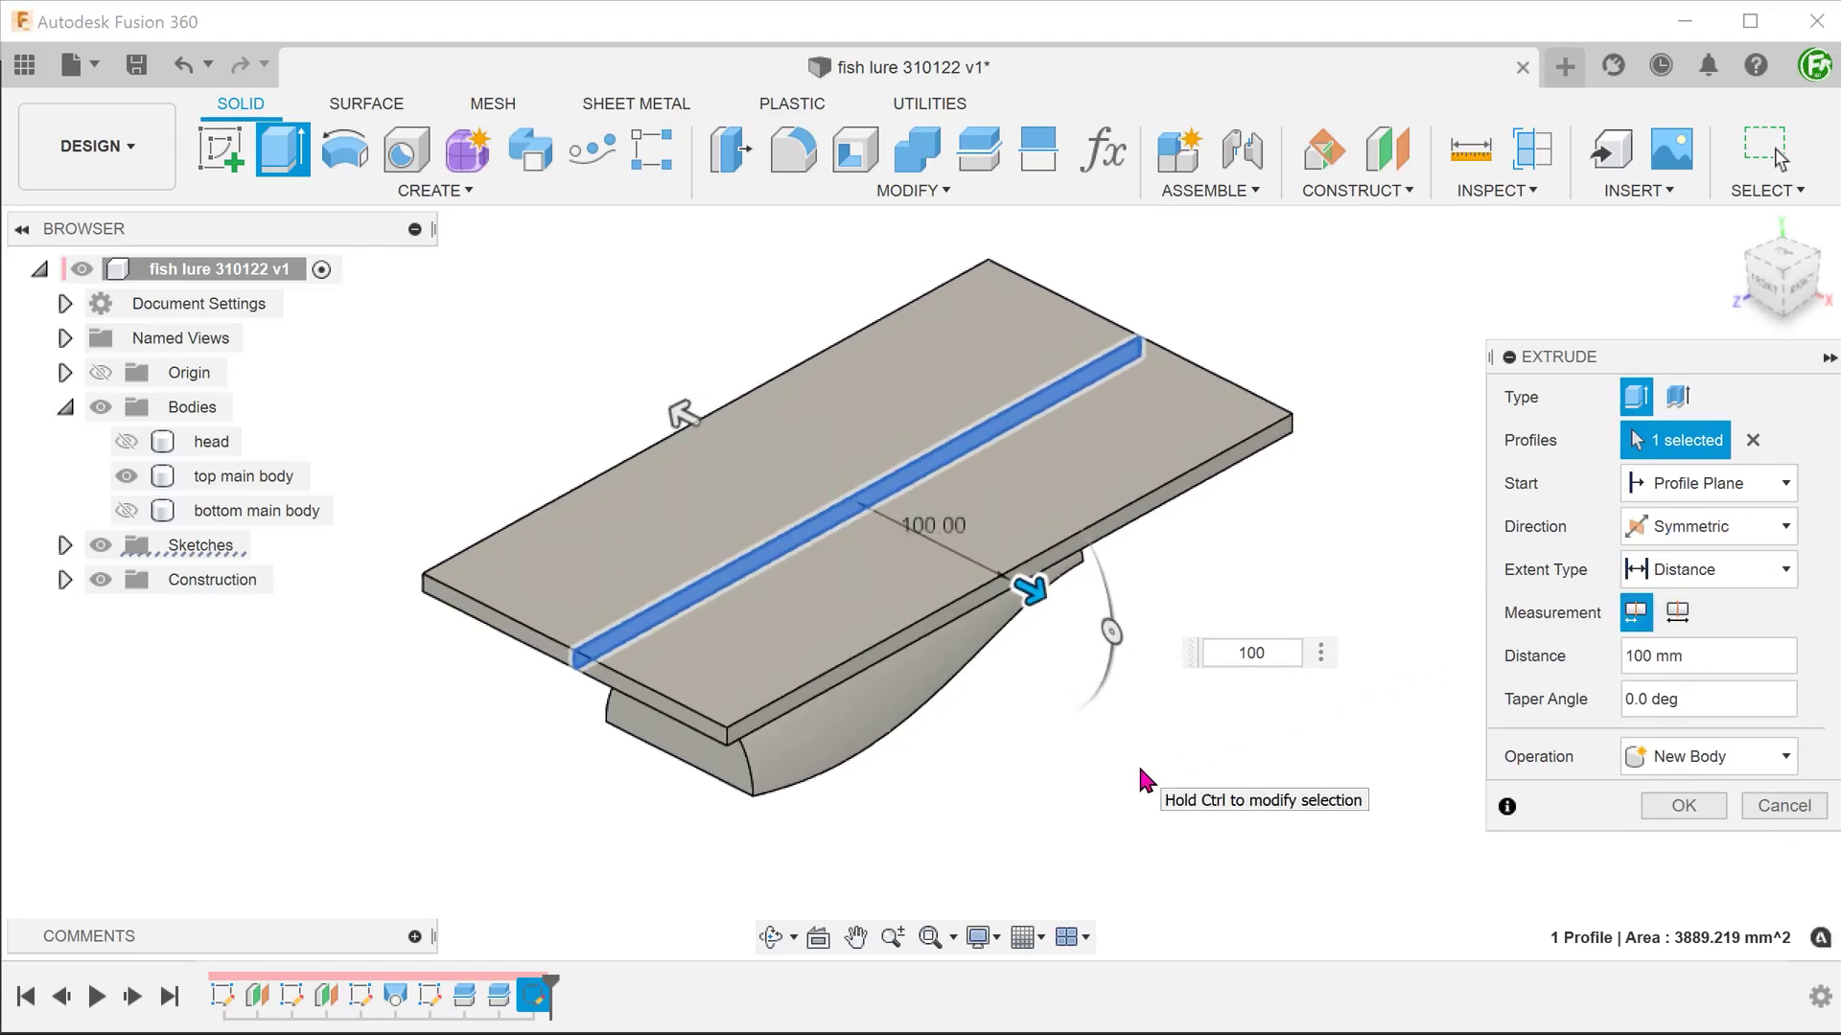
click(1673, 799)
shift+middle_drag(1179, 803, 1202, 803)
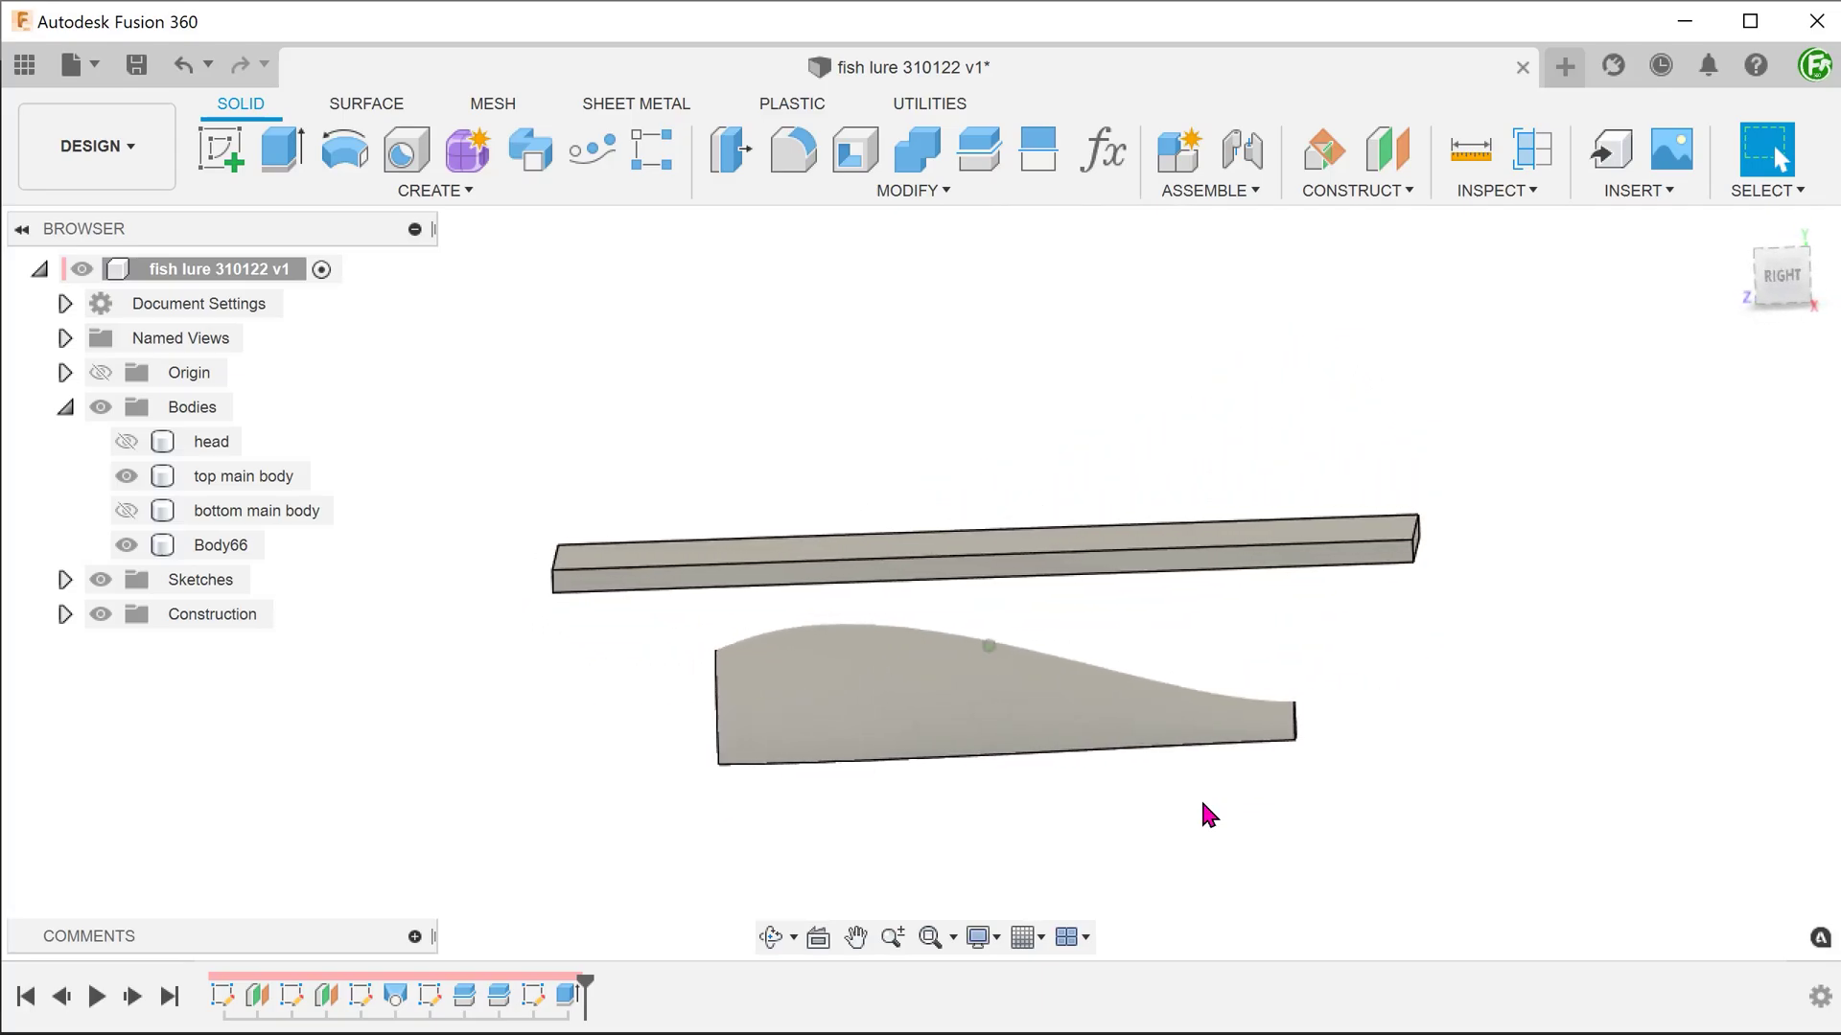
key(F6)
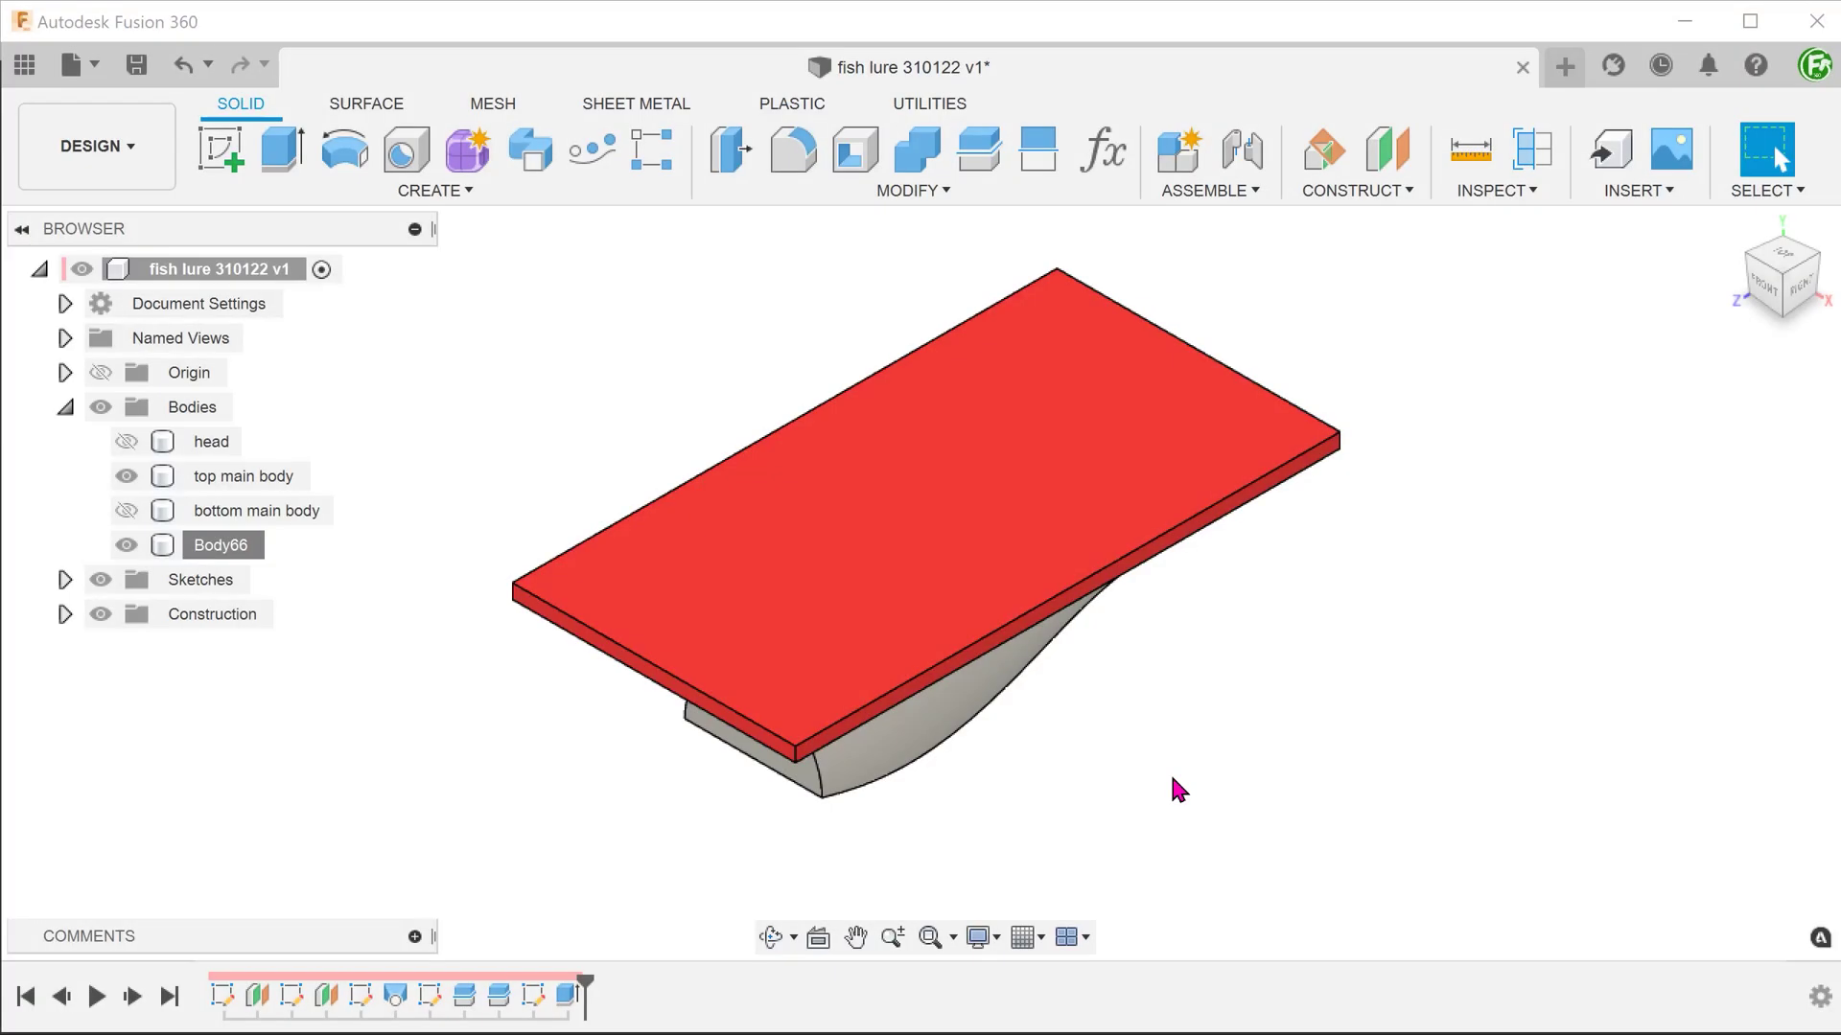
Step: On the vertical side (YZ) plane, sketch a slanted line from the red plate's lower edge down past the front of the top main body
right_click(1171, 778)
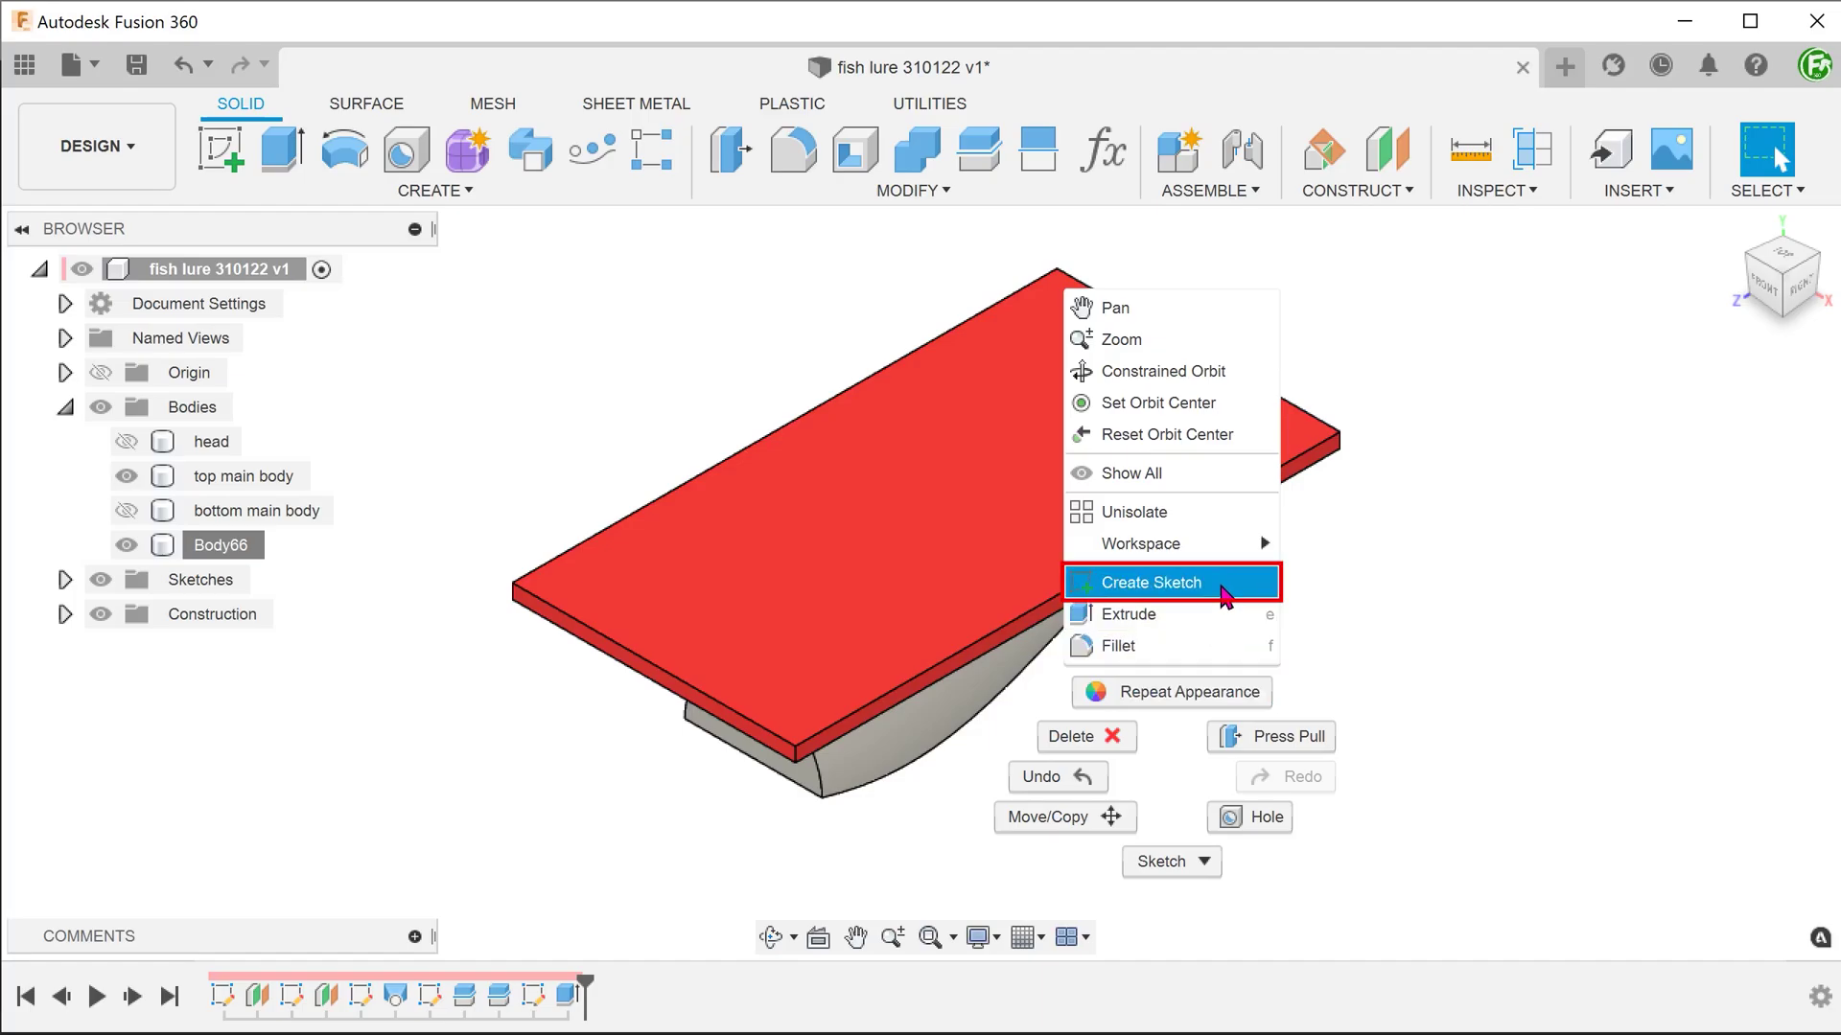
click(1224, 596)
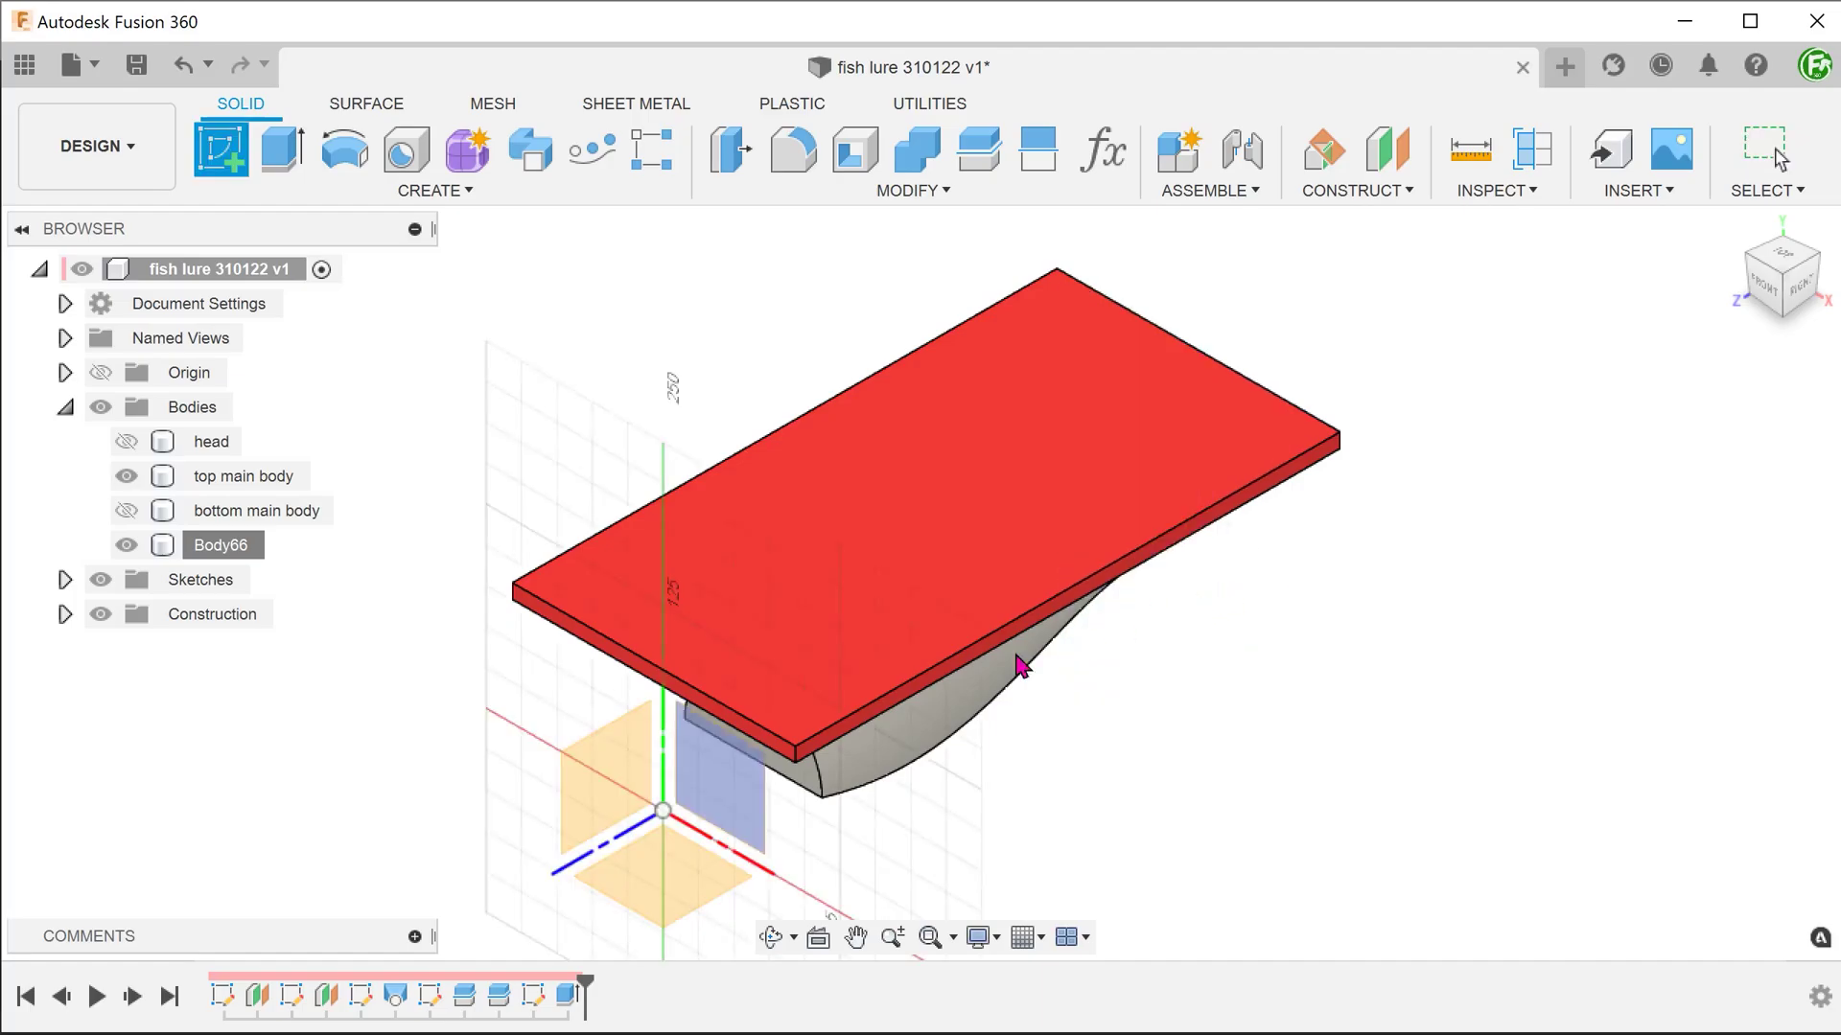
click(591, 817)
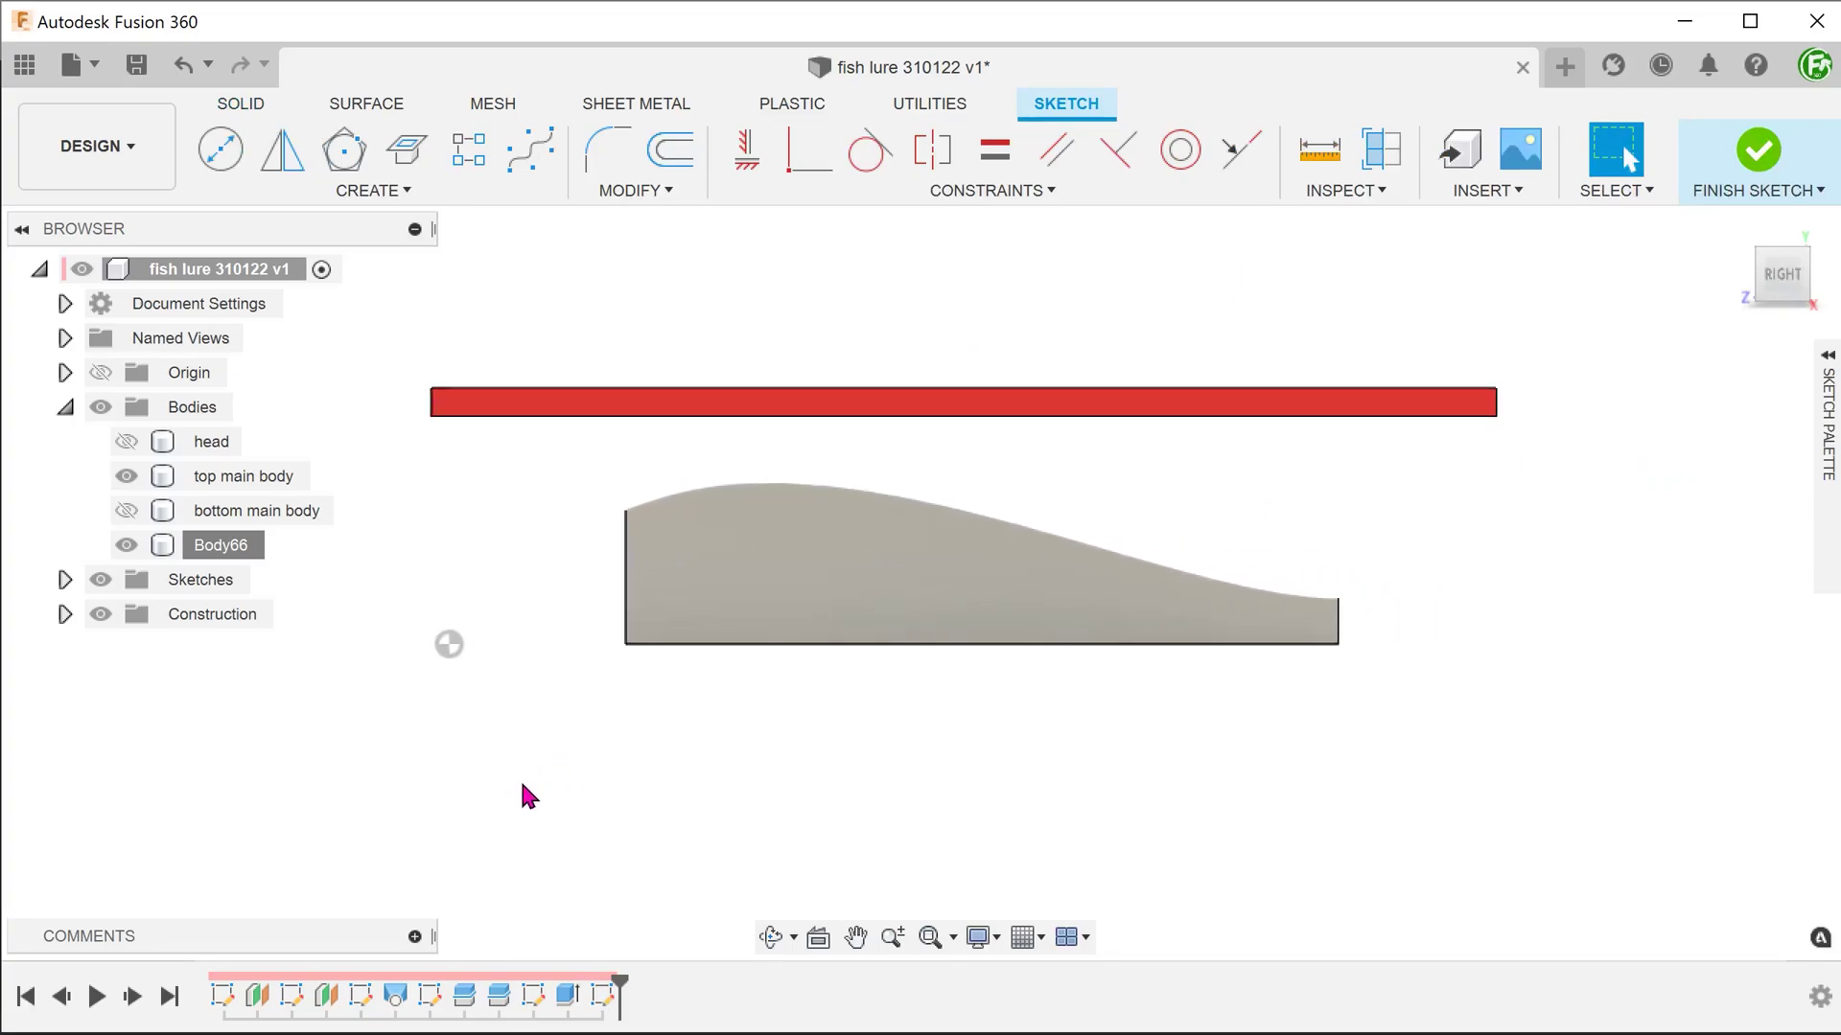
key(p)
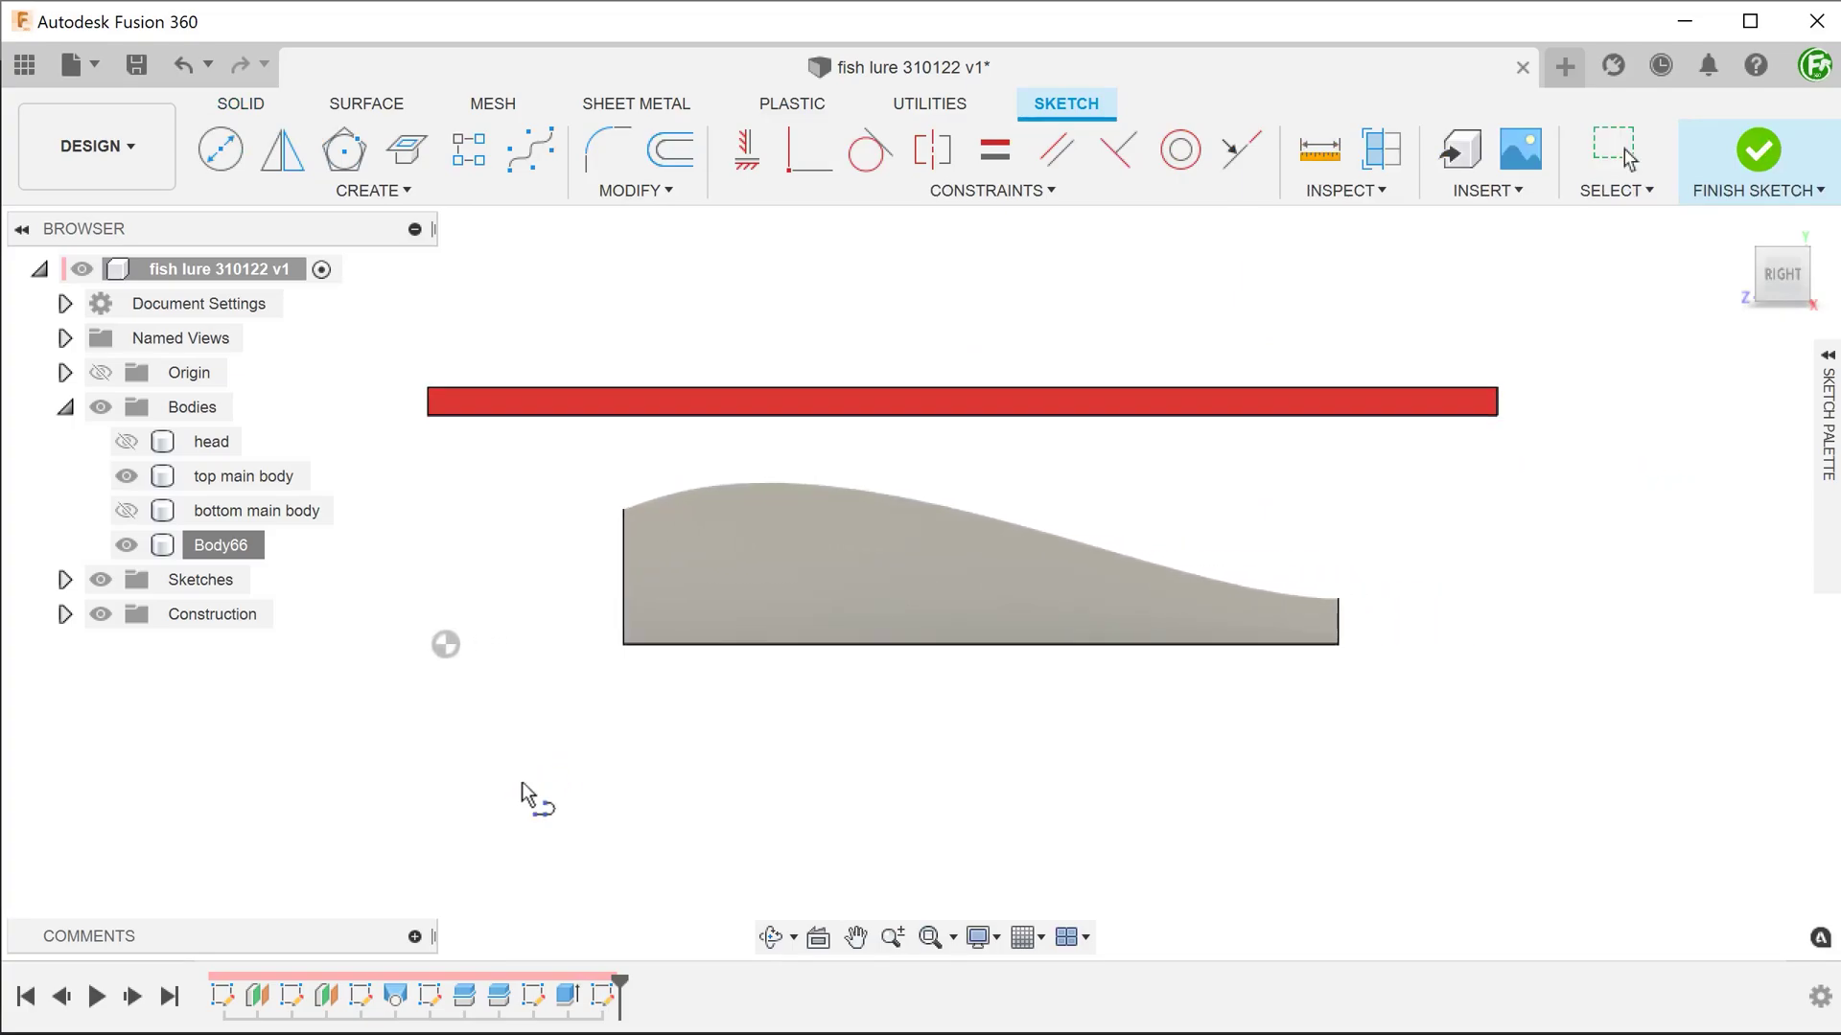
click(700, 417)
double_click(570, 667)
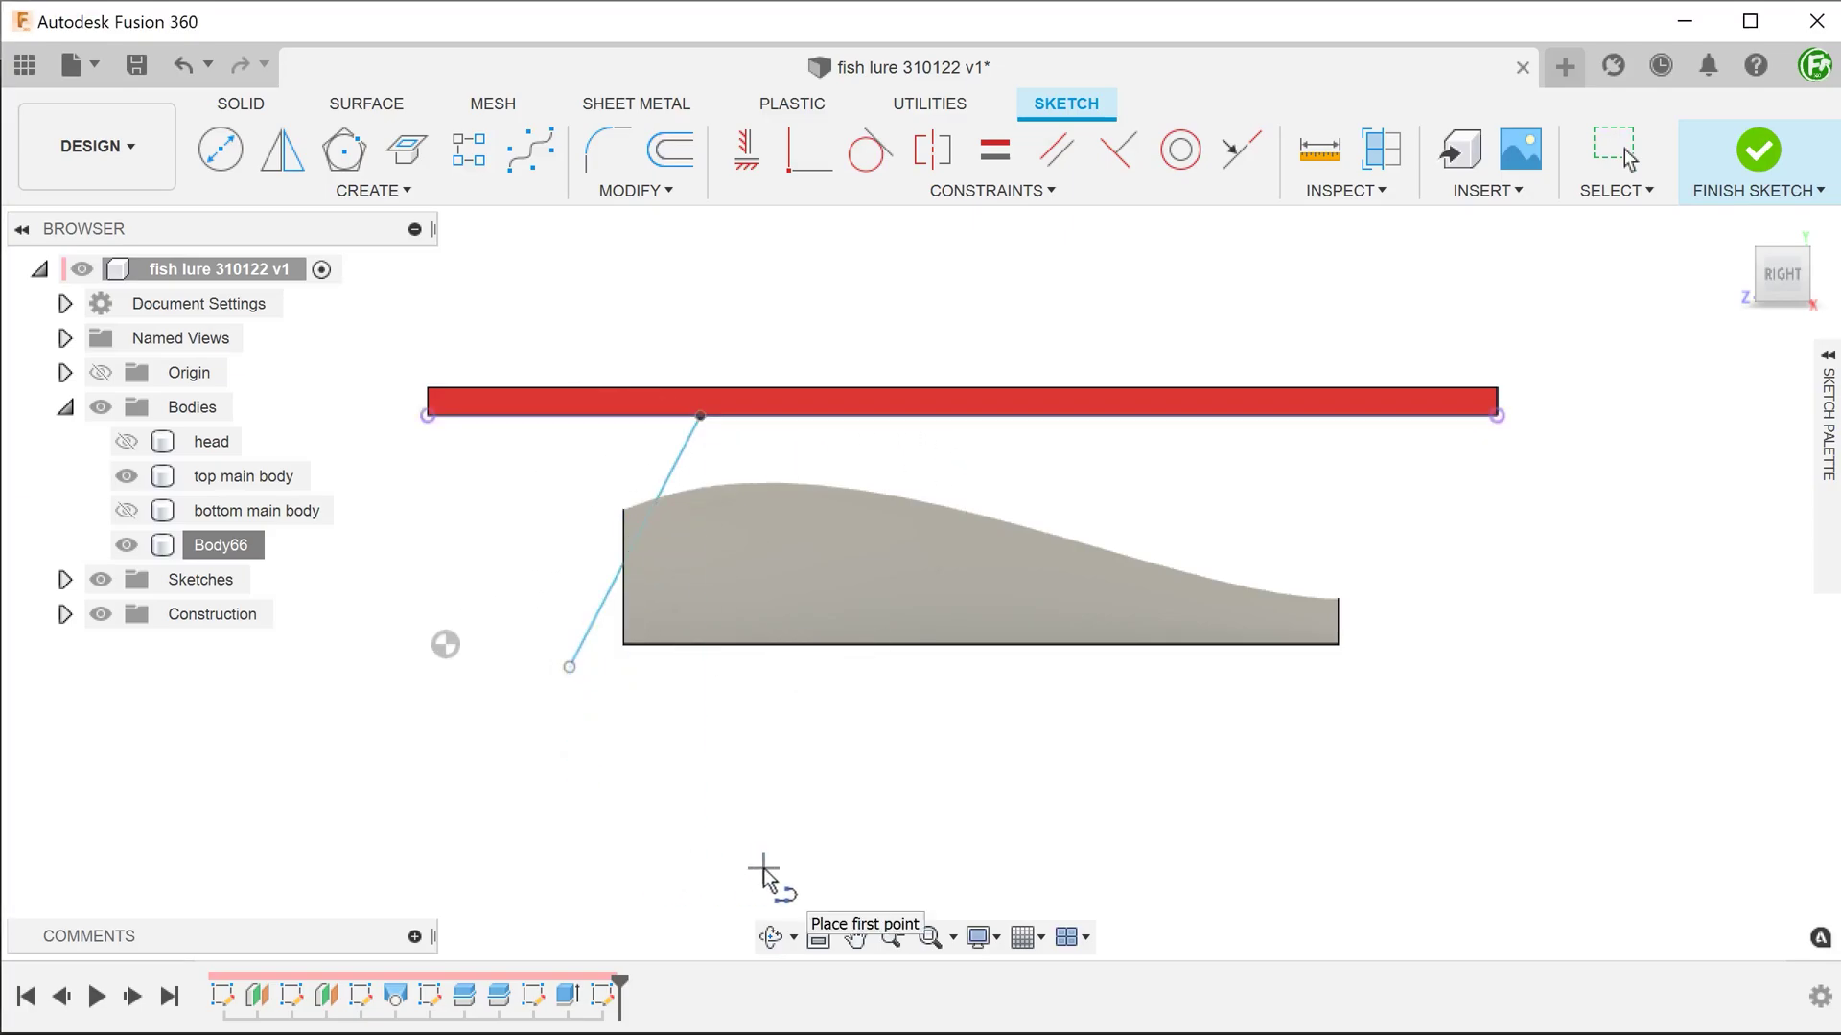
key(Escape)
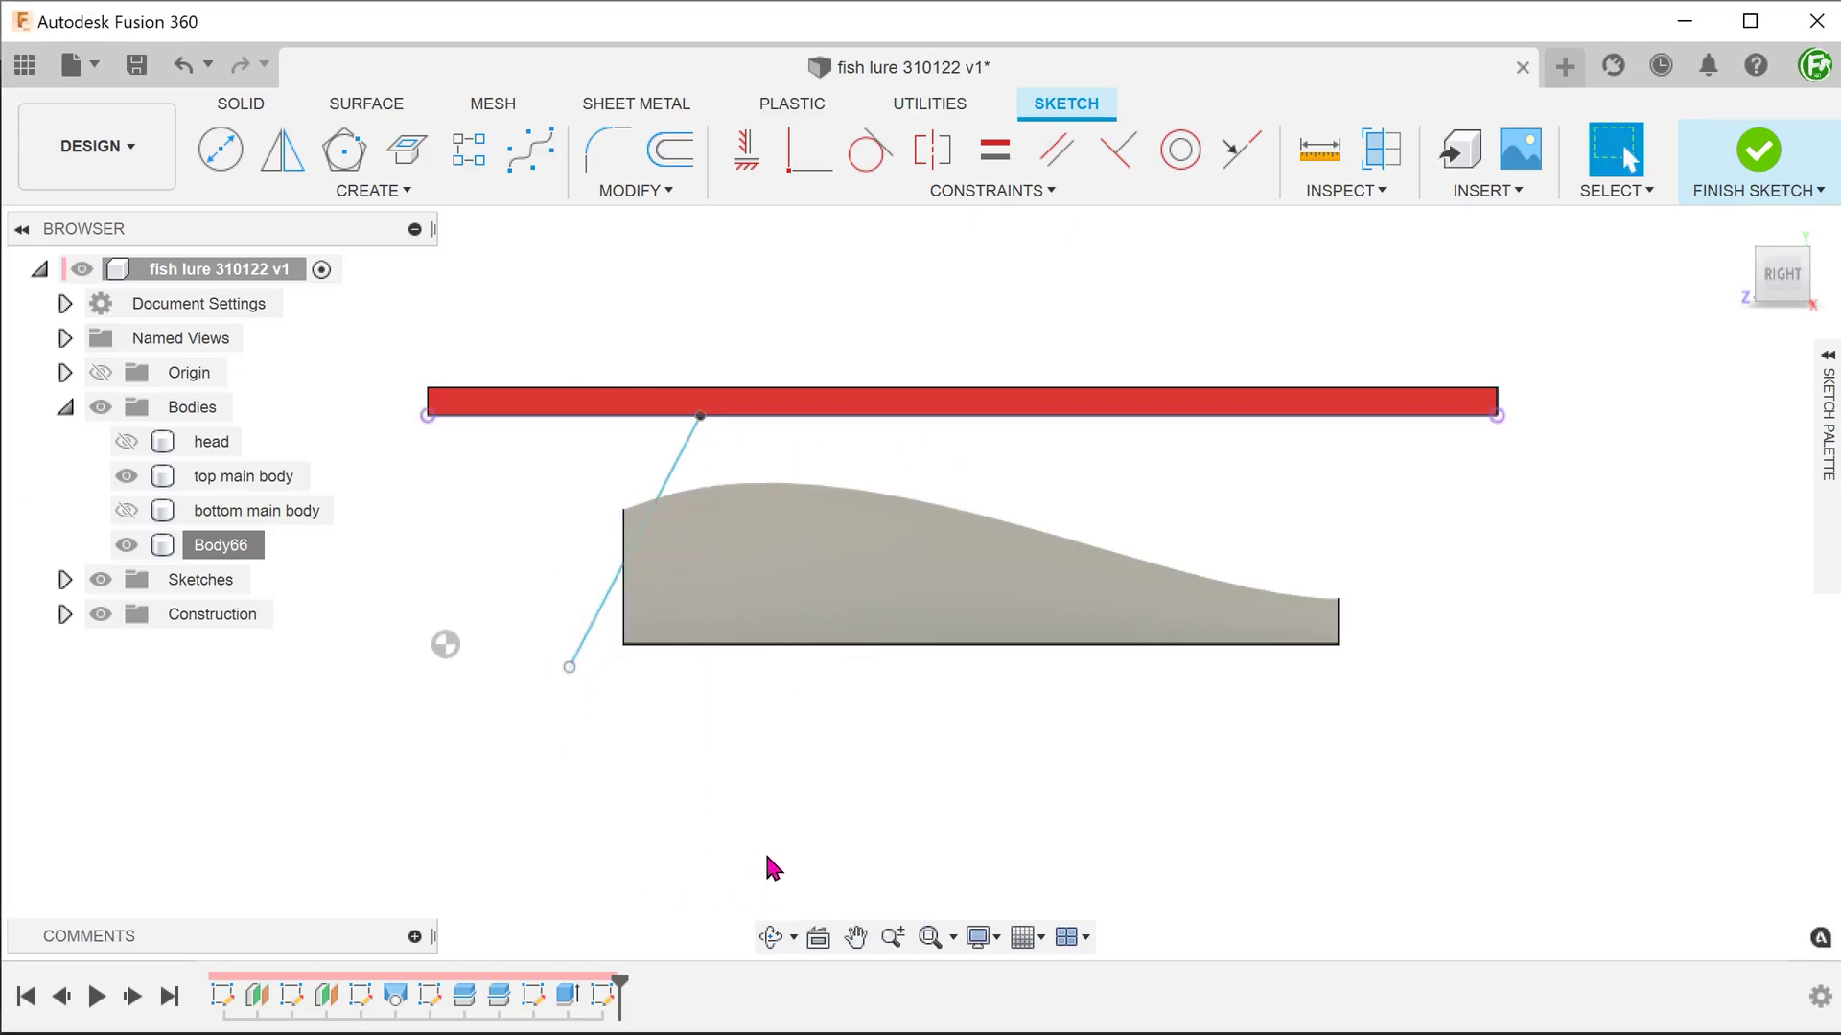
Step: Set up a thin extrude of the slanted line with symmetric direction, centered wall location and 2 mm wall thickness
key(e)
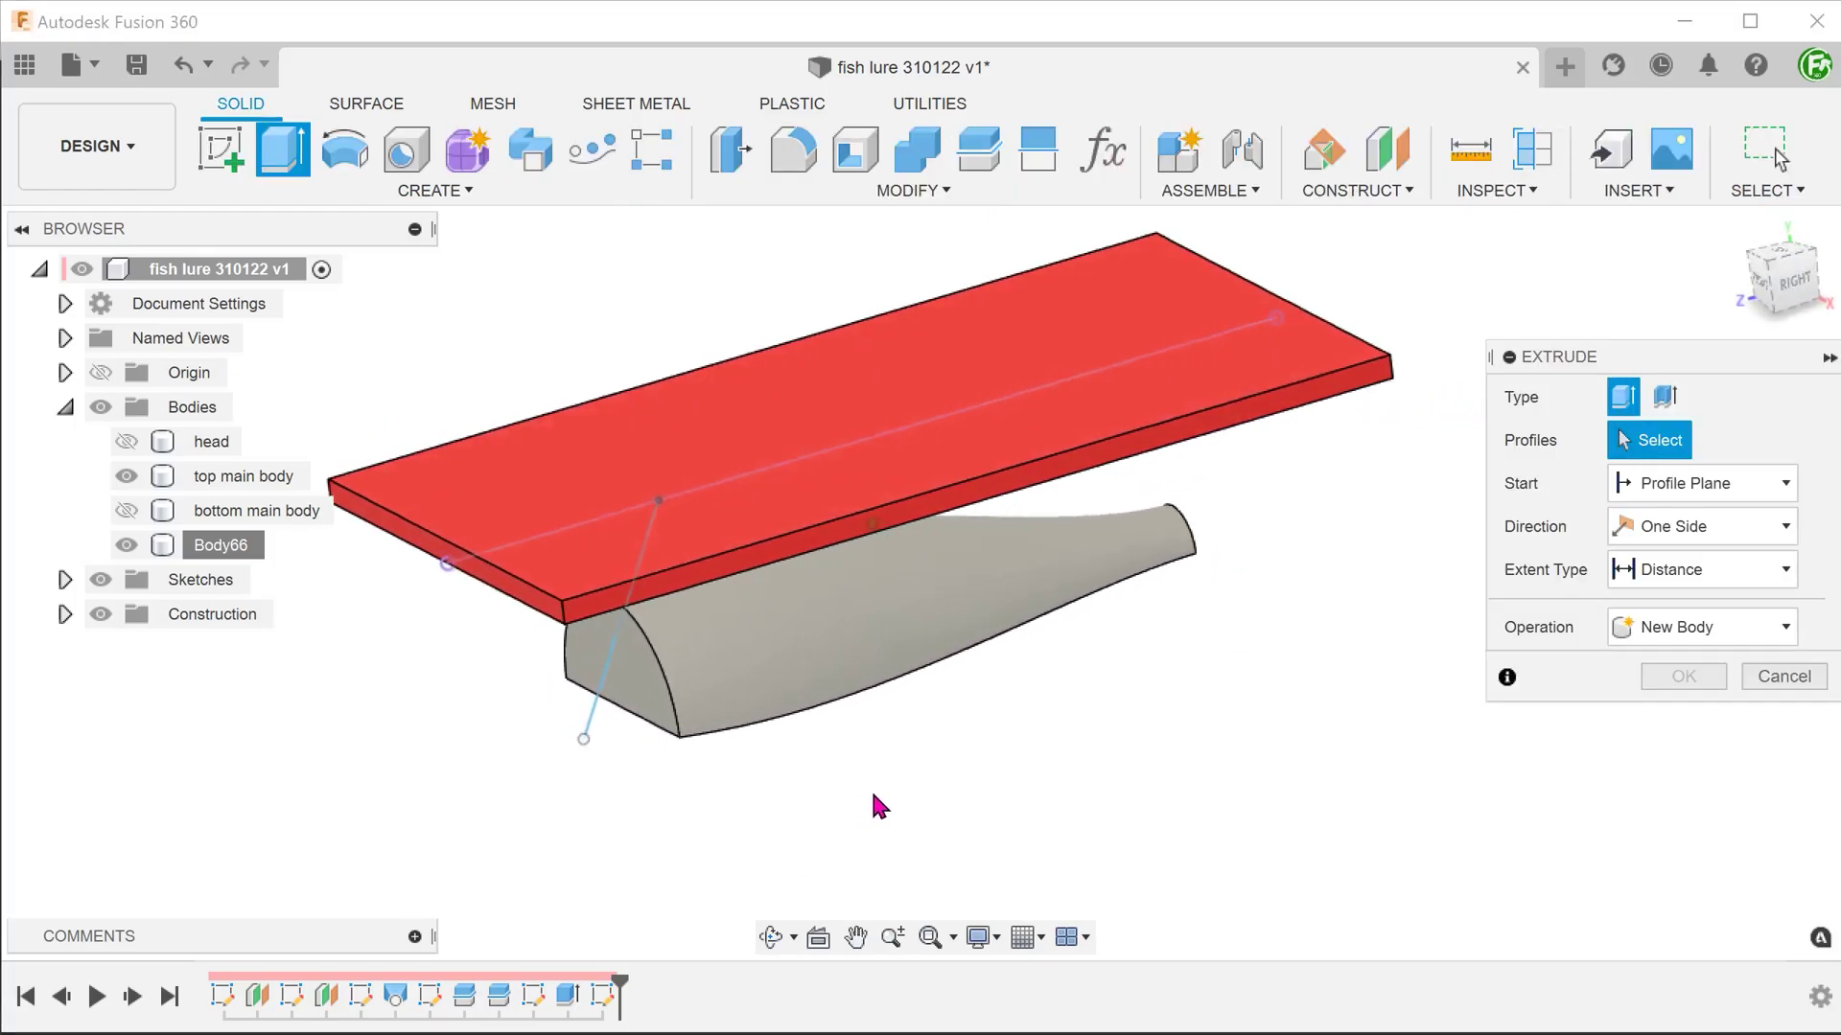
click(1668, 400)
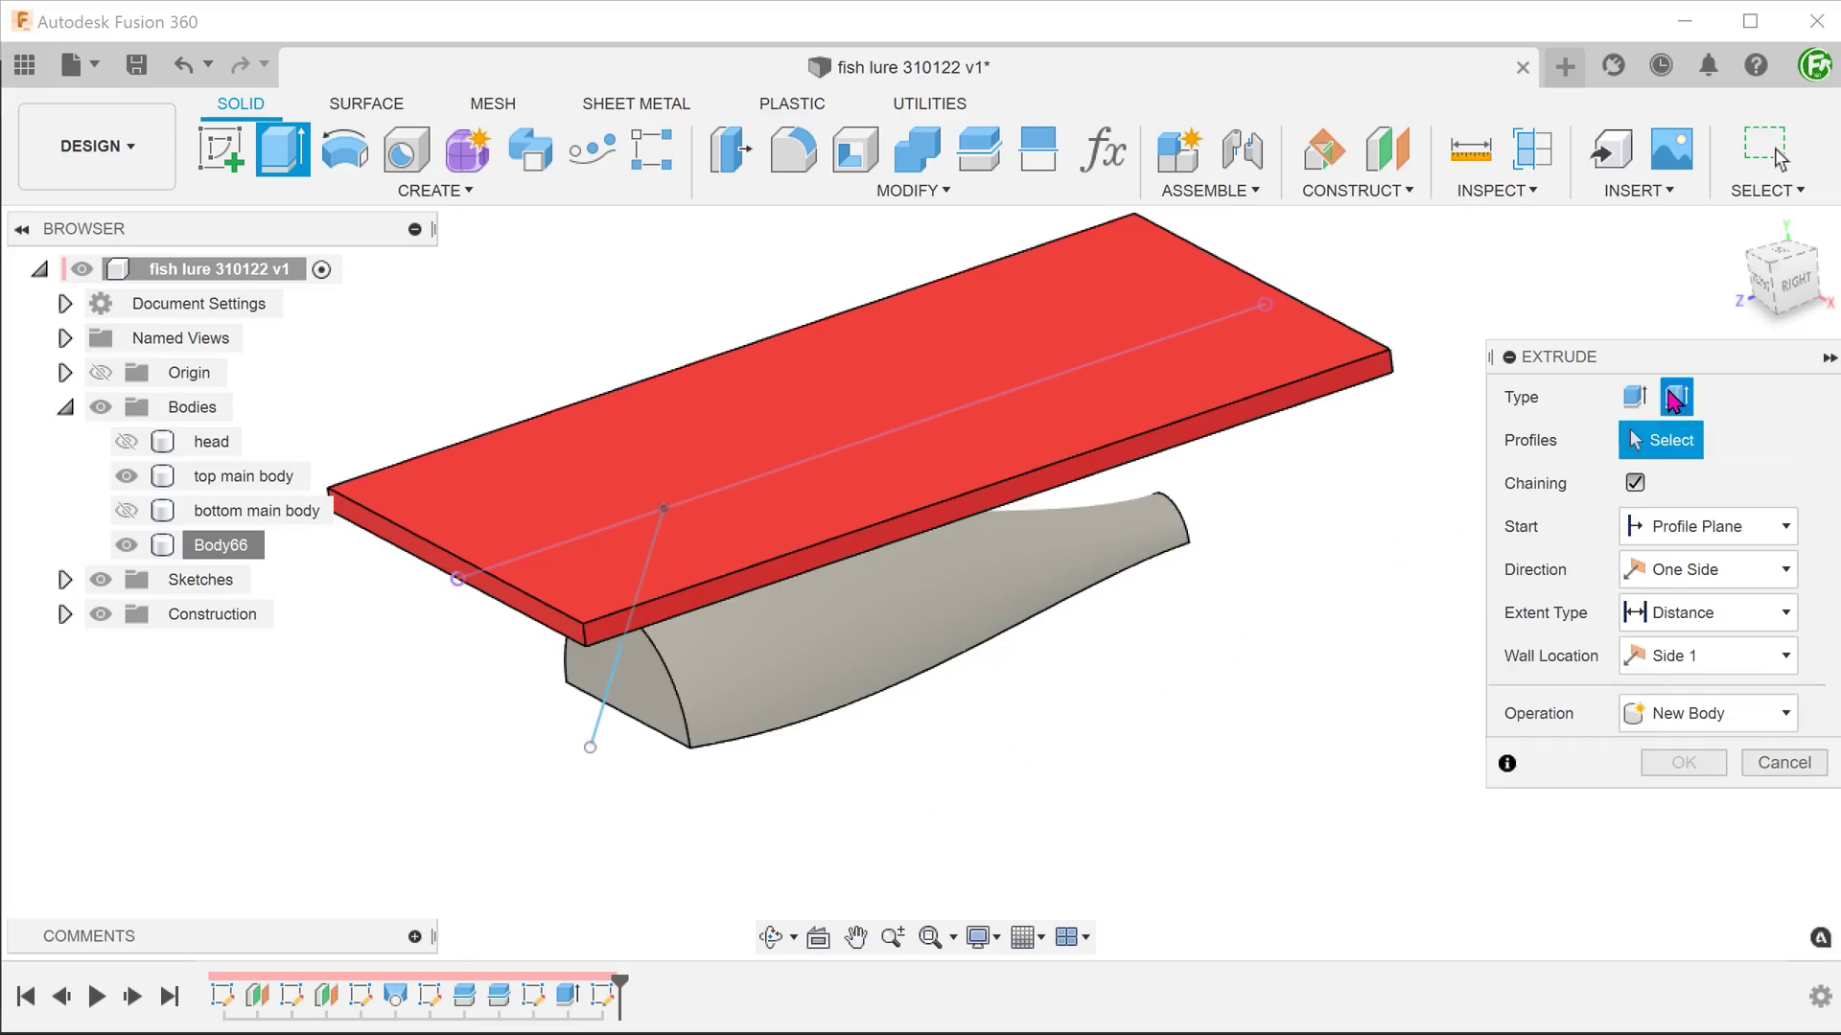
click(597, 736)
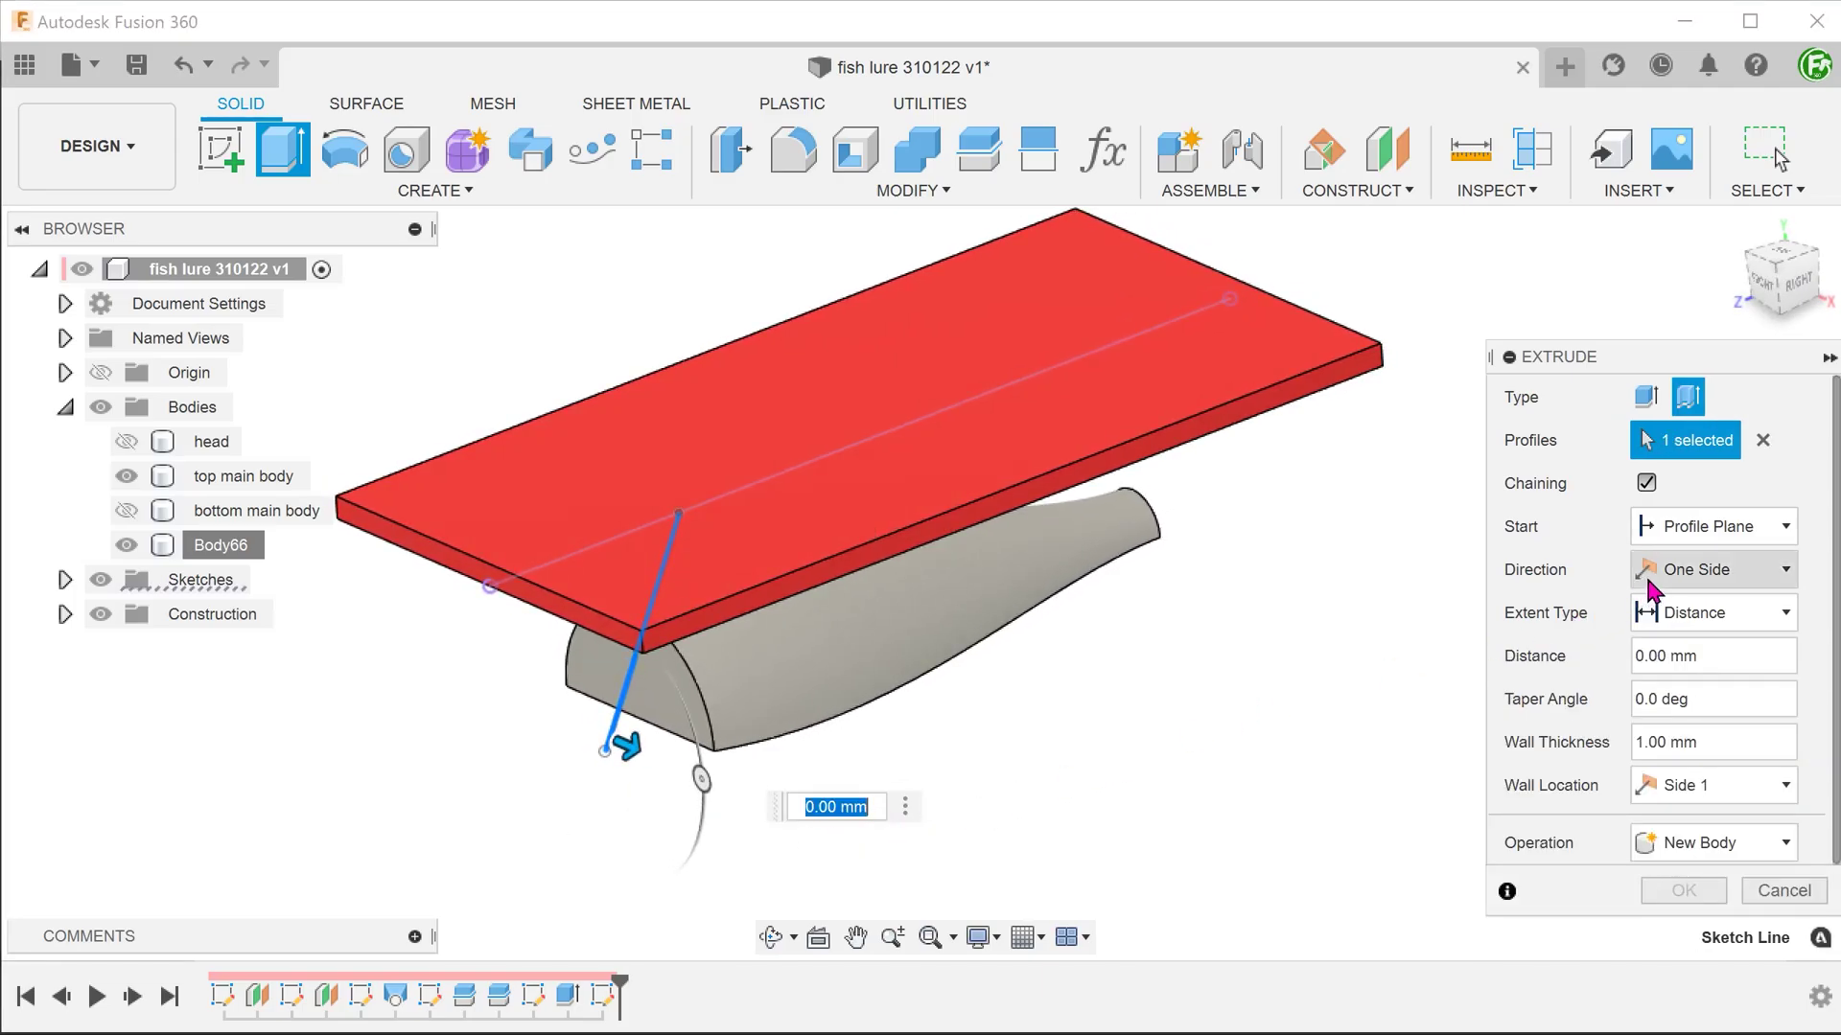
click(1711, 569)
click(1743, 665)
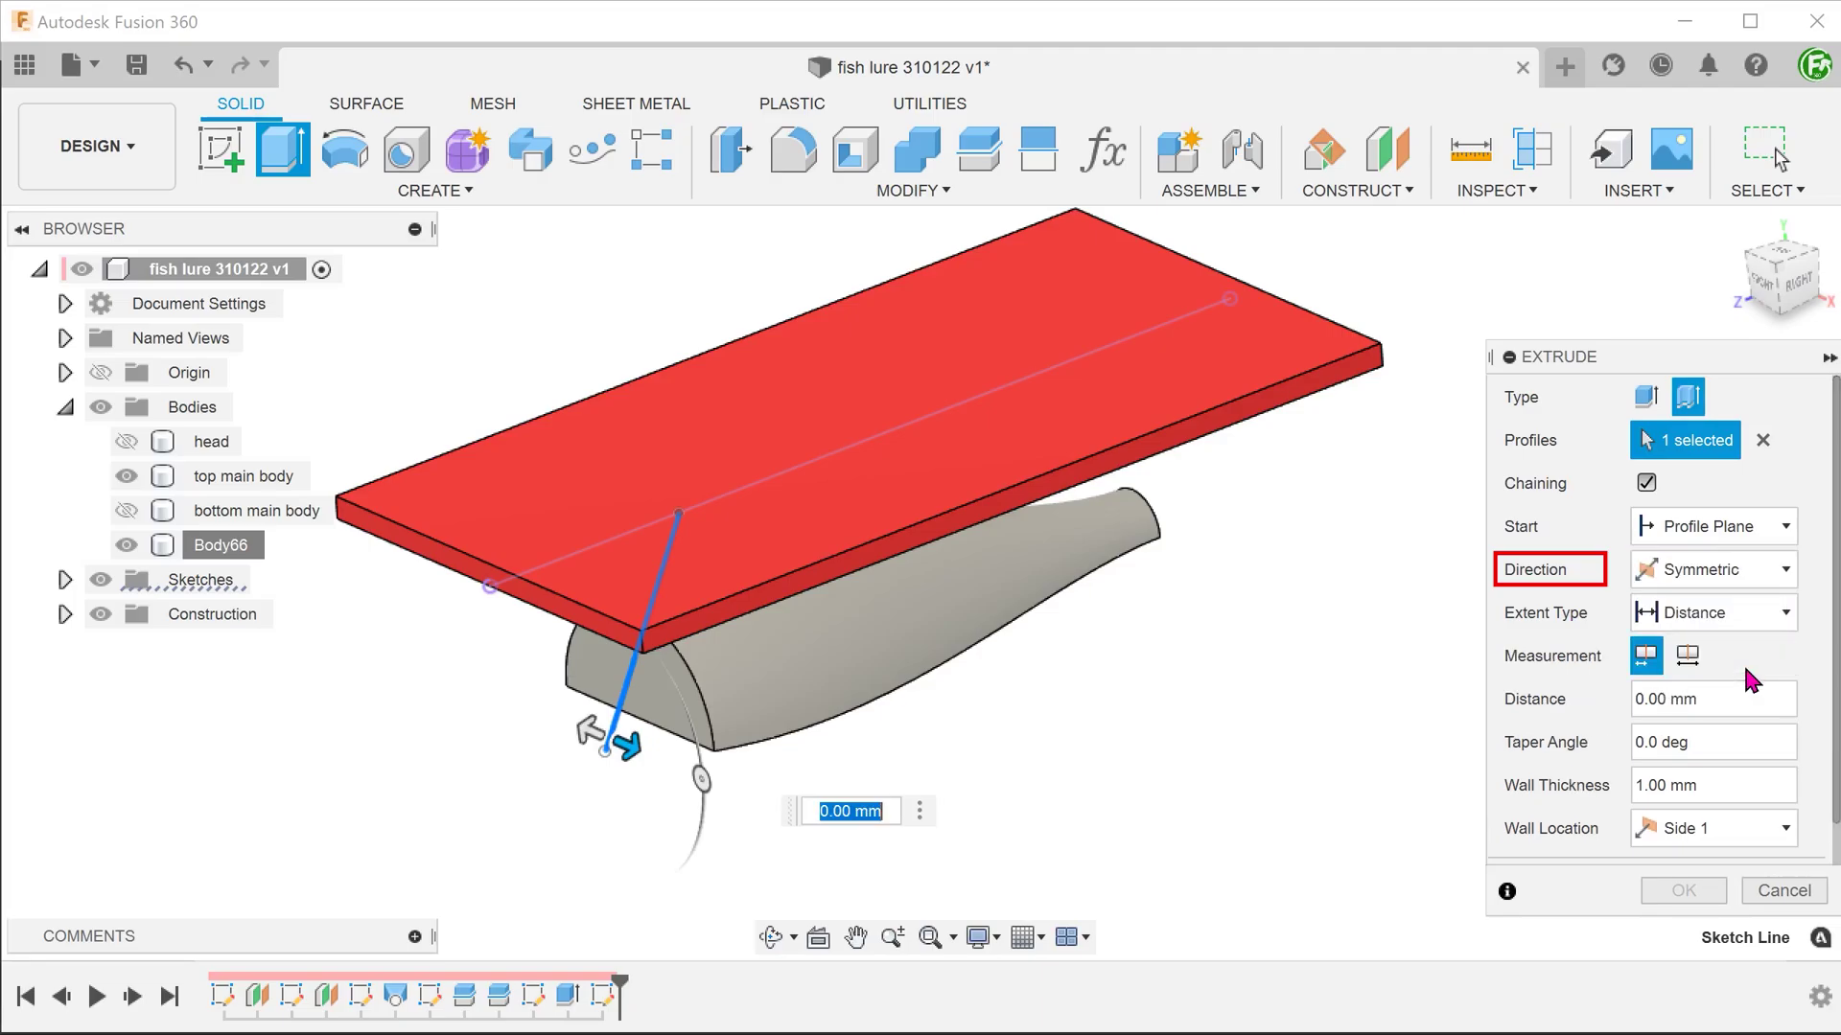
click(1726, 831)
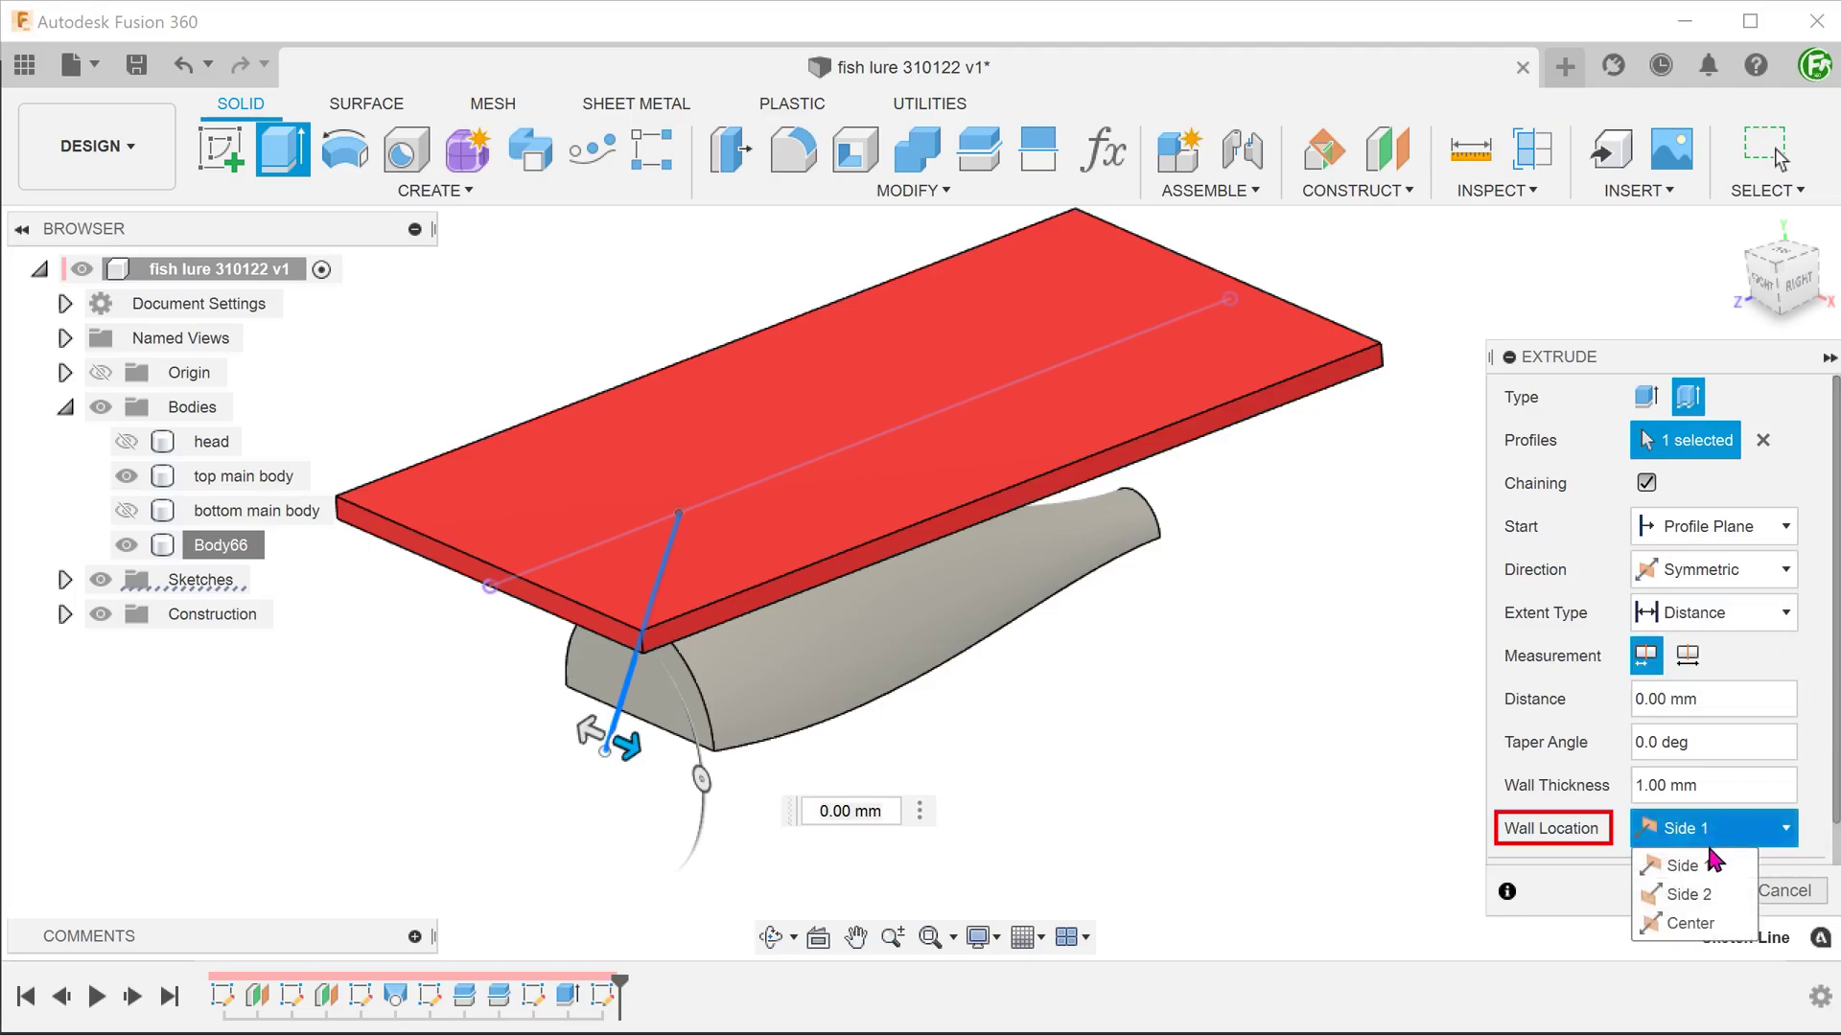
click(1723, 928)
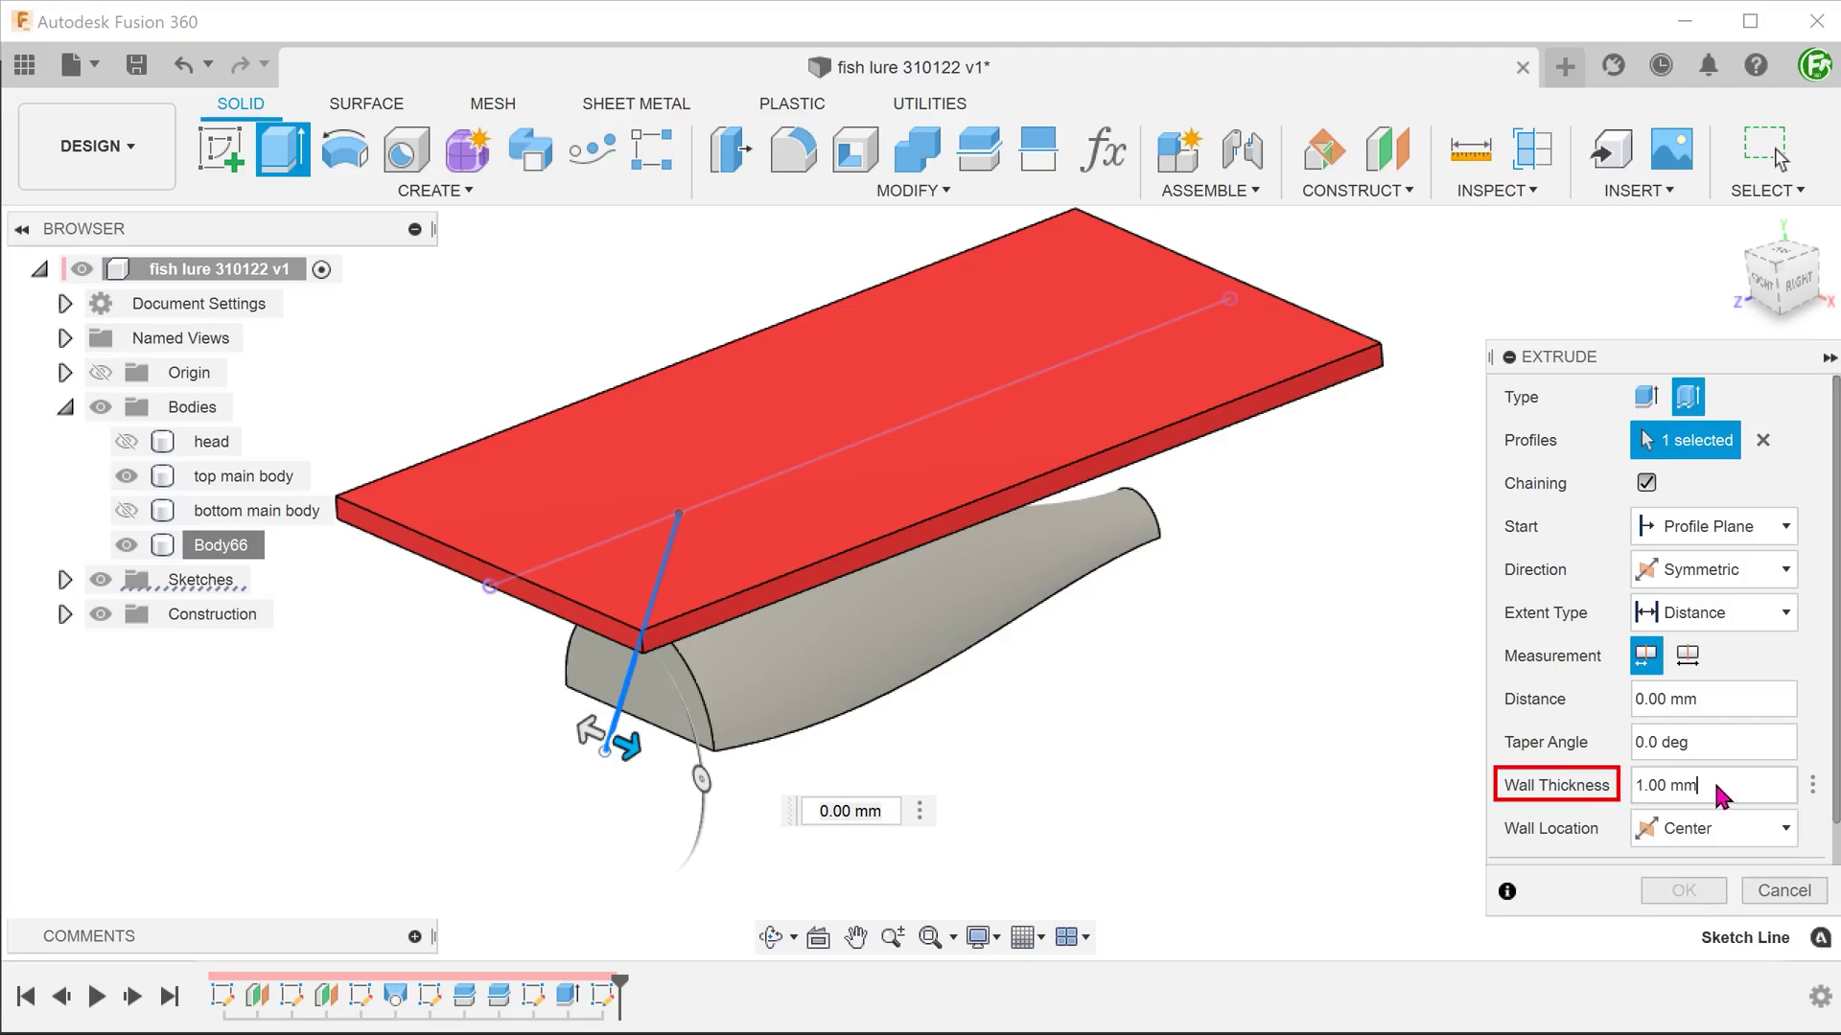
drag(1703, 785, 1623, 788)
text(2)
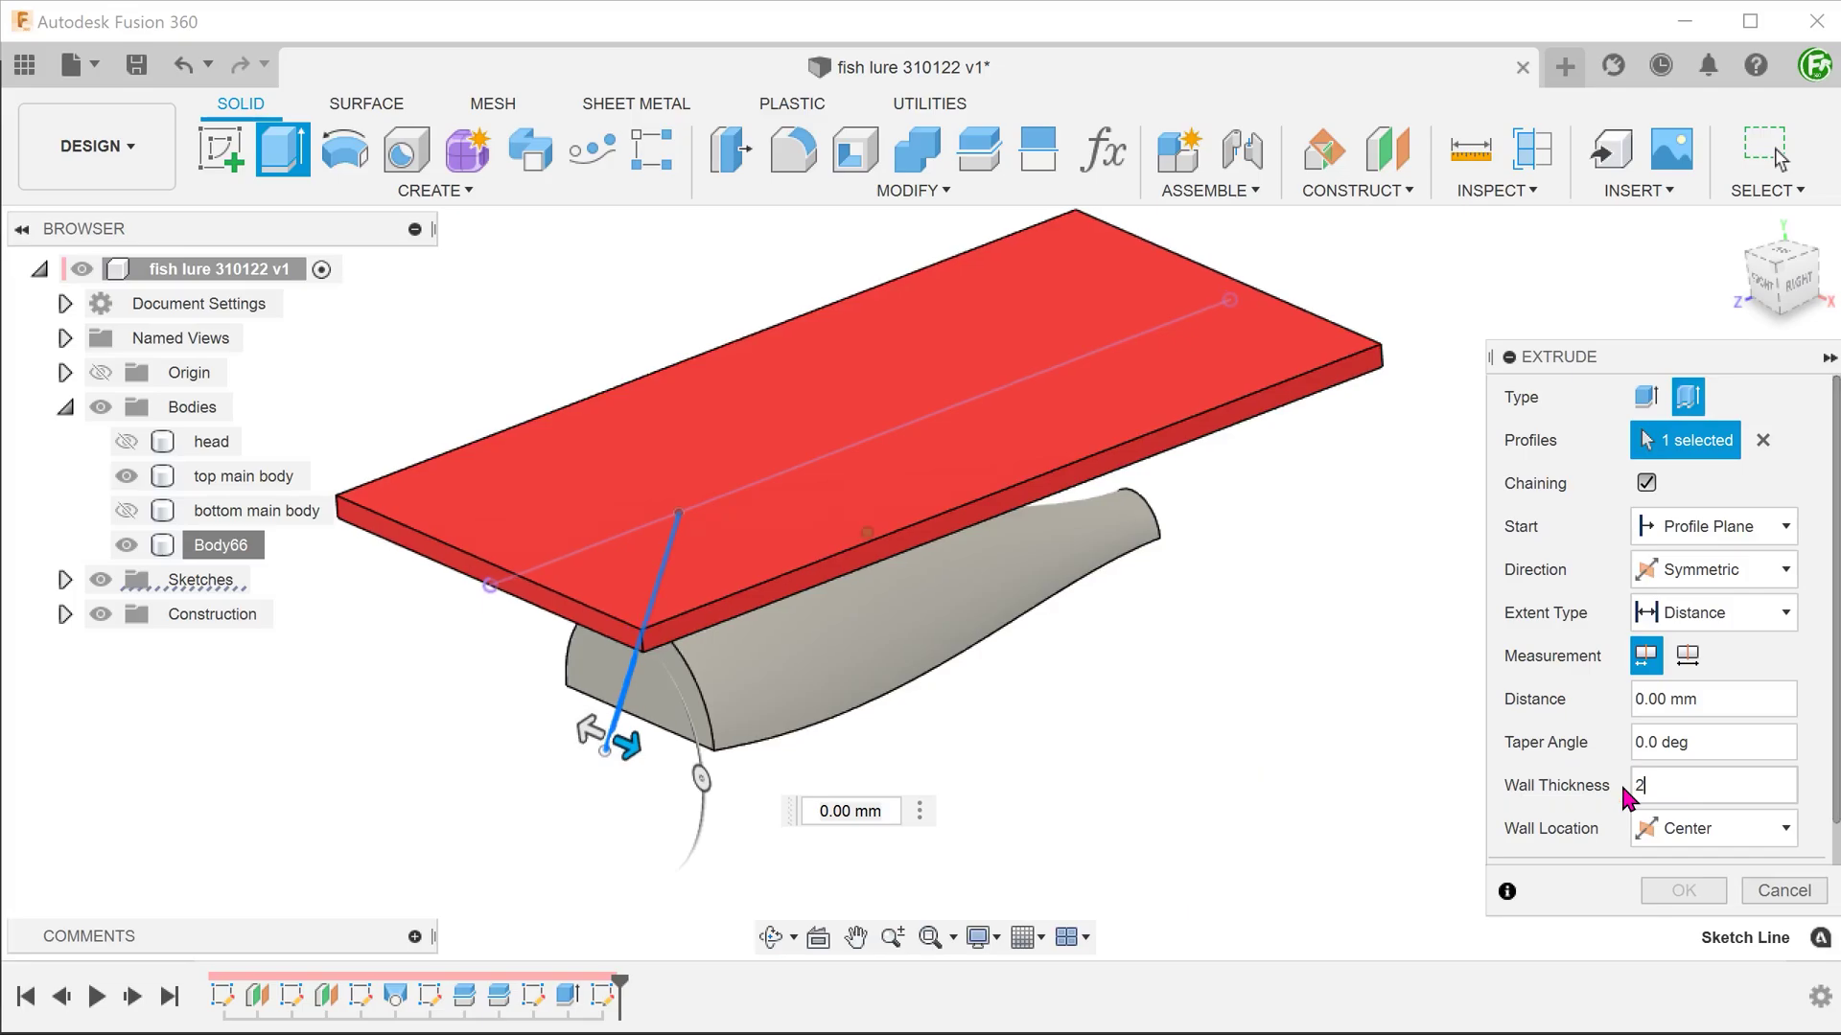
Step: Extrude the thin wall about 95 mm to each side and join it to the plate, with the top main body hidden to exclude it
shift+middle_drag(1003, 751, 980, 744)
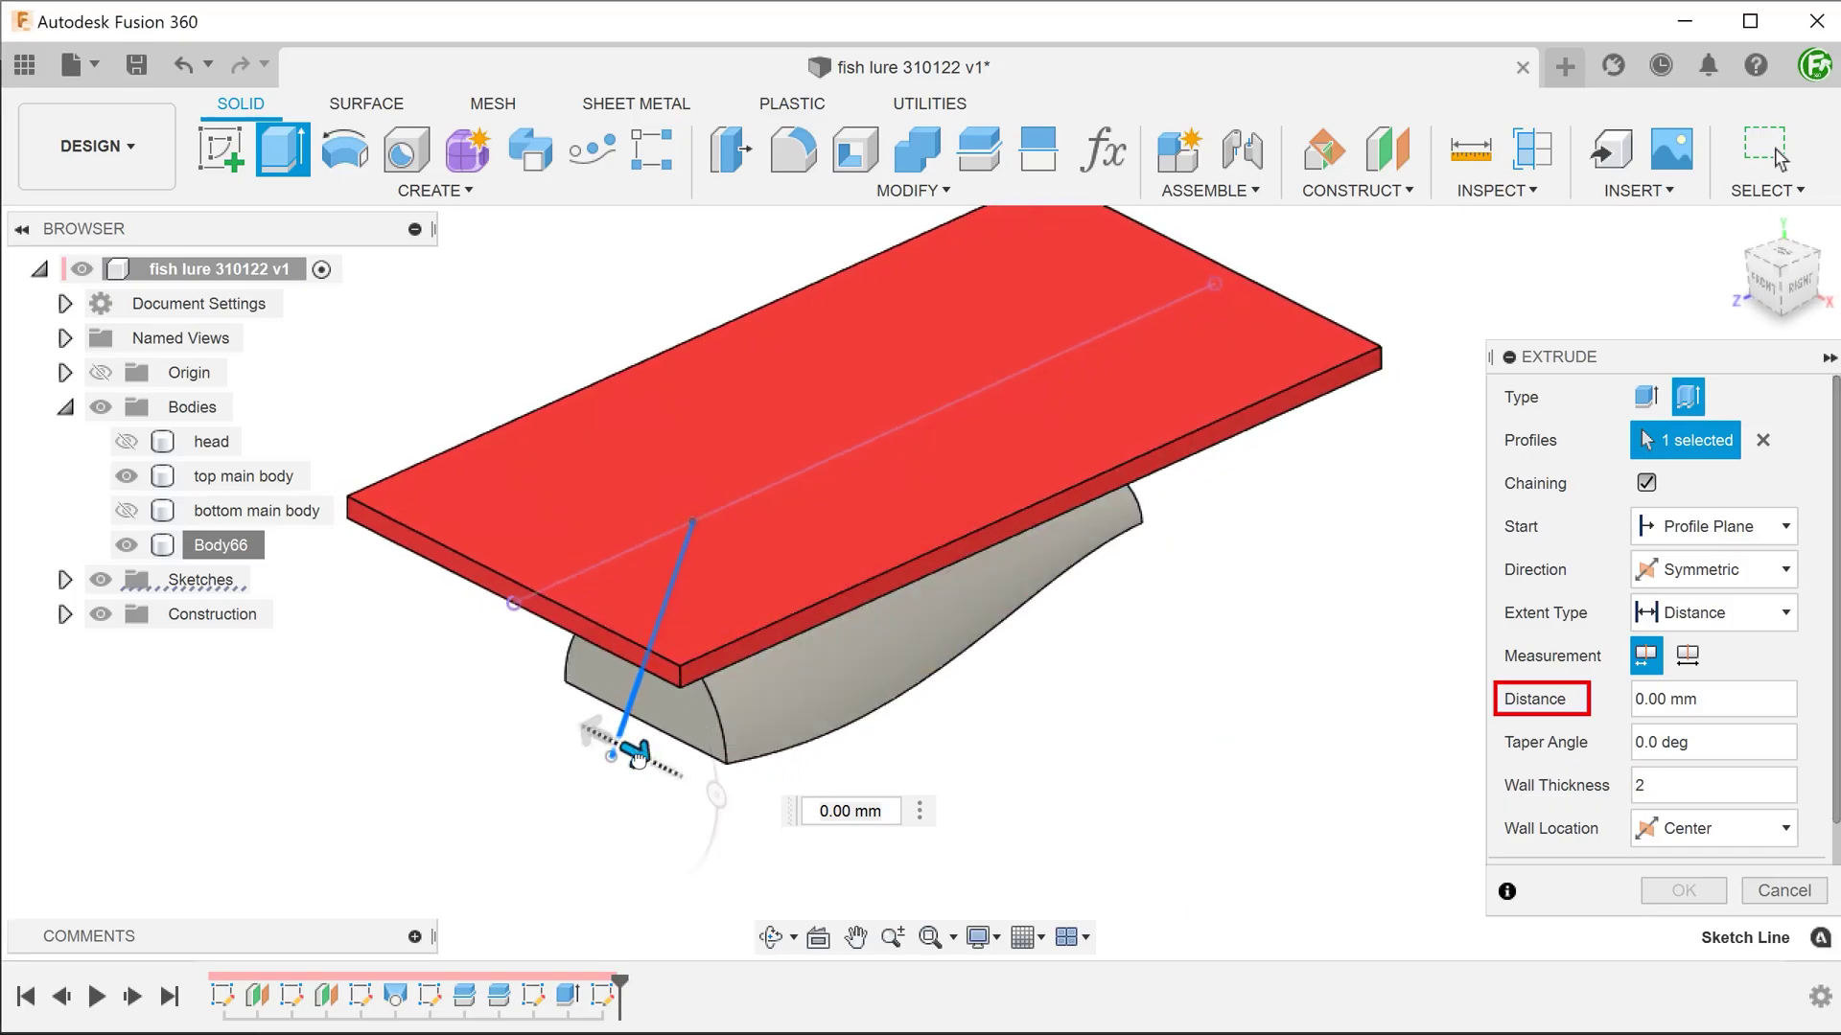
drag(634, 753, 816, 803)
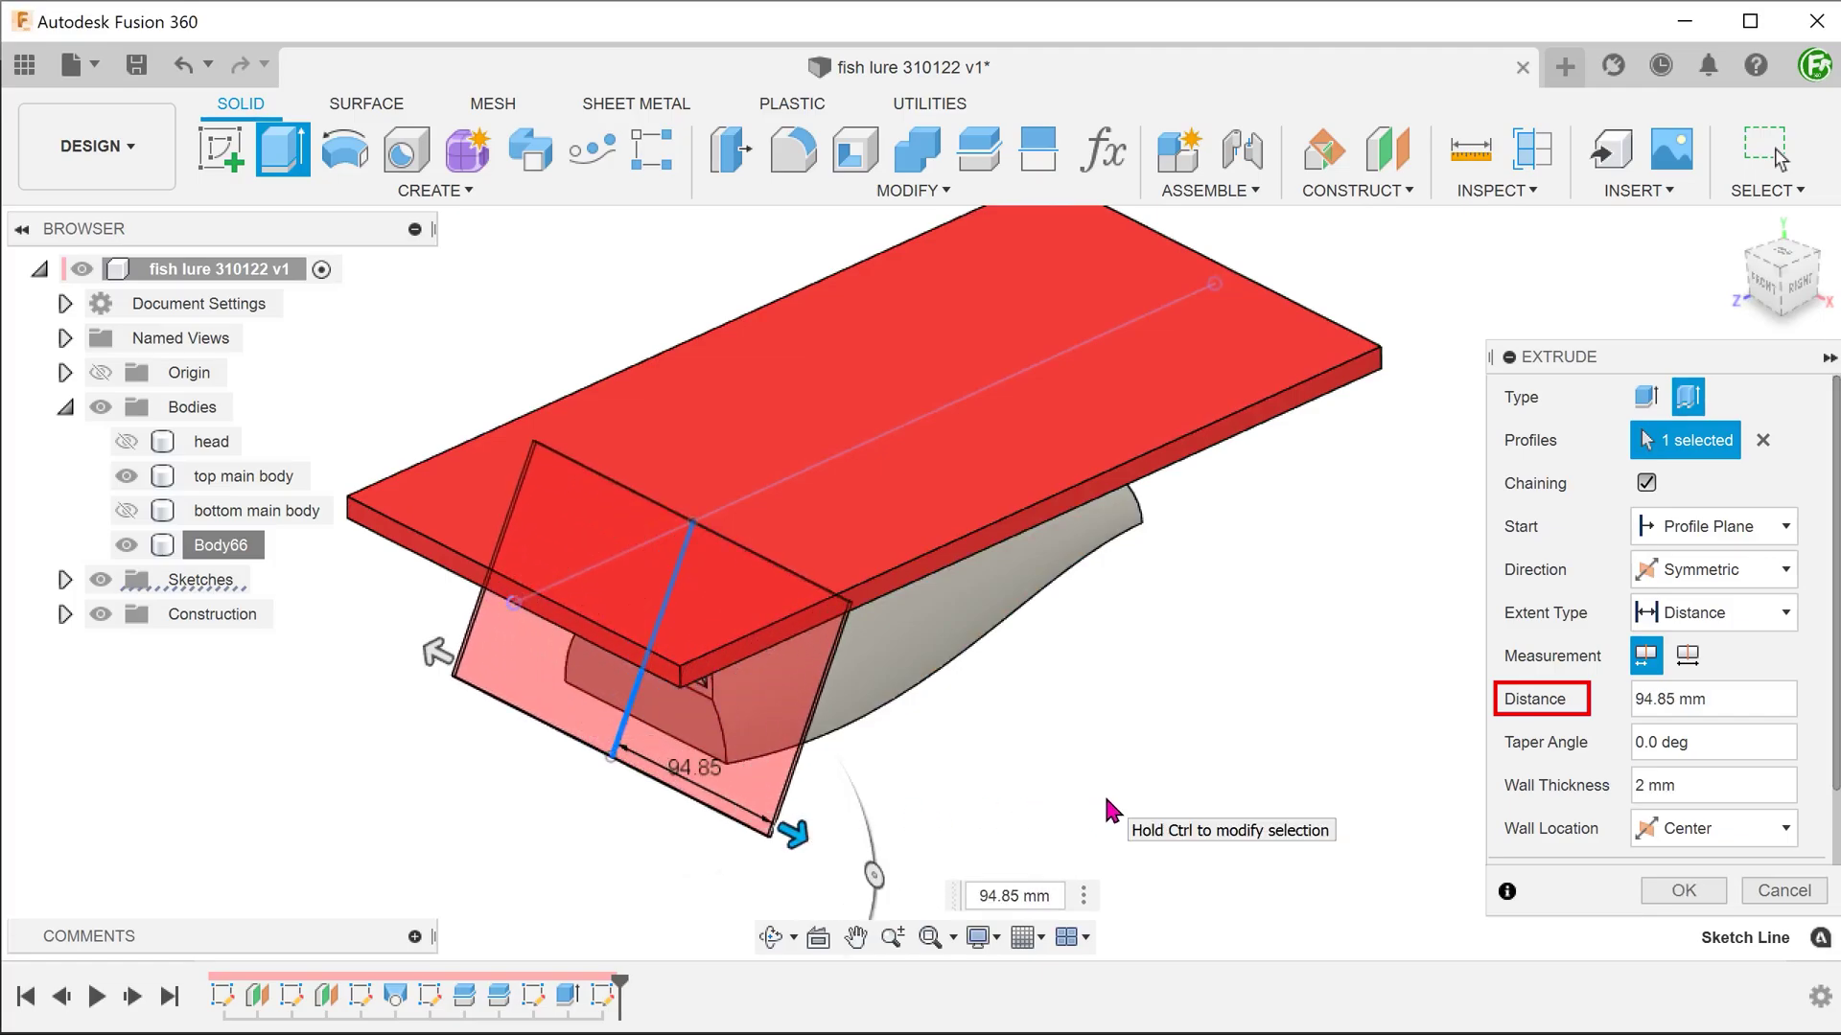
shift+middle_drag(1105, 800, 1106, 805)
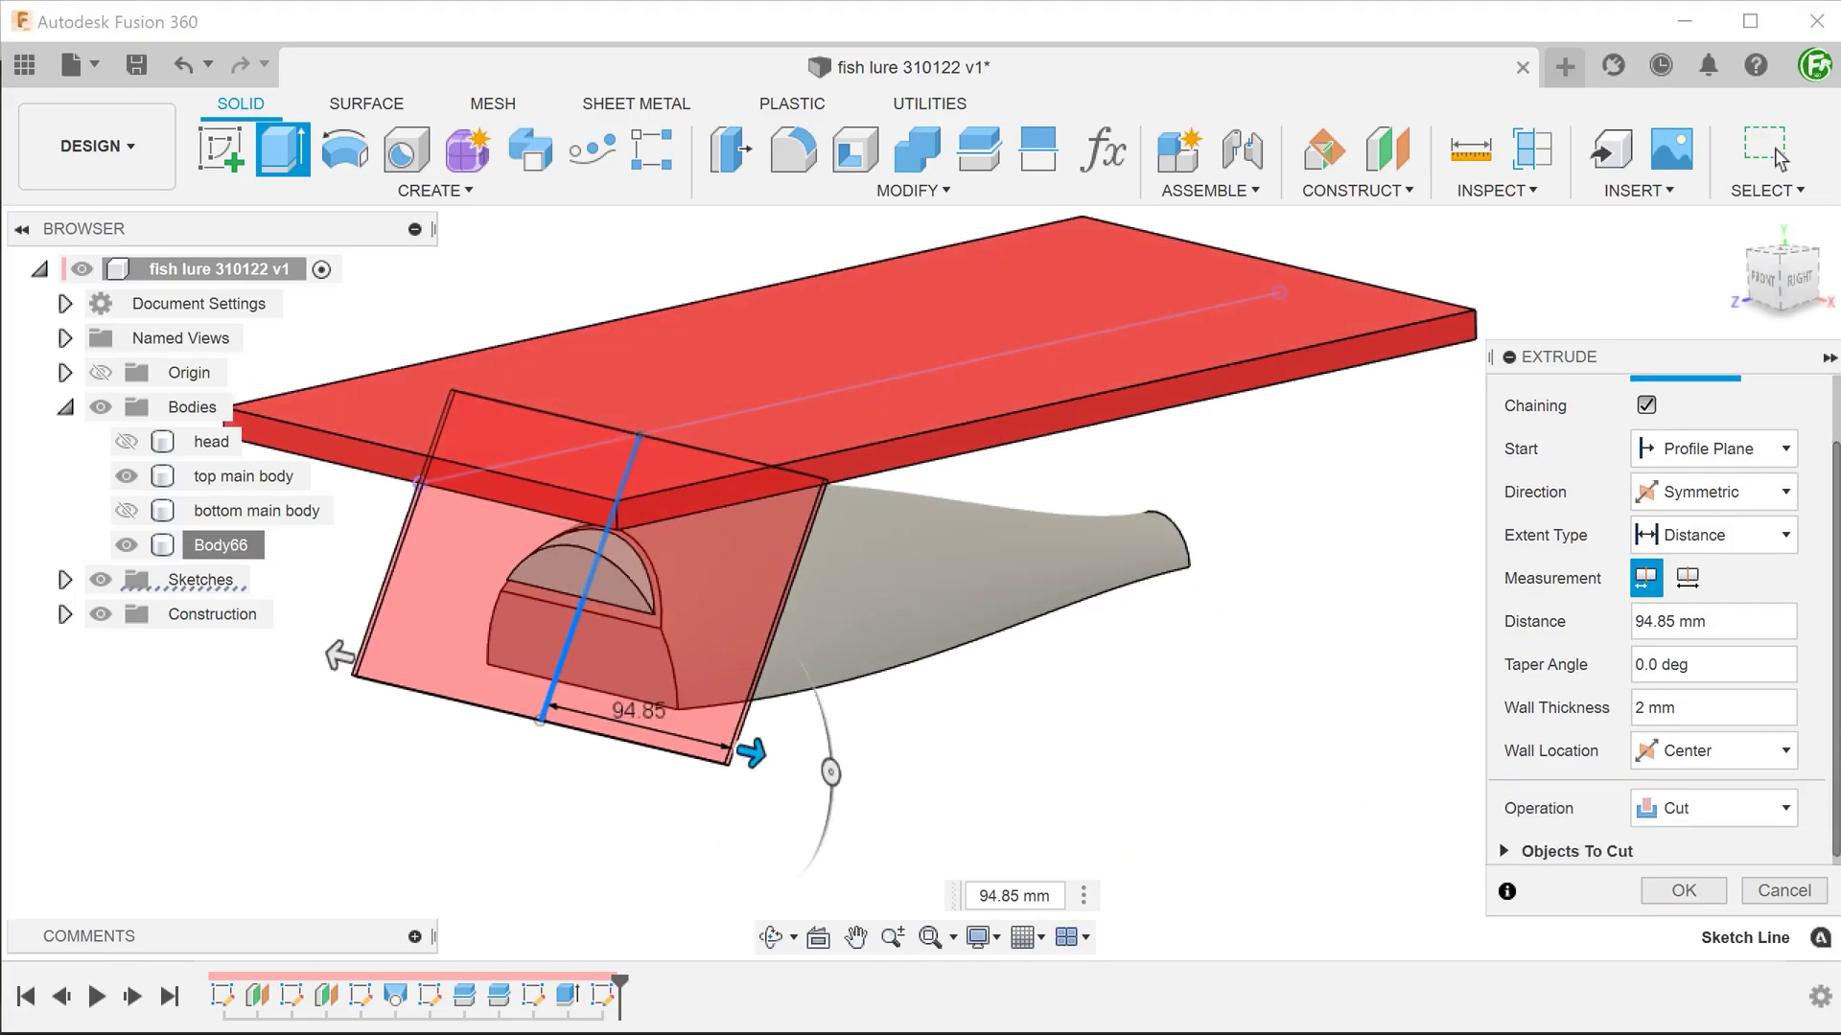
click(1726, 813)
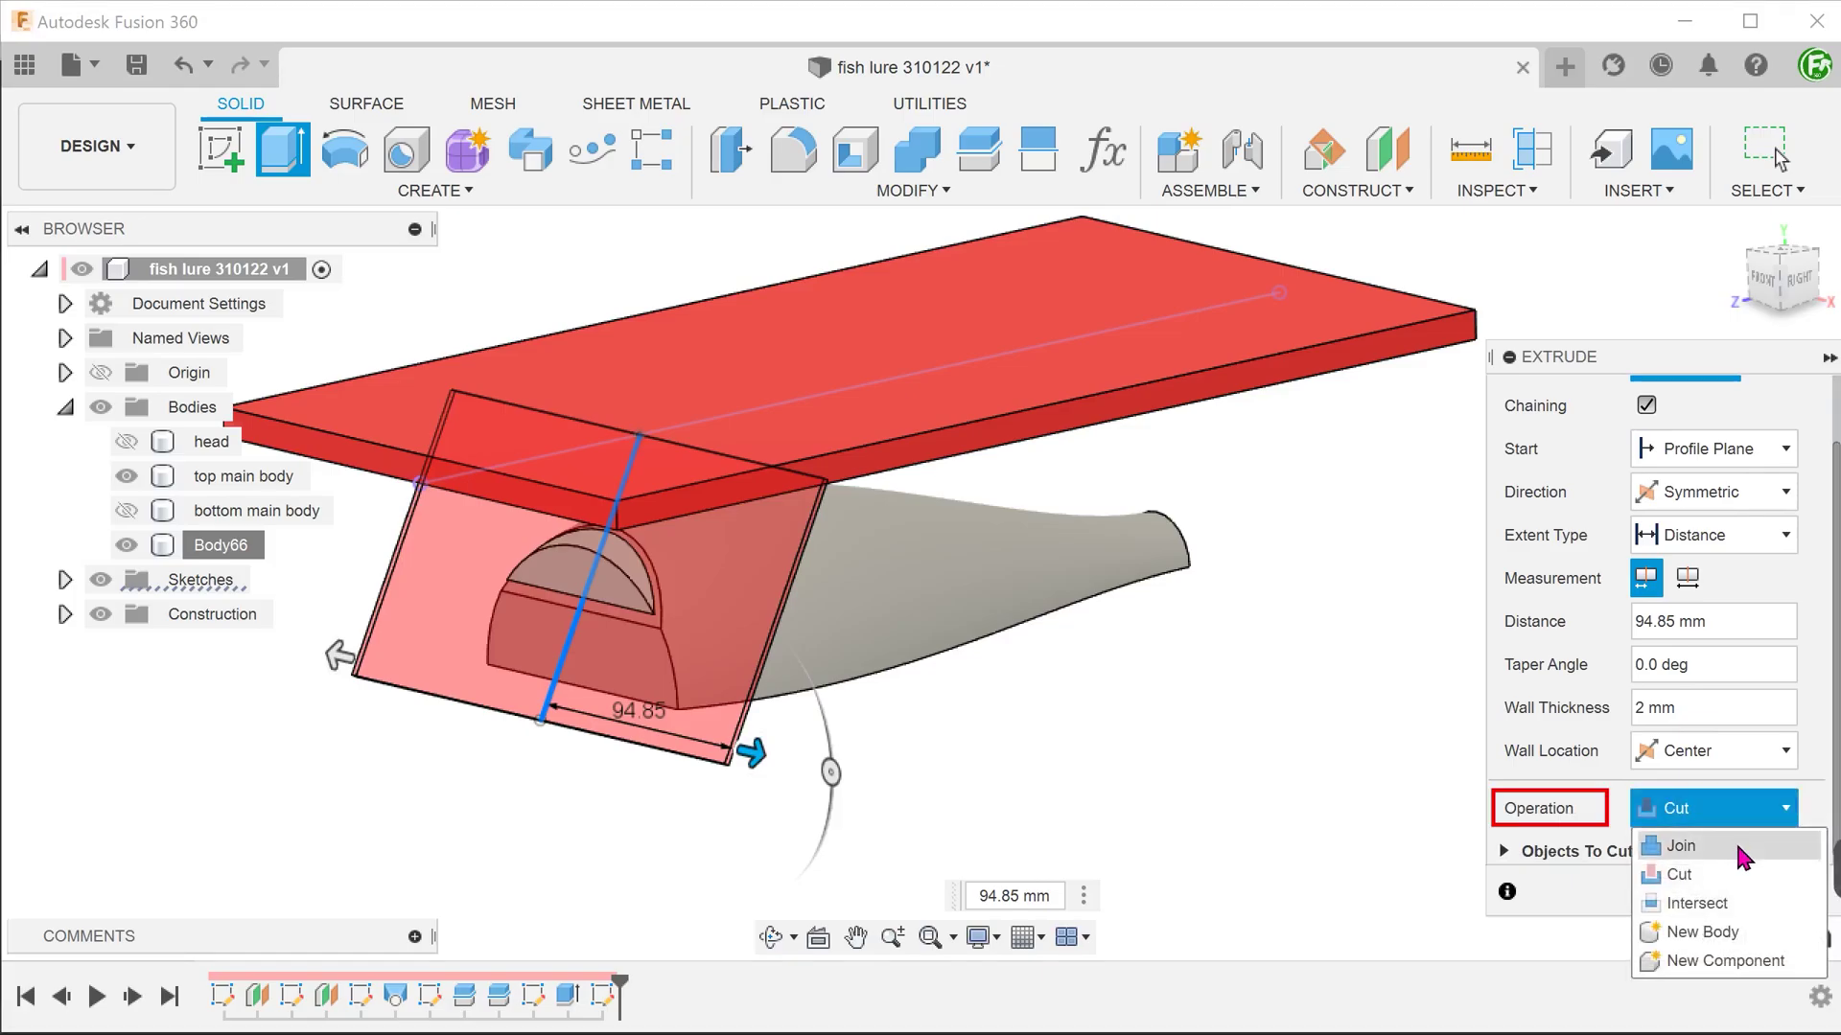
click(1742, 856)
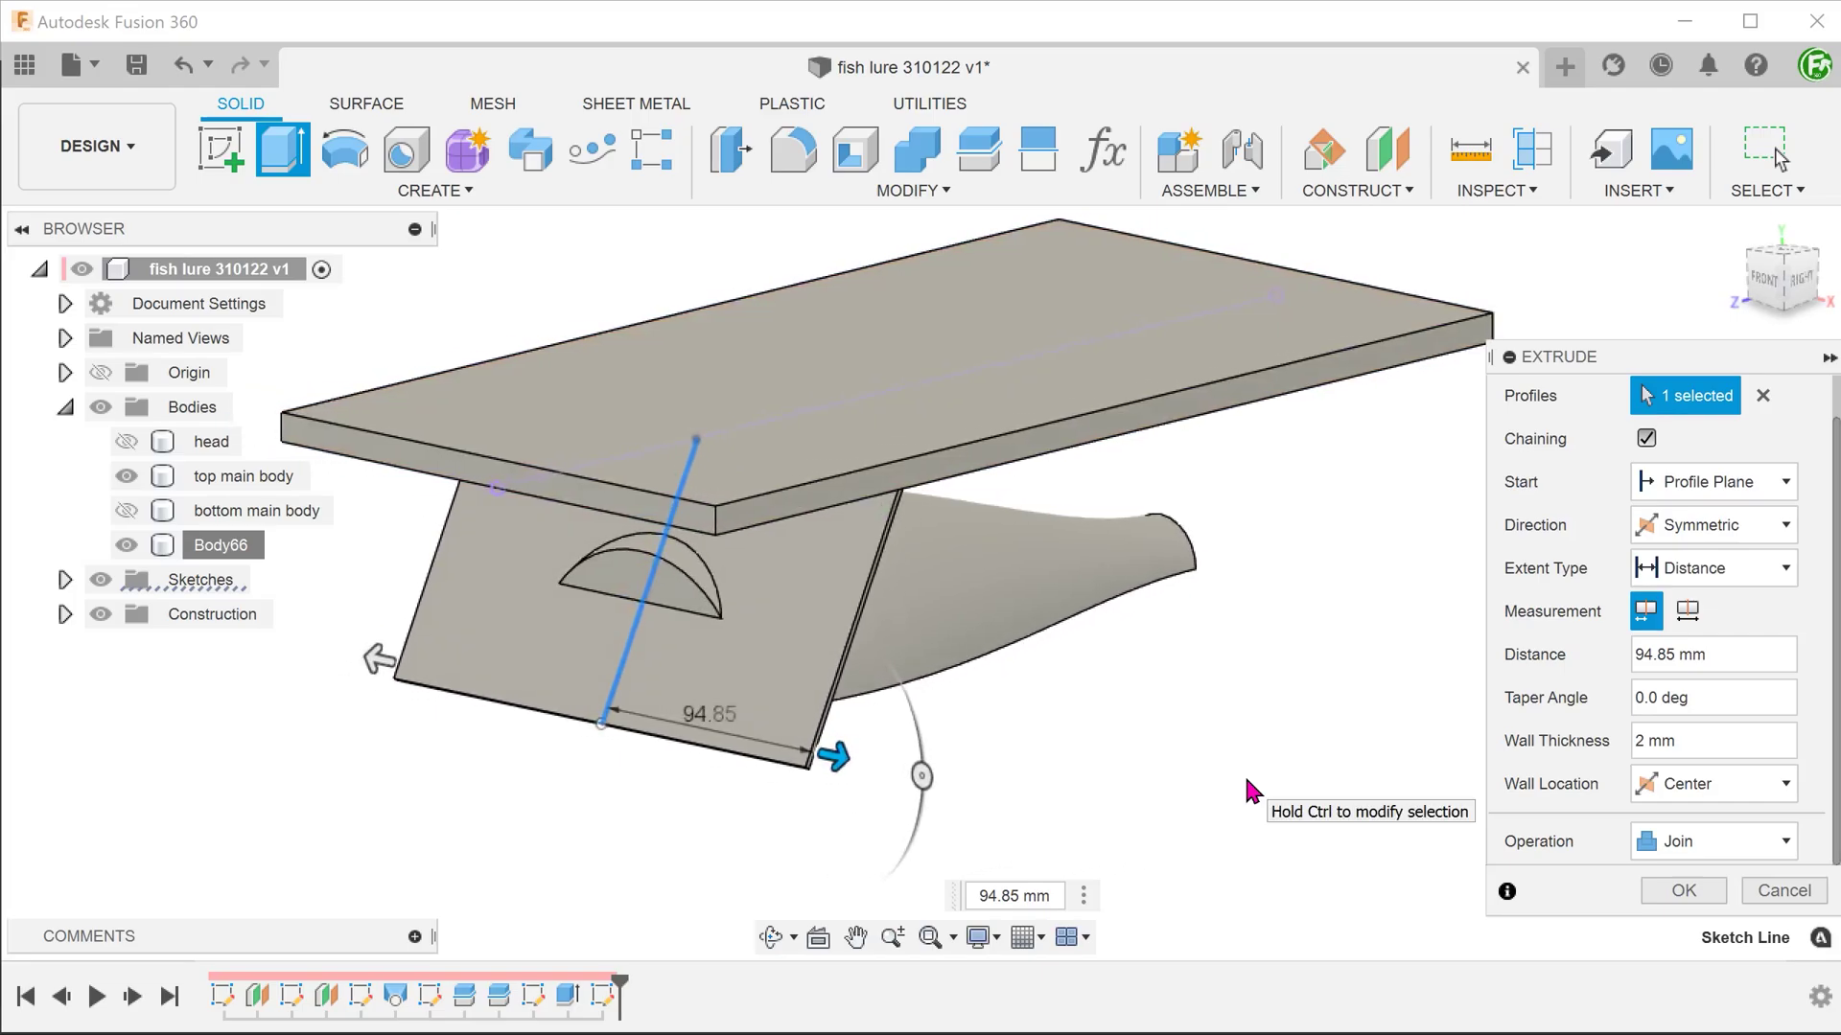
click(127, 477)
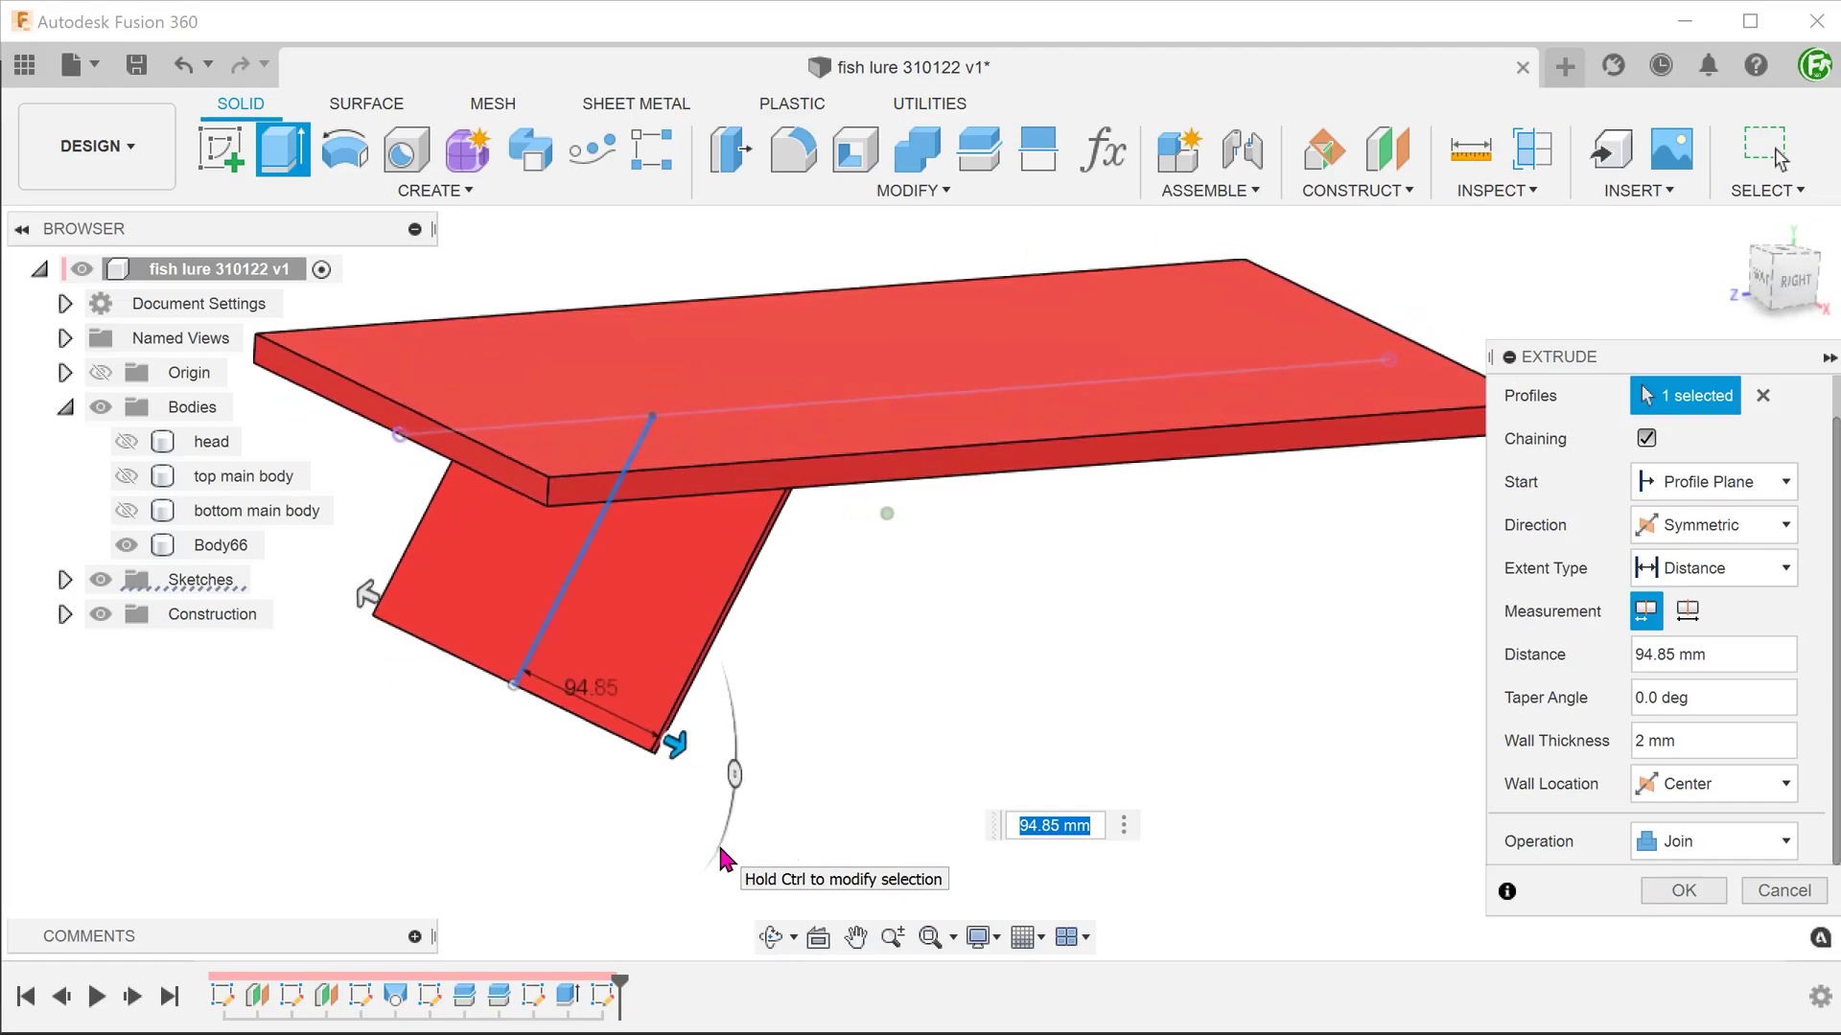
click(1683, 890)
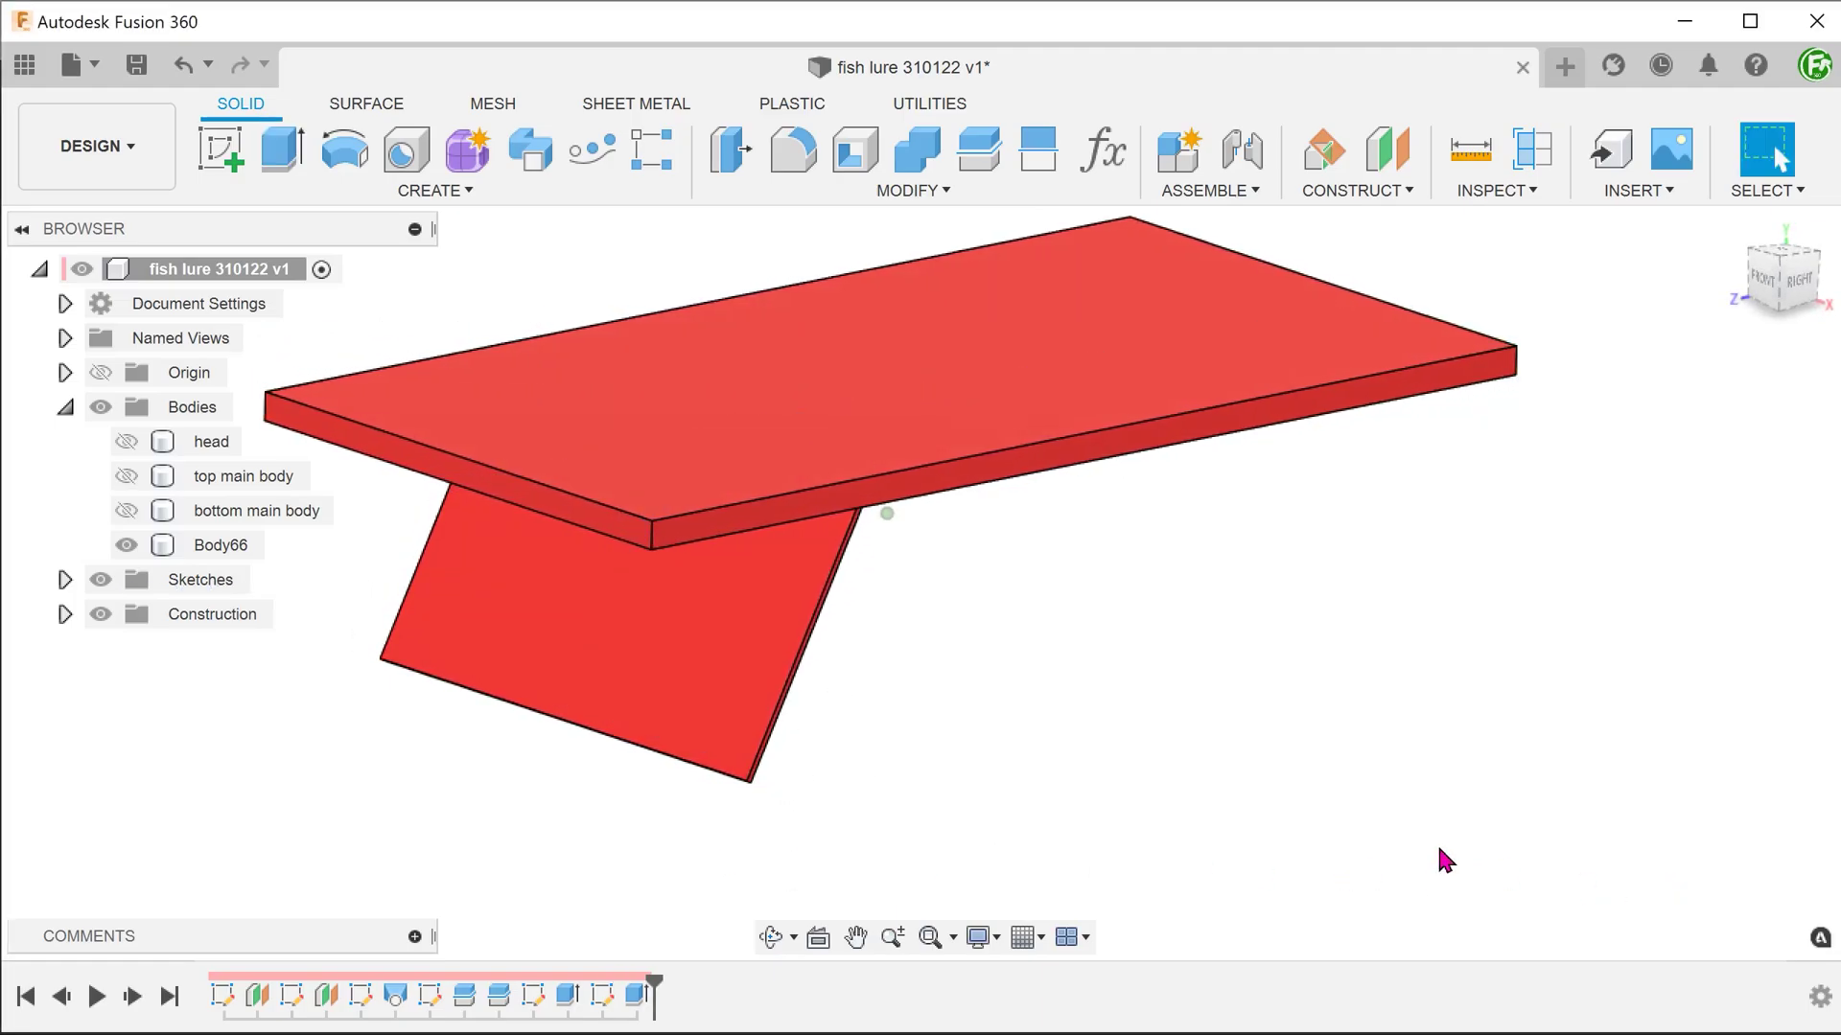
click(201, 546)
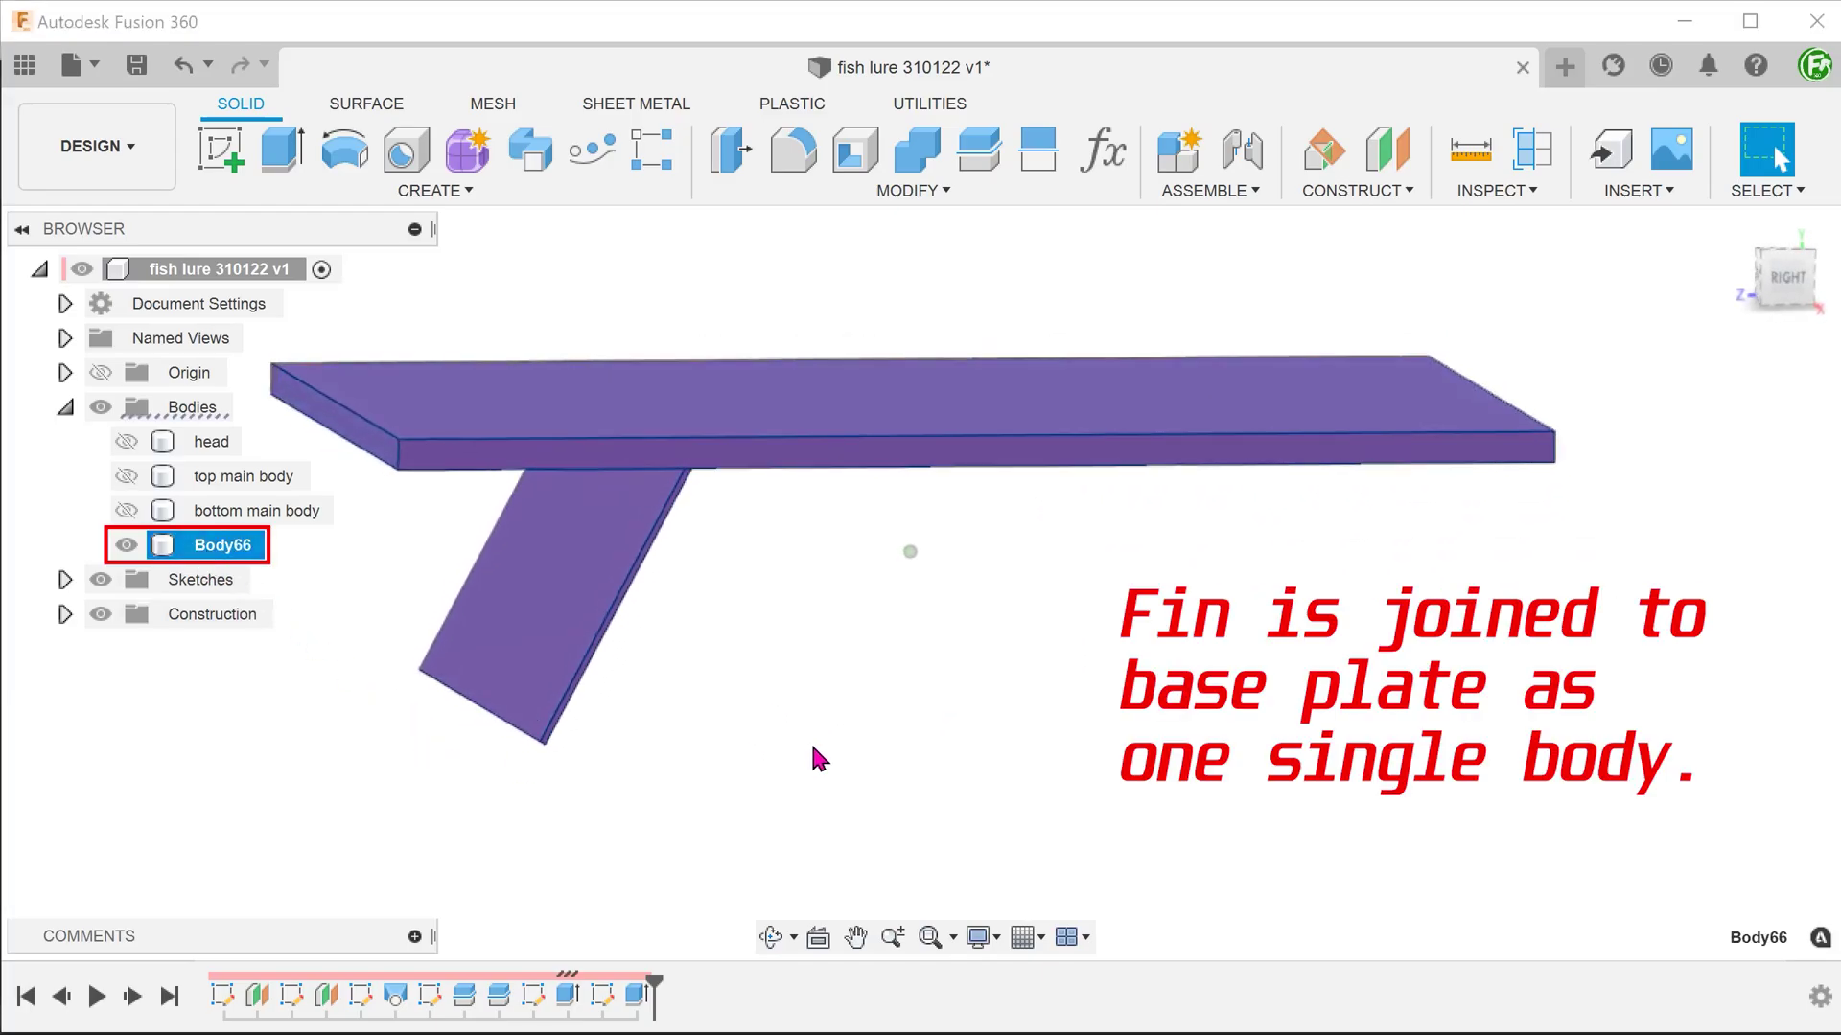
click(917, 749)
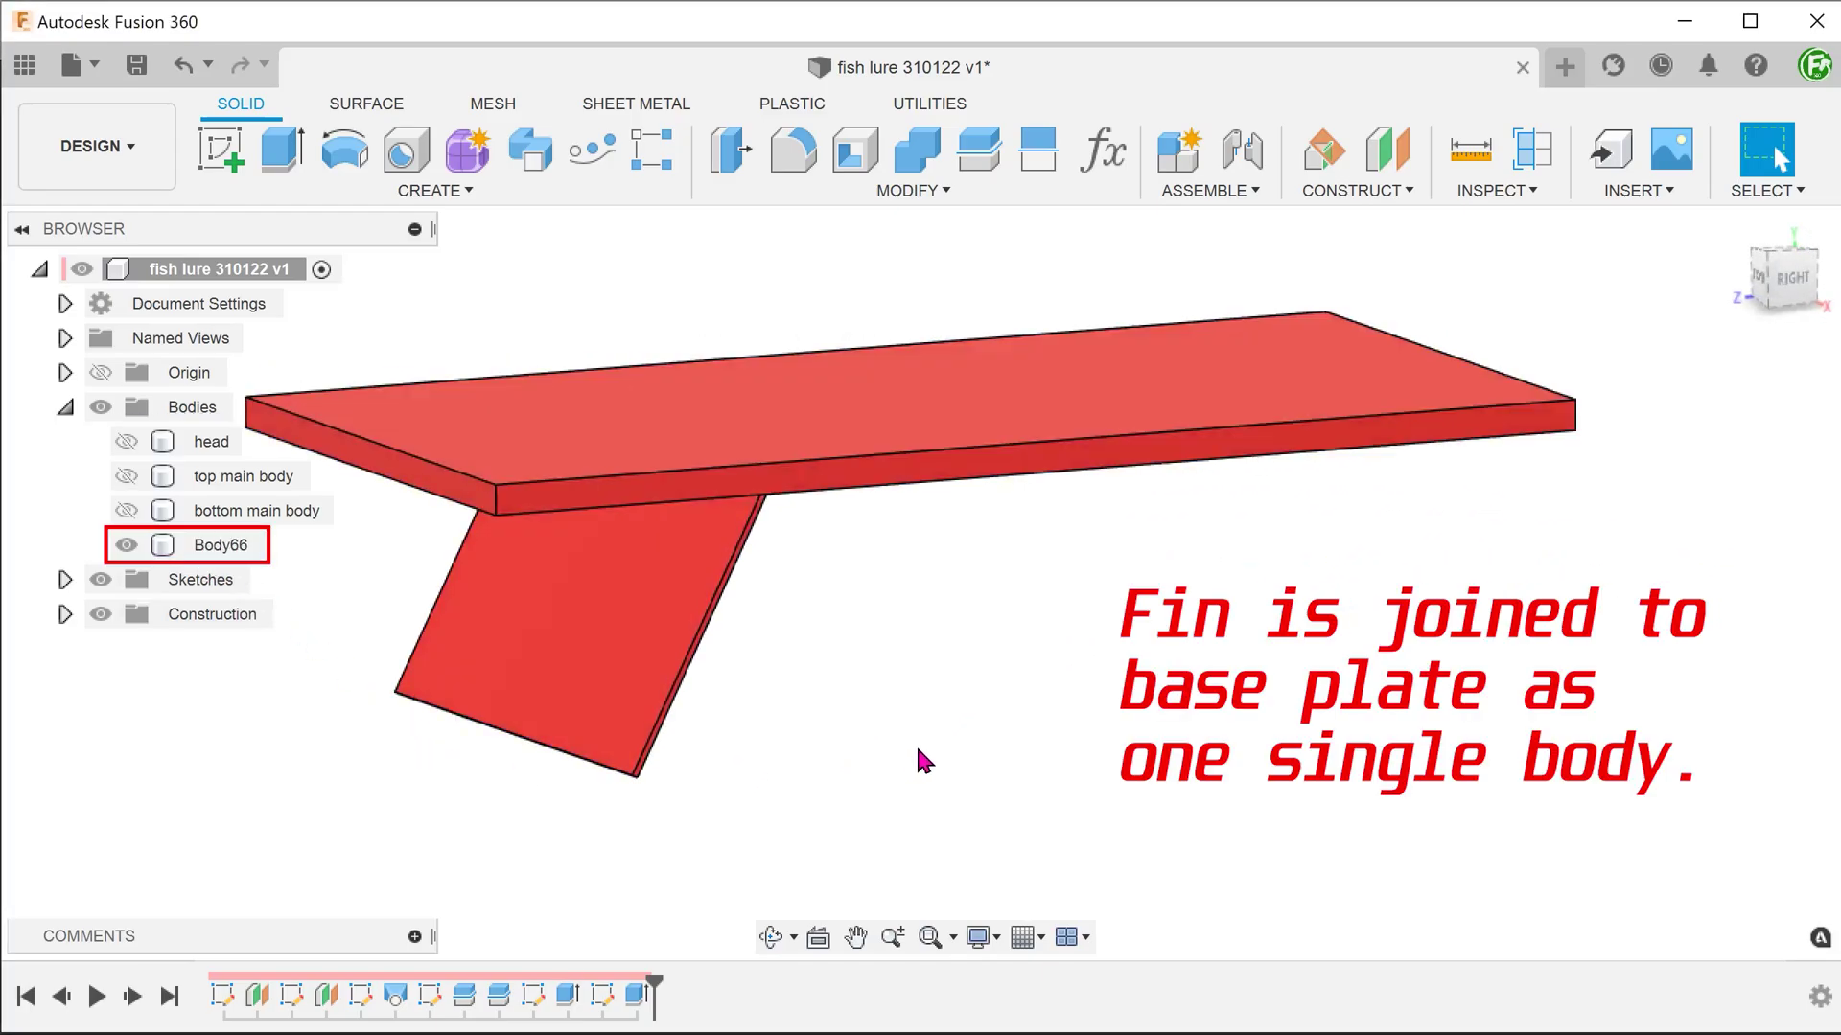
Step: Set up a rectangular pattern of the slanted wall feature along the Z axis with 10 instances over an extent of about 259 mm
key(F6)
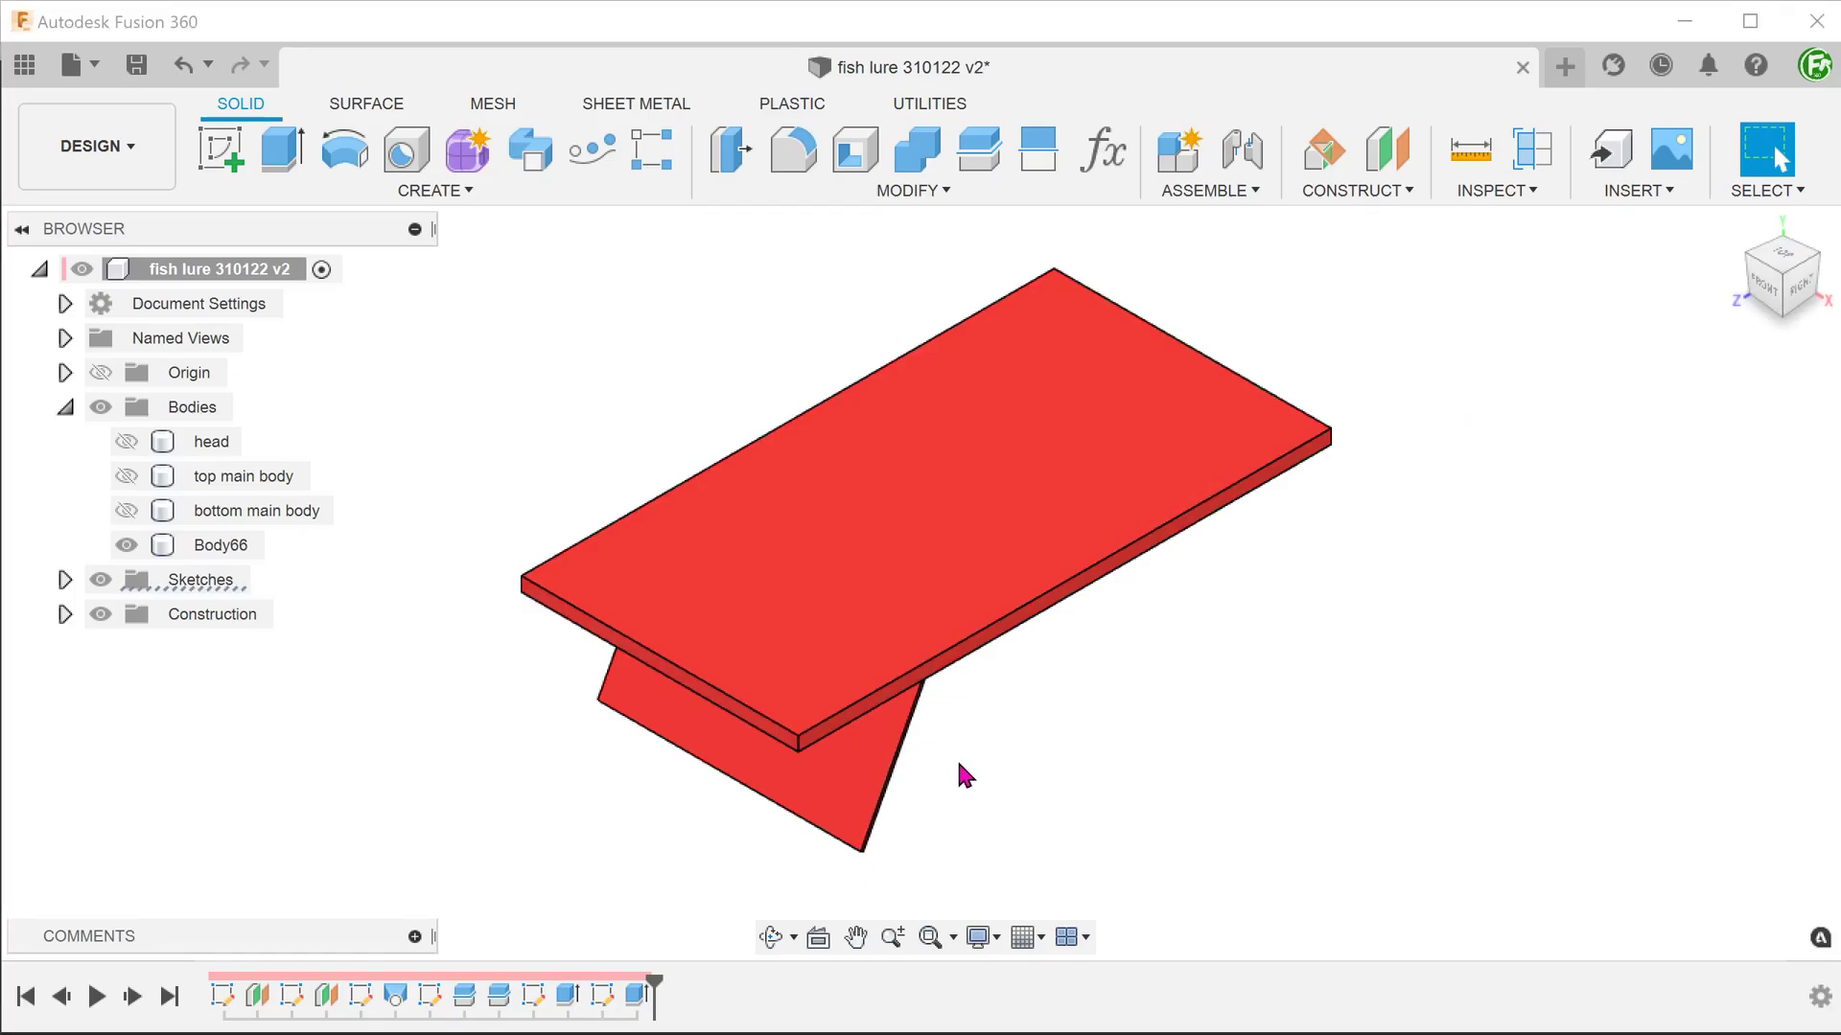
click(434, 191)
mouse_move(320, 775)
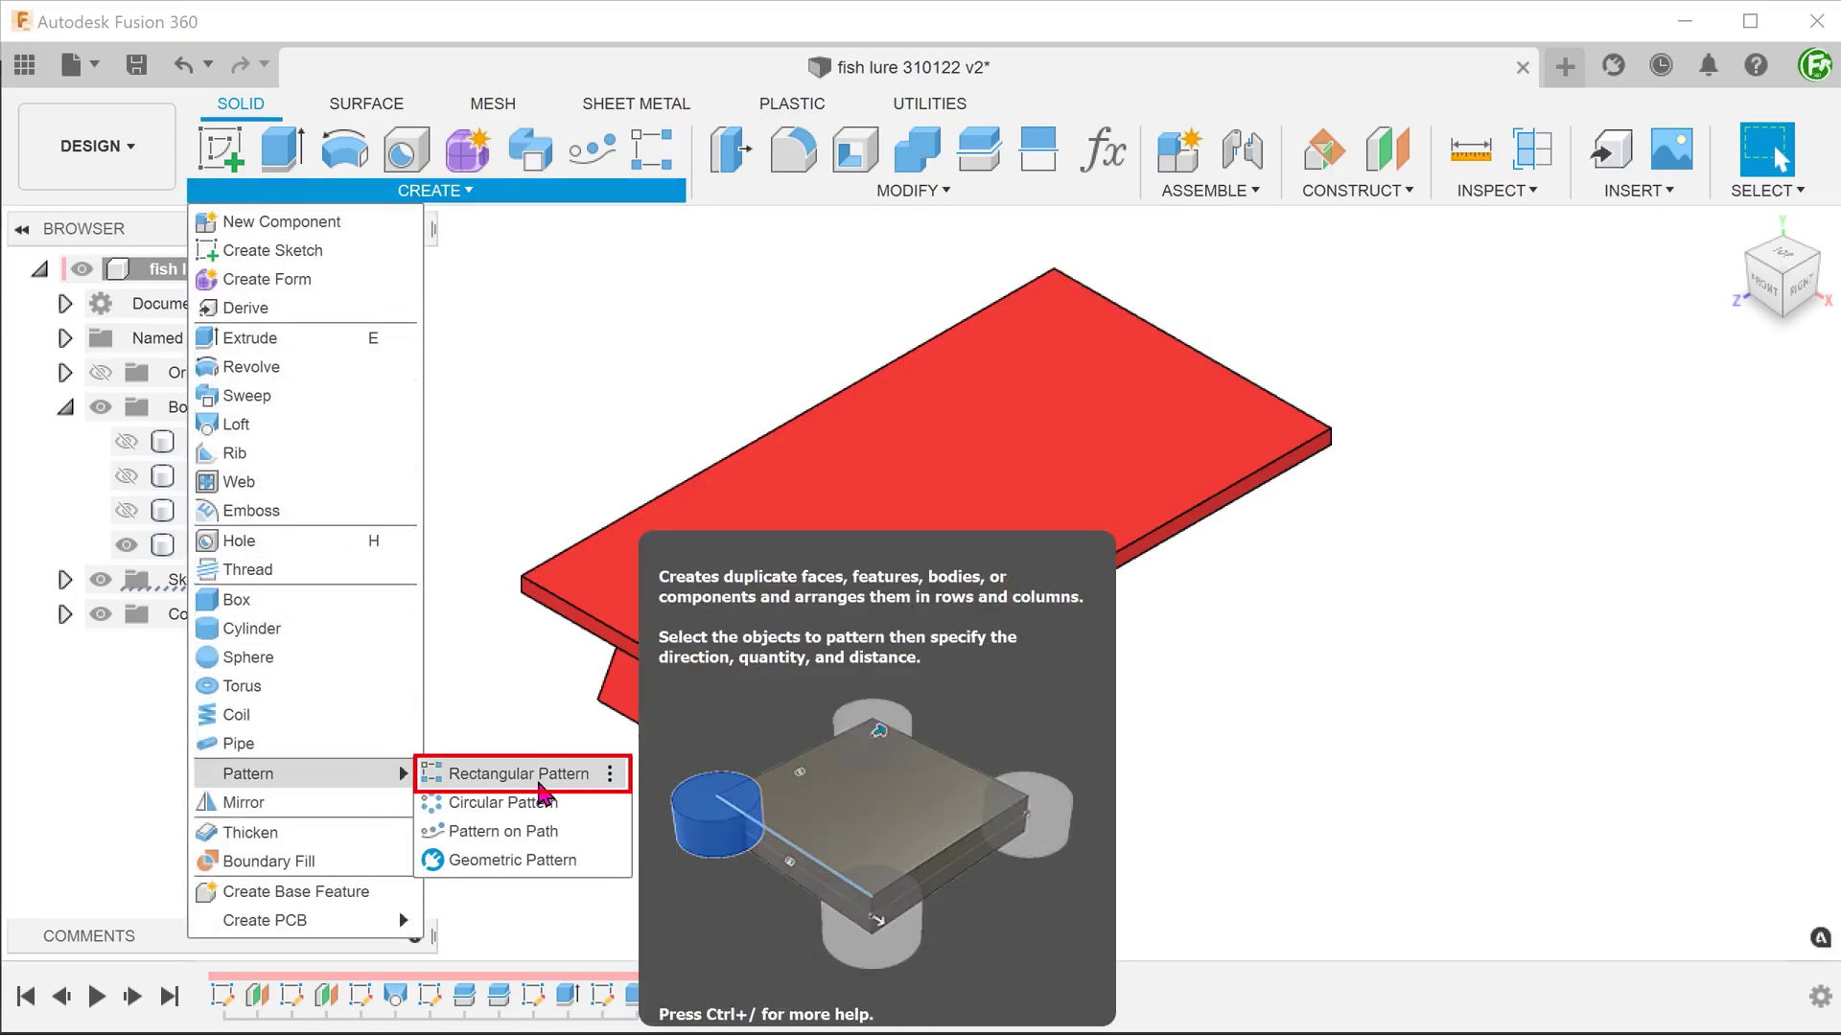
click(540, 782)
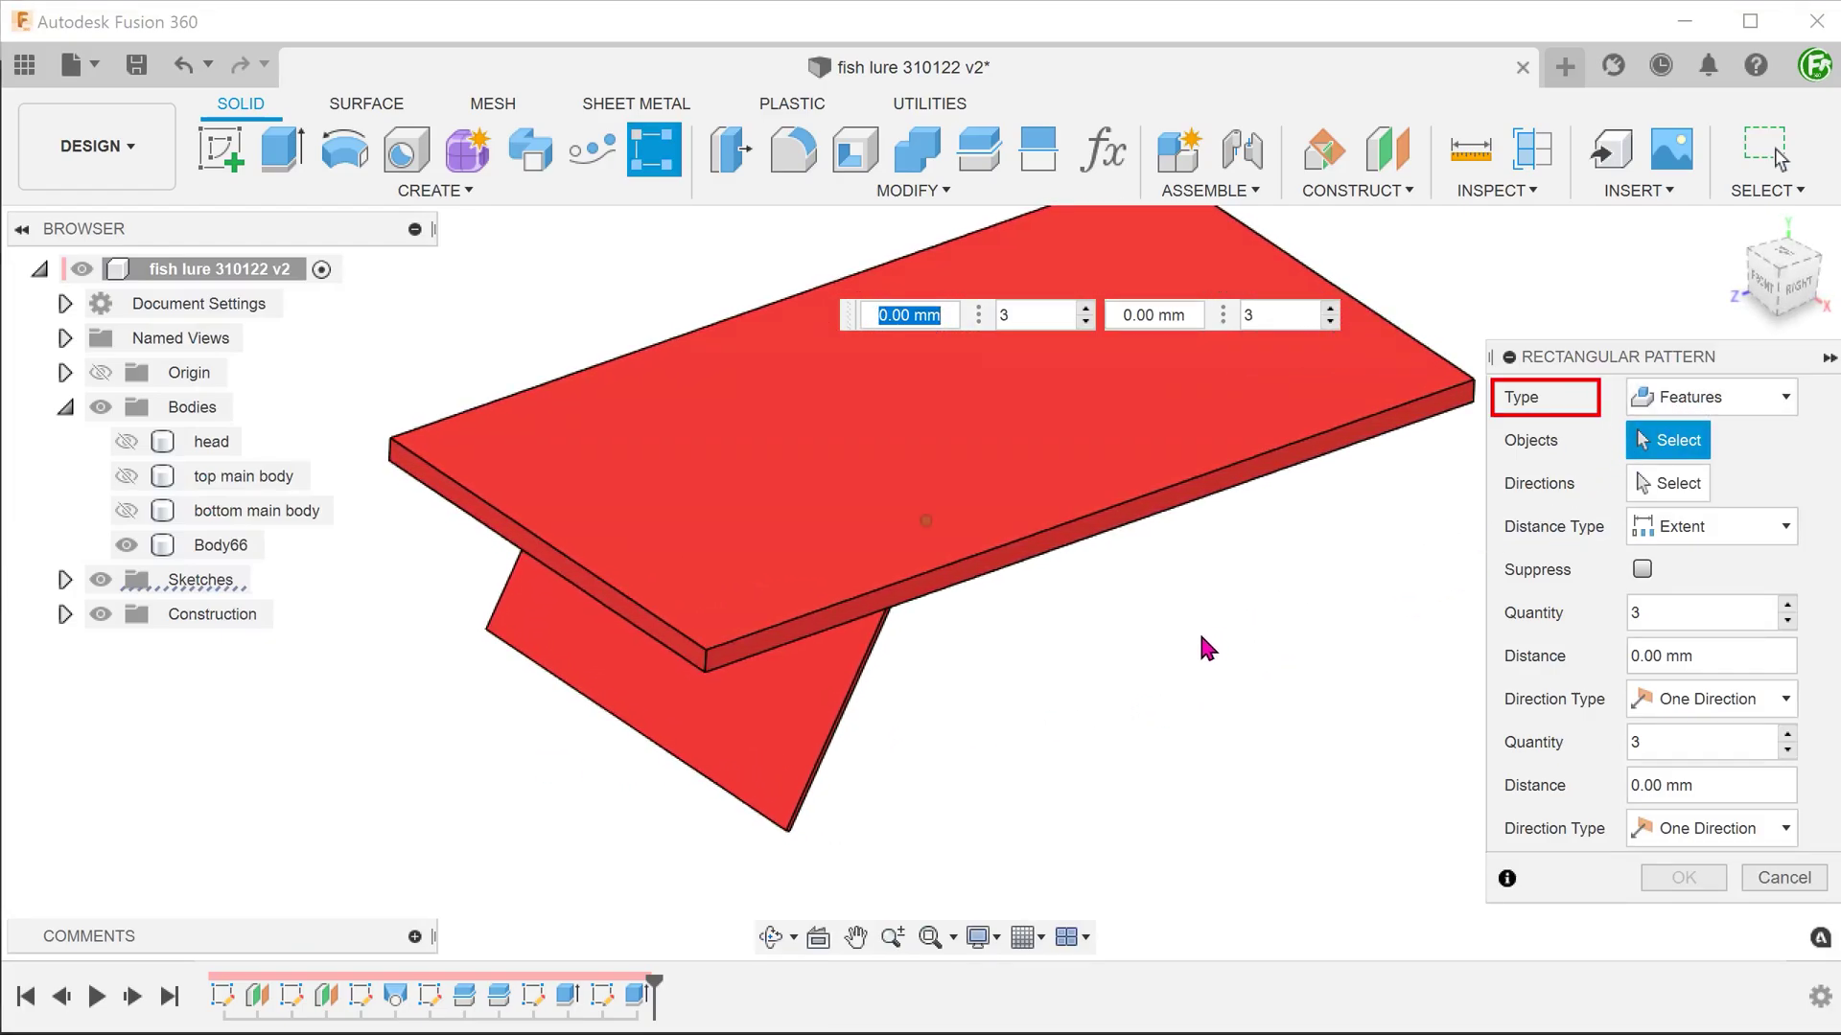
click(792, 721)
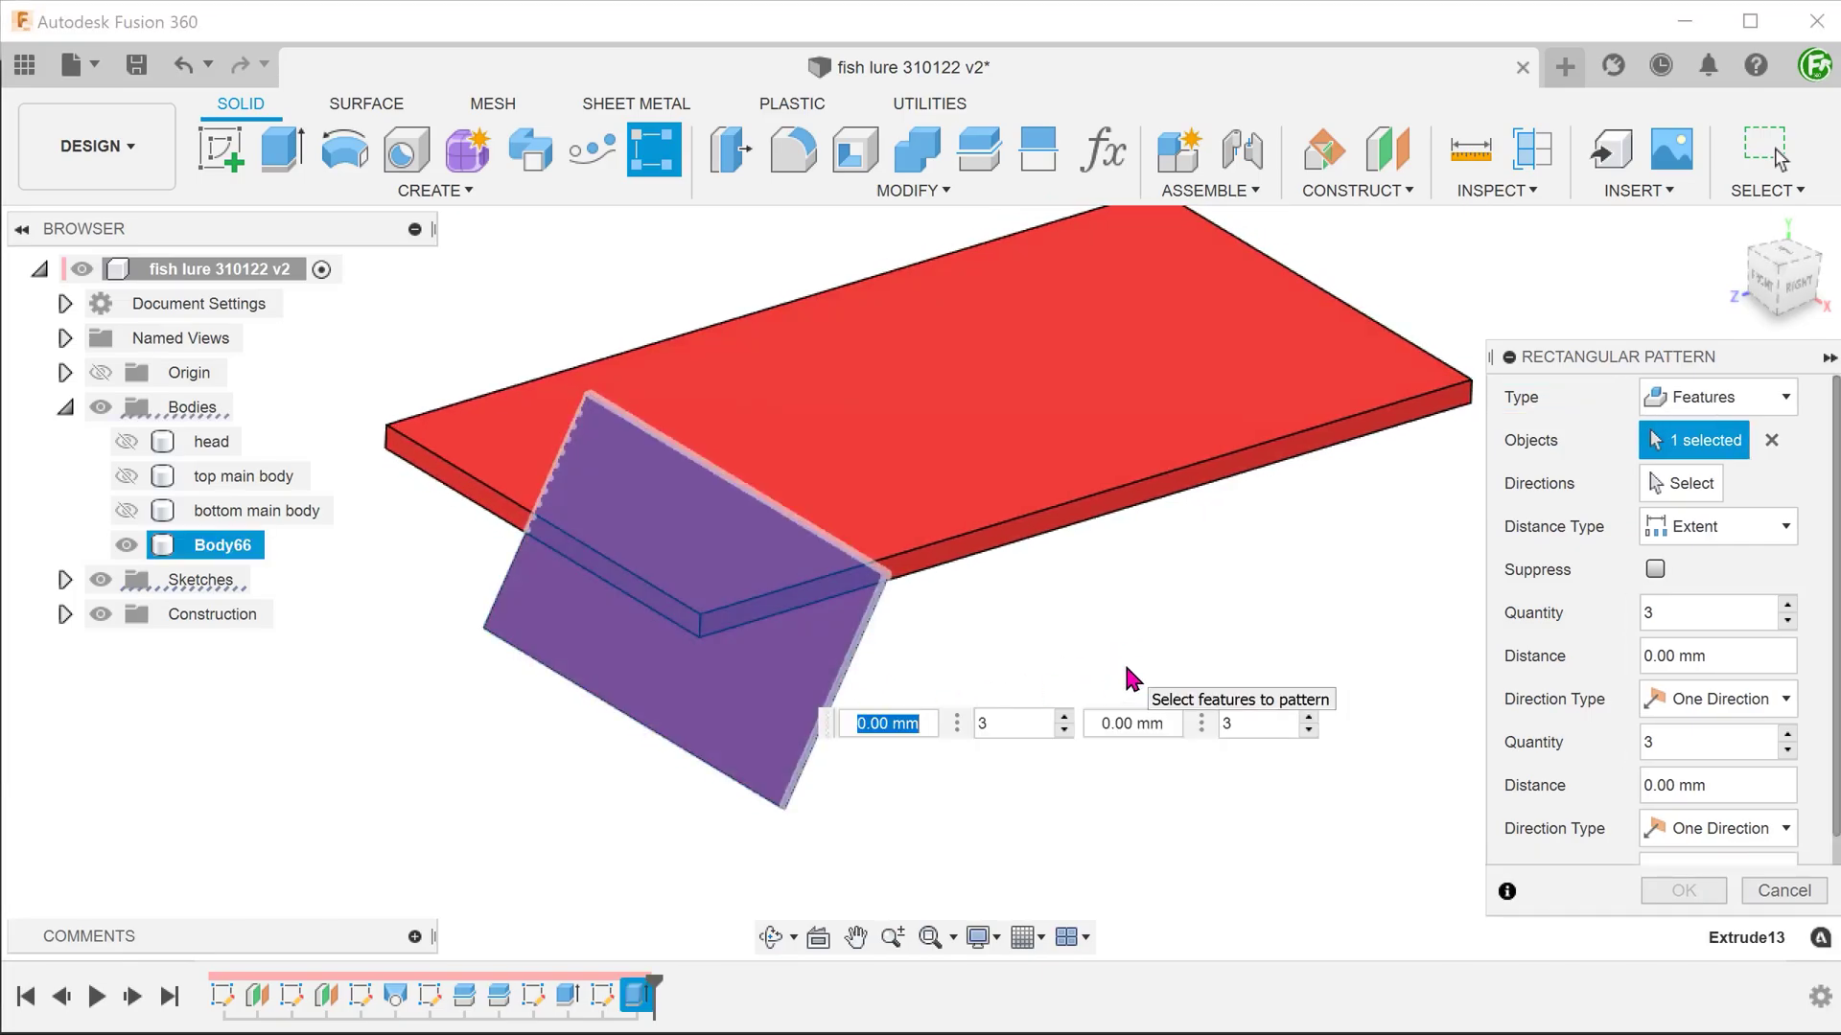
click(1676, 487)
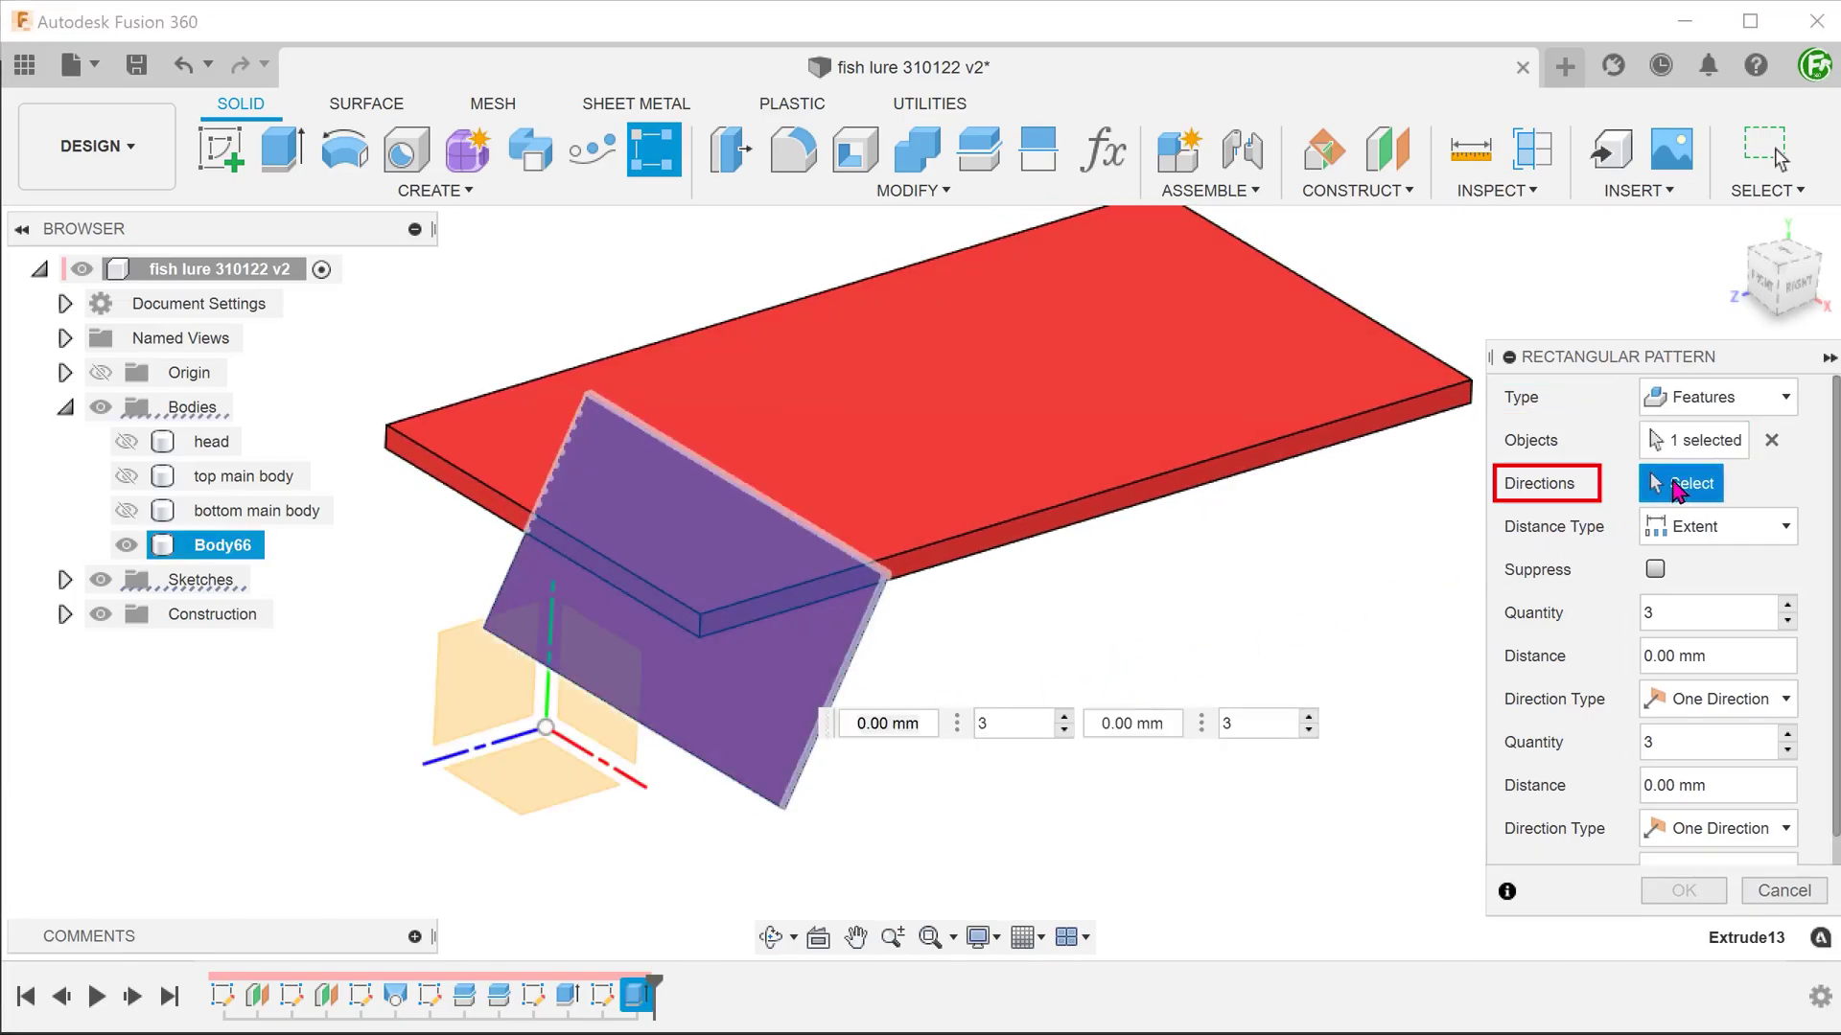
click(505, 743)
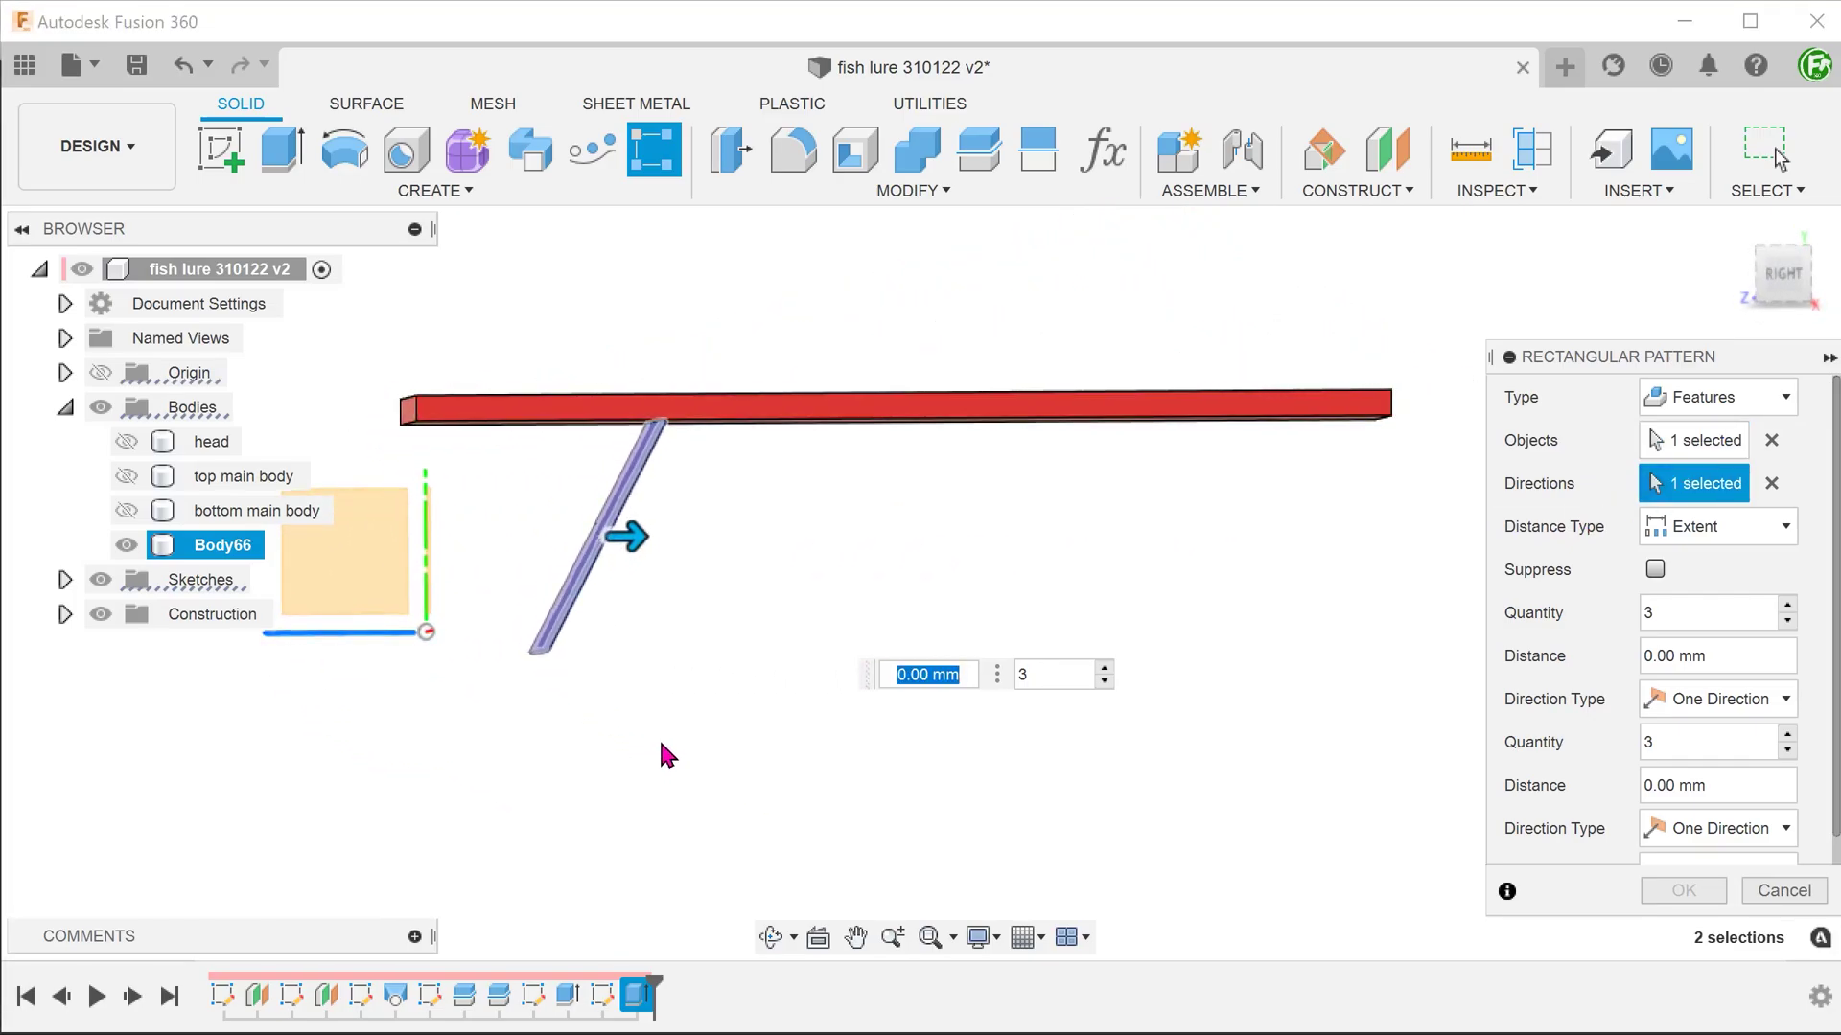
drag(633, 536, 1265, 534)
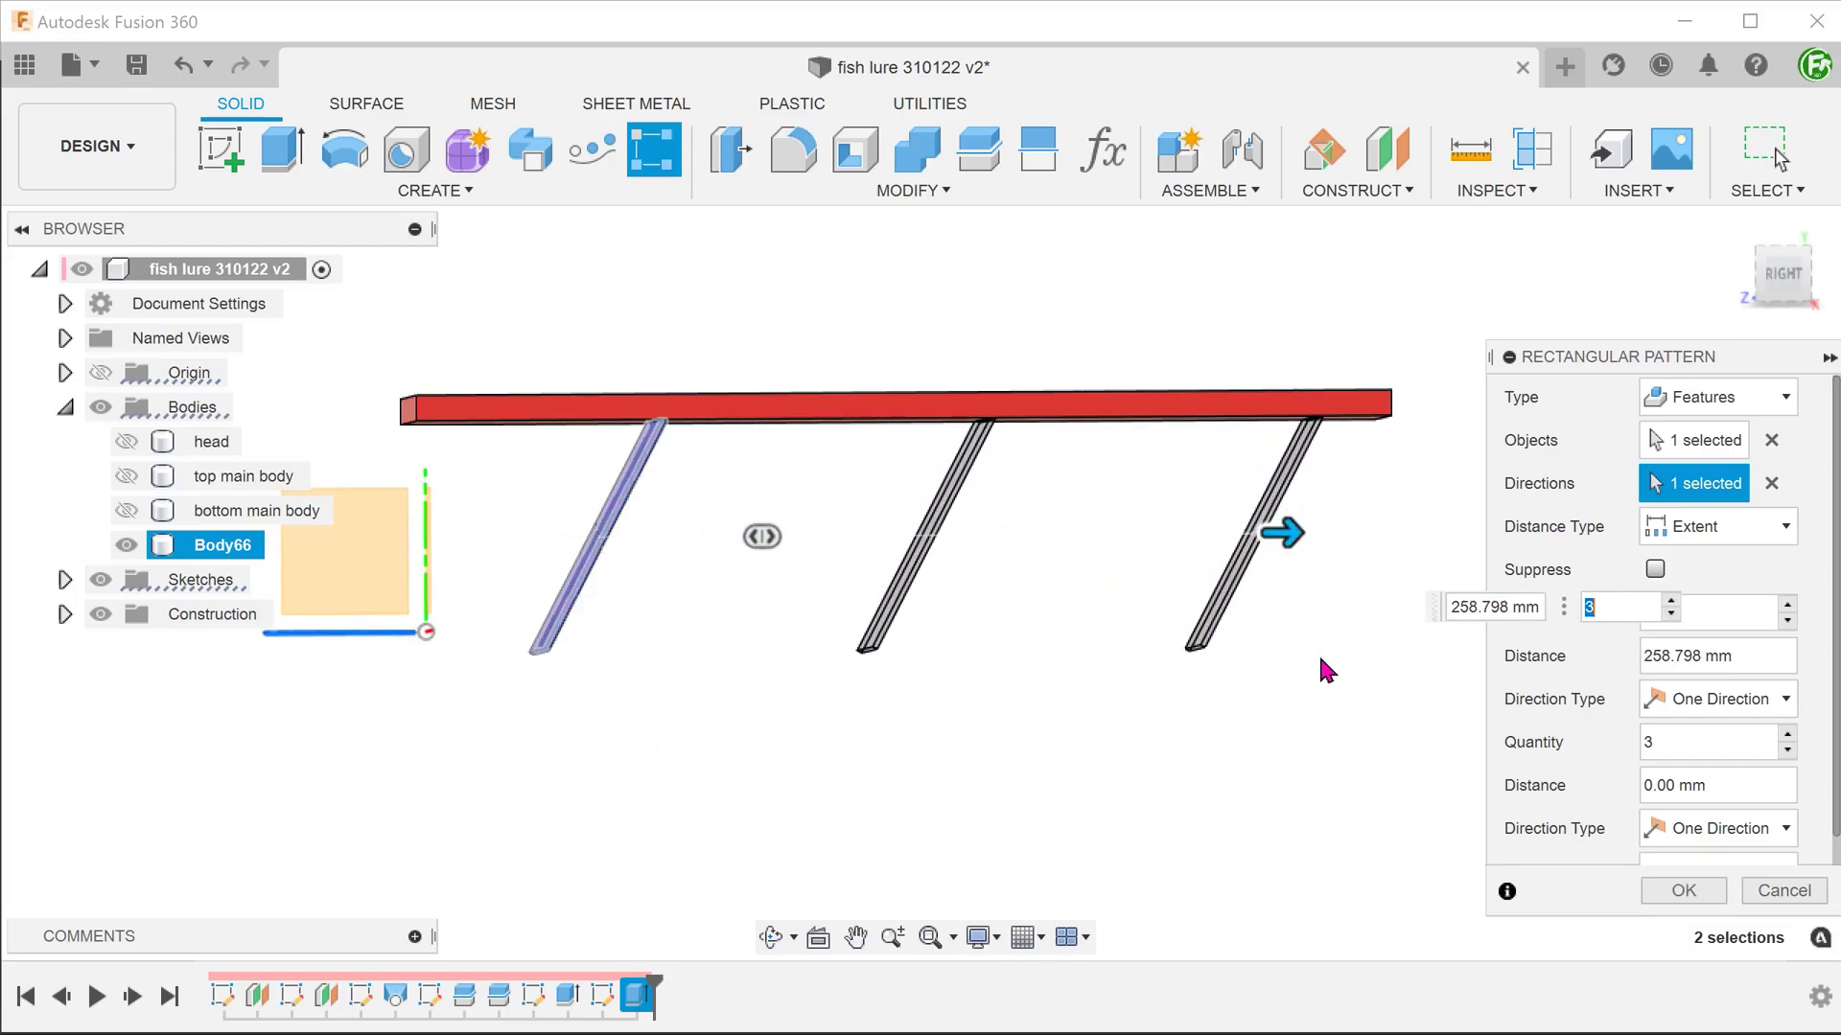
text(10)
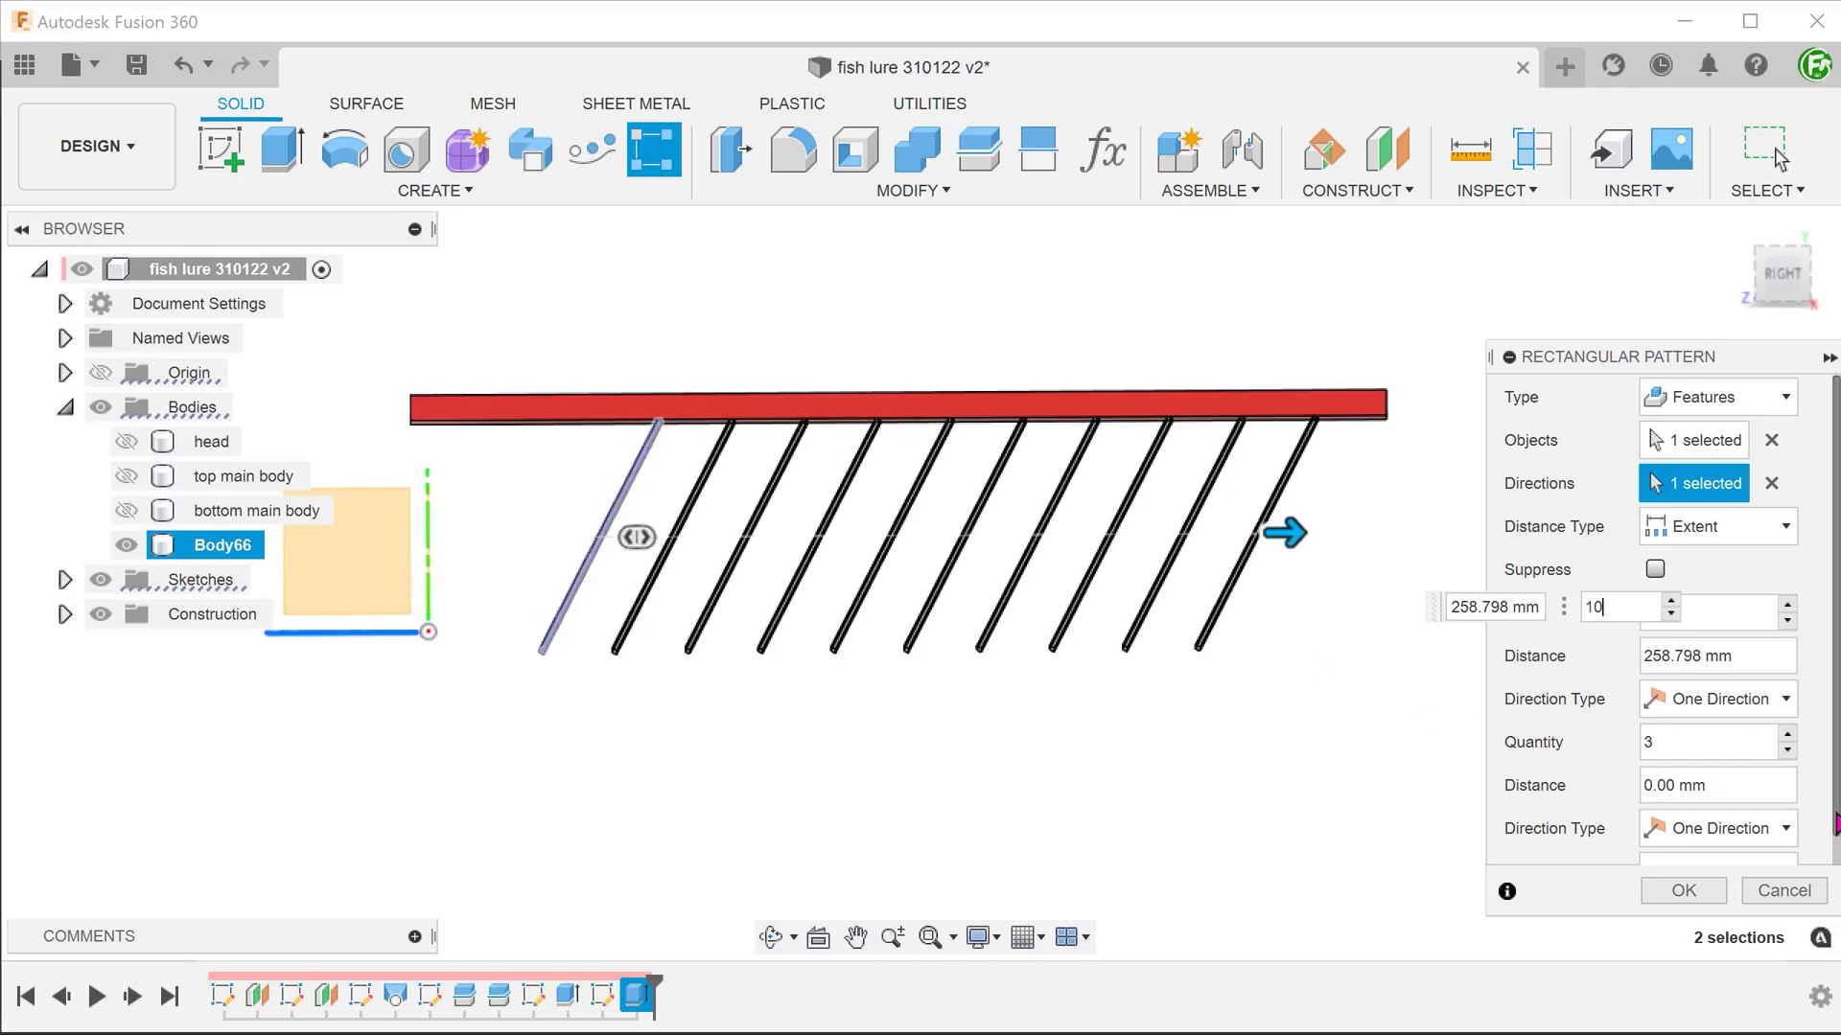
Step: Set the pattern's compute option to Identical and create the row of slanted walls
scroll(1658, 795, down, 1)
click(1737, 847)
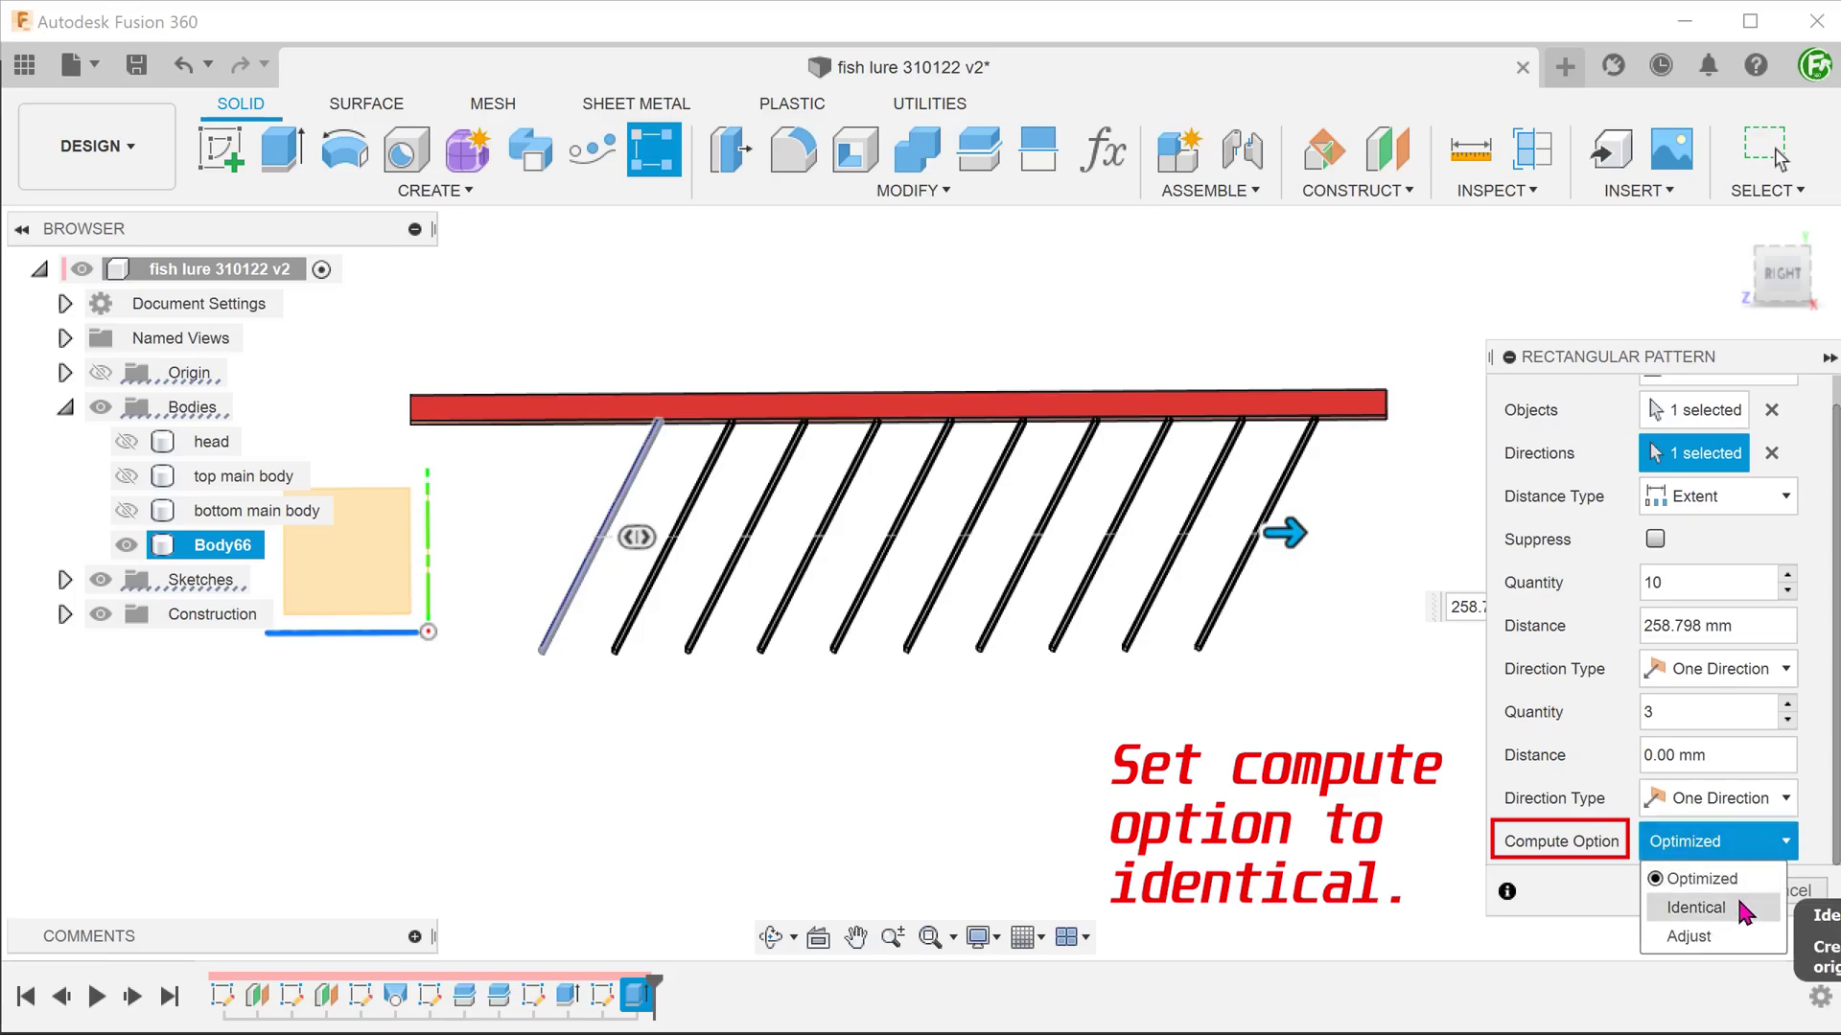
click(1696, 907)
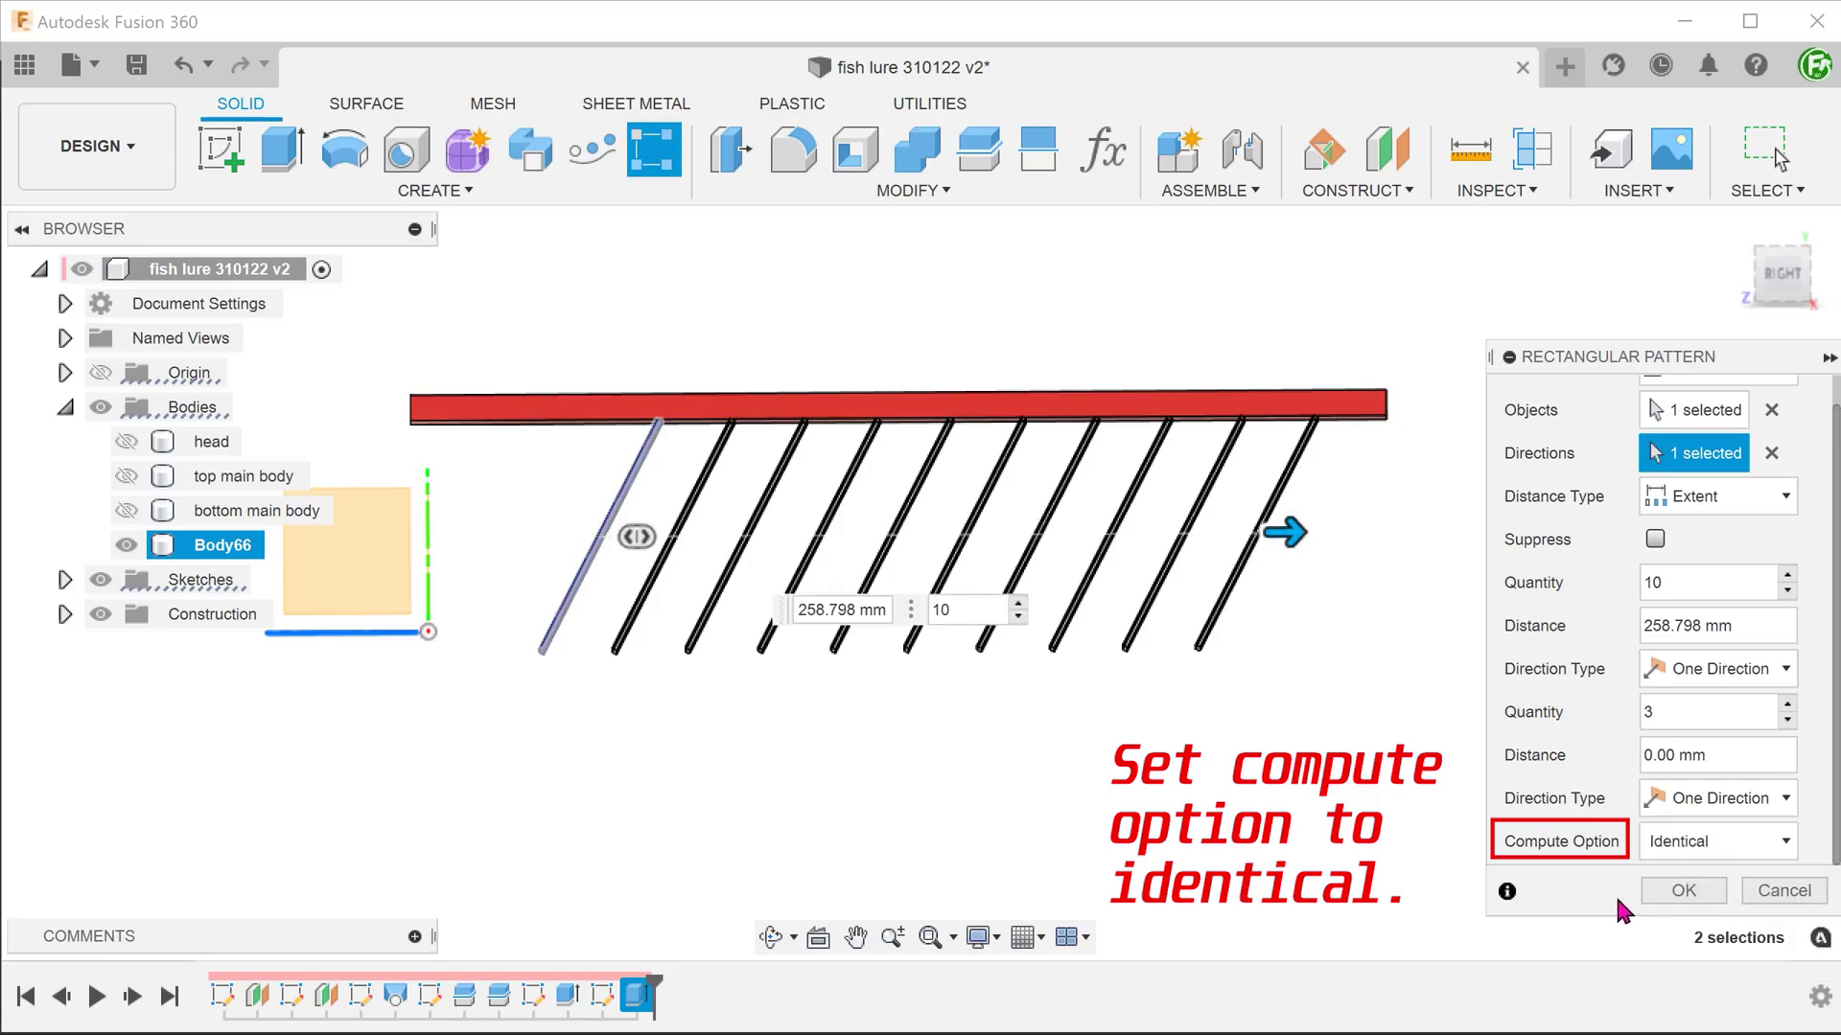
click(1679, 891)
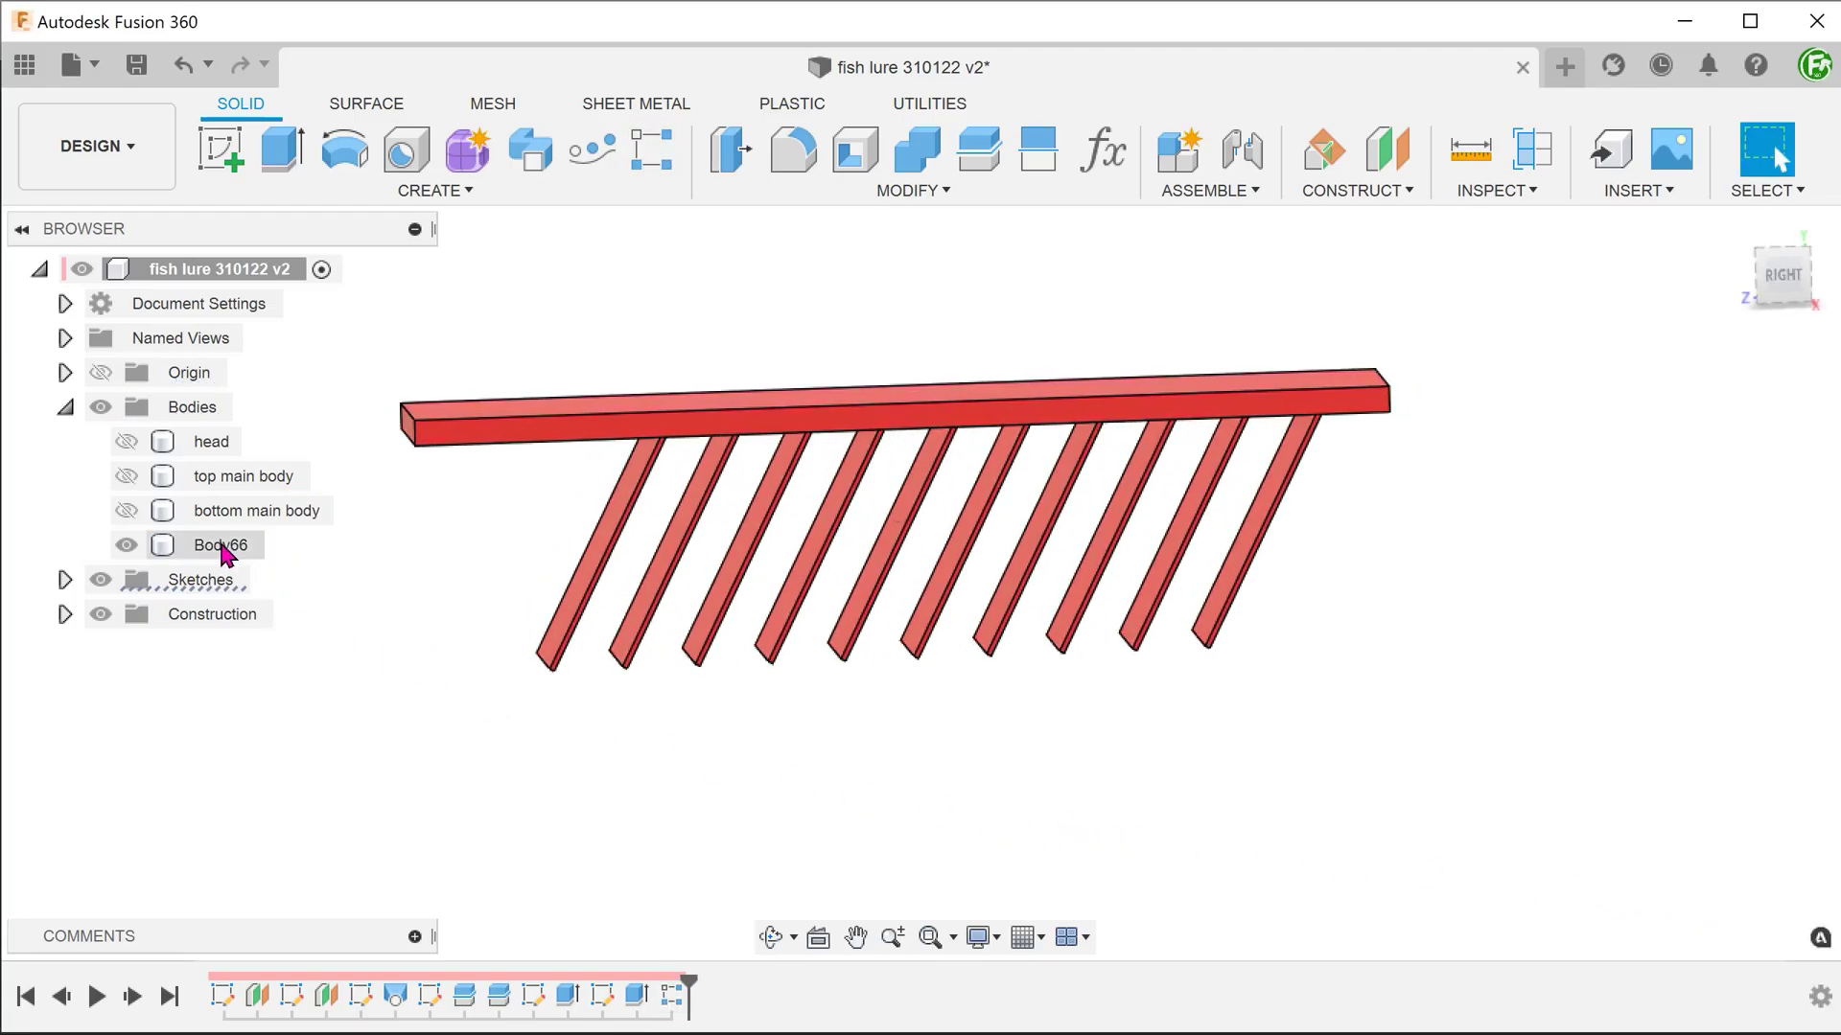
click(156, 542)
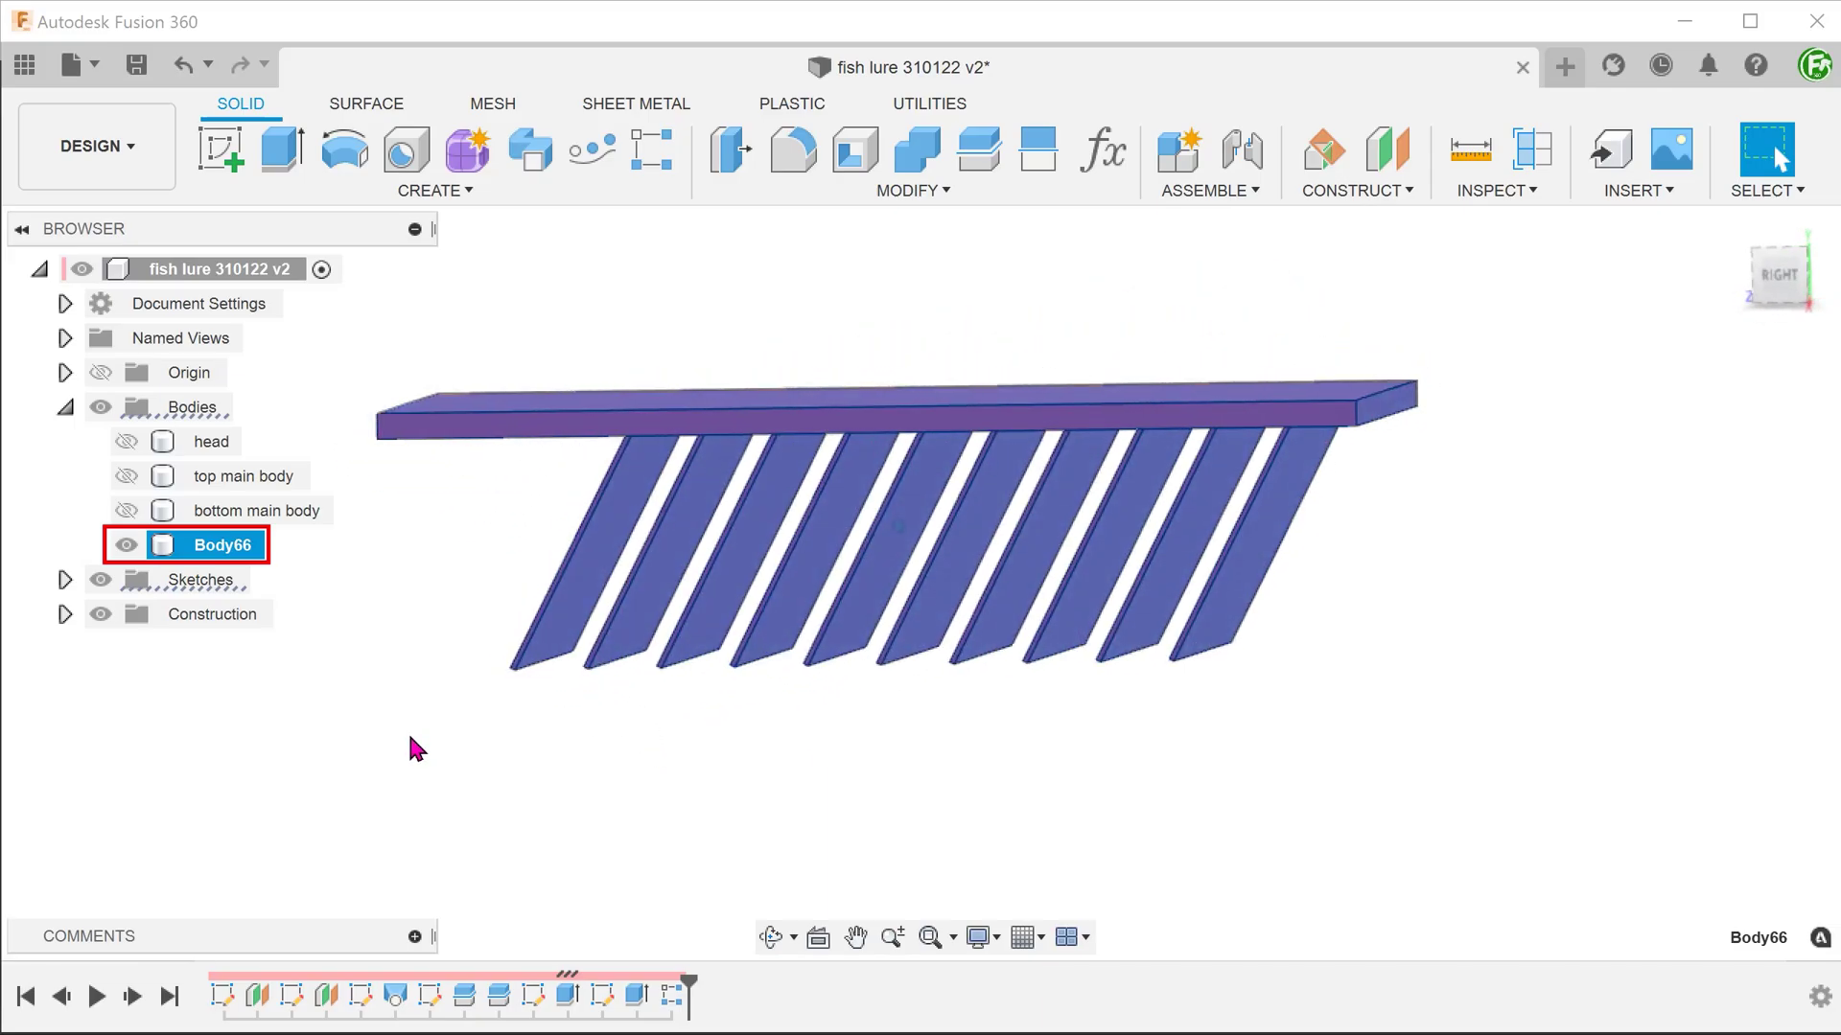
click(409, 738)
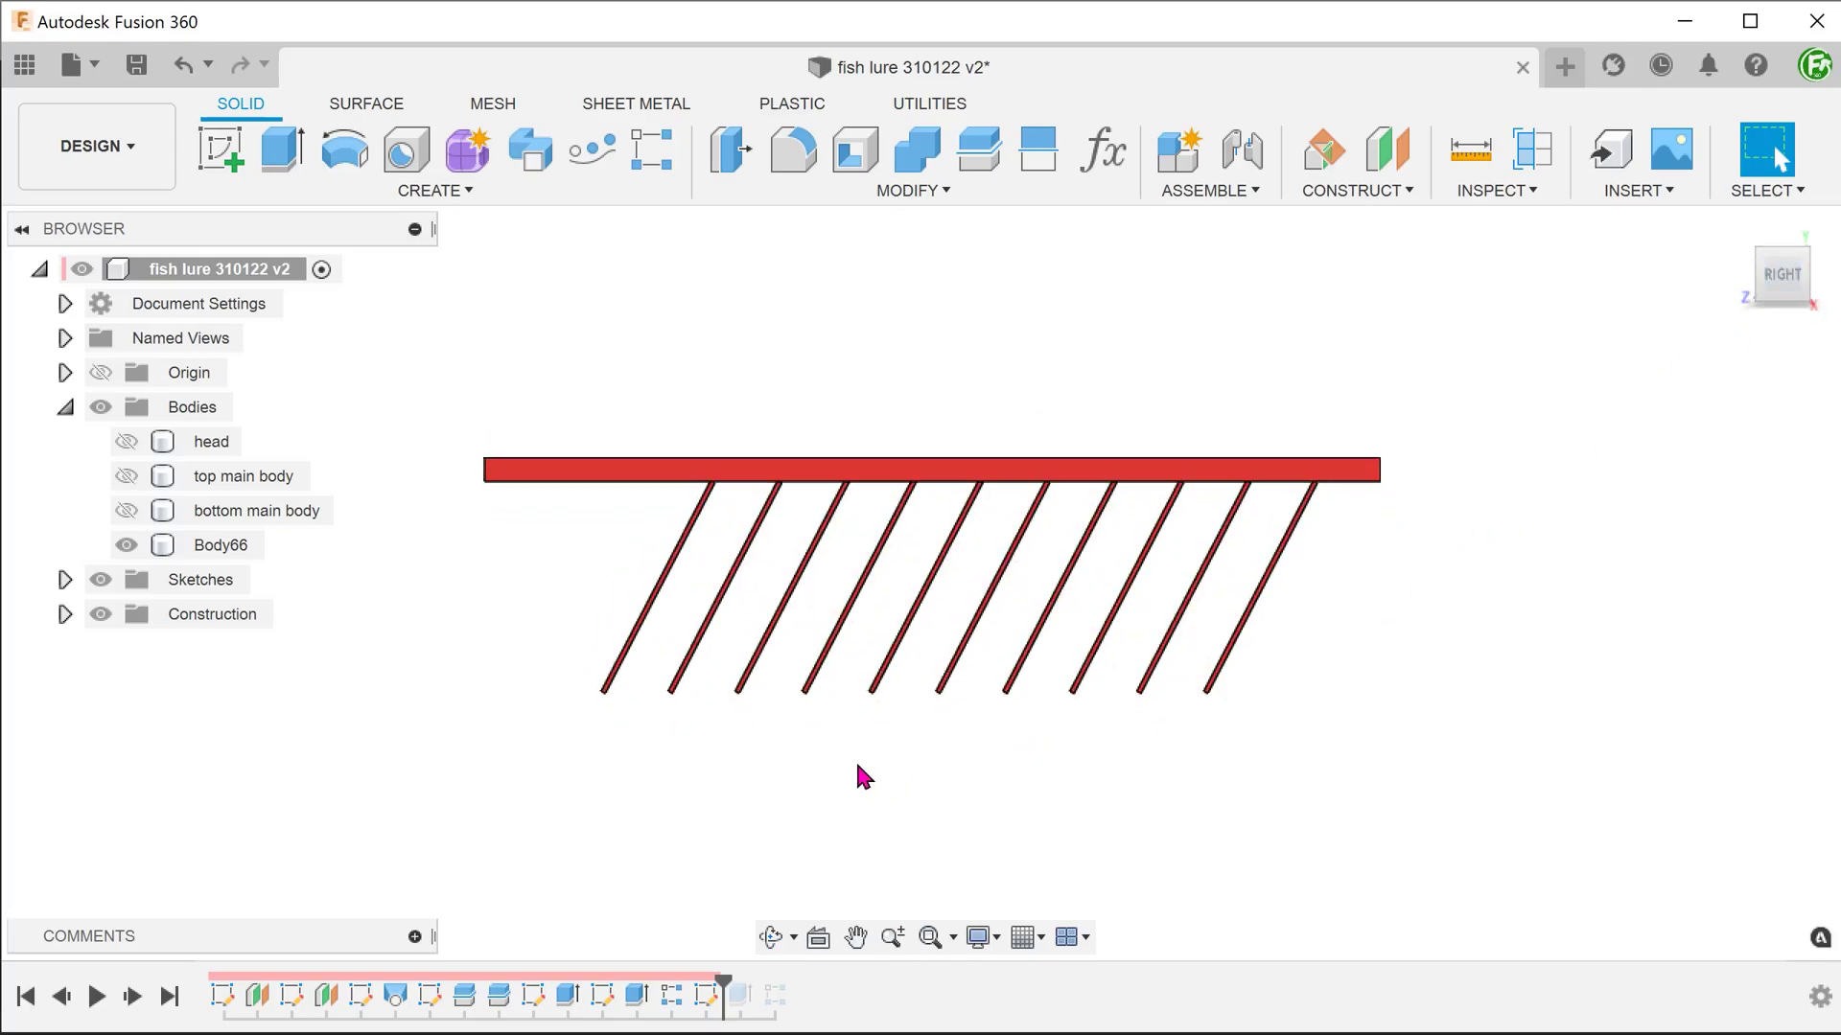
Step: Roll the timeline forward to its end to include the oppositely slanted walls, and rename the crisscross body as Cutting Tool
drag(725, 982, 792, 982)
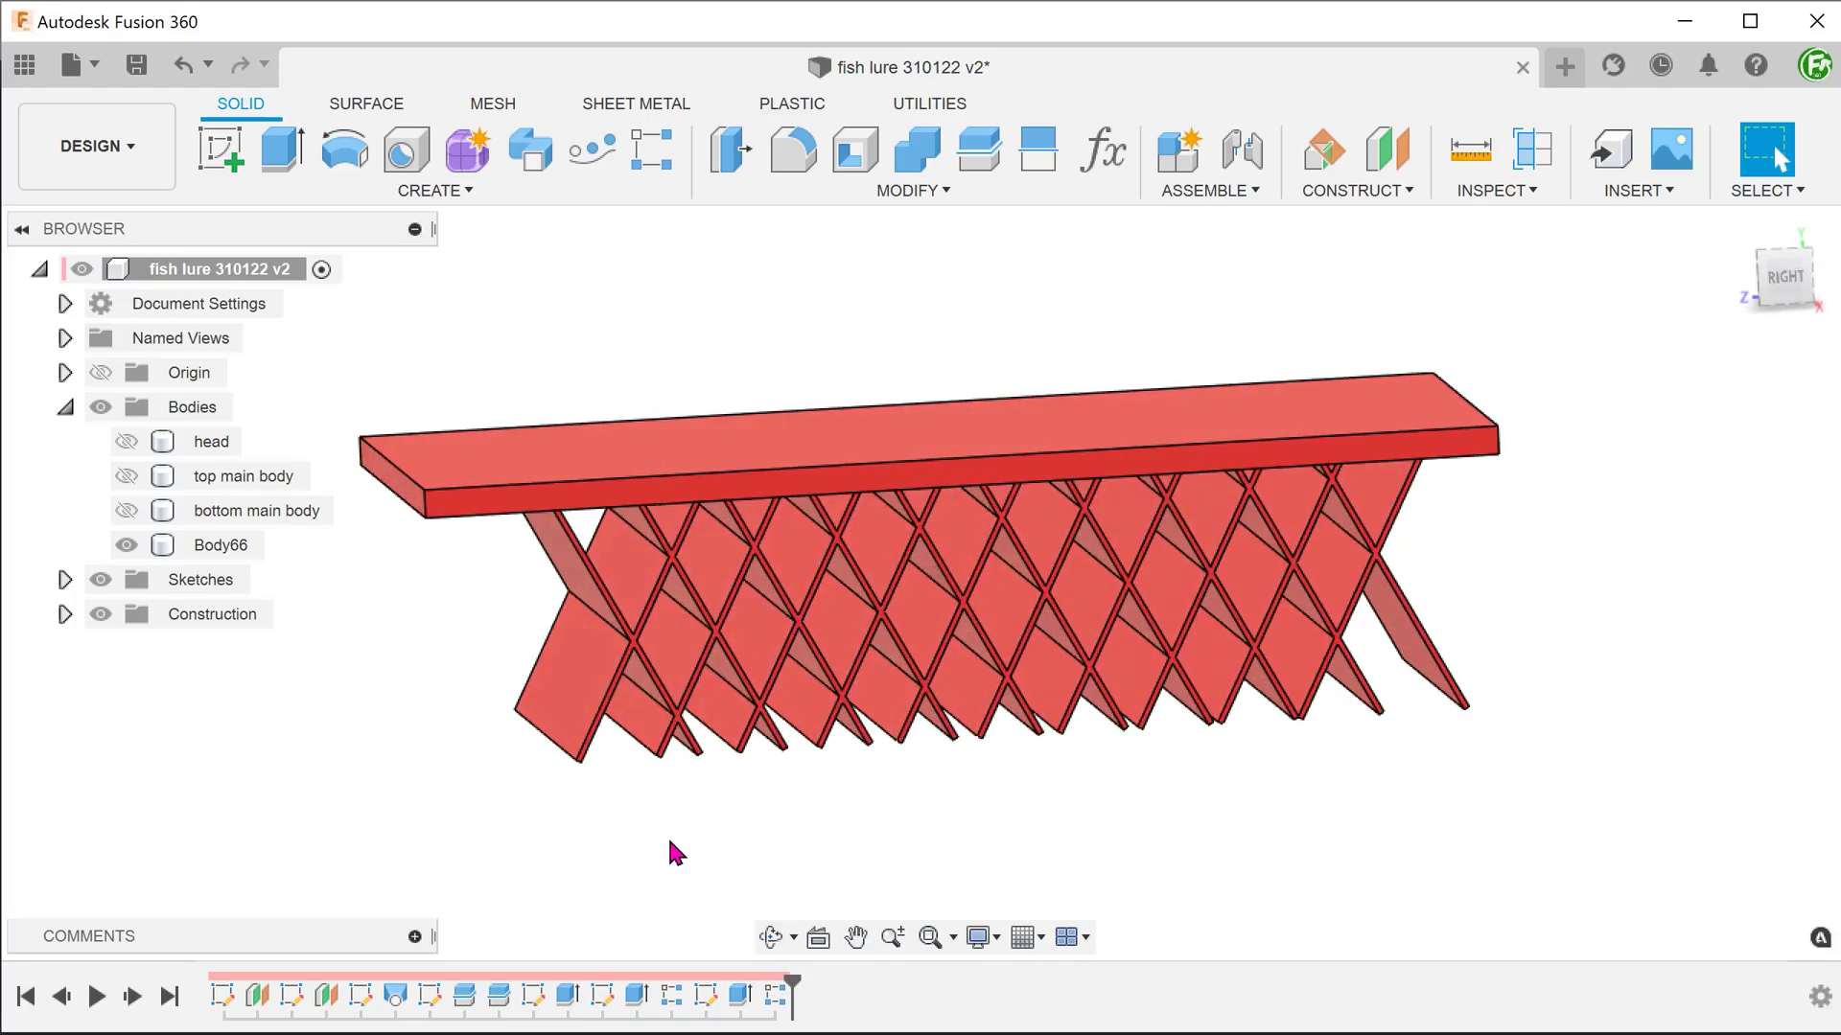
click(215, 545)
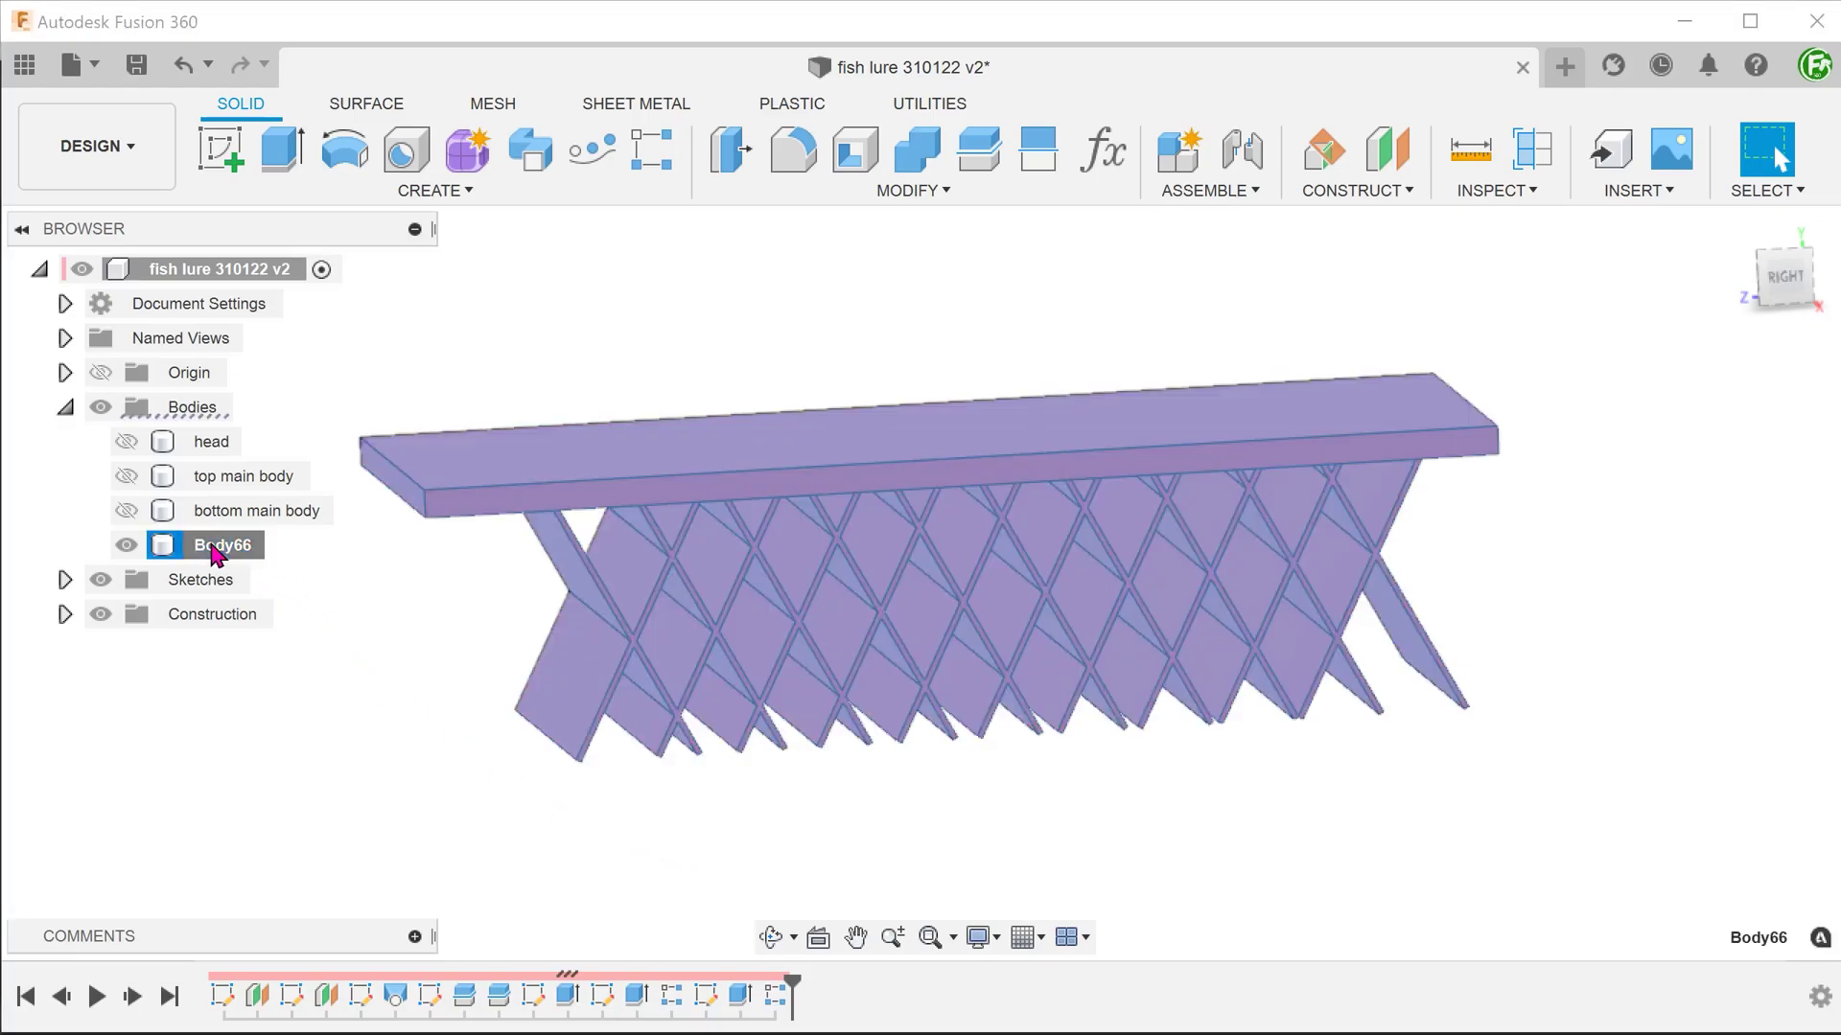
click(211, 543)
text(Cutting To)
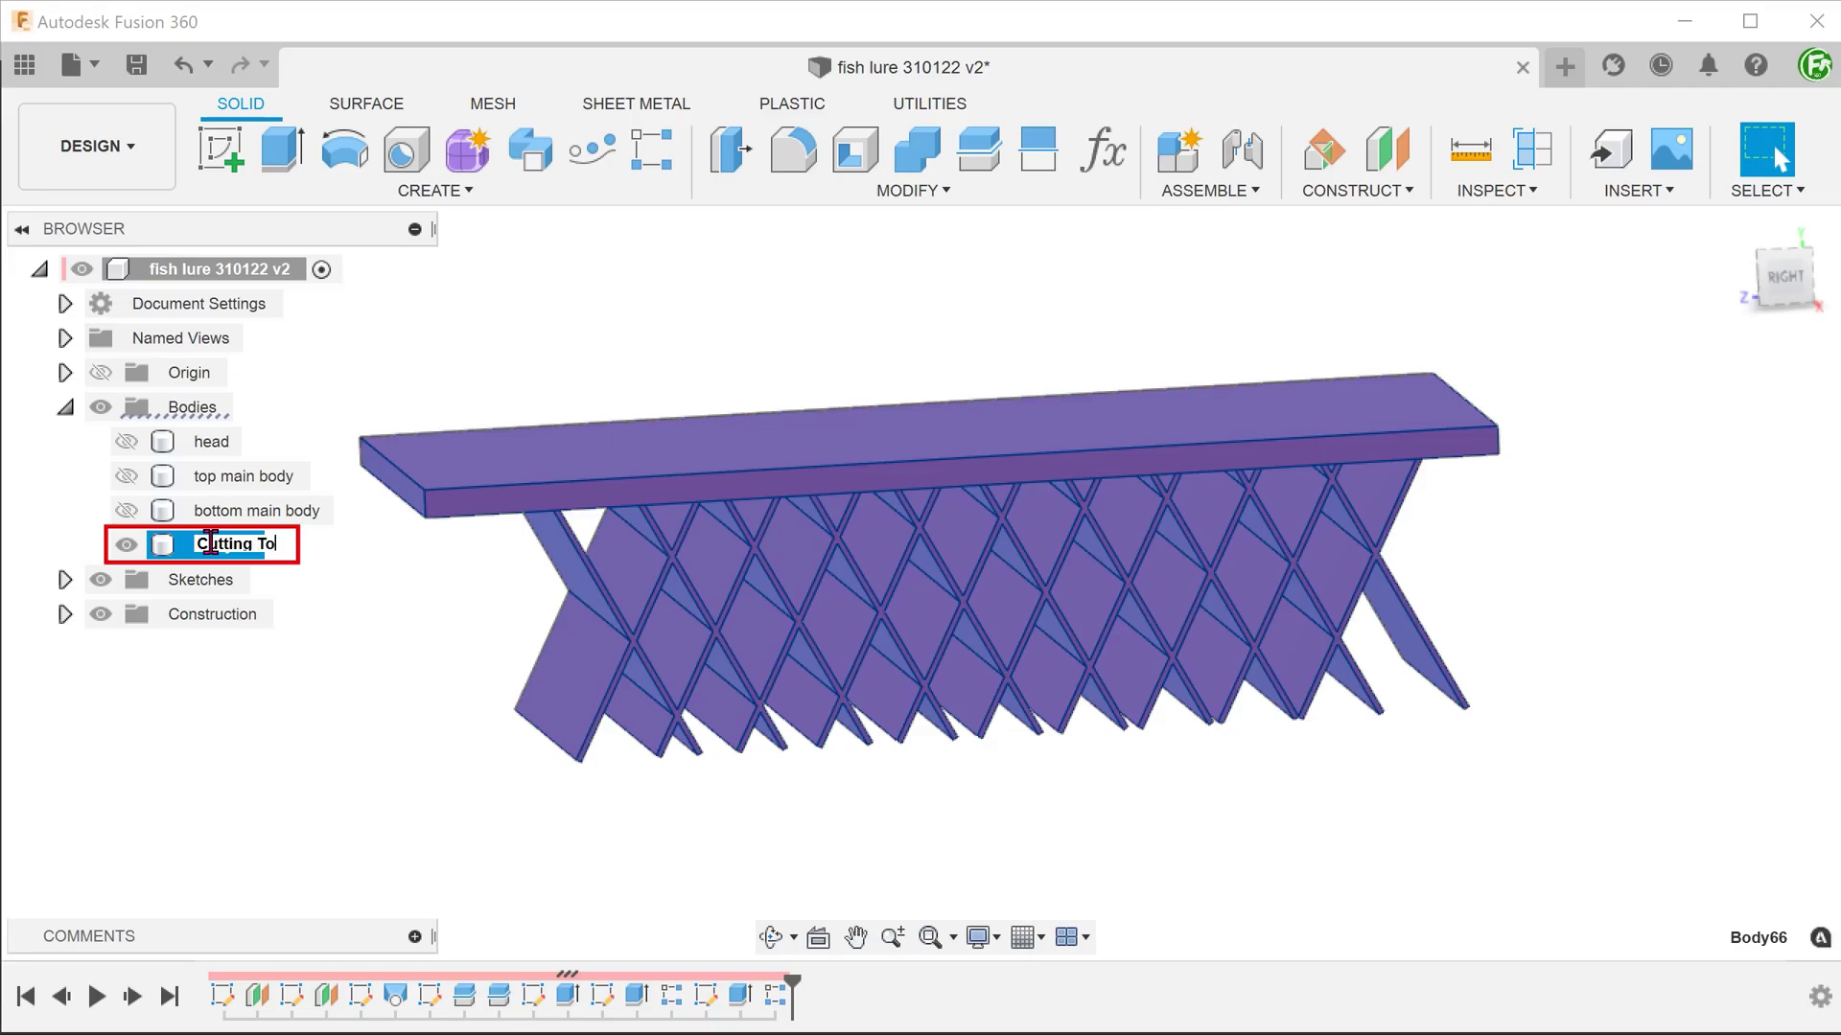
text(ol)
key(Return)
click(301, 729)
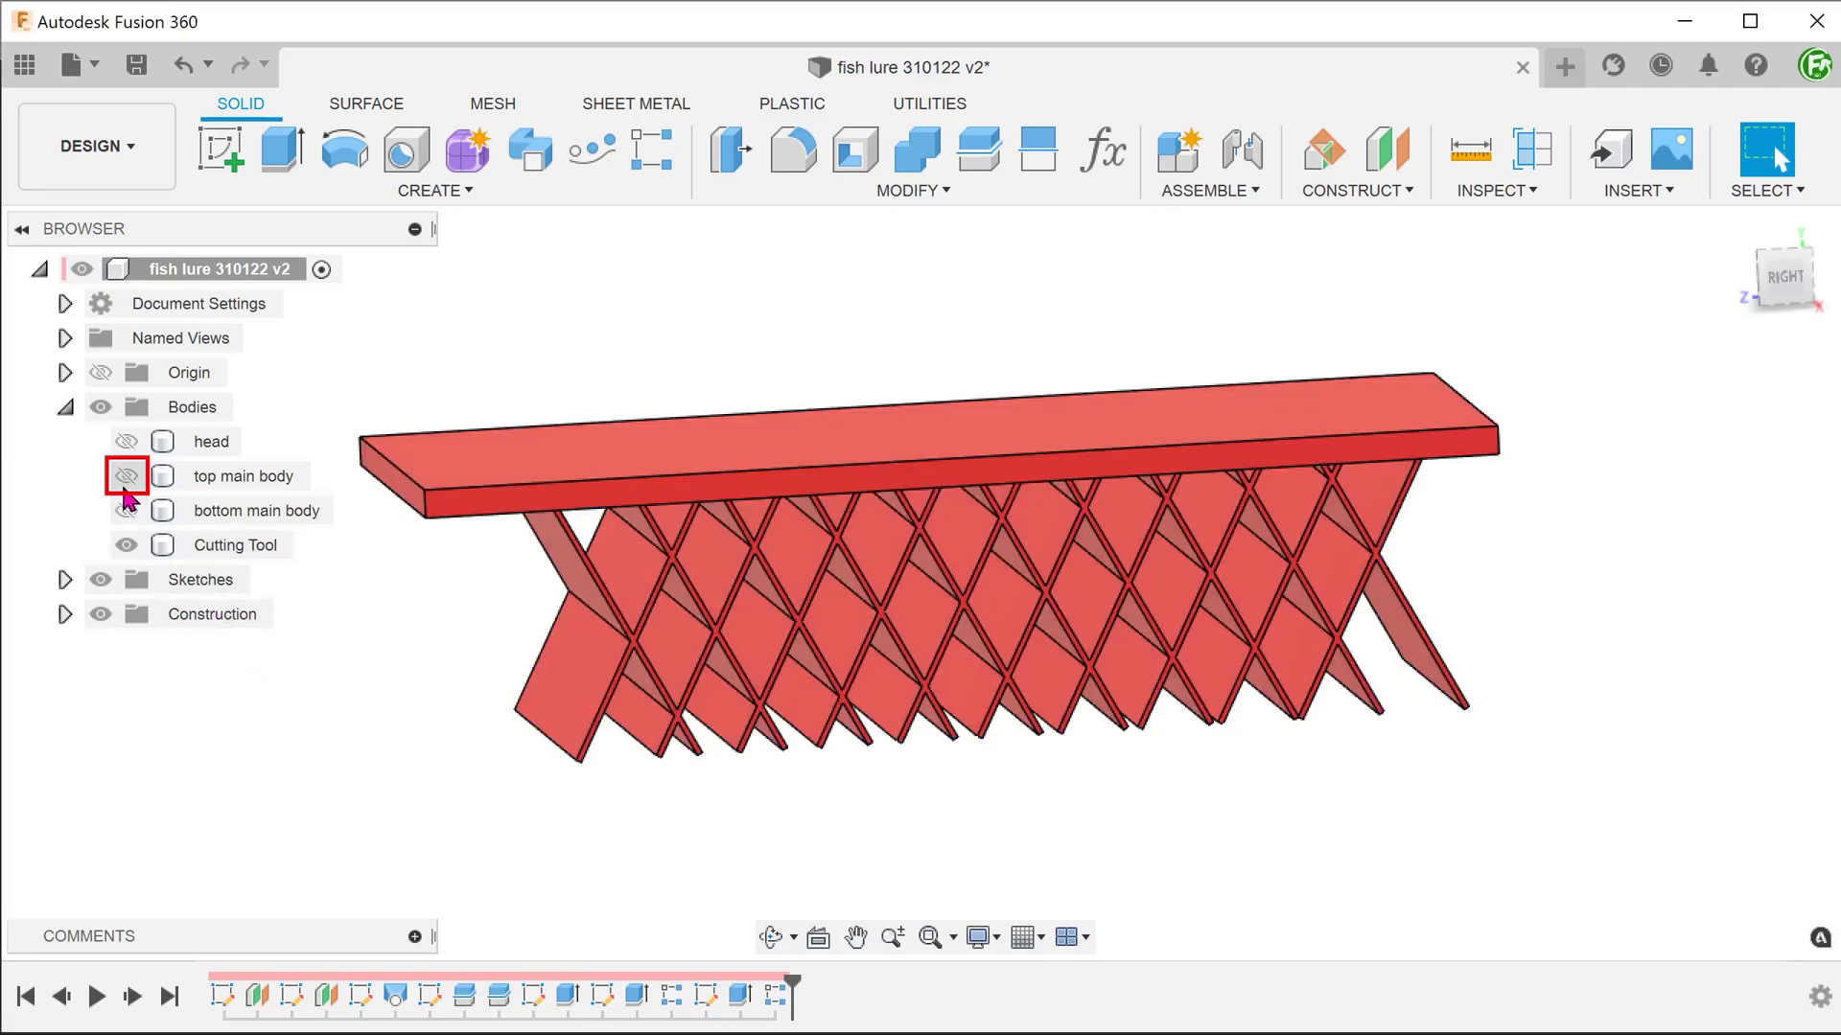
Step: Show the top main body together with the Cutting Tool body
click(126, 485)
click(125, 475)
click(313, 729)
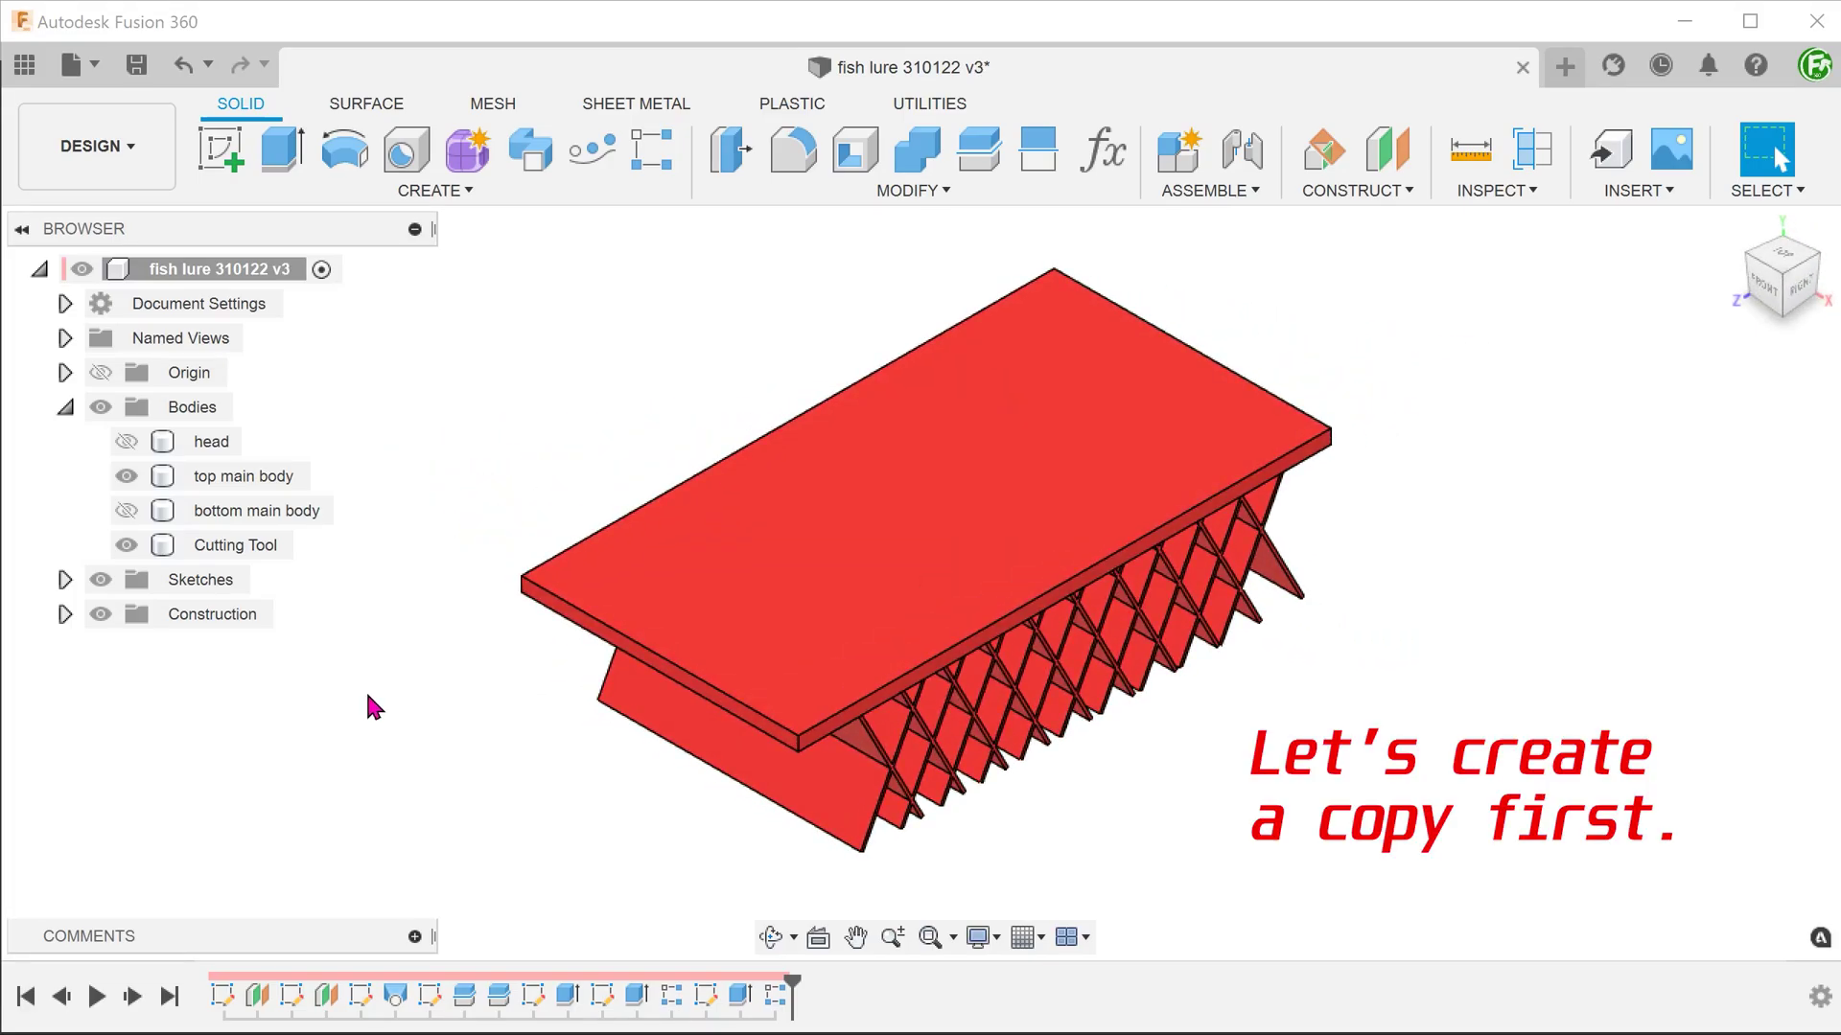
Step: Duplicate the top main body with Boundary Fill, using it as the tool and its only cell as a New Body, with Remove Tools off
click(391, 189)
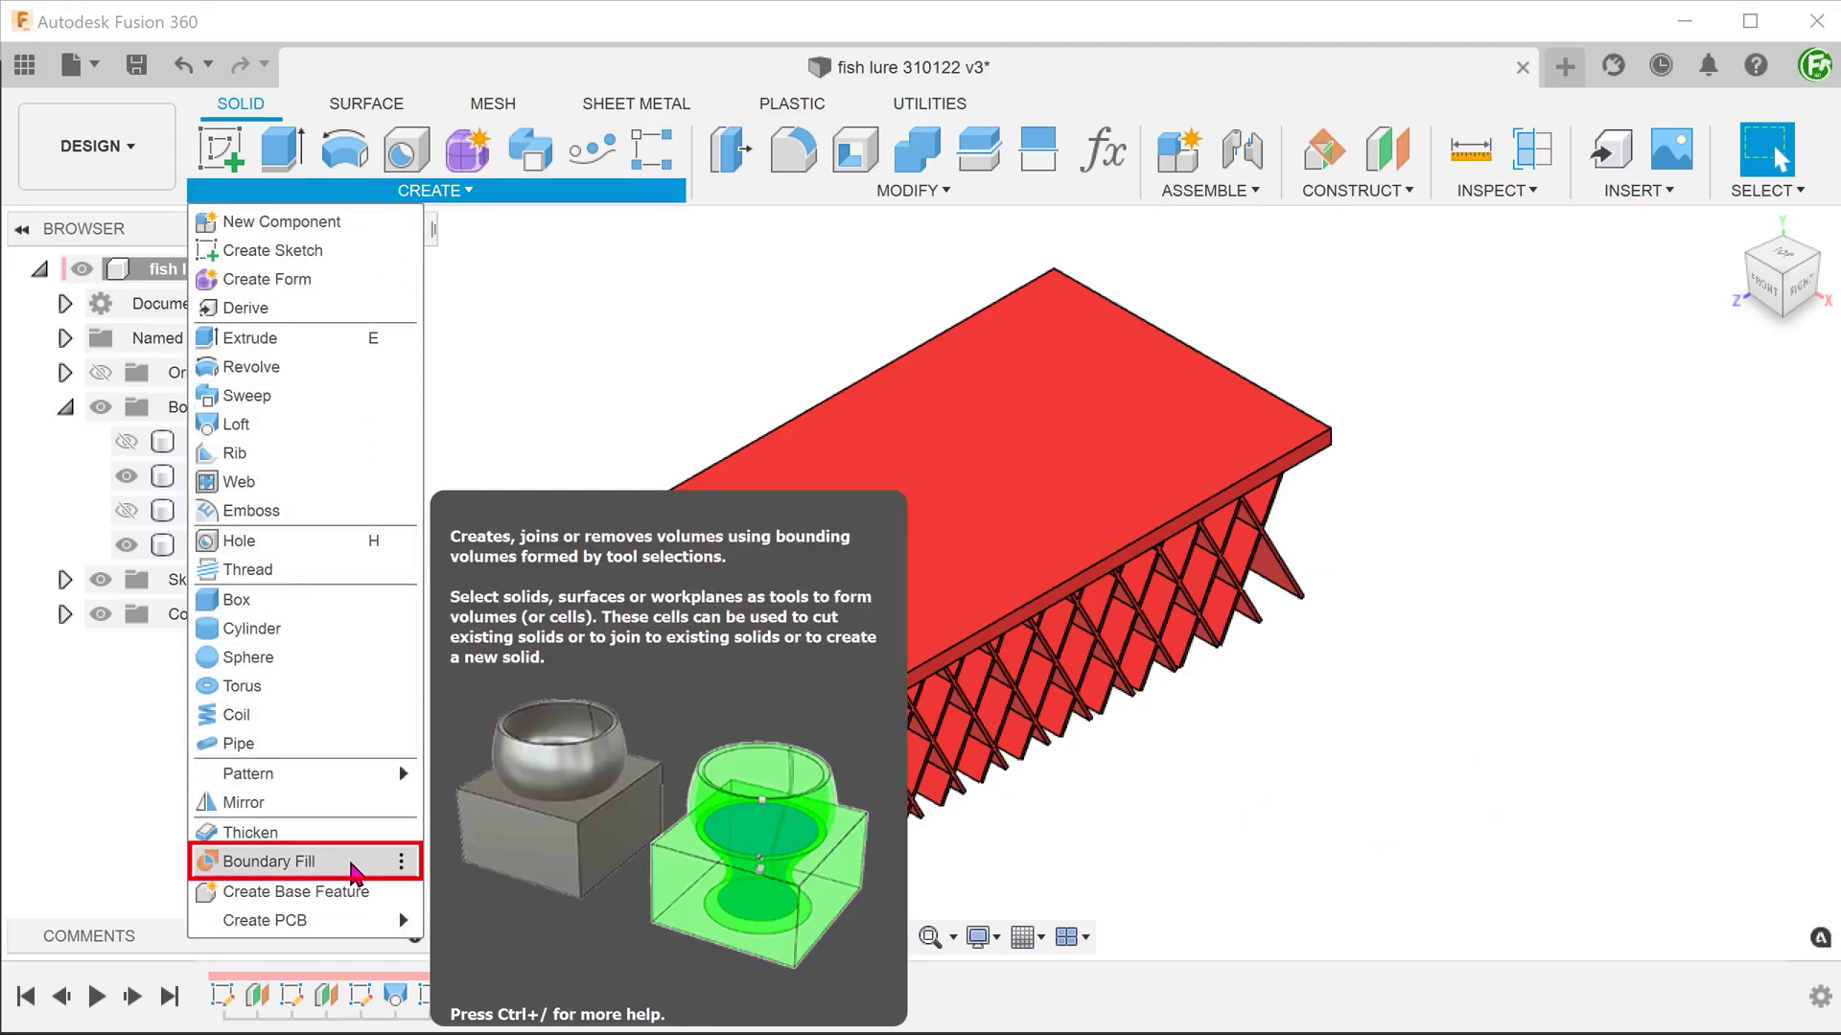
click(350, 865)
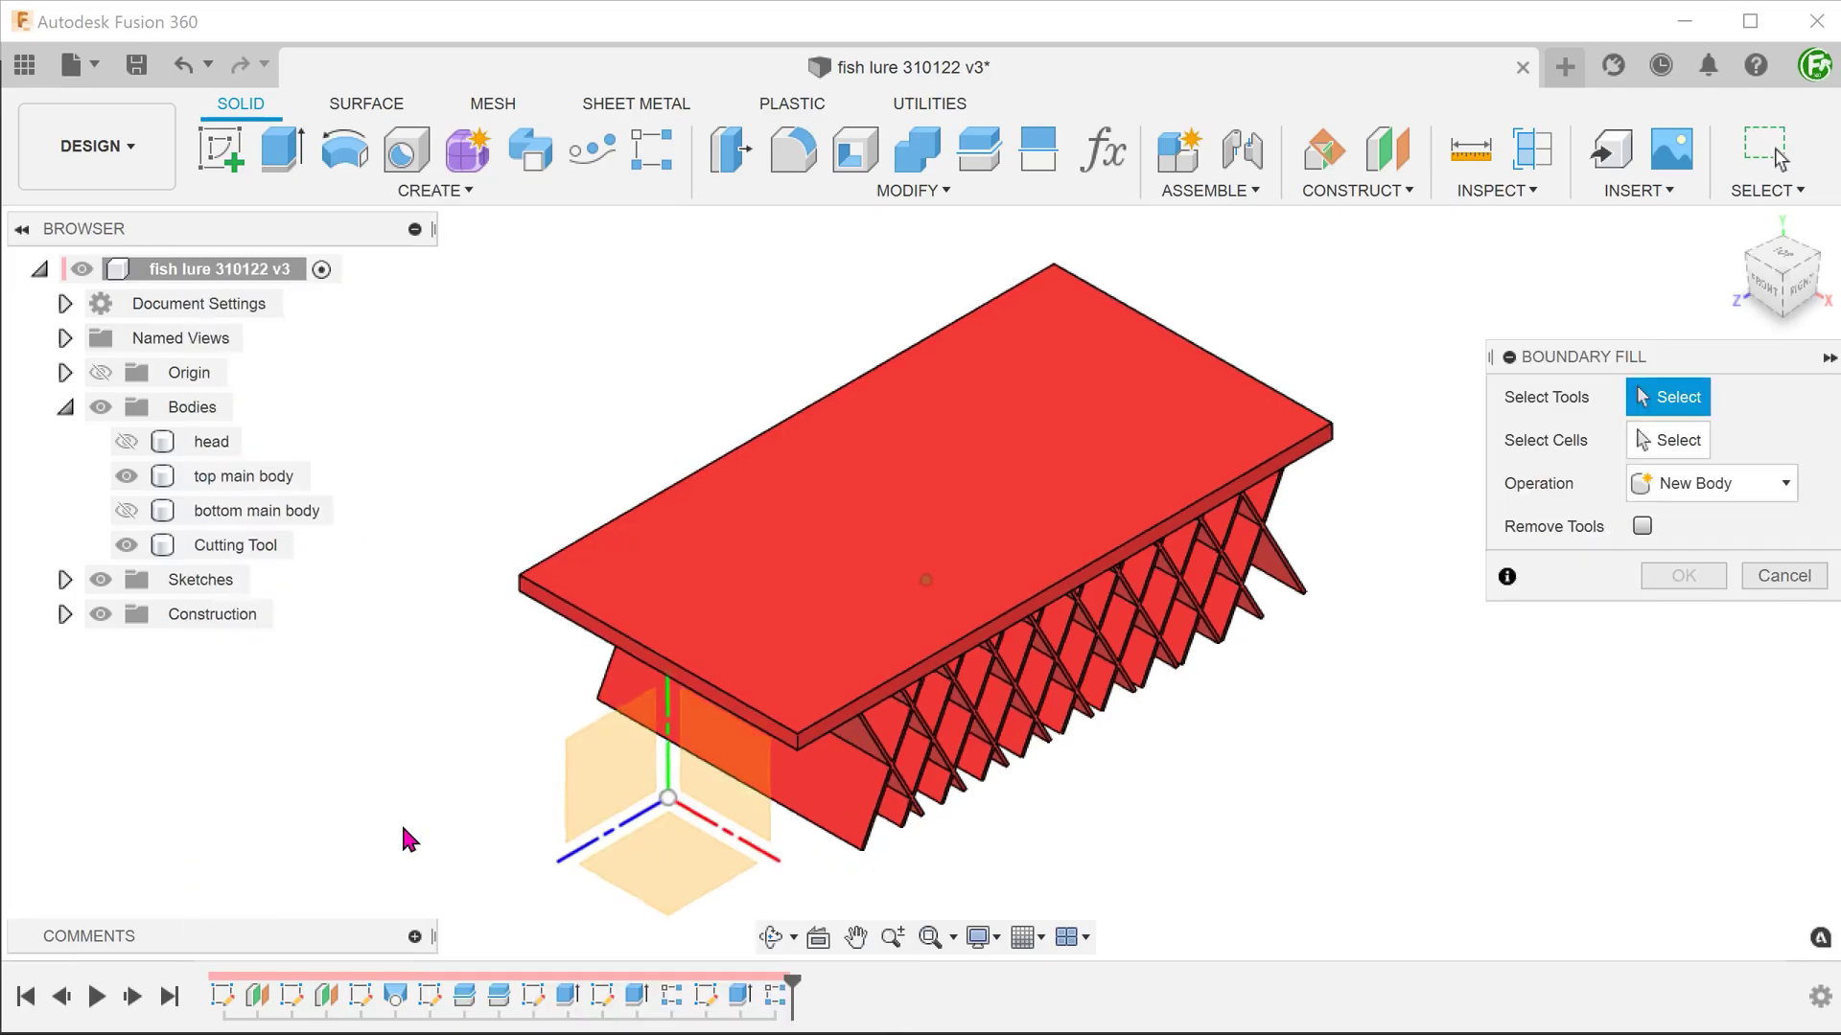
shift+middle_drag(415, 827, 476, 829)
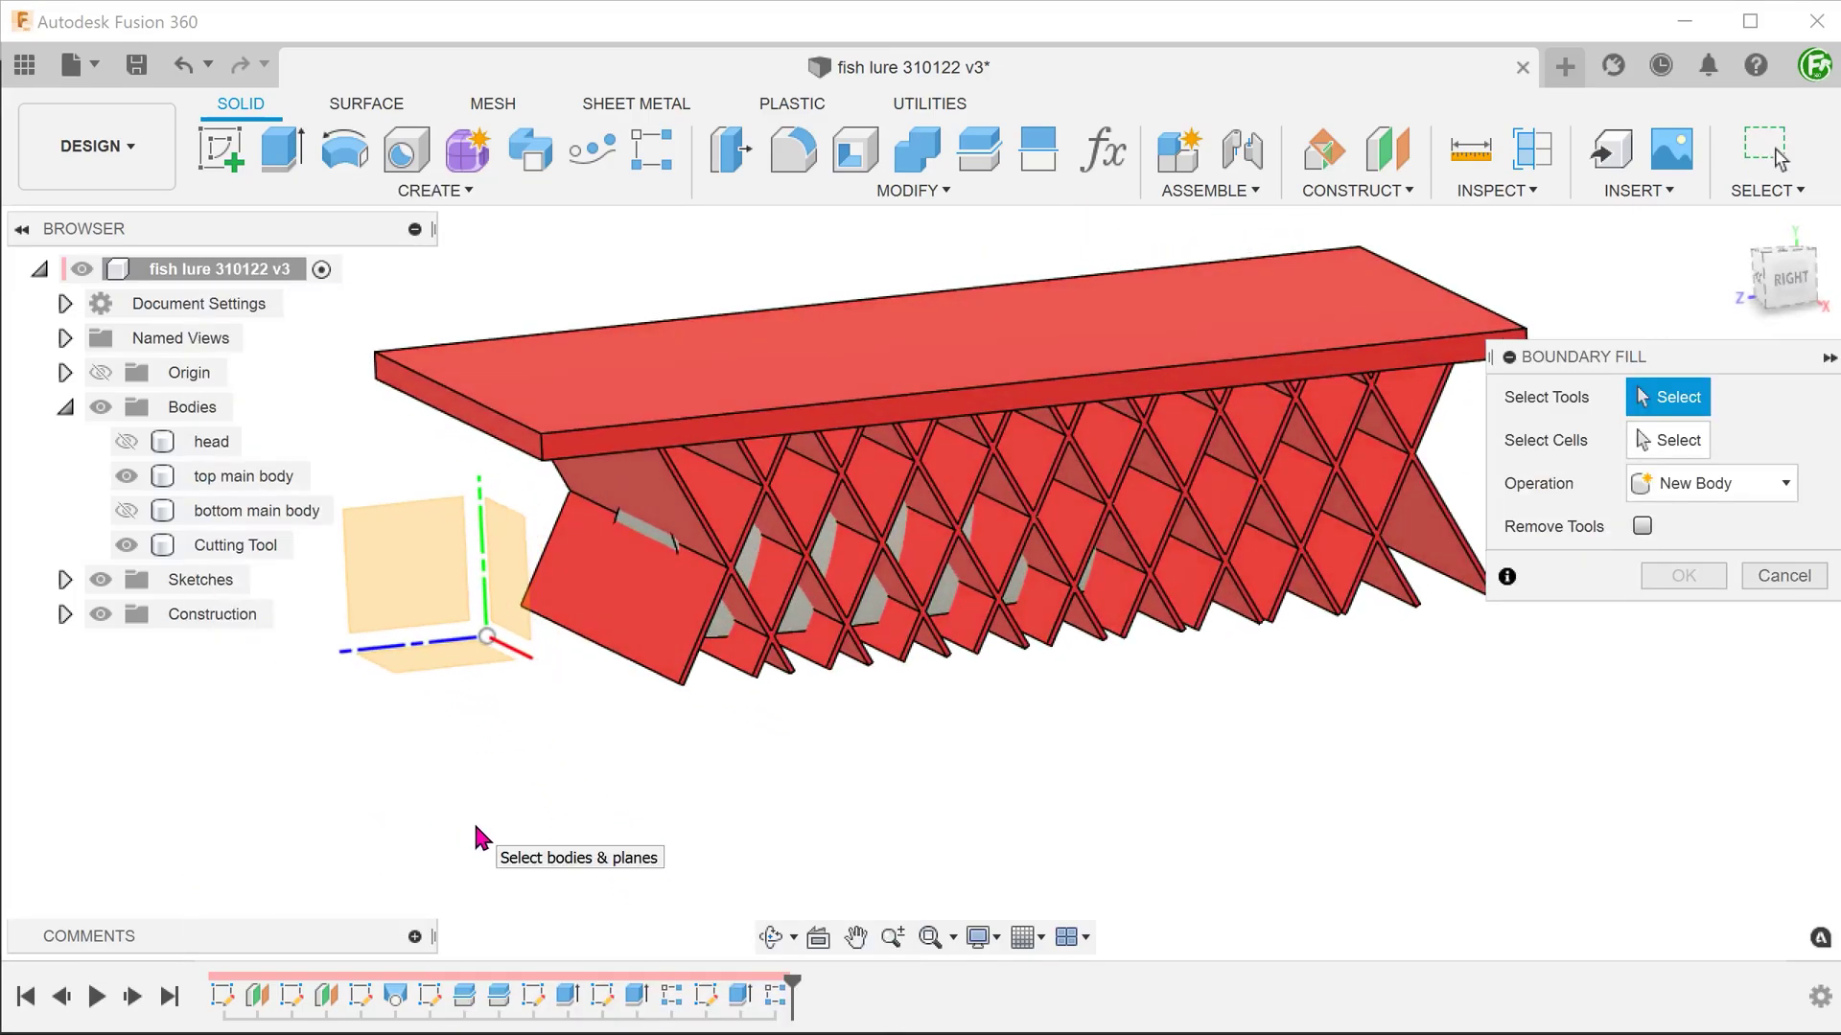
click(258, 477)
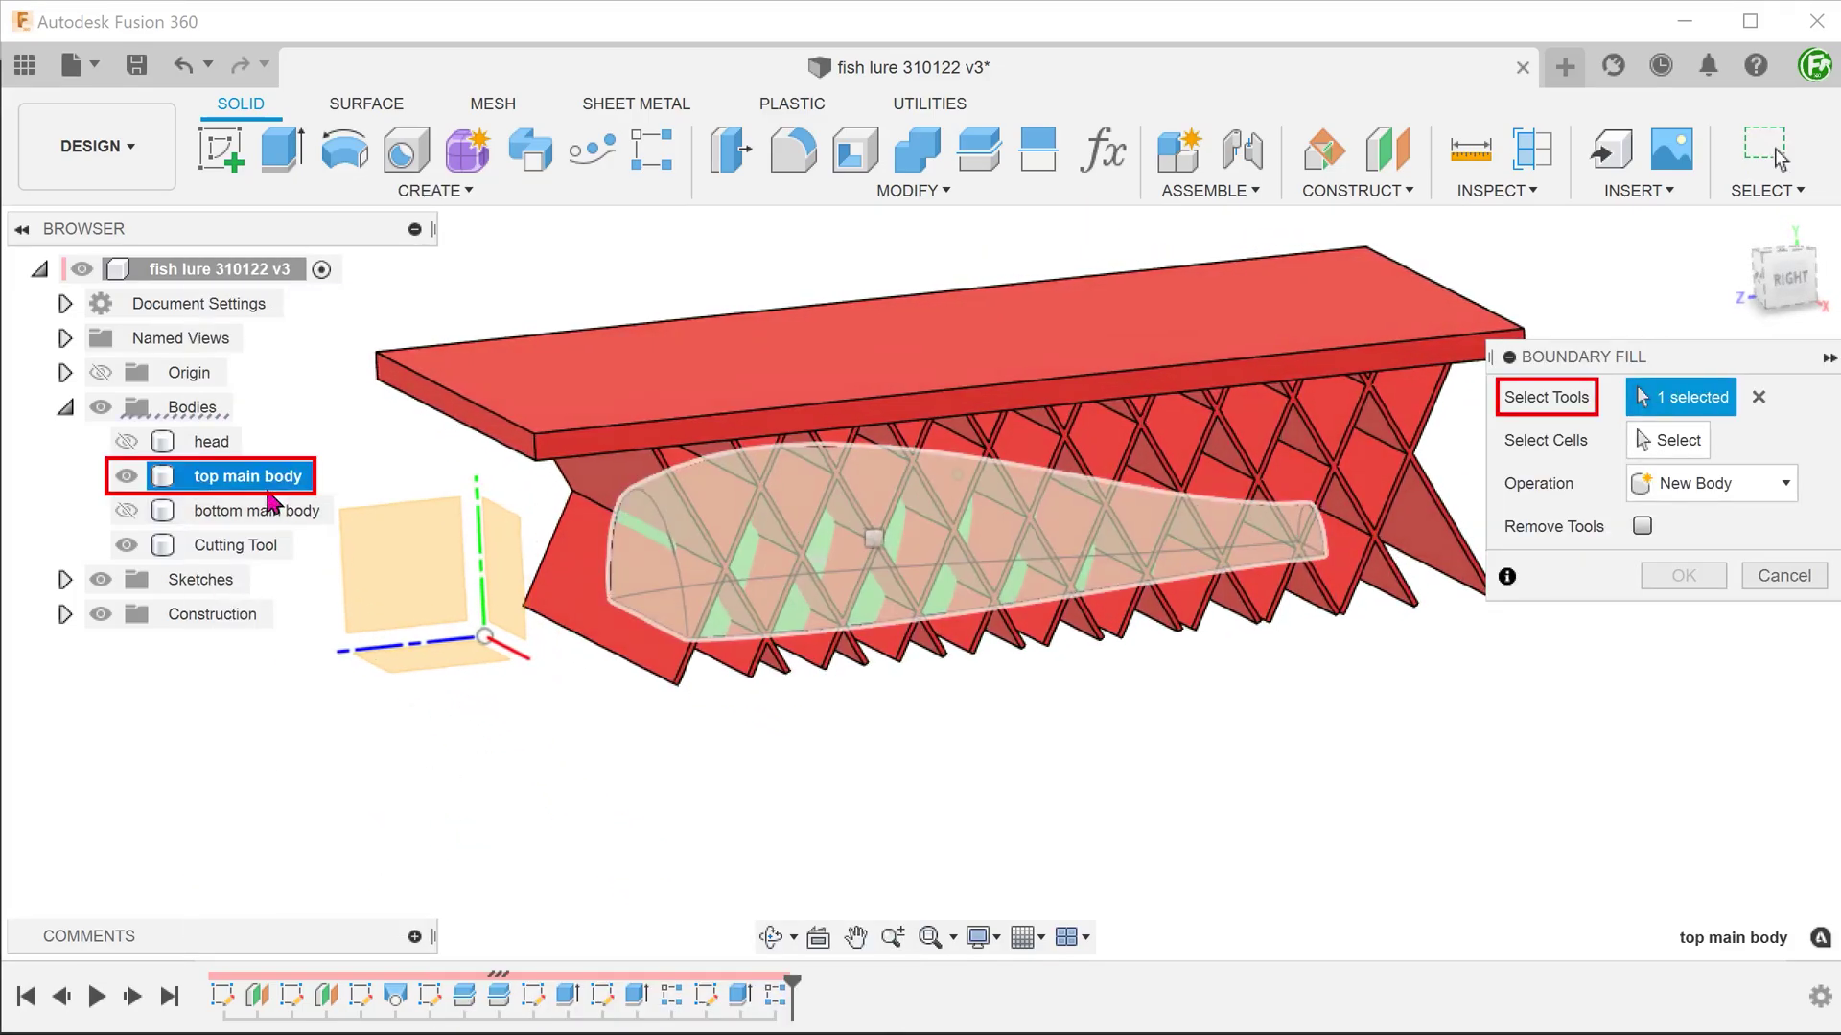
shift+middle_drag(594, 795, 747, 816)
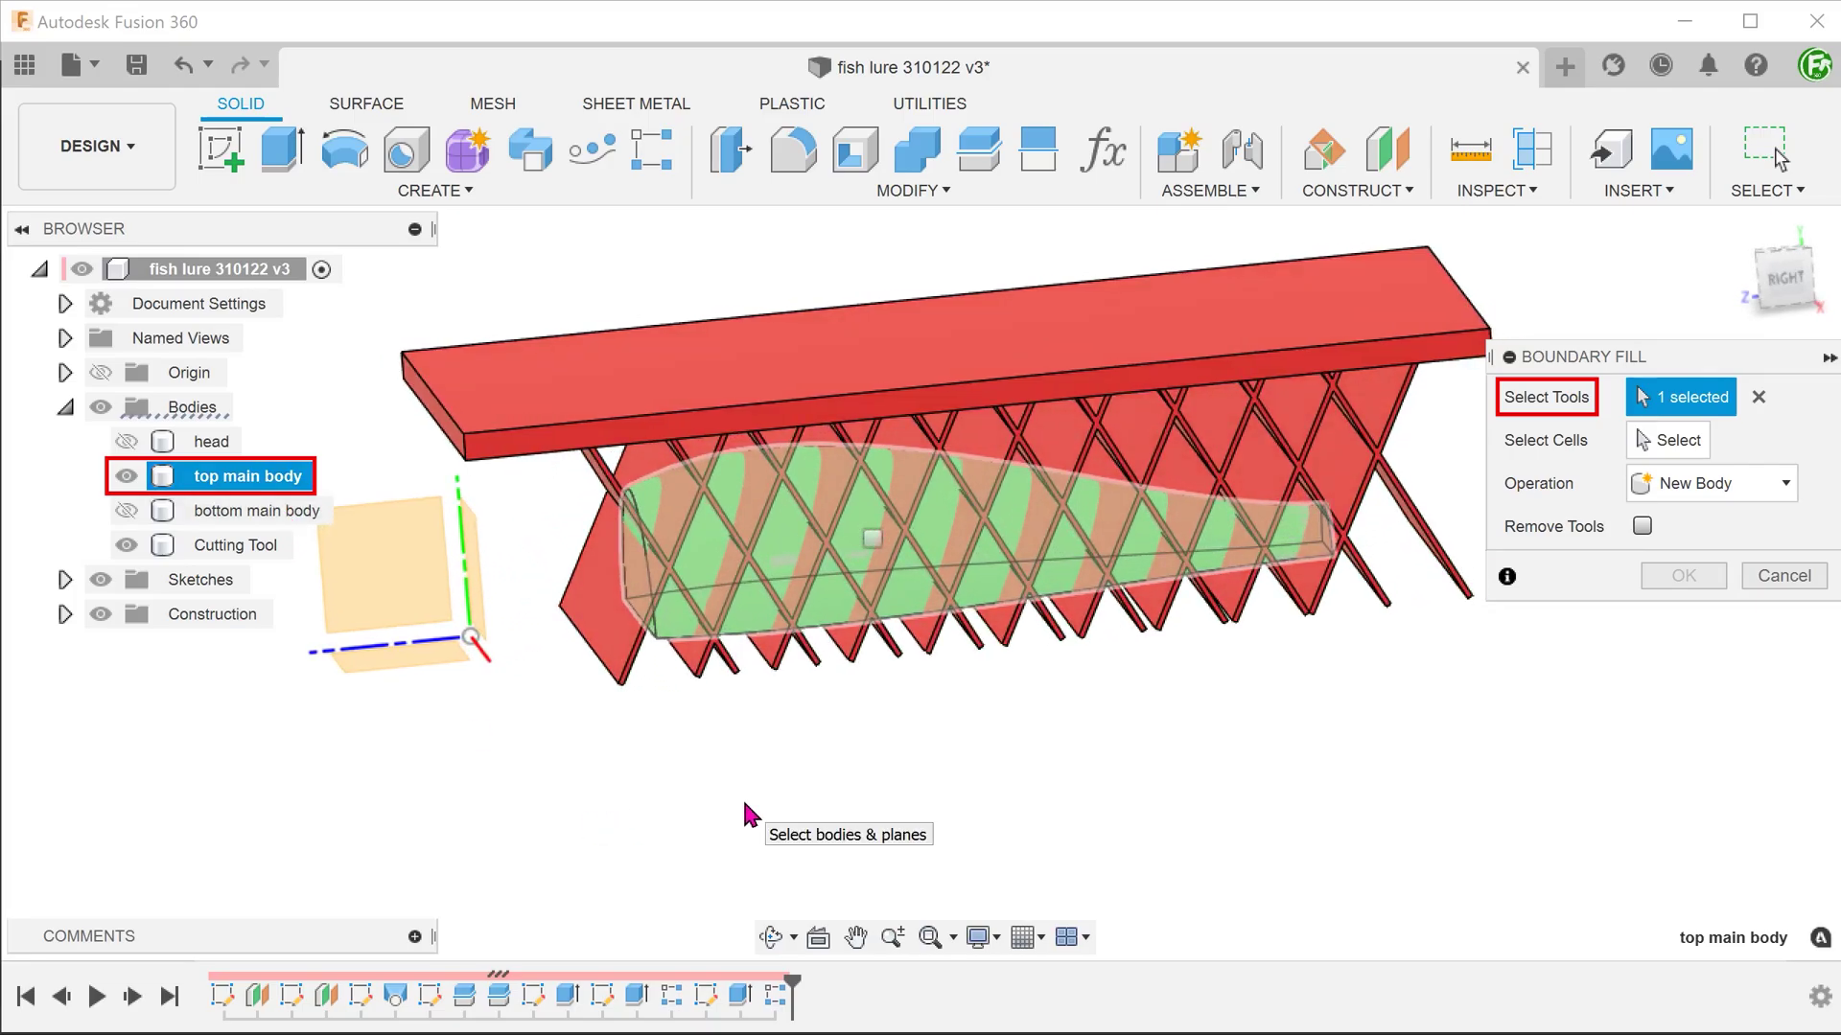
click(1673, 442)
scroll(1055, 585, up, 3)
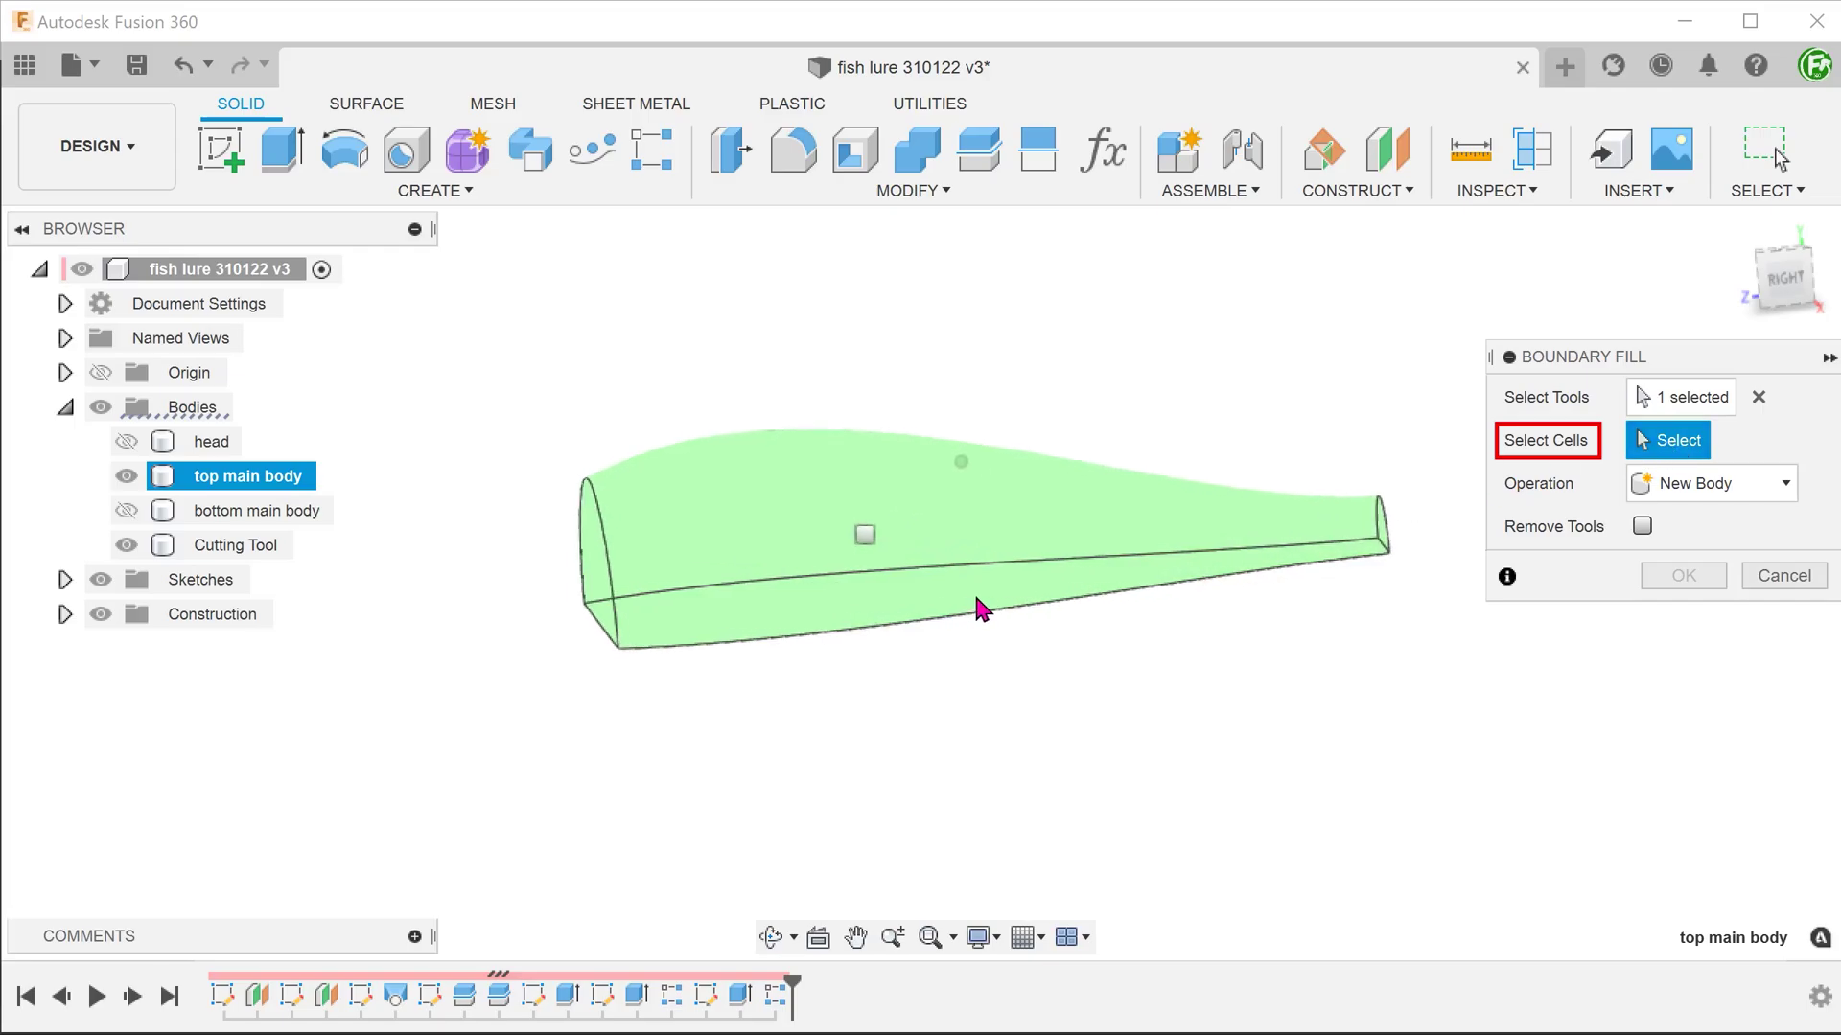
click(855, 543)
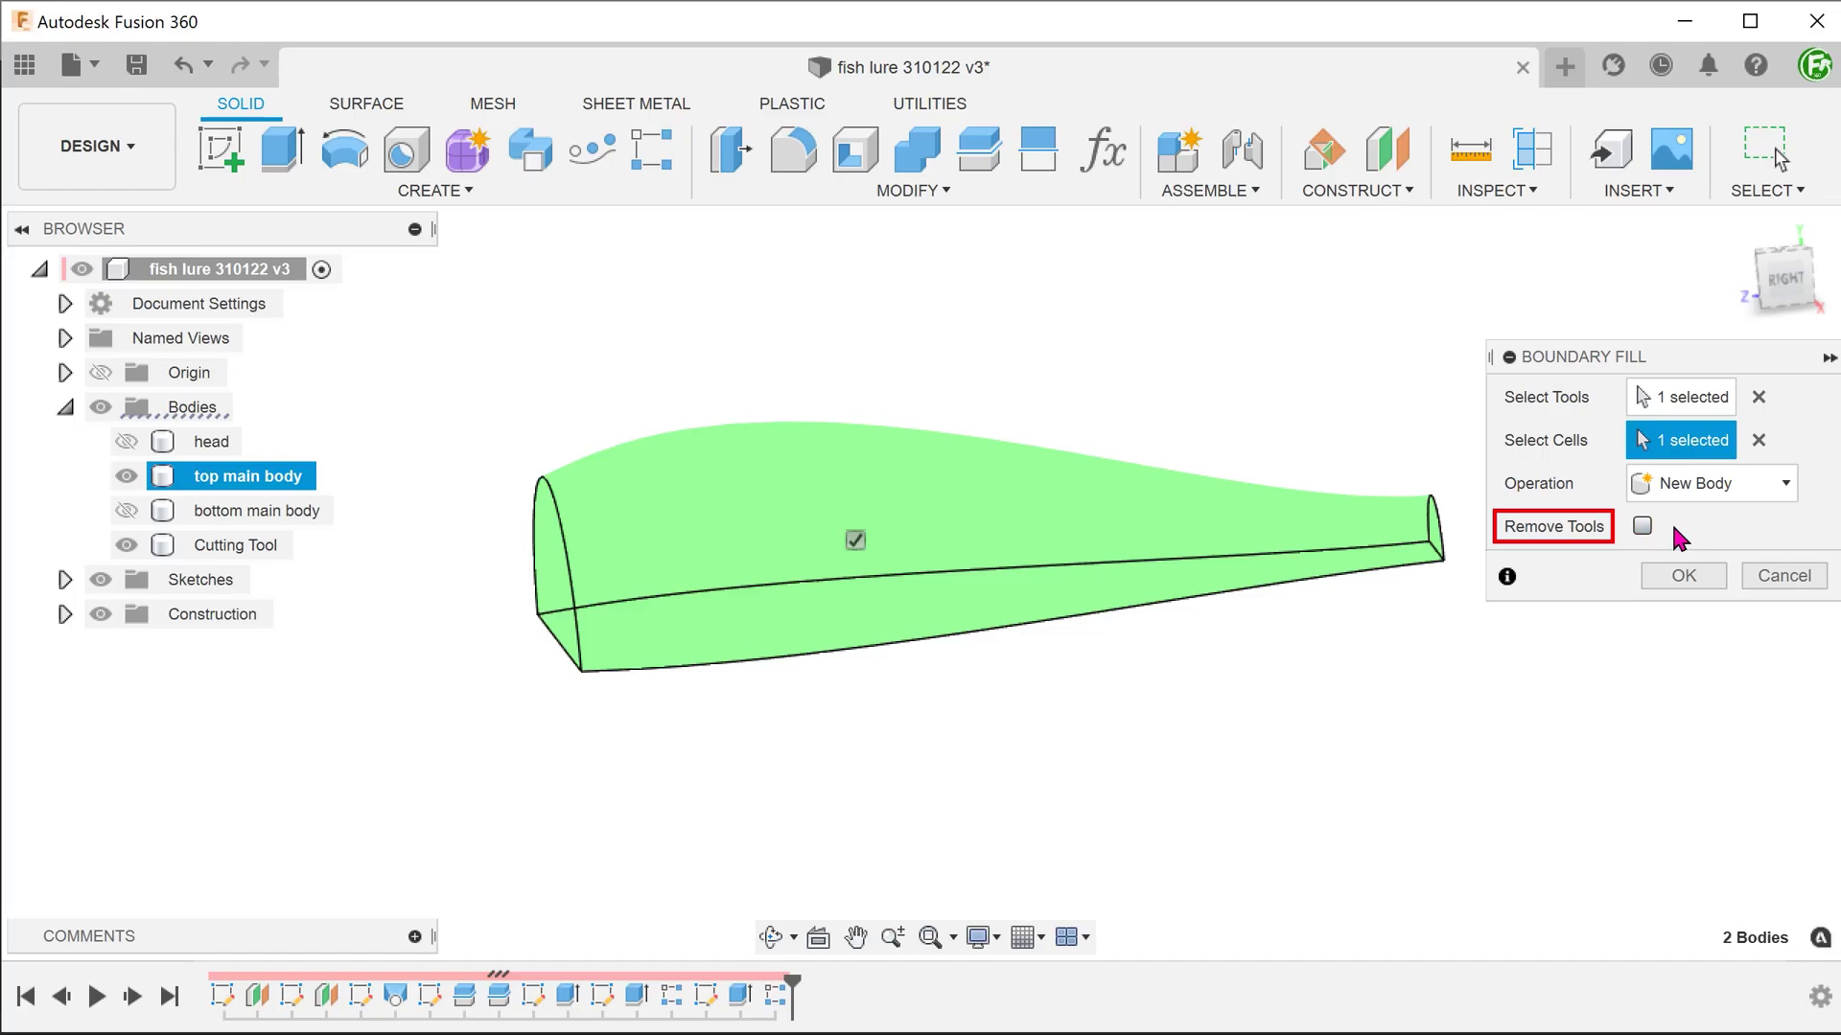
click(1684, 575)
shift+middle_drag(707, 784, 732, 796)
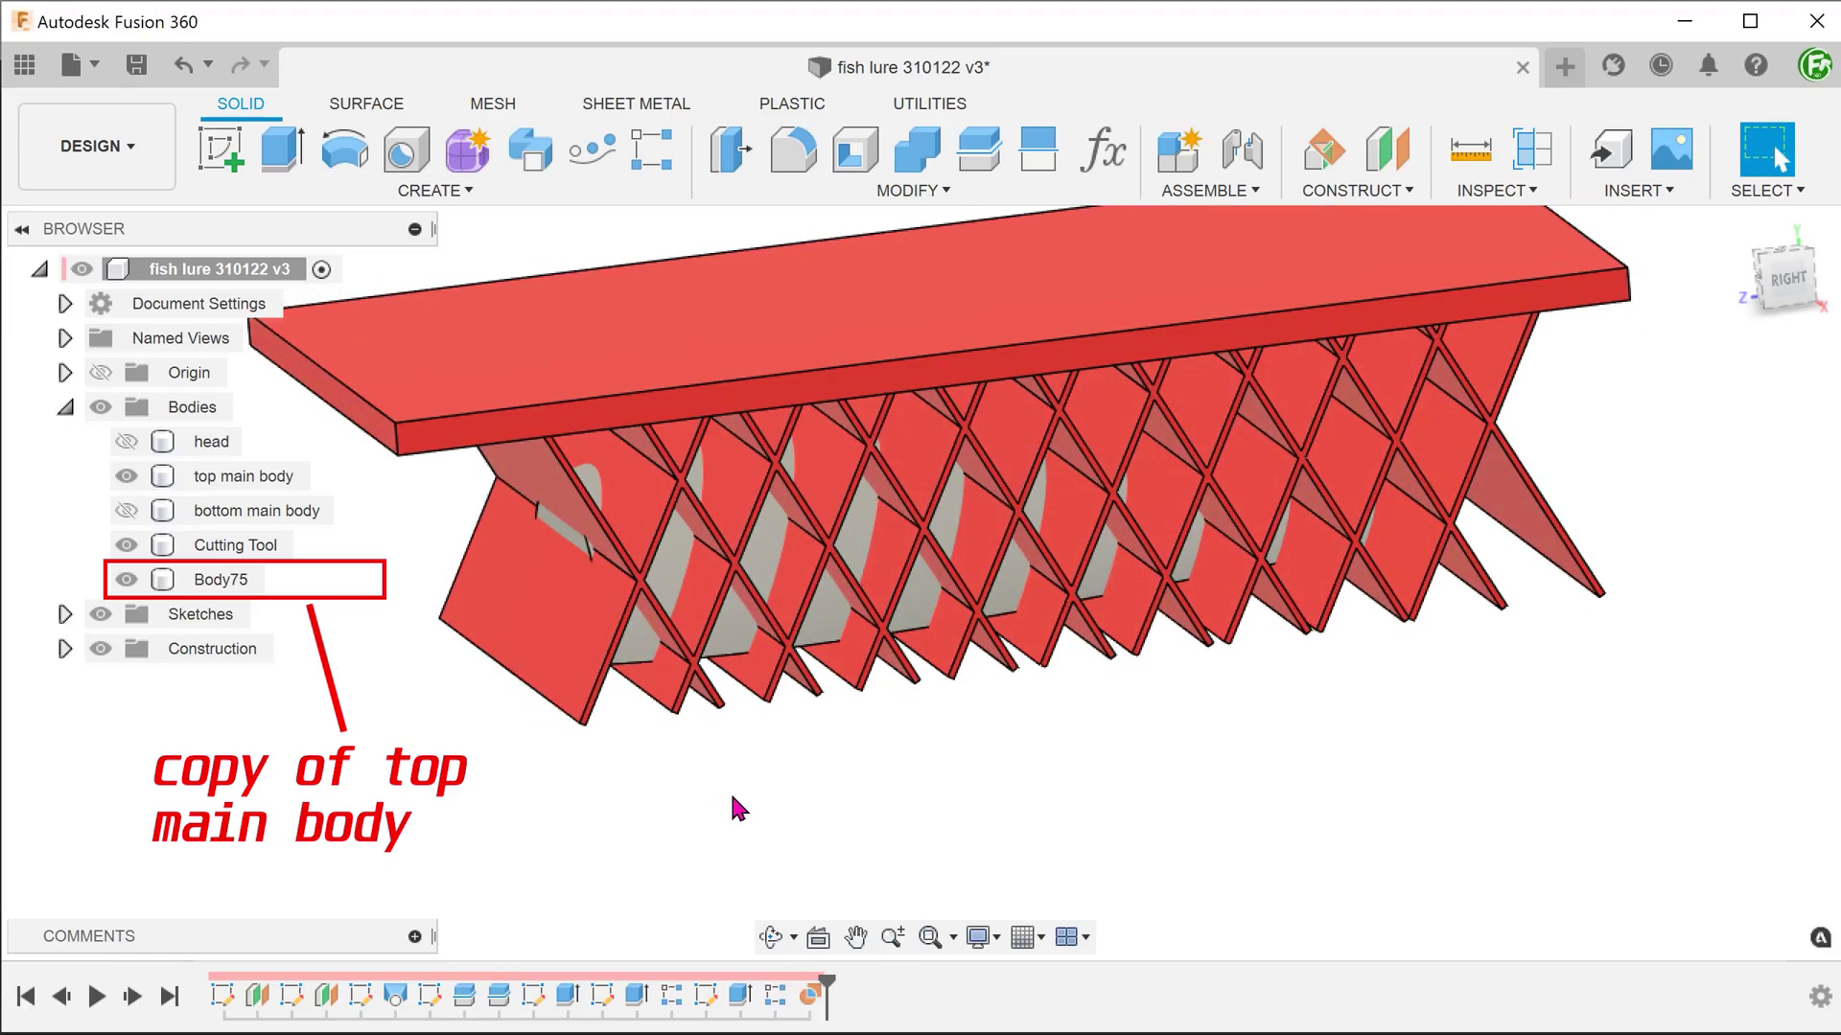
Step: Rename the duplicated body as Copy of top main body
key(F6)
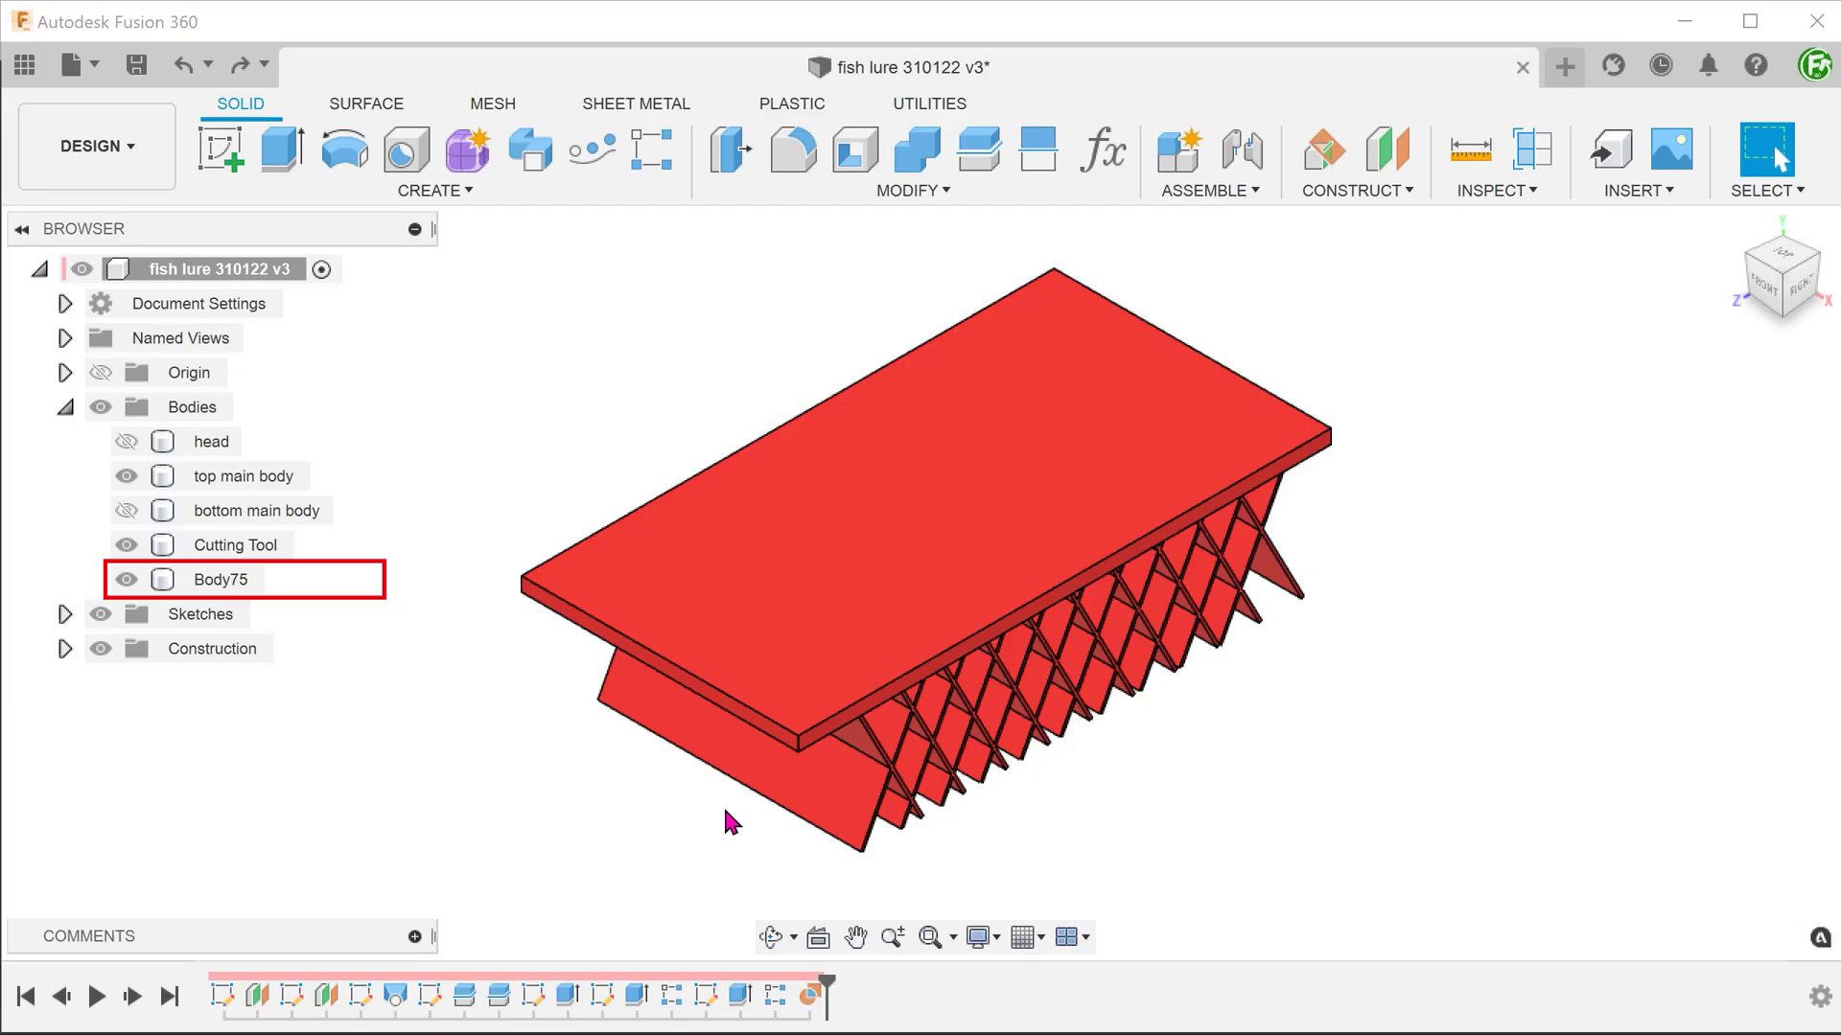
click(226, 580)
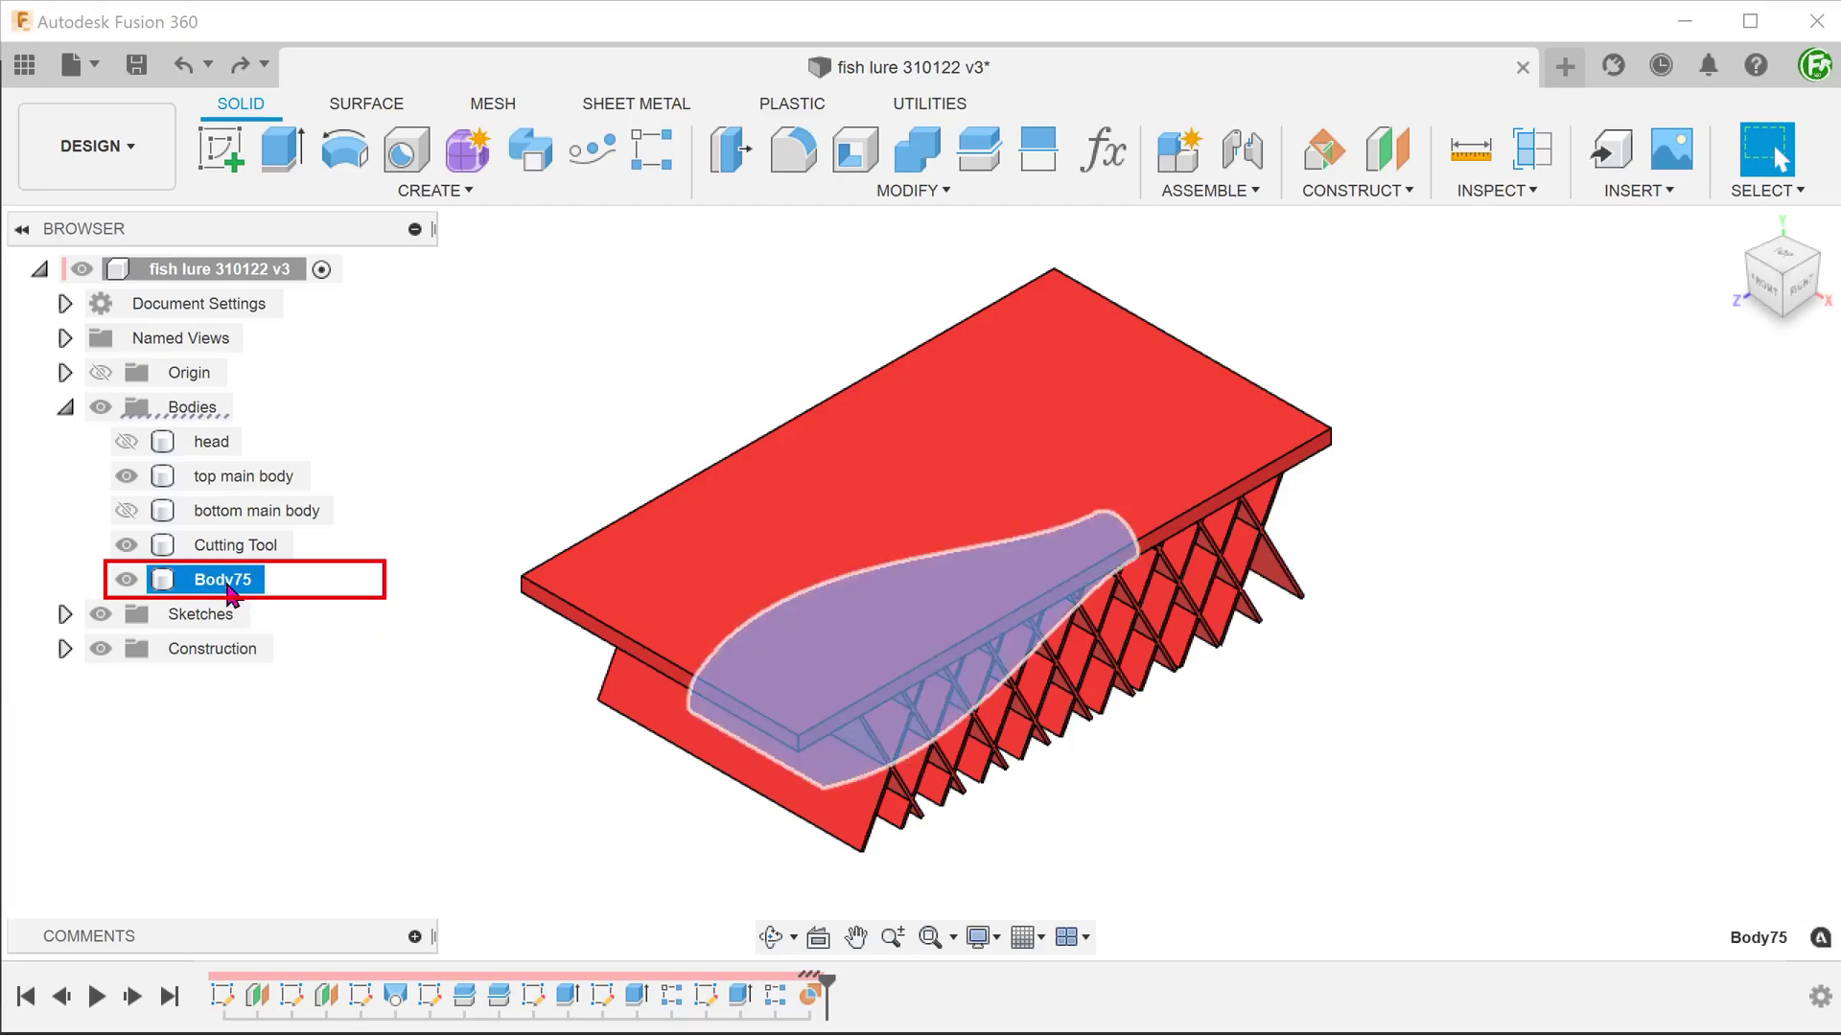
double_click(228, 581)
text(Copy of top main )
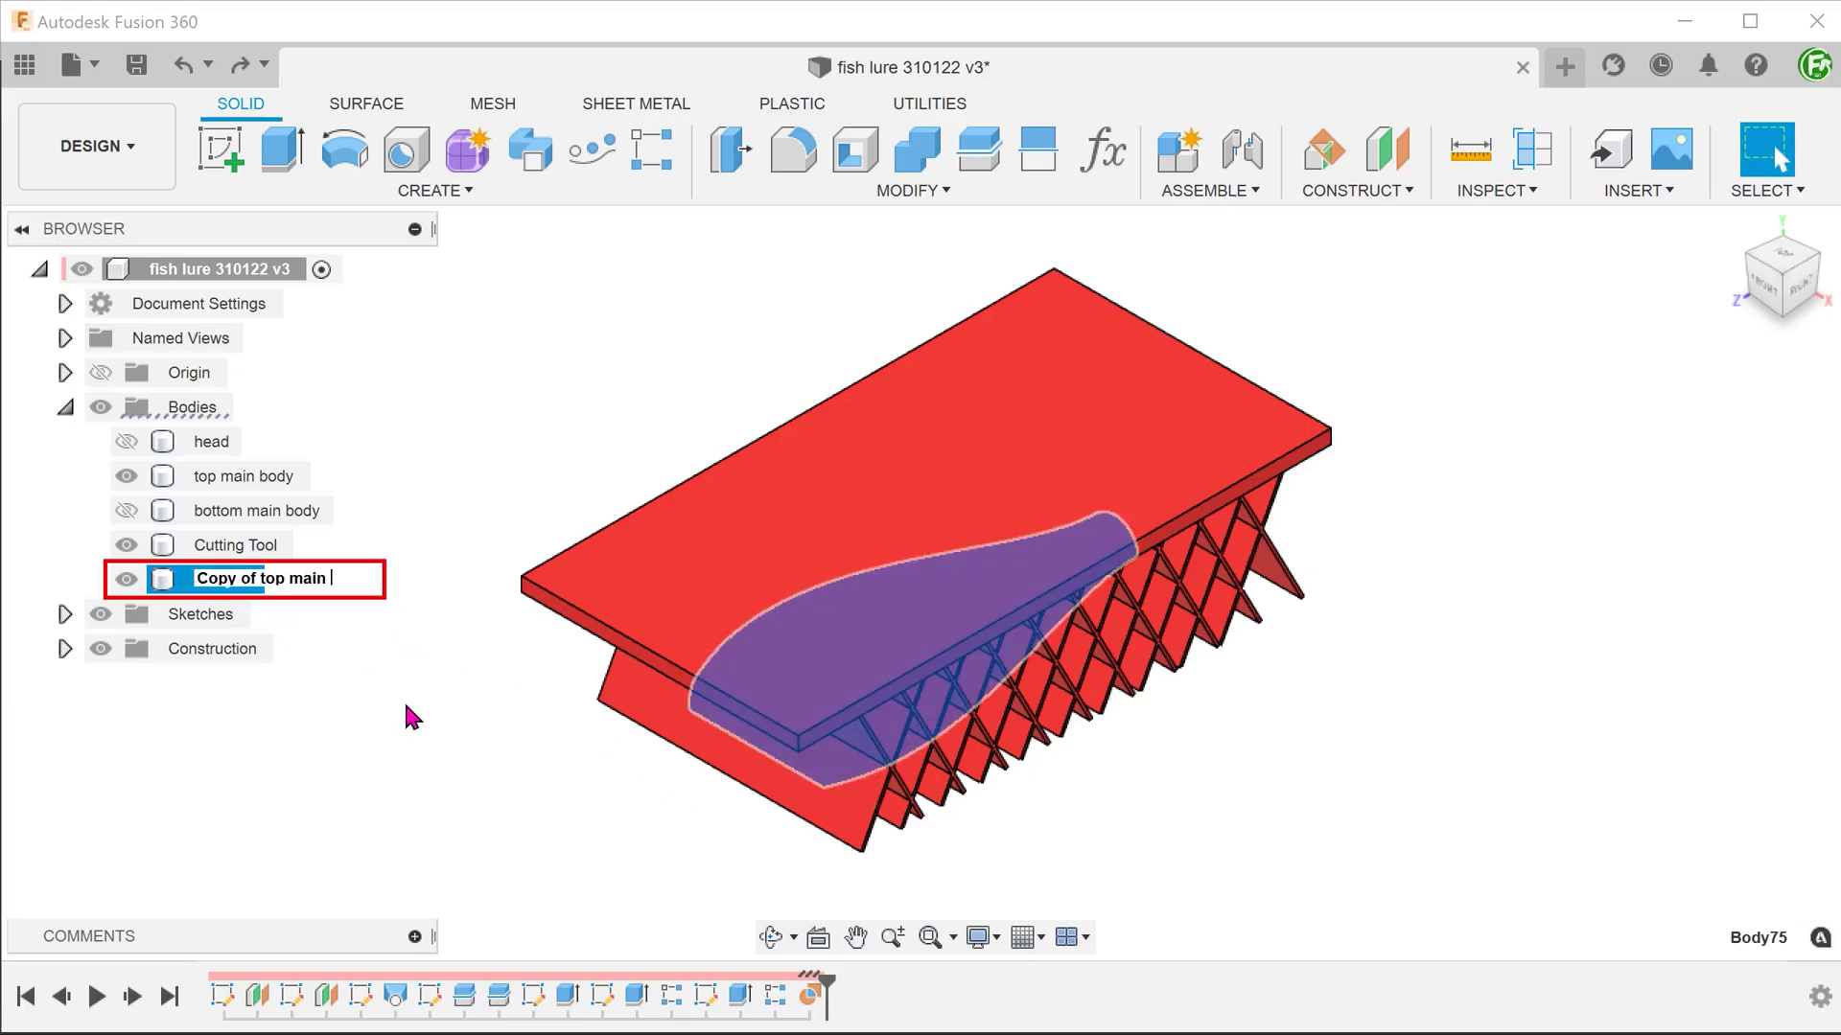
text(body)
key(Return)
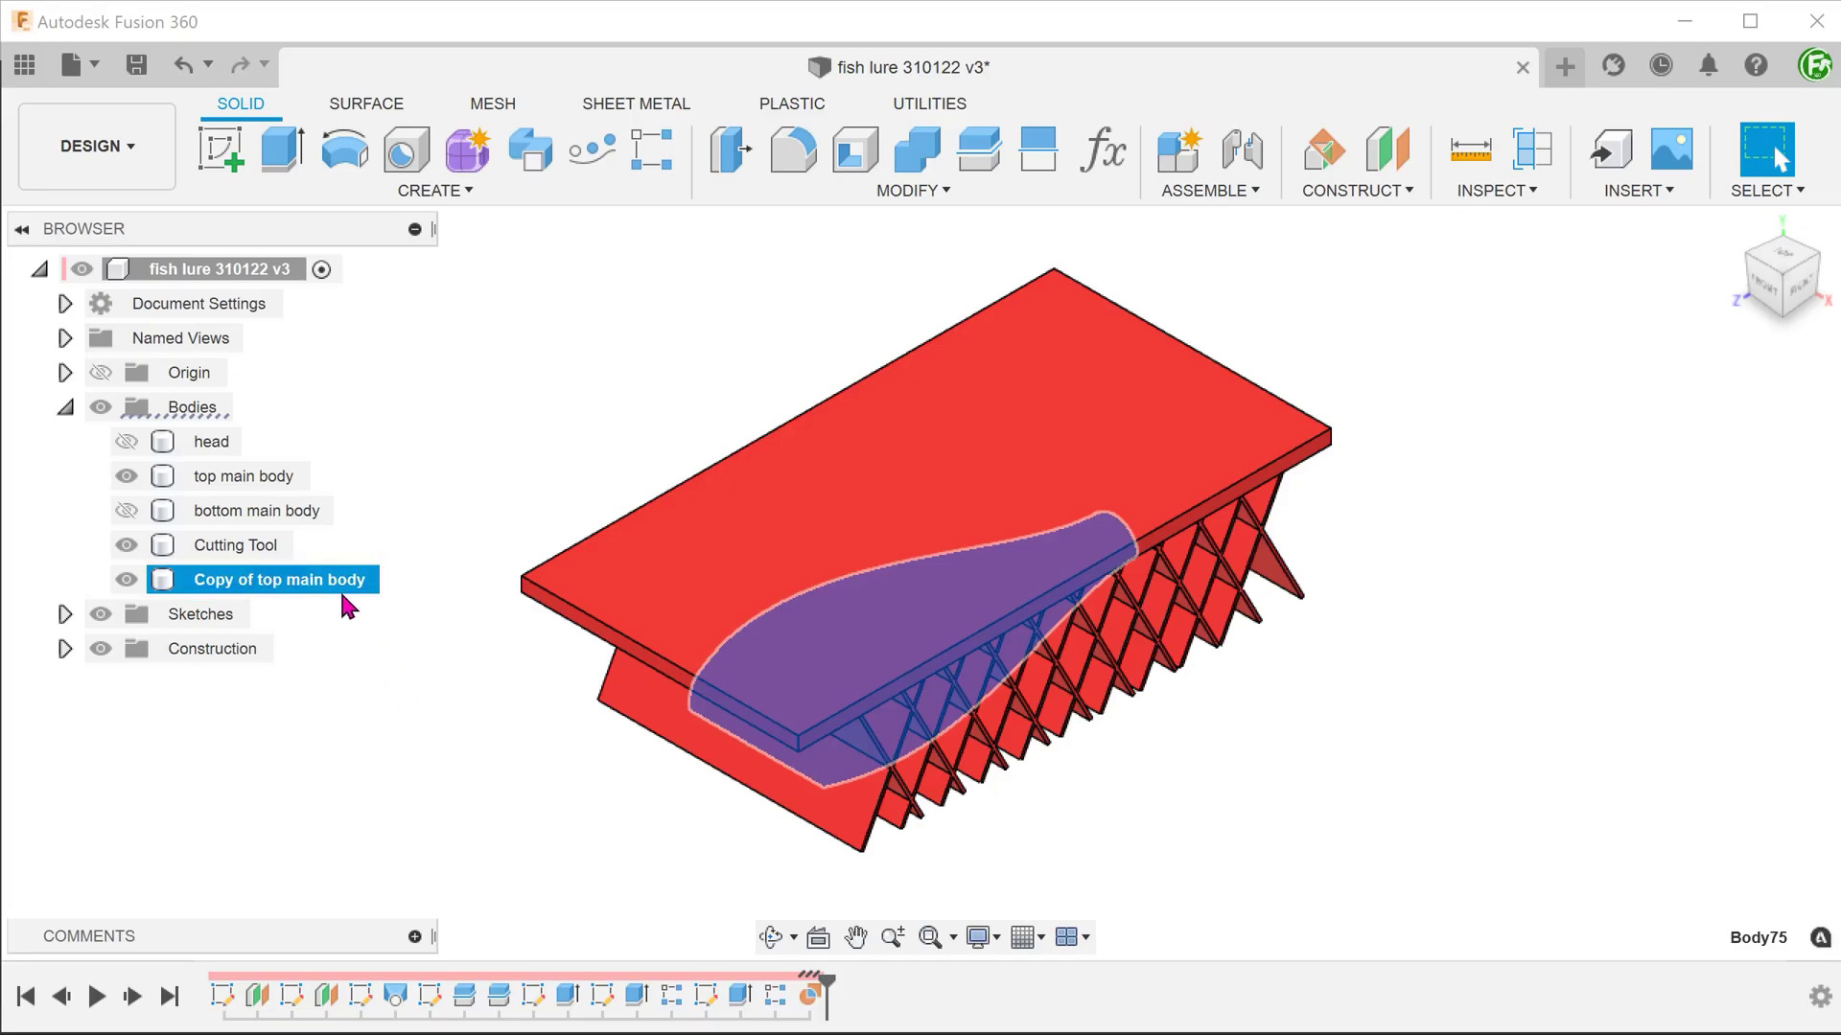
Step: Hide the original top main body, leaving its copy and the Cutting Tool shown
ctrl+click(129, 479)
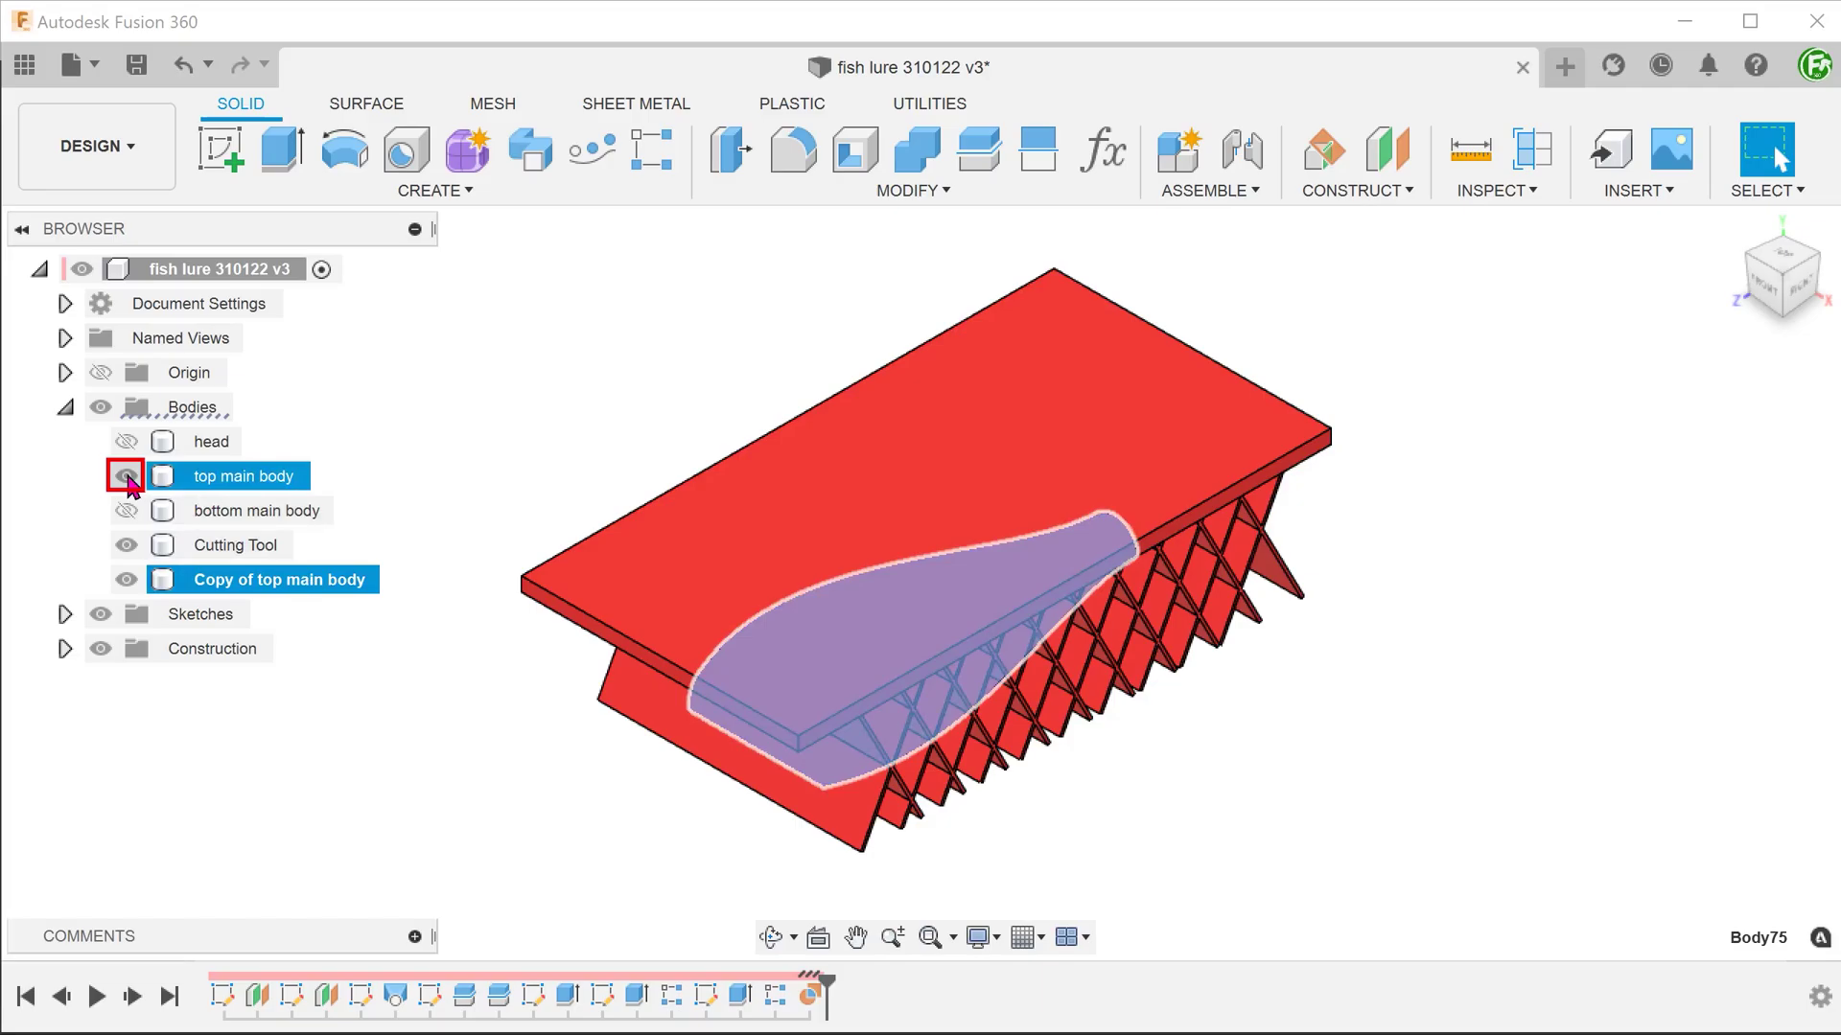
click(127, 476)
click(428, 660)
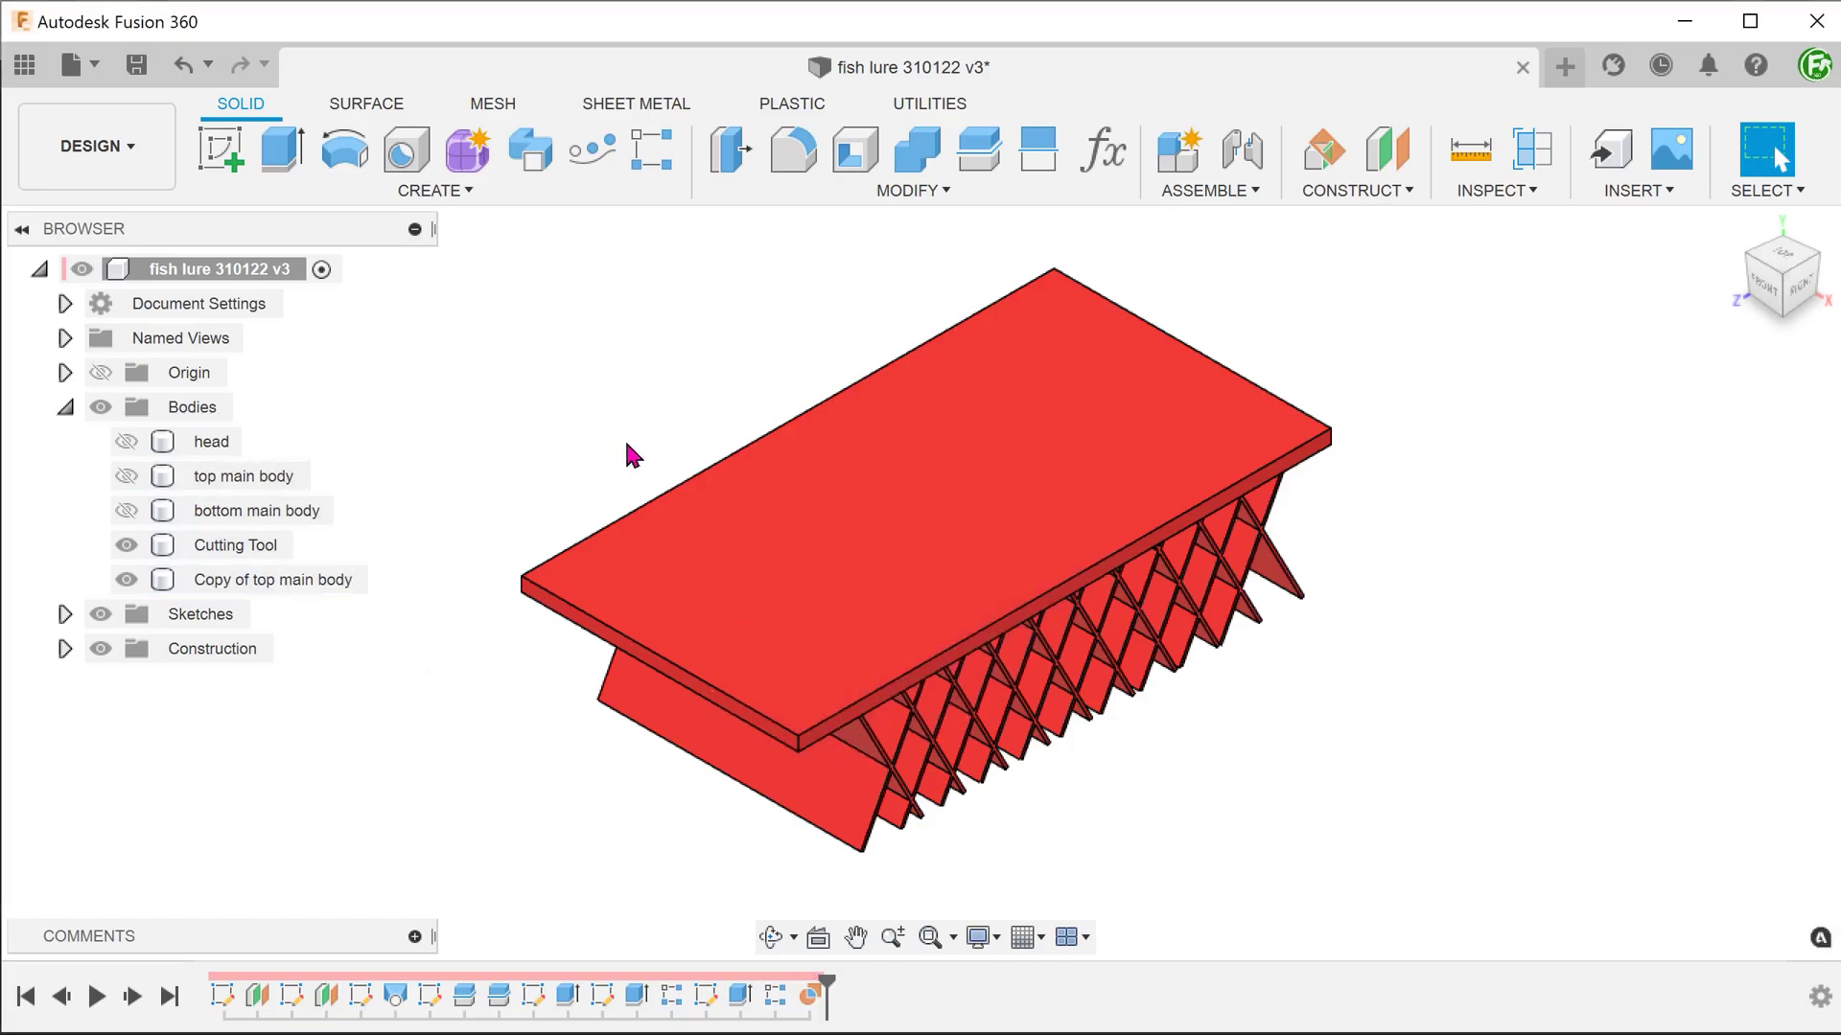
Step: Offset the curved outer face of the top main body's copy by -1 mm with Offset Face
click(796, 190)
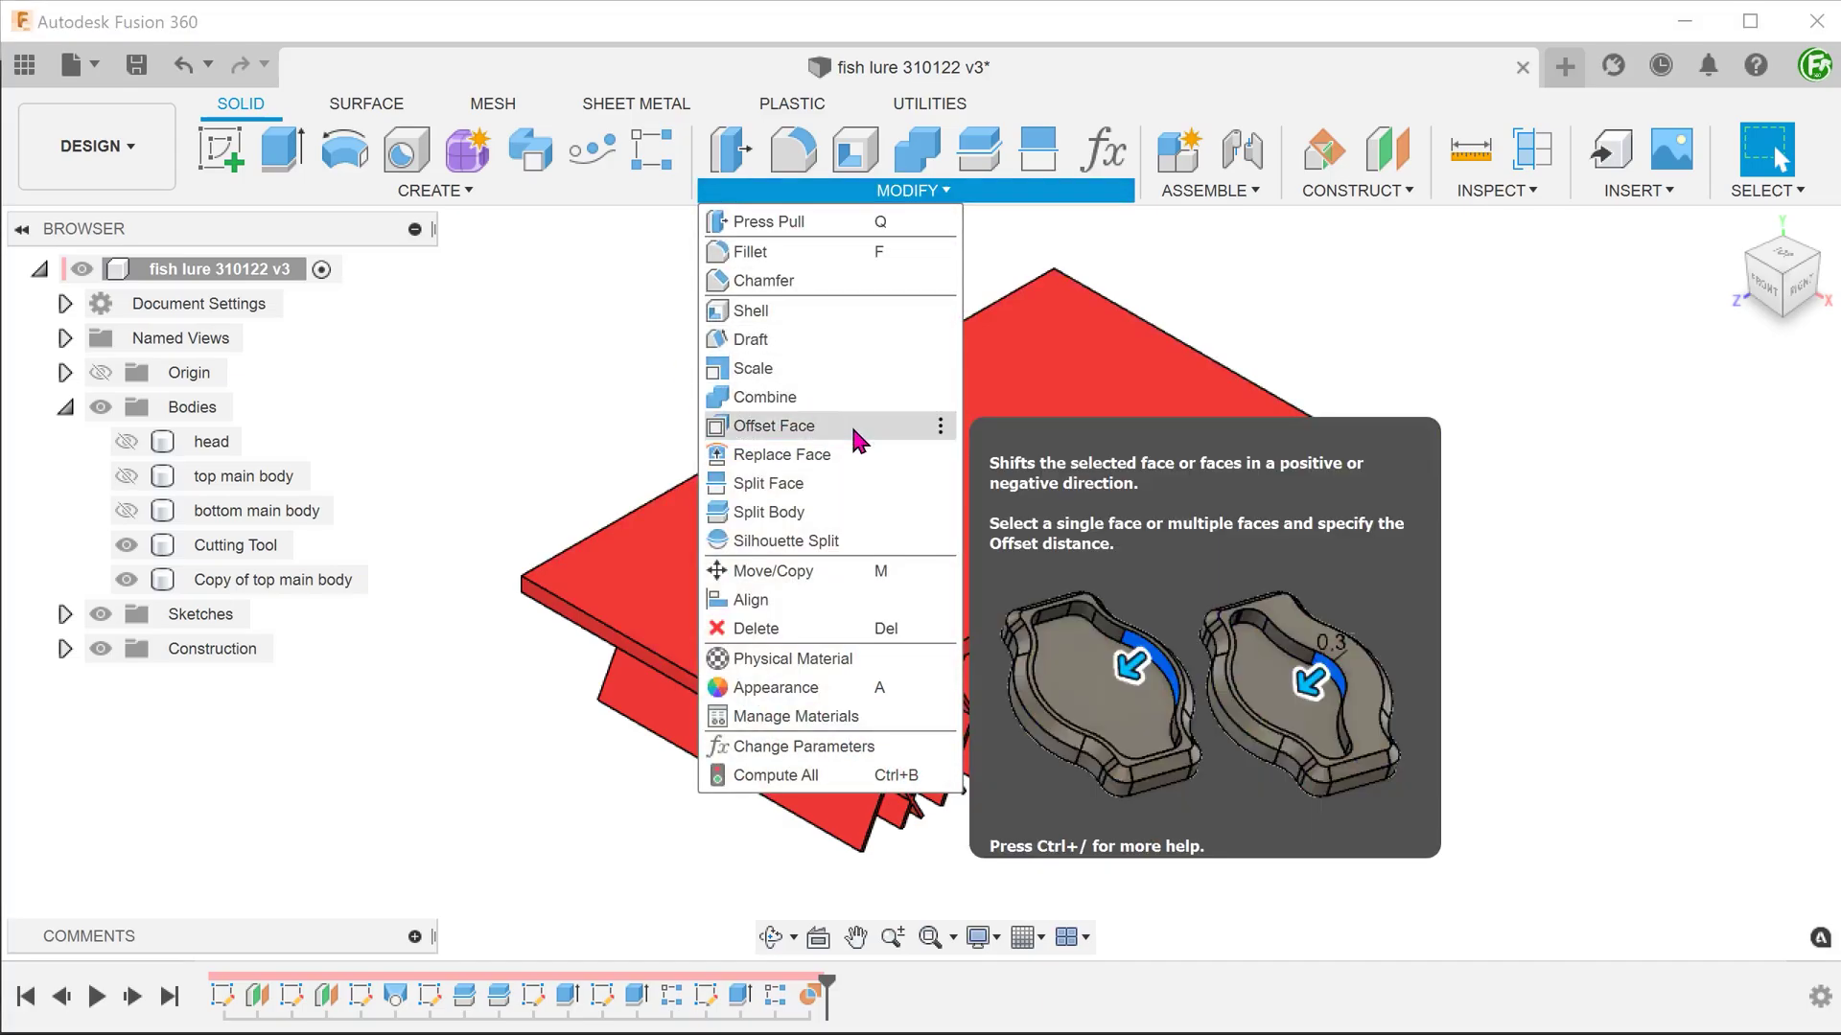
click(856, 427)
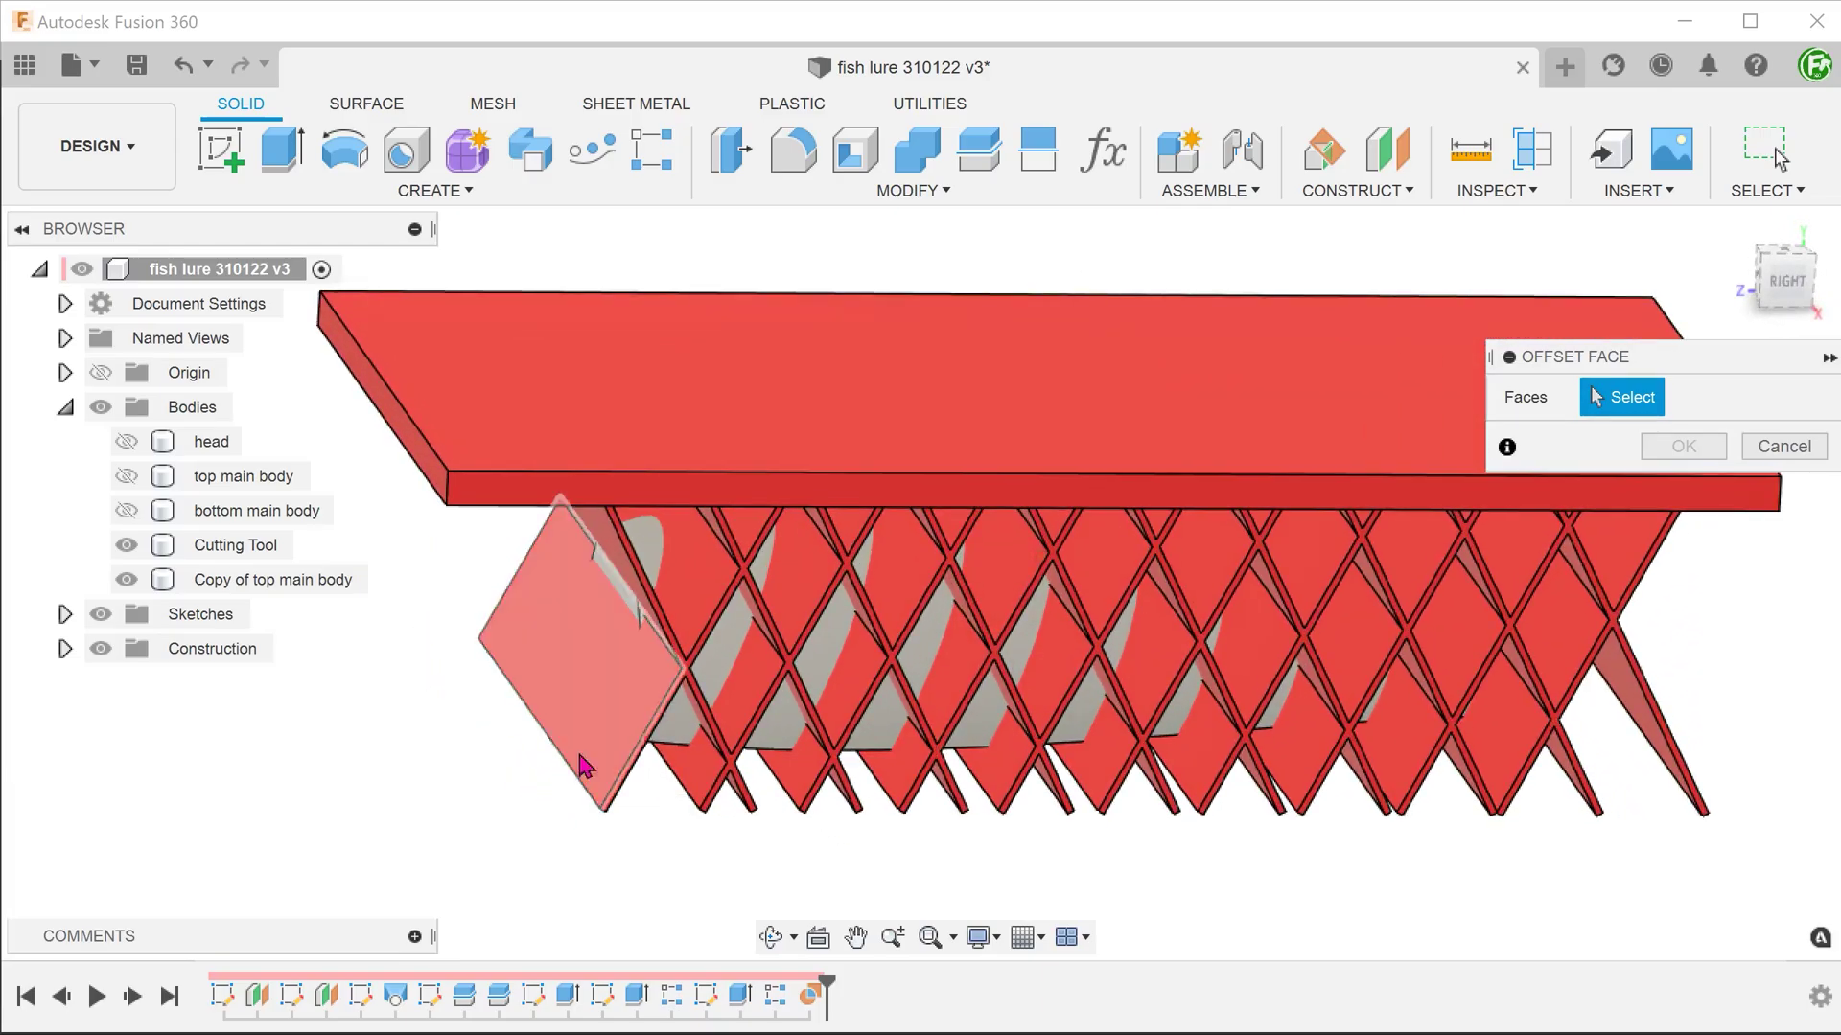
click(718, 655)
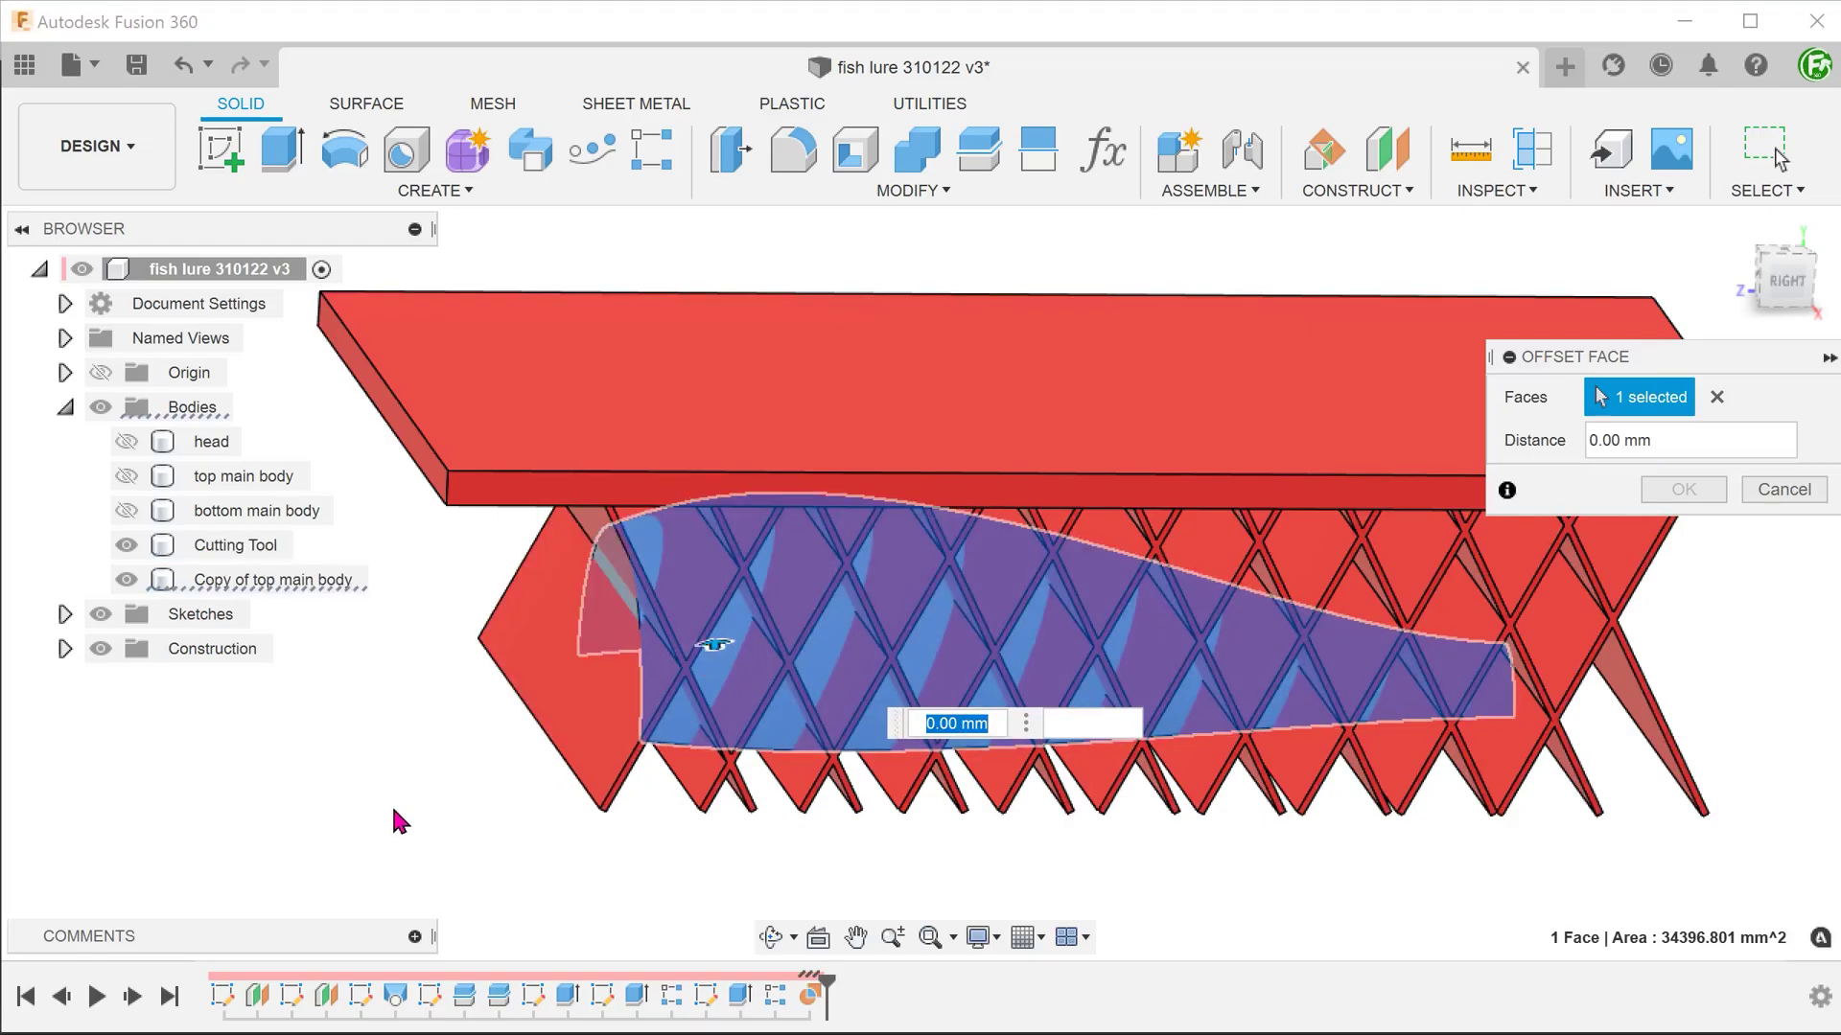
text(-1)
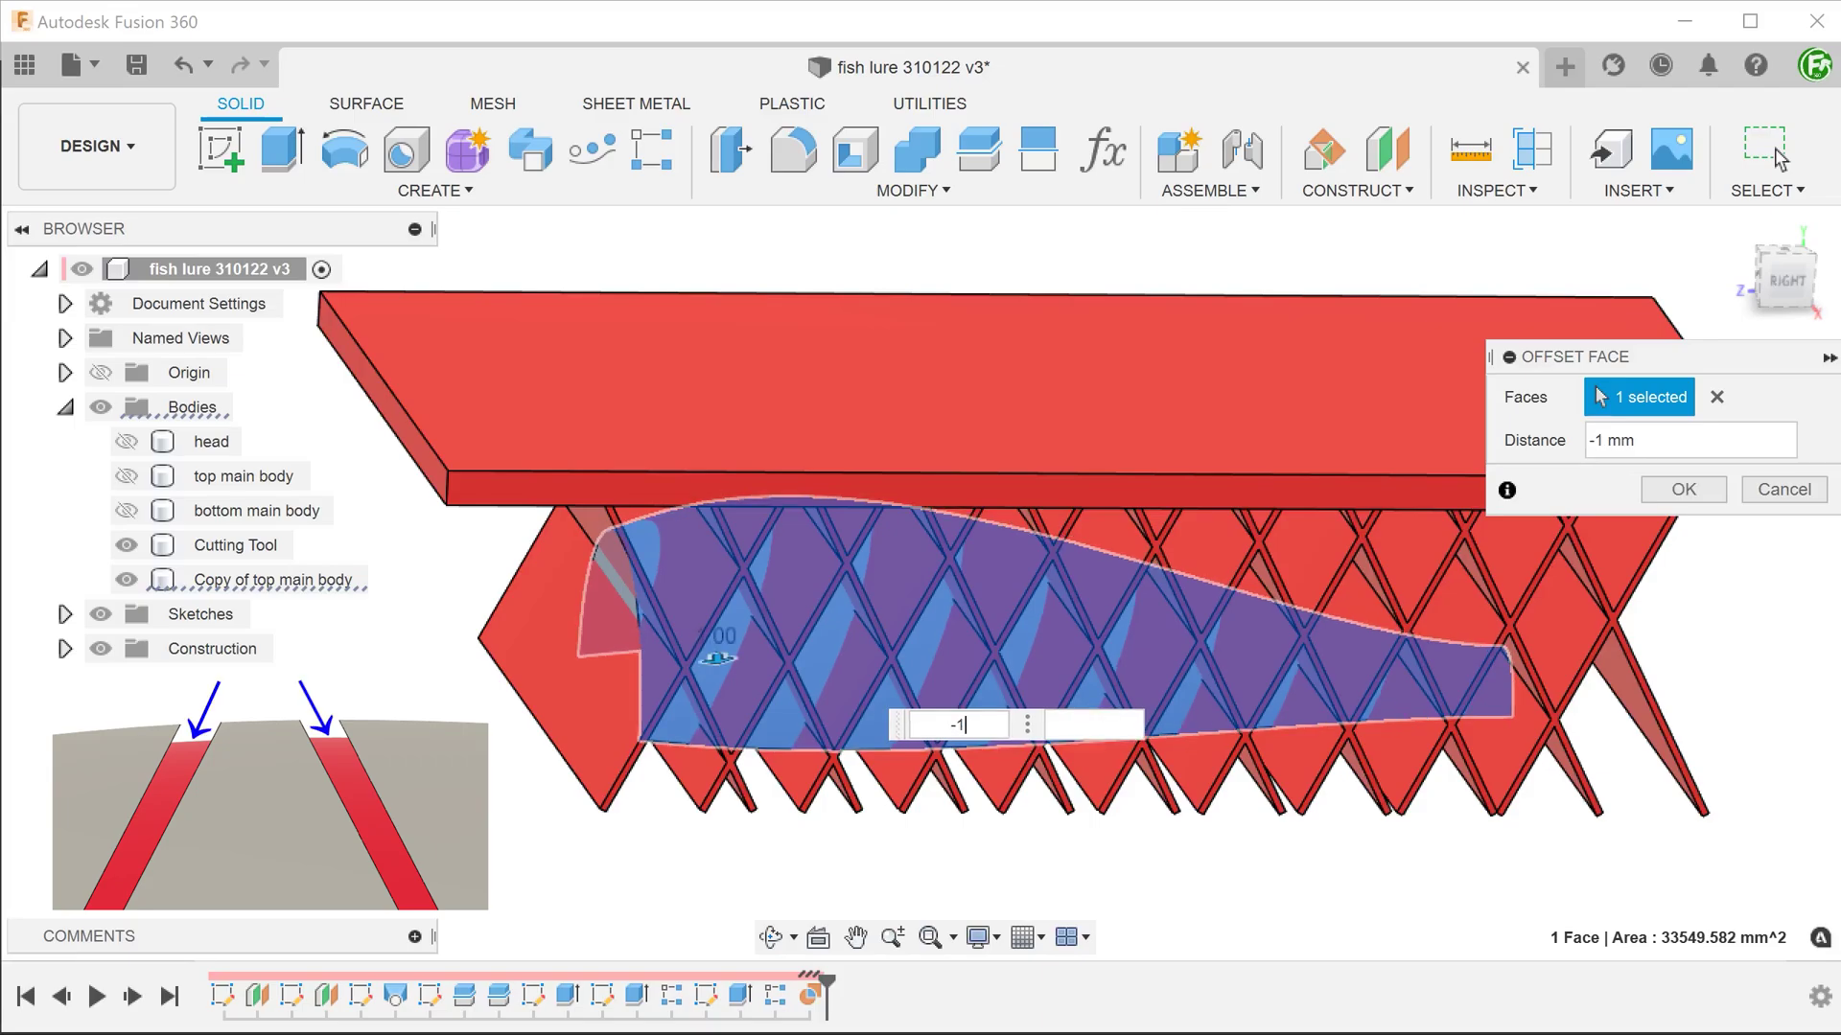
click(1684, 489)
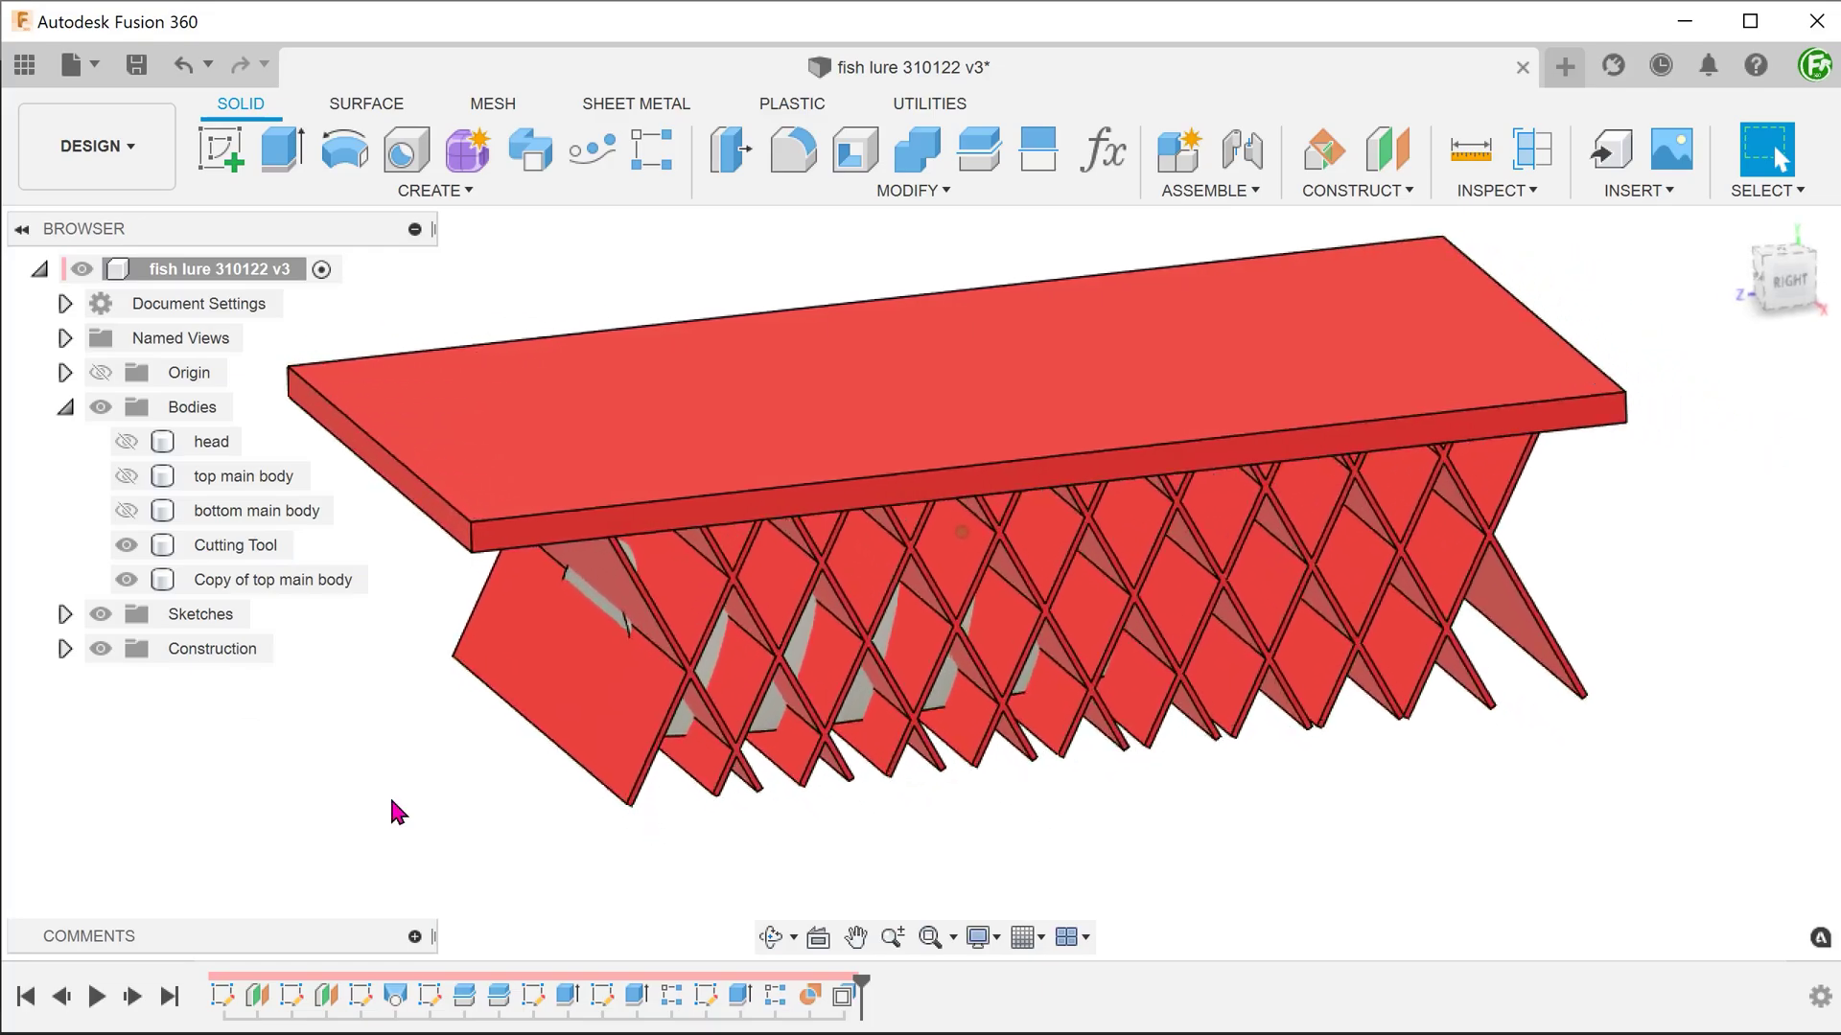
Step: Cut the copy of the top main body out of the Cutting Tool with Combine, with Keep Tools off
key(Home)
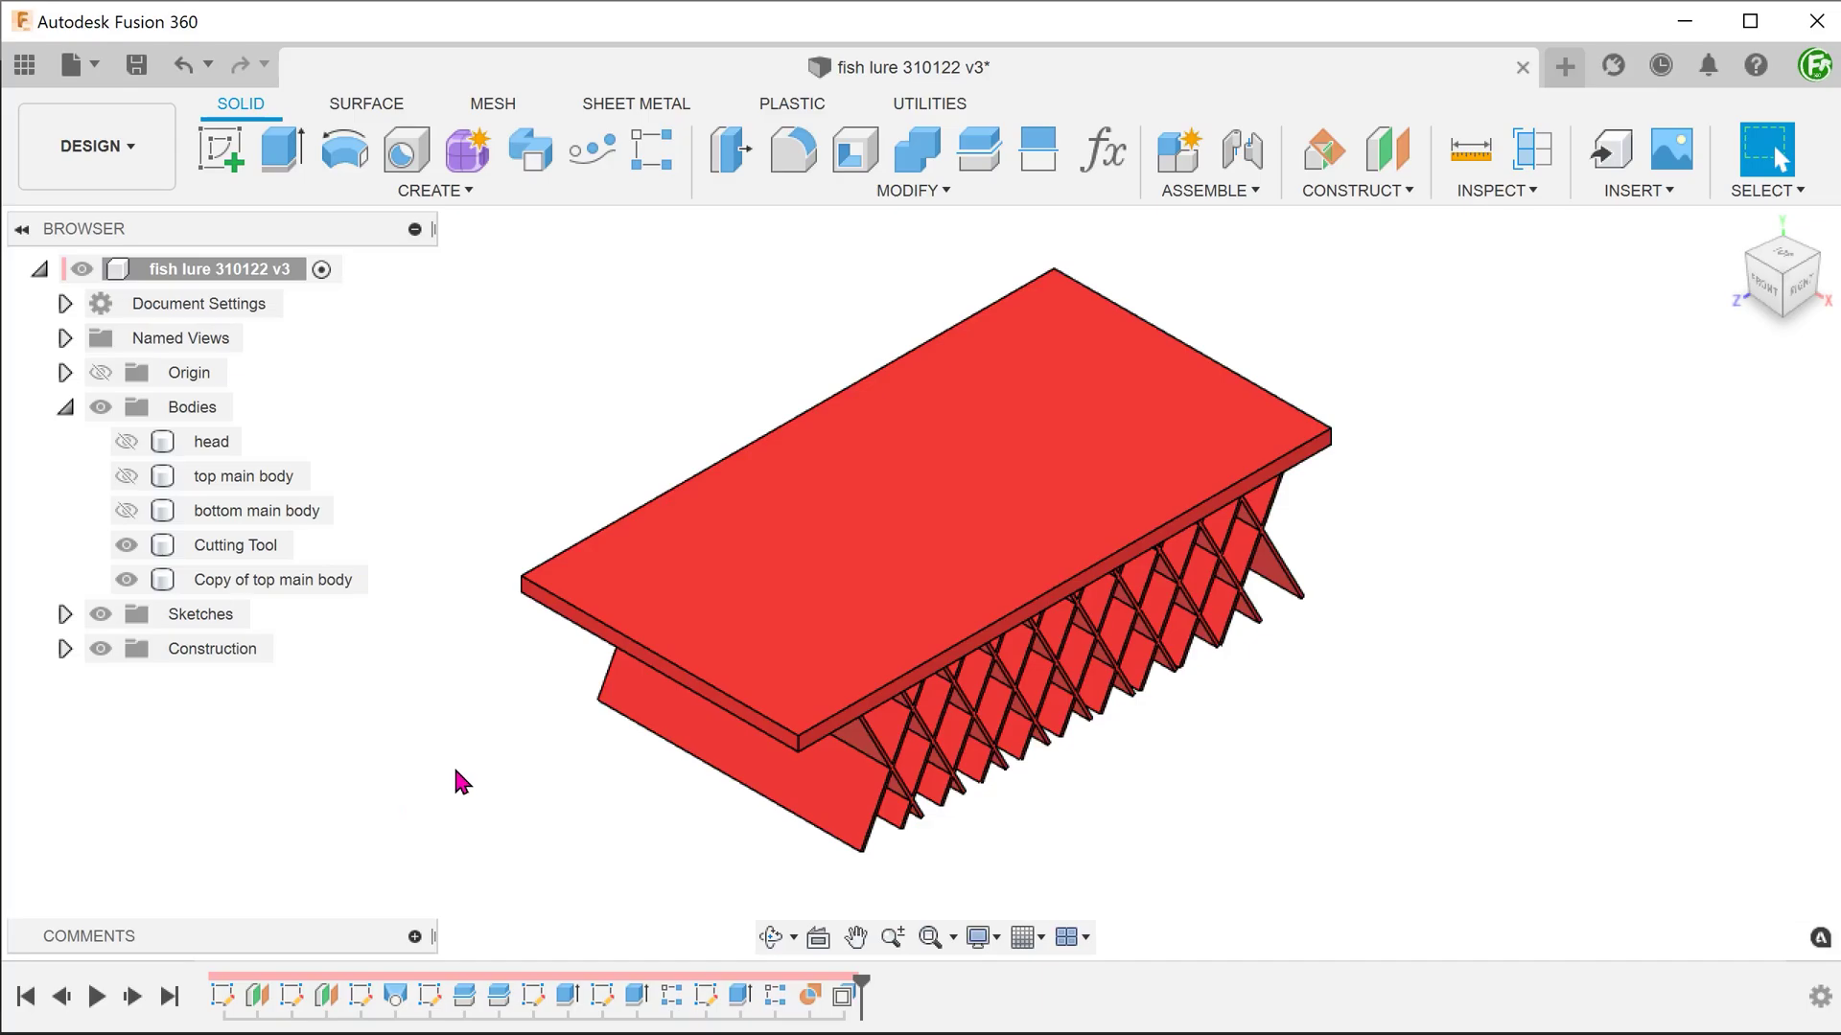
click(767, 190)
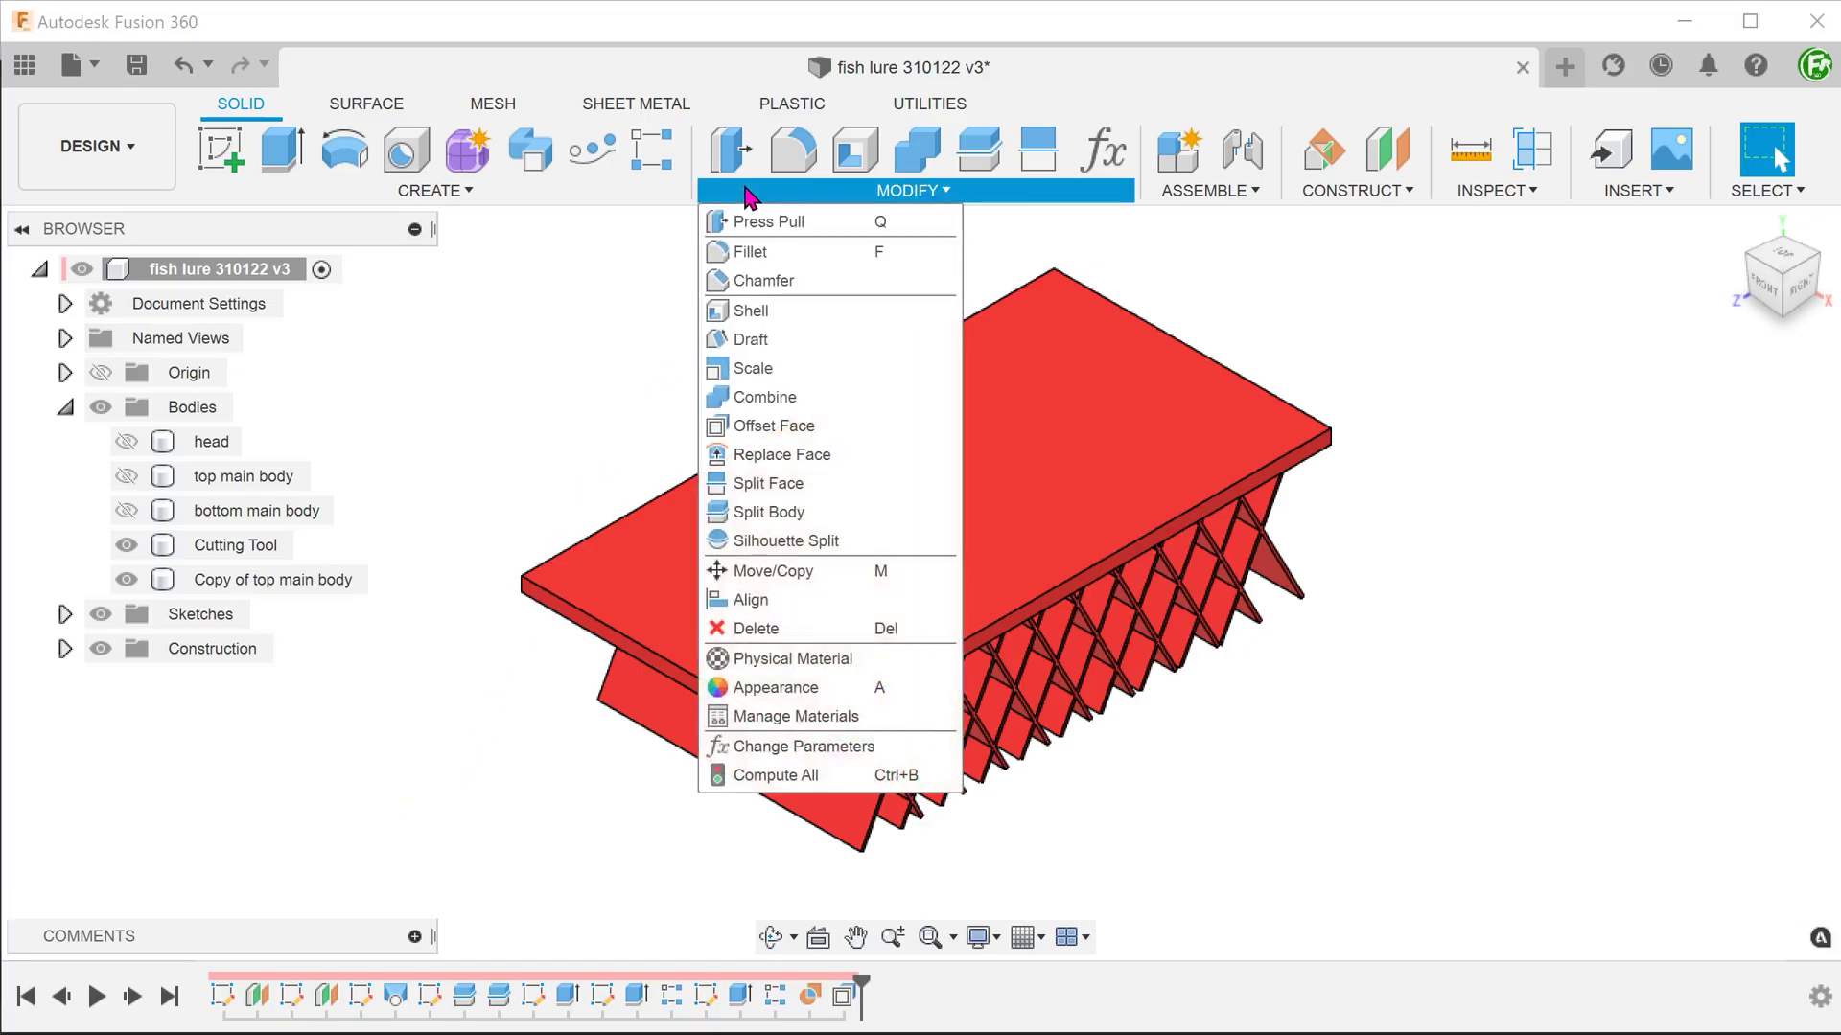
click(850, 398)
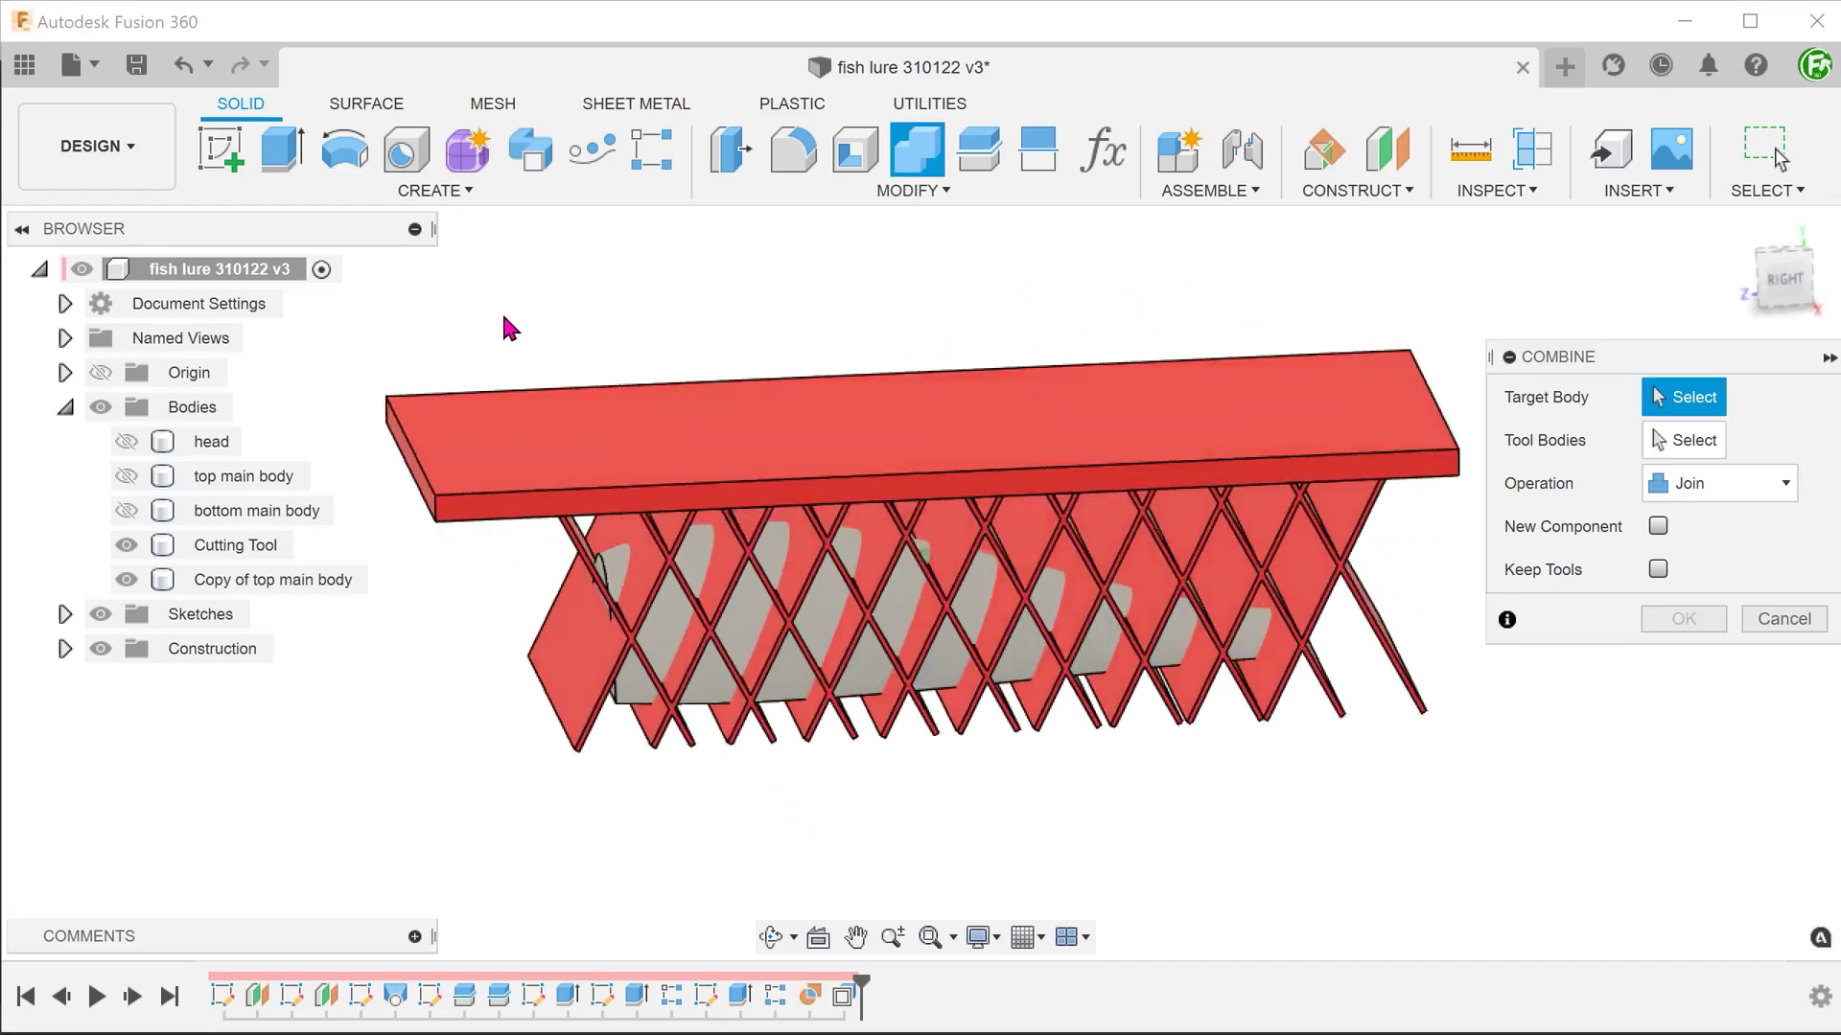
click(697, 418)
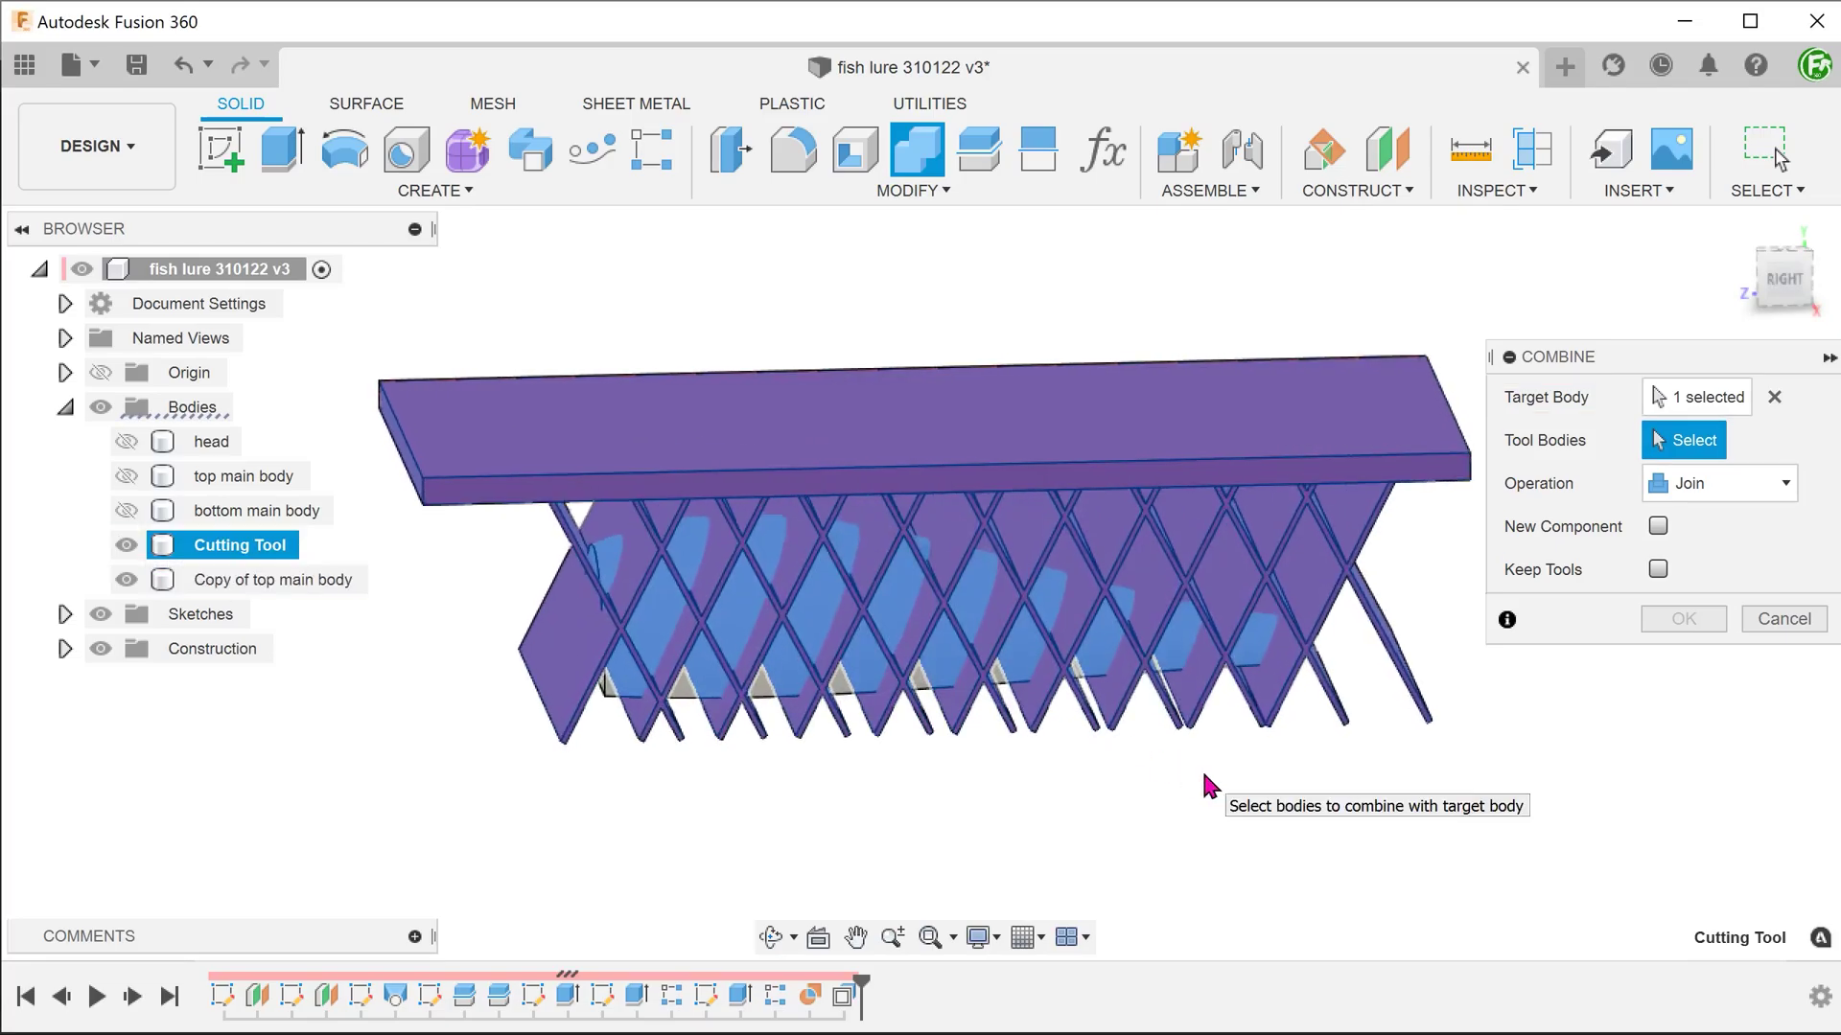
scroll(1188, 772, up, 3)
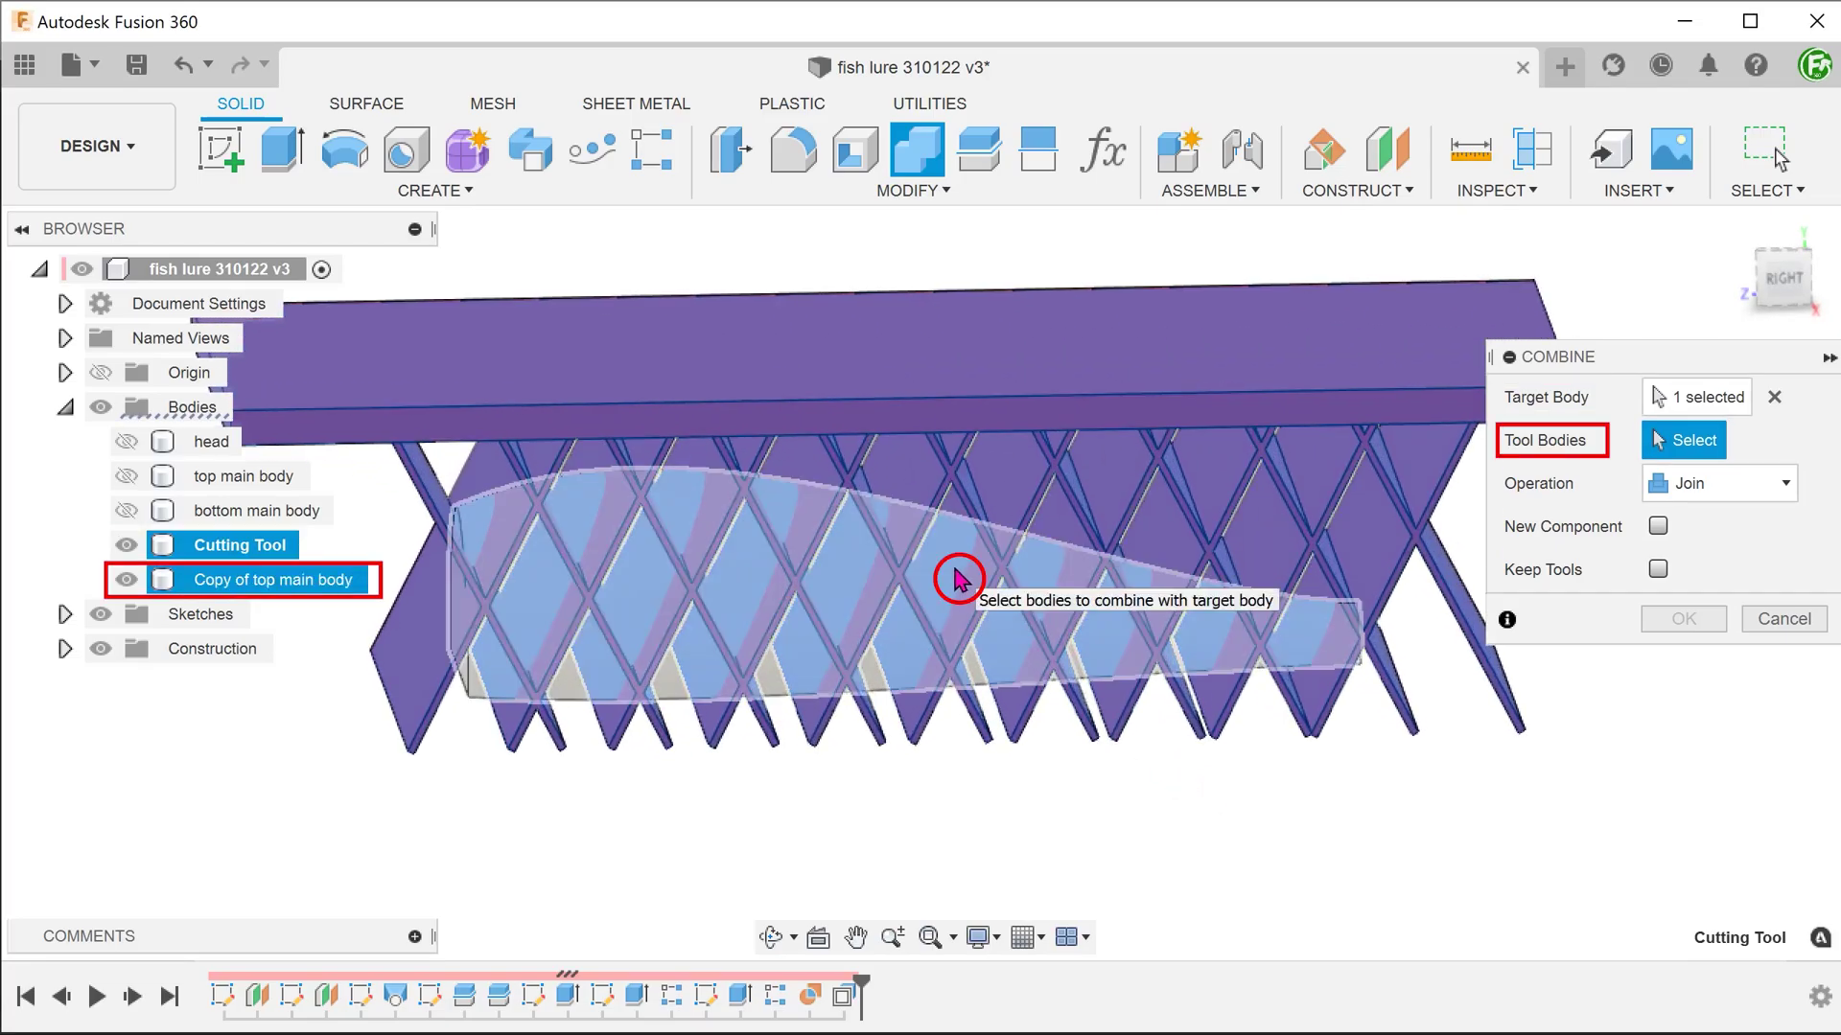
click(956, 570)
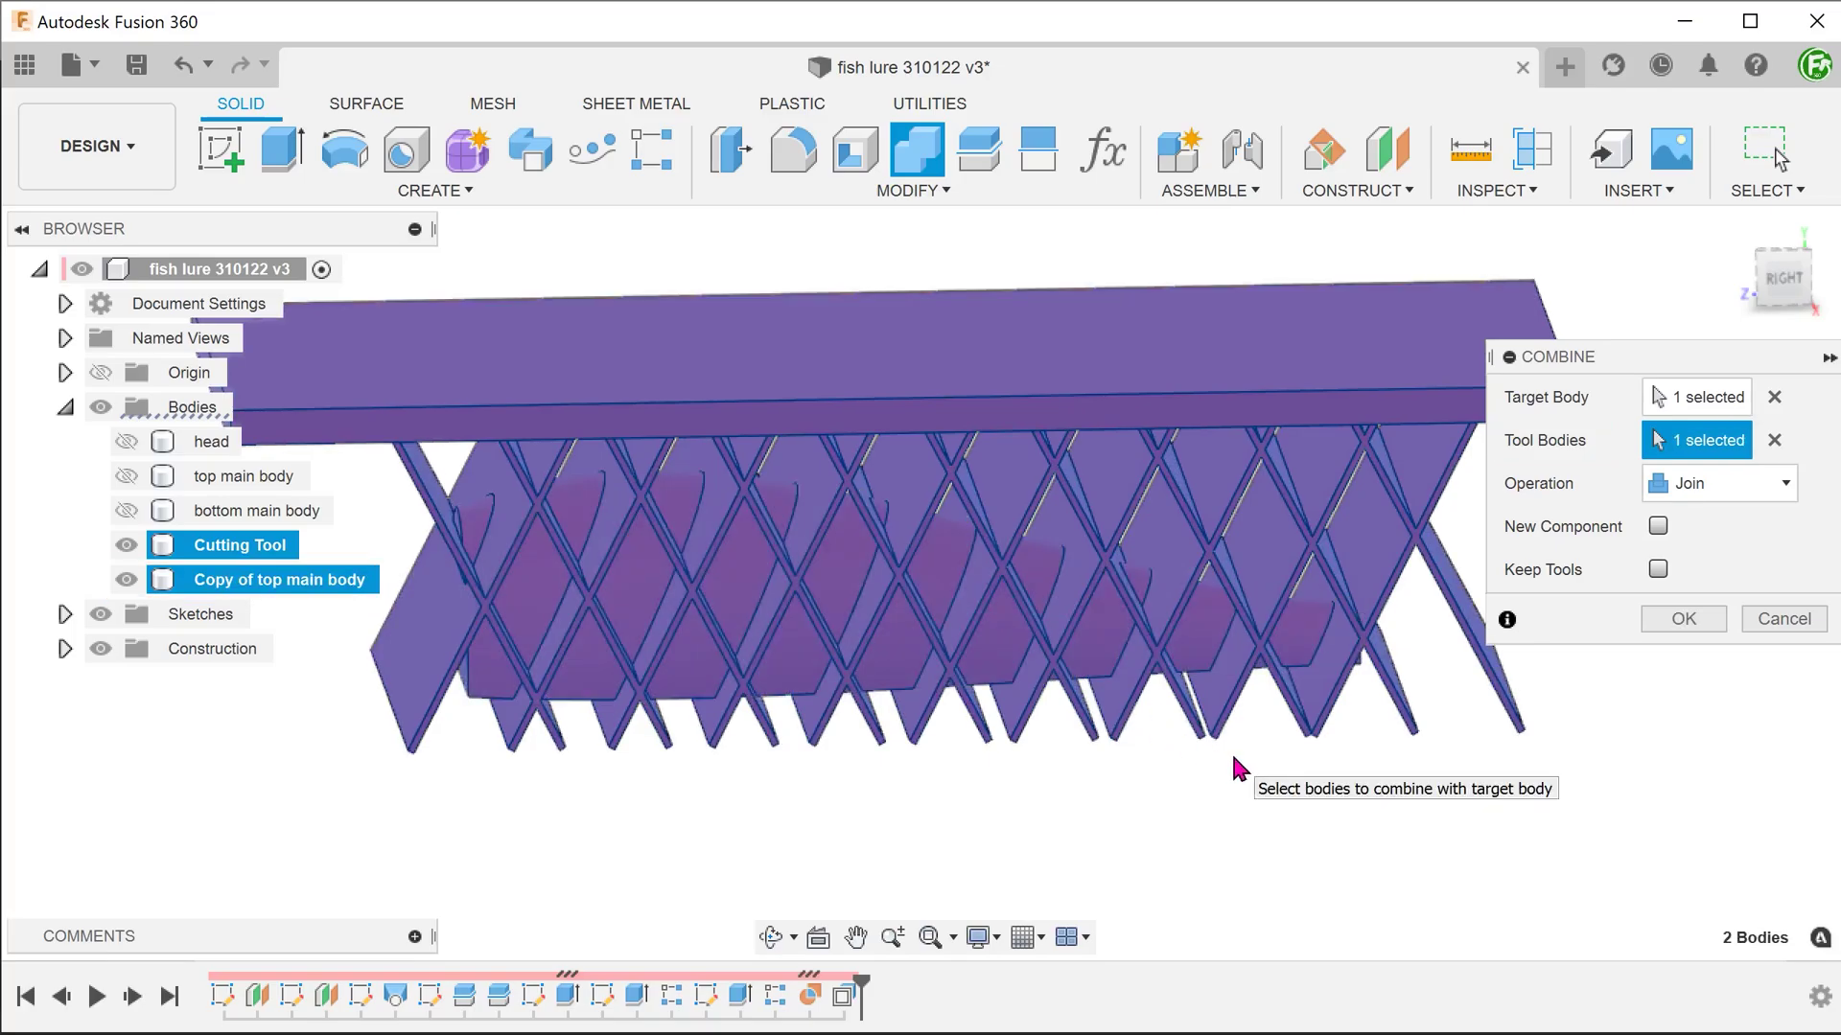
click(1693, 485)
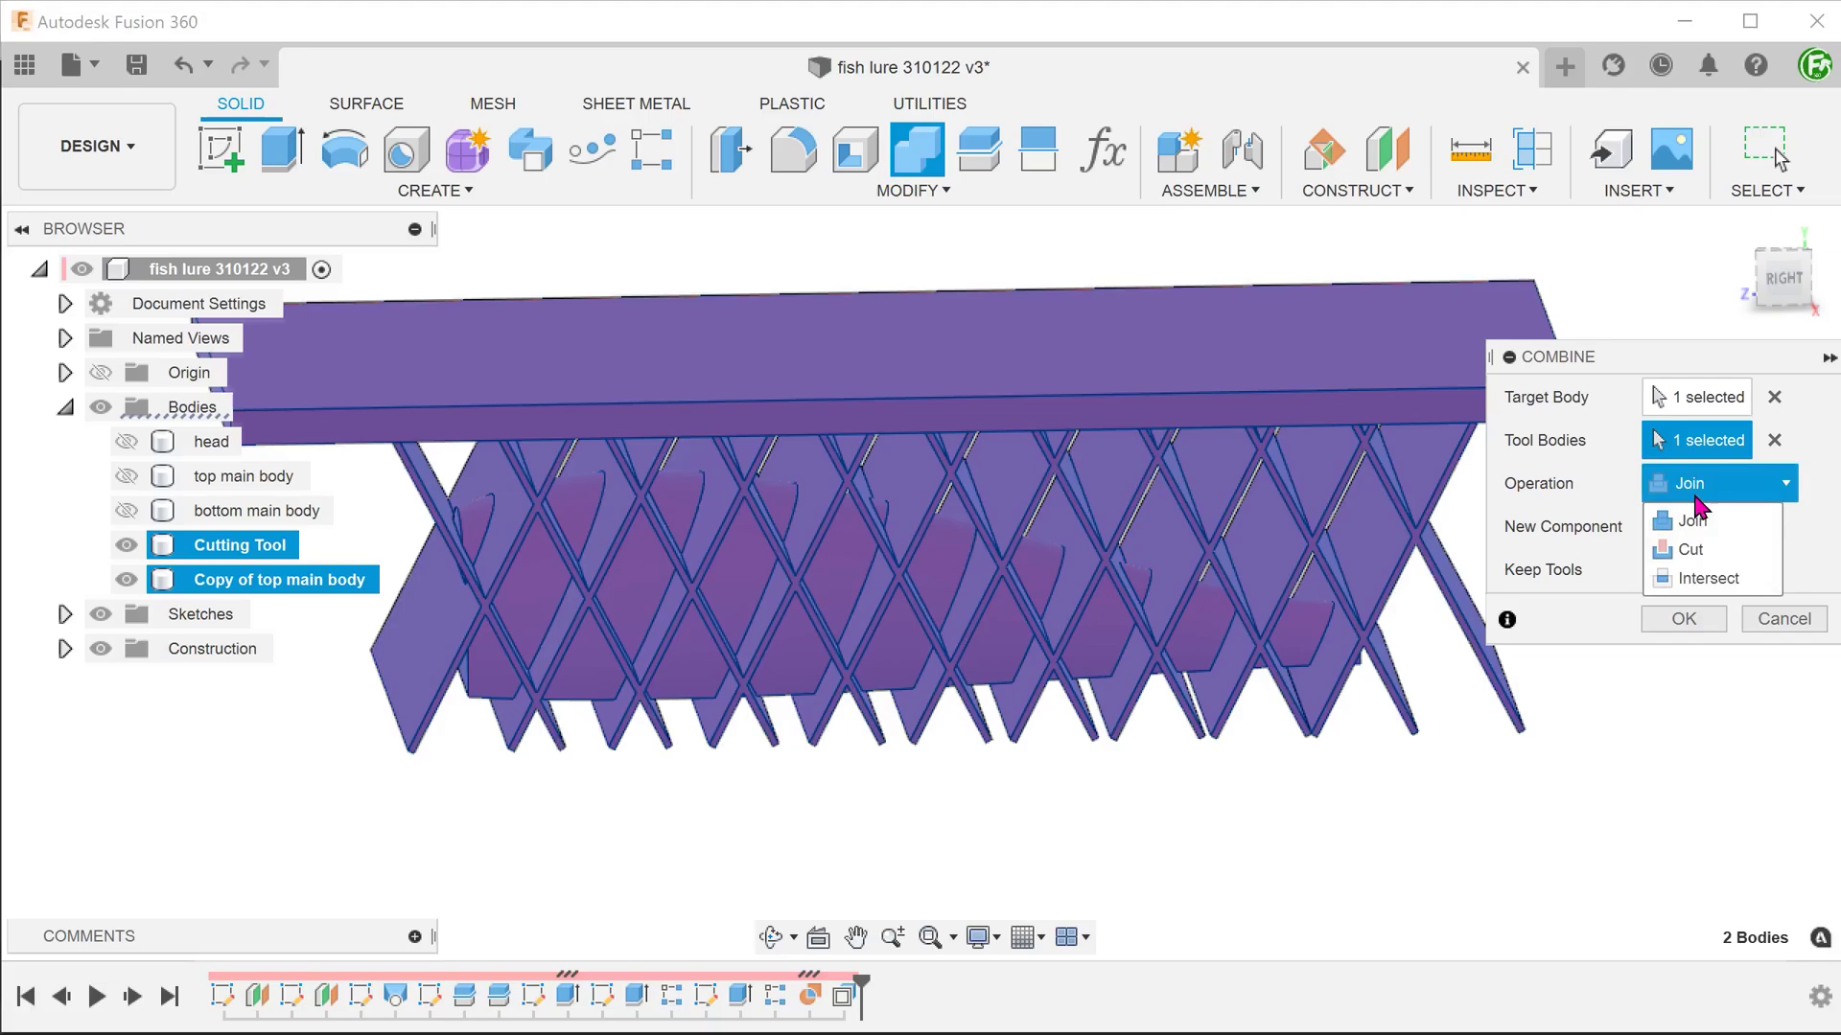
click(1730, 551)
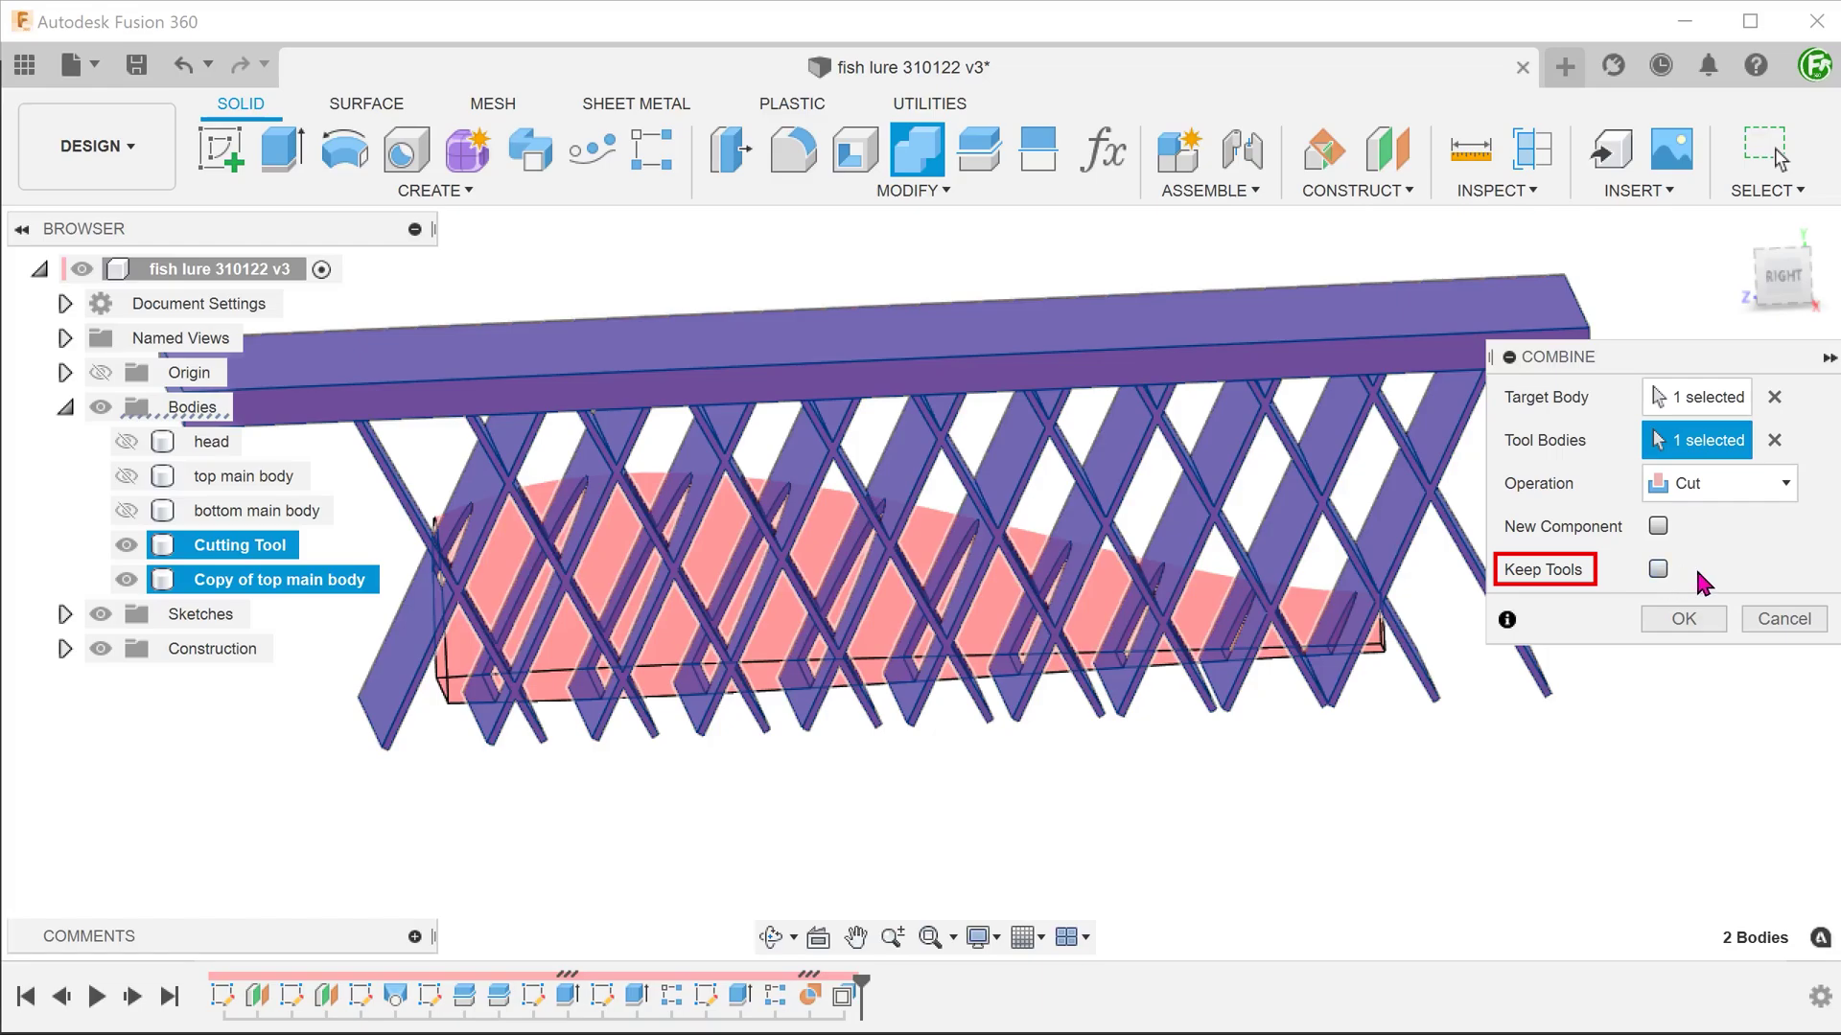
click(1685, 620)
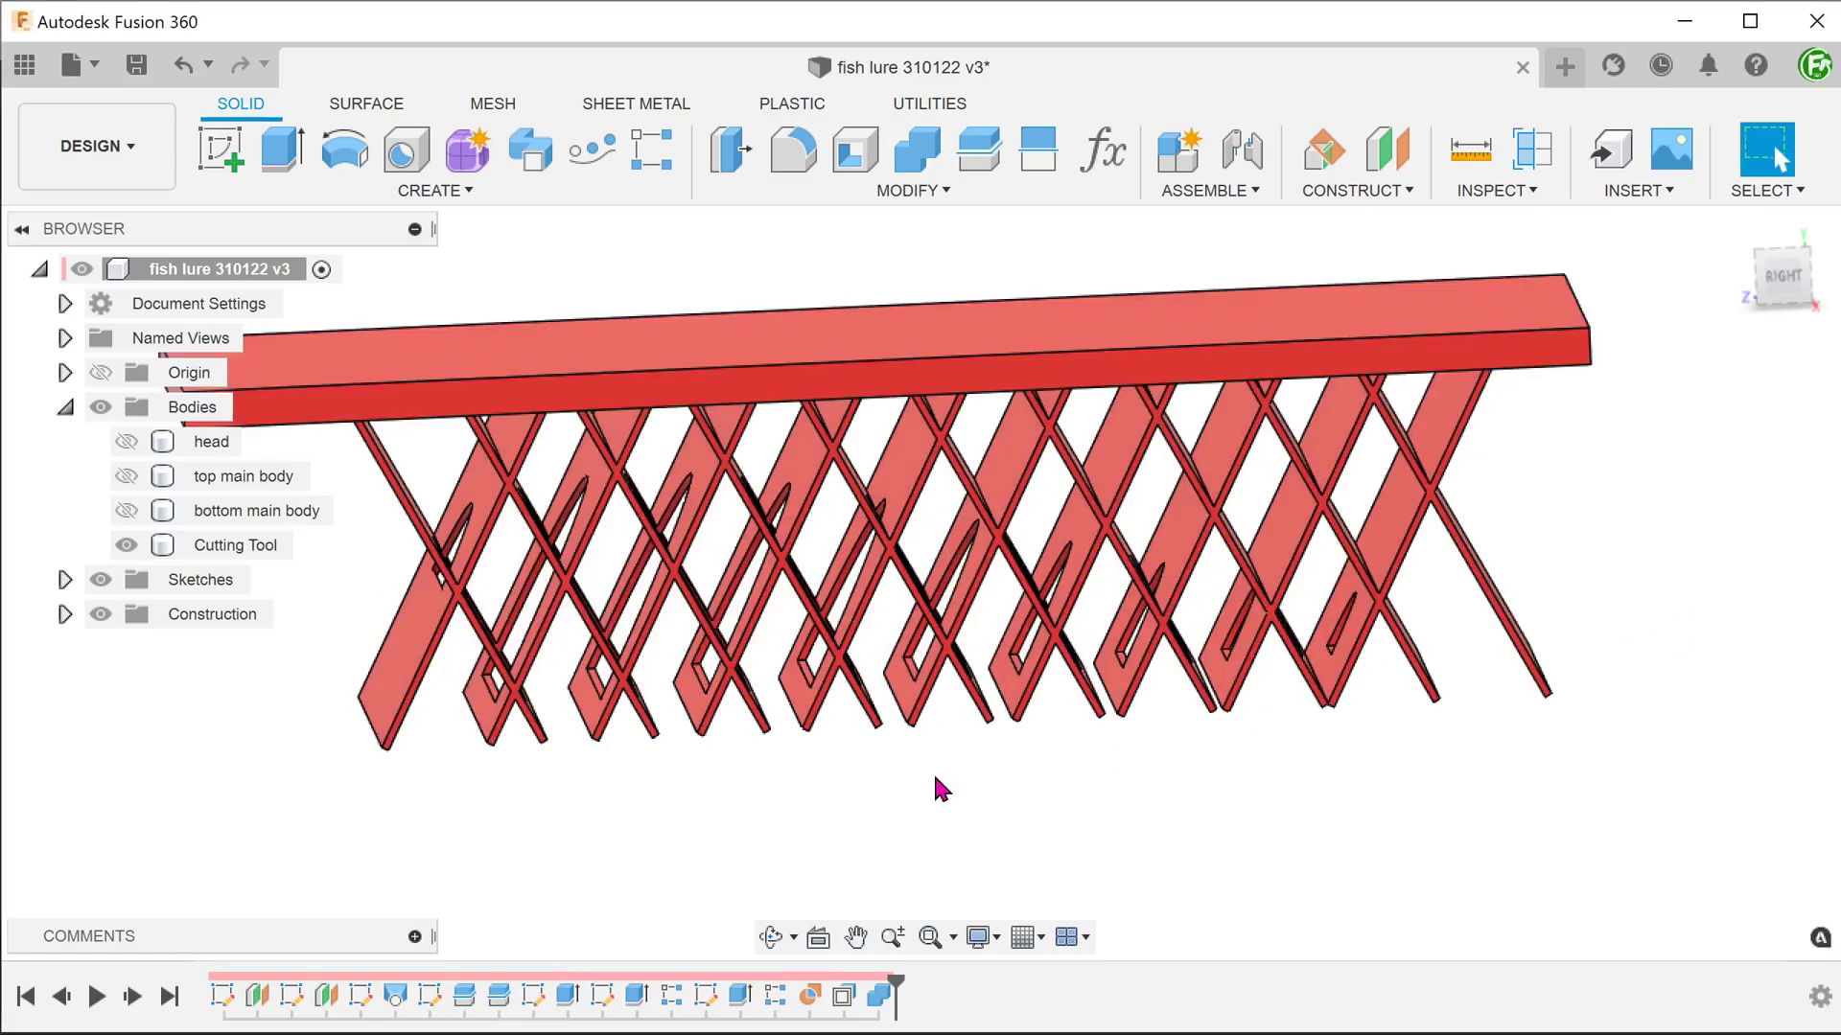
Step: Show the original top main body inside the hollowed Cutting Tool
mouse_move(863, 789)
shift+middle_down()
mouse_move(787, 803)
mouse_move(862, 815)
shift+middle_up()
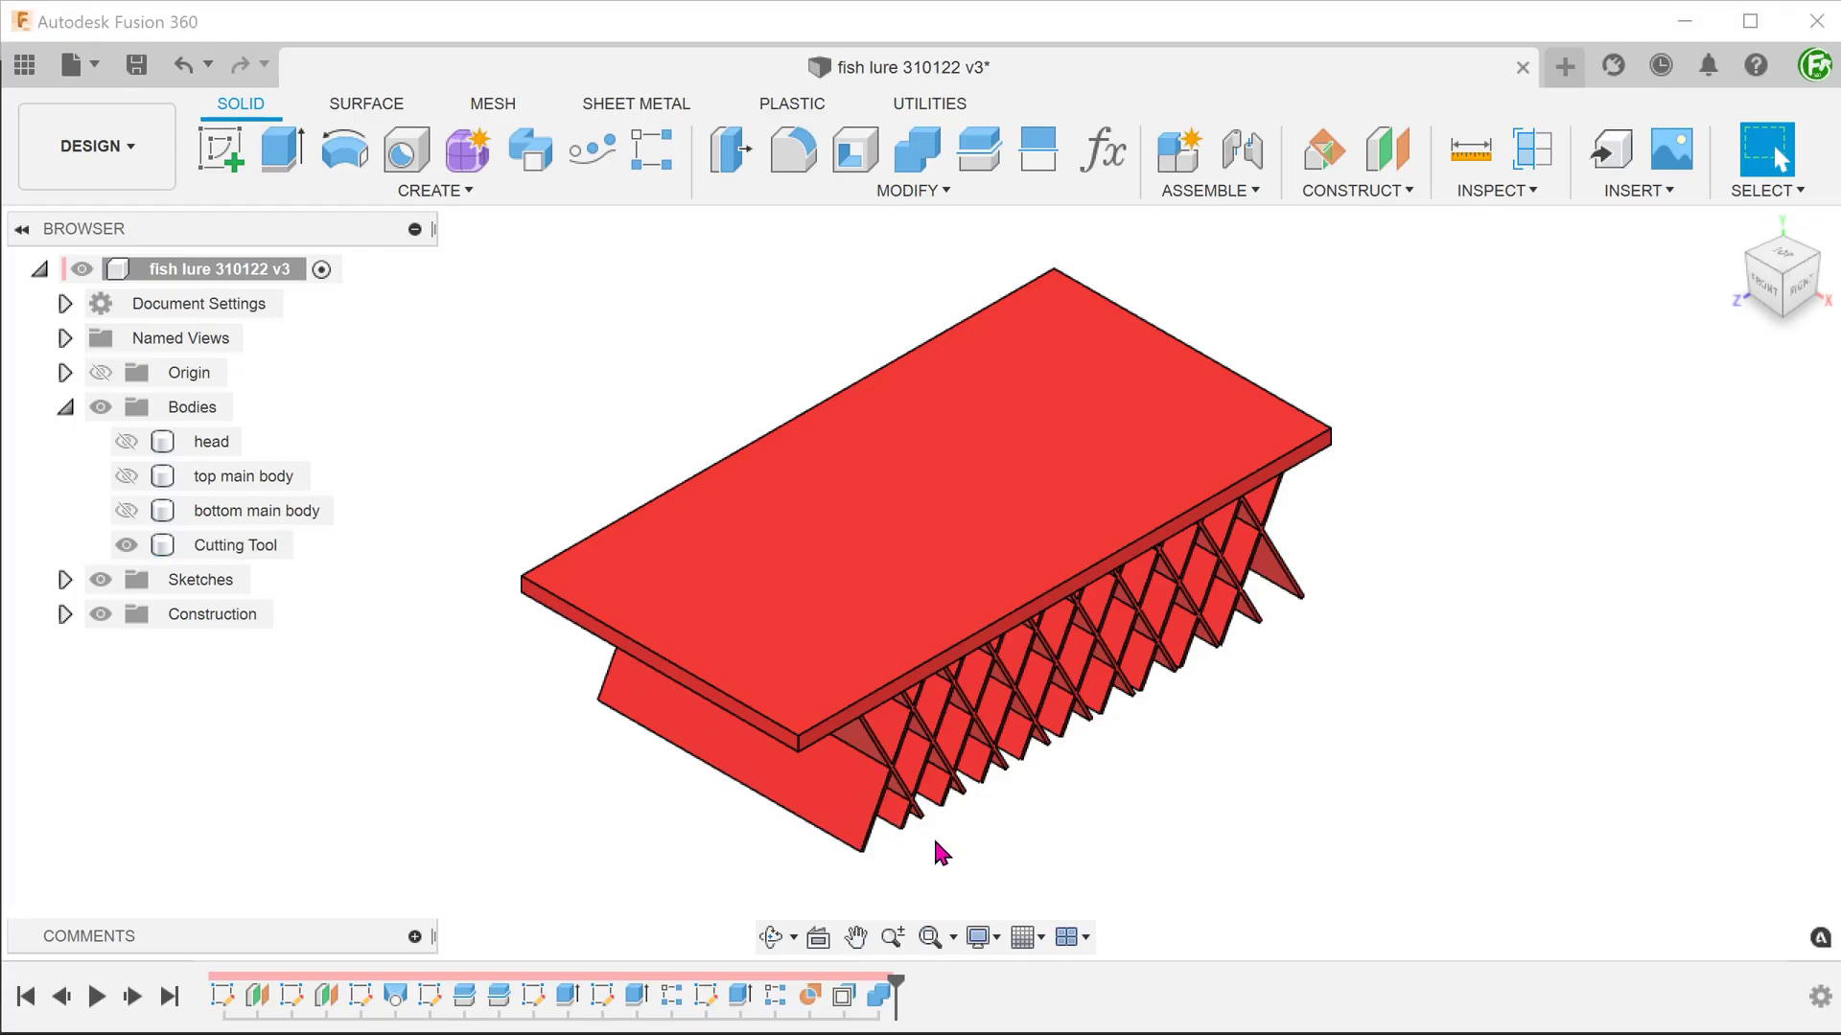
click(127, 479)
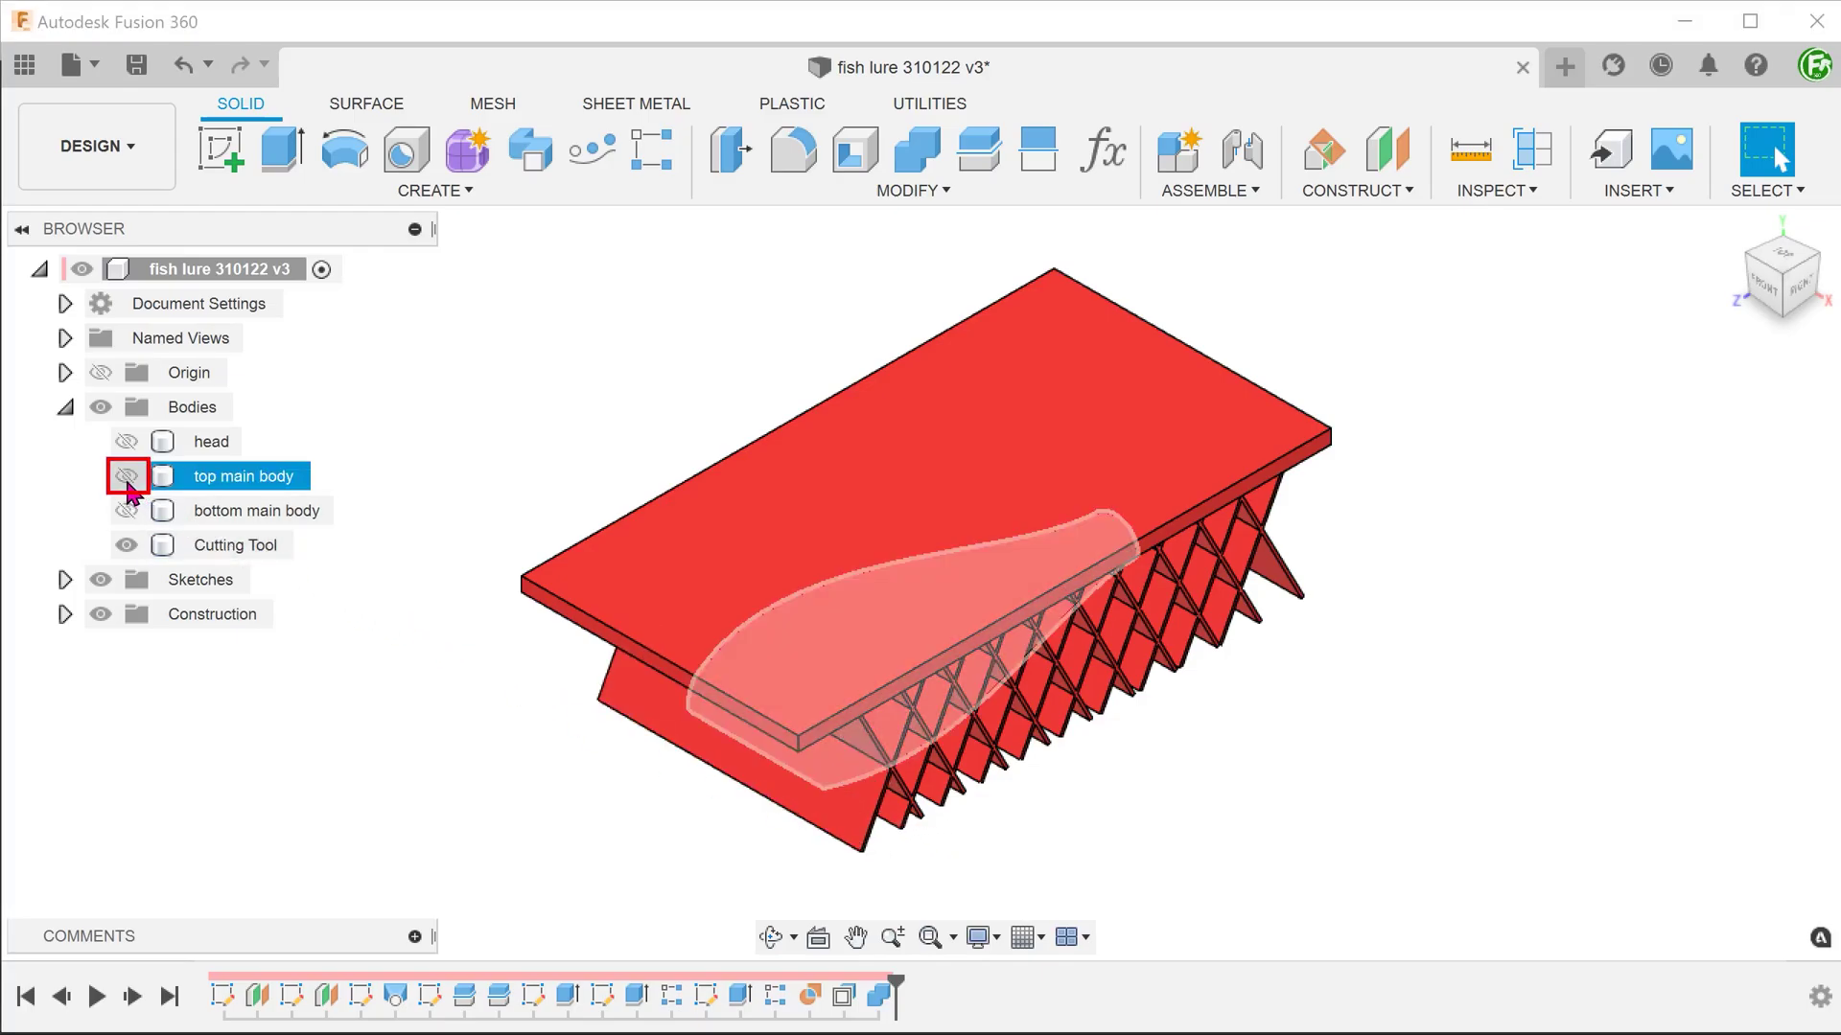
click(128, 476)
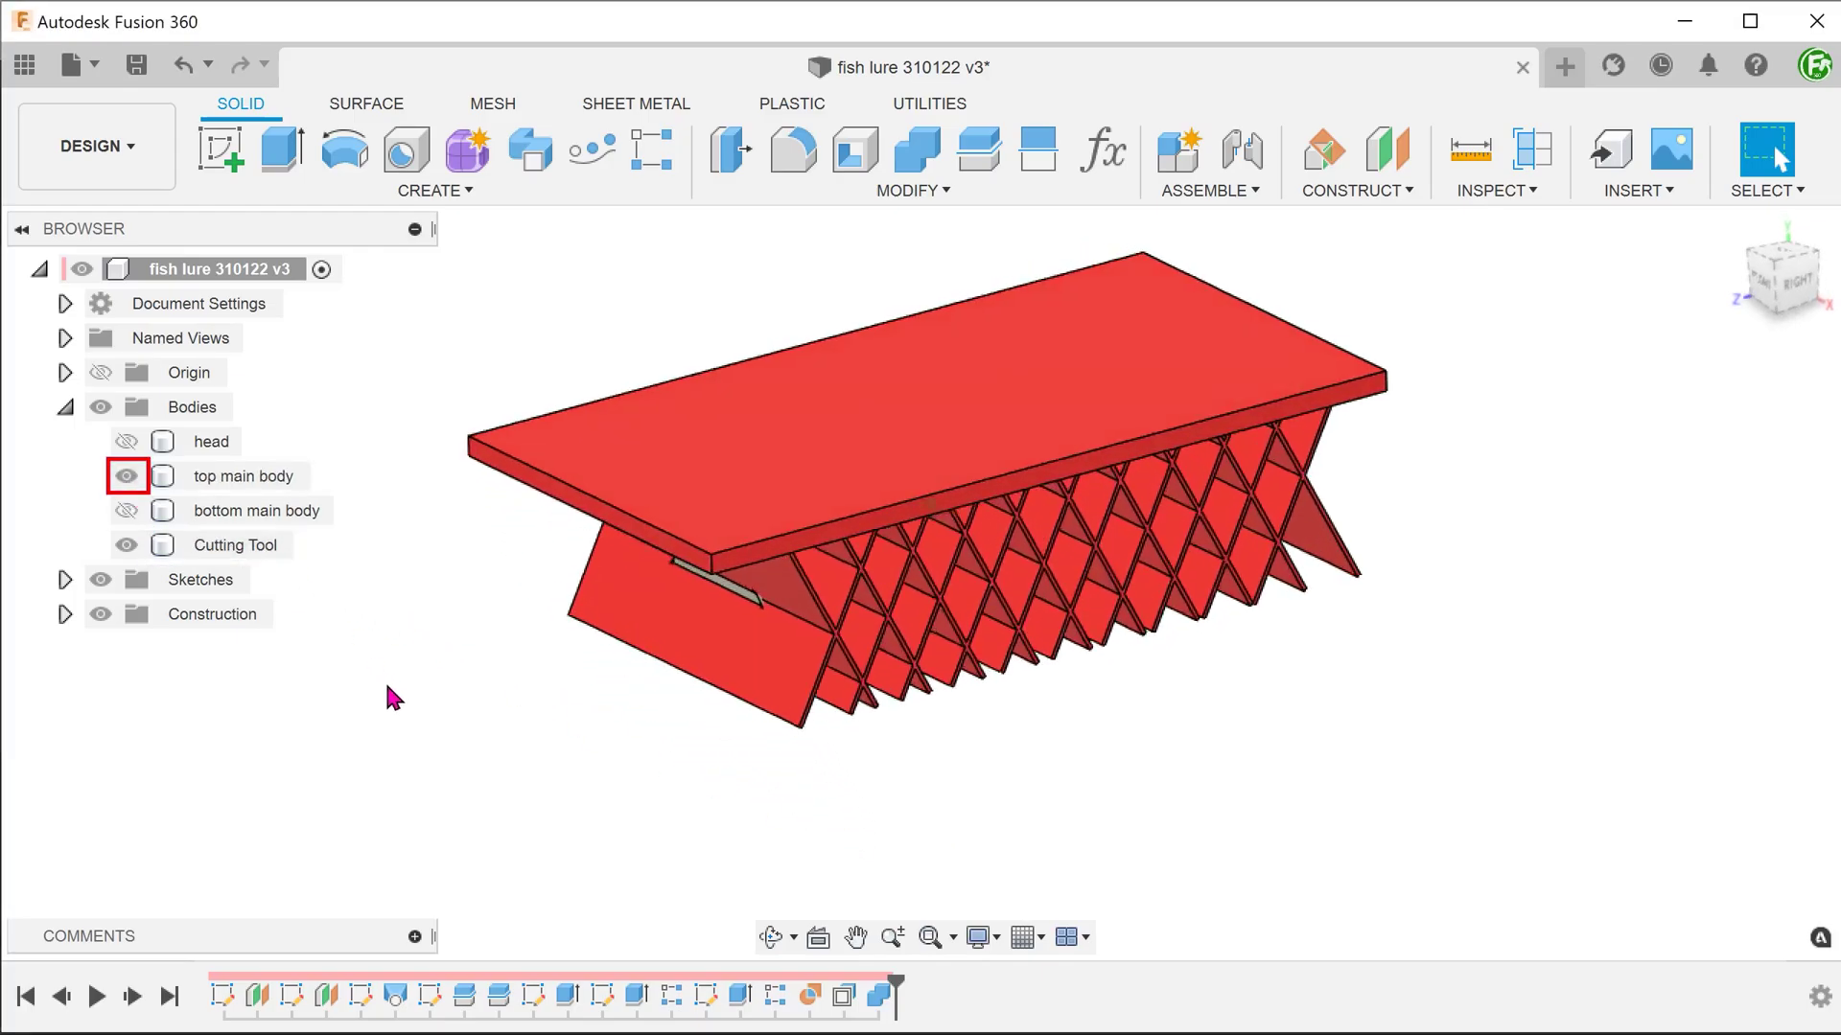
scroll(383, 680, up, 10)
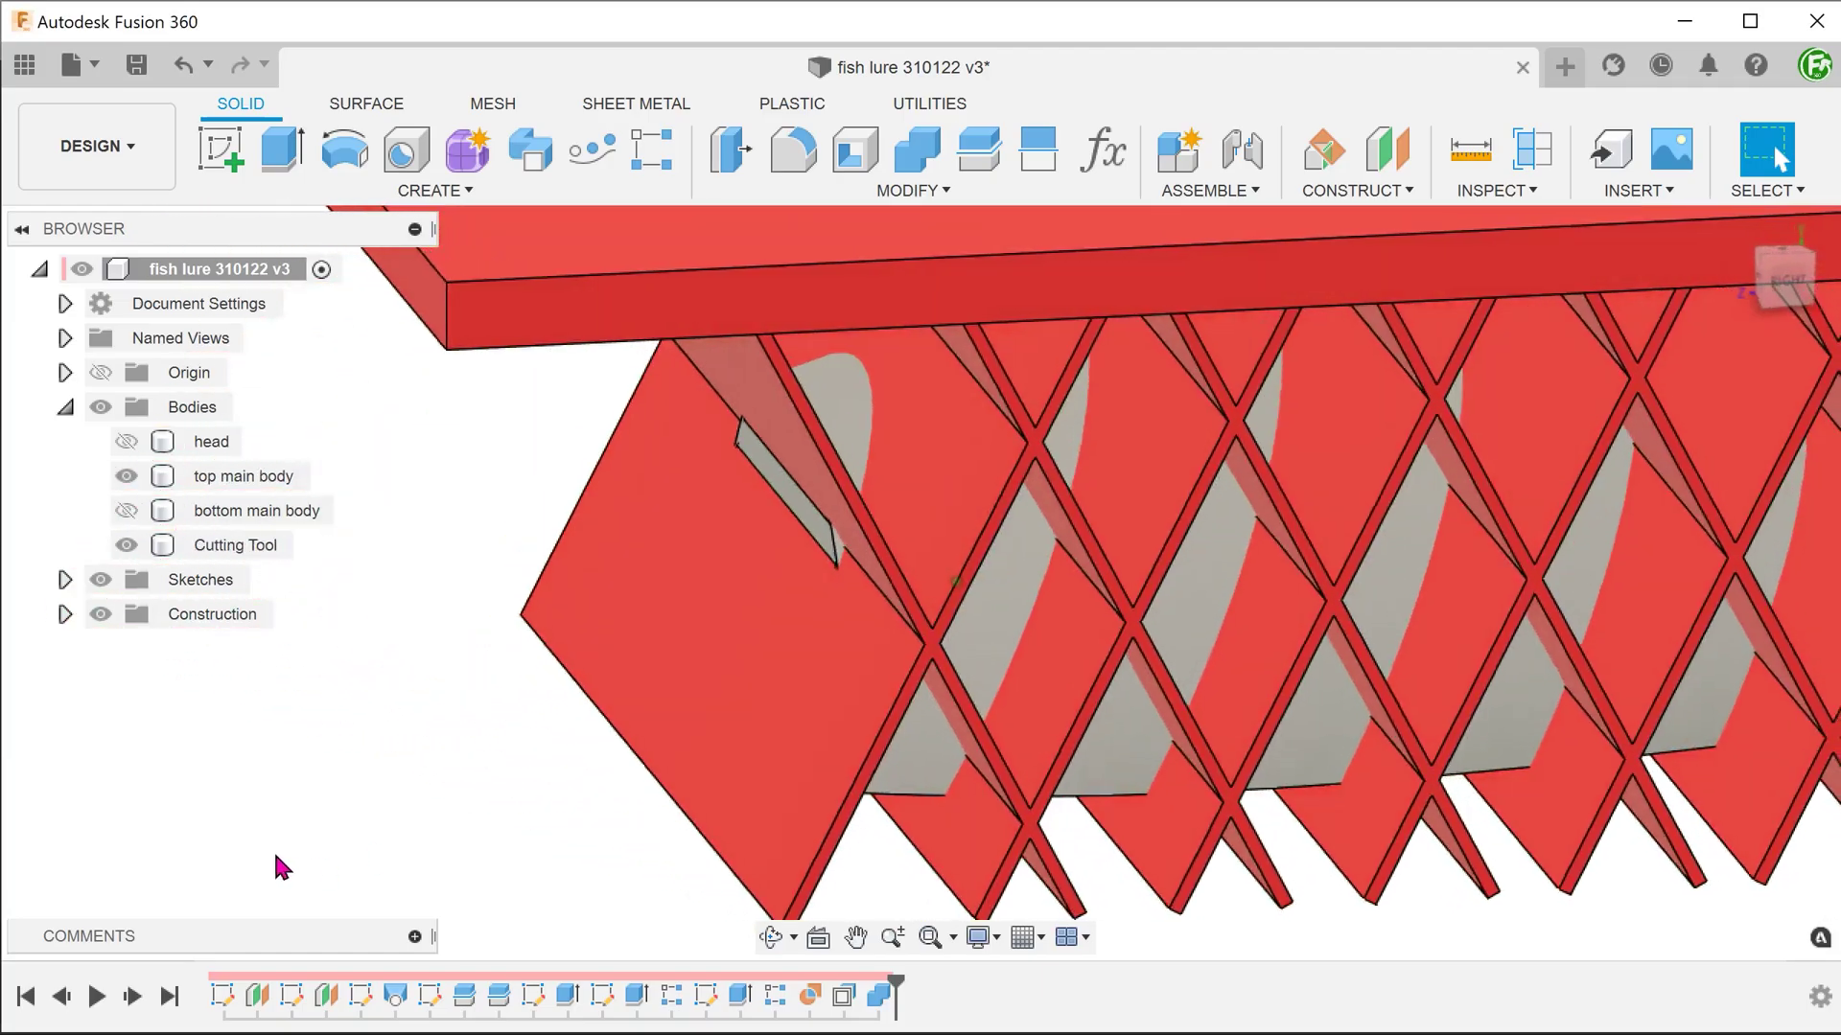
key(F6)
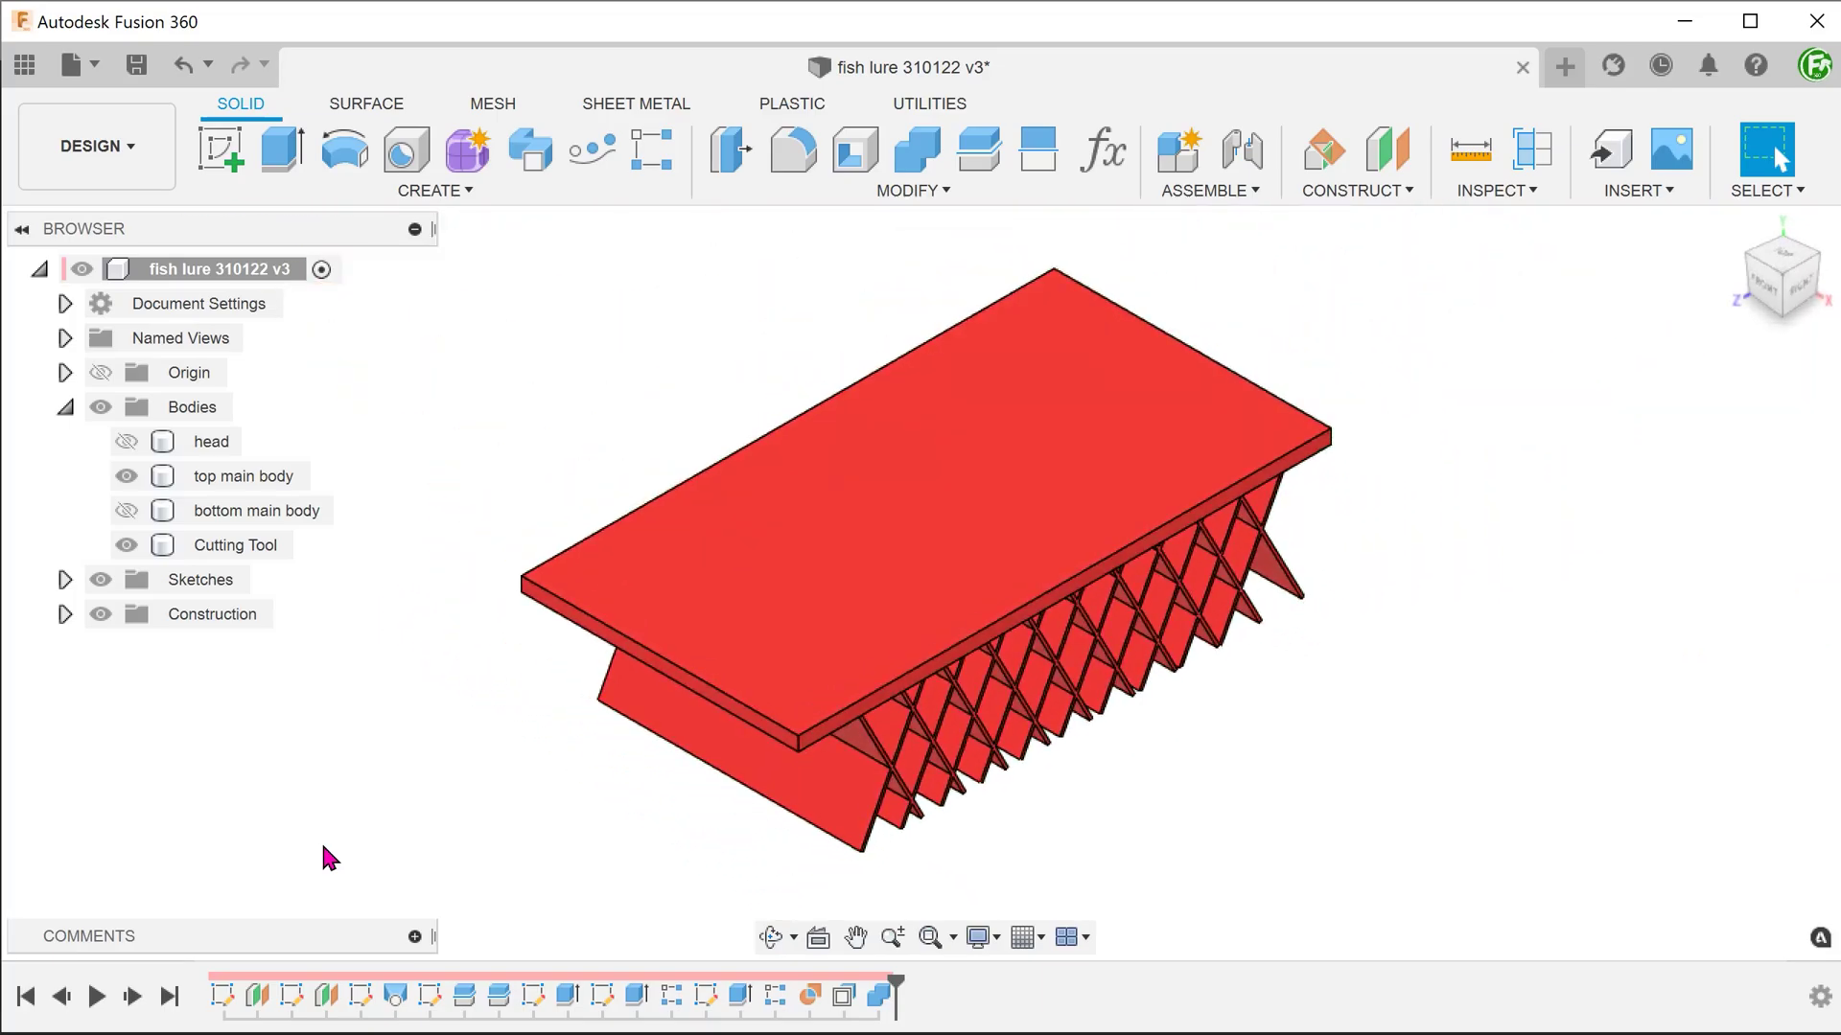
Step: Cut the hollowed Cutting Tool out of the top main body with Combine, with Keep Tools off
click(898, 191)
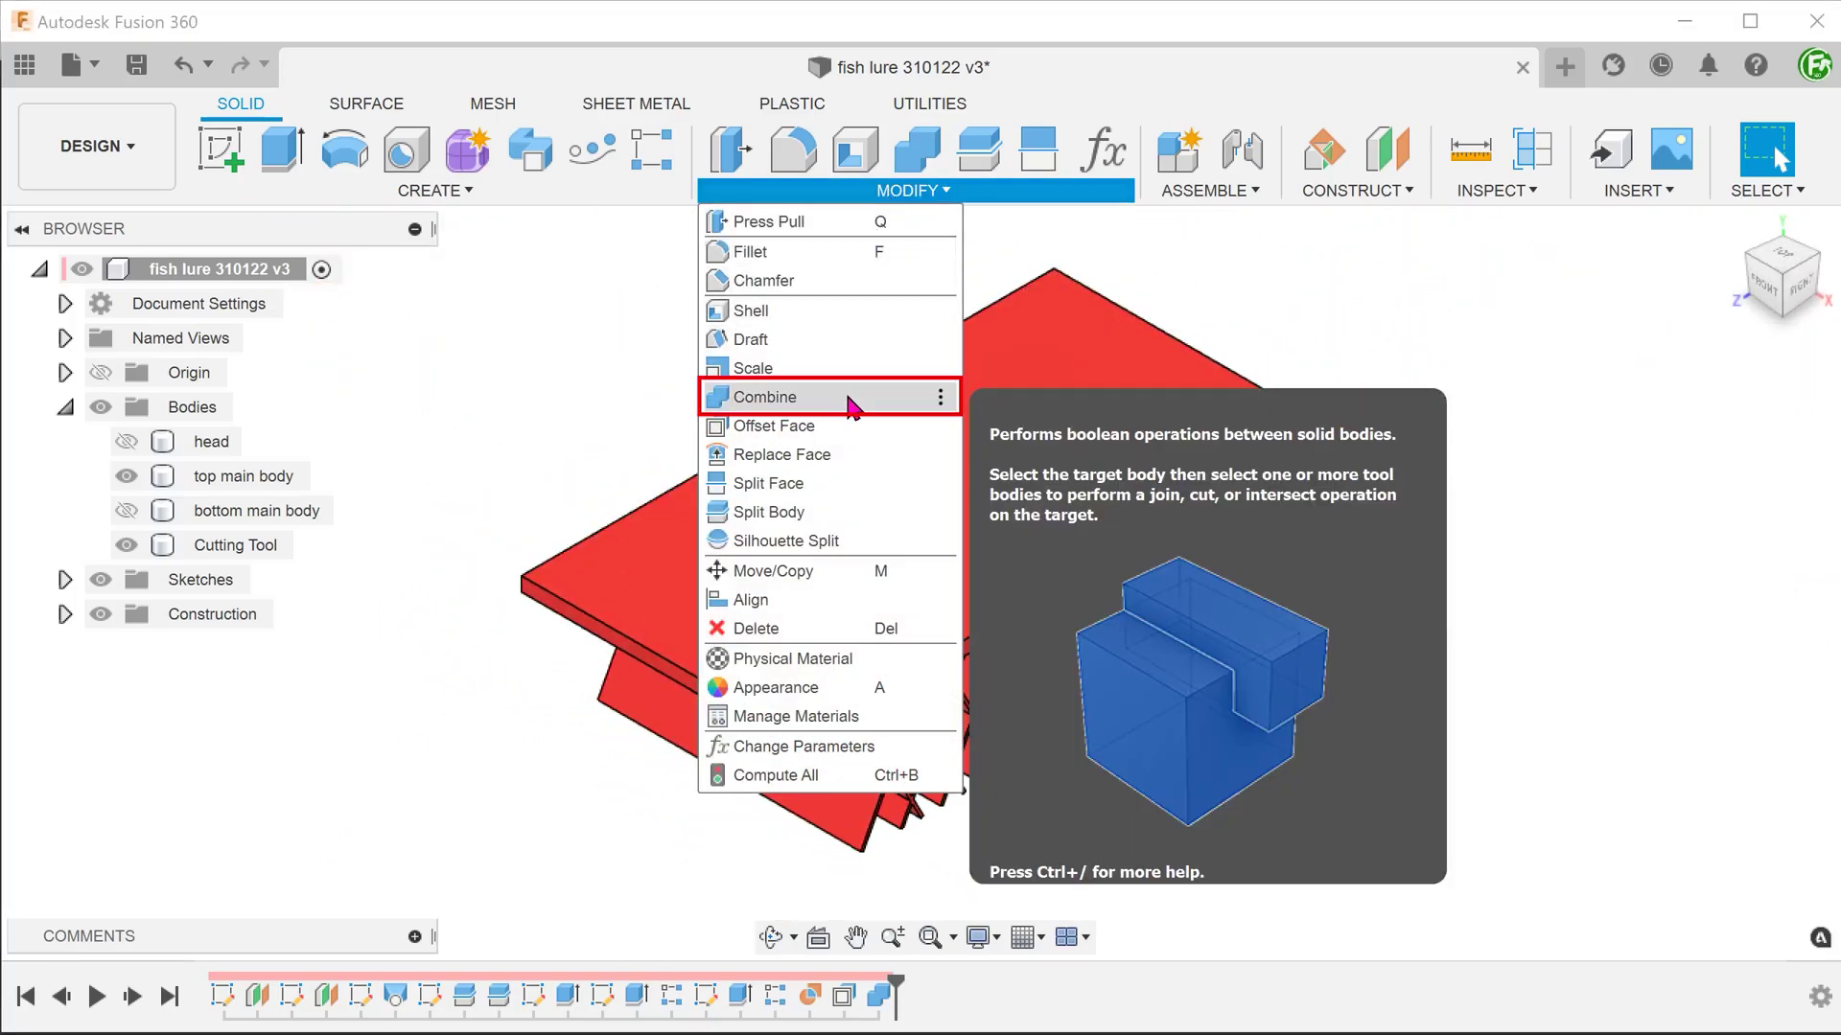
click(851, 398)
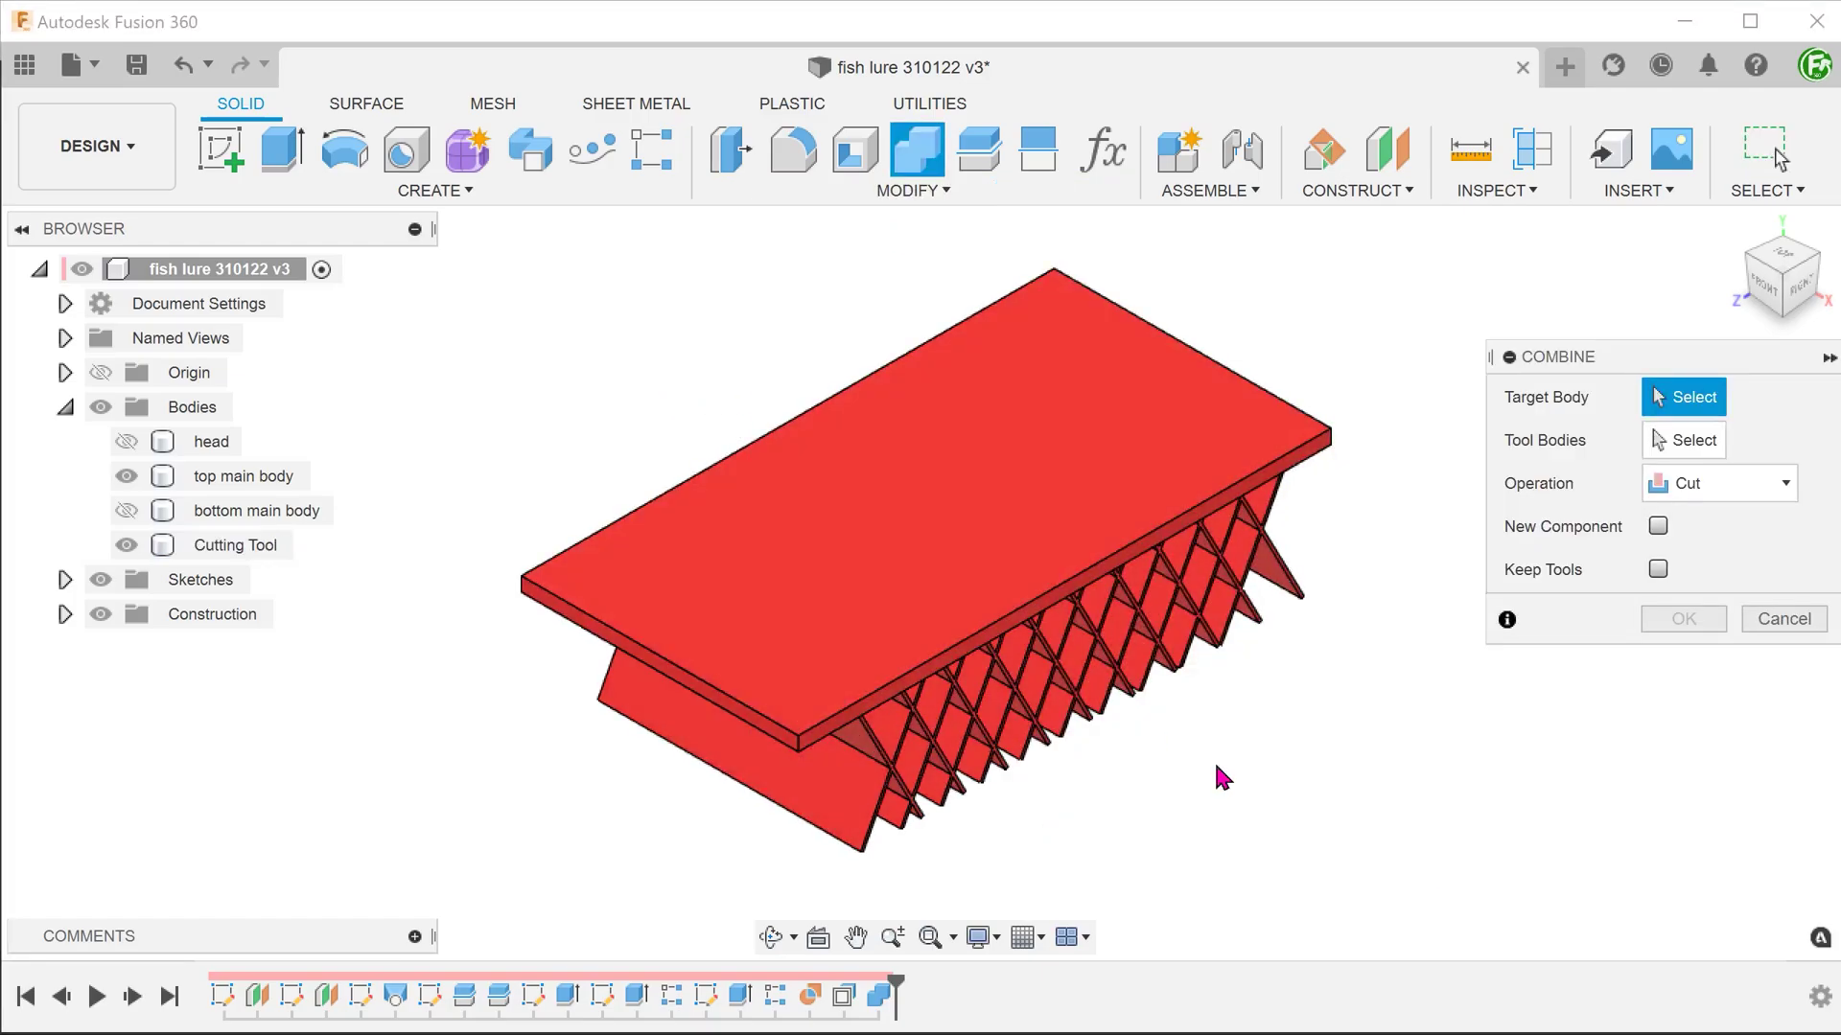
shift+middle_drag(1238, 779, 921, 827)
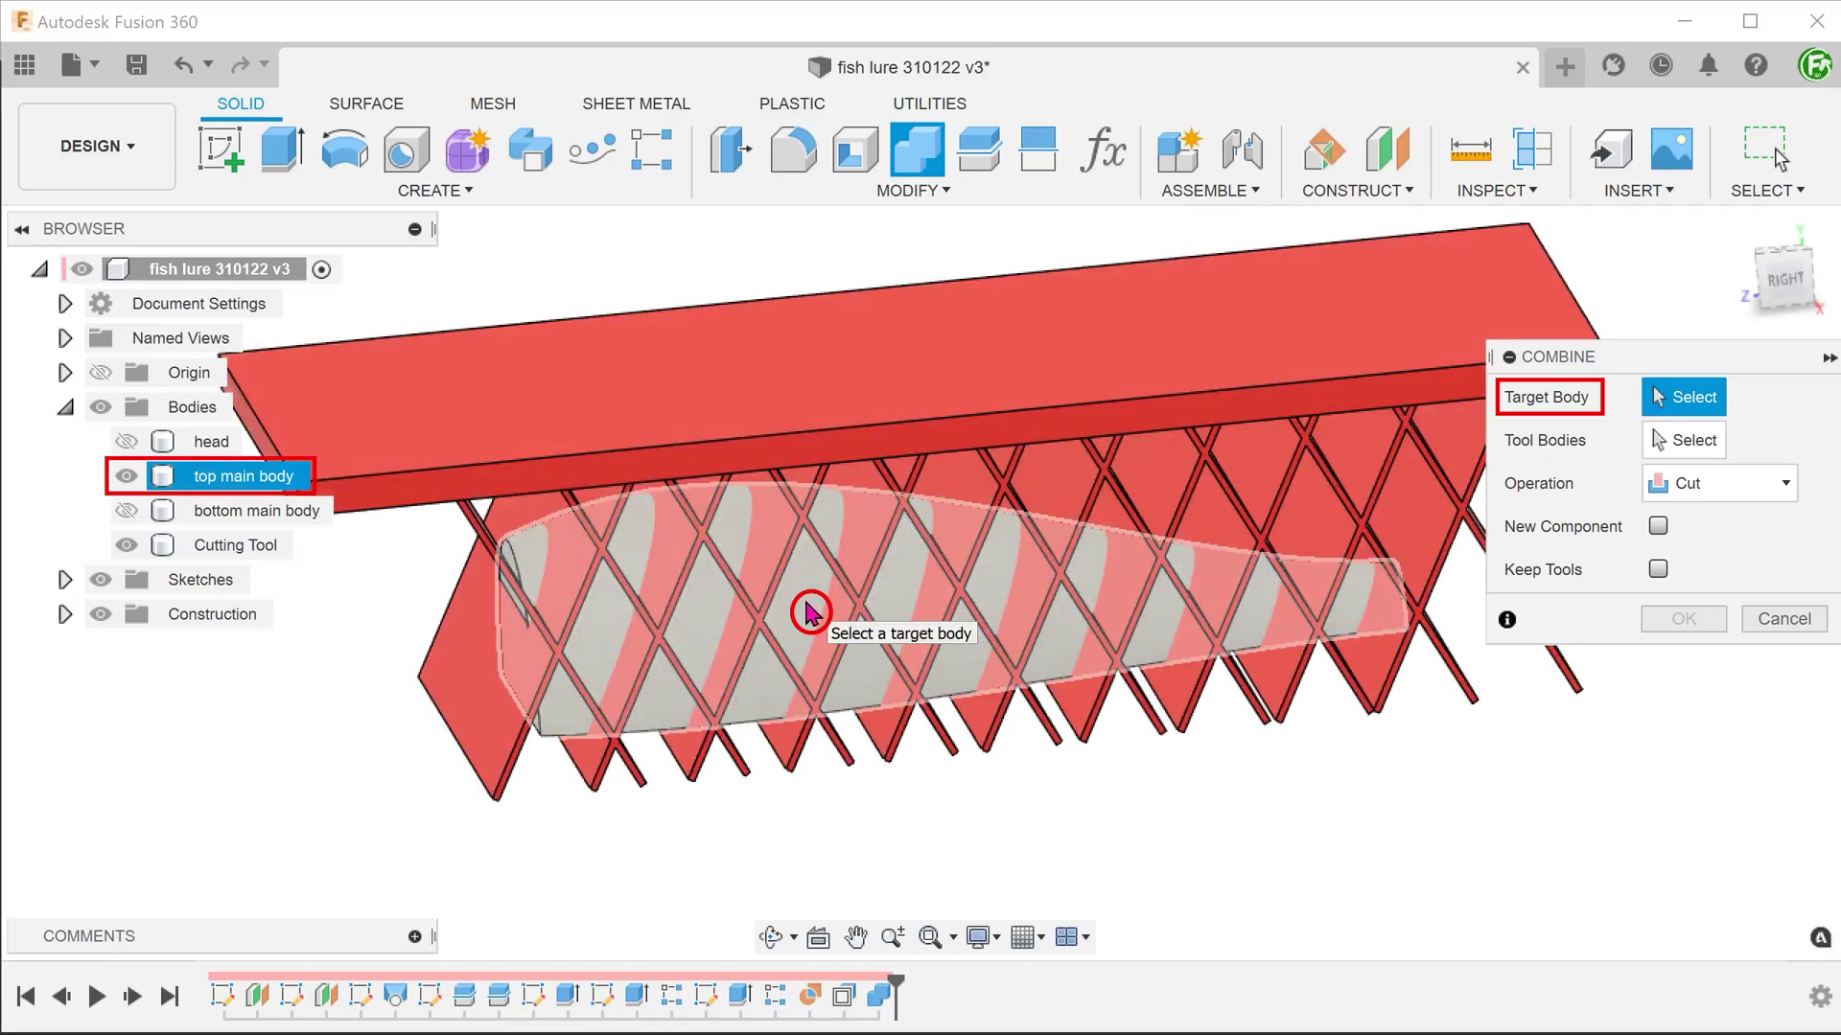
click(808, 613)
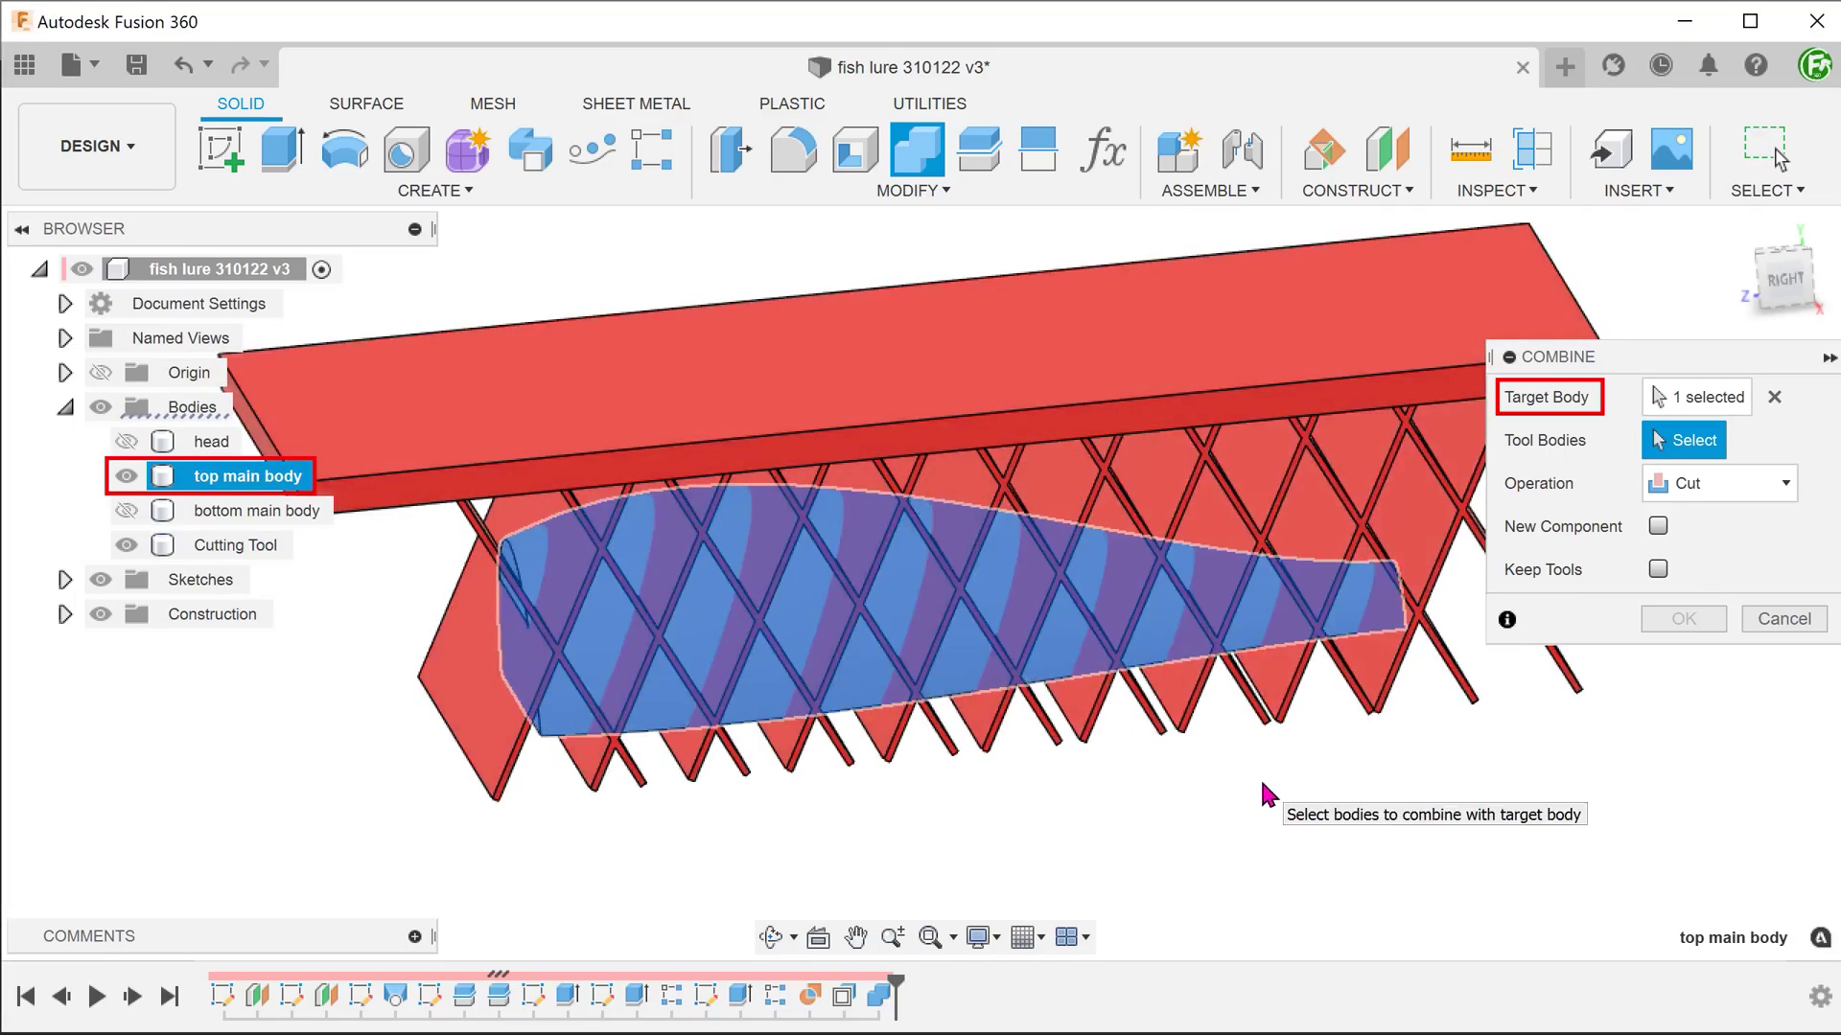
click(1273, 671)
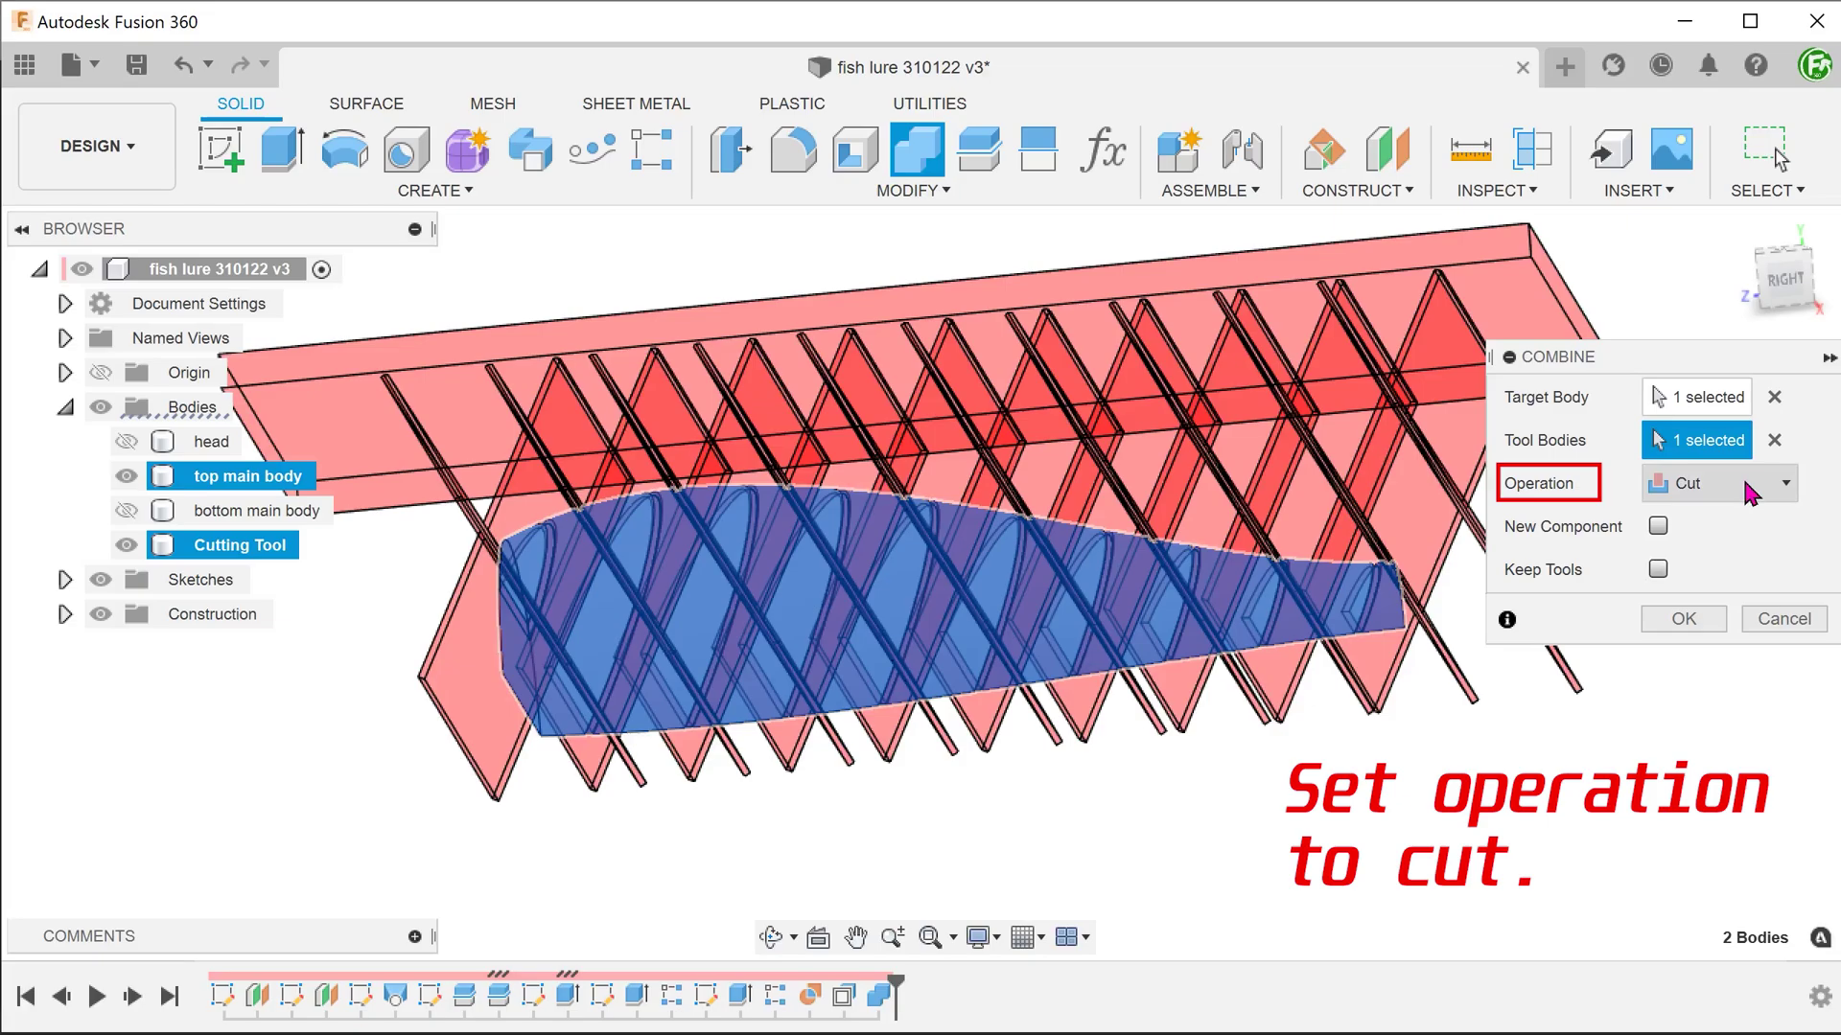
click(1687, 619)
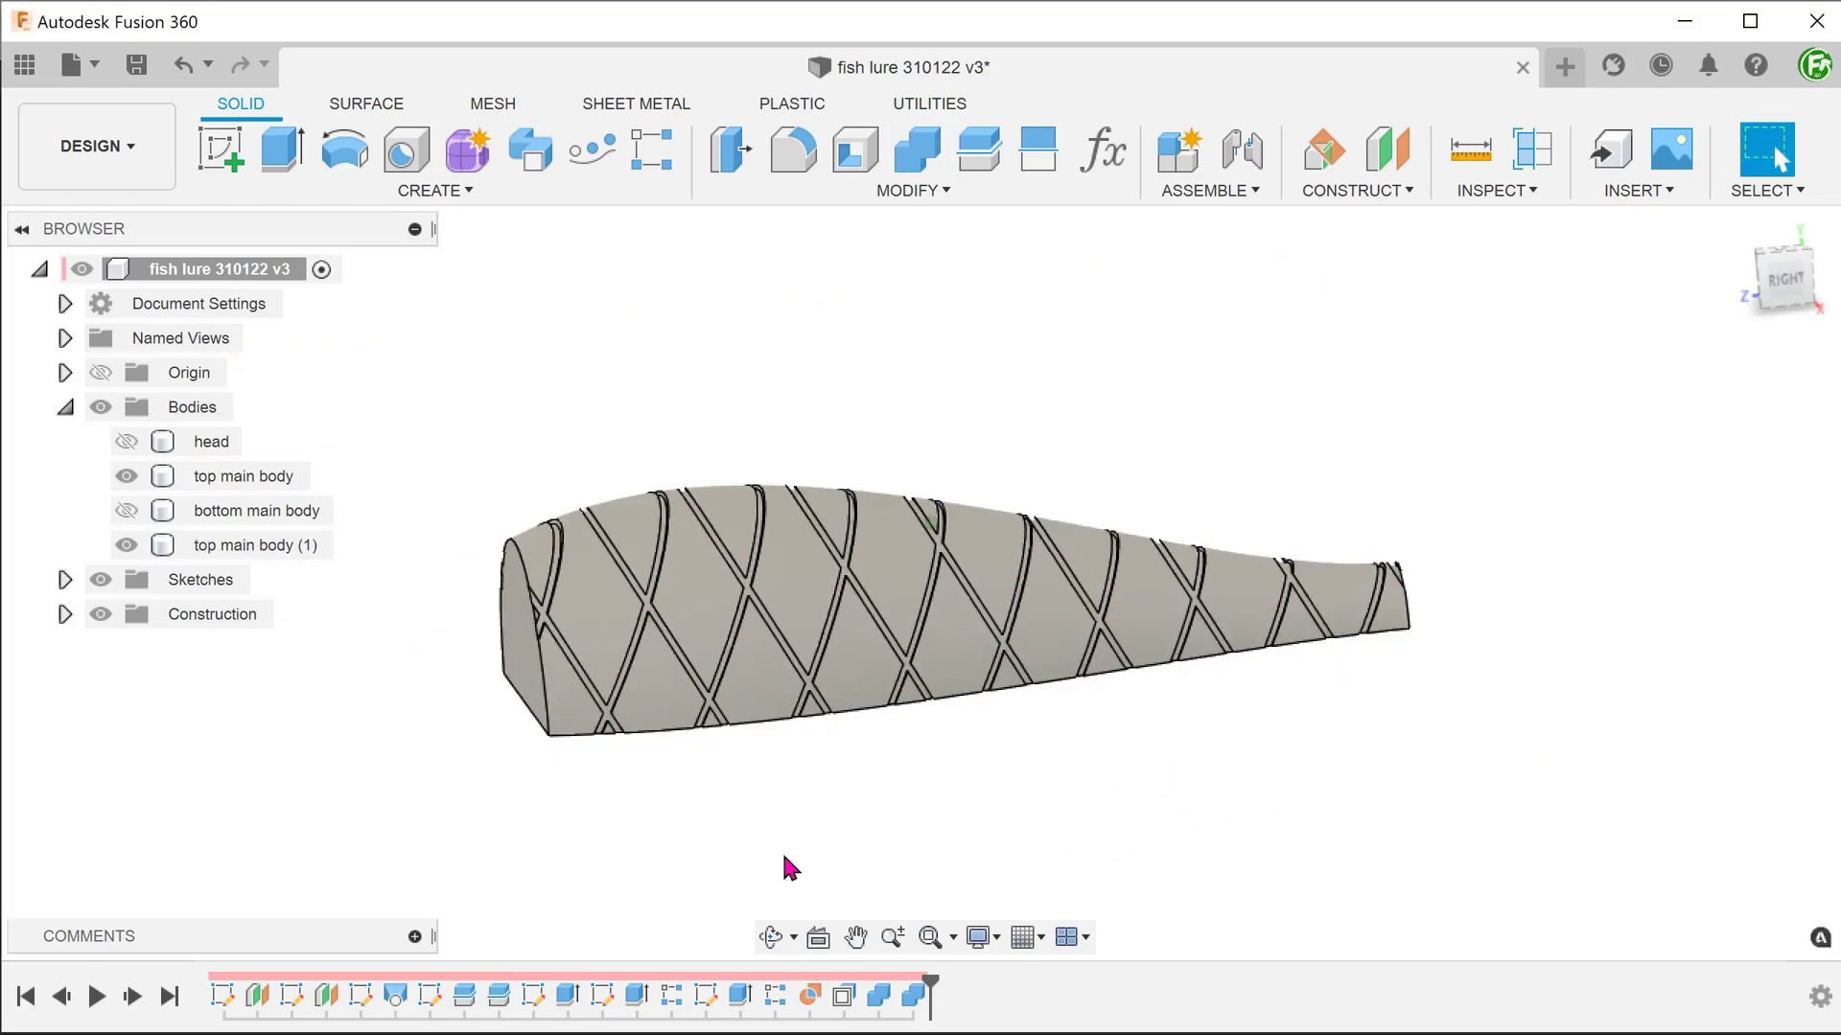
shift+middle_drag(681, 865, 602, 861)
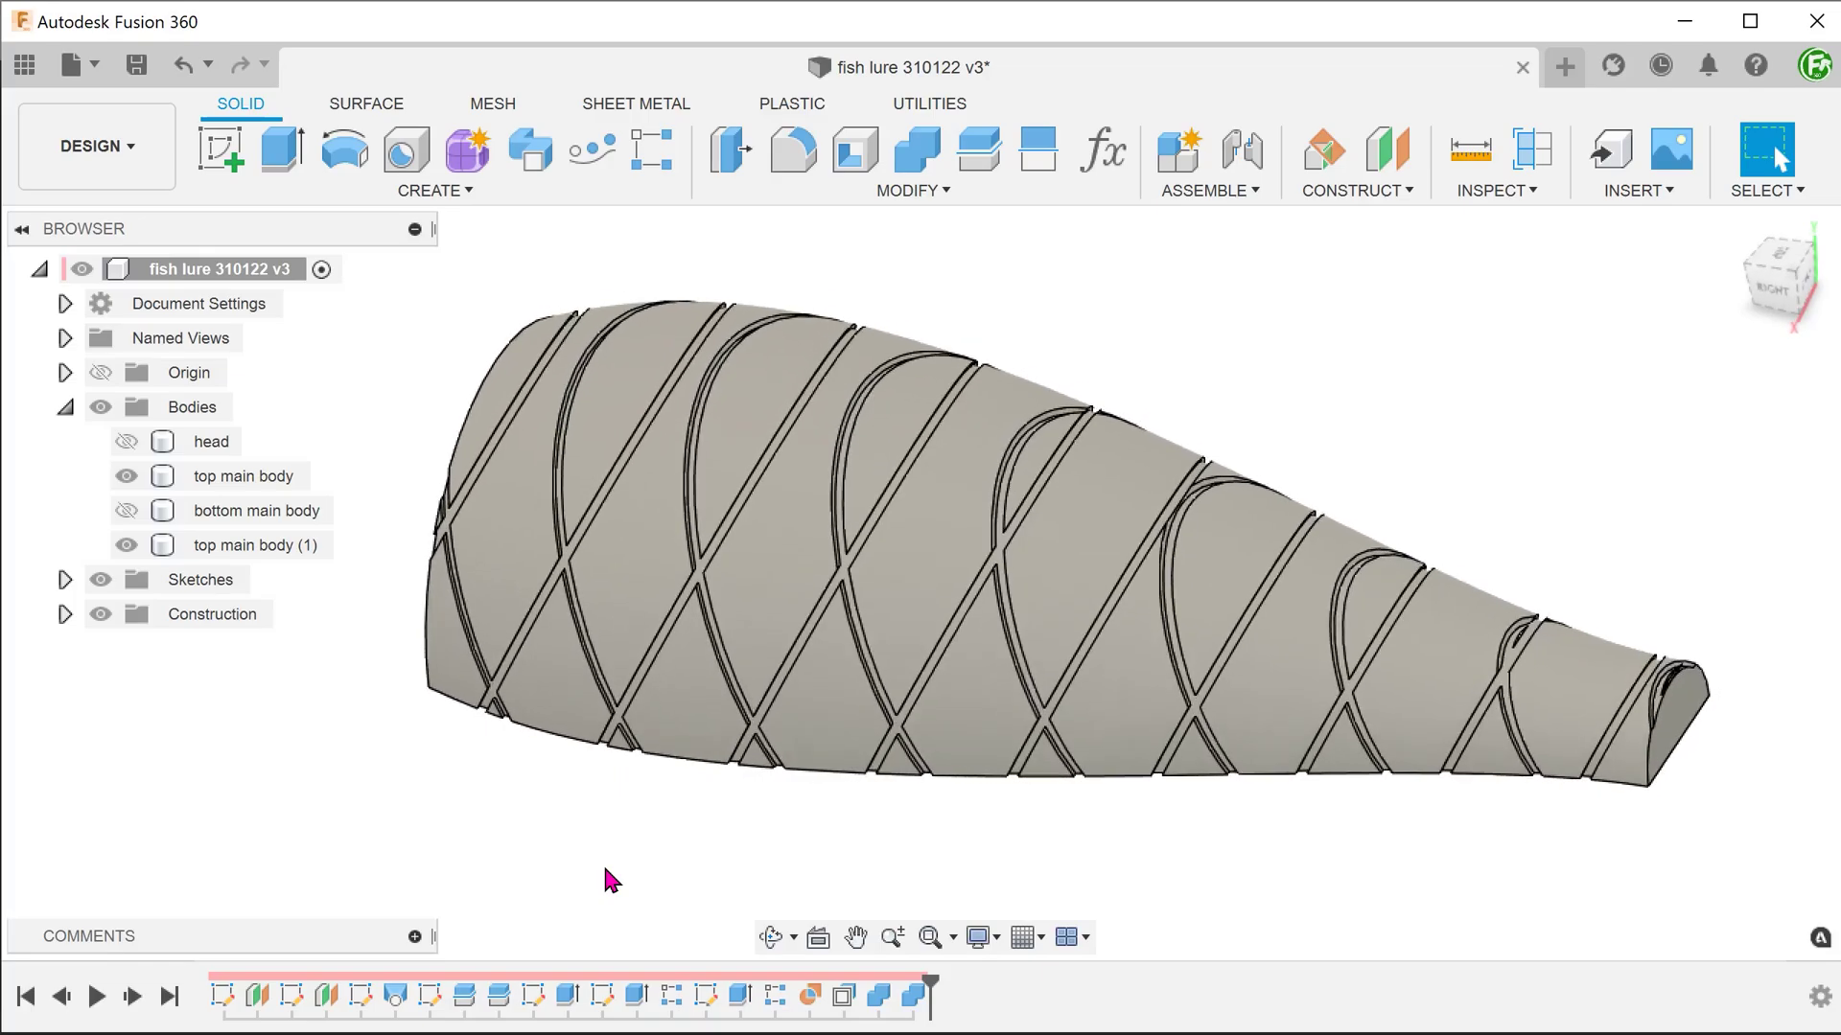
key(Home)
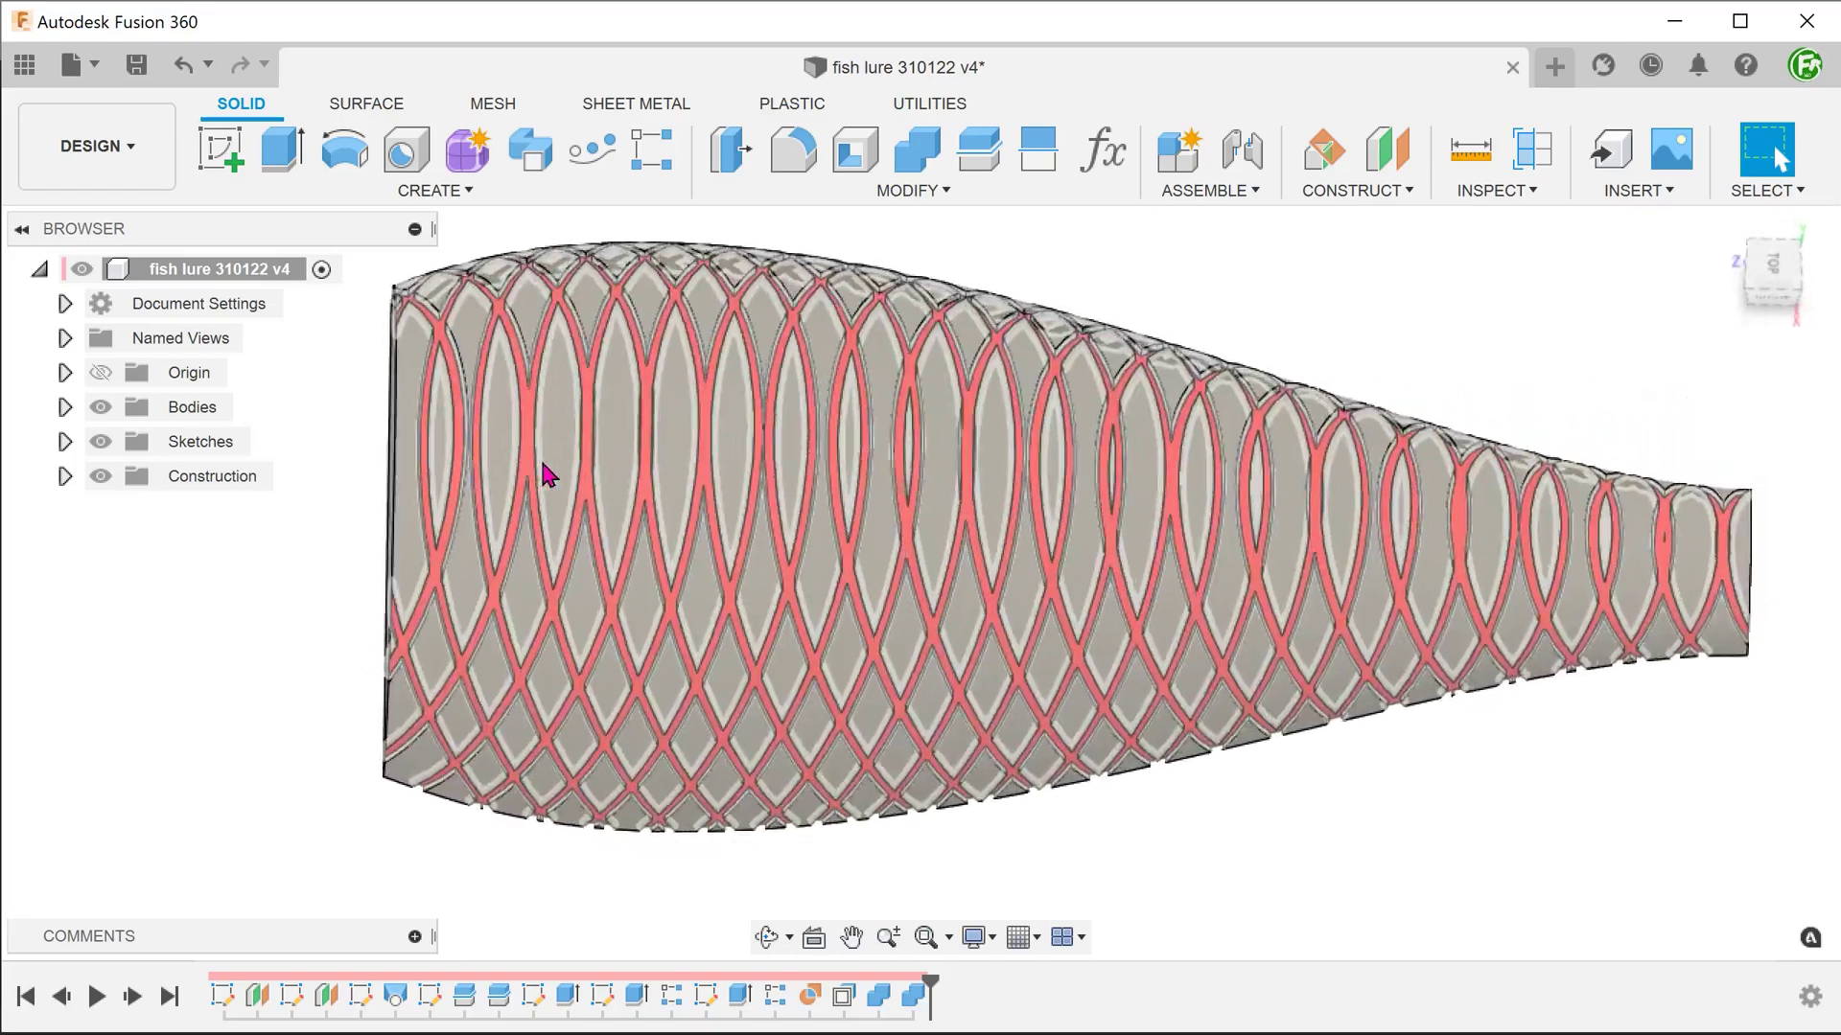
shift+middle_drag(539, 456, 1163, 805)
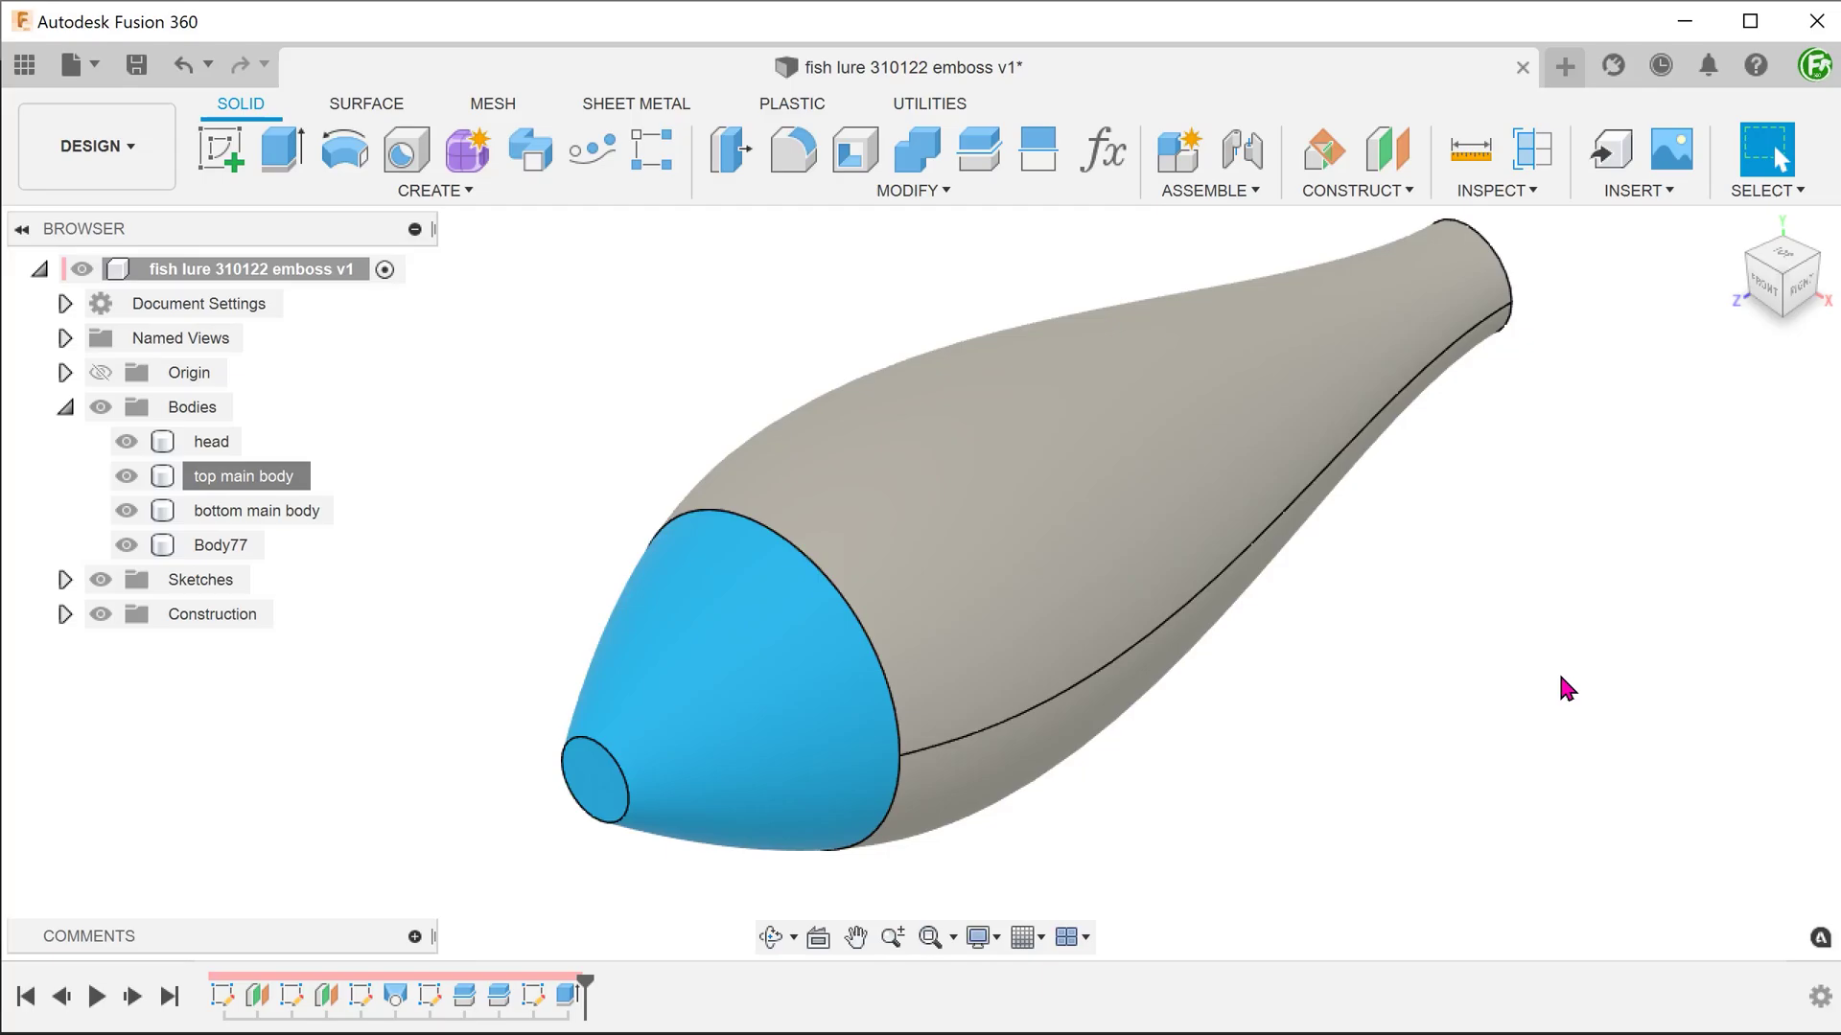
click(1762, 282)
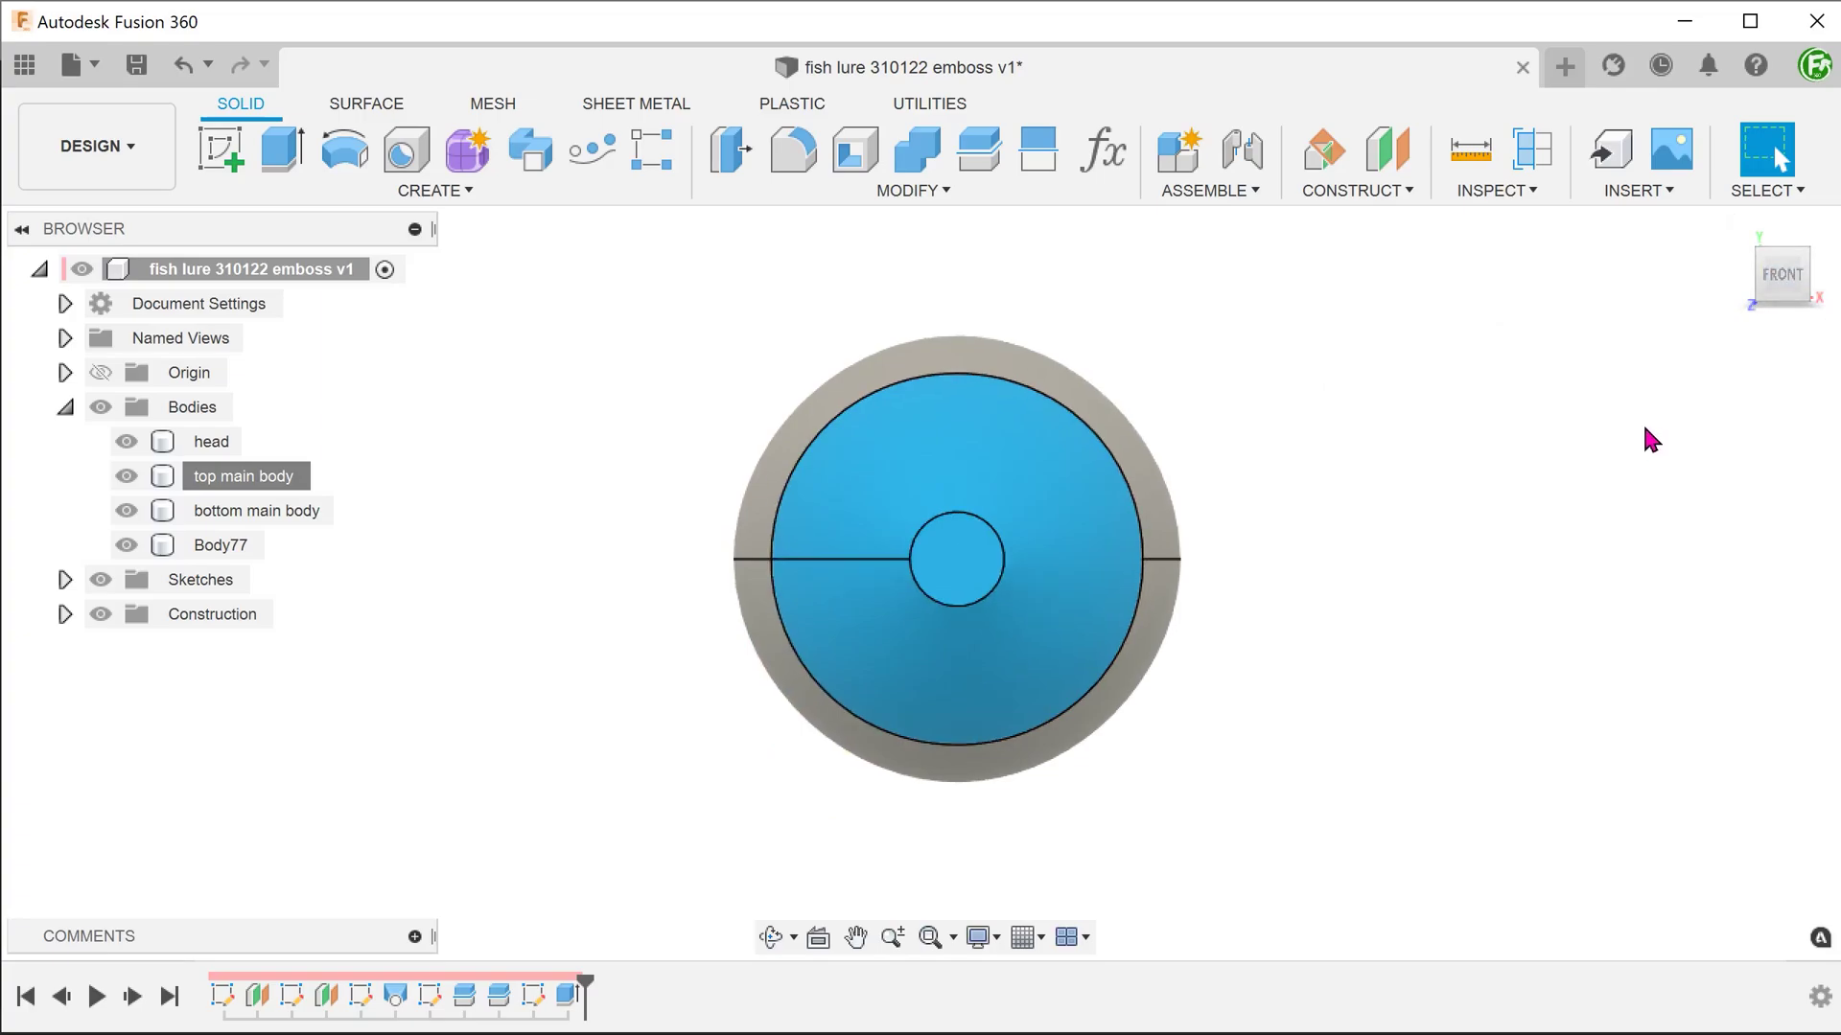
click(1772, 303)
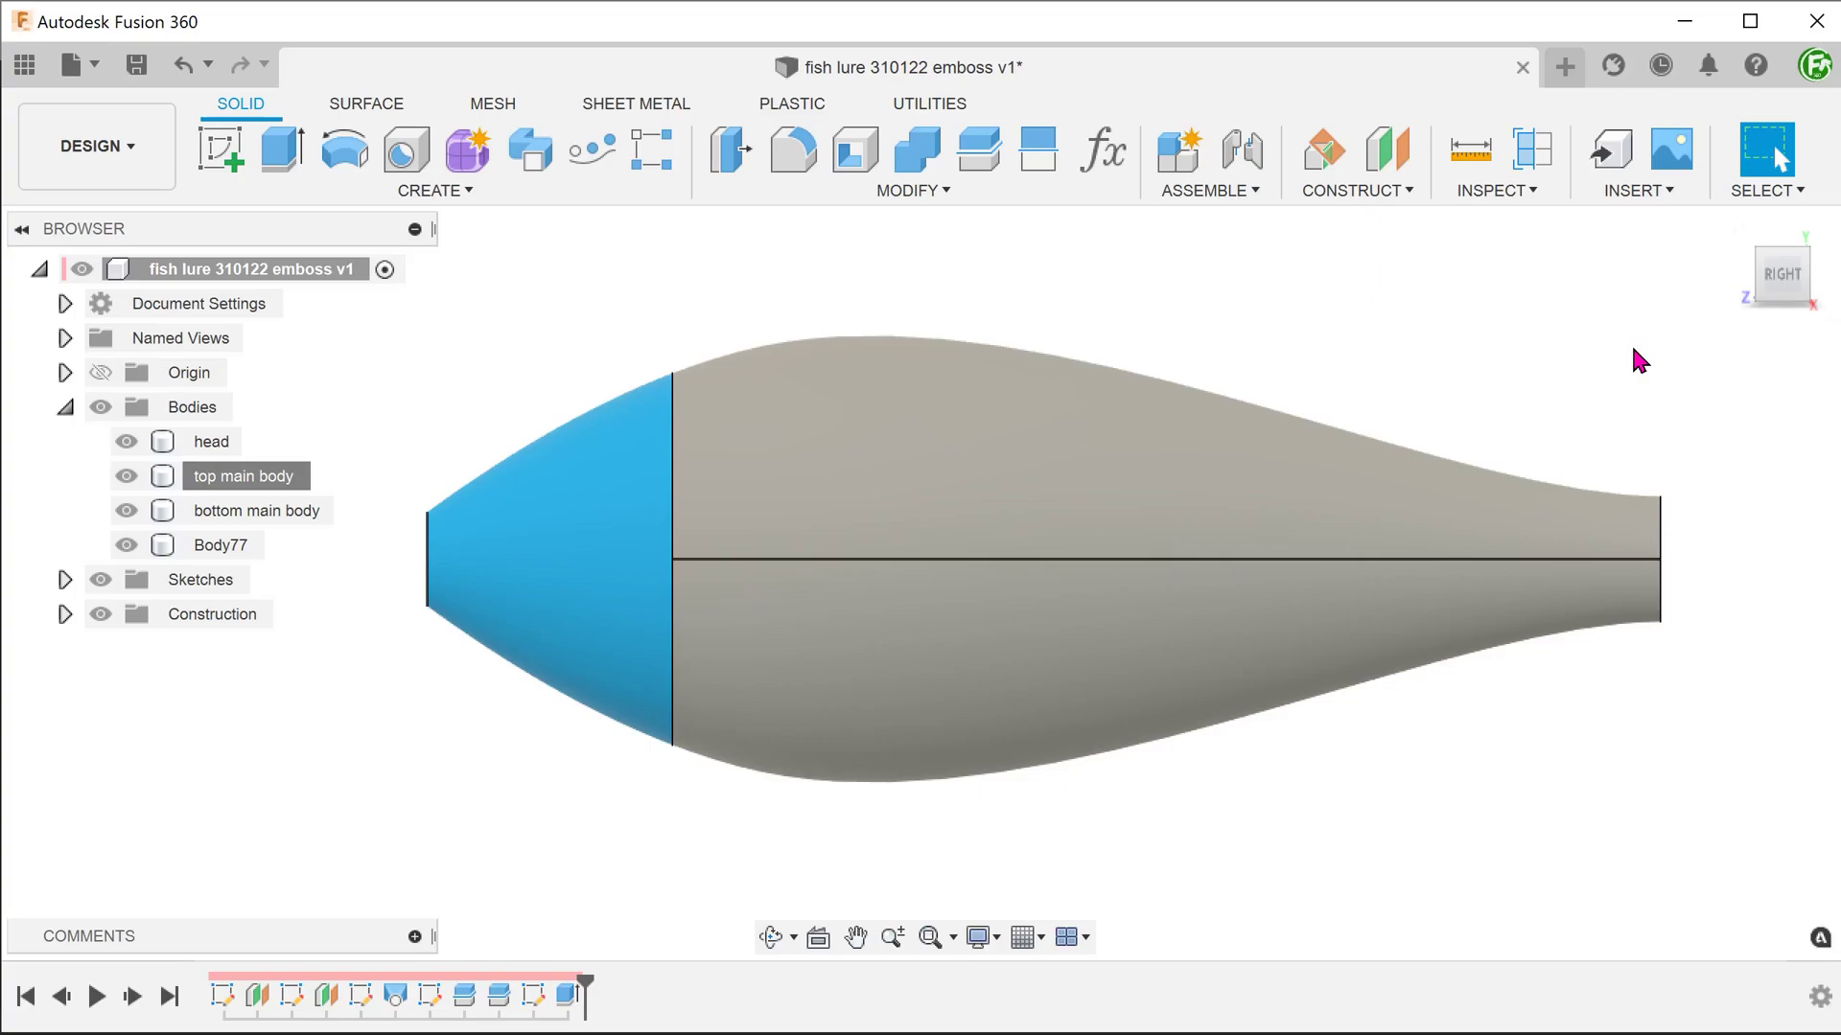
click(1775, 257)
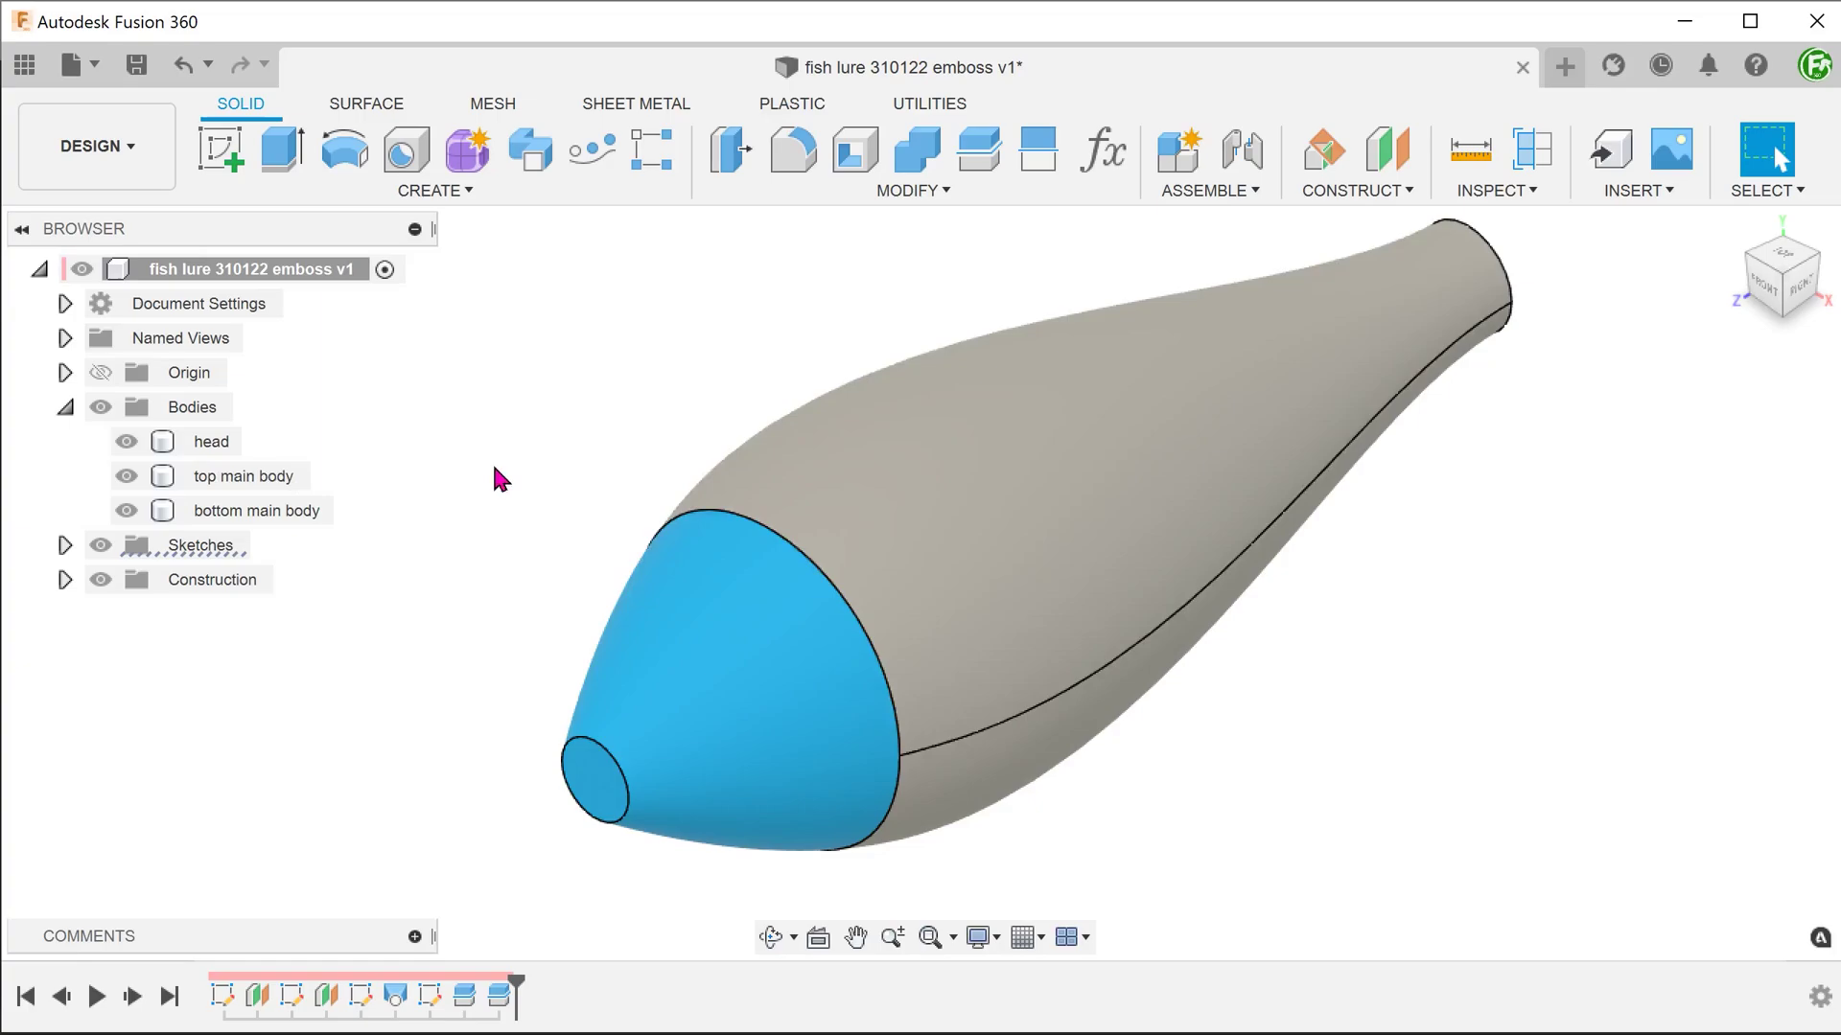
Step: Hide the head and bottom main body, and start a sketch on the top main body's flat front face
click(128, 442)
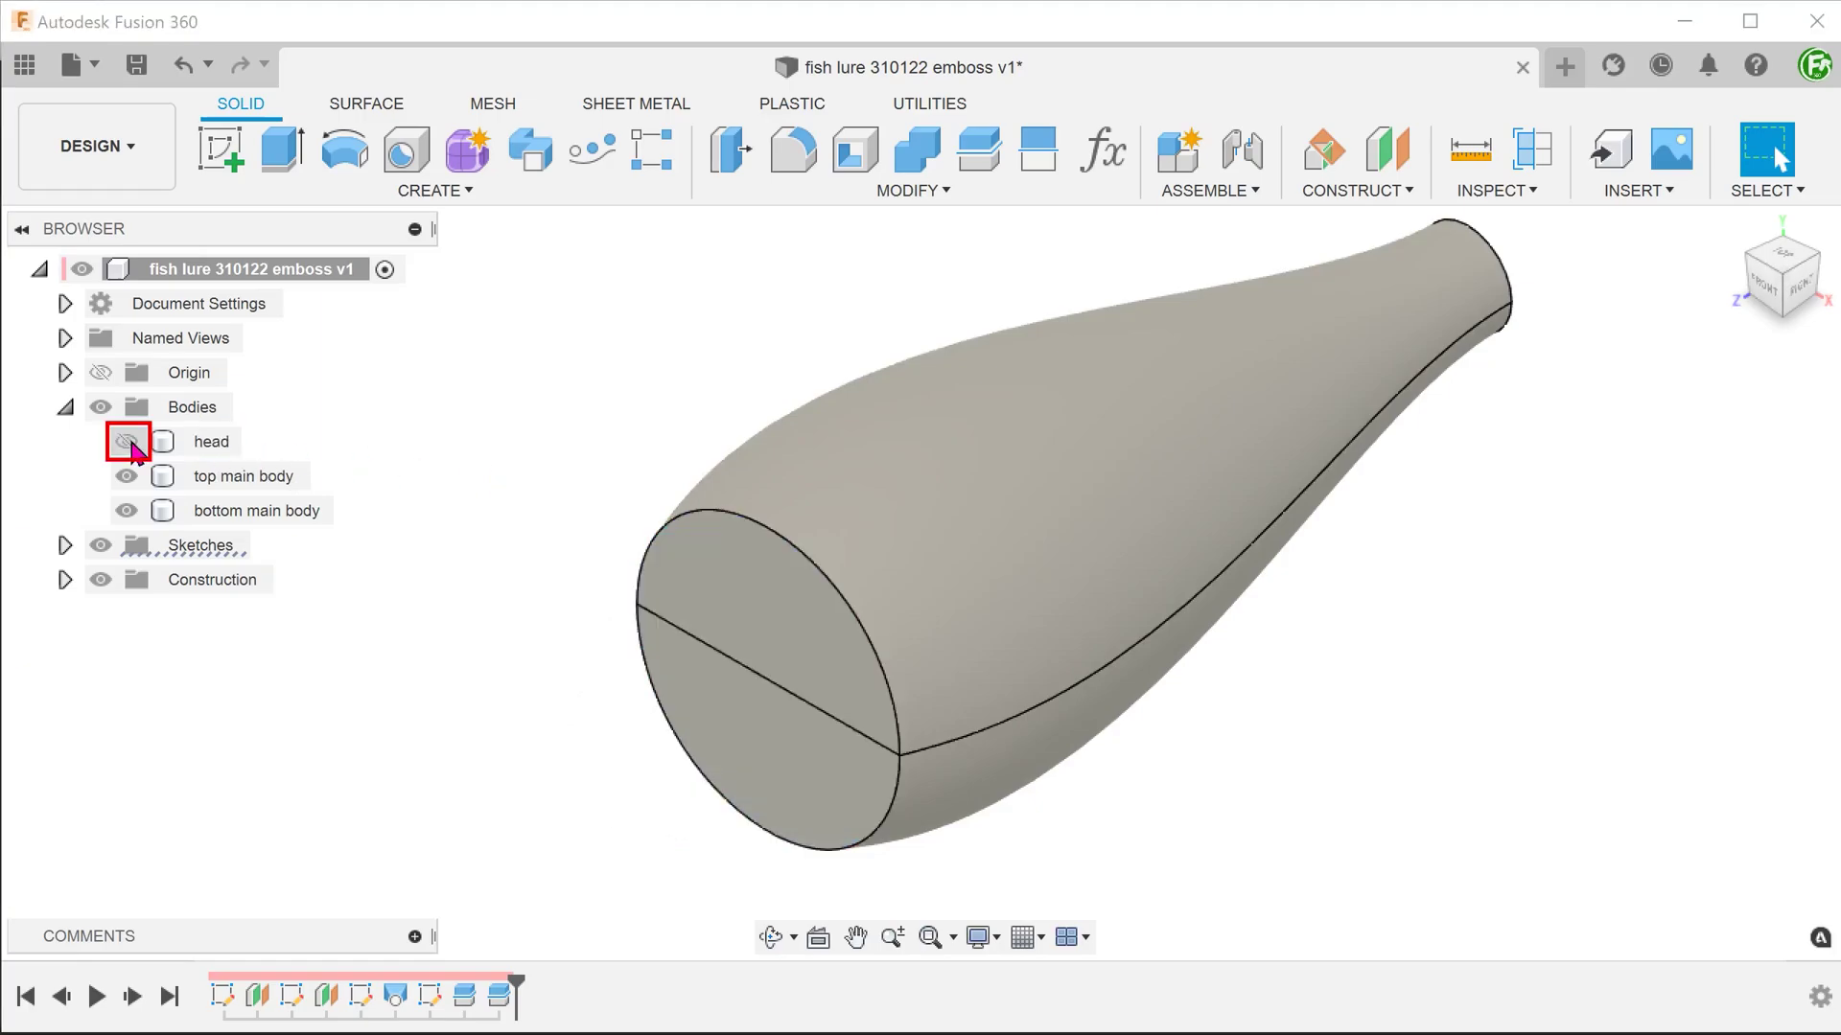
click(127, 510)
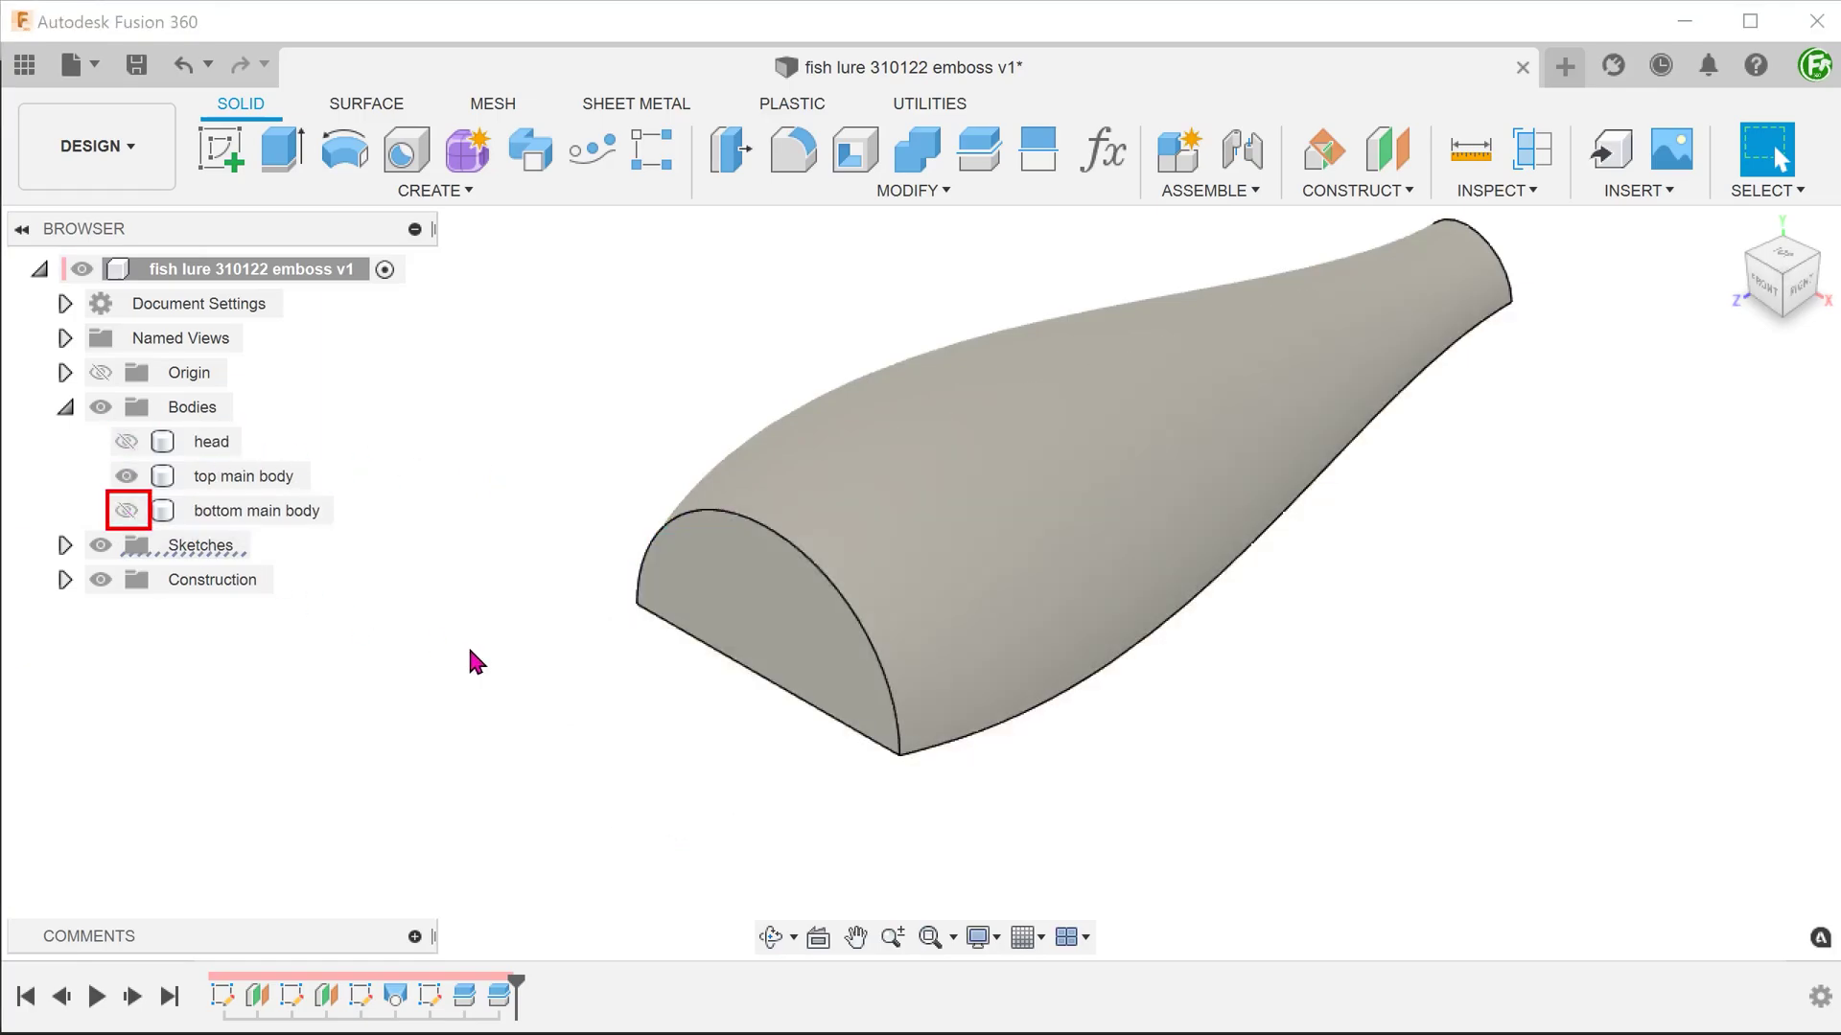
click(739, 600)
right_click(741, 599)
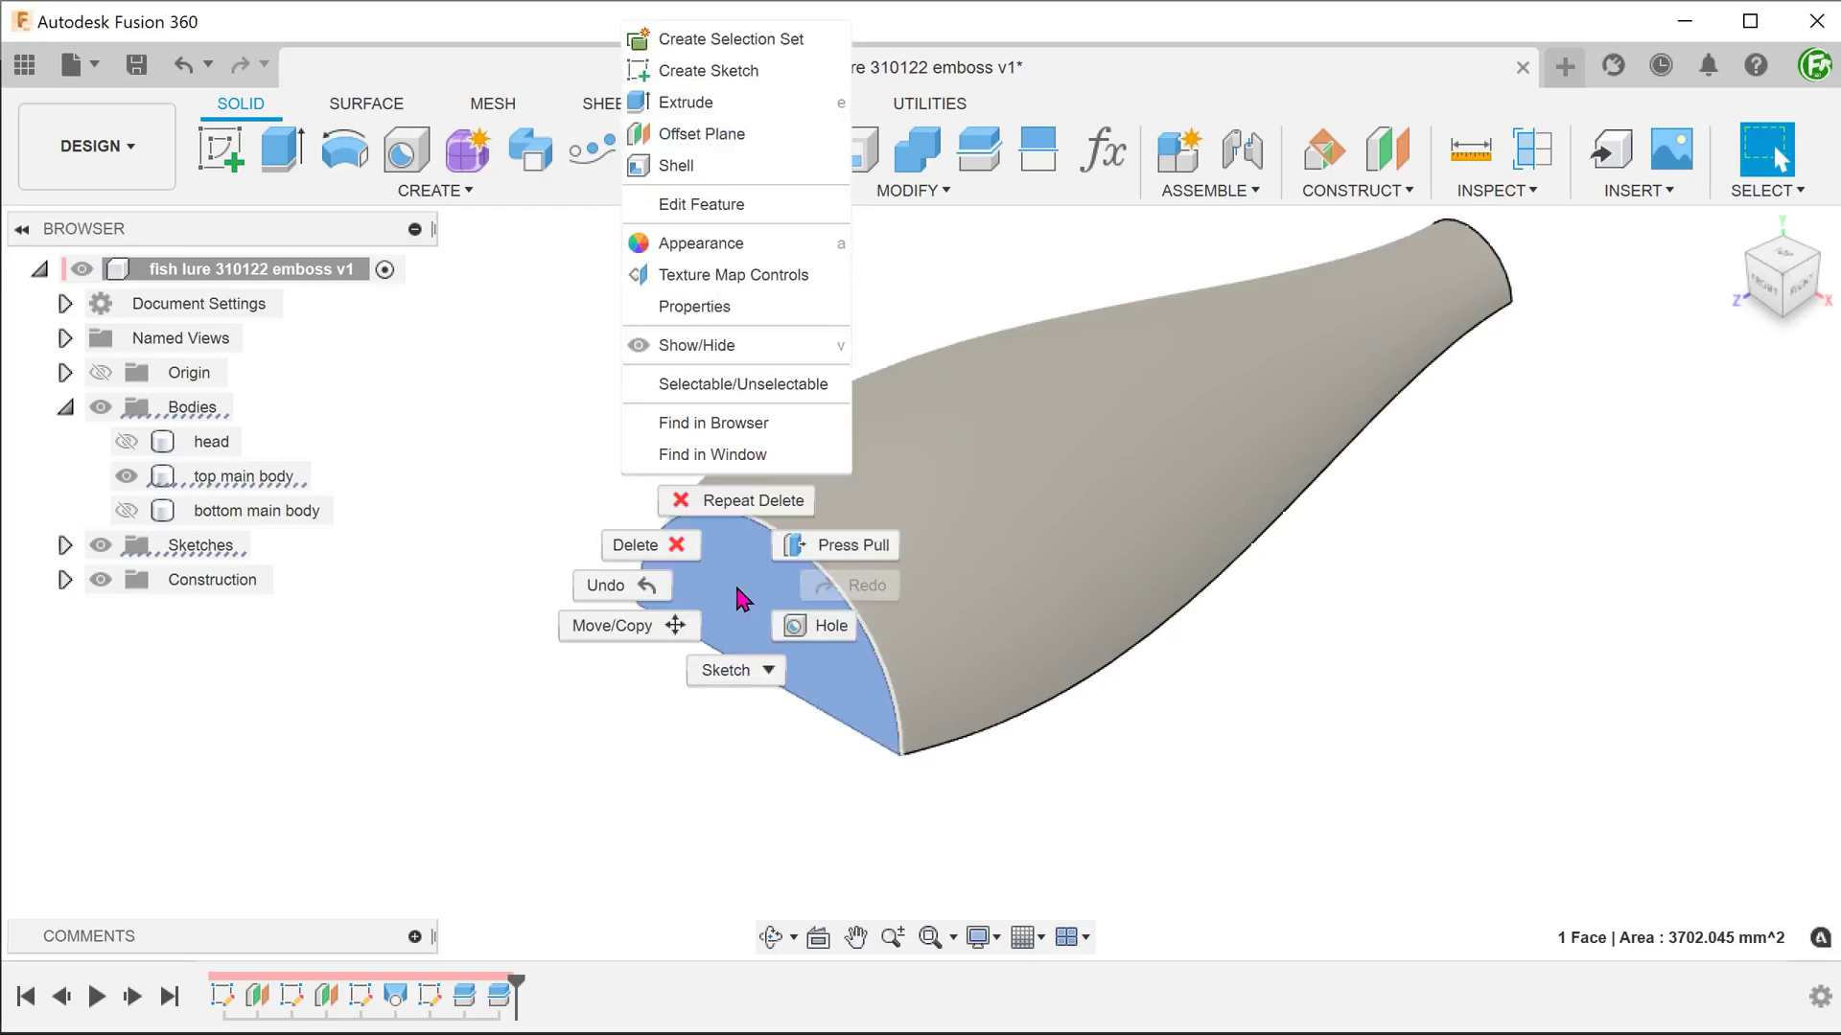
click(786, 80)
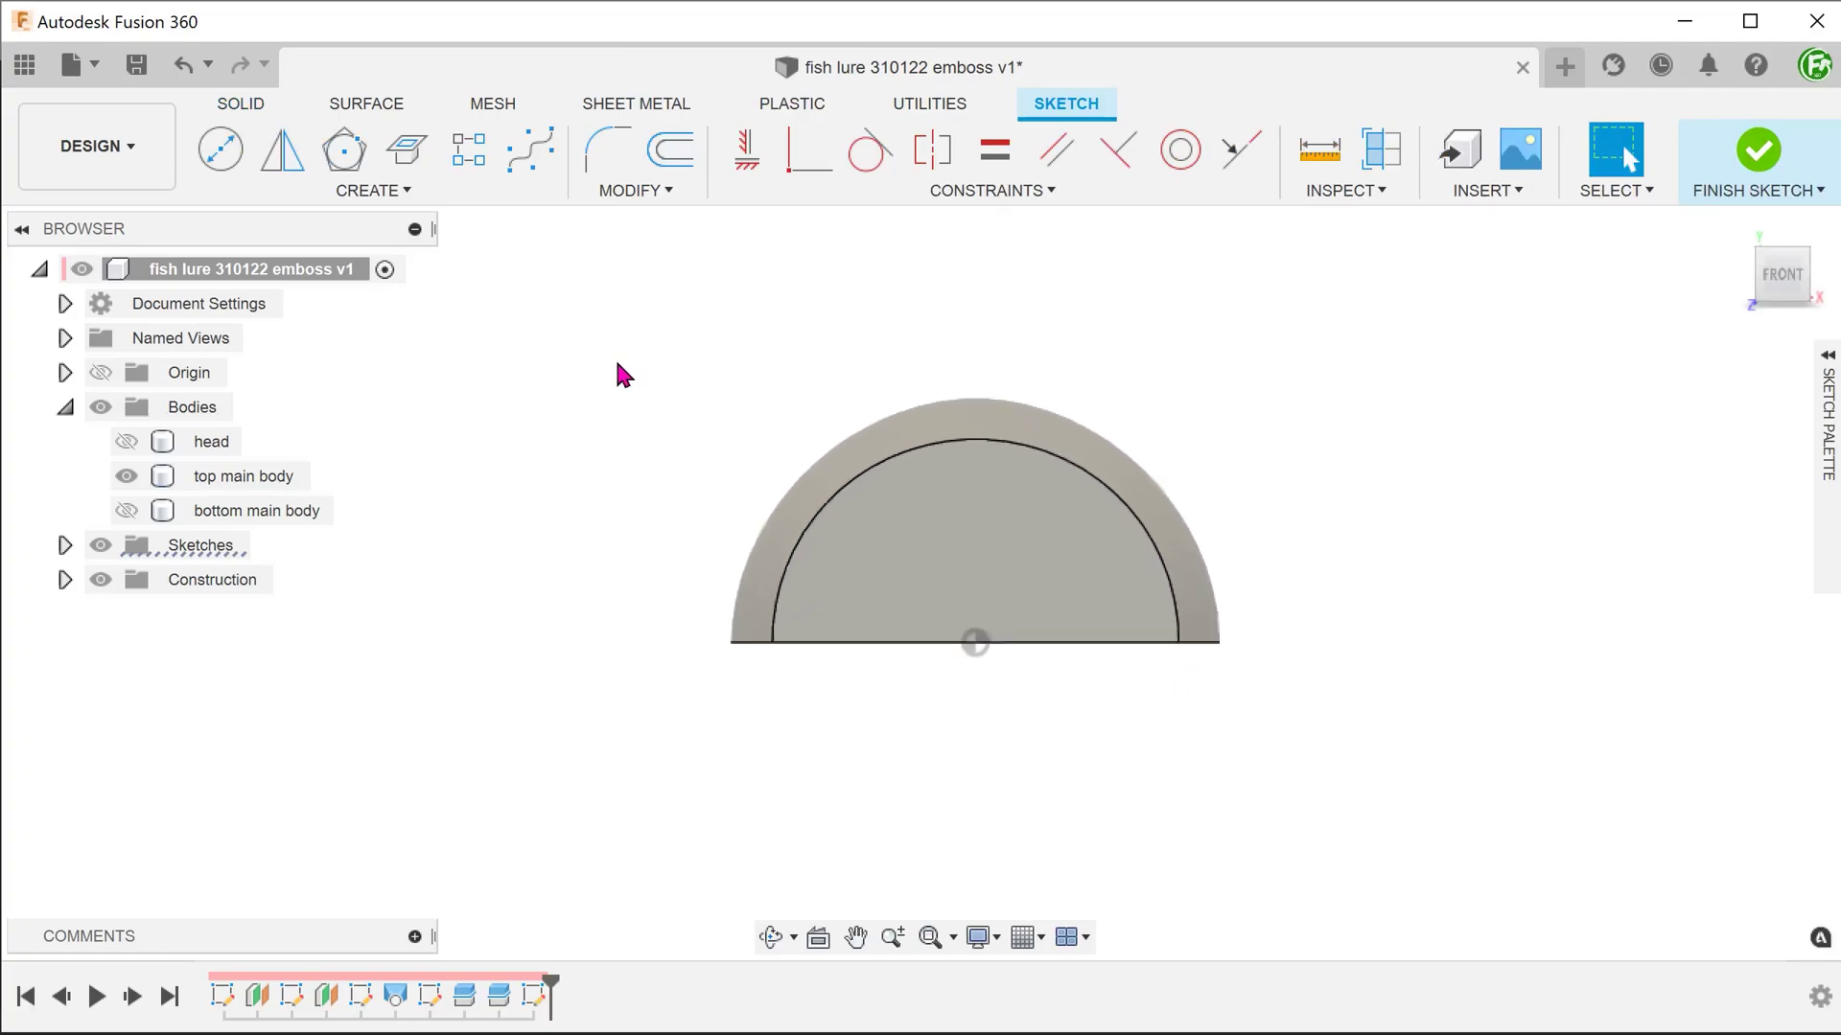
Step: Sketch a circle centred on the origin, dimension its diameter to 90 mm, and finish the sketch
key(l)
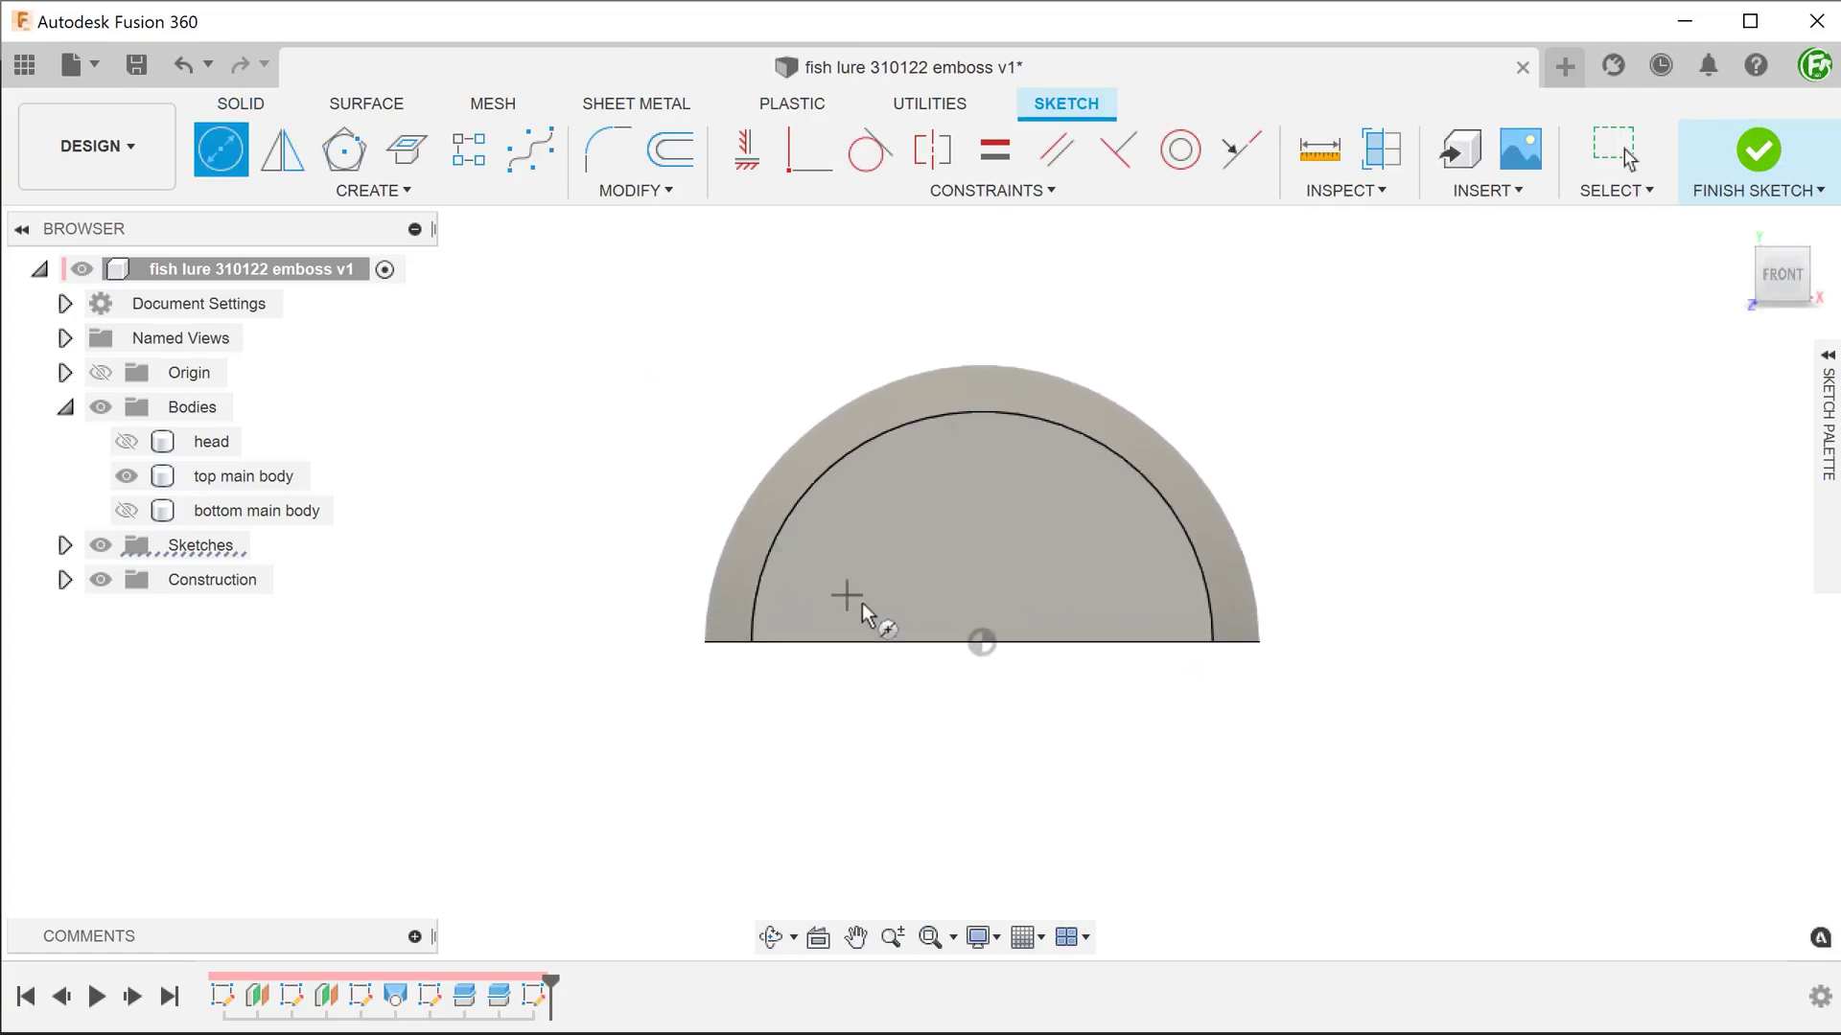
click(979, 642)
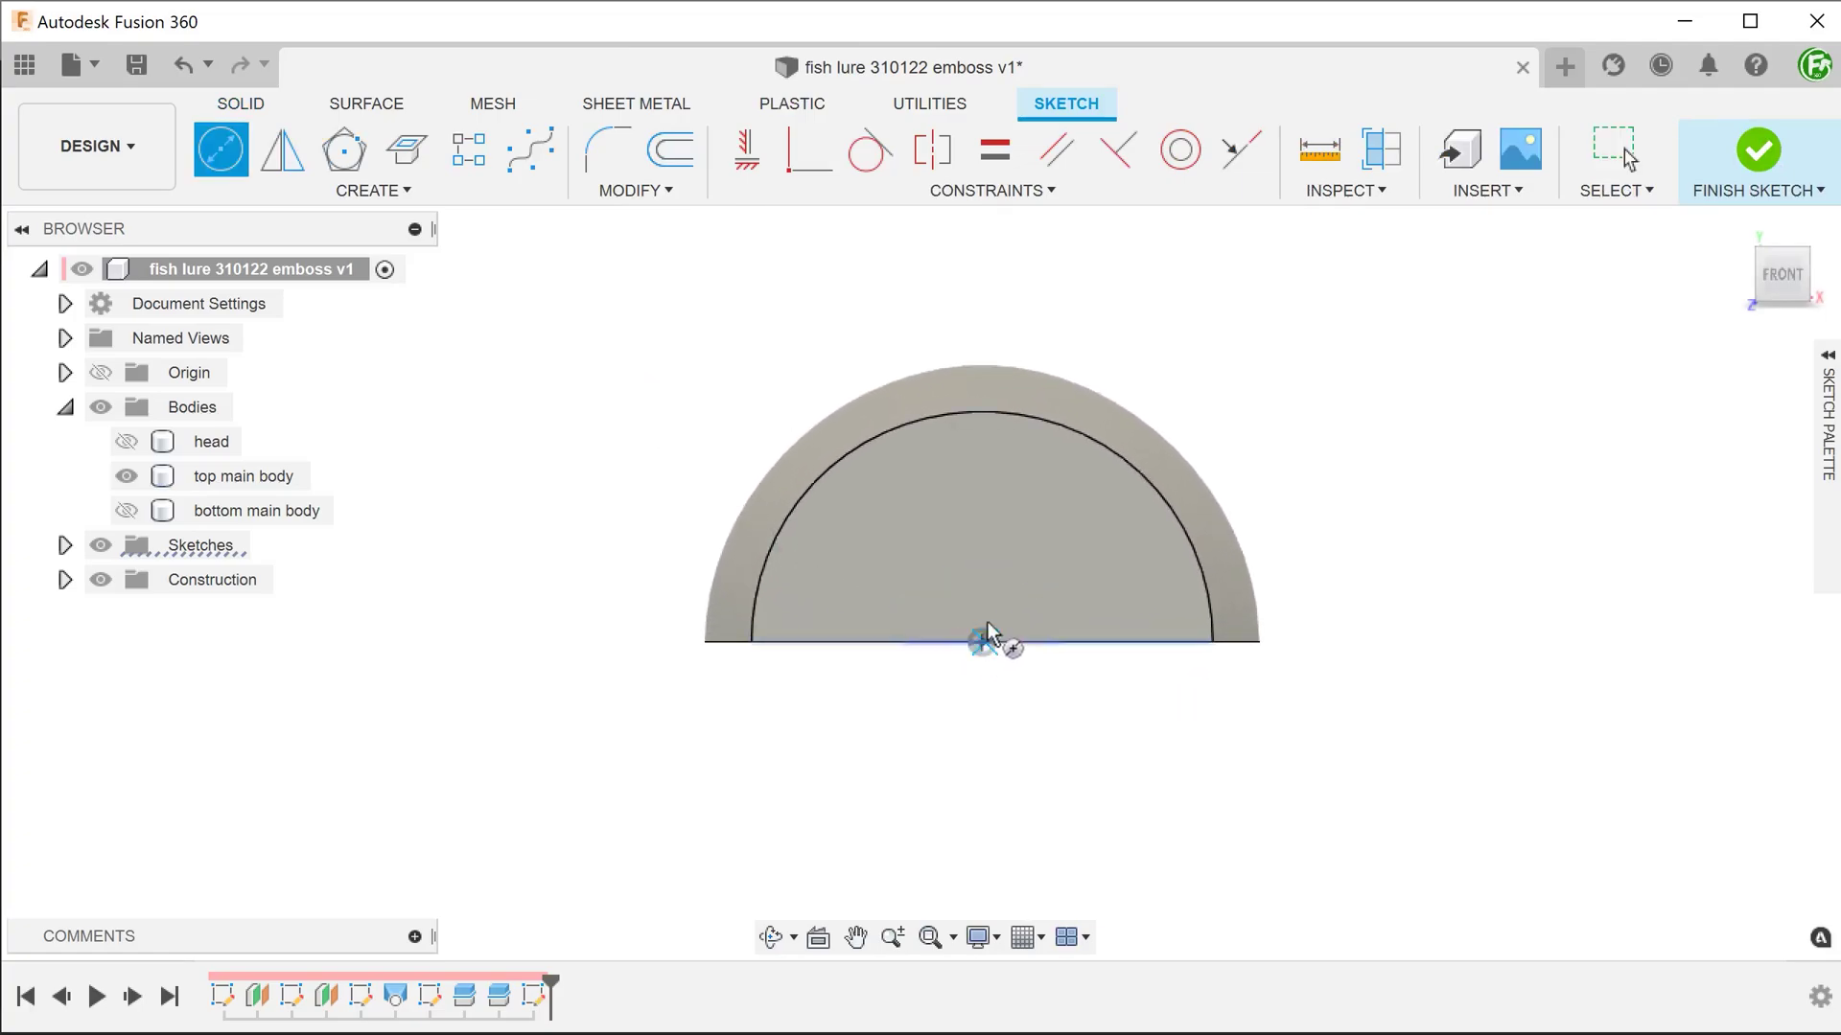
click(1008, 434)
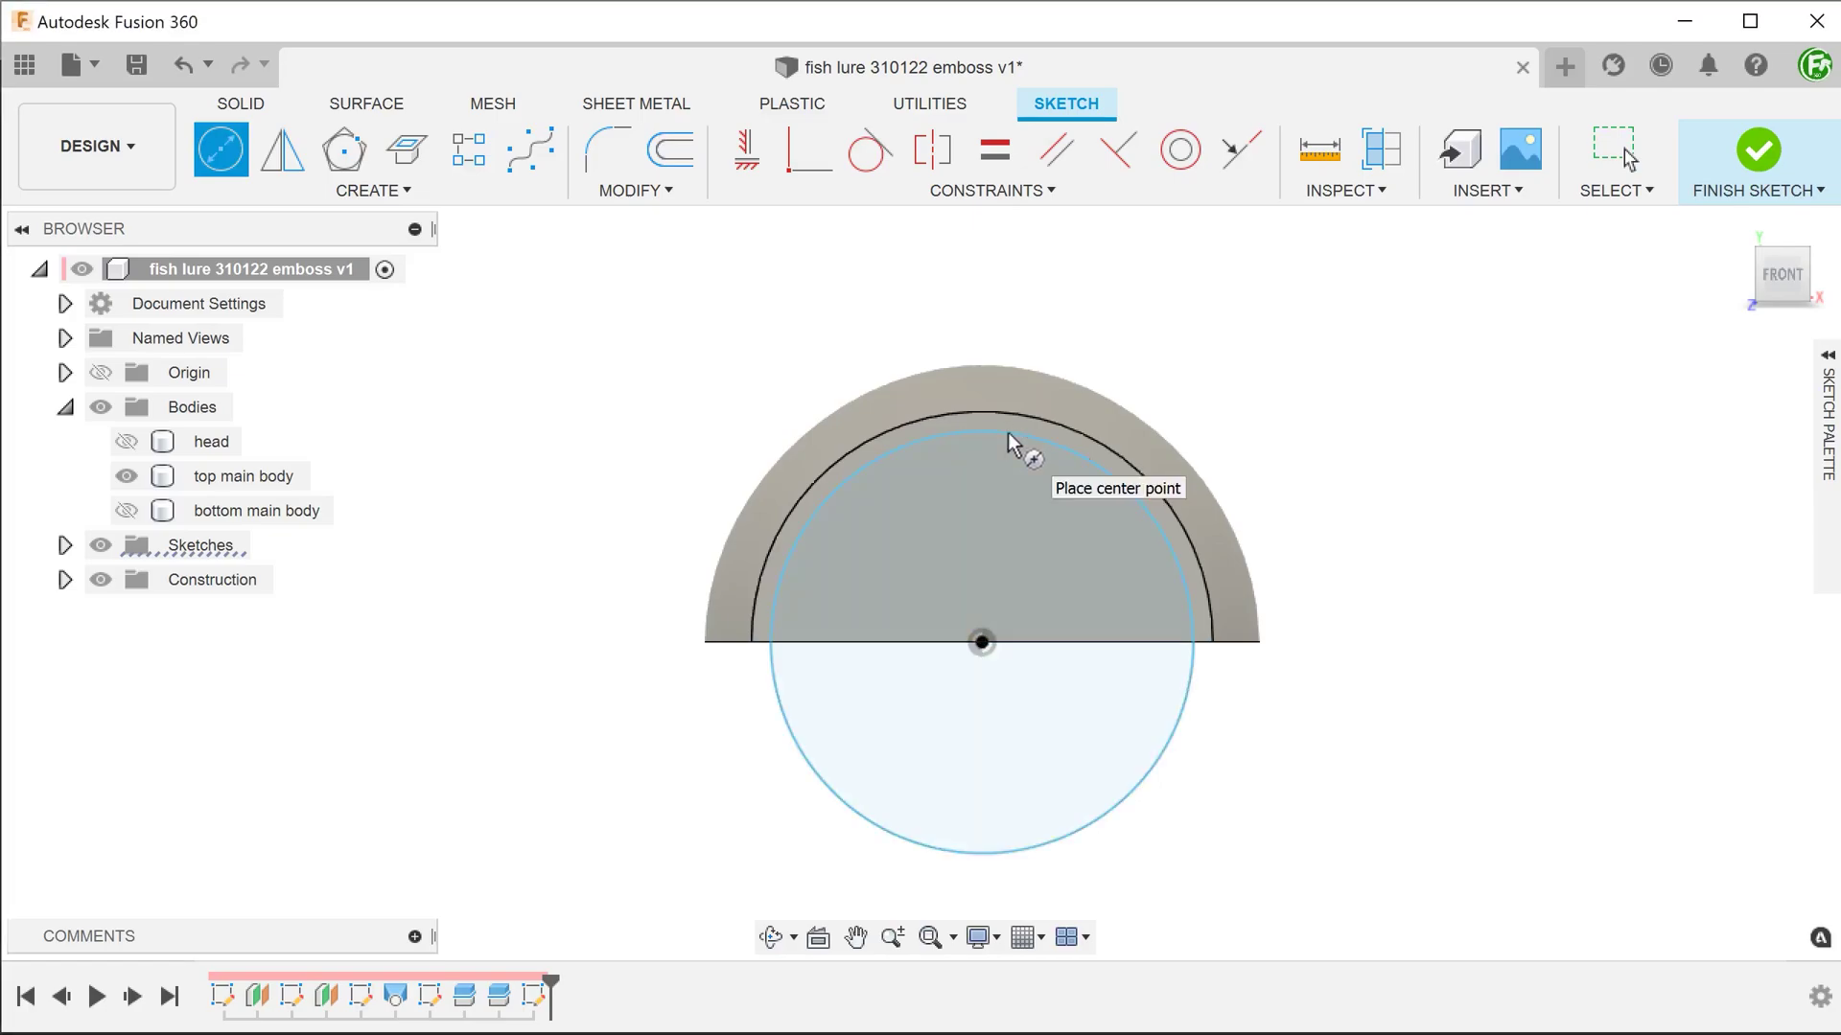
key(d)
click(871, 460)
click(579, 399)
text(90)
key(Return)
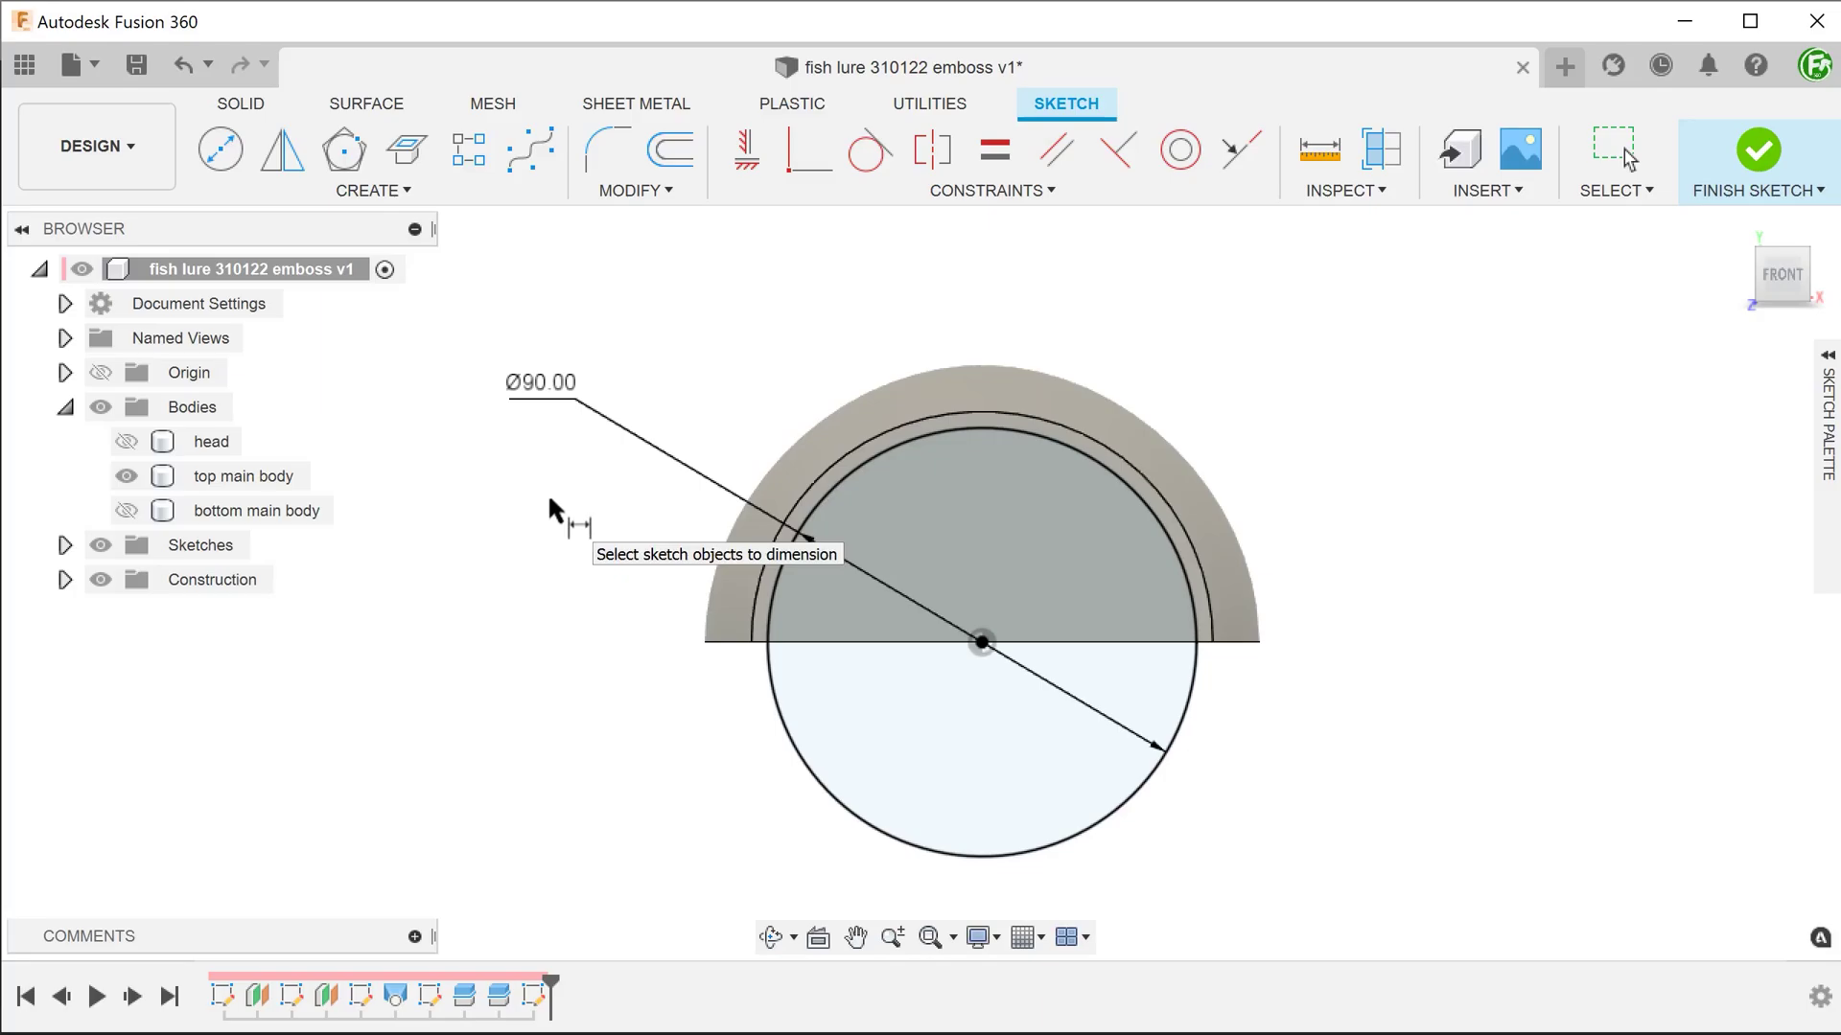
click(1728, 174)
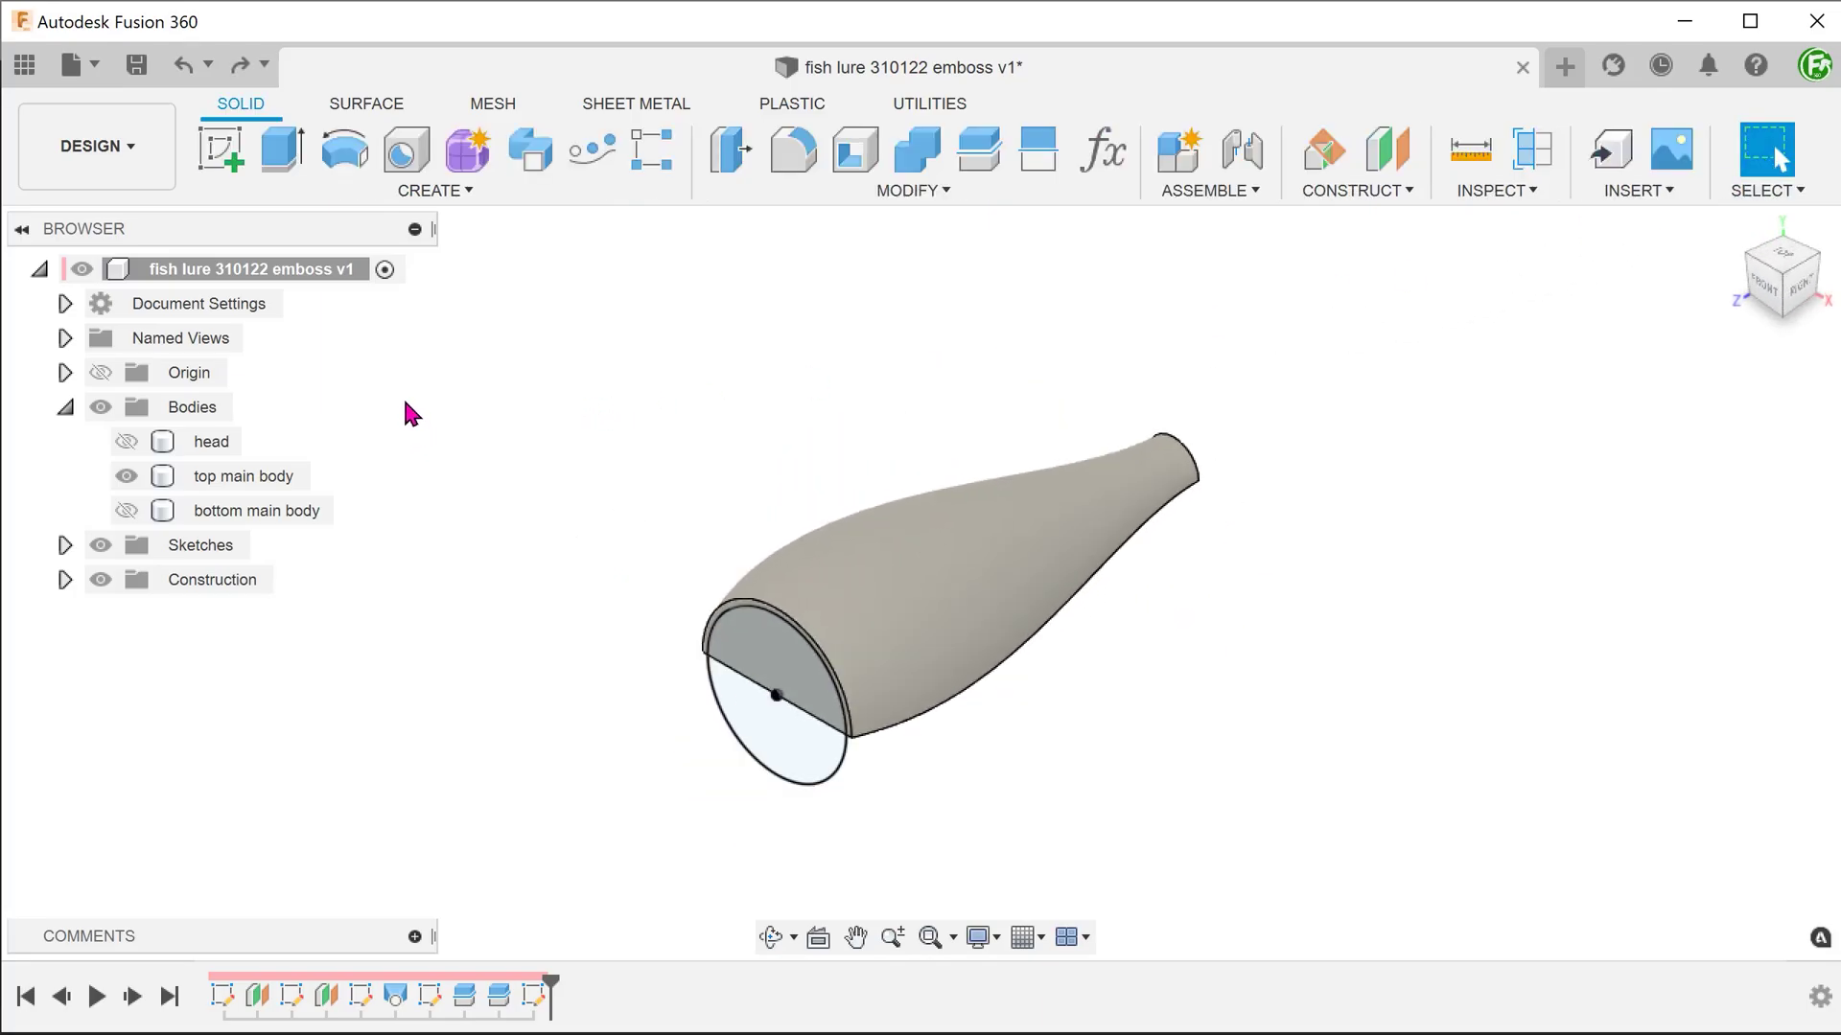
Step: Extrude the circle about -257.4 mm through the top main body with a -7.6 deg taper as a new body
key(e)
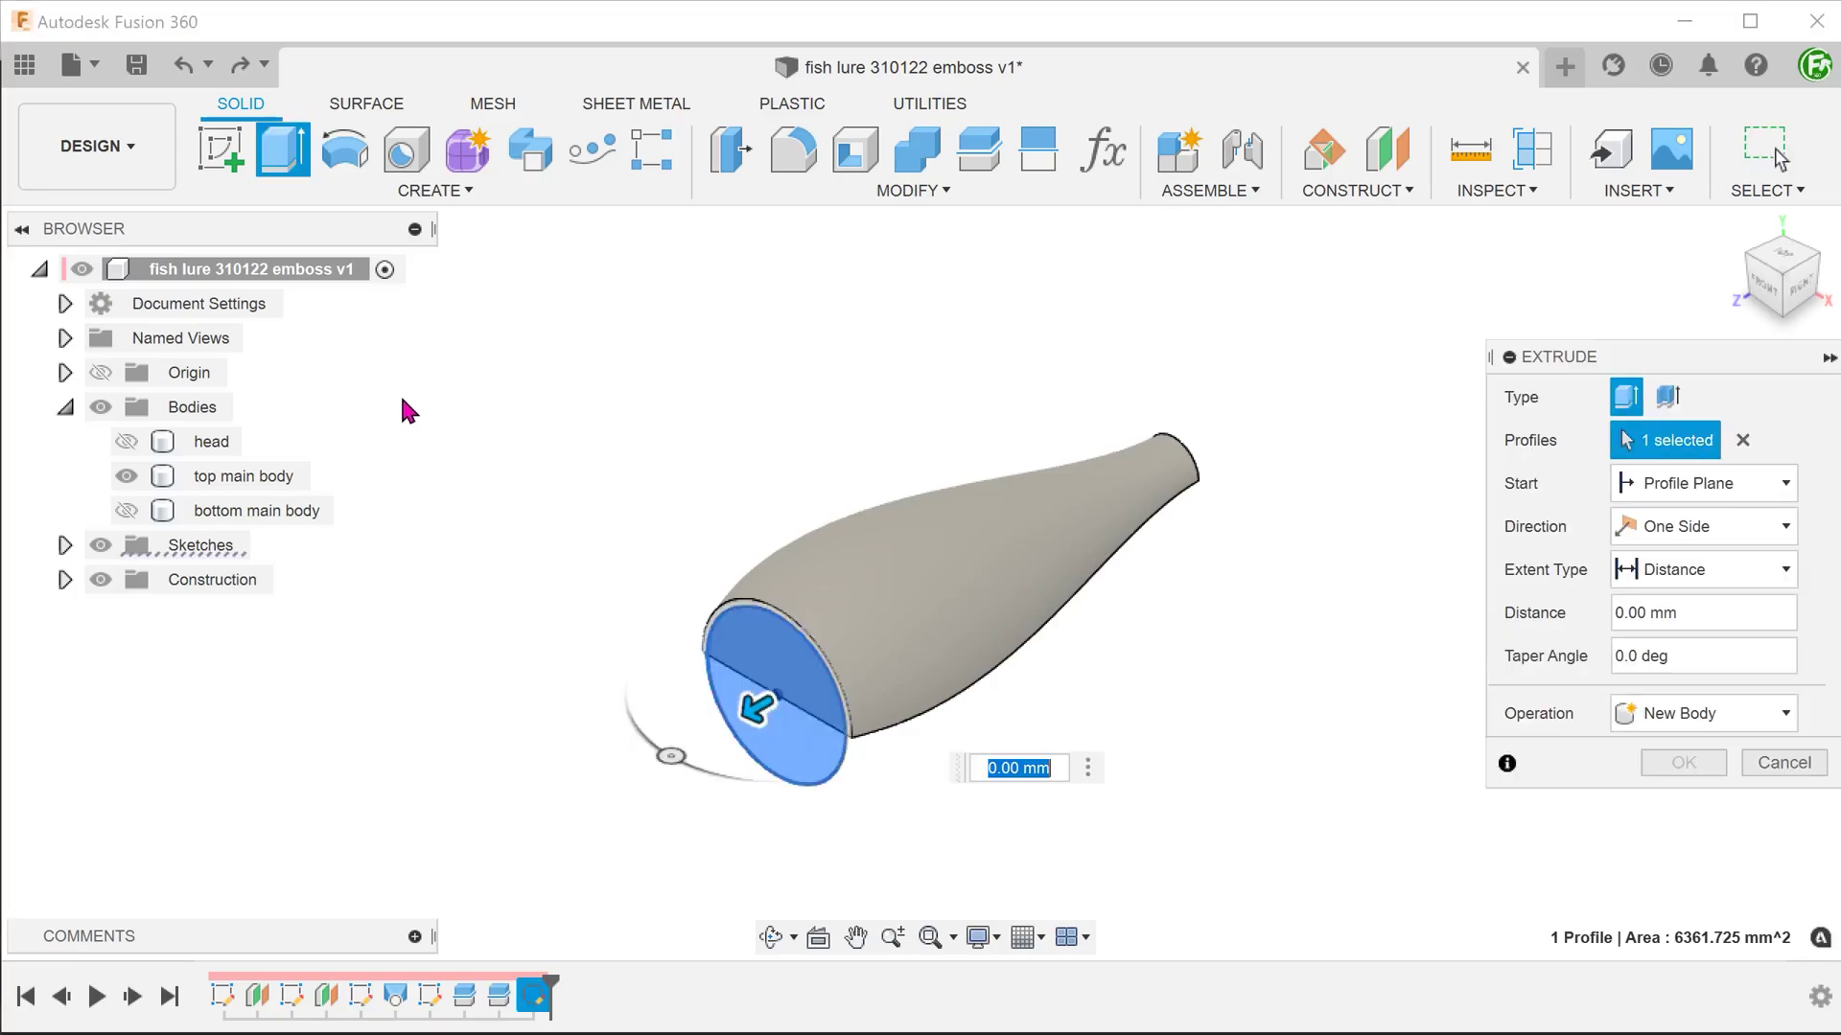
shift+middle_drag(422, 410, 815, 353)
click(1180, 524)
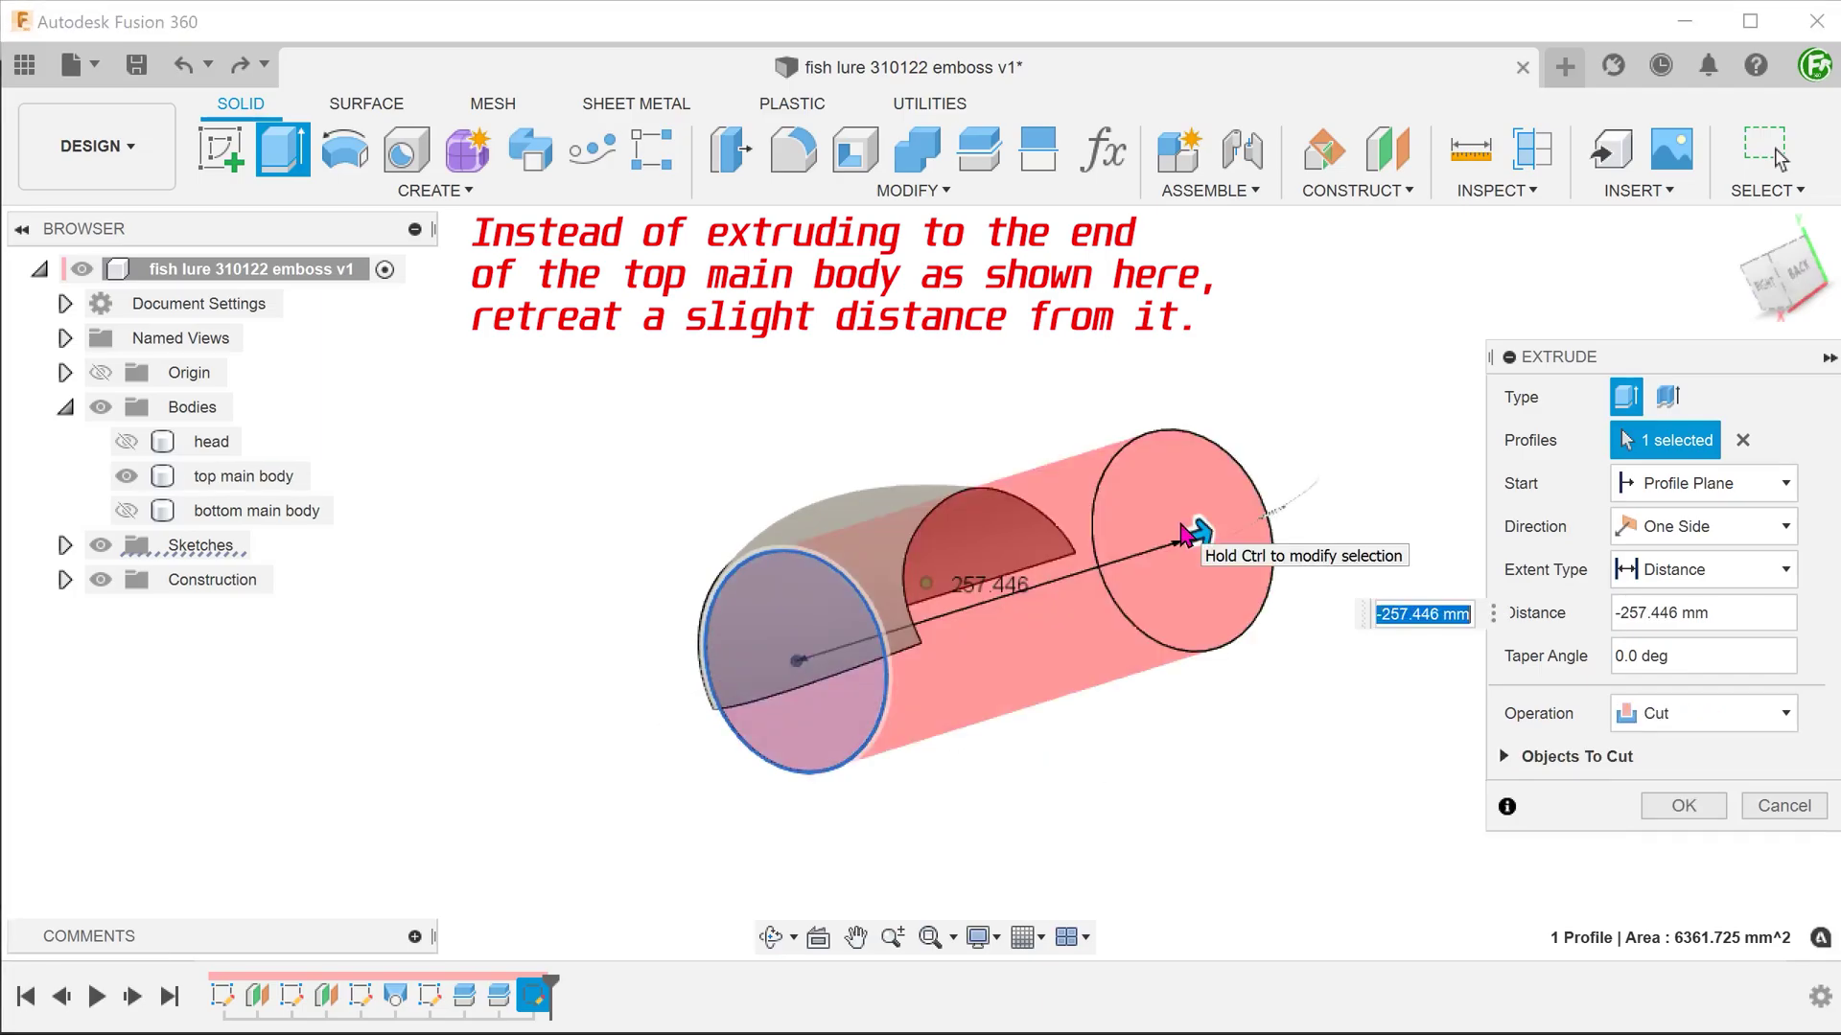
mouse_move(1179, 523)
shift+middle_down()
mouse_move(1167, 534)
mouse_move(1203, 533)
shift+middle_up()
drag(1292, 376, 1285, 369)
shift+middle_drag(973, 394, 973, 380)
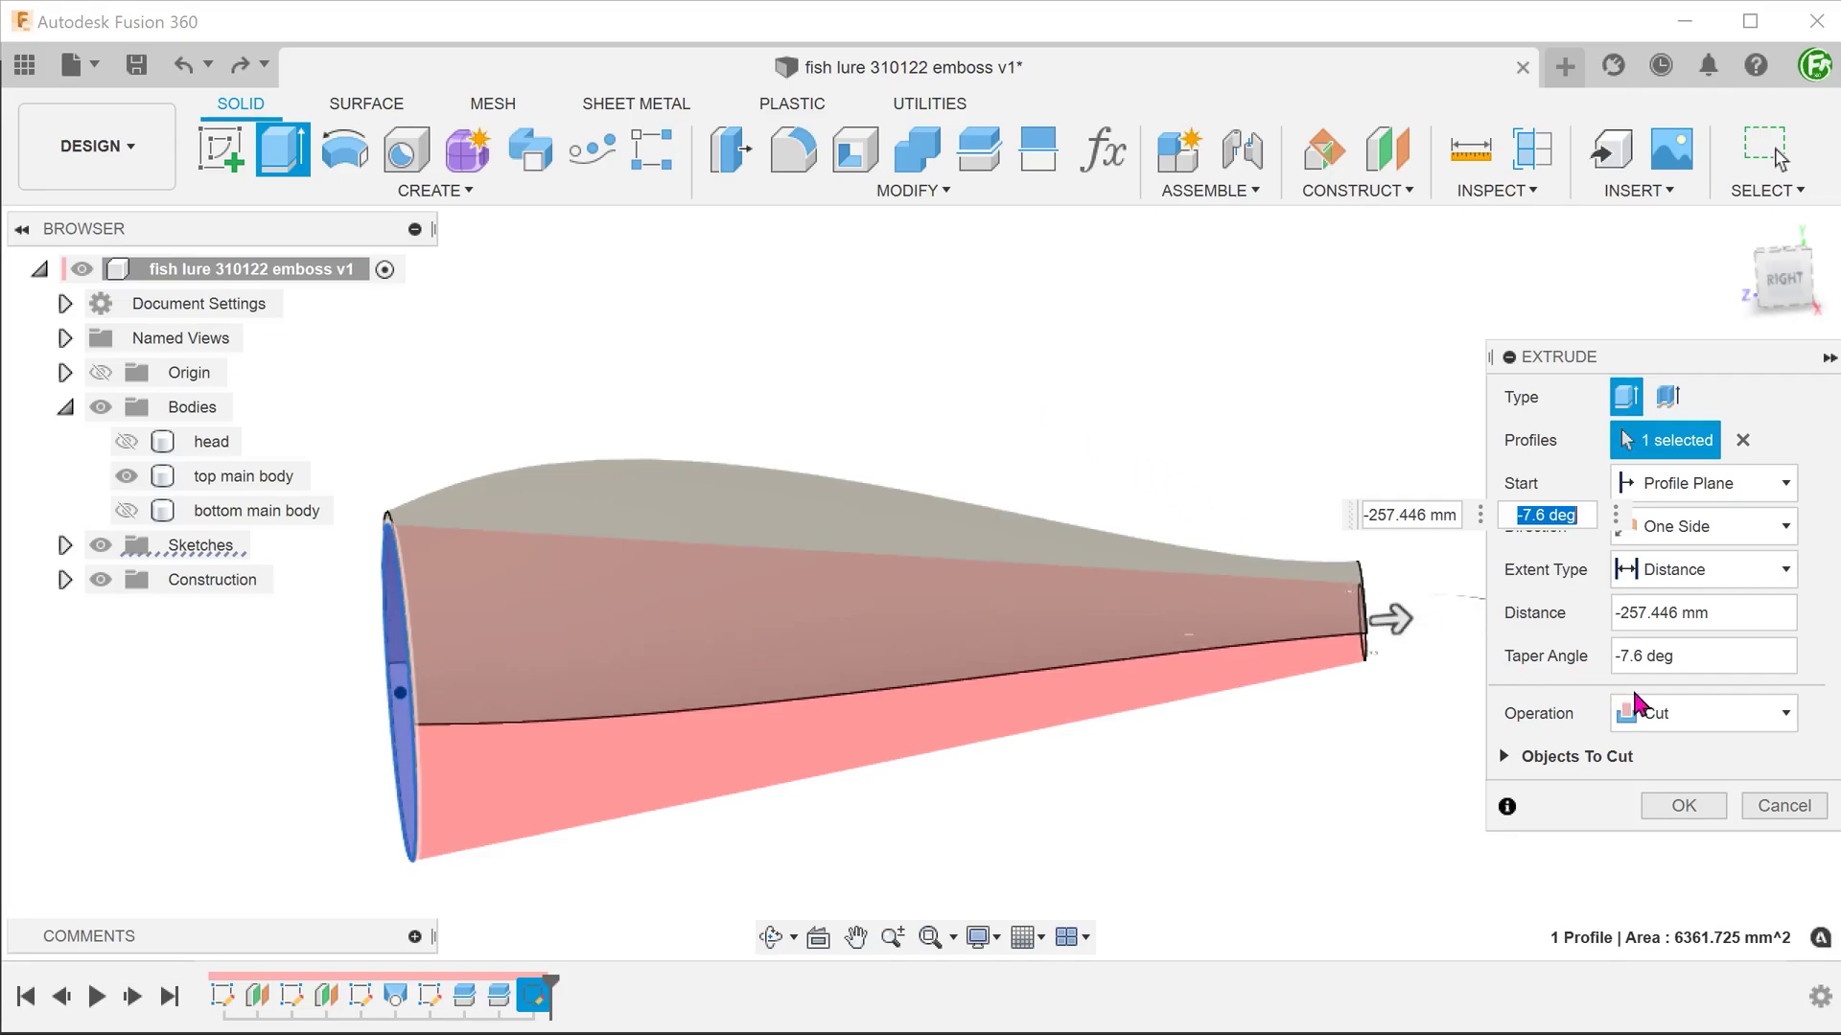
click(1644, 714)
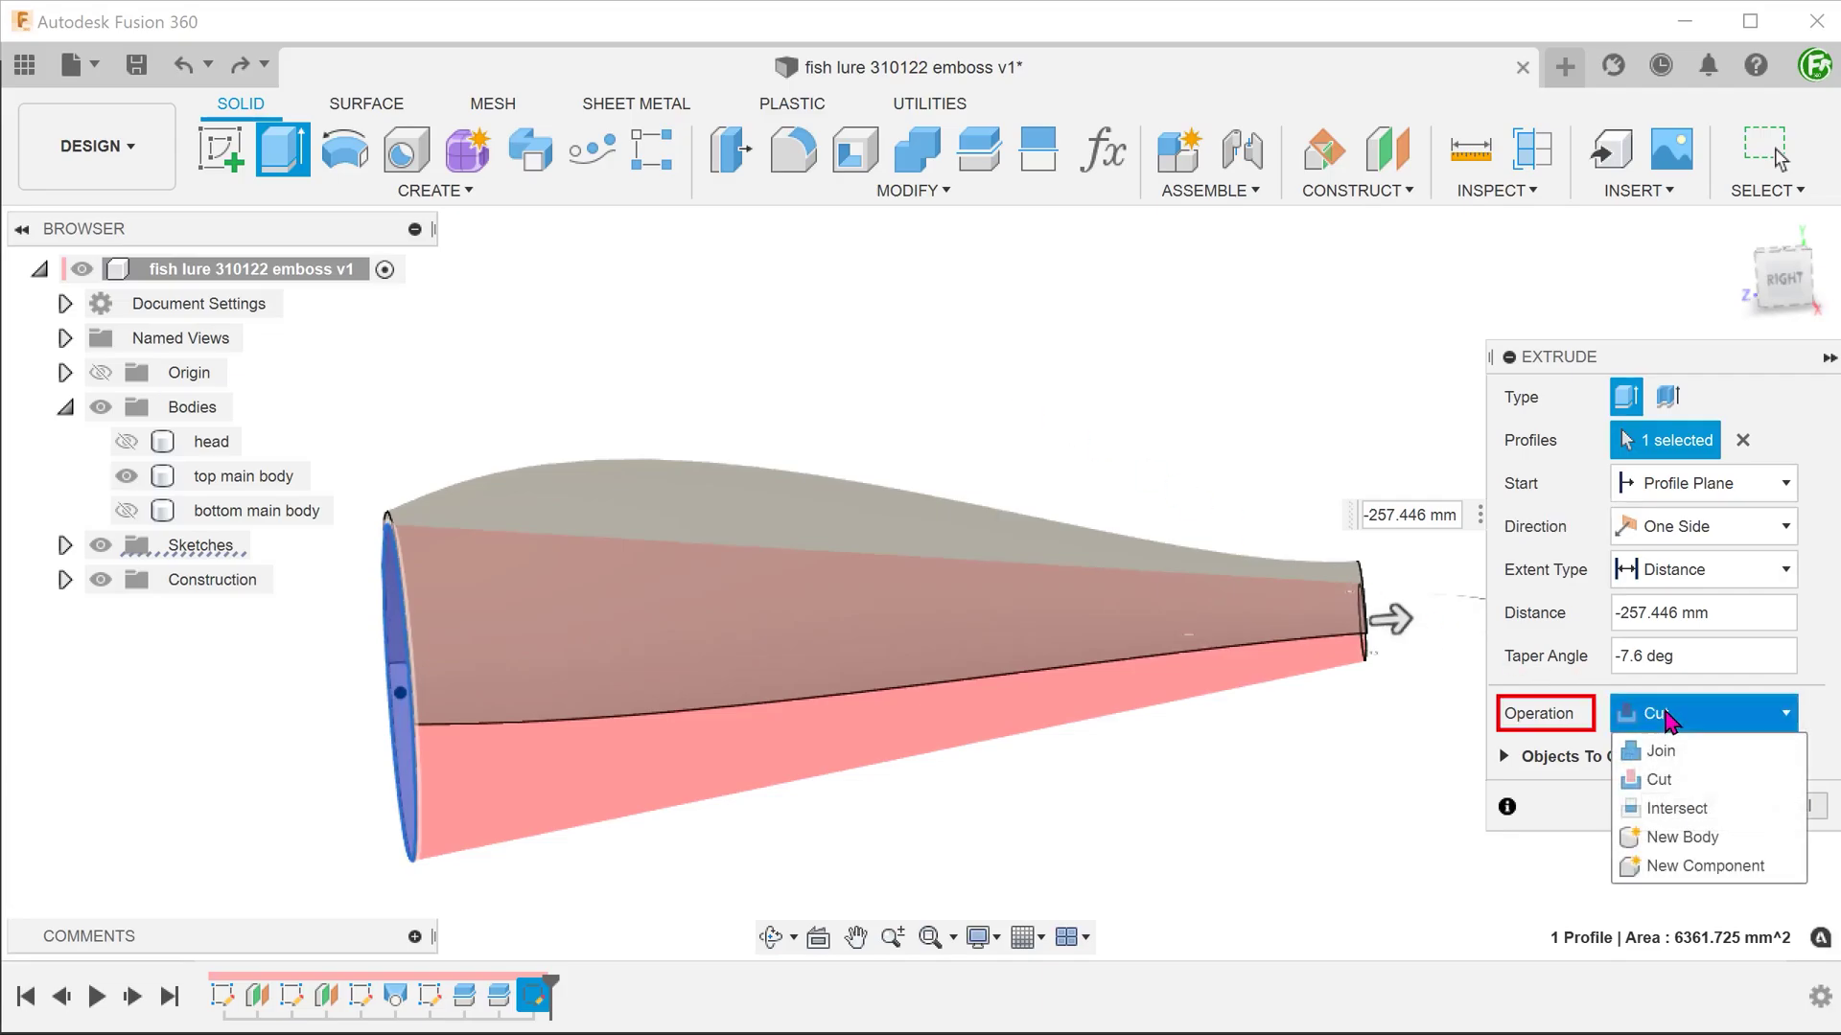
click(1730, 838)
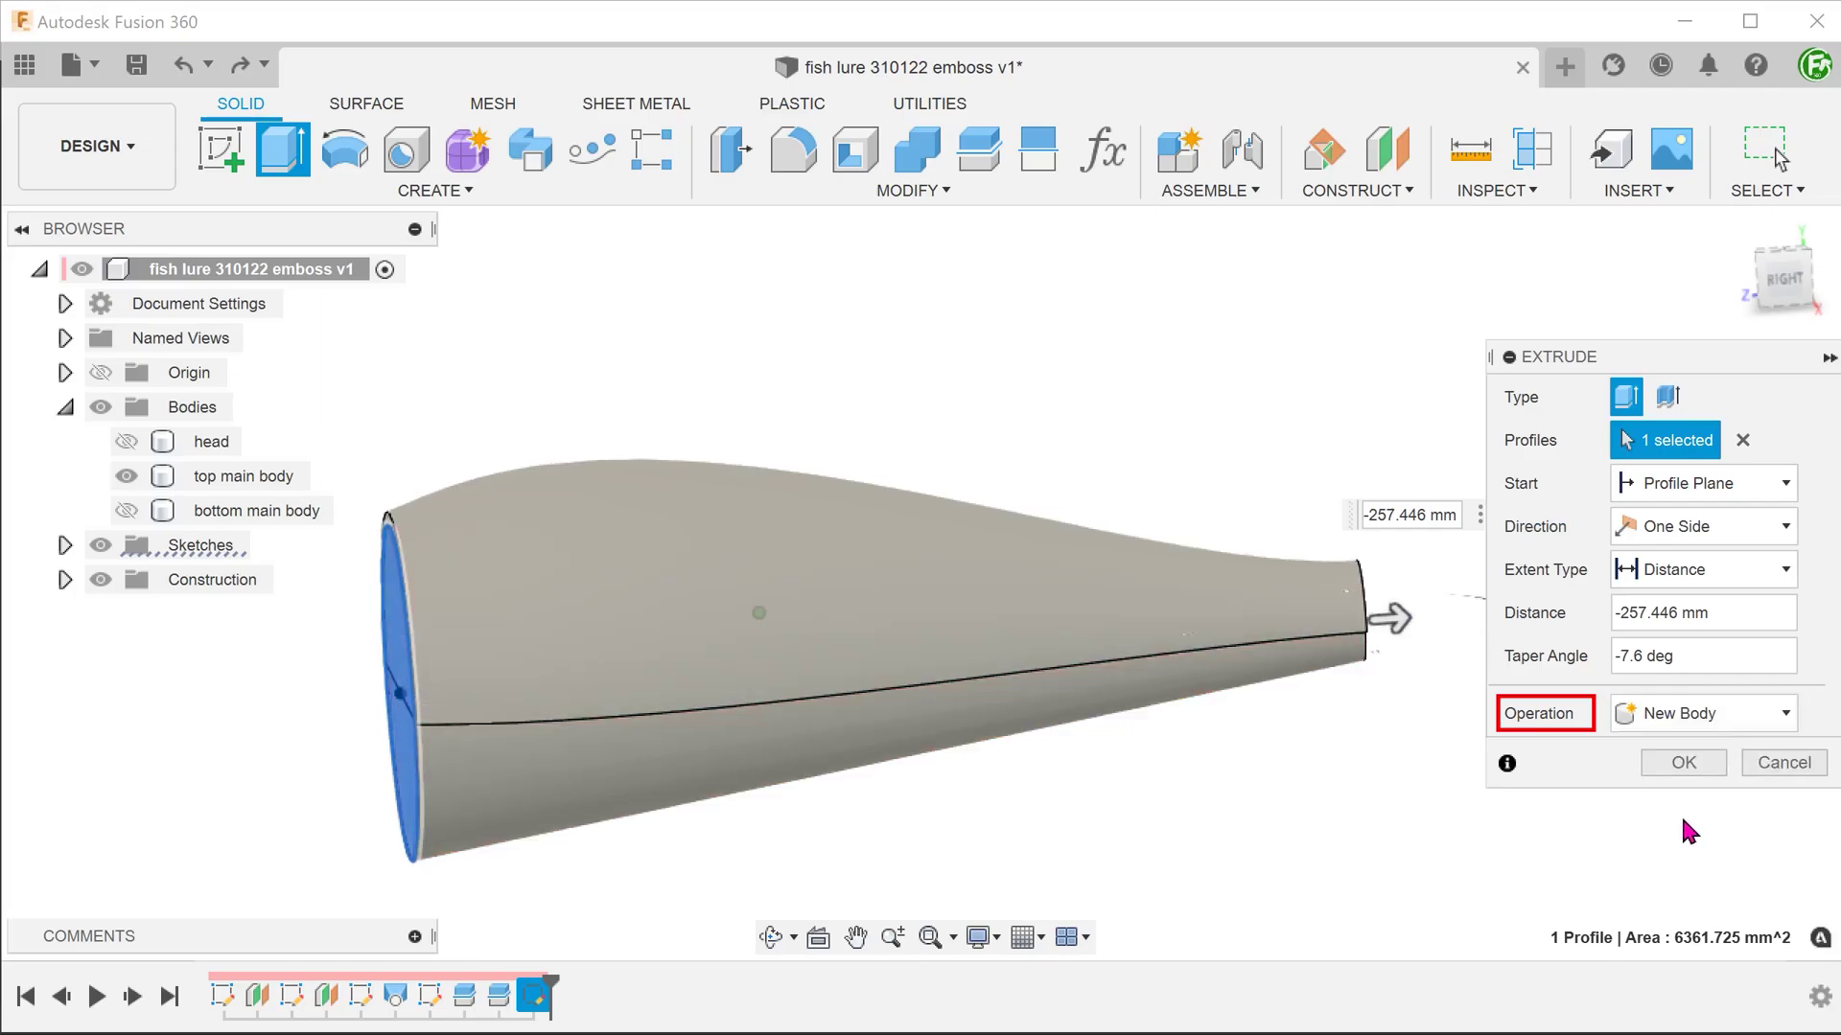
click(1684, 762)
Step: Set the opacity of the top main body to 100%
shift+middle_drag(1323, 596, 600, 313)
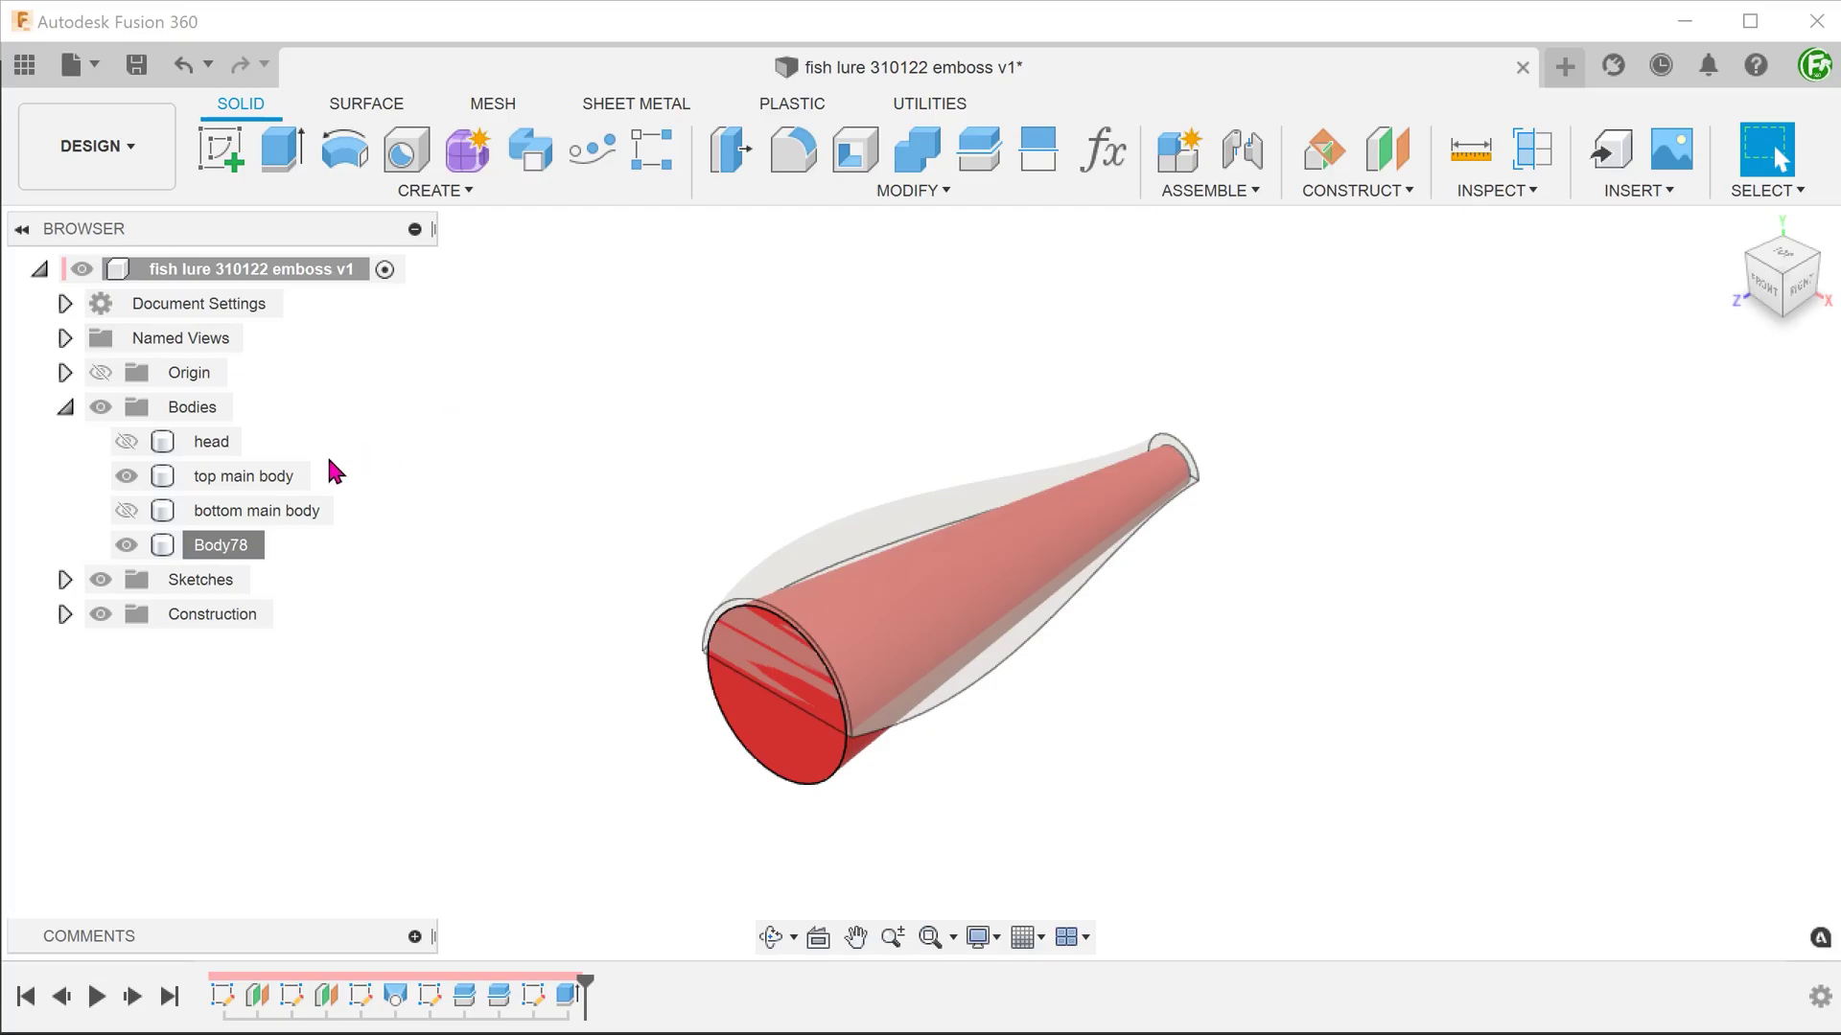
right_click(265, 477)
mouse_move(391, 550)
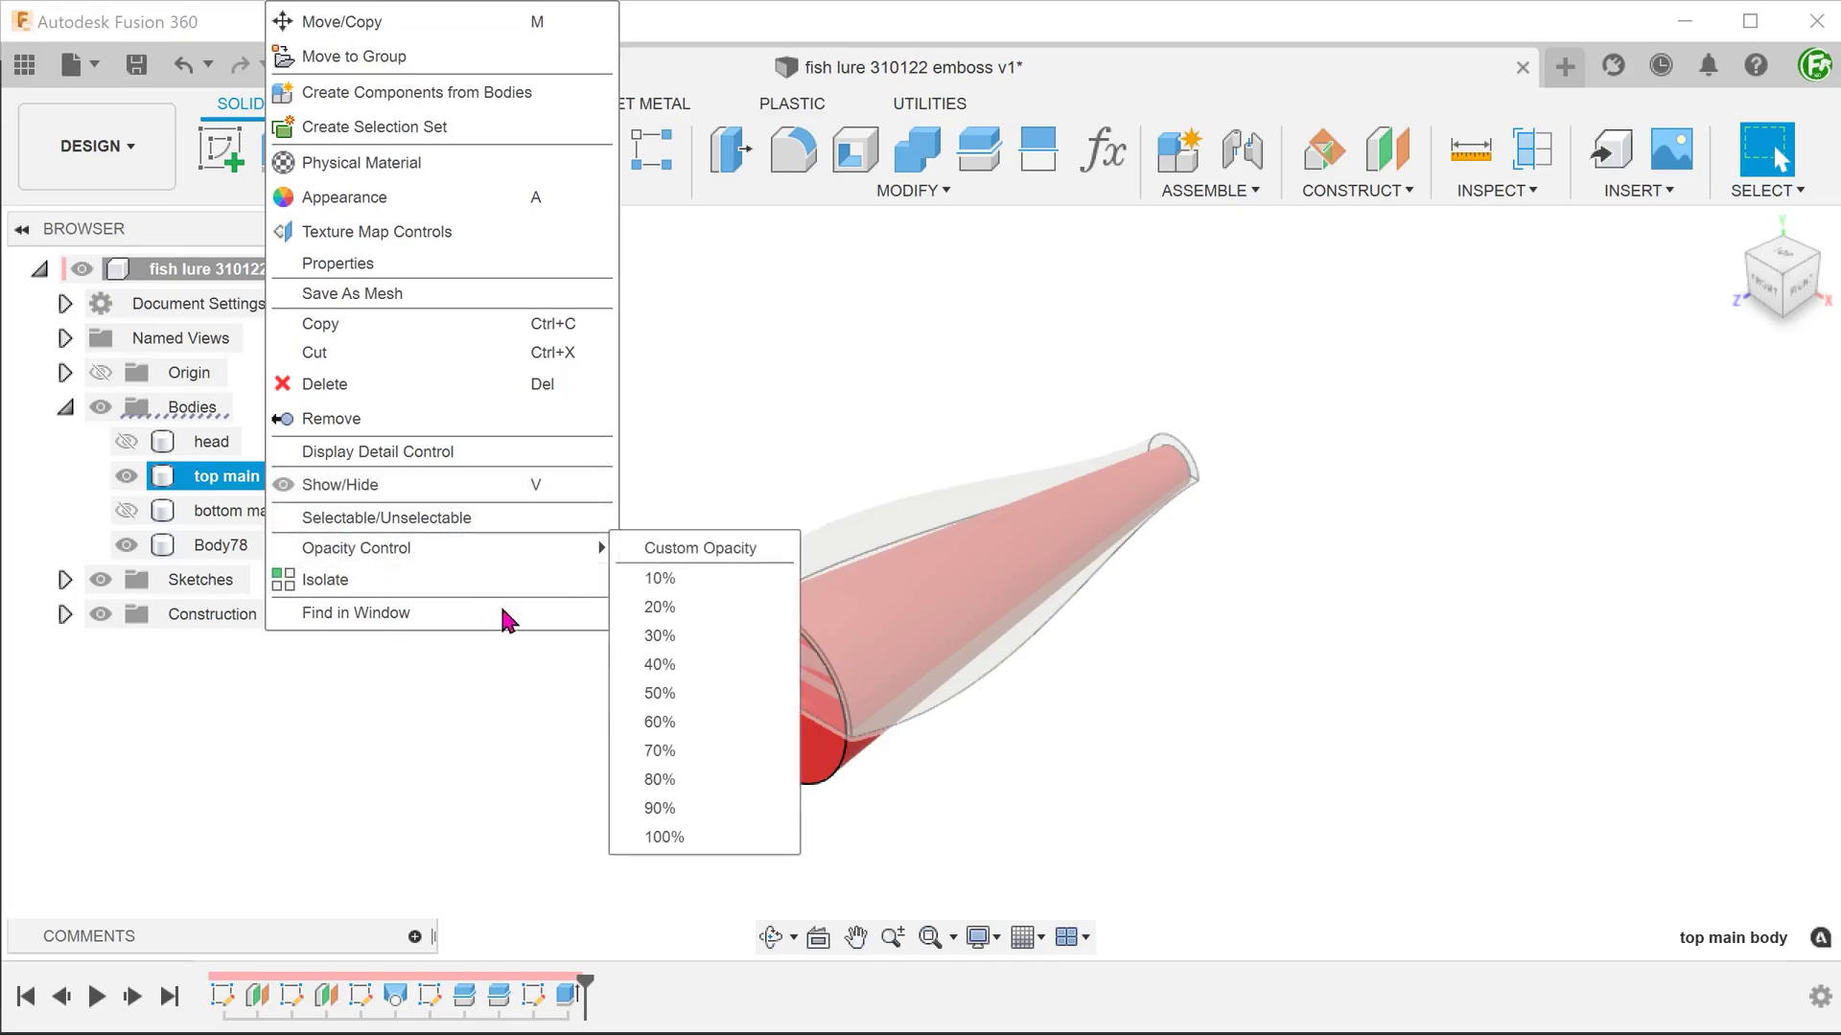
click(681, 838)
click(504, 496)
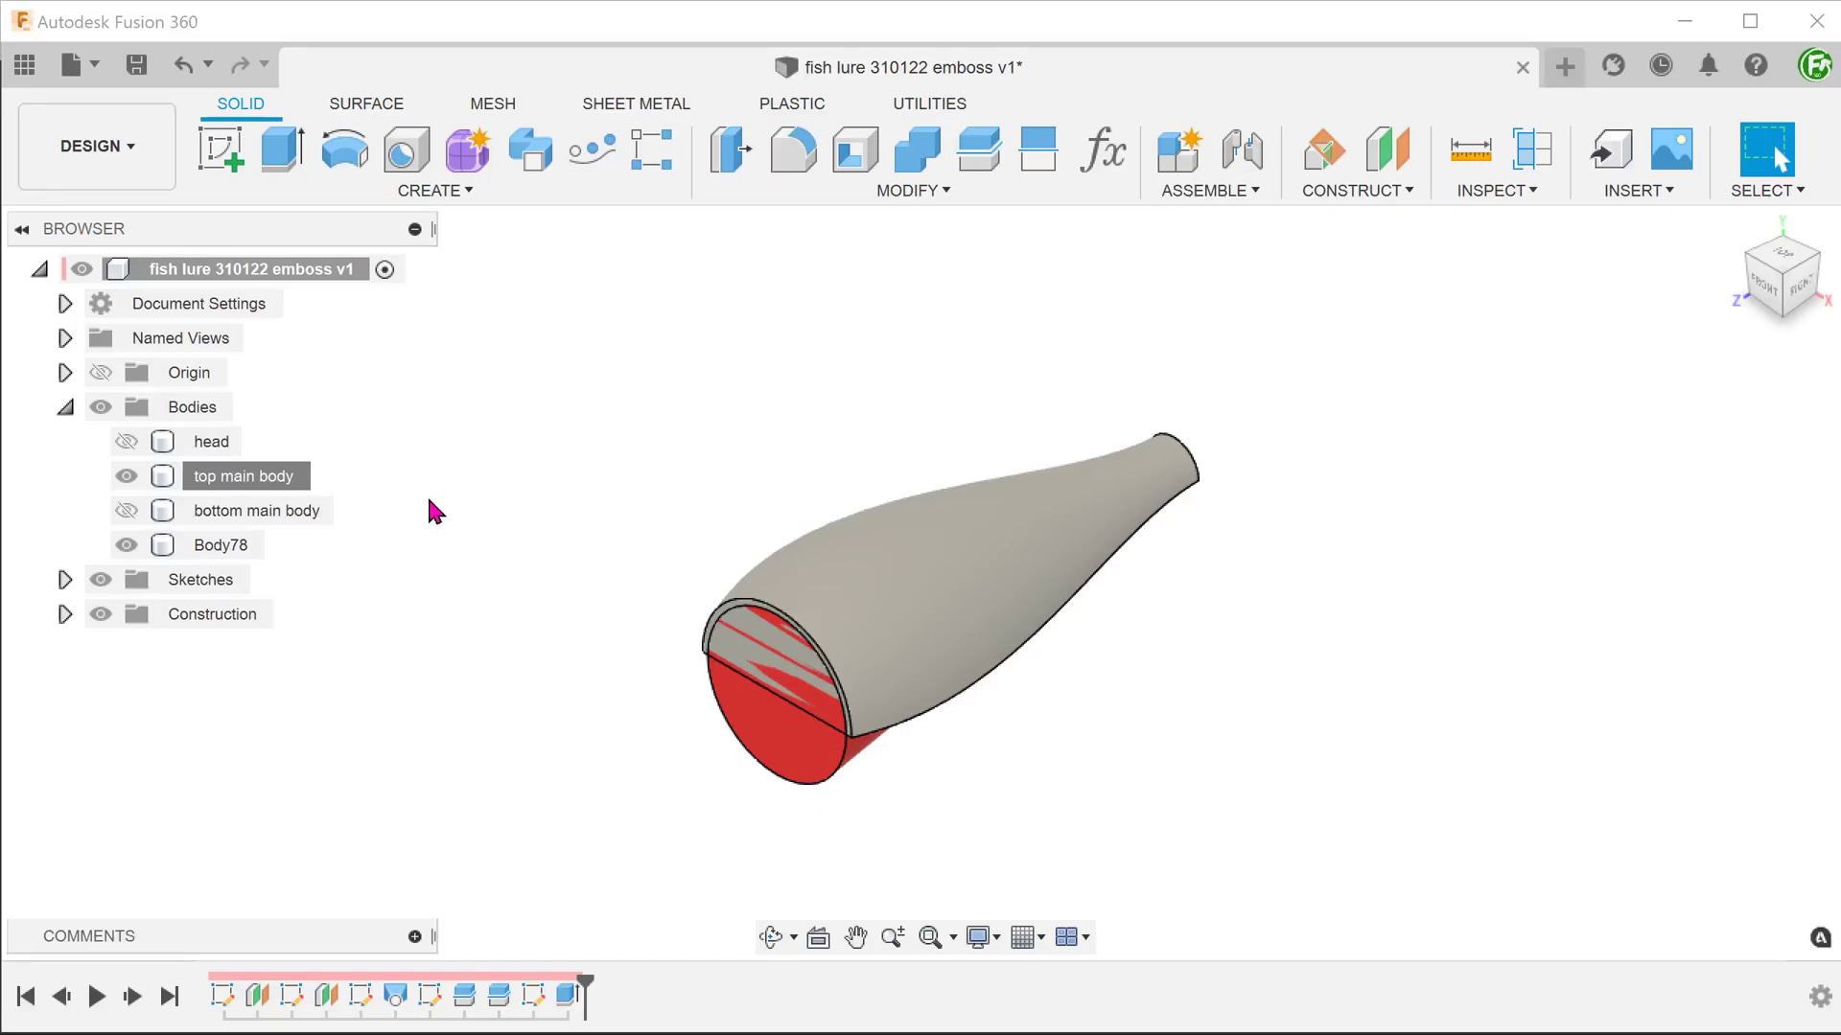
Step: Split the tapered cone body with Split Body, using the top main body's flat underside as the splitting tool
click(757, 189)
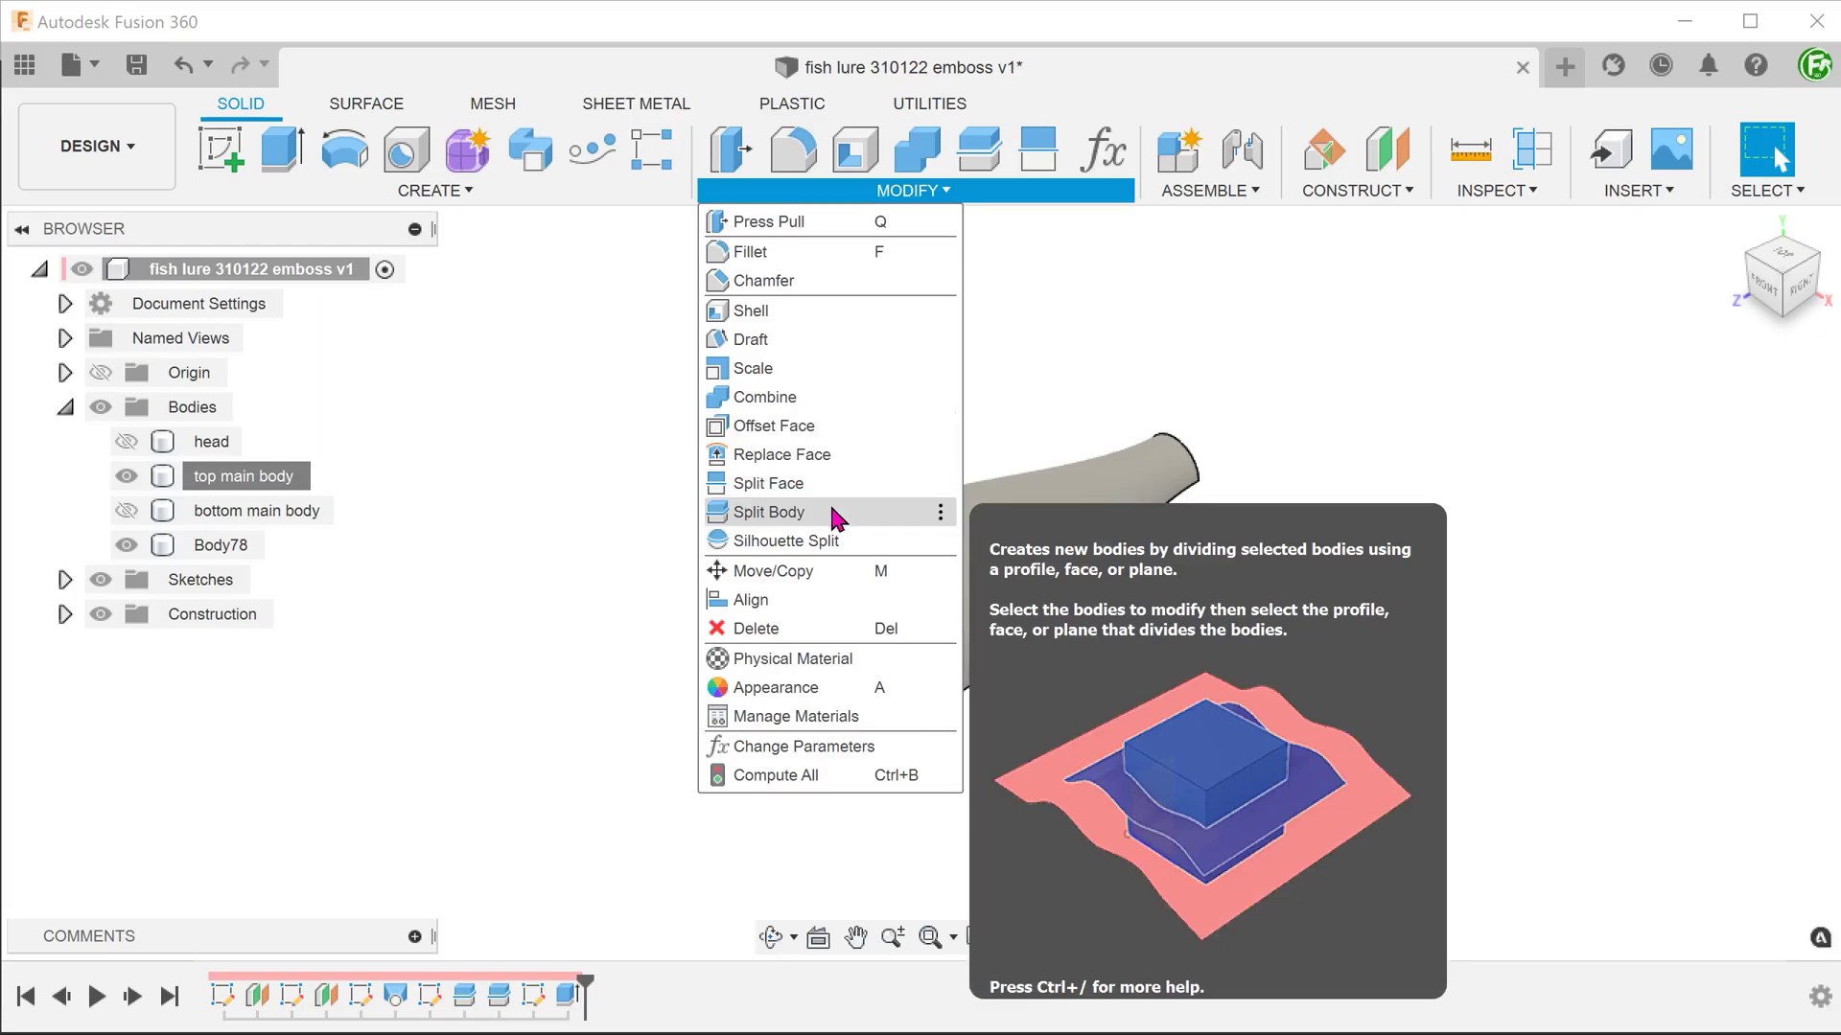
click(830, 514)
shift+middle_drag(692, 455, 400, 587)
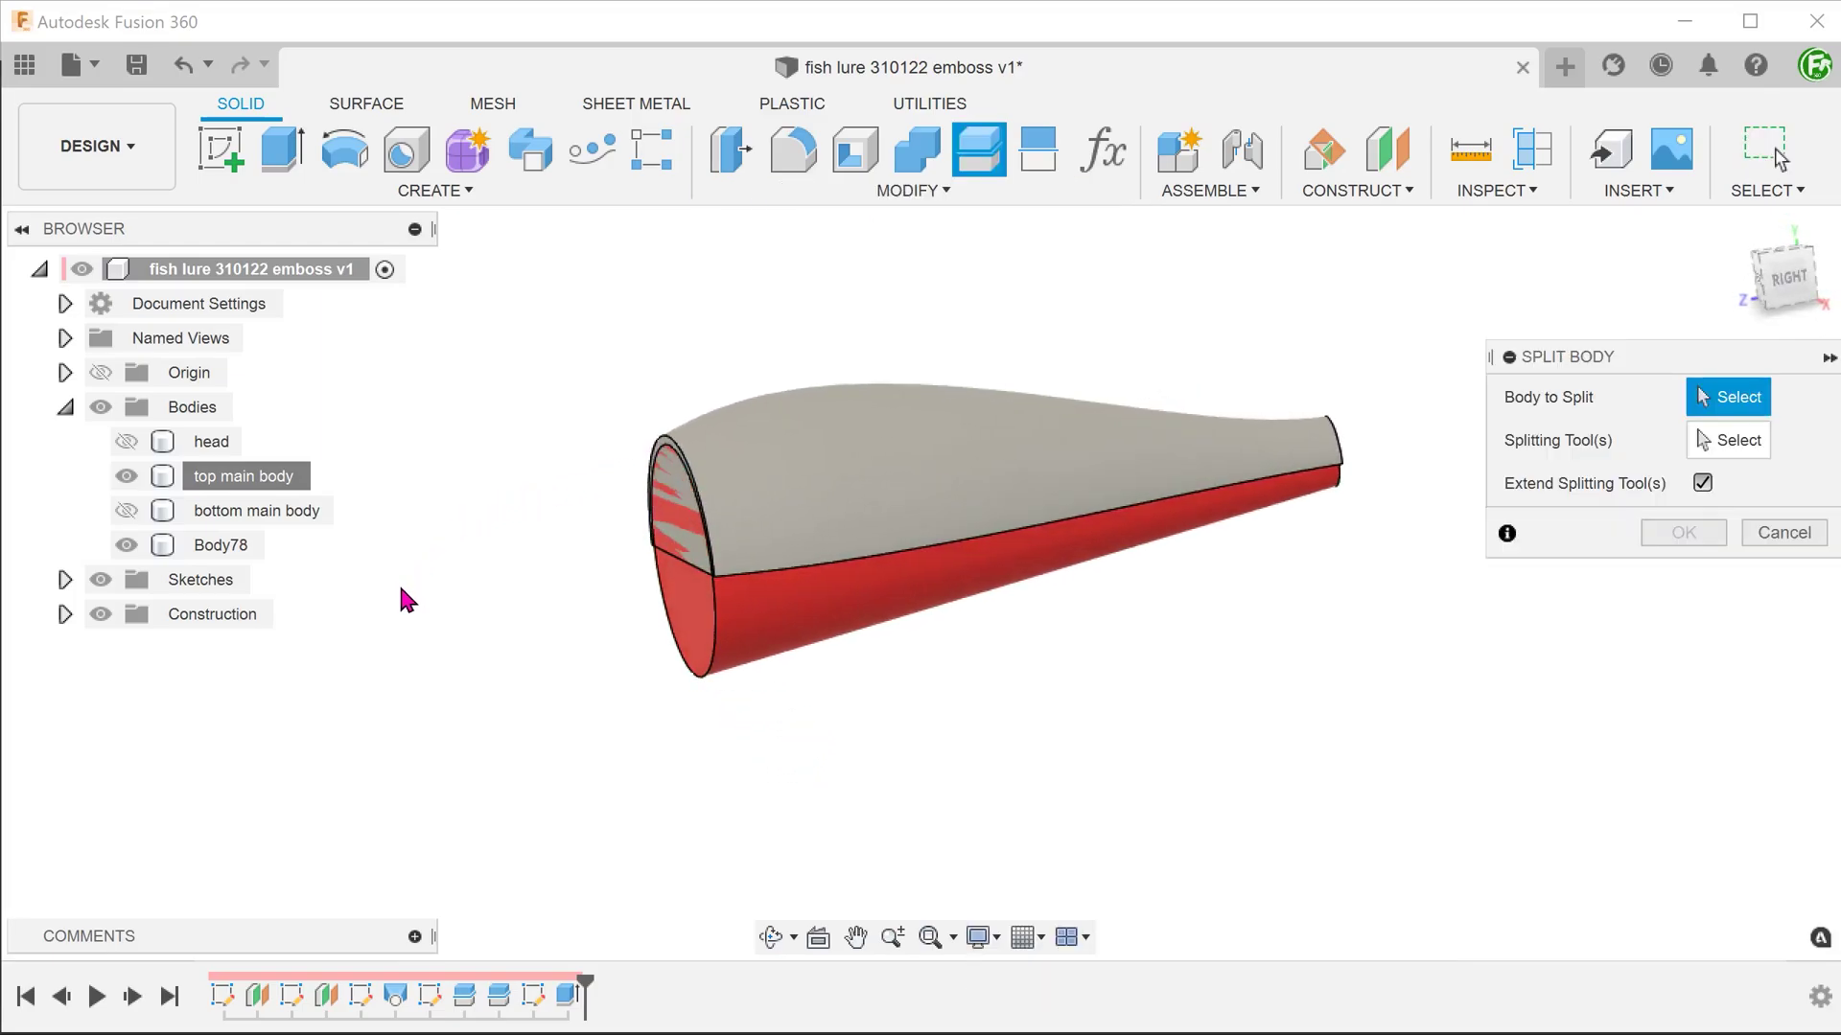
click(757, 627)
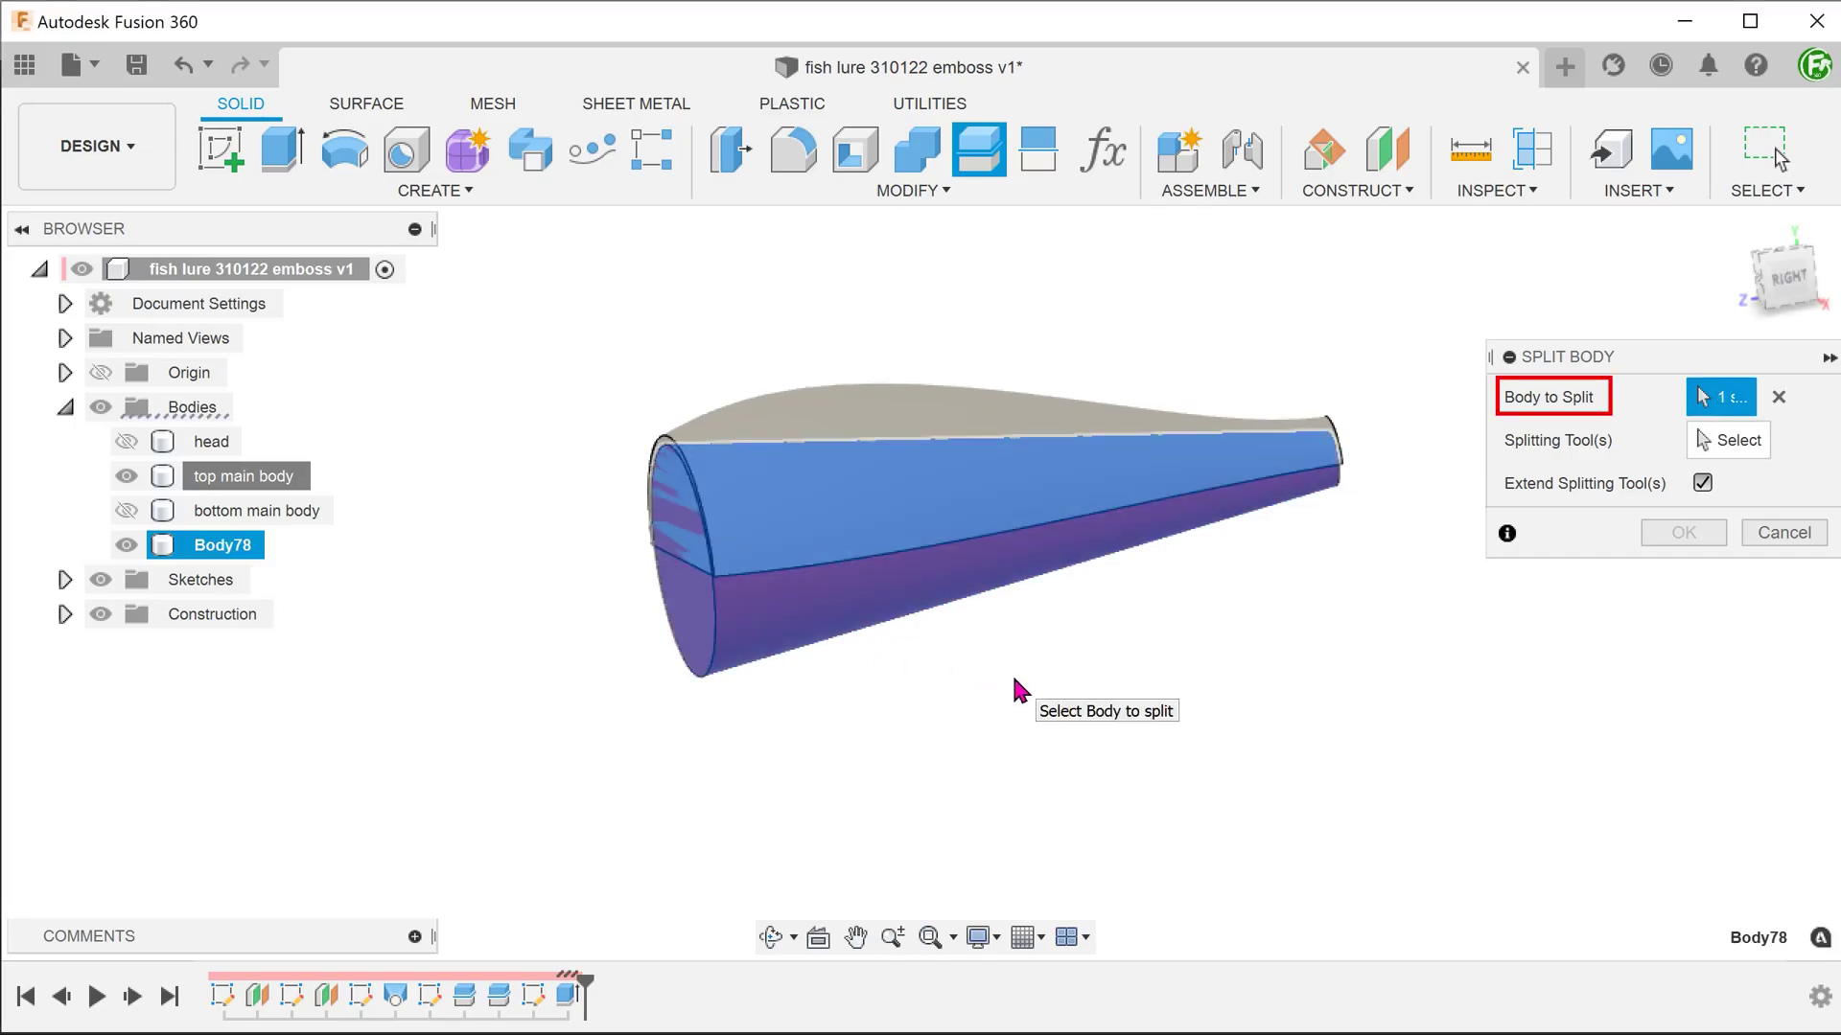
click(1715, 447)
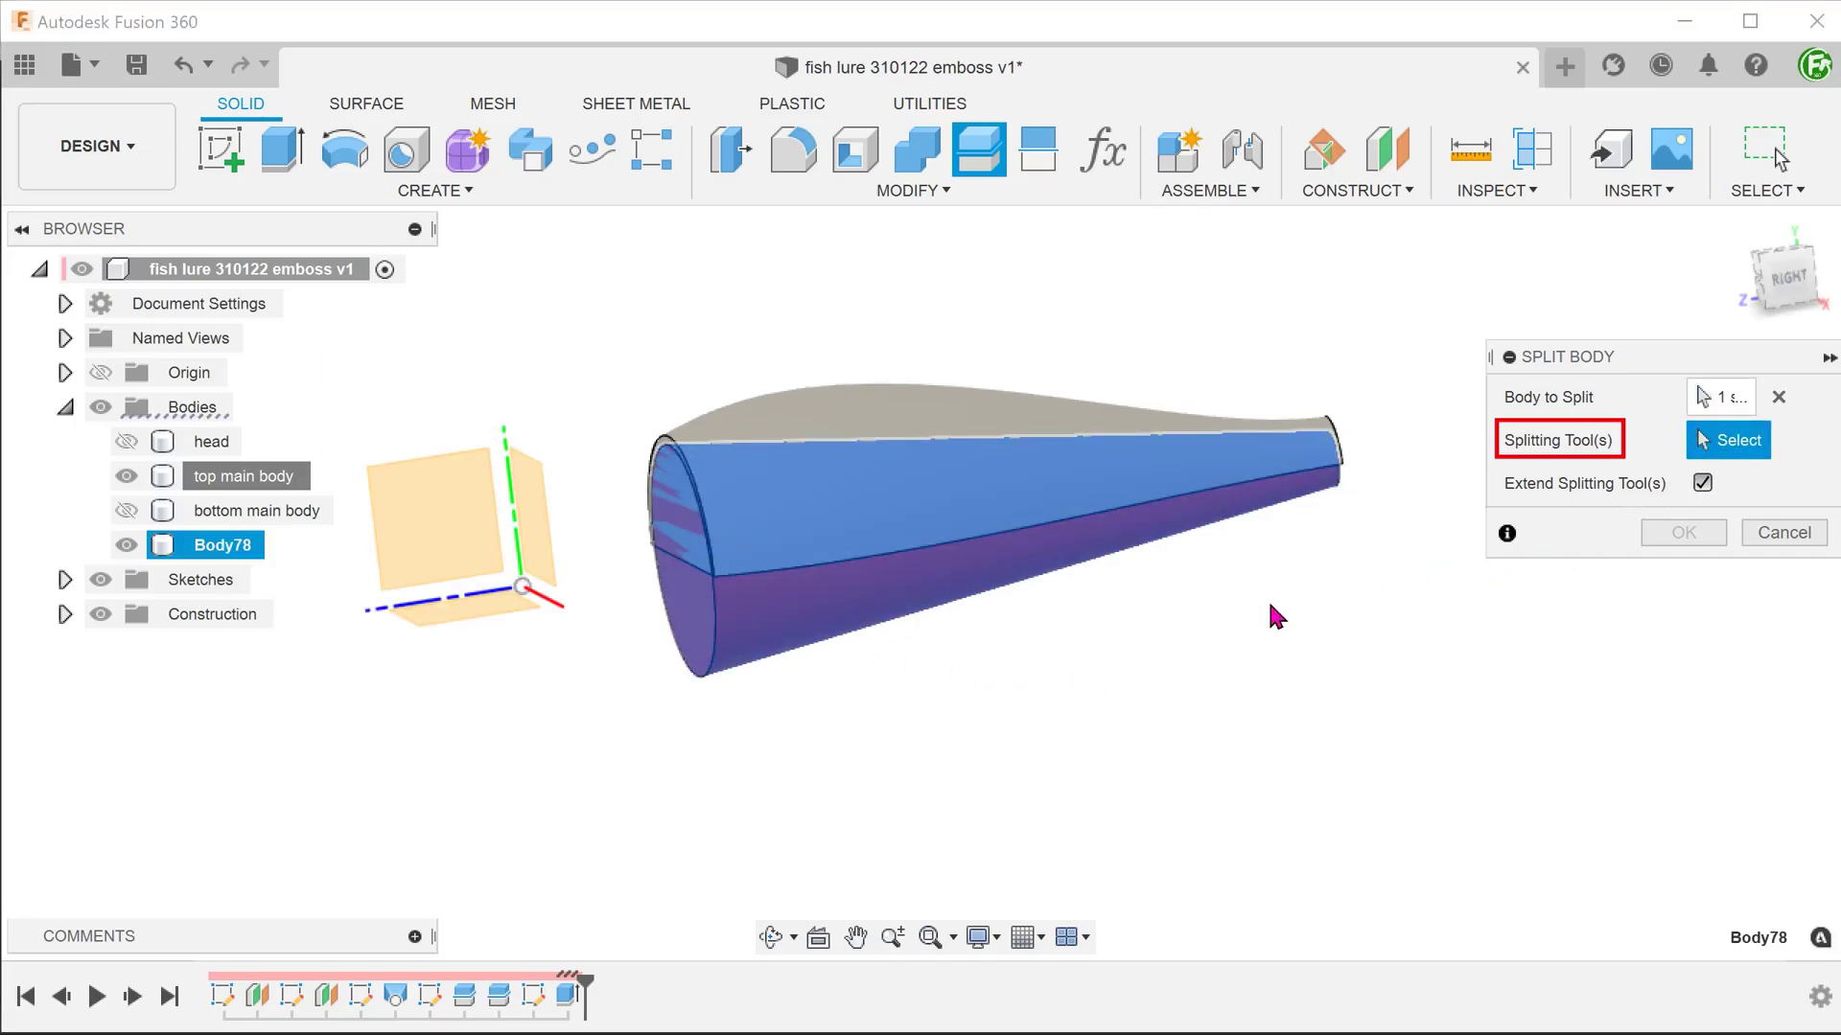
shift+middle_drag(1269, 605, 1052, 729)
click(992, 477)
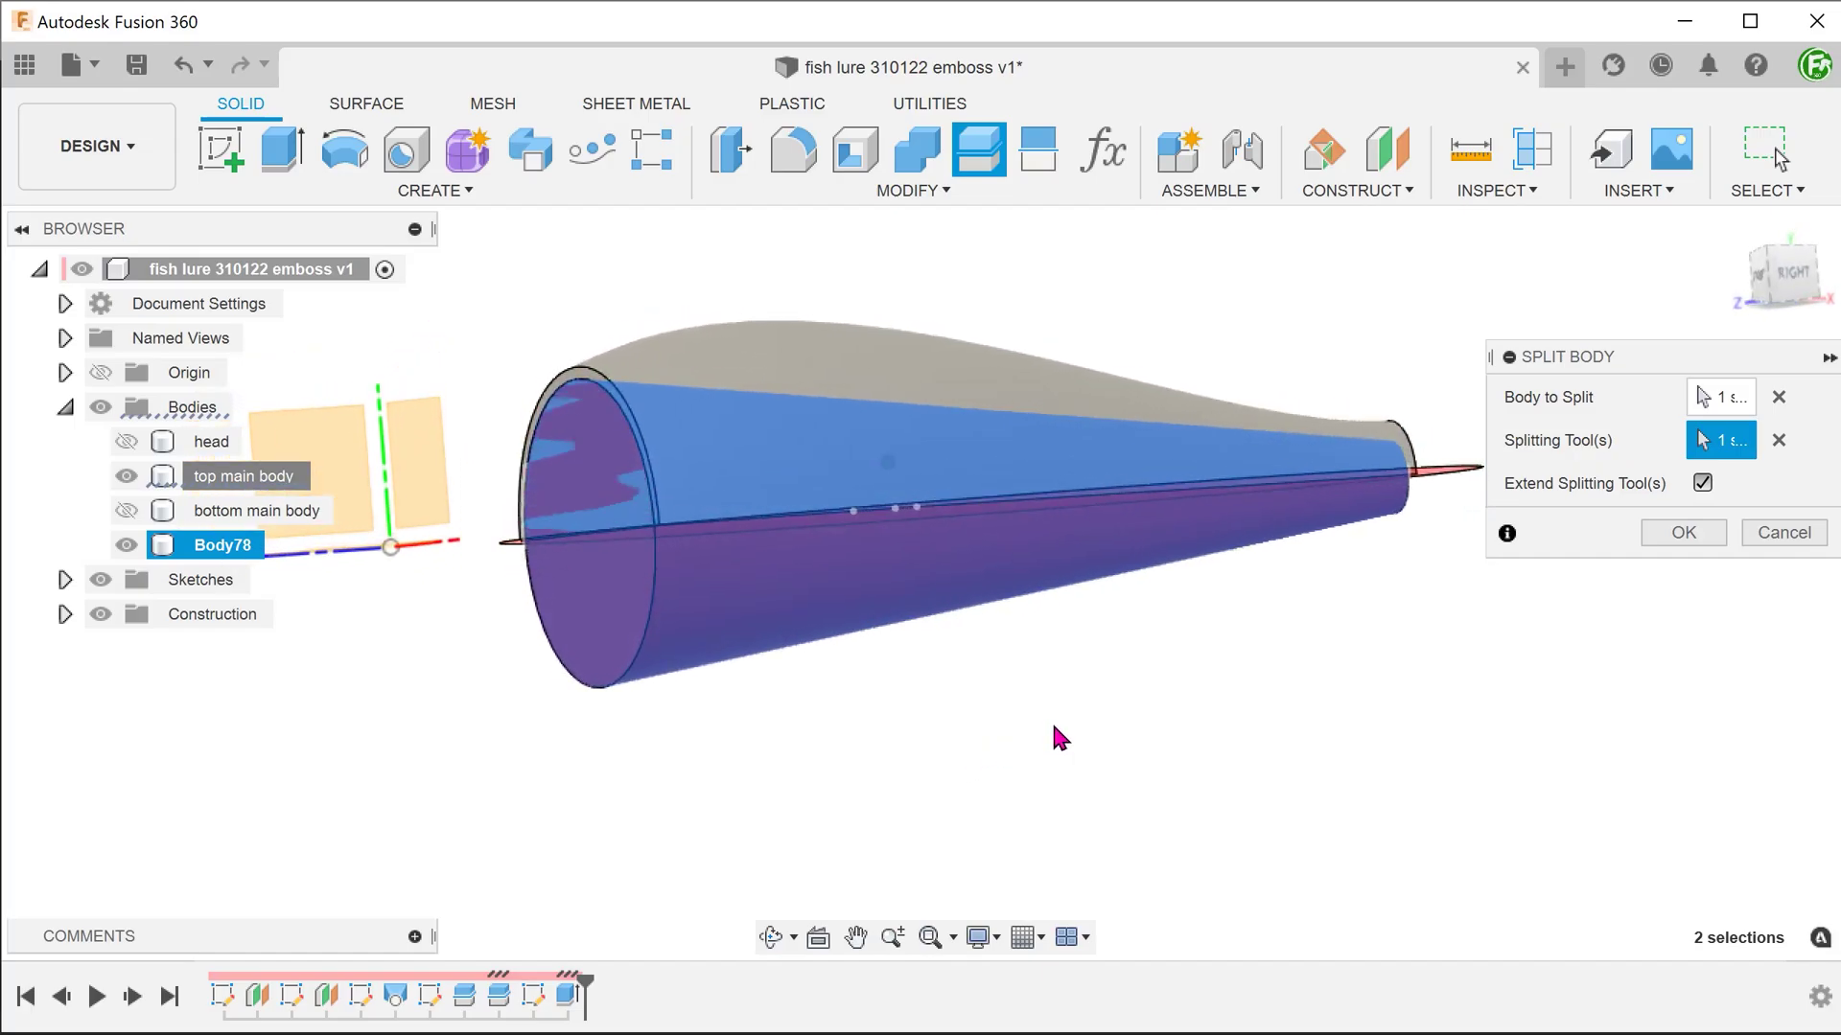
click(1683, 532)
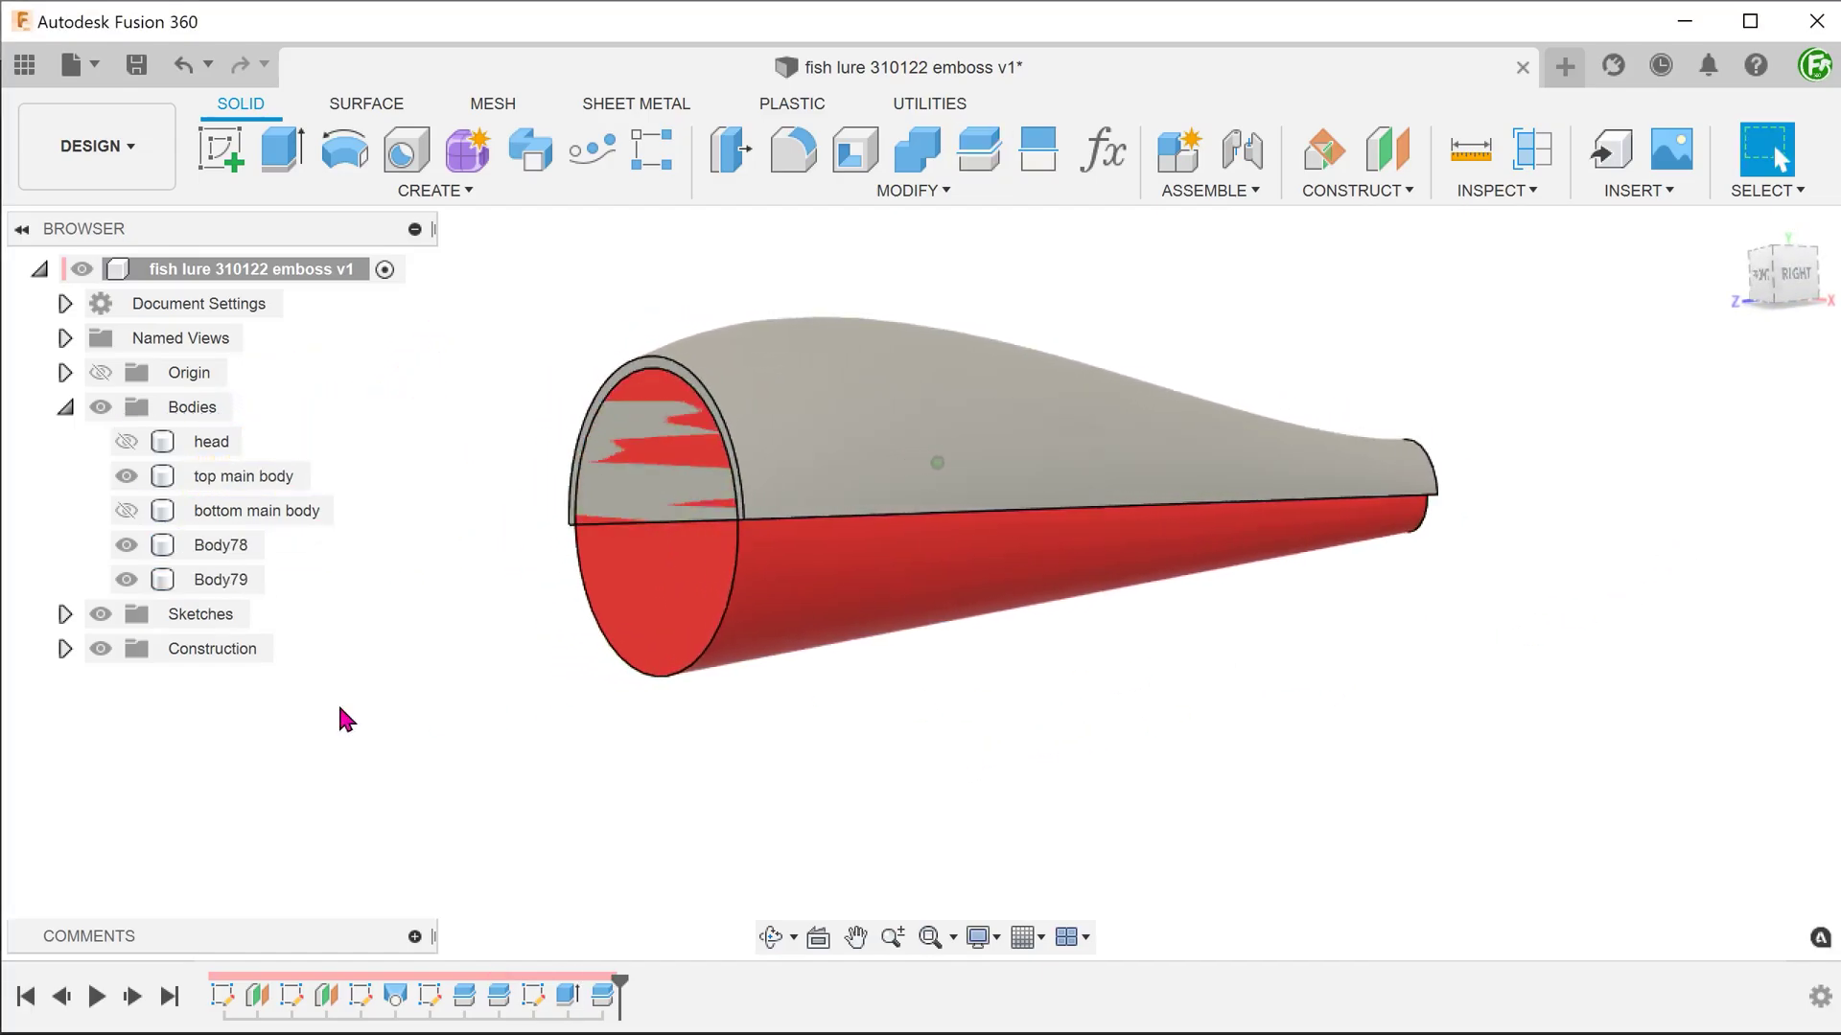
Step: Remove the lower half of the split tapered cone with the Remove command
click(163, 581)
click(230, 549)
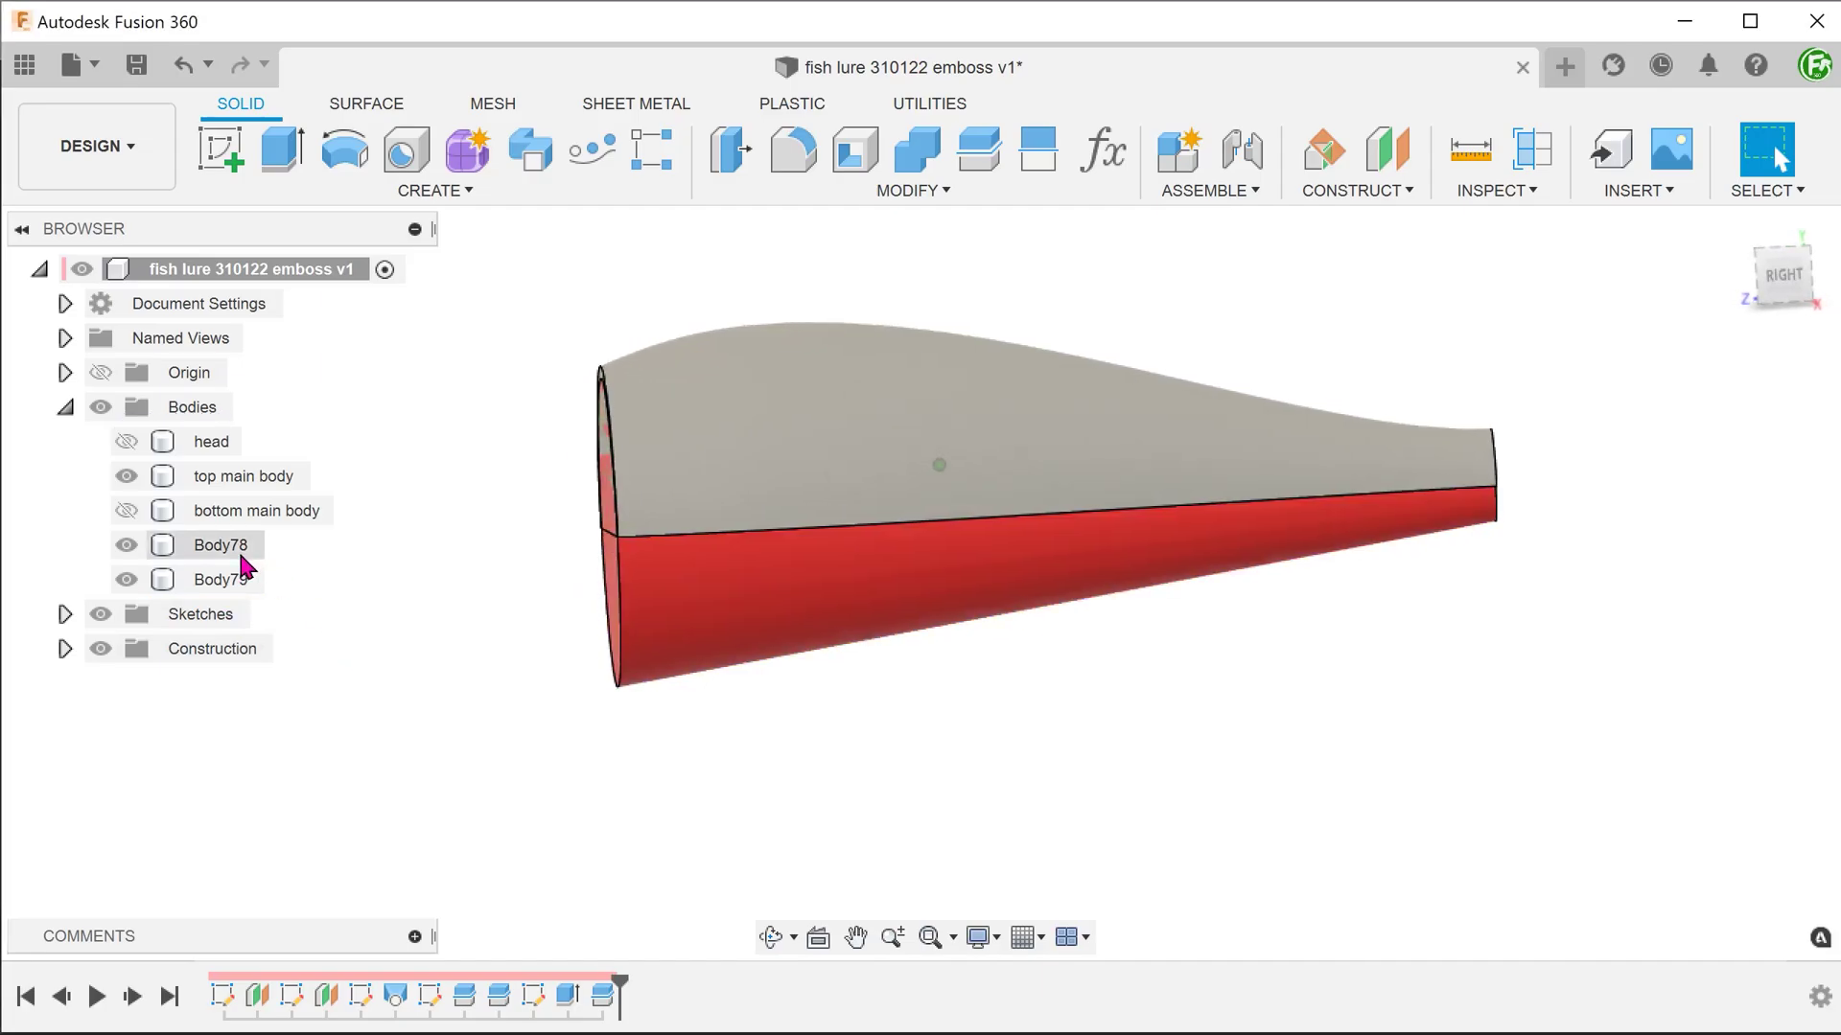
click(459, 661)
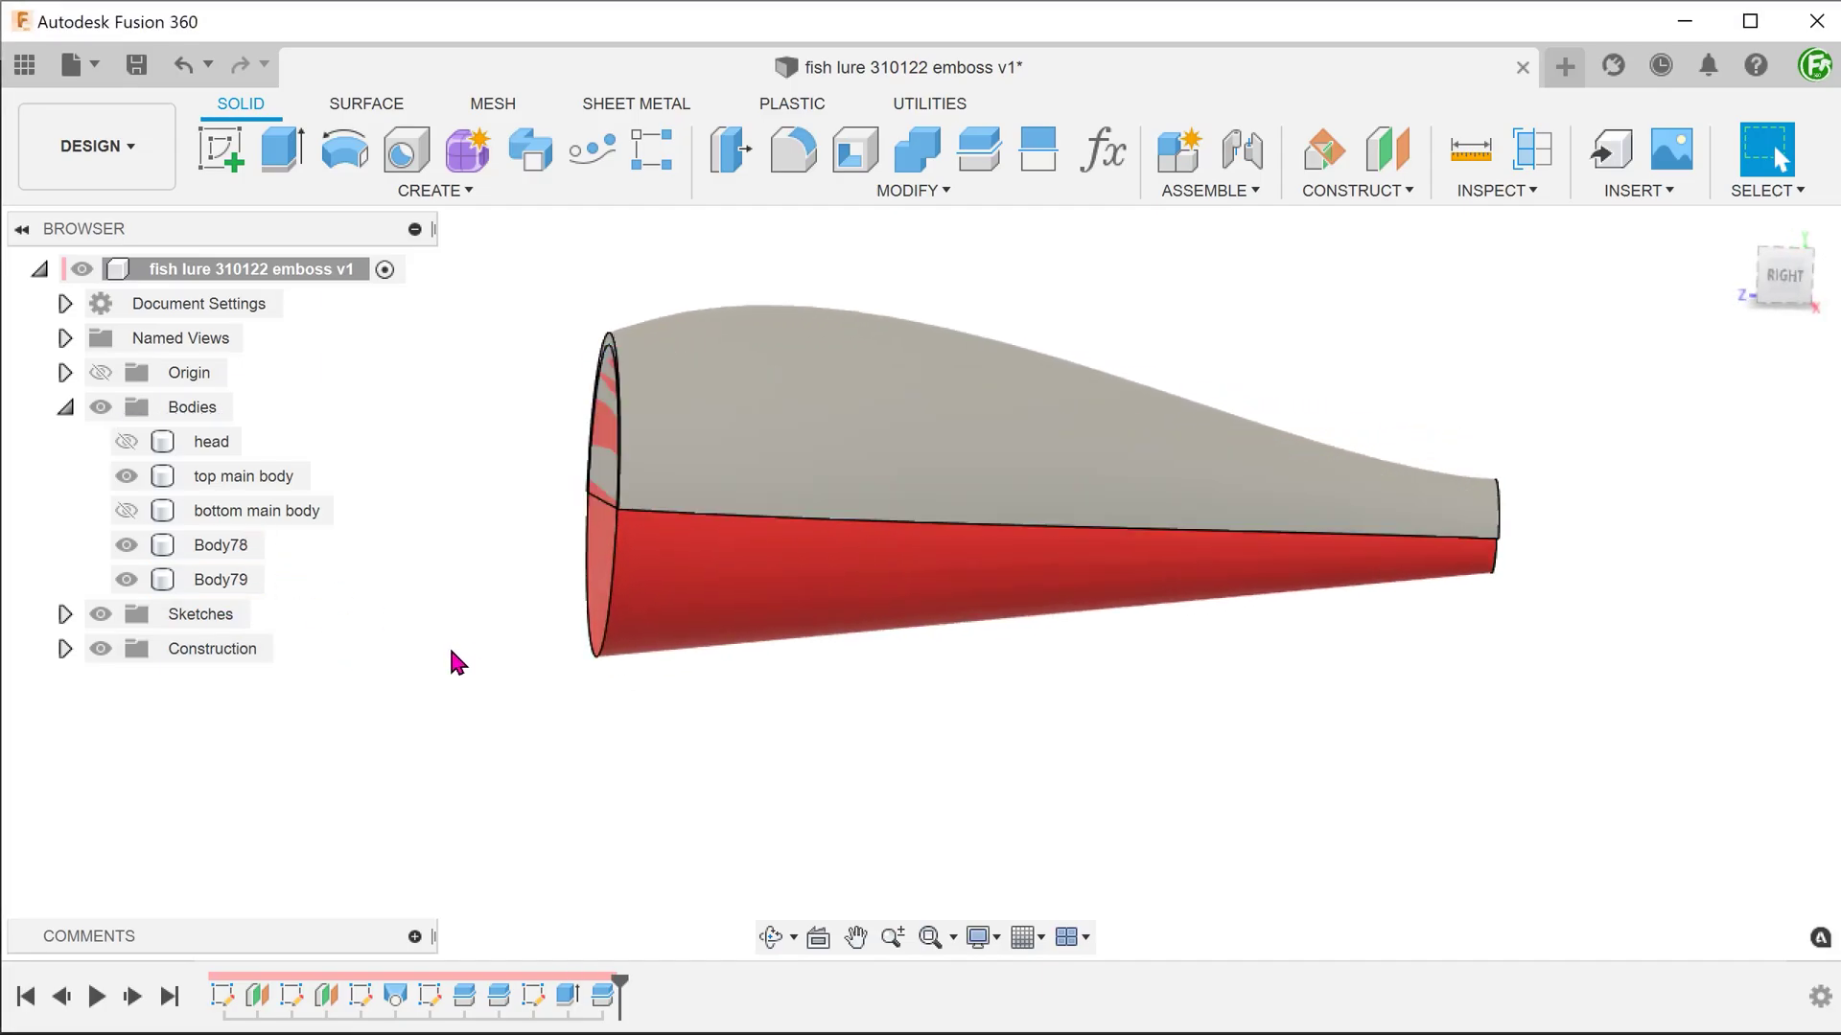
right_click(236, 585)
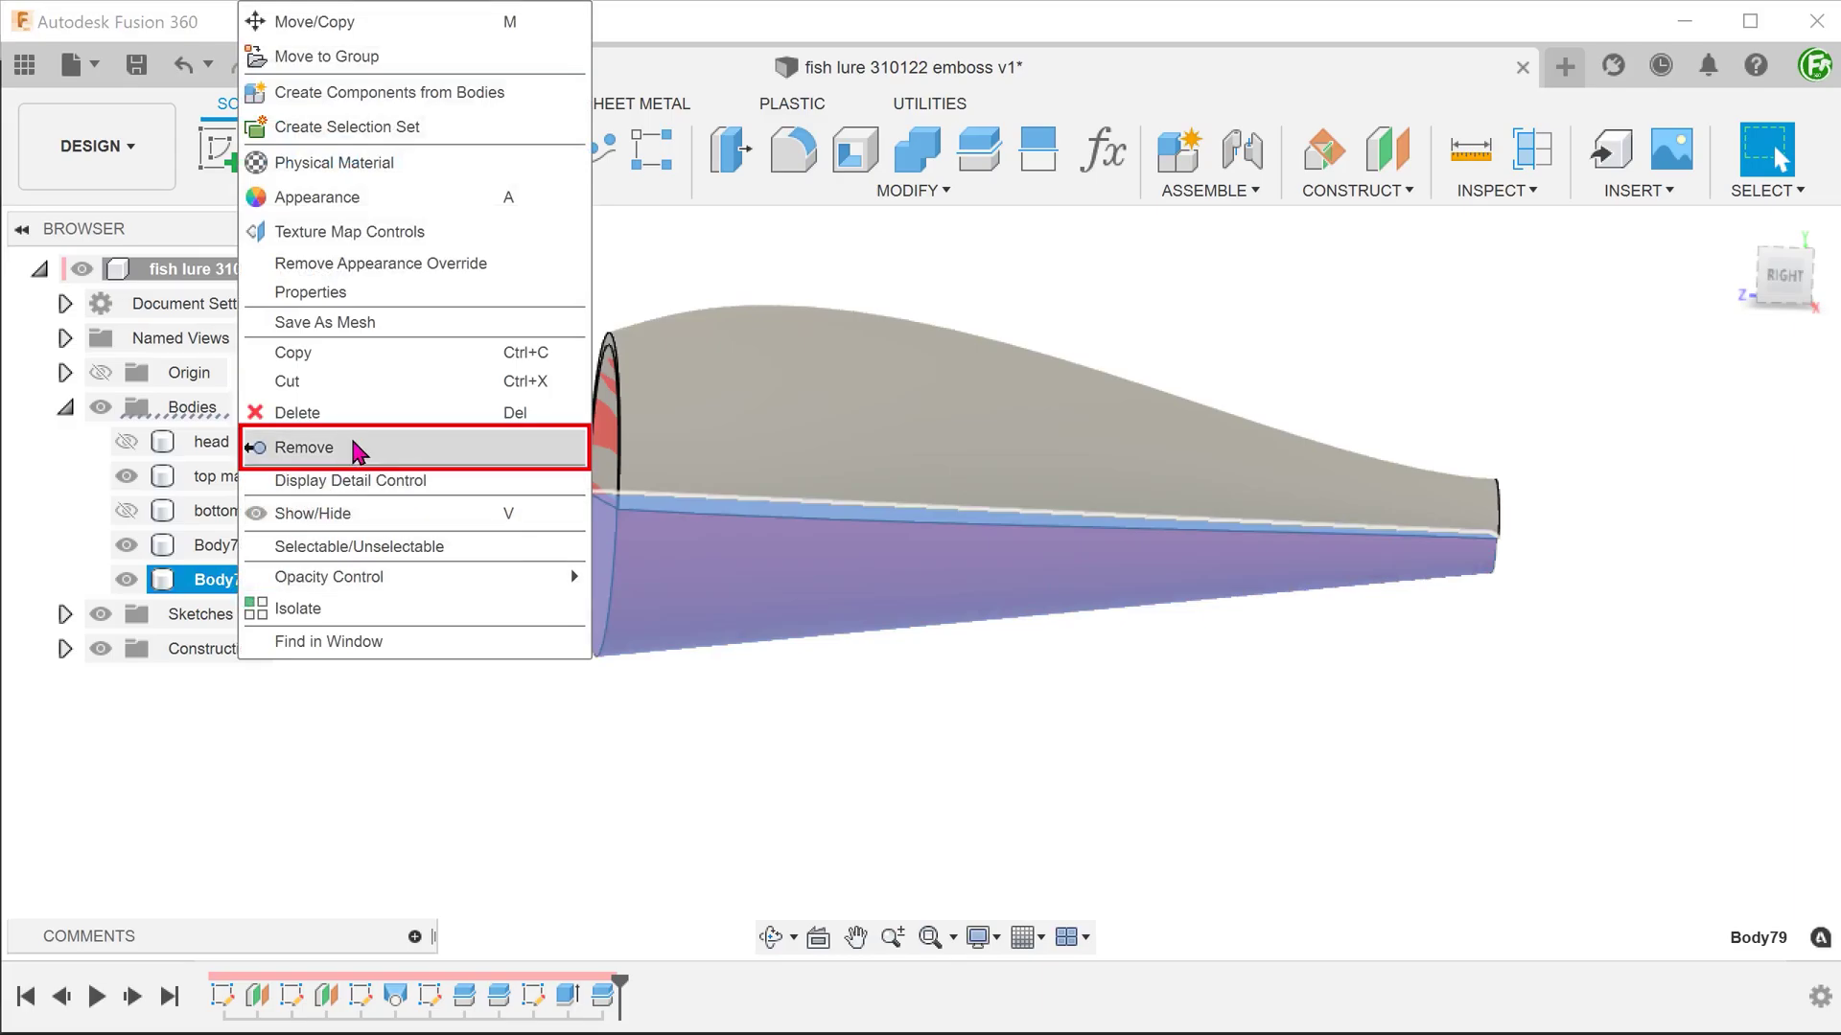
click(358, 450)
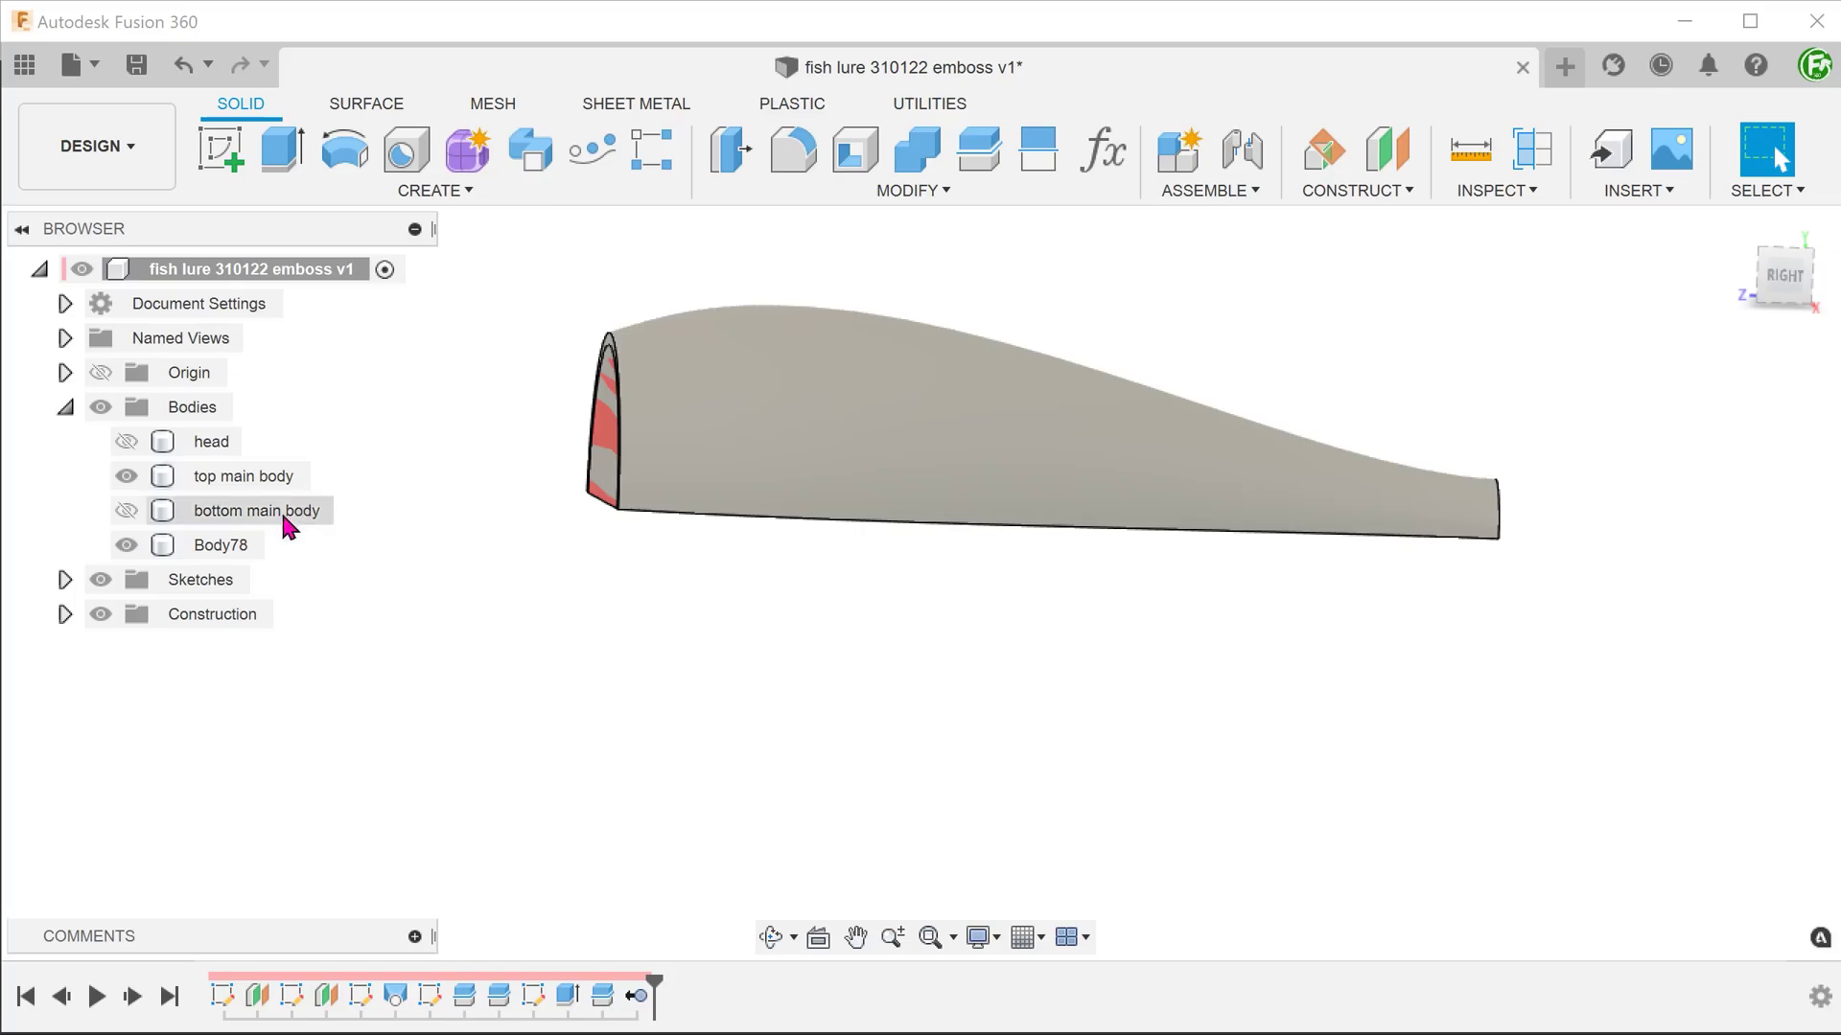
Step: Rename the remaining upper half of the cone as "top cone"
click(240, 545)
click(224, 545)
text(top cone)
click(439, 618)
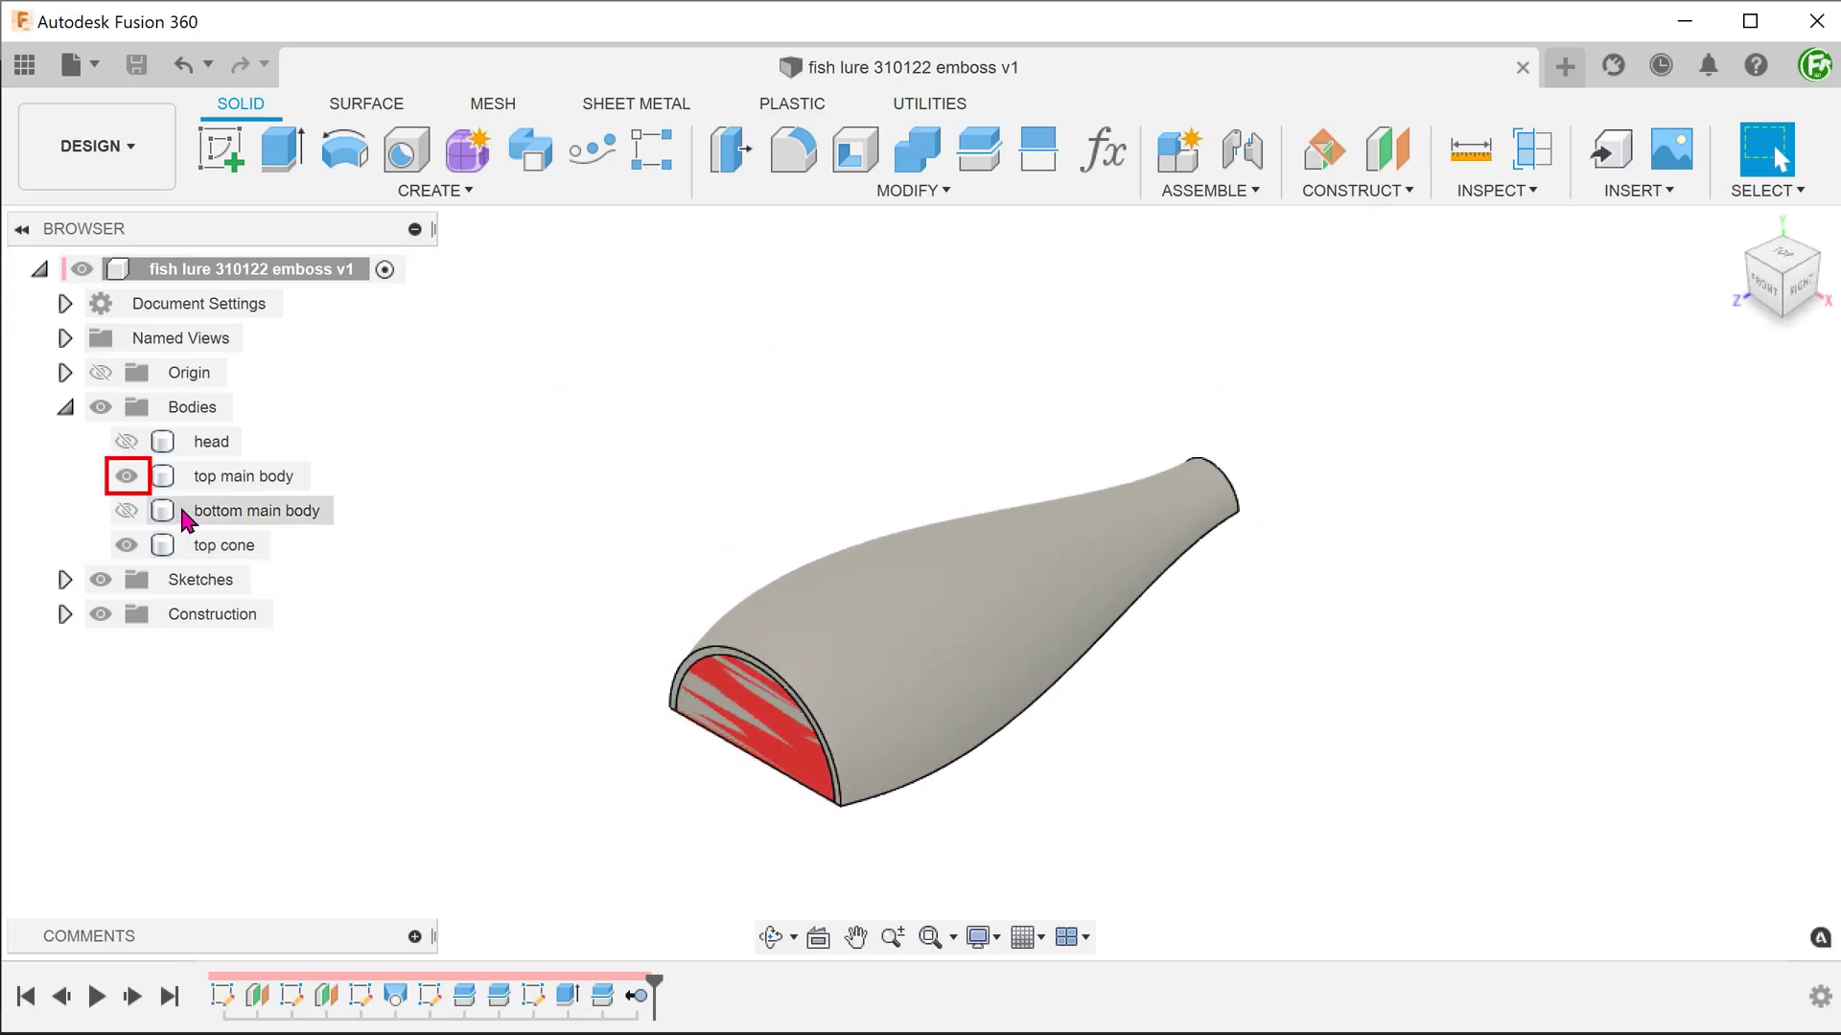
Step: Hide the top main body and create a sketch on the horizontal XZ origin plane
click(129, 482)
click(128, 477)
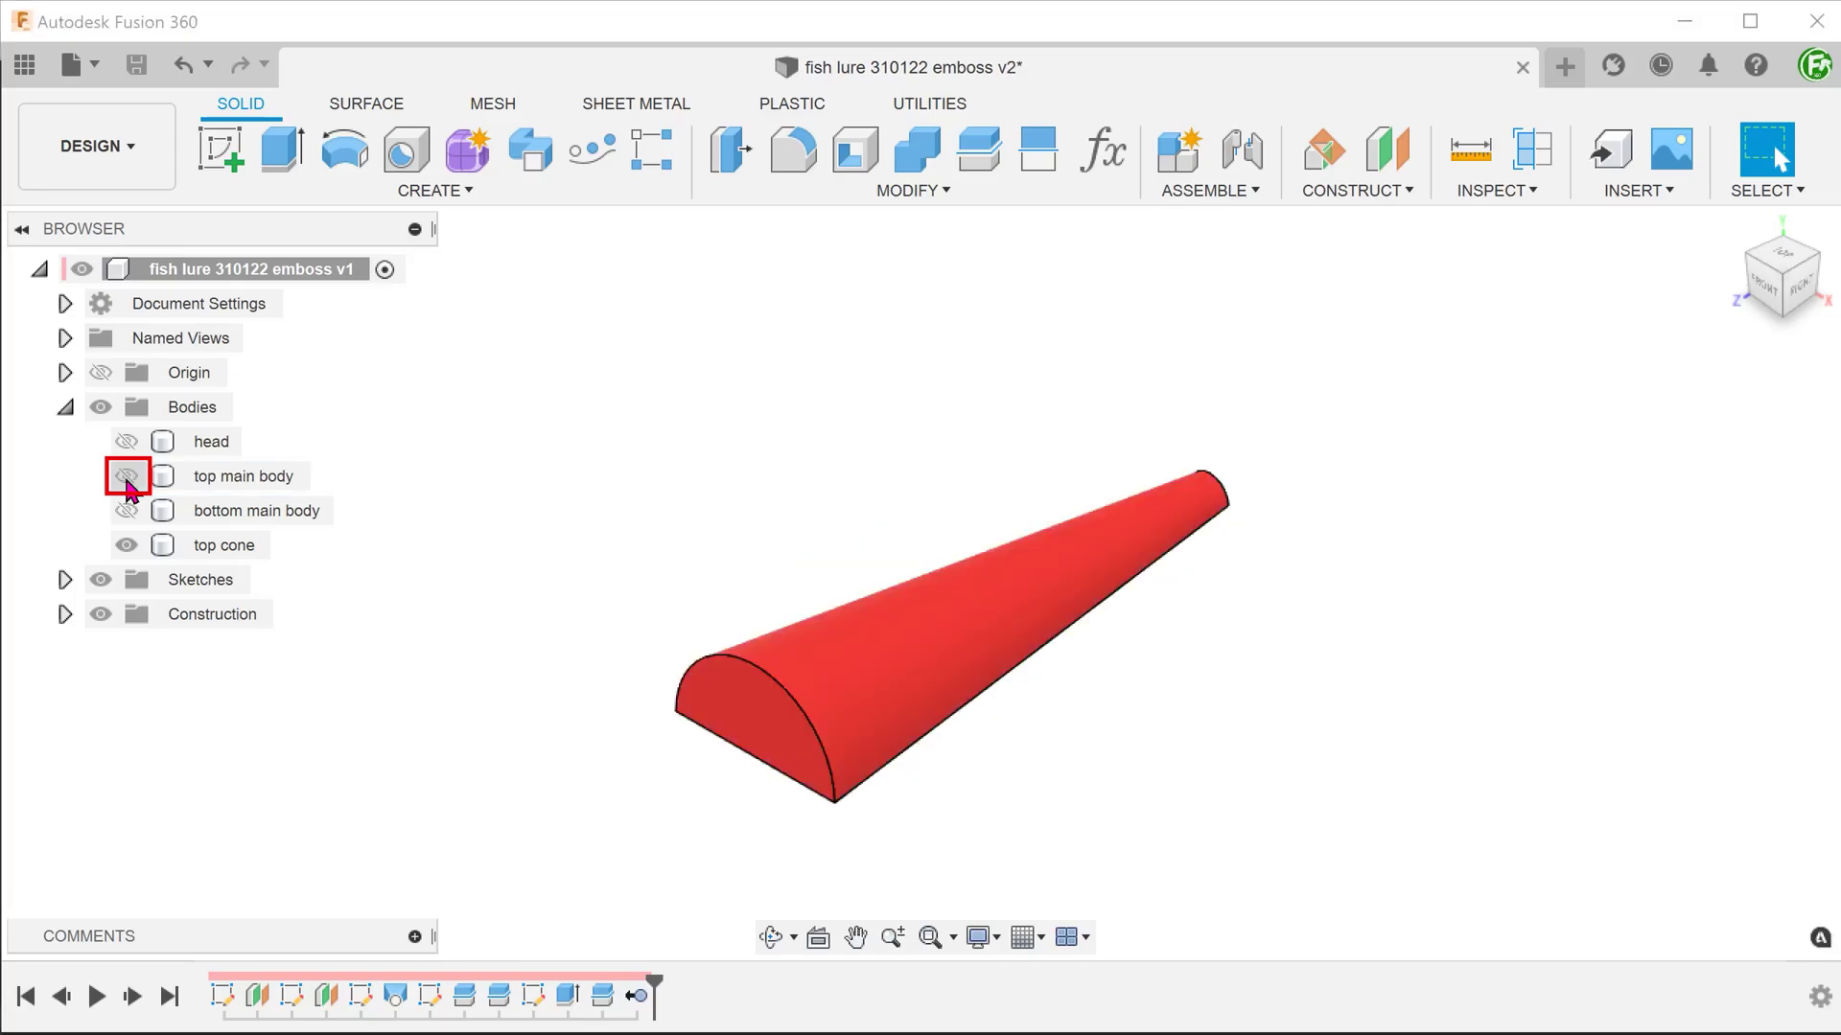
right_click(403, 565)
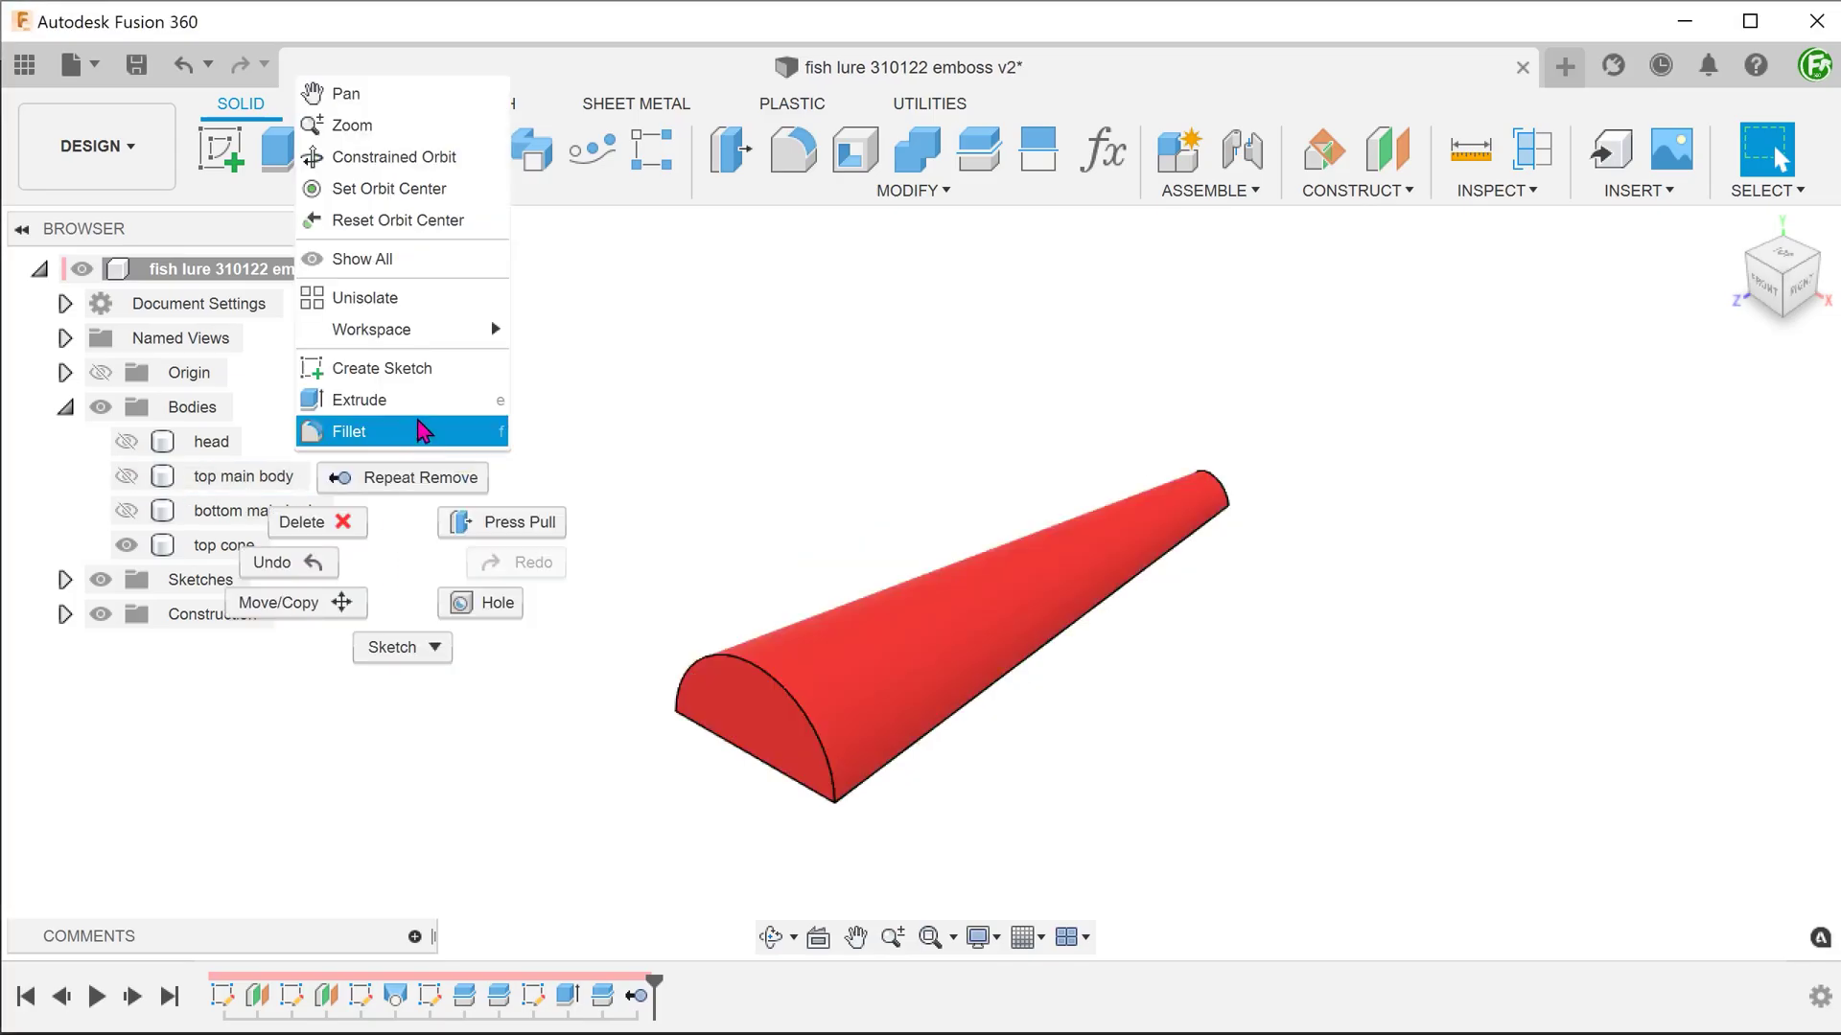
click(422, 376)
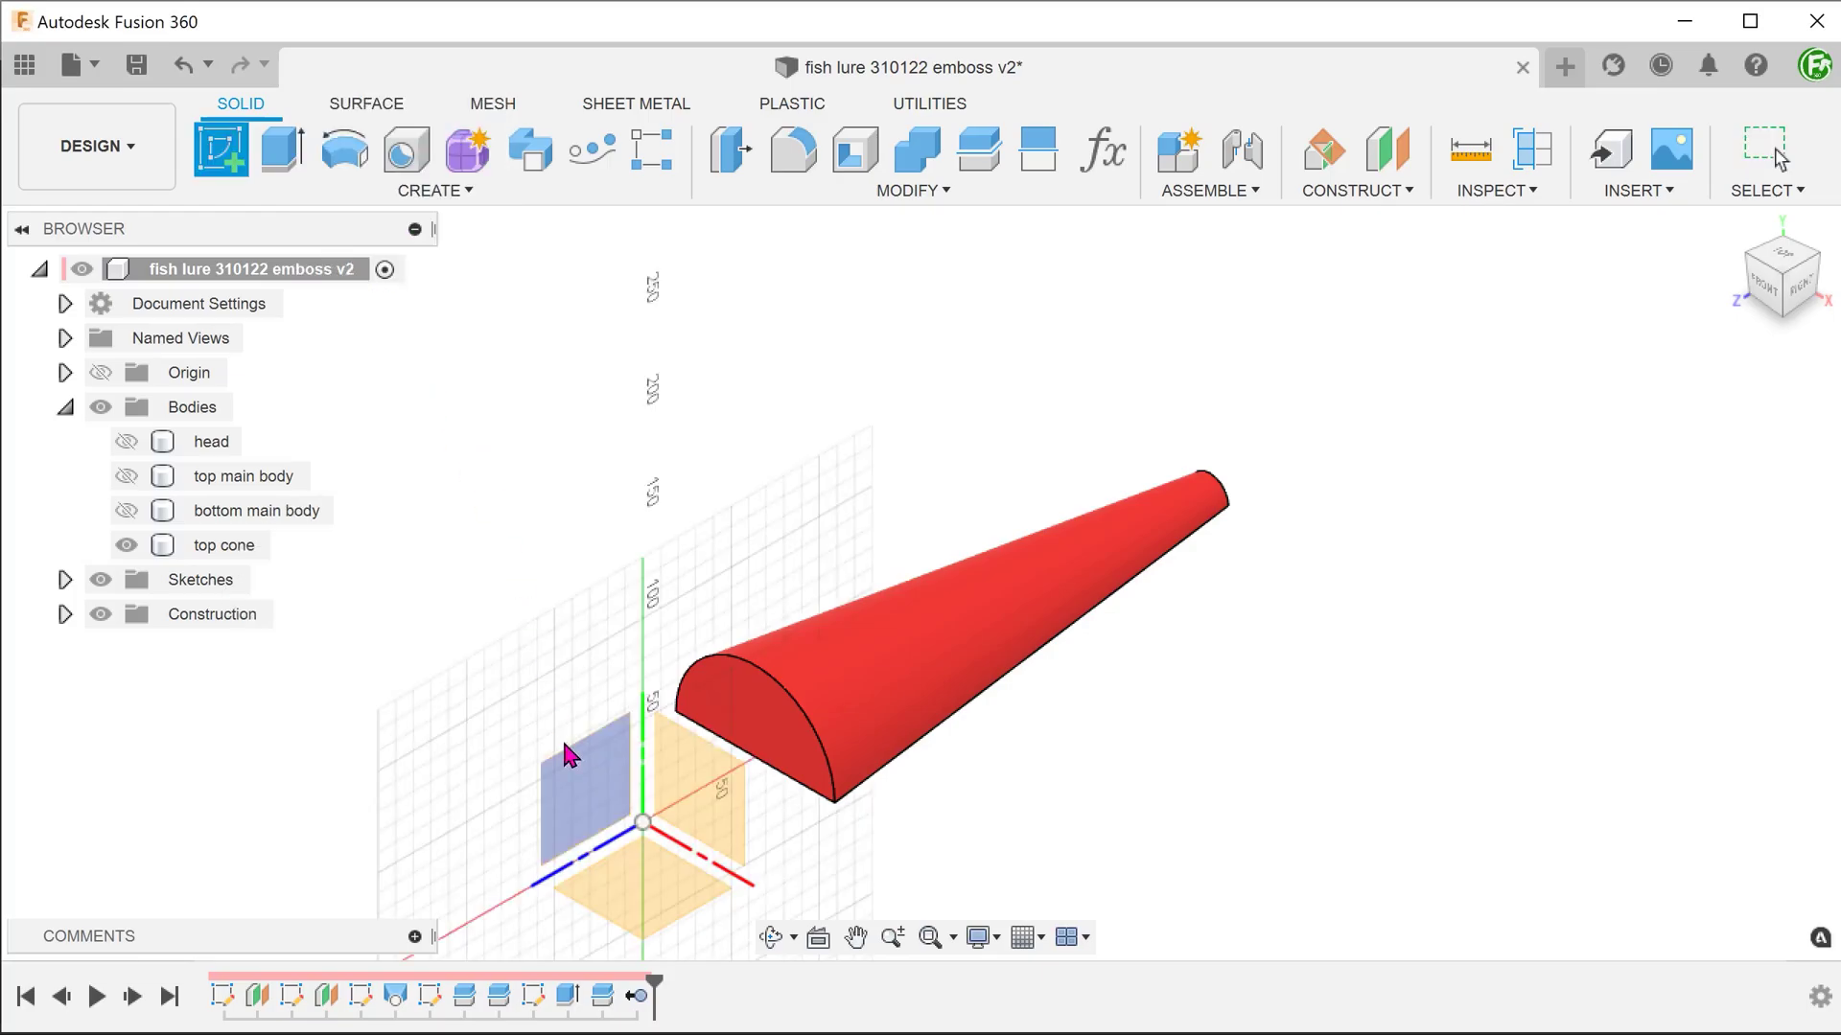
click(648, 876)
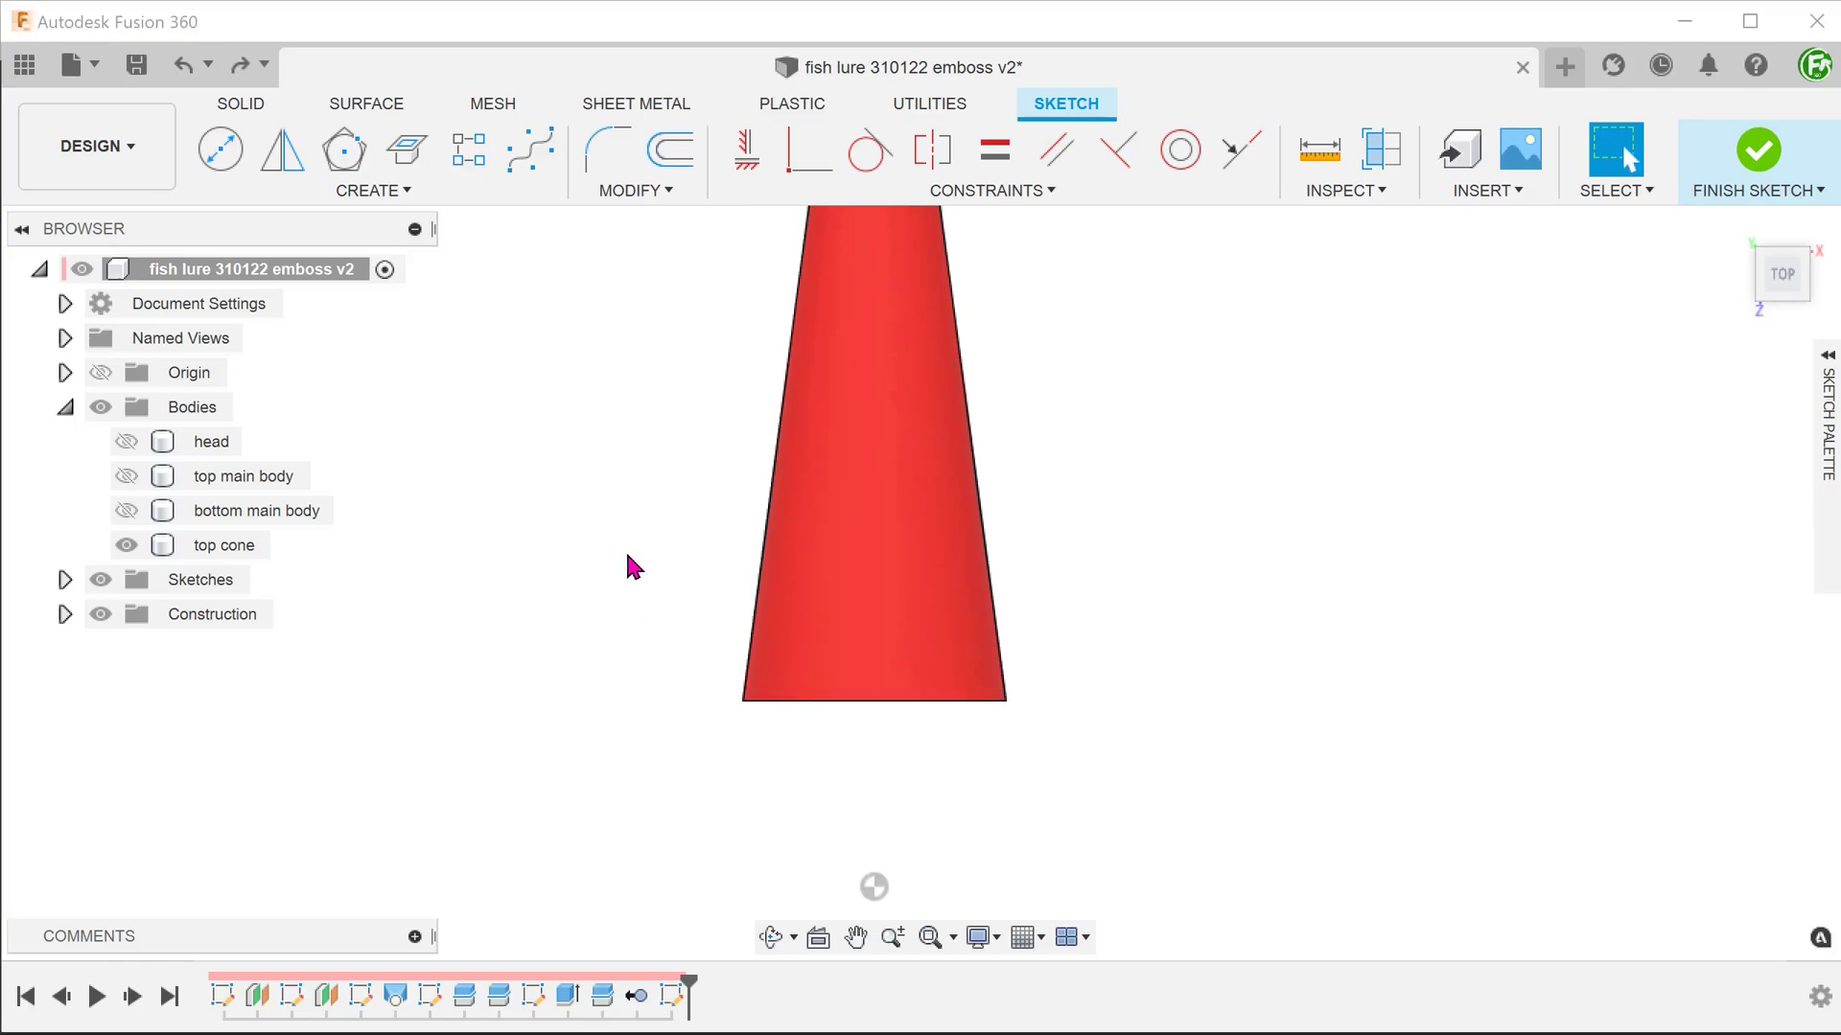
Step: Hide the top cone and sketch a closed right triangle with a horizontal base and a vertical leg
click(126, 545)
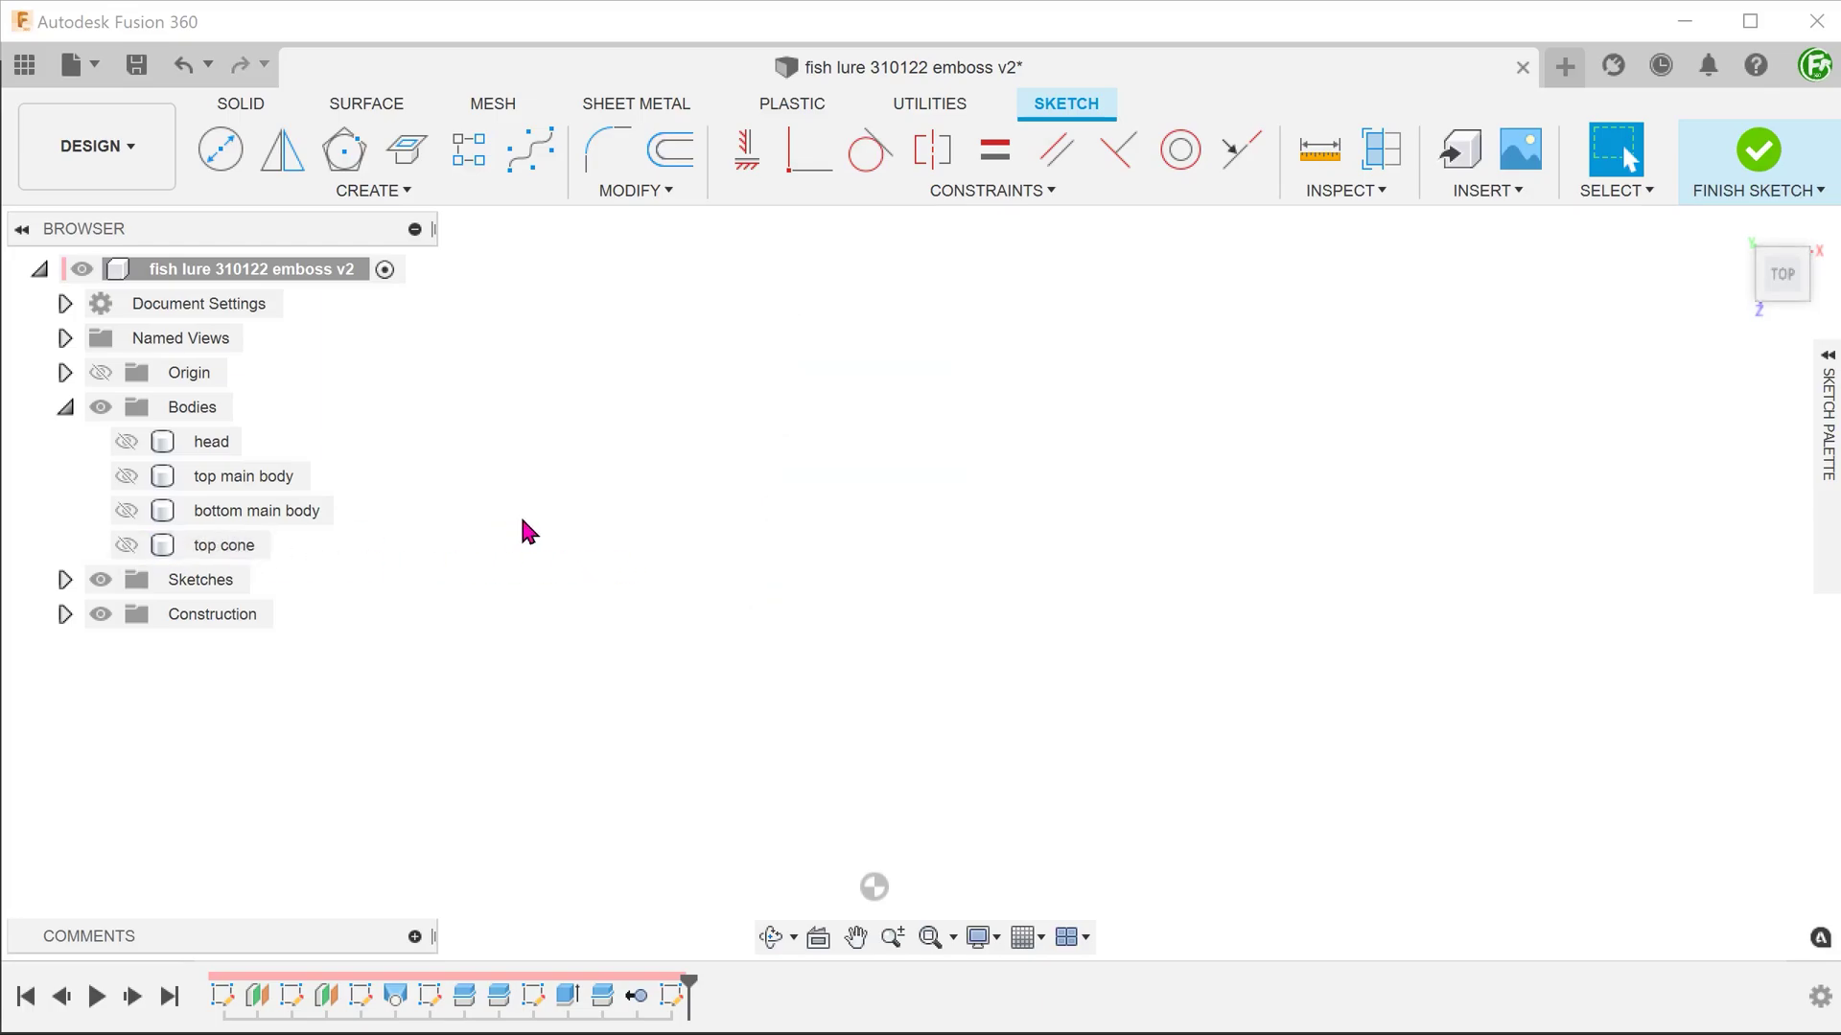
key(l)
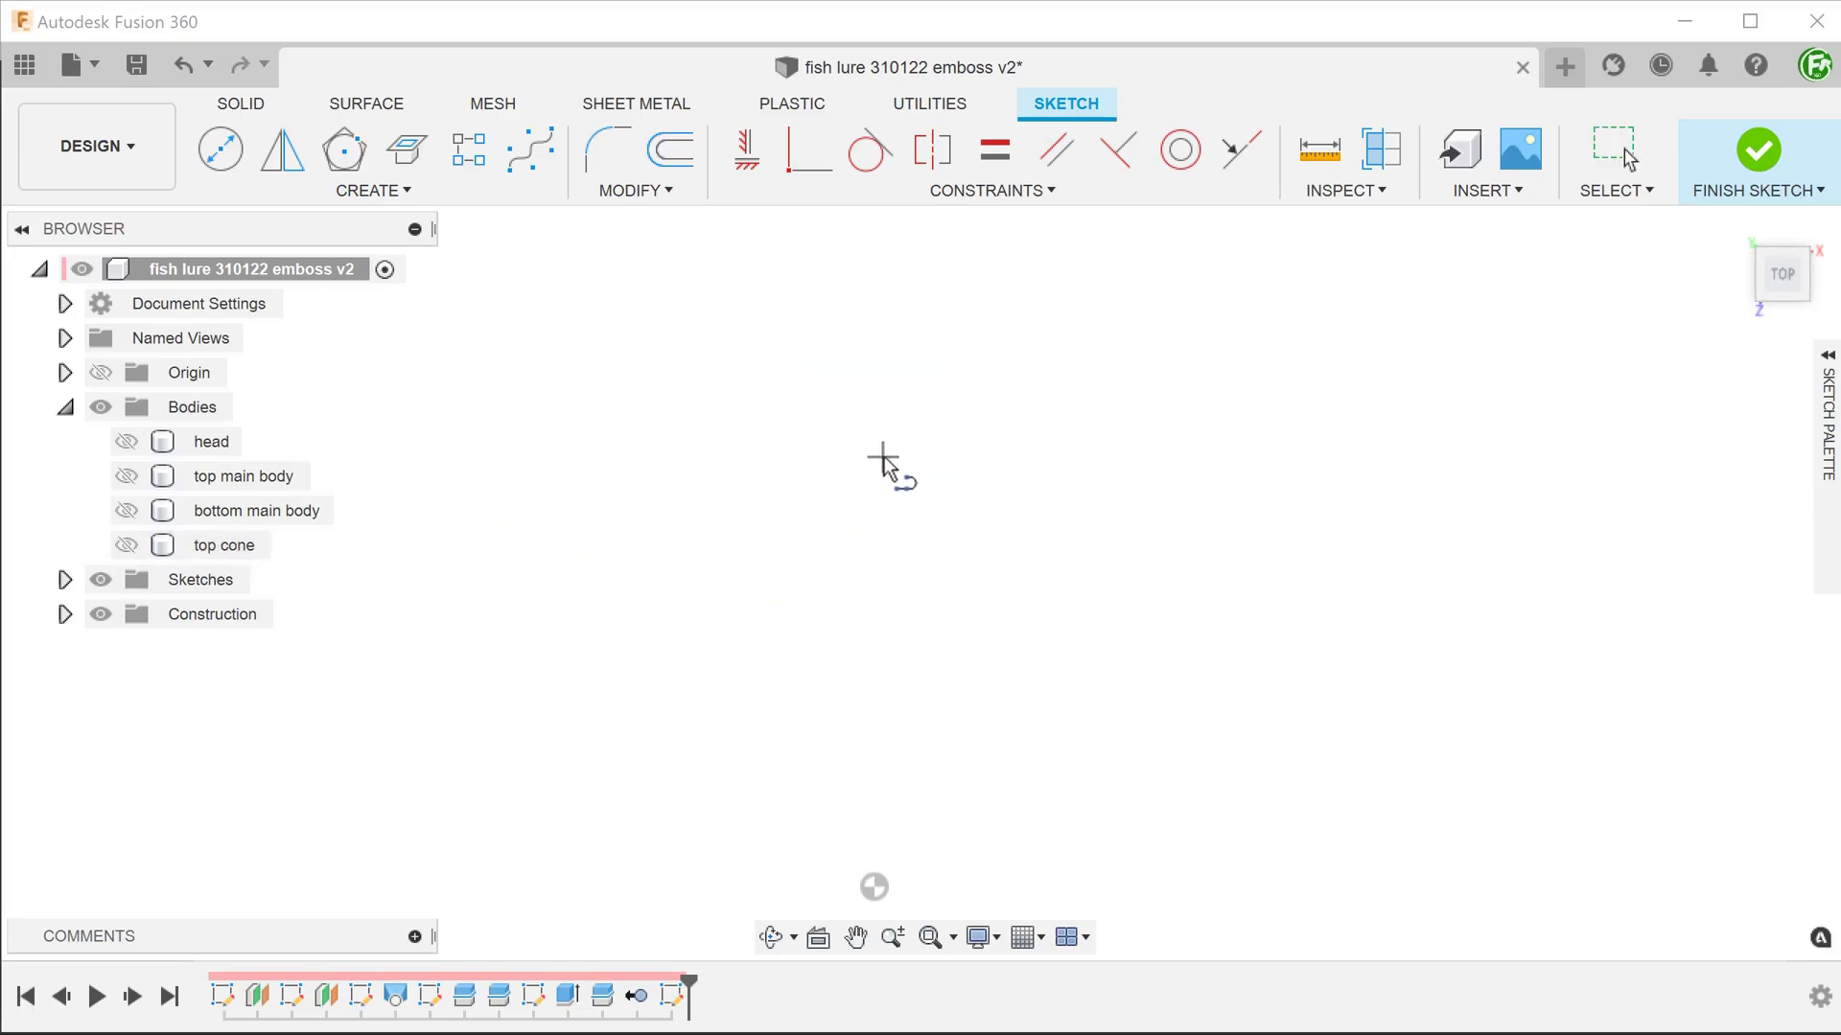
click(882, 457)
click(823, 526)
click(883, 526)
click(882, 458)
key(Escape)
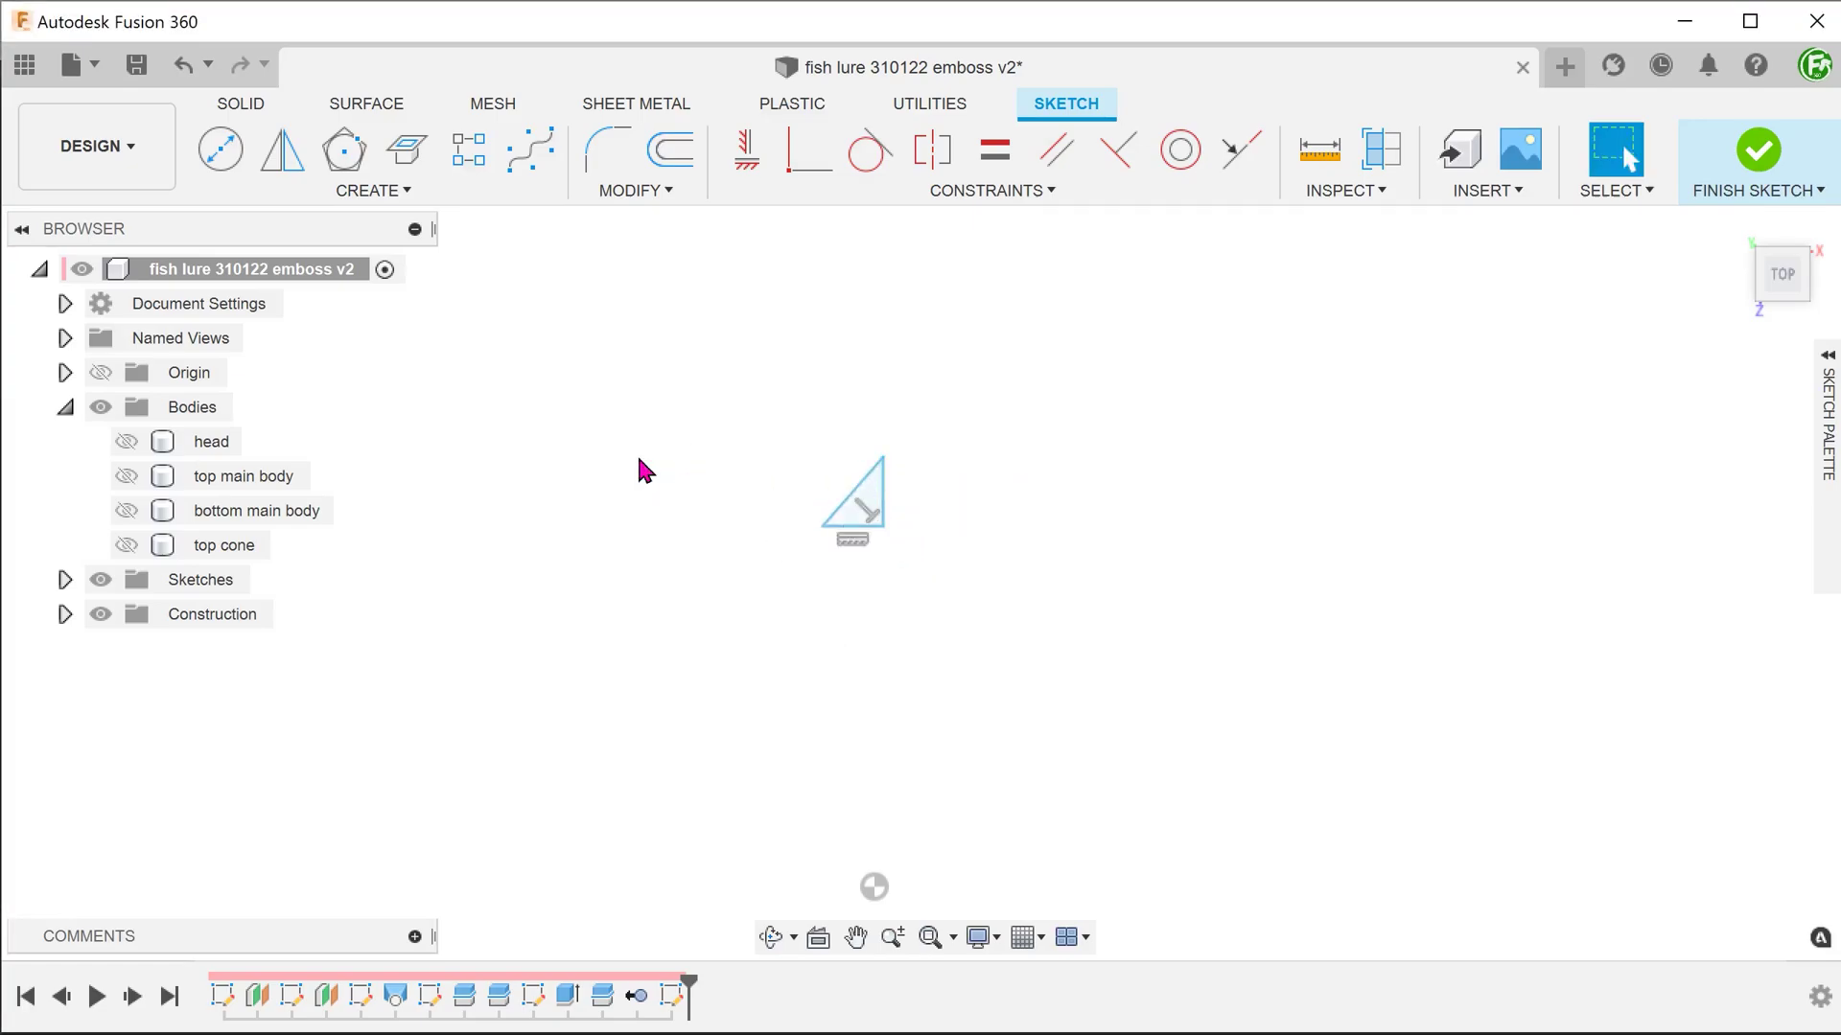
Step: Align the triangle's right-angle corner vertically with the origin using a Horizontal/Vertical constraint
click(746, 149)
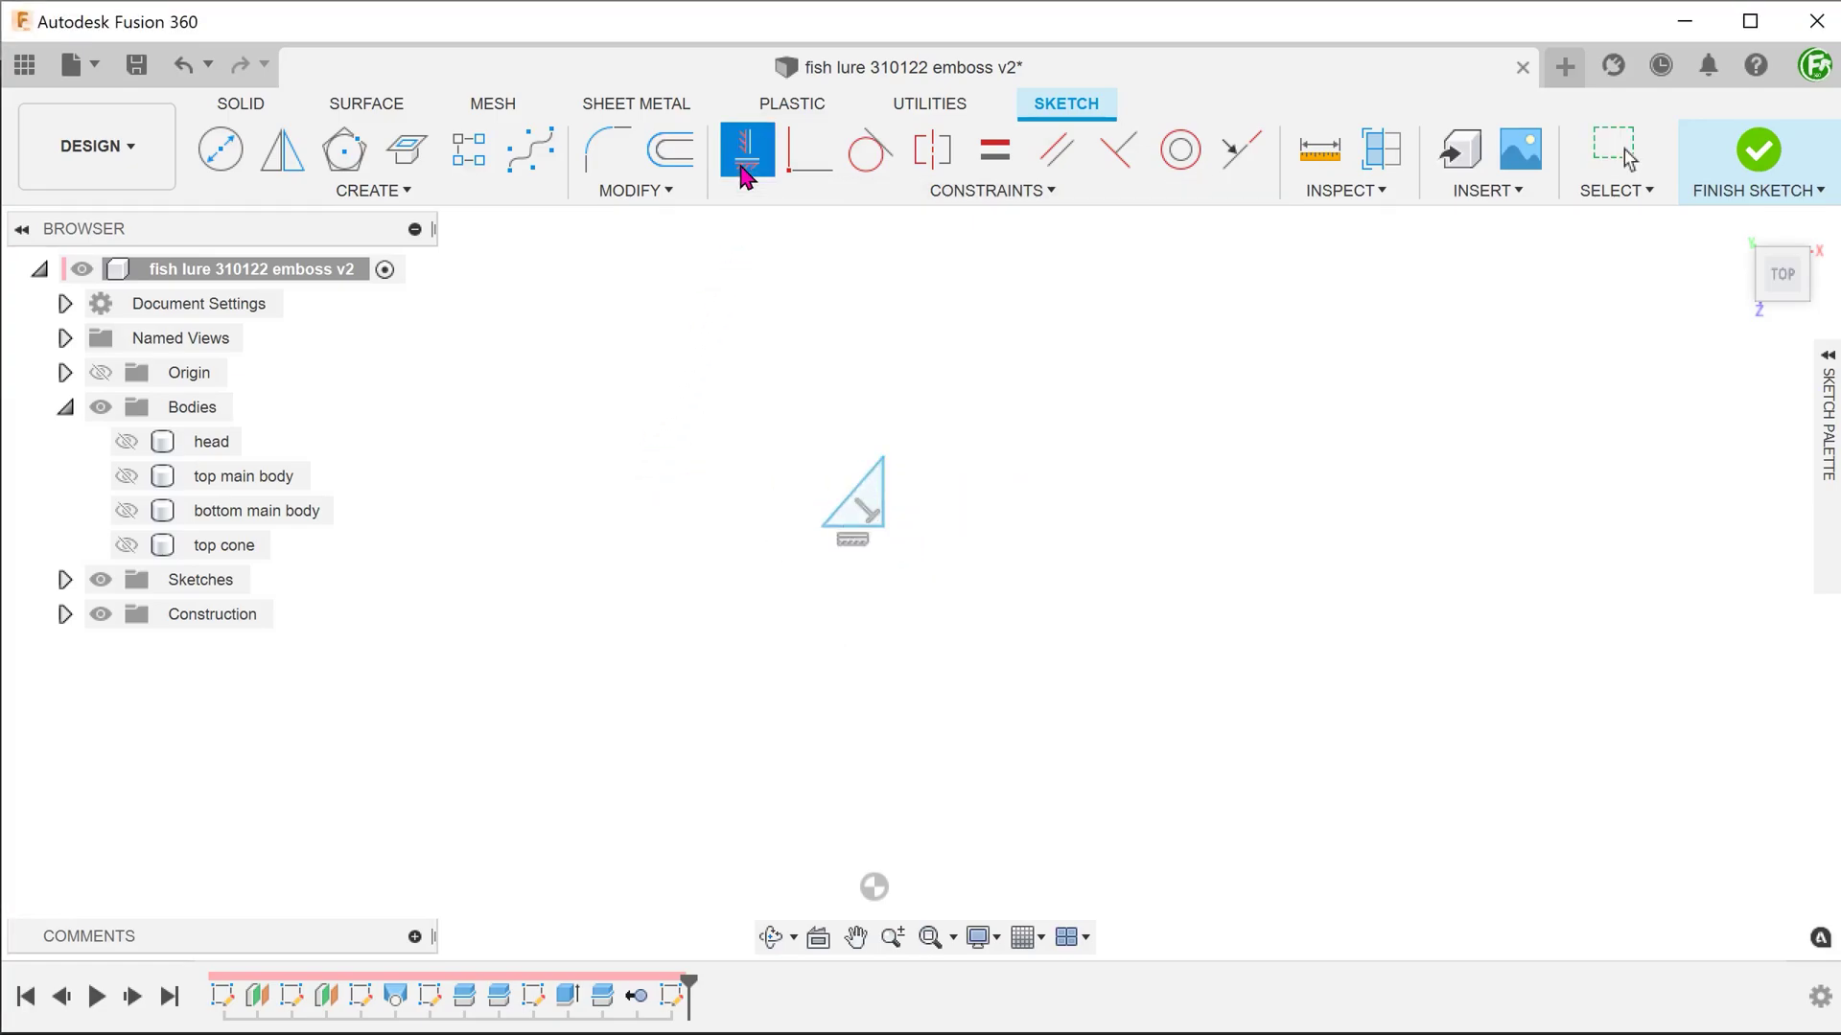
click(874, 527)
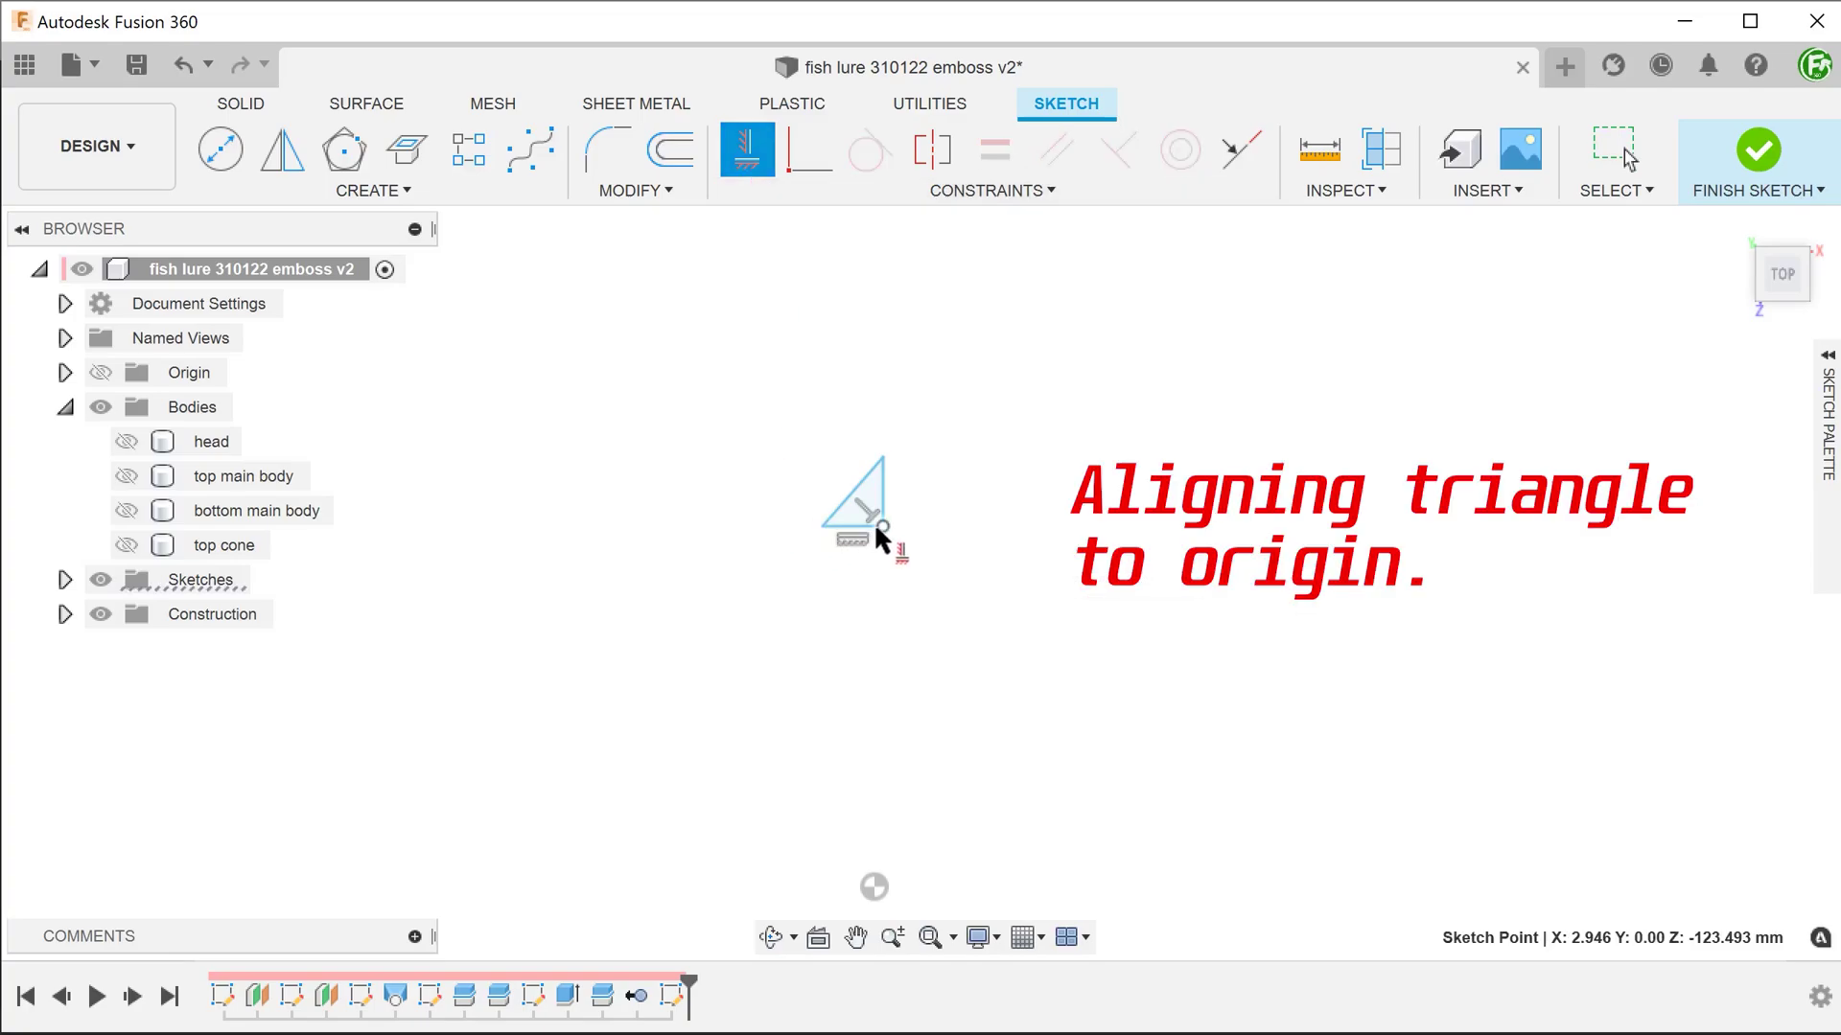
click(874, 883)
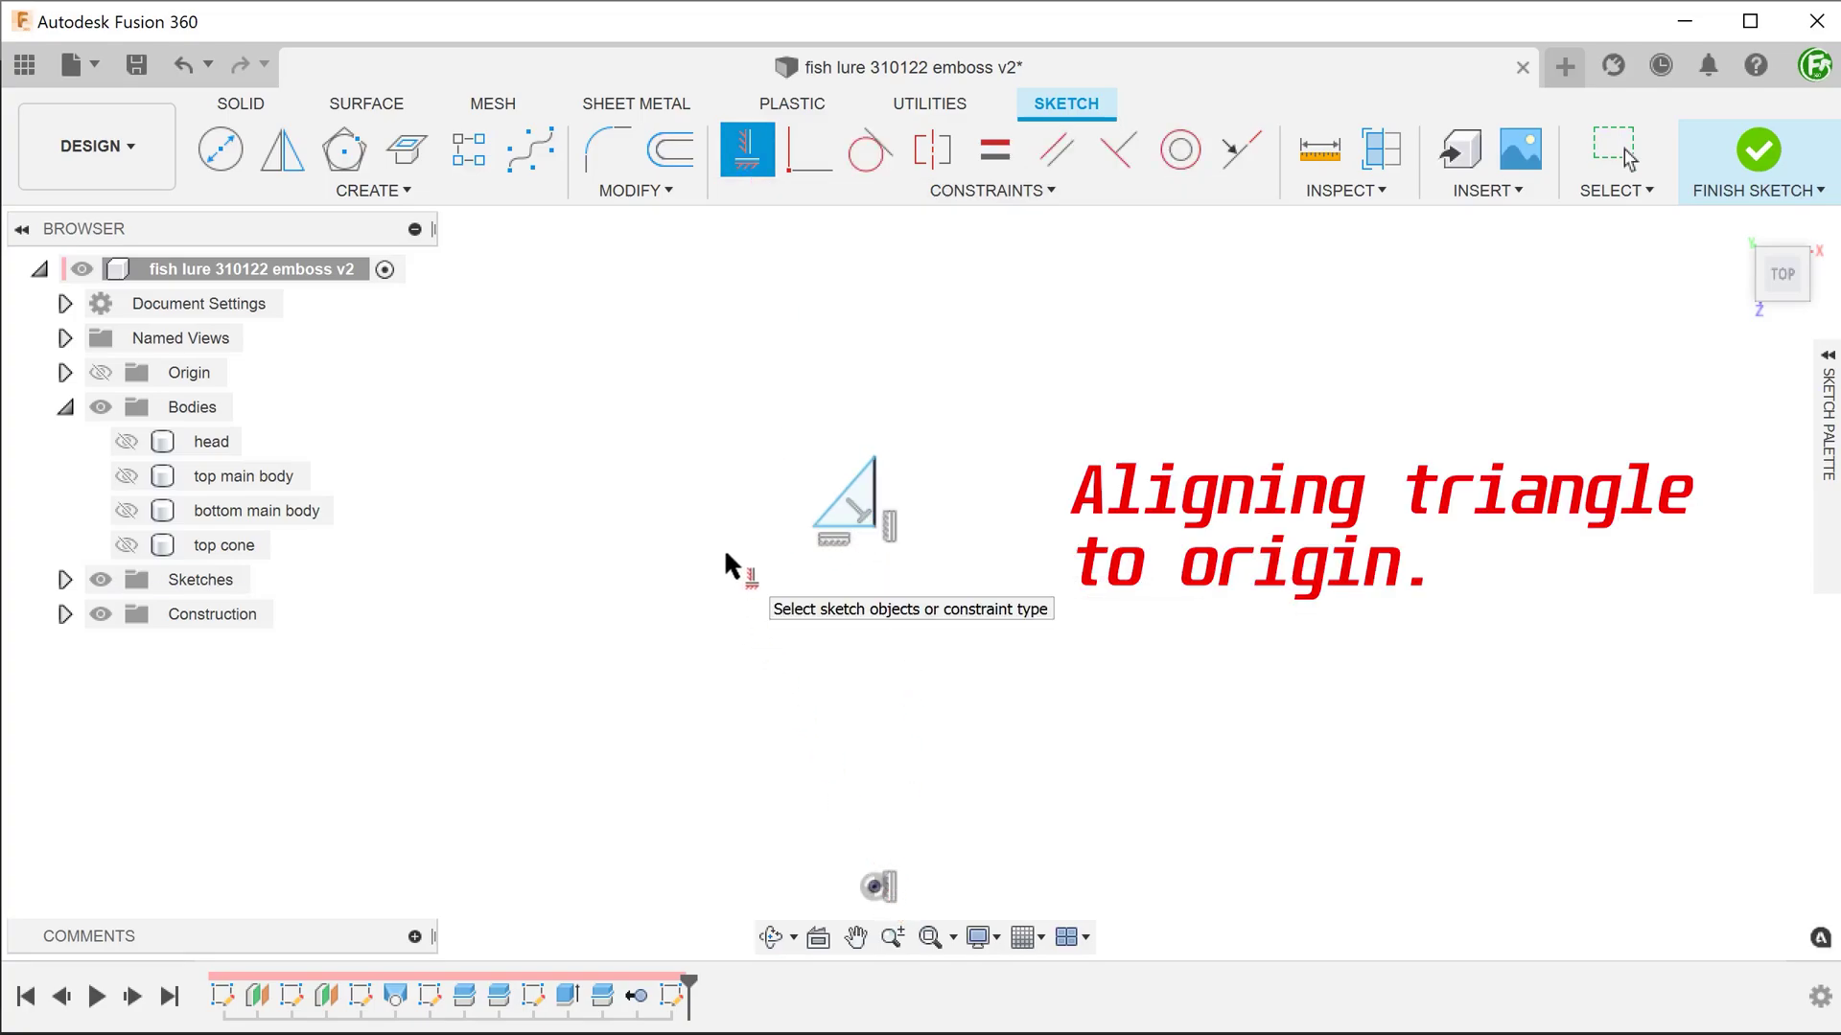
key(Escape)
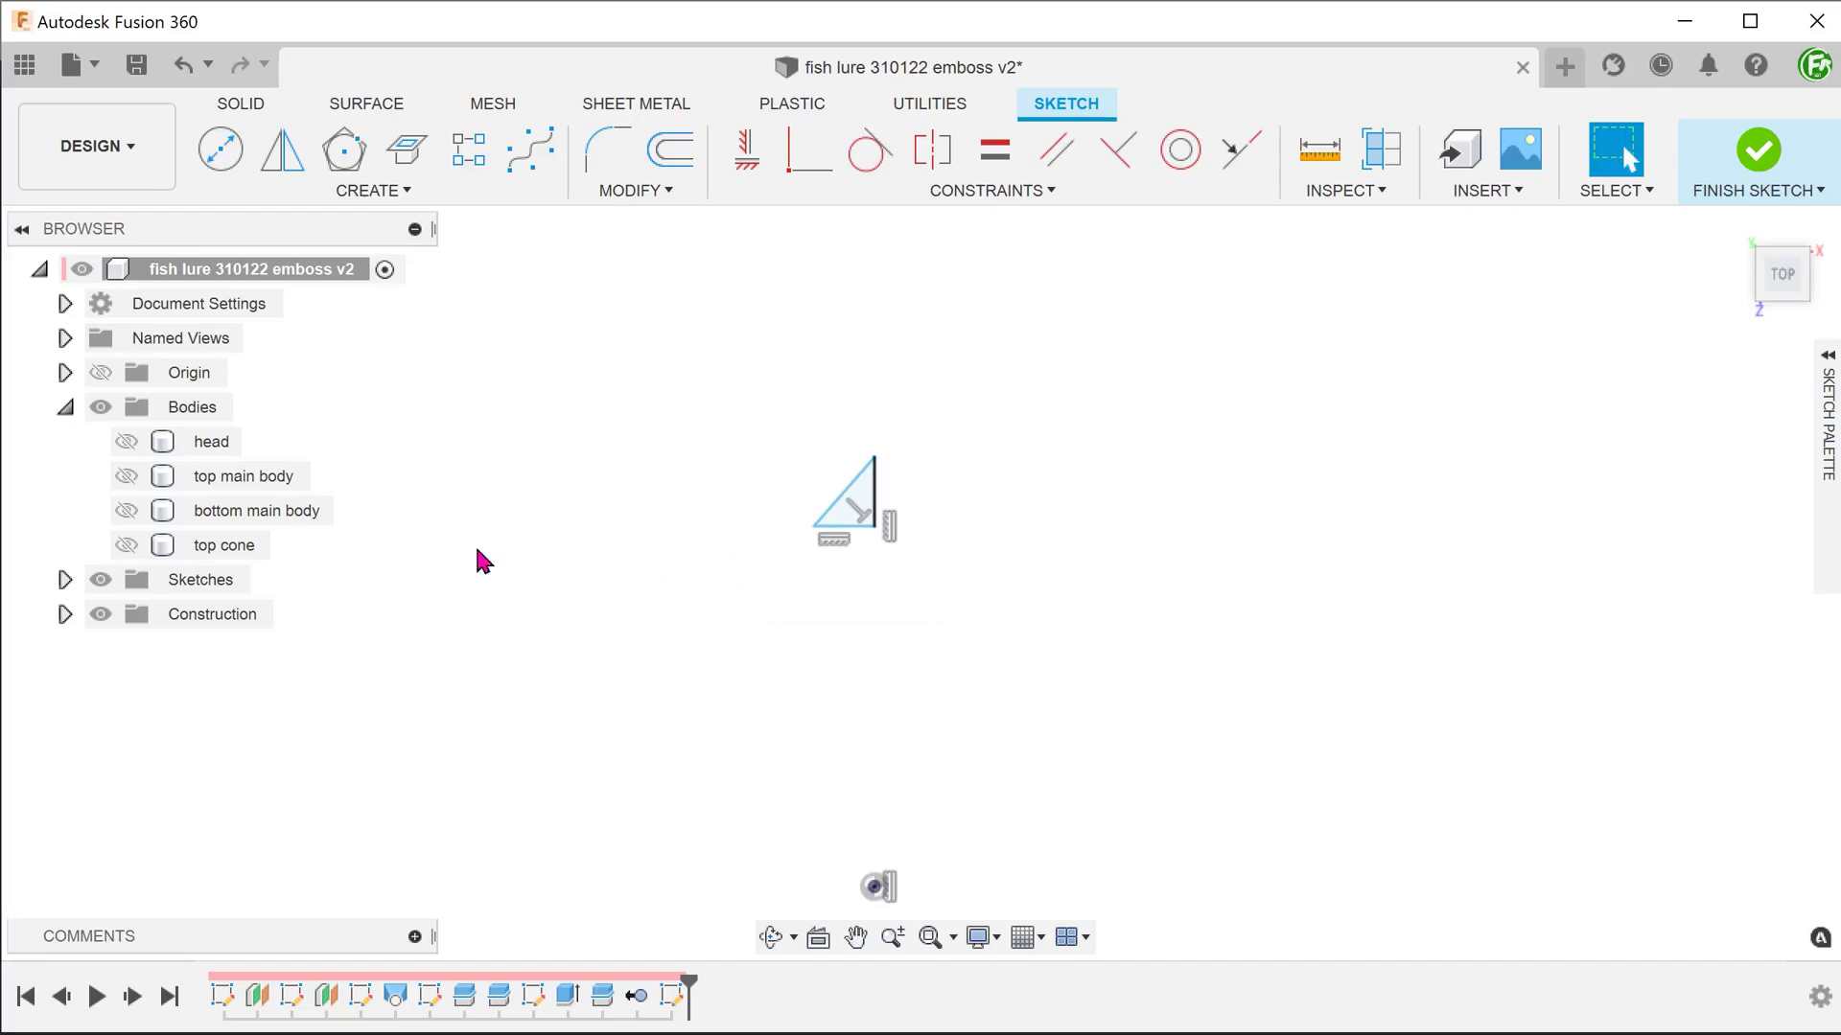
Step: Shrink the triangle against the temporarily shown top cone to a base of about 14.3 mm and a hypotenuse of about 22.4 mm
click(126, 545)
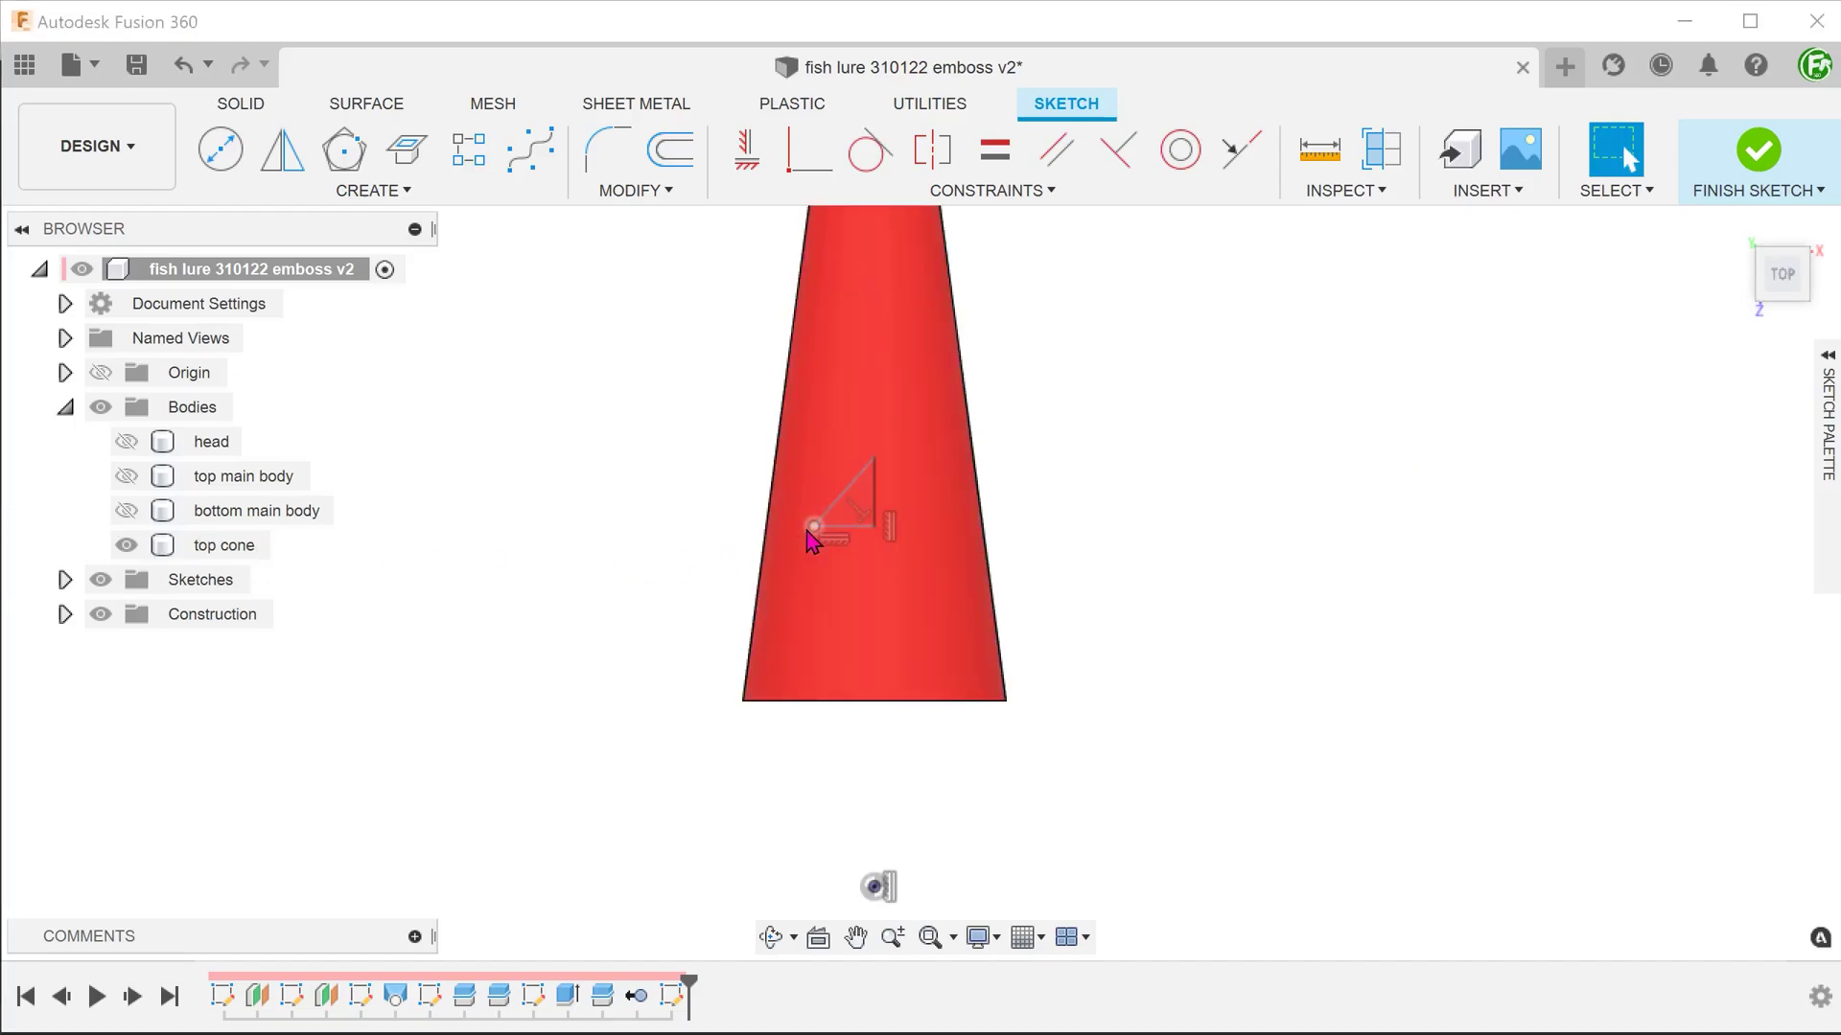
drag(813, 527, 833, 527)
drag(874, 458, 872, 470)
click(126, 544)
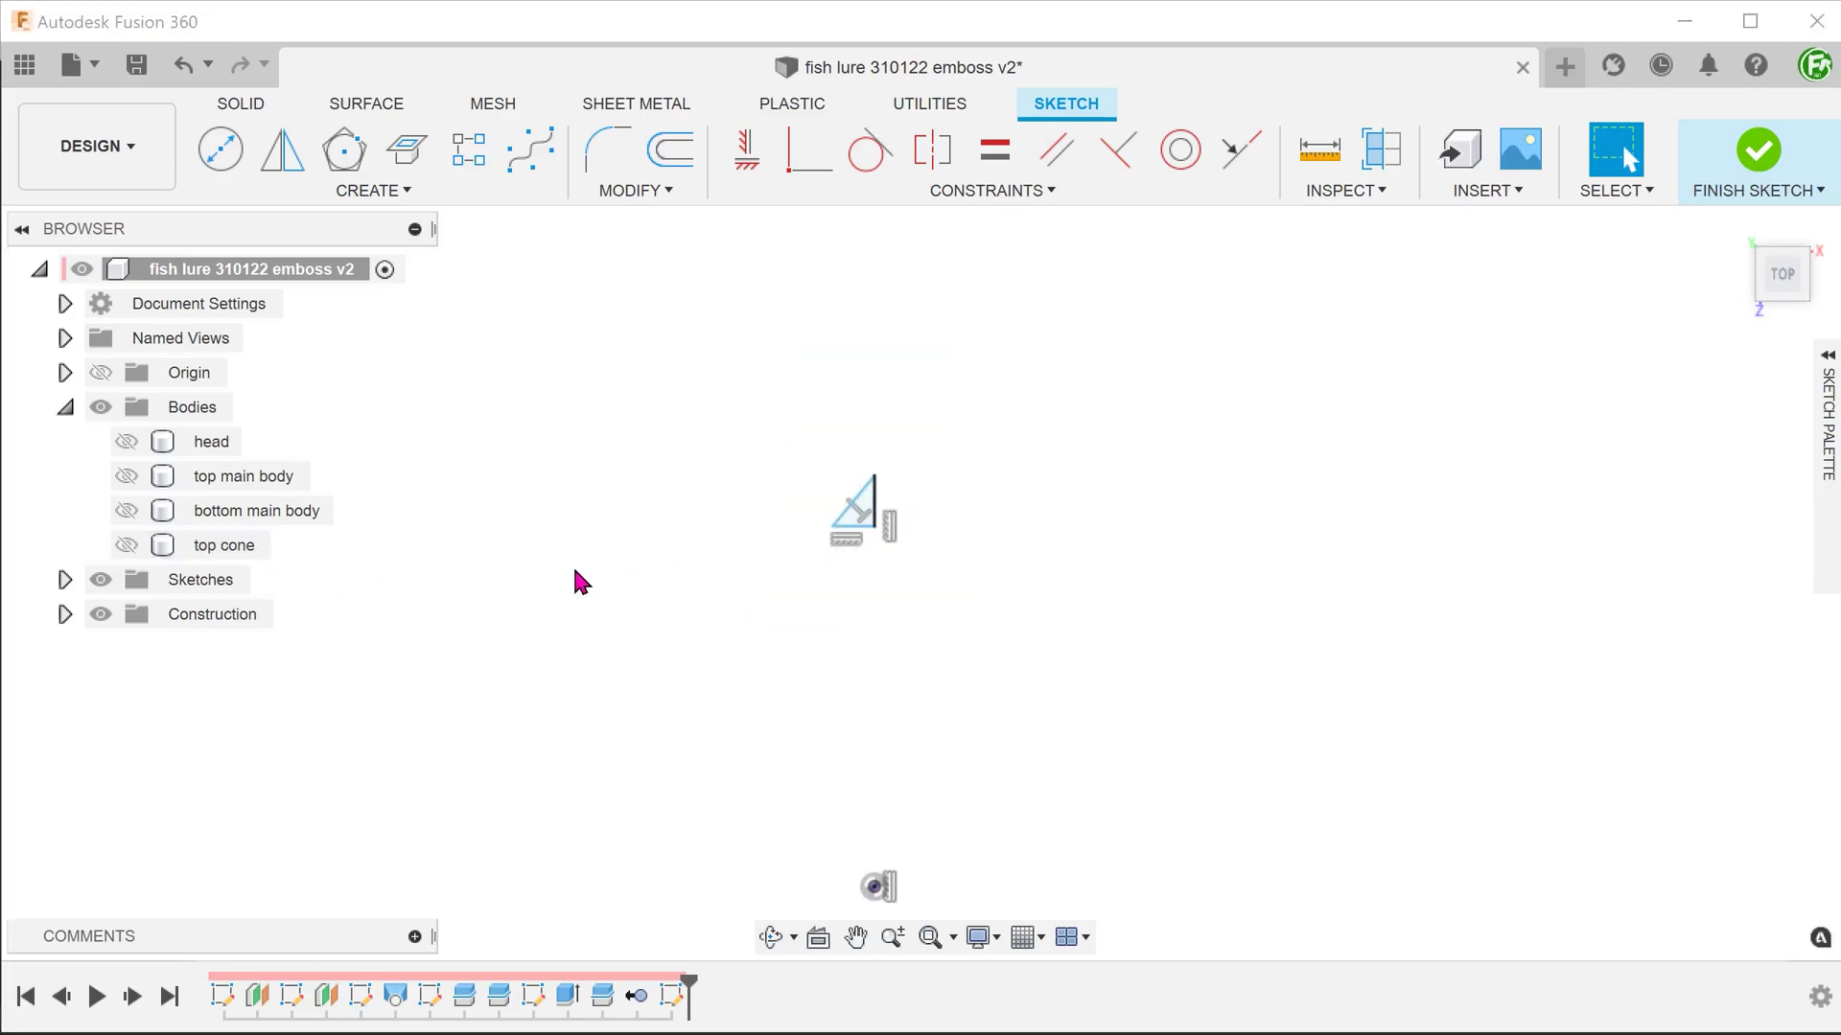
Step: Convert the triangle's horizontal base and vertical leg to construction lines
scroll(695, 559, up, 4)
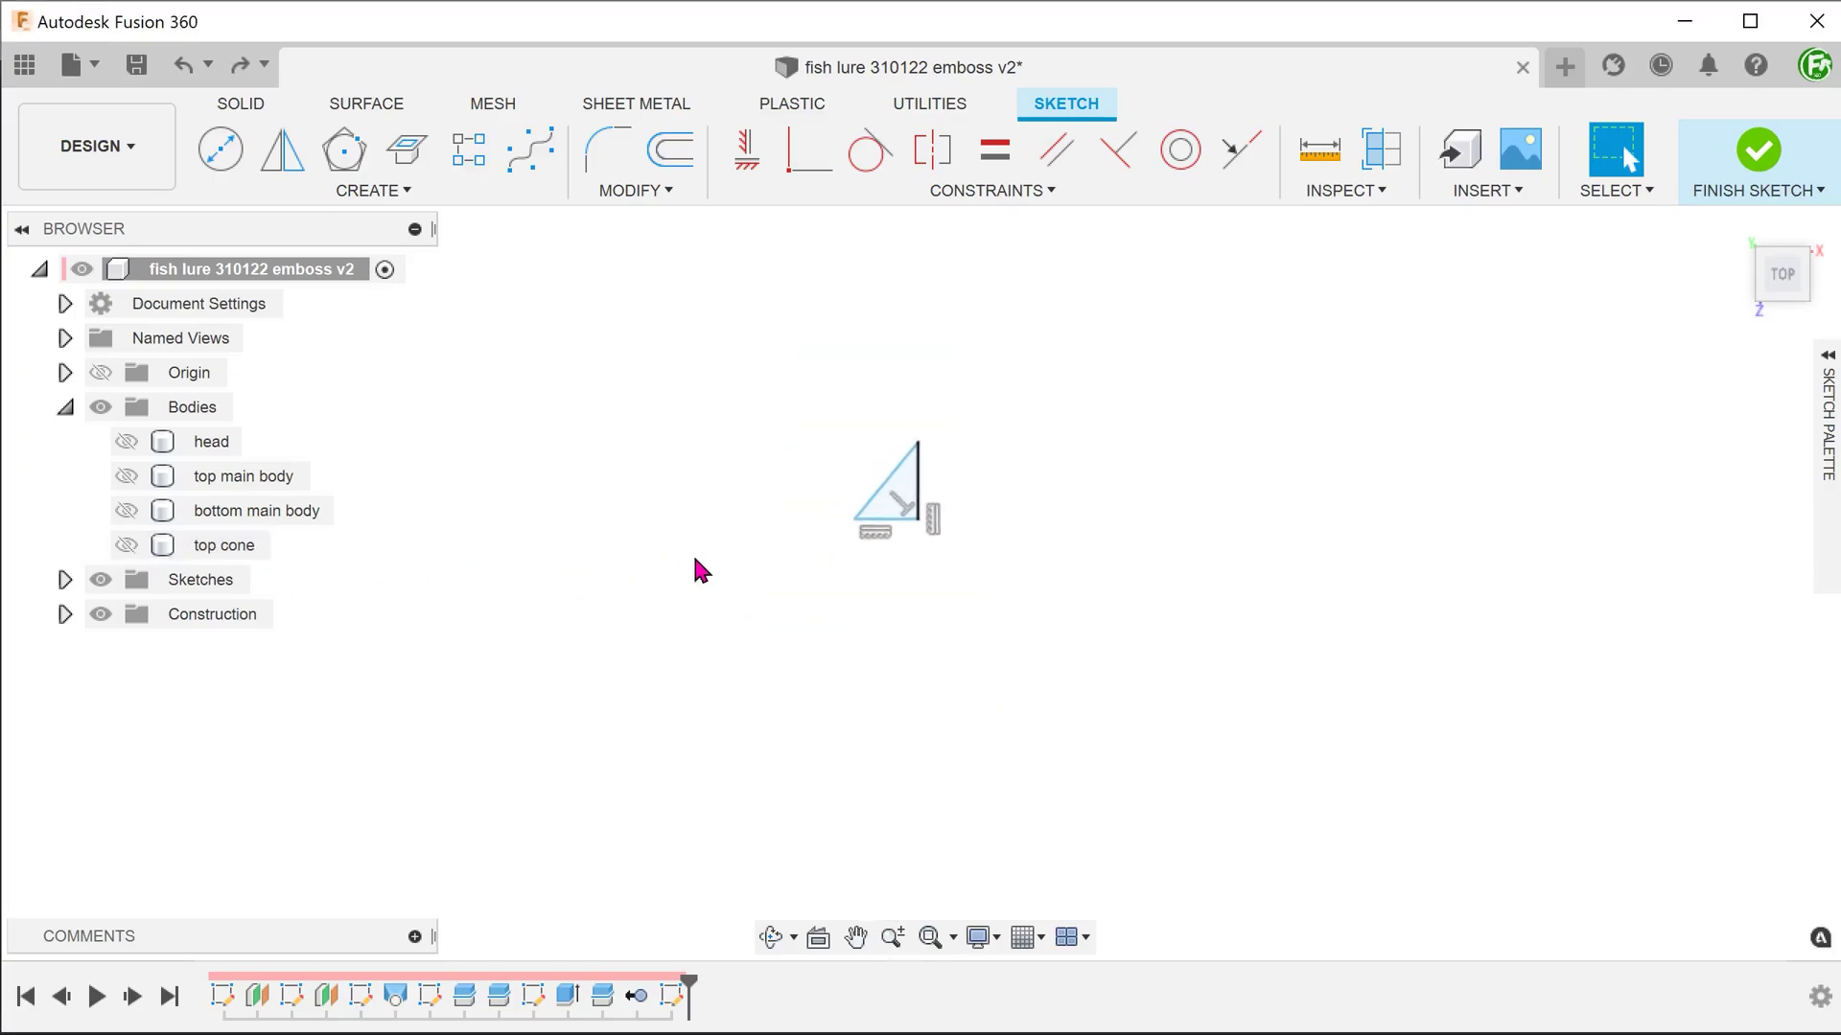
scroll(693, 560, up, 4)
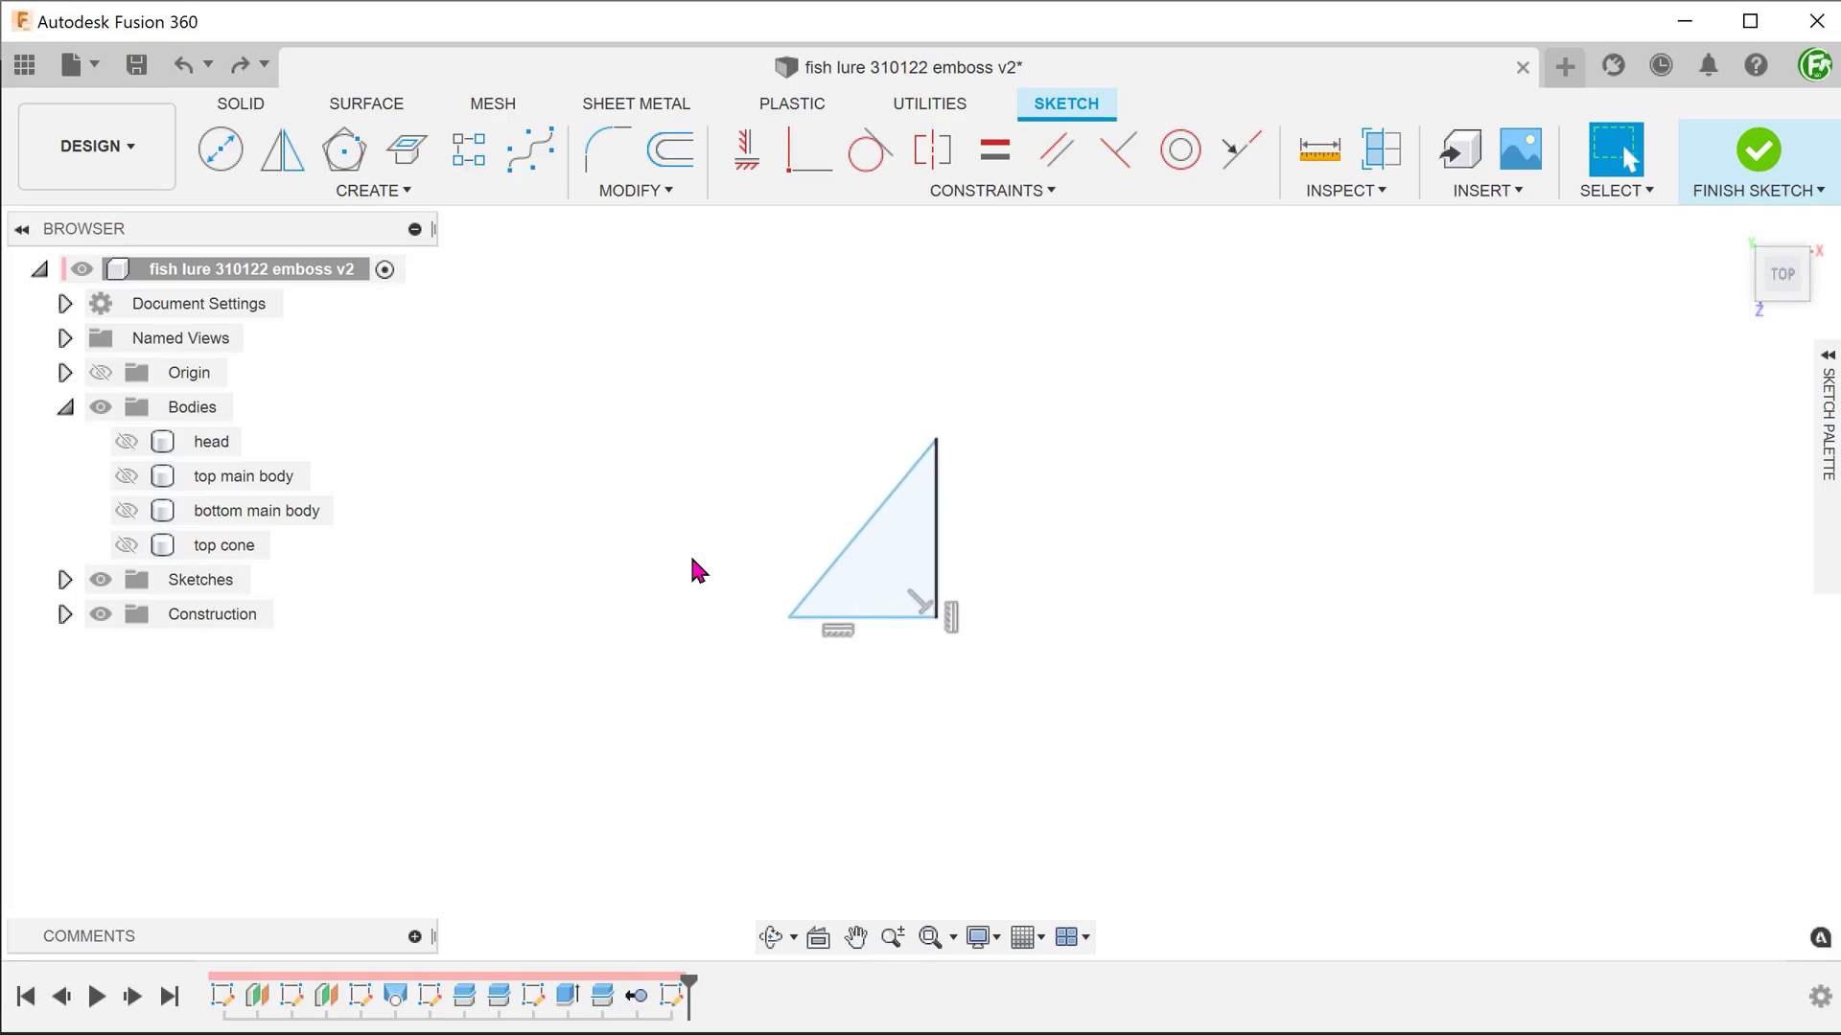
click(865, 618)
key(x)
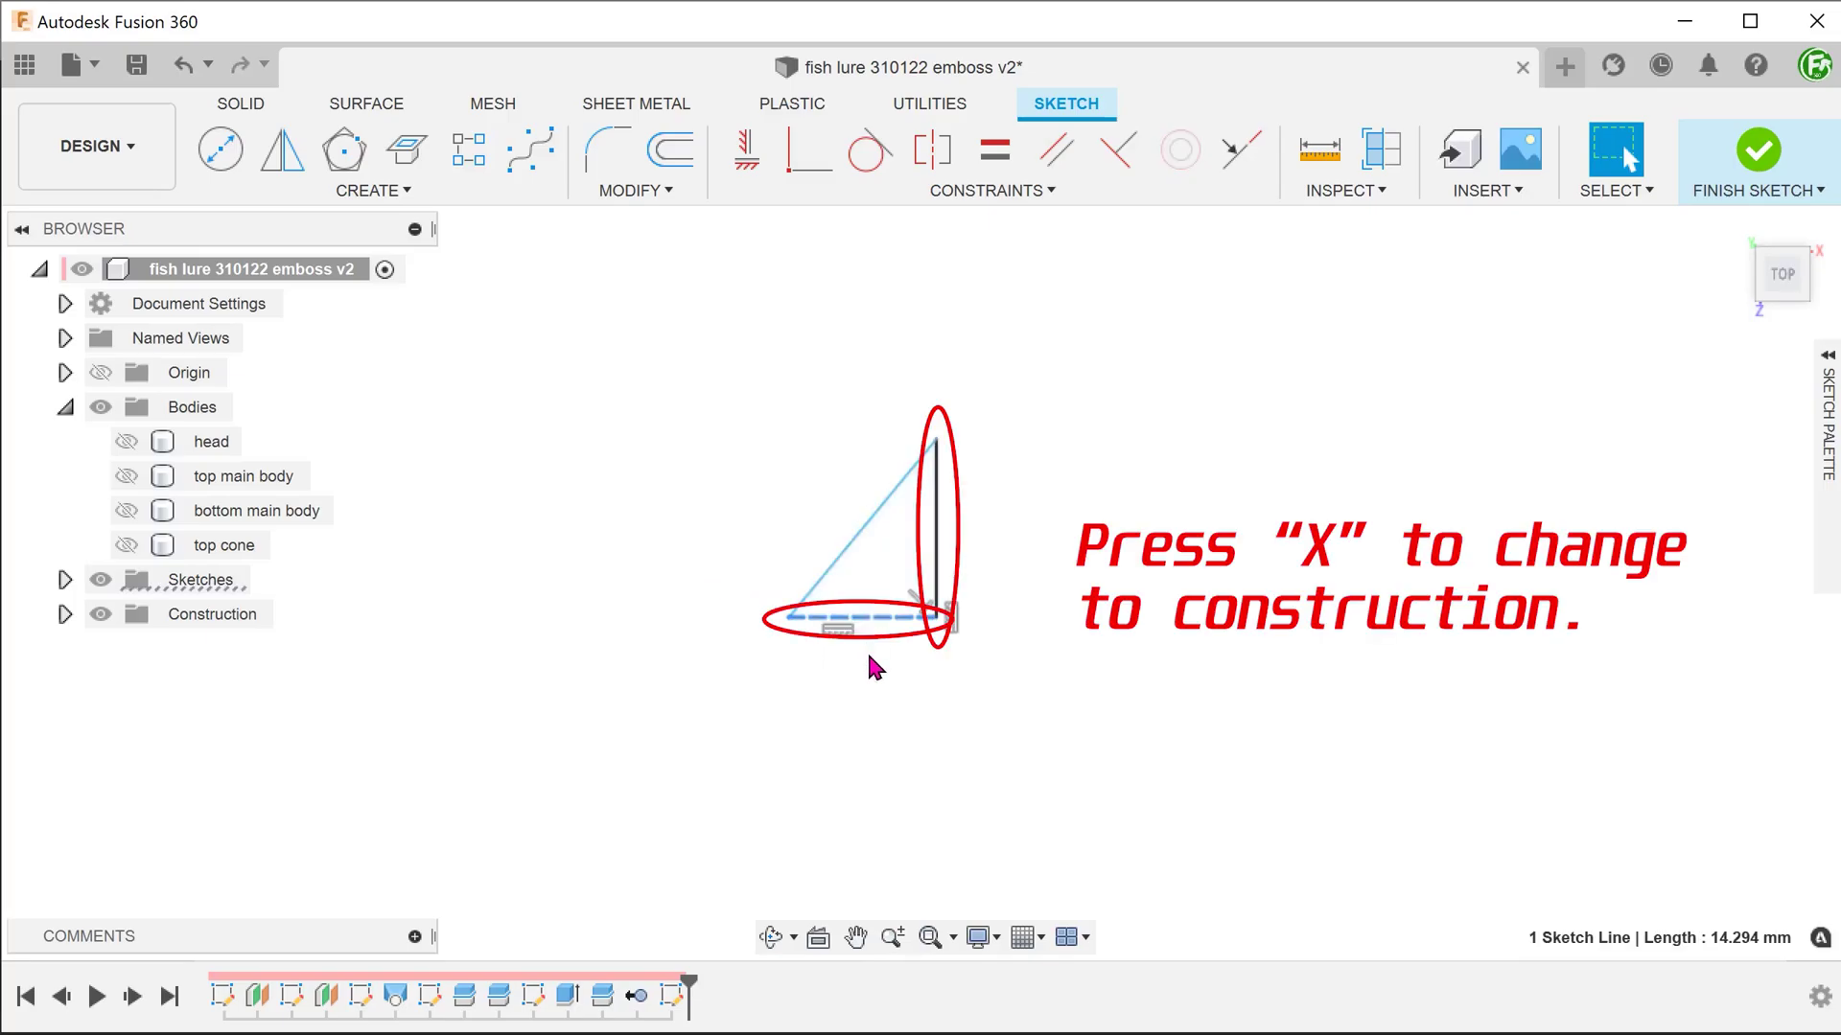
click(936, 561)
key(x)
key(Escape)
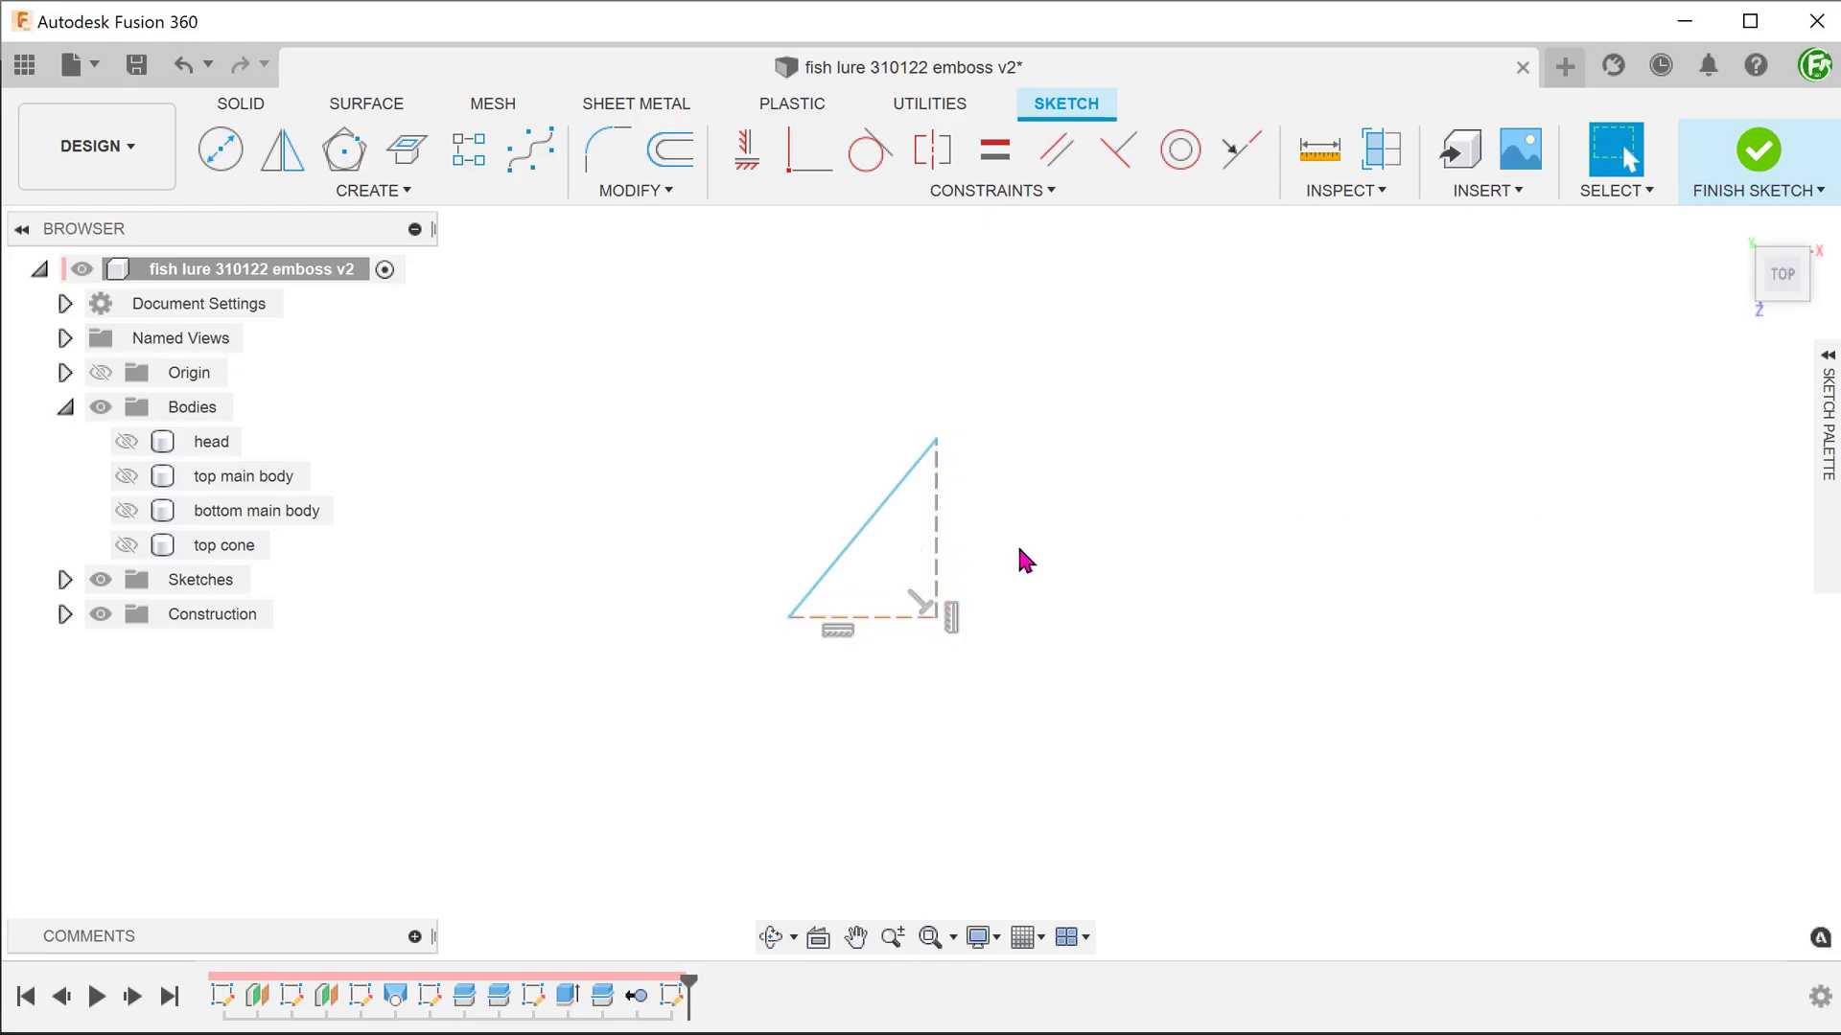
Step: Mirror the triangle's slanted line about the vertical construction line
click(282, 149)
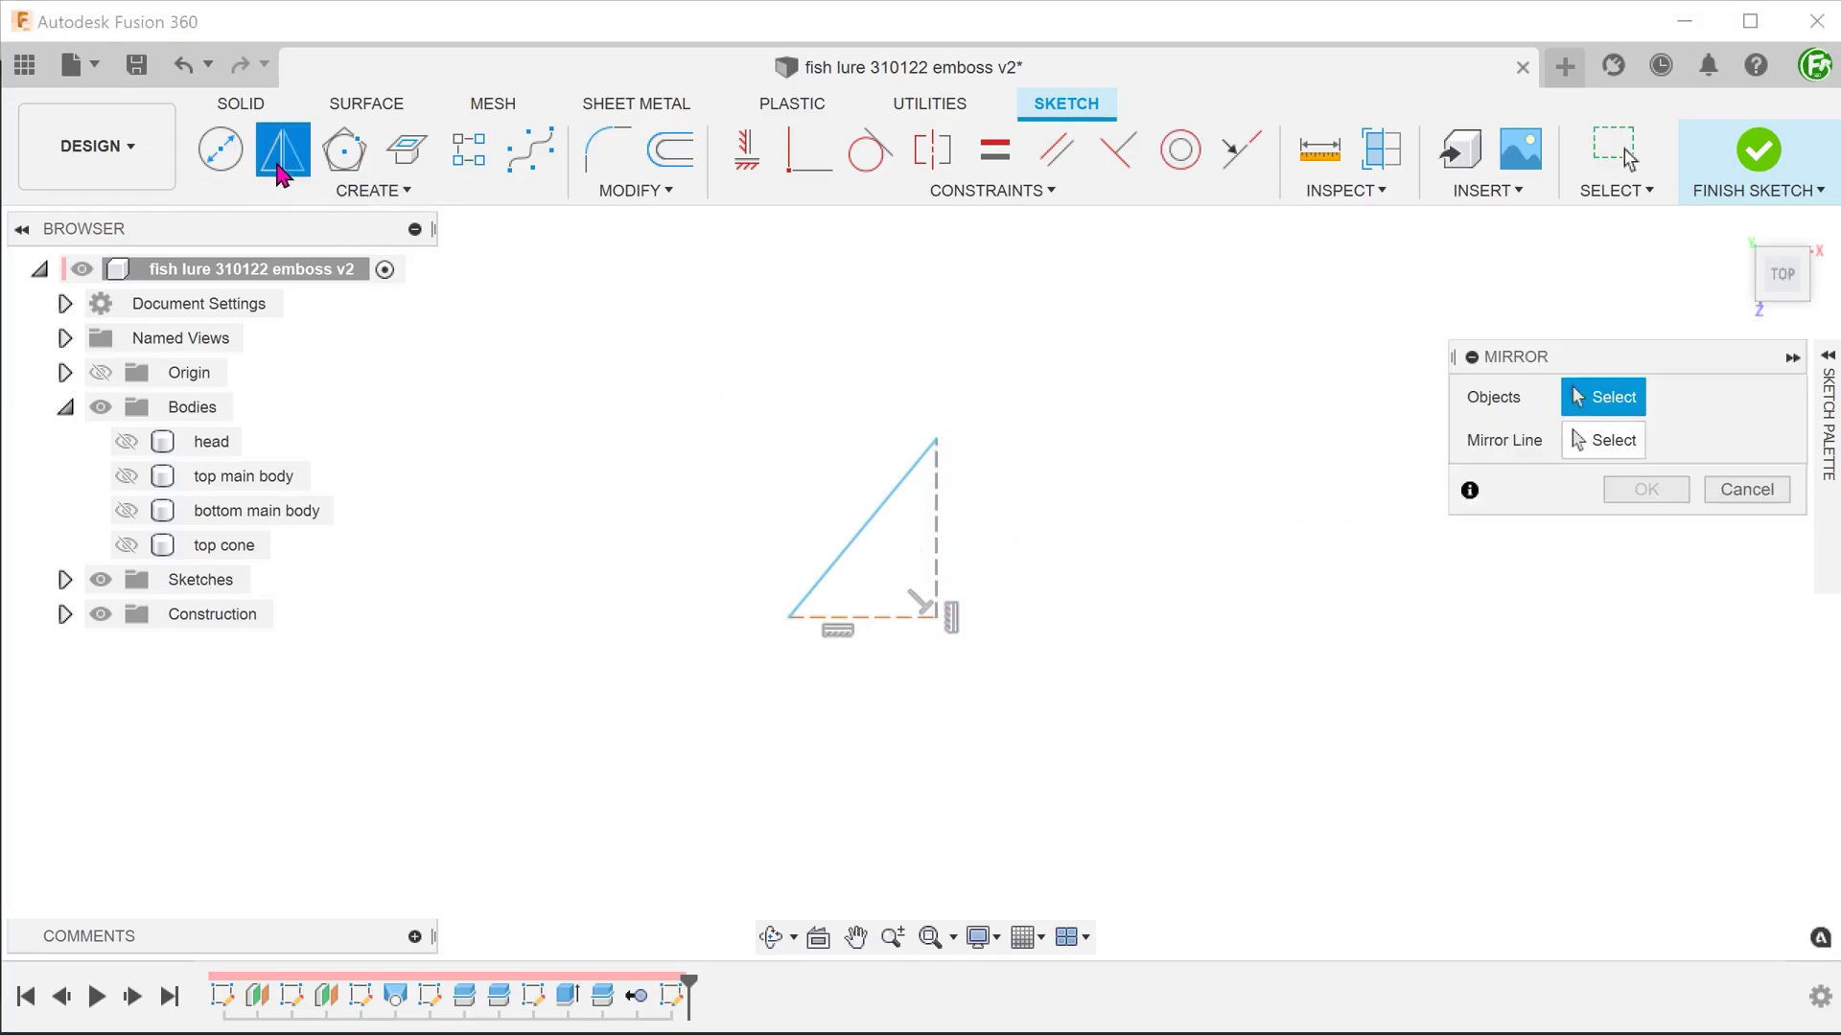
click(853, 544)
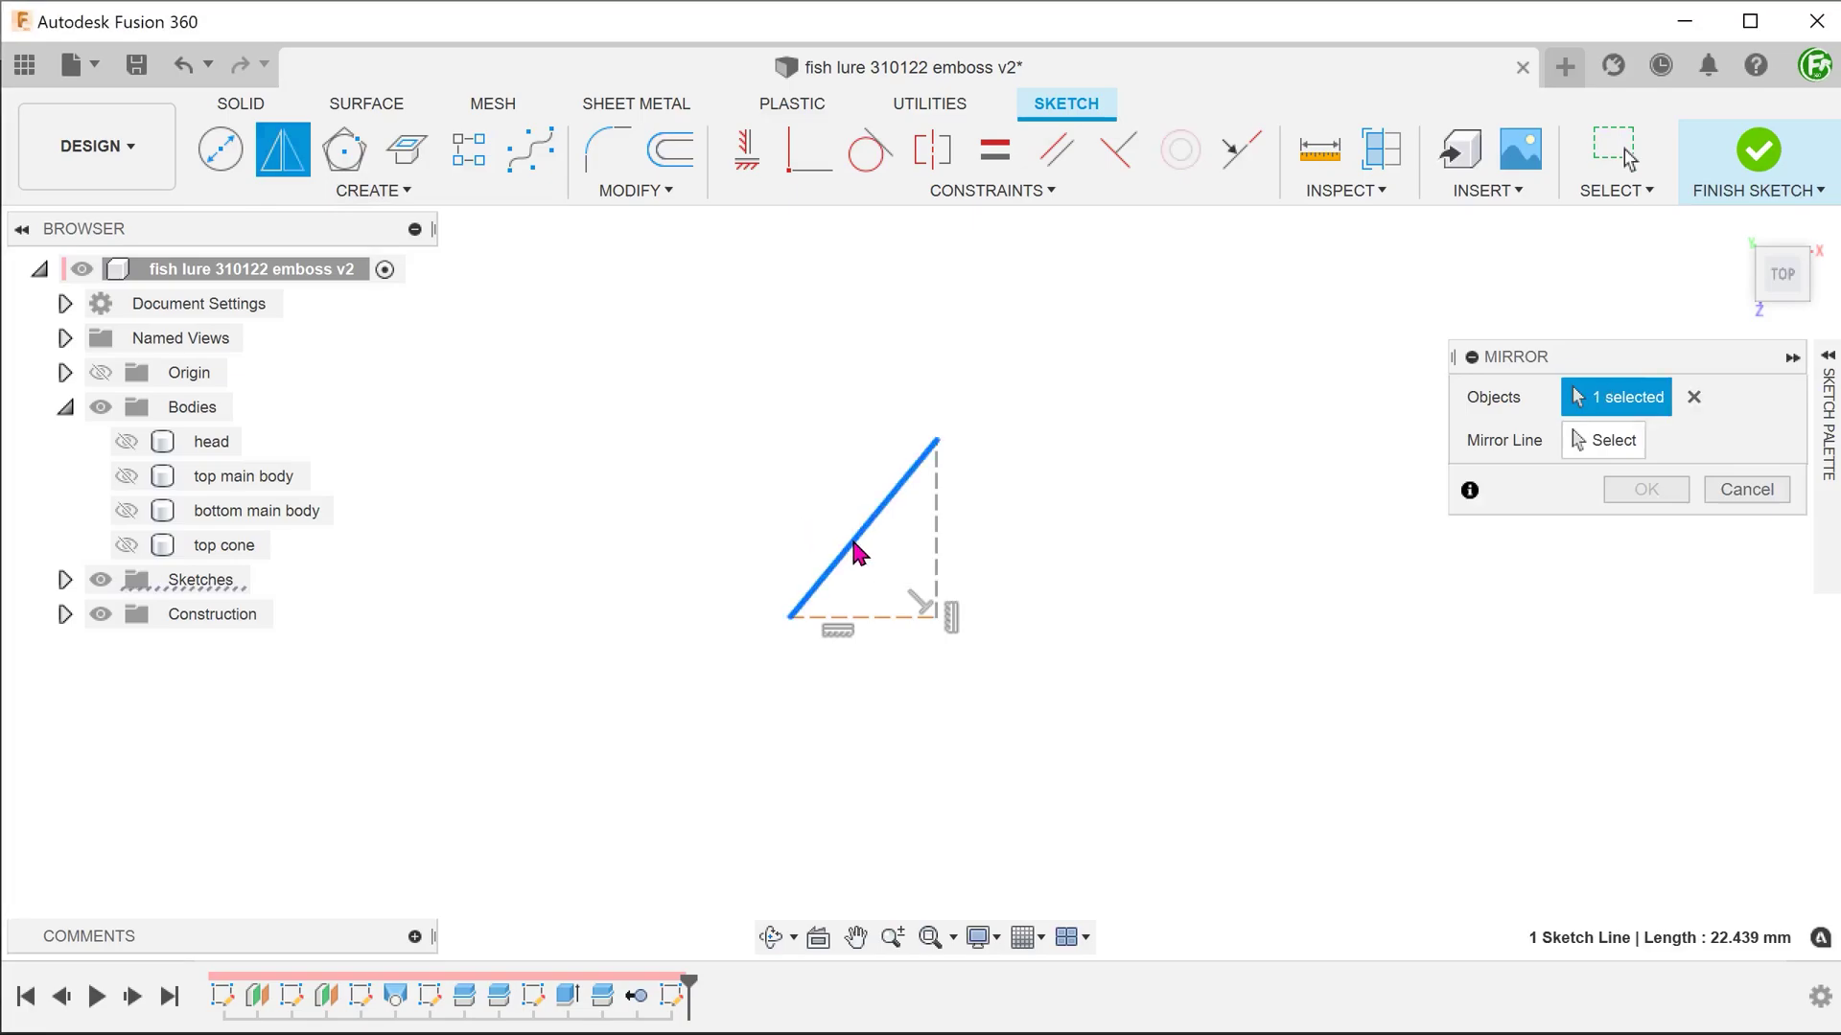
click(1582, 444)
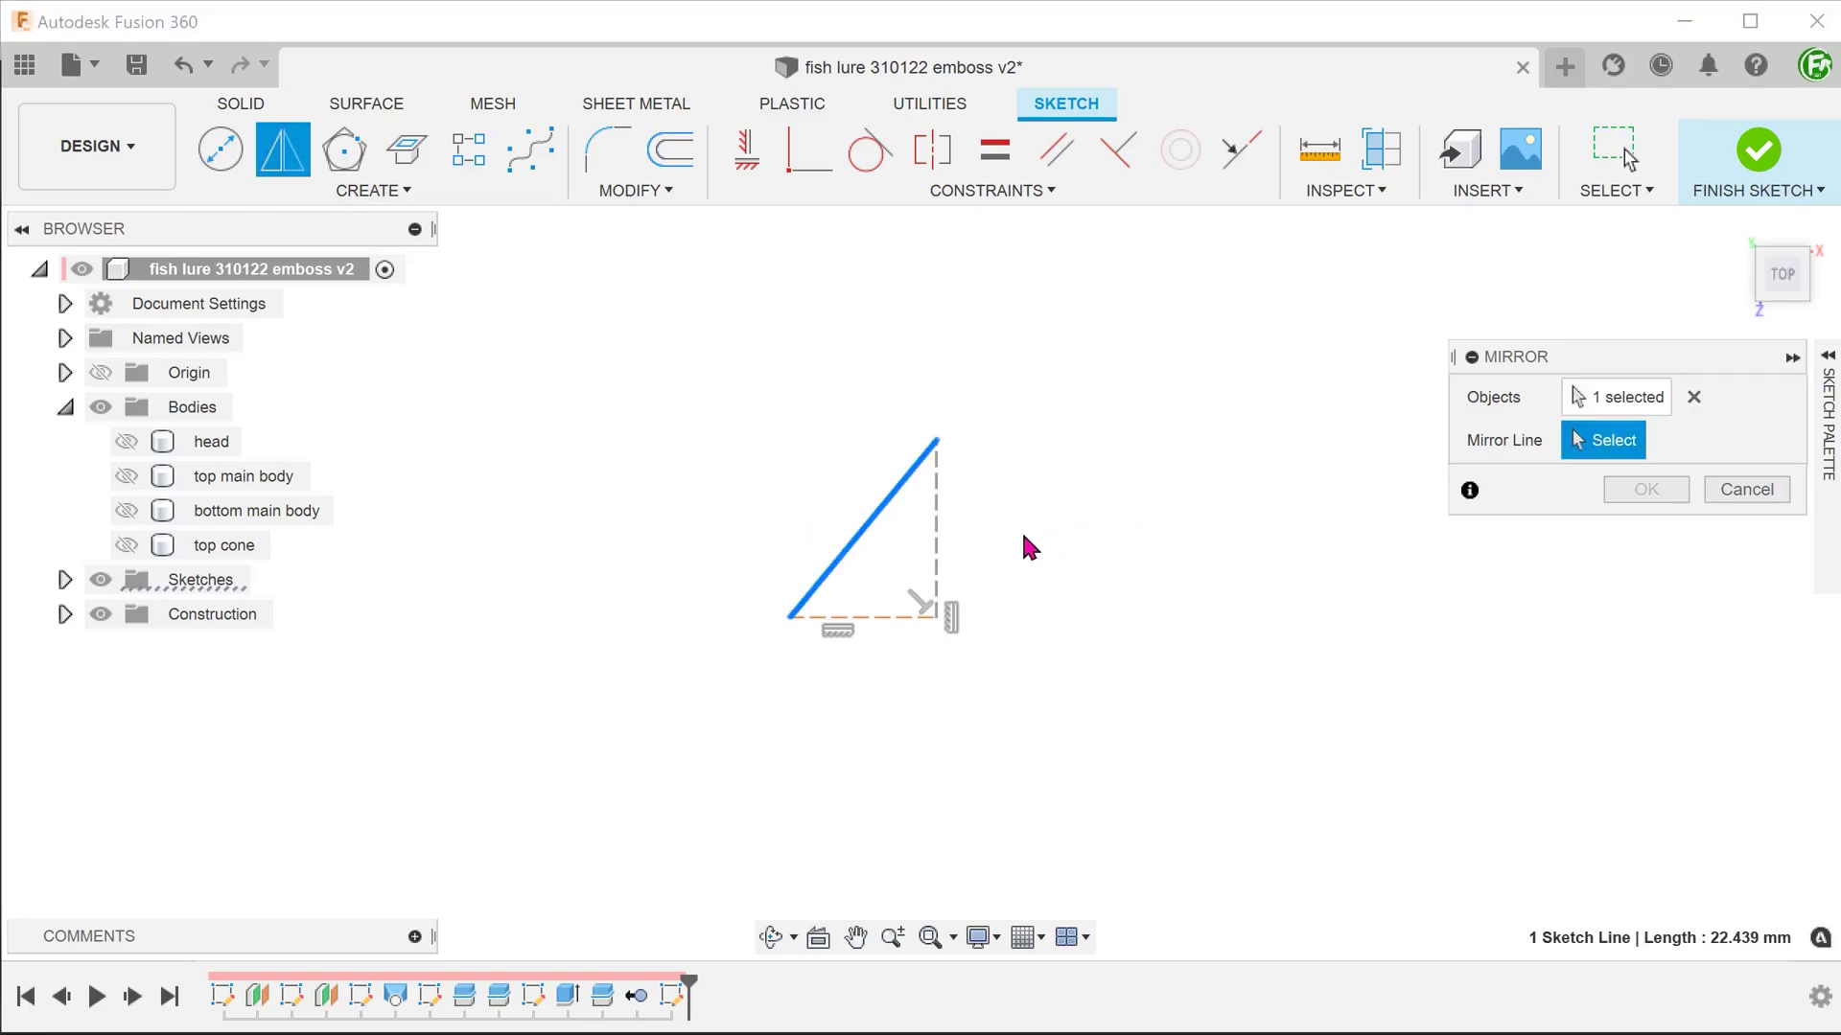
click(939, 556)
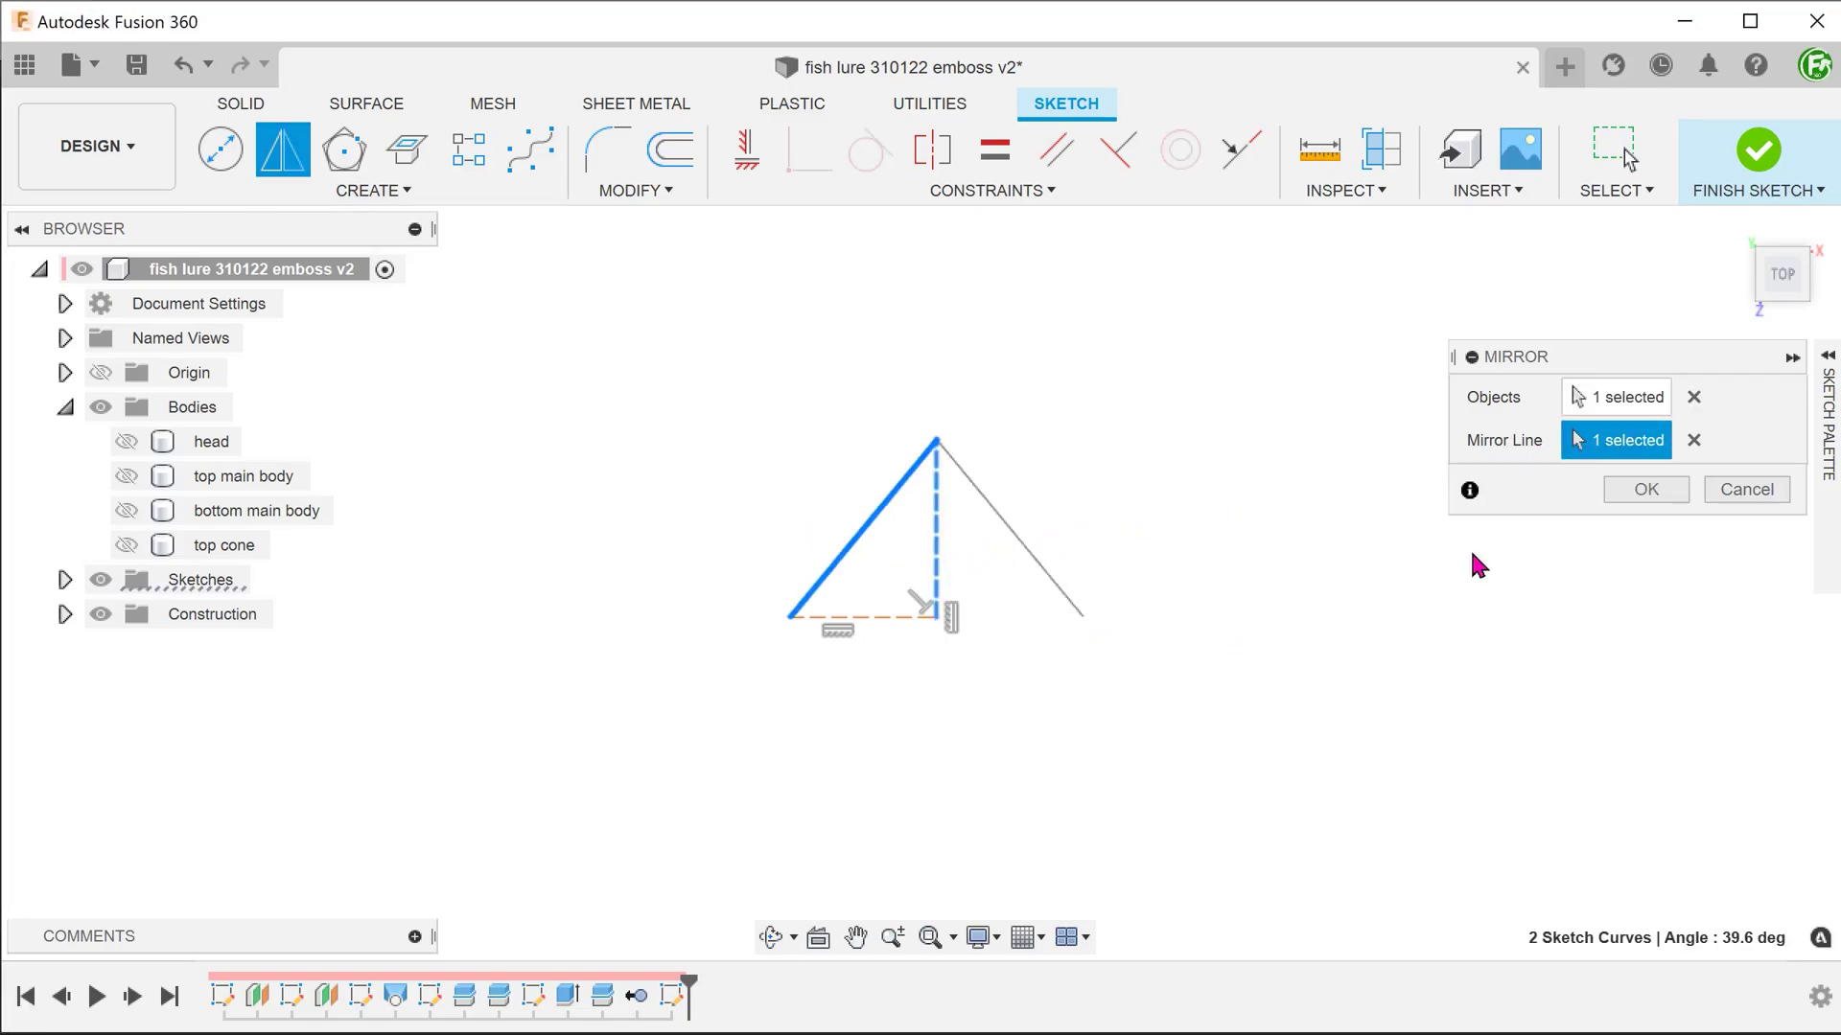
click(1645, 490)
Step: Mirror both slanted lines about the horizontal construction line to complete the diamond
right_click(1354, 314)
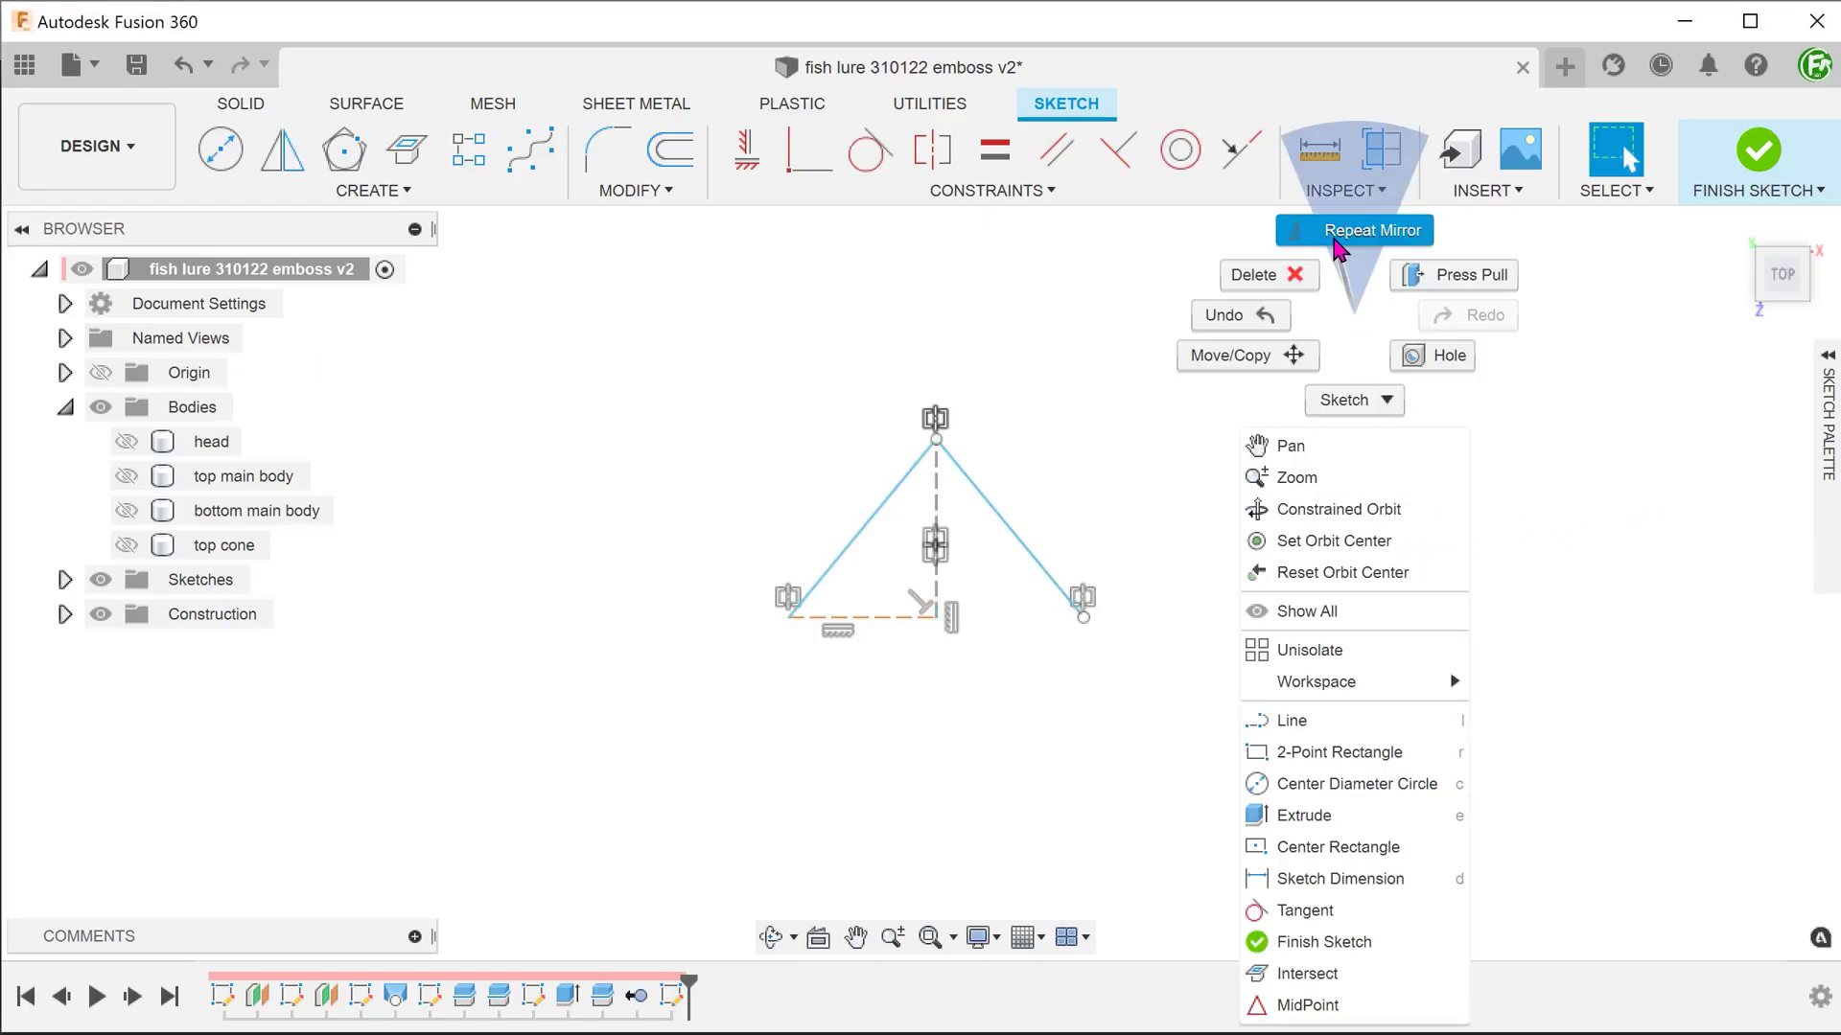
click(1354, 226)
click(865, 527)
click(1012, 534)
click(1607, 440)
click(813, 617)
key(Return)
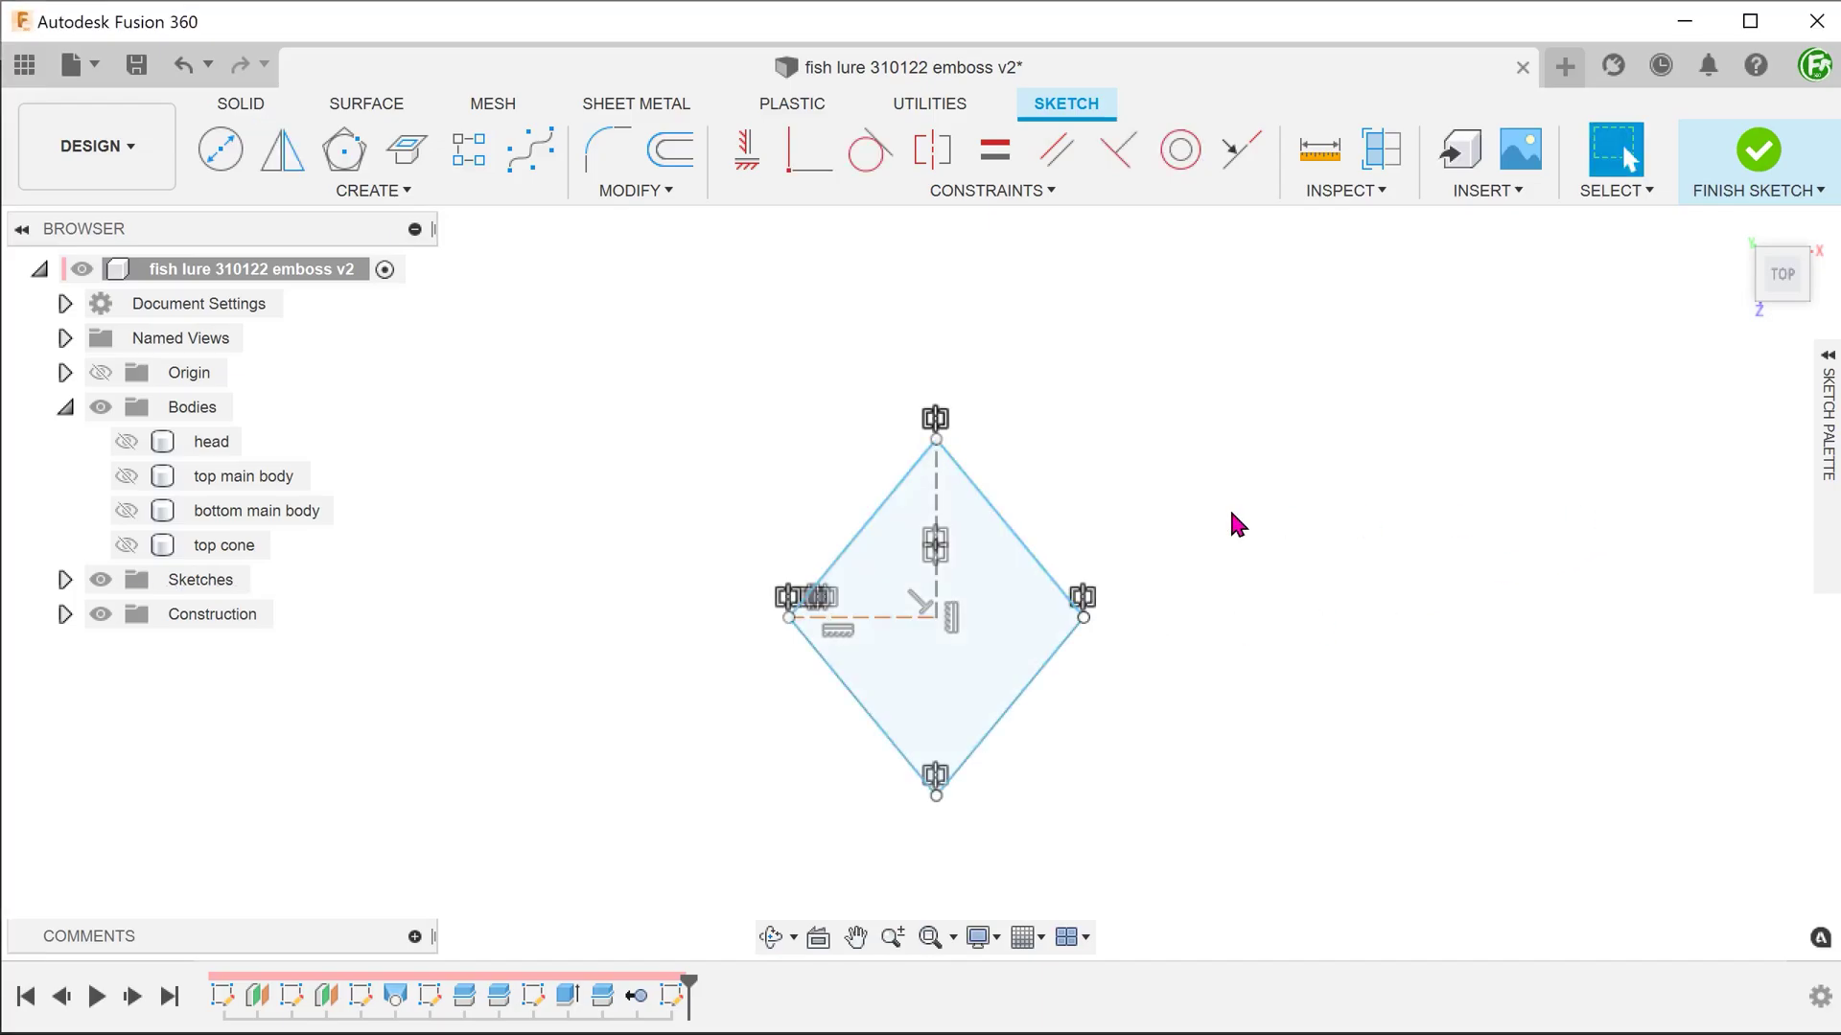
Step: Draw a construction line from the diamond's centre to the midpoint of its upper-right edge
key(l)
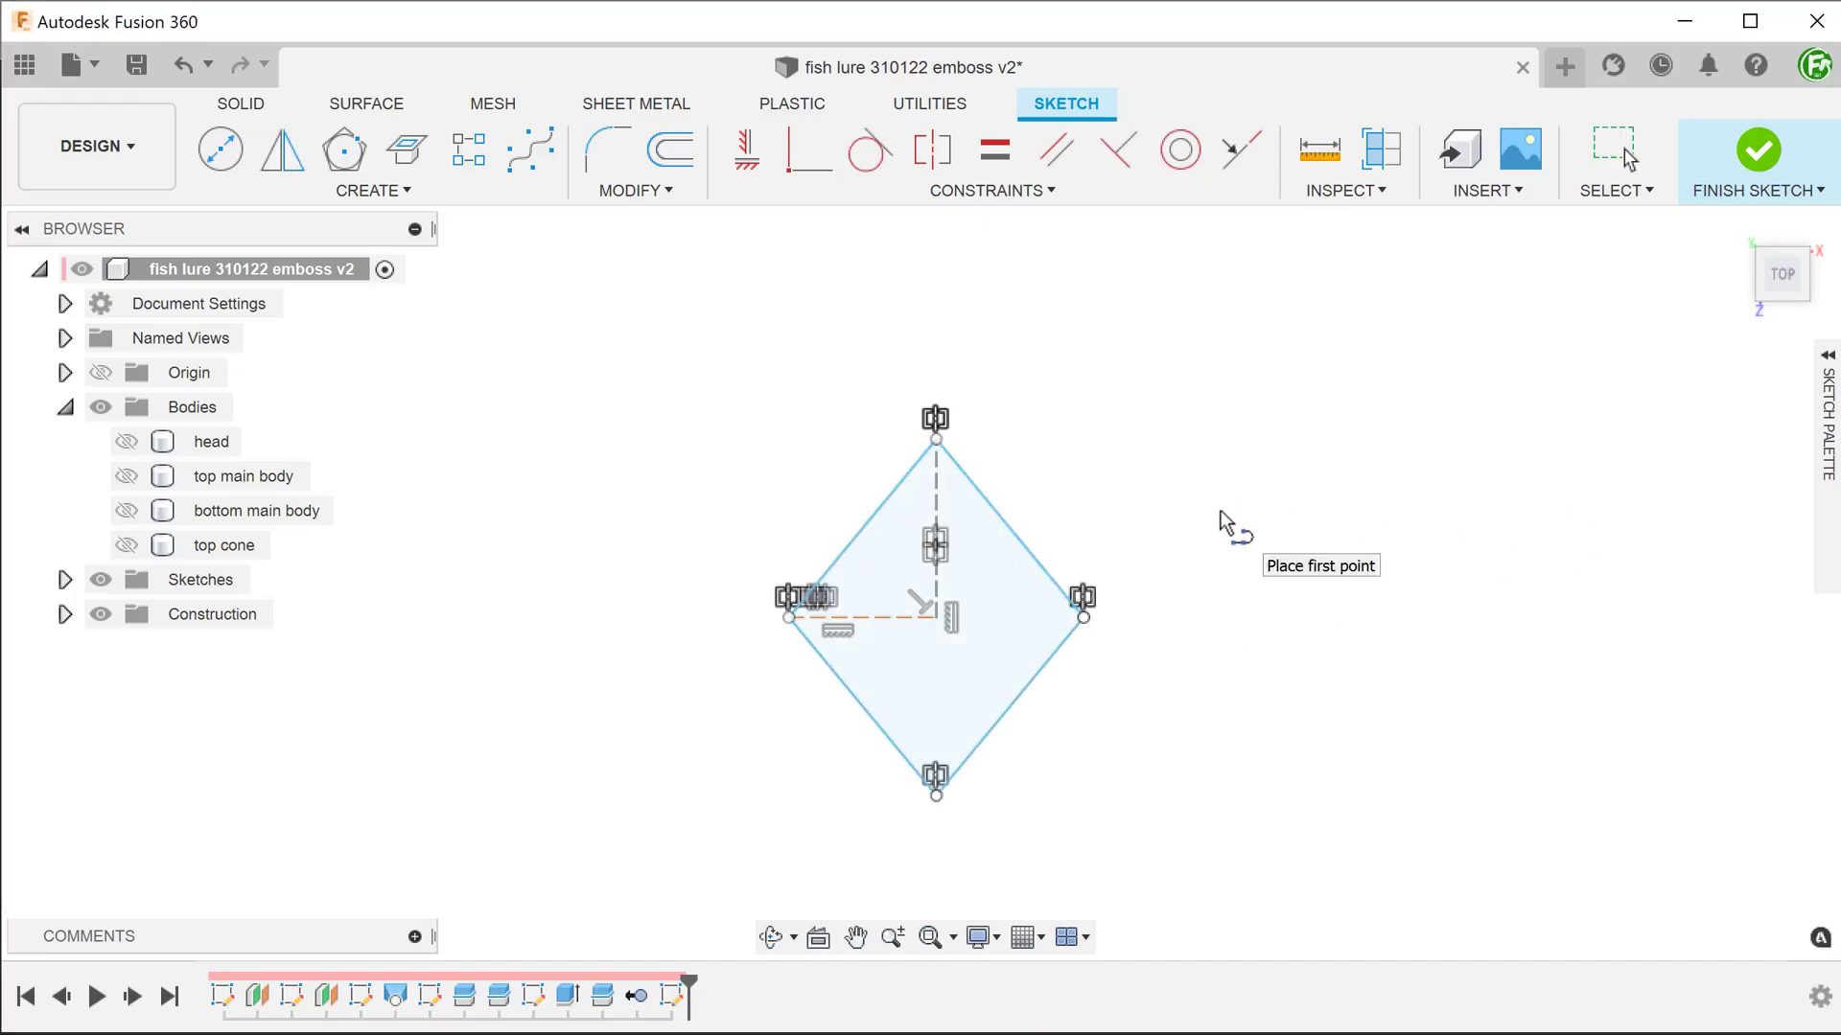
scroll(1222, 512, up, 2)
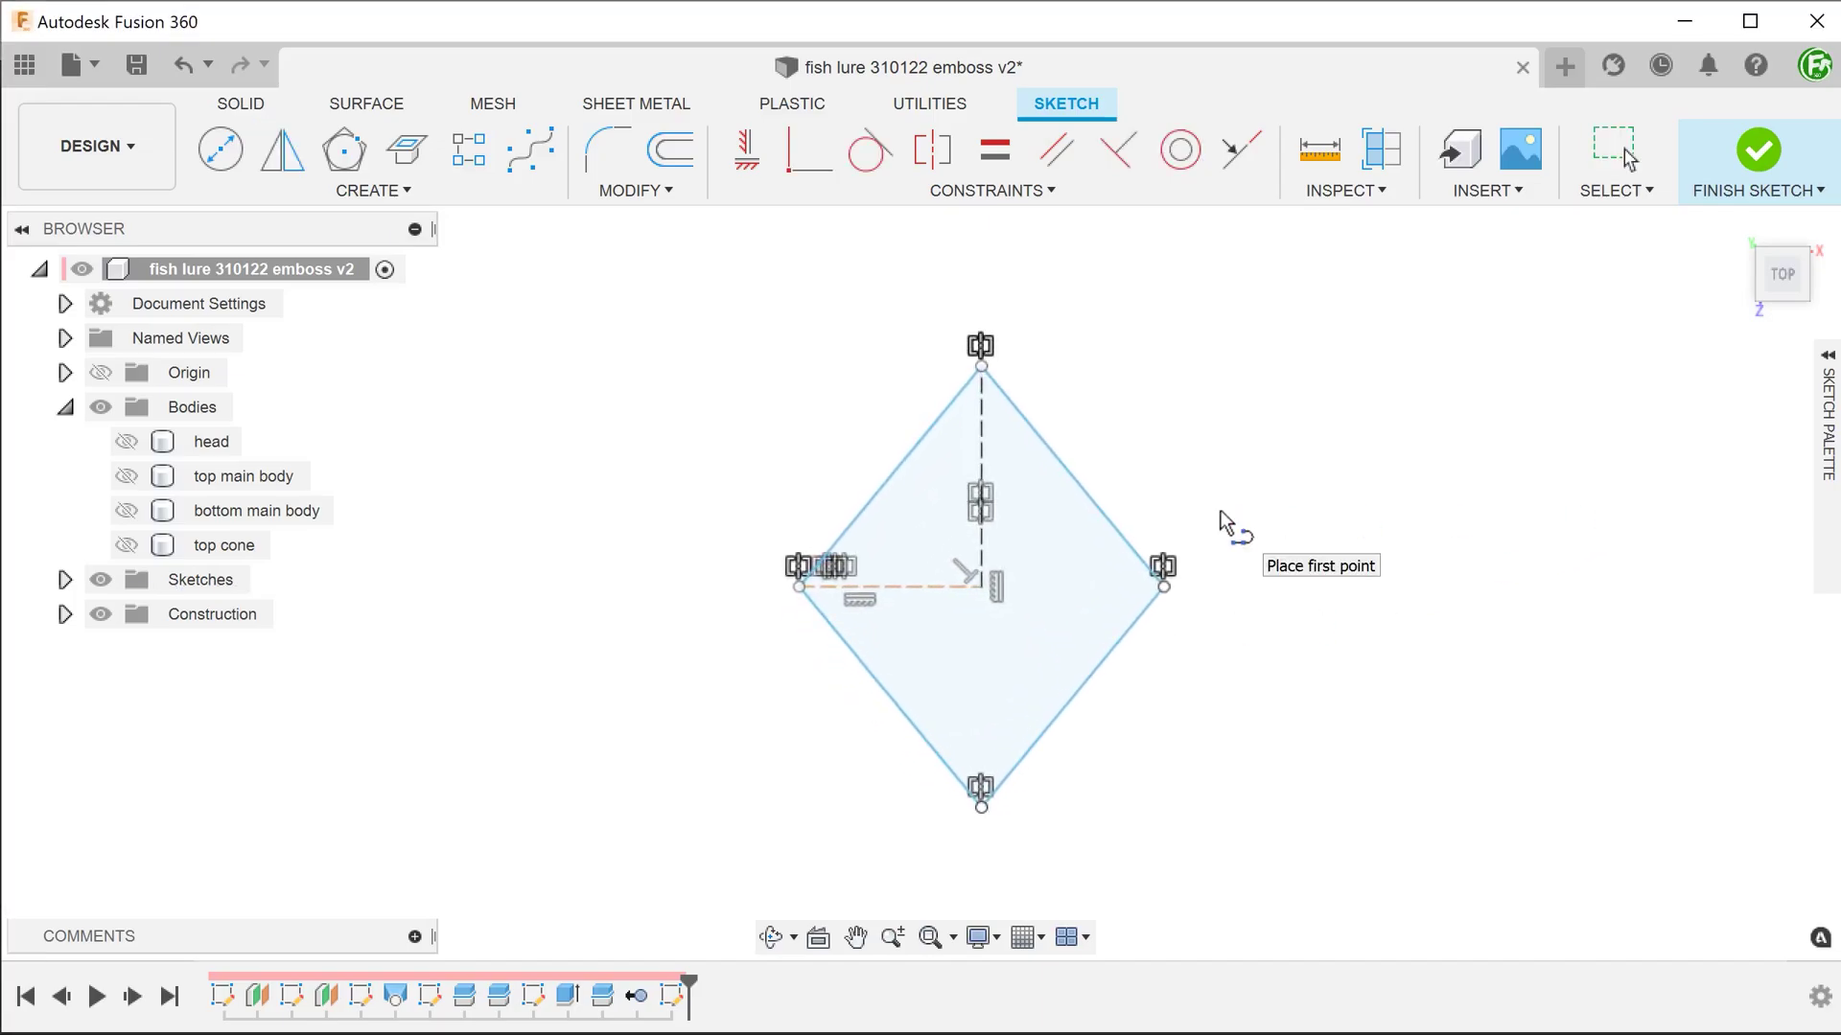
click(983, 582)
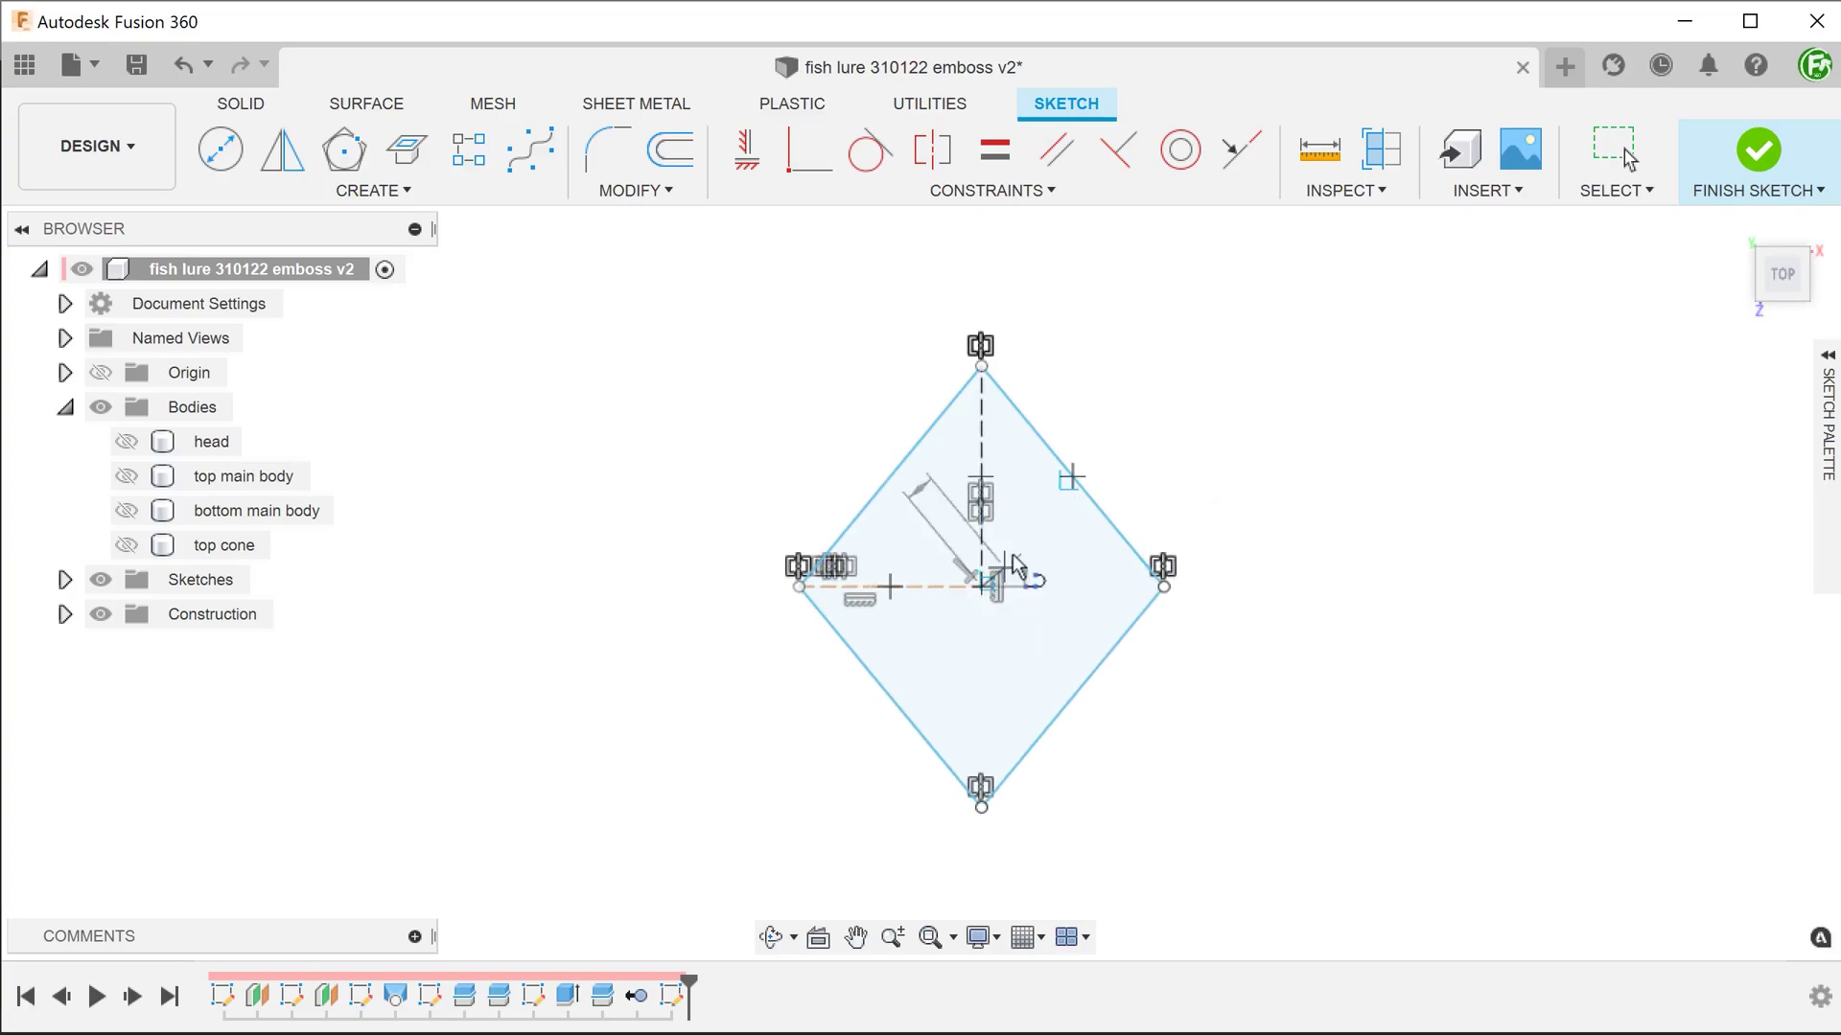
click(1072, 477)
key(Escape)
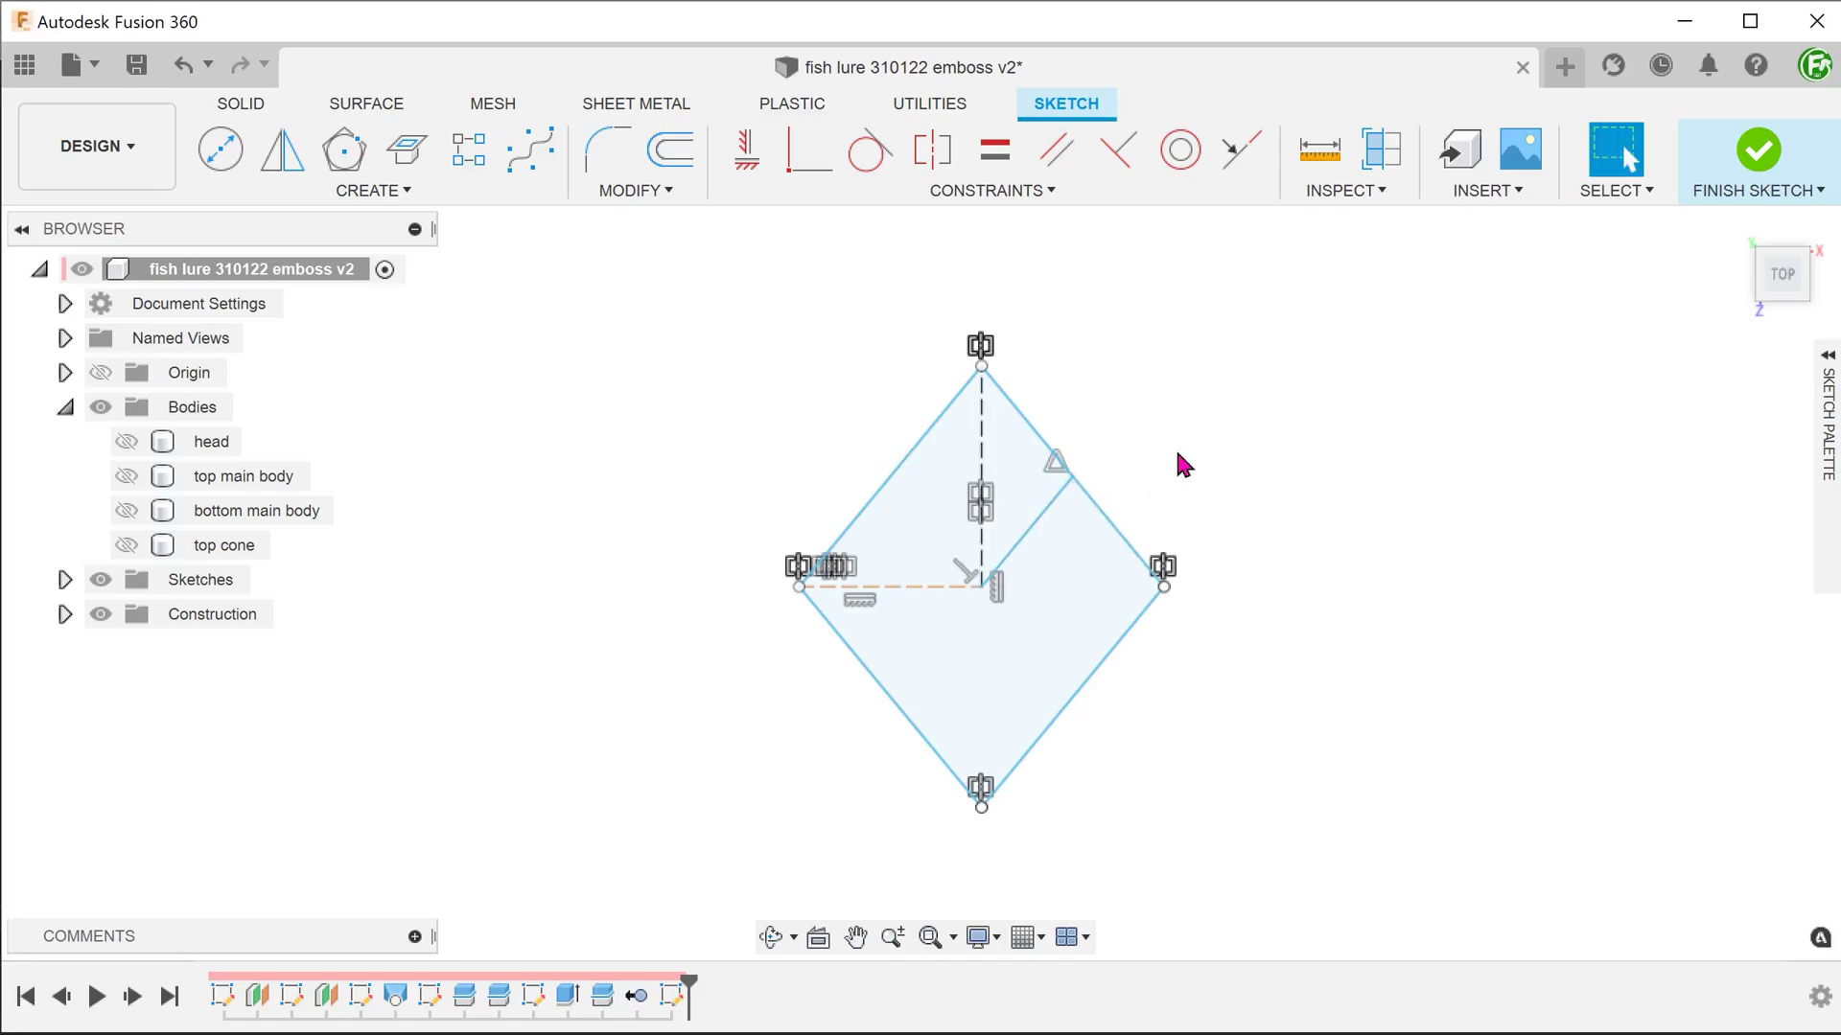
click(1039, 524)
key(x)
click(668, 410)
Step: Start a rectangular sketch pattern using the diamond's four edges as the objects
scroll(779, 344, down, 1)
mouse_move(779, 343)
middle_down()
mouse_move(568, 396)
mouse_move(539, 384)
middle_up()
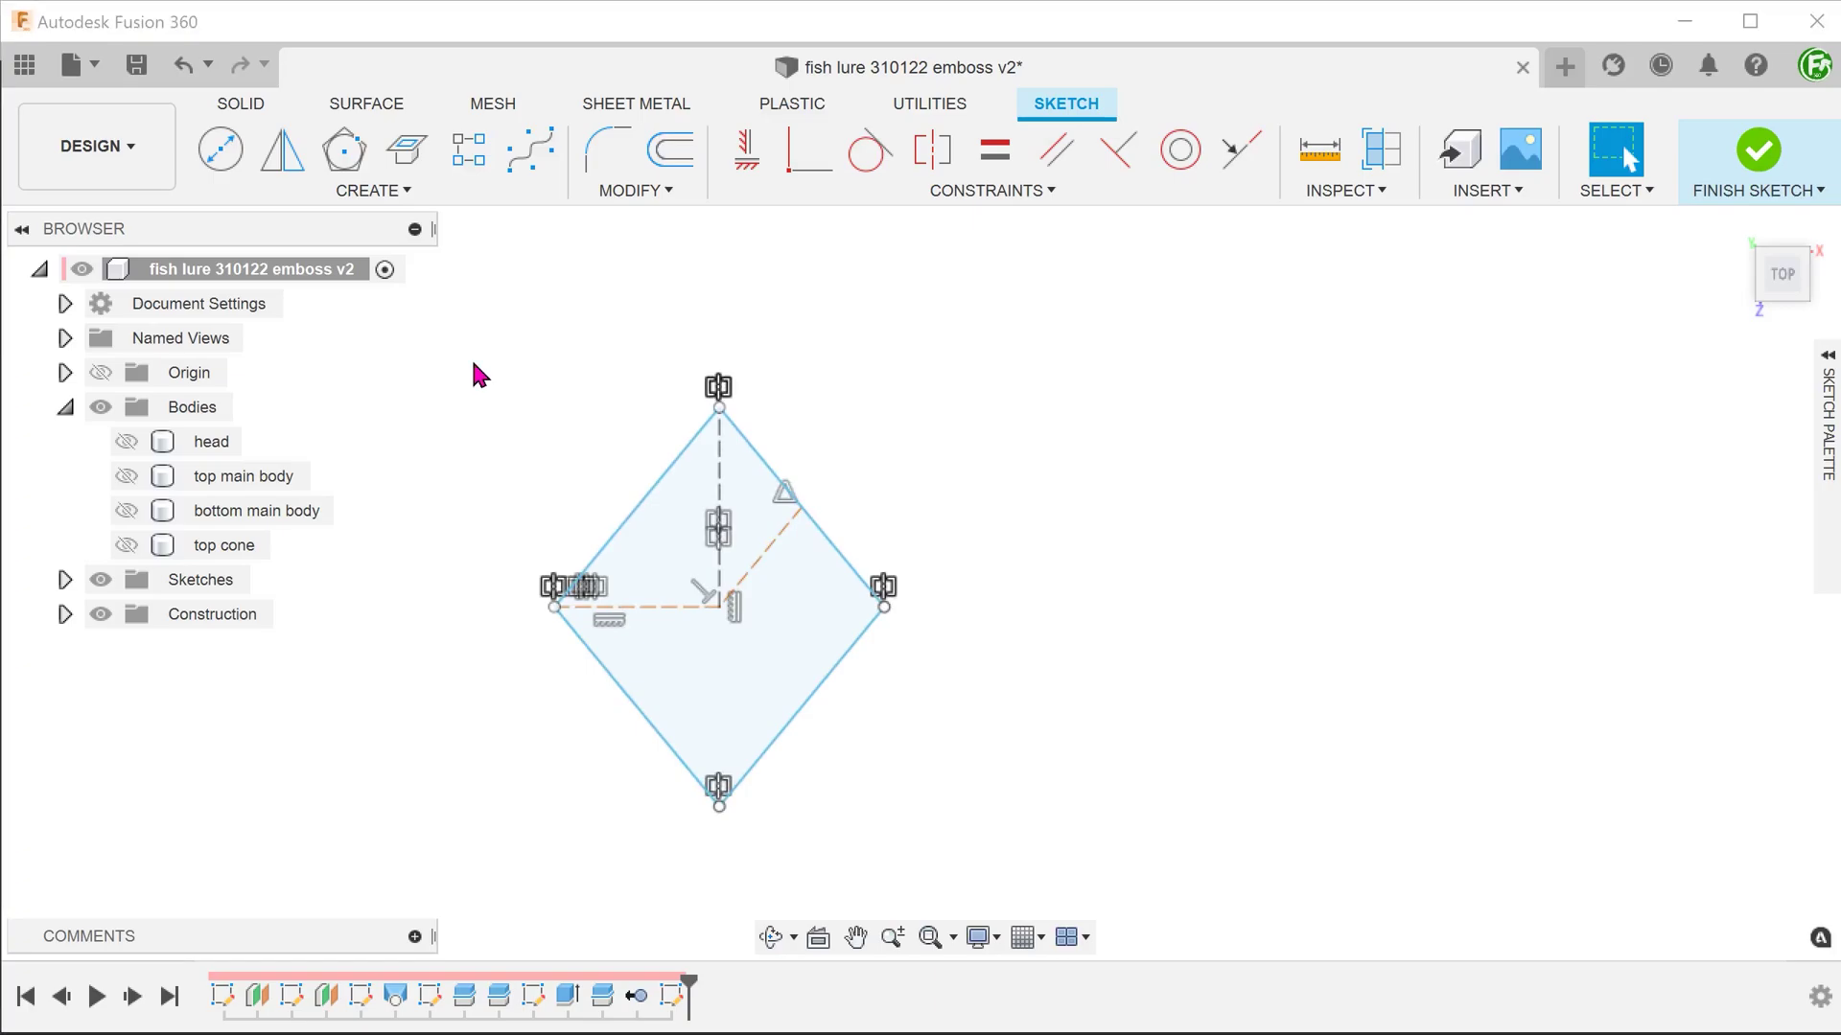
click(380, 196)
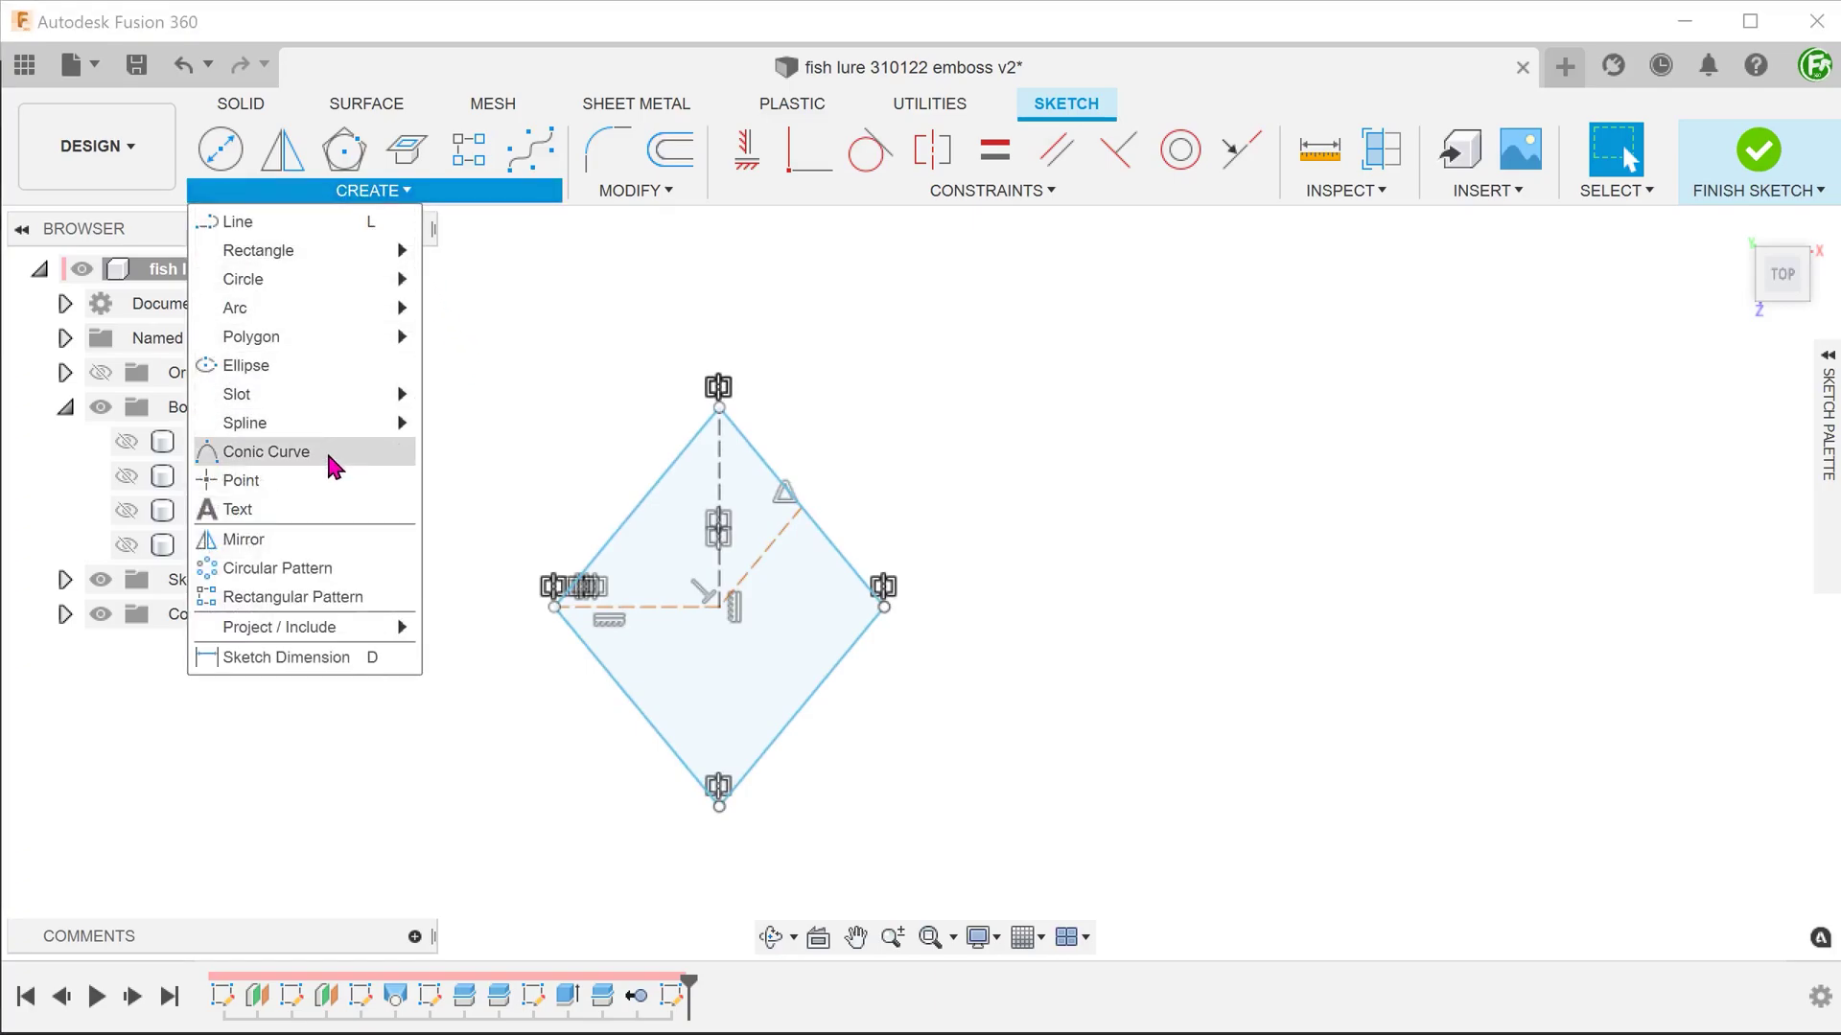
click(388, 600)
click(644, 508)
click(830, 538)
click(836, 680)
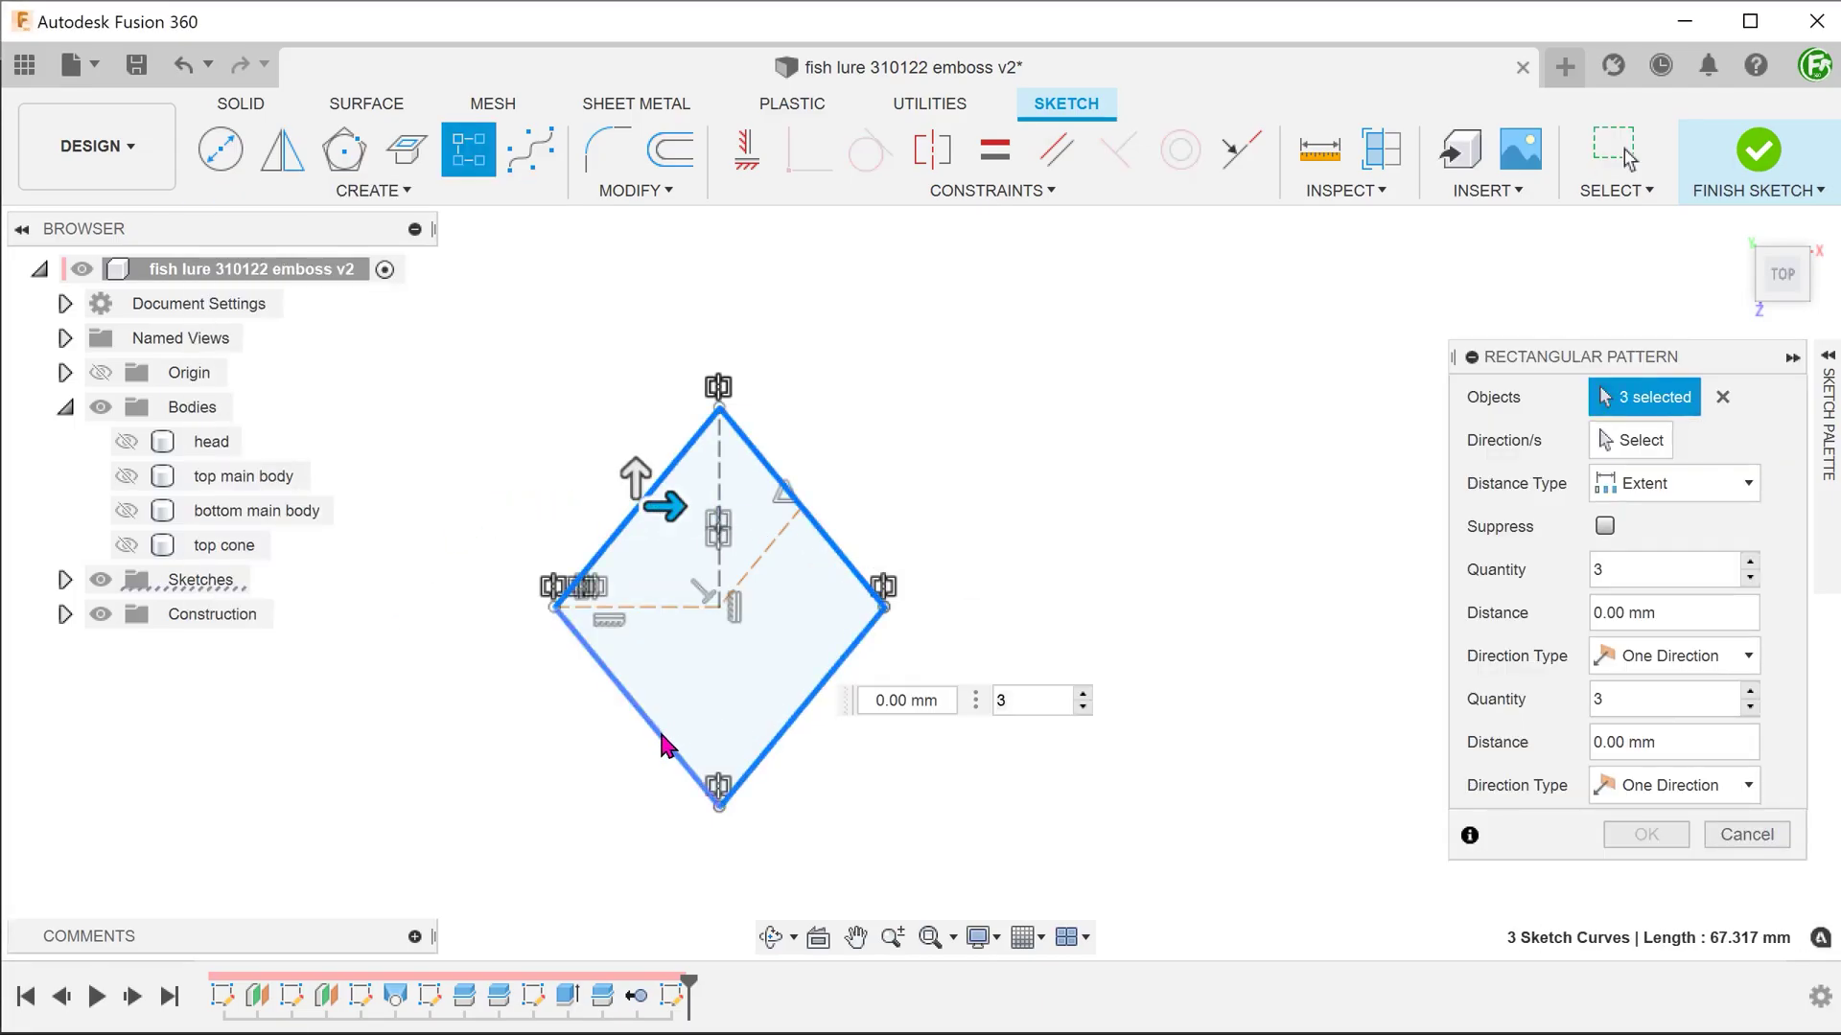
click(661, 736)
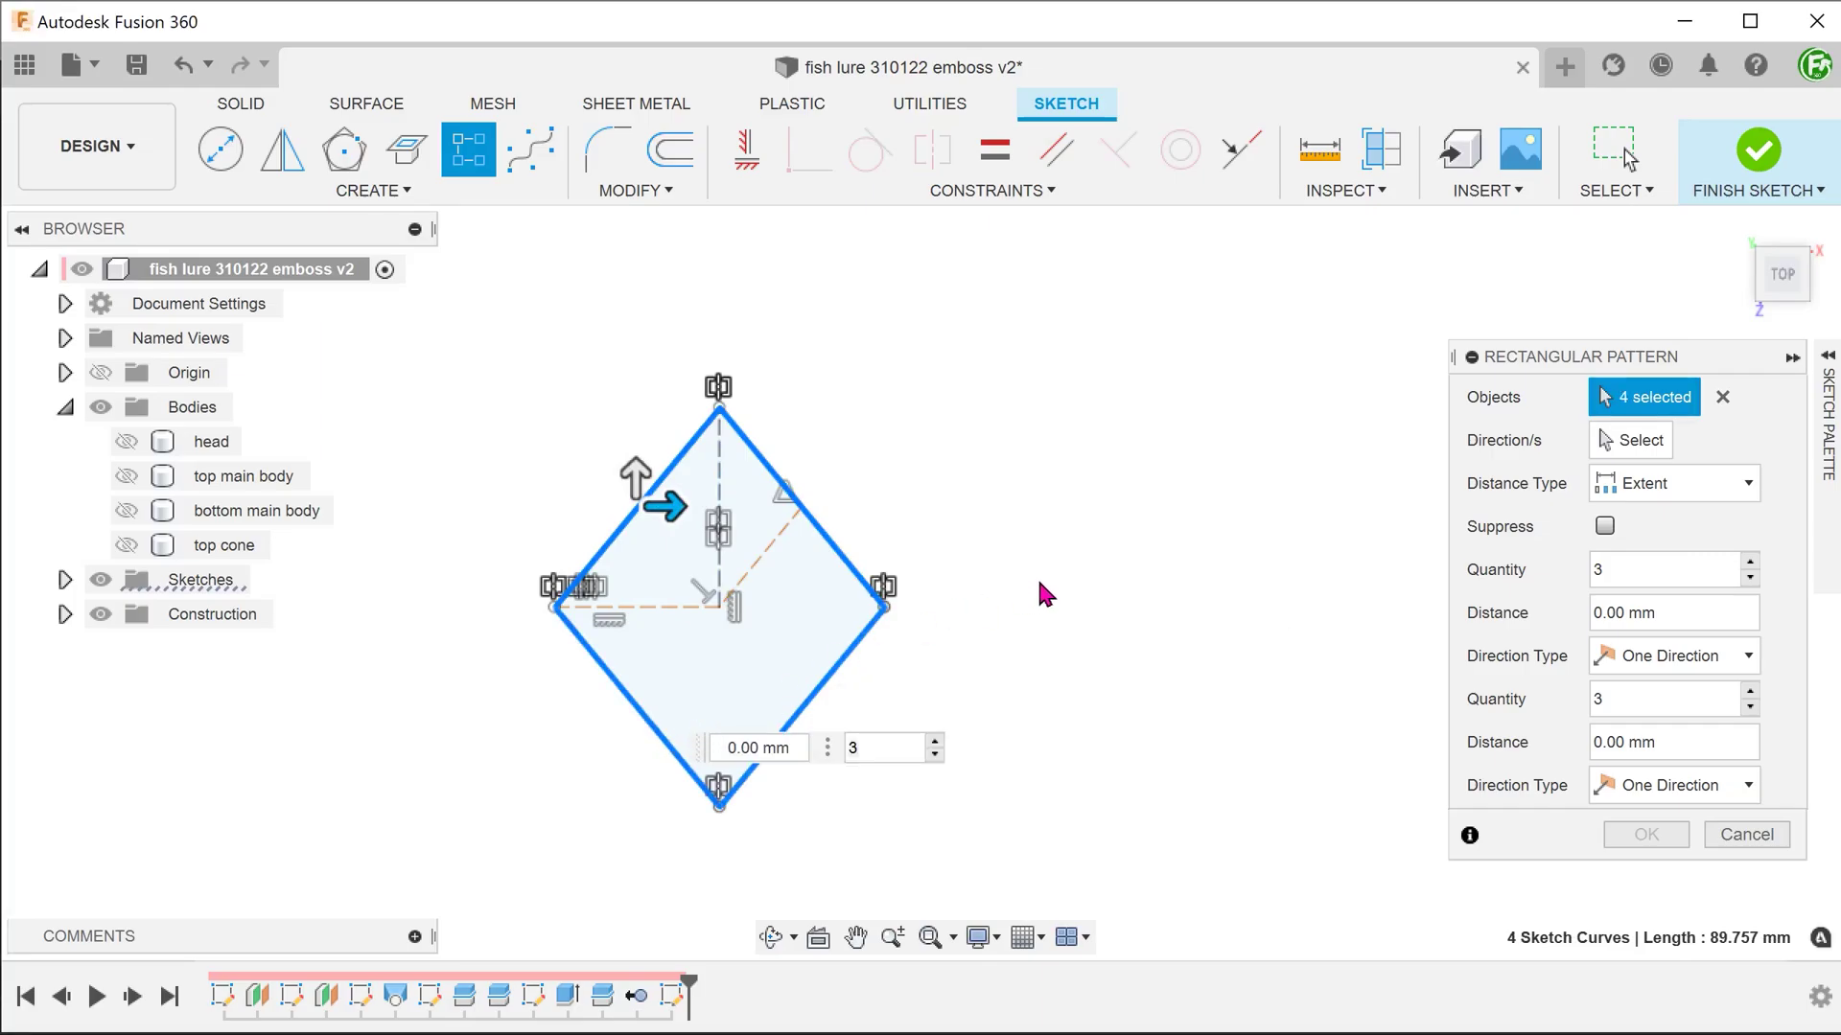
Step: Pattern the diamond along the slanted construction line with quantity 2 and a spacing of about 24.88 mm
click(1635, 441)
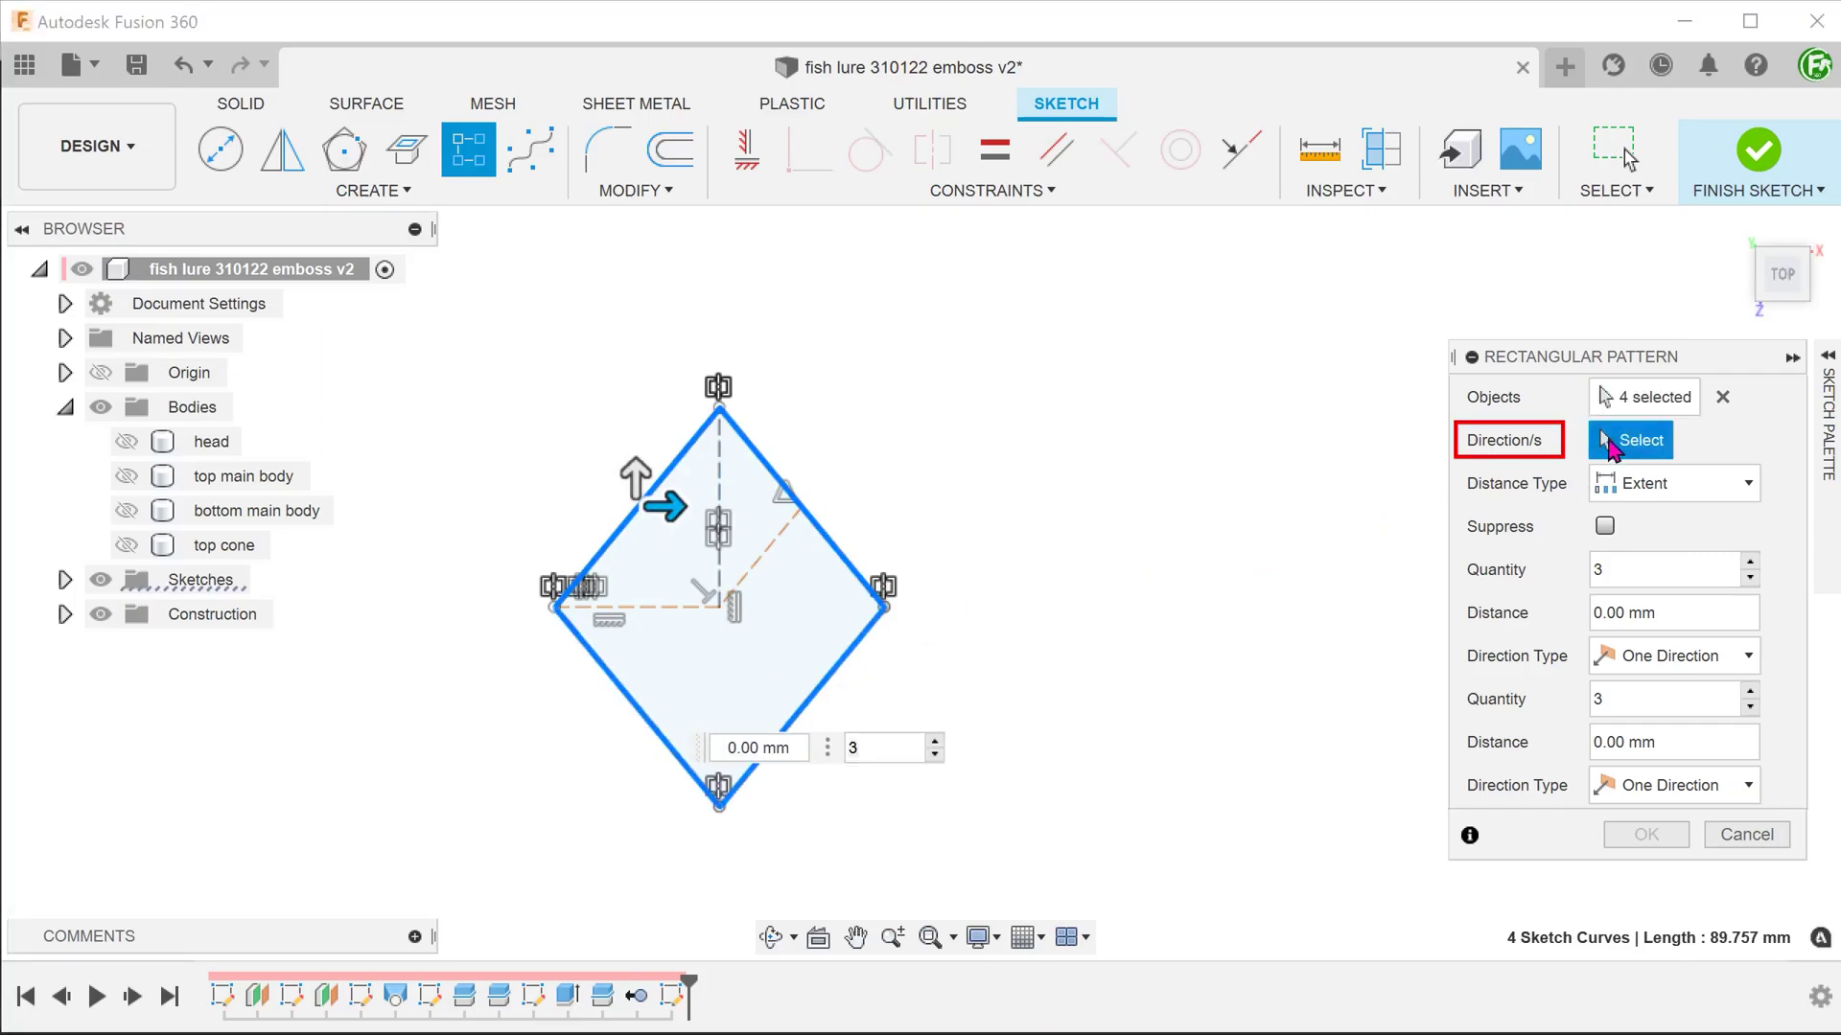
click(776, 558)
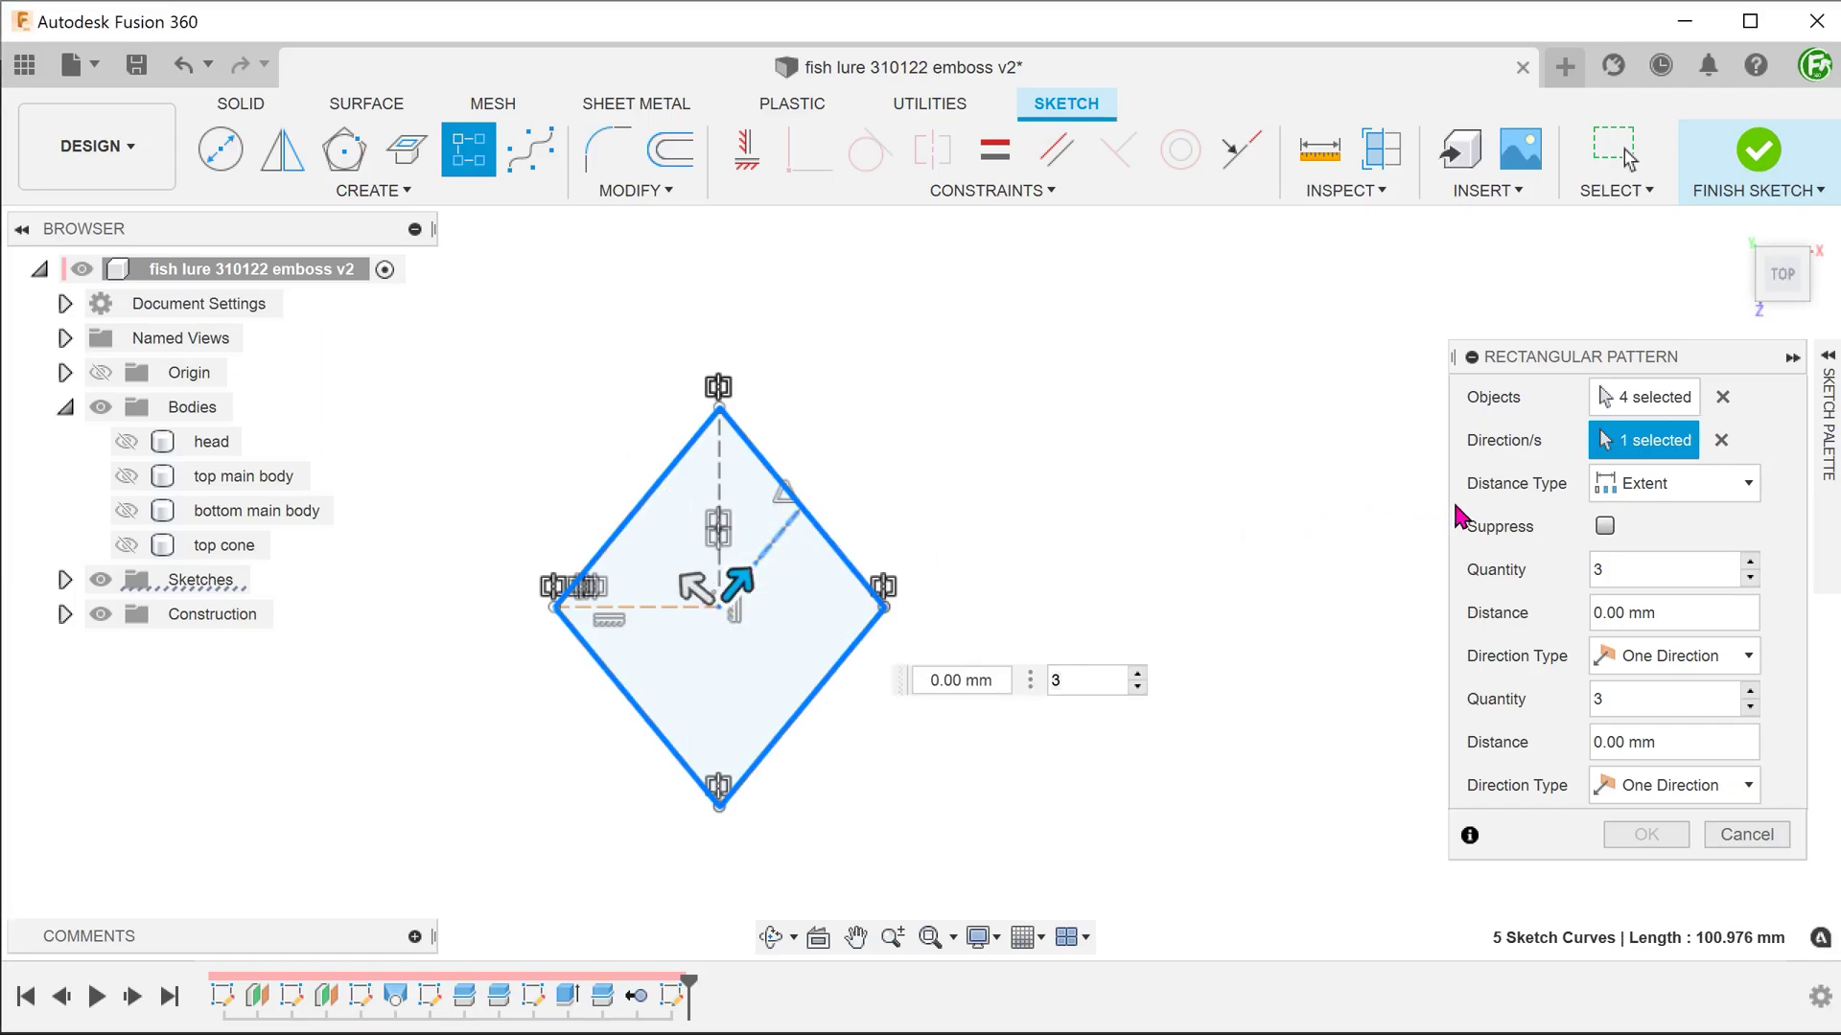
click(1673, 483)
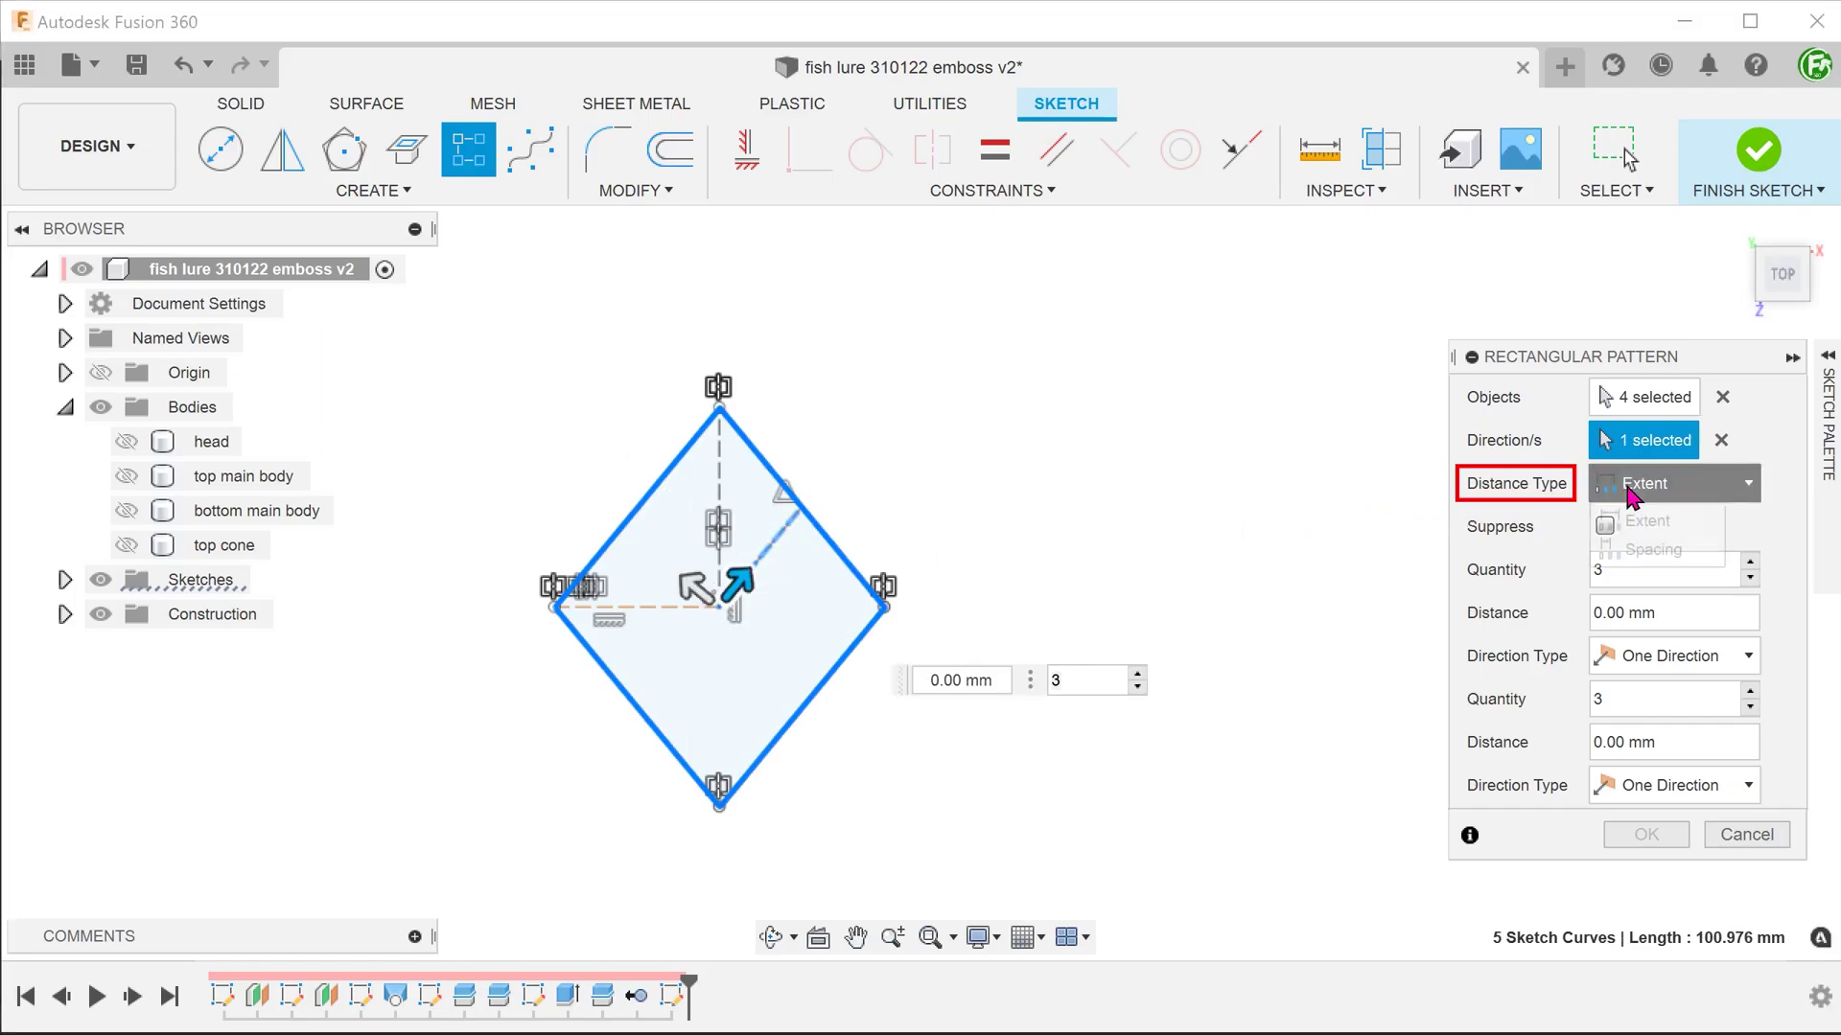
click(1679, 554)
double_click(1638, 569)
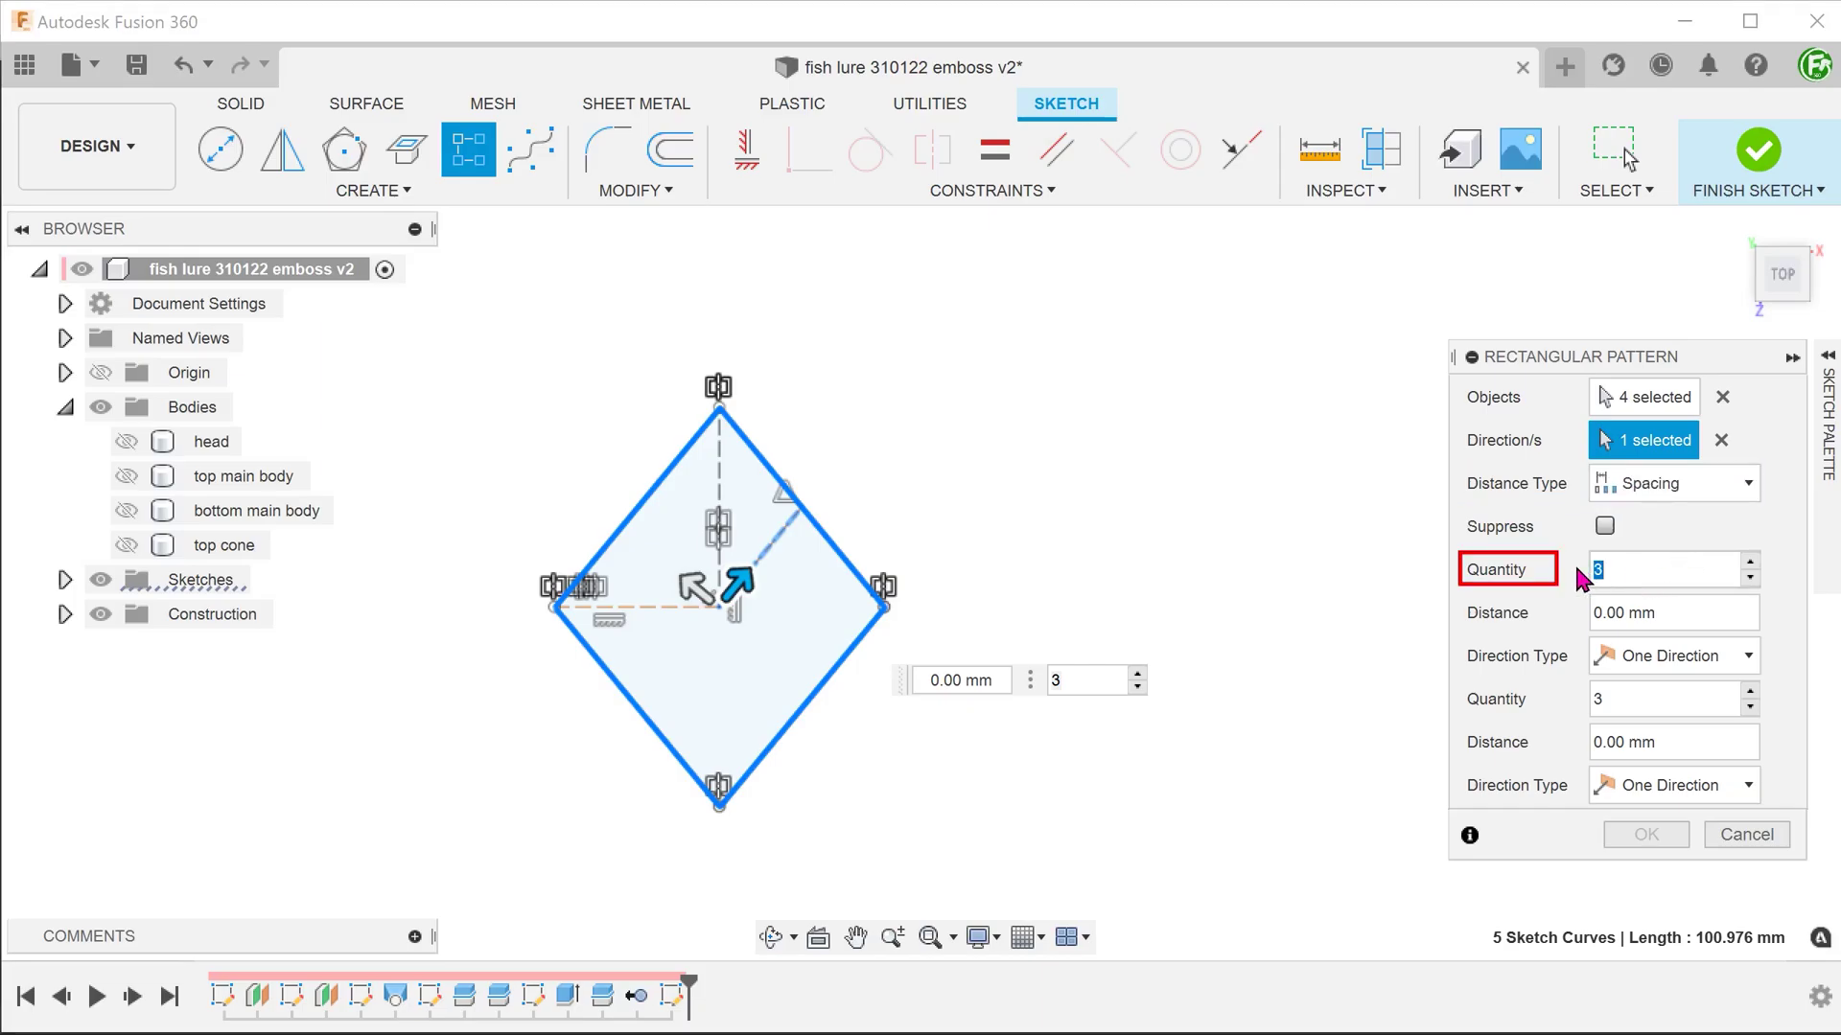
text(2)
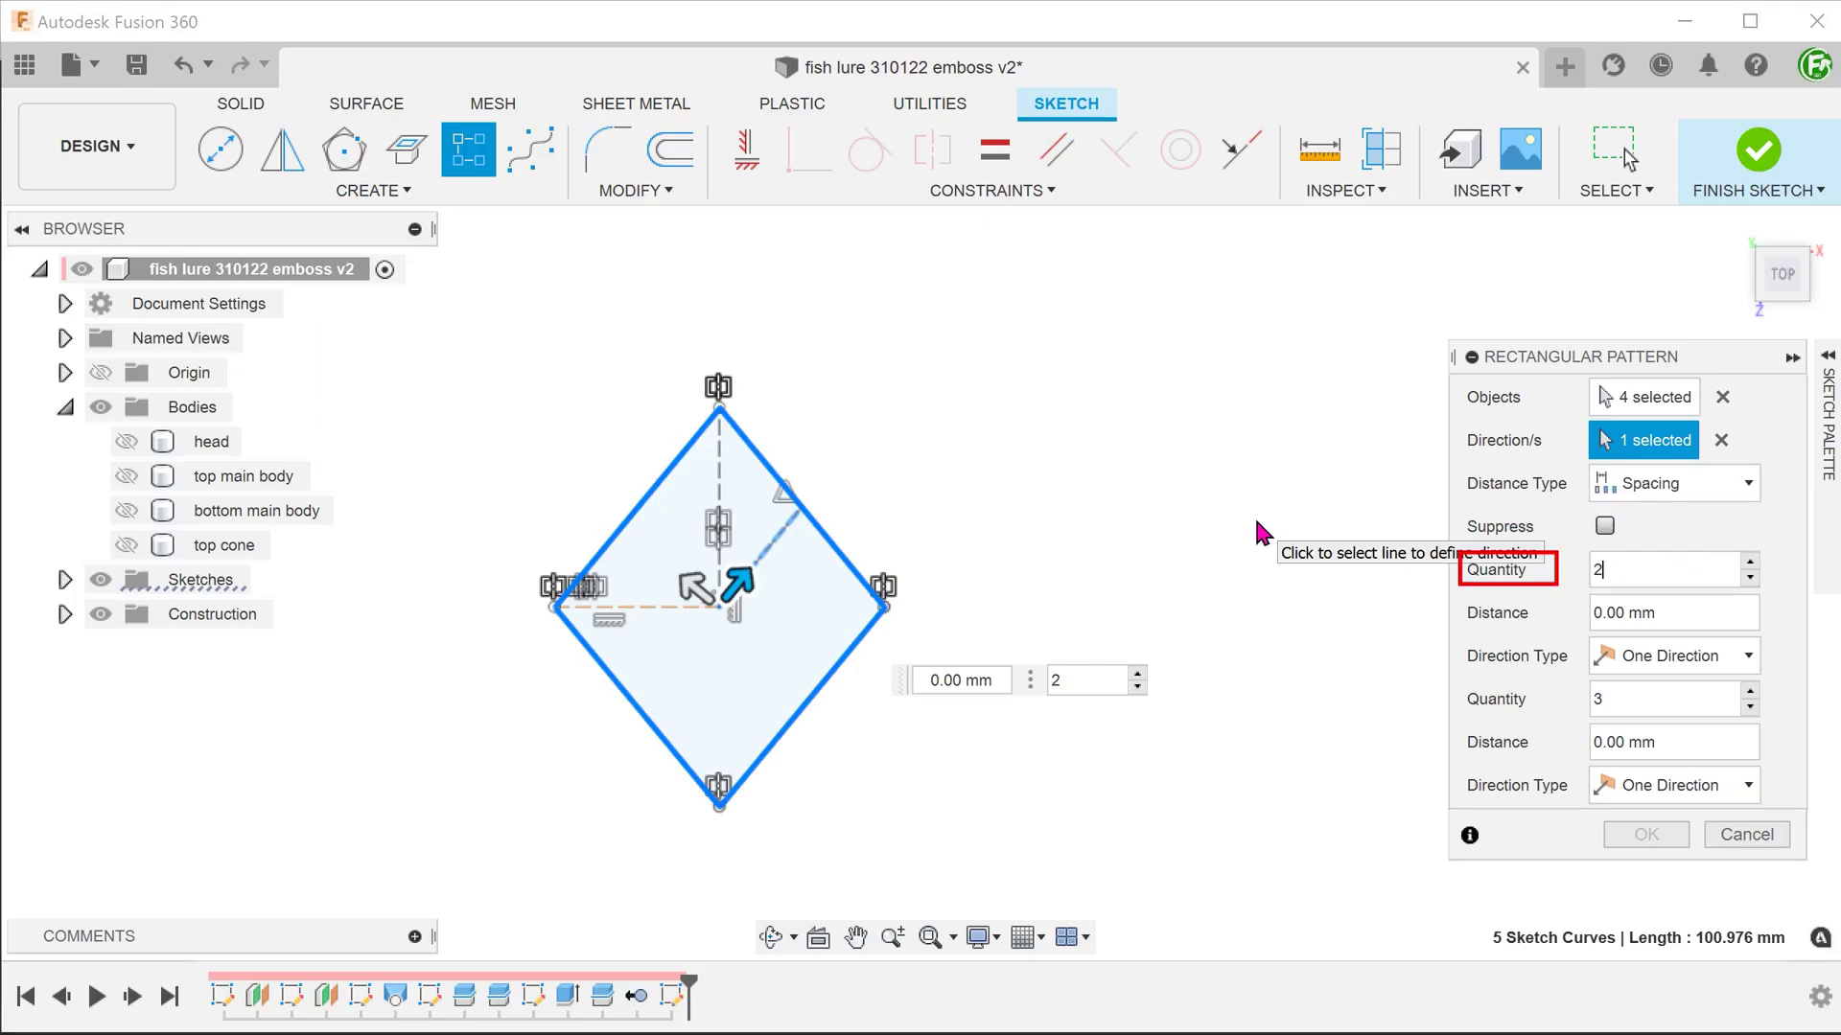
drag(736, 582, 990, 401)
key(Tab)
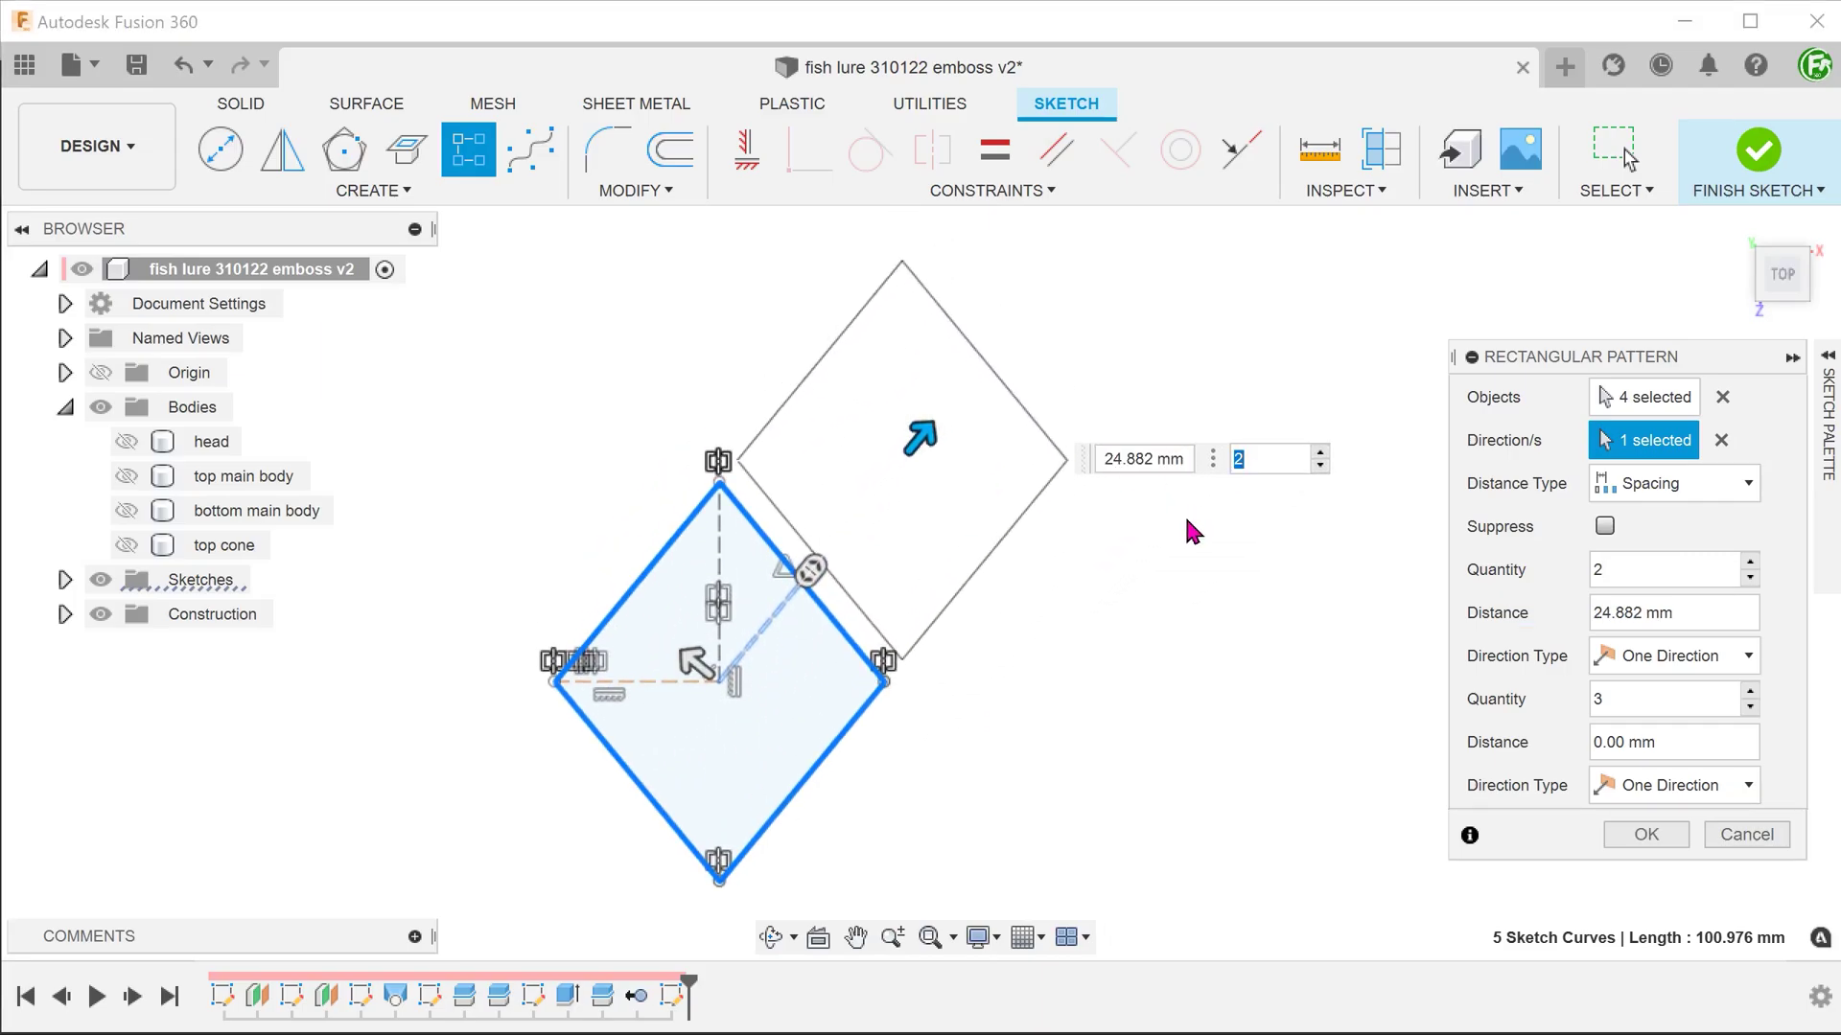
click(1641, 834)
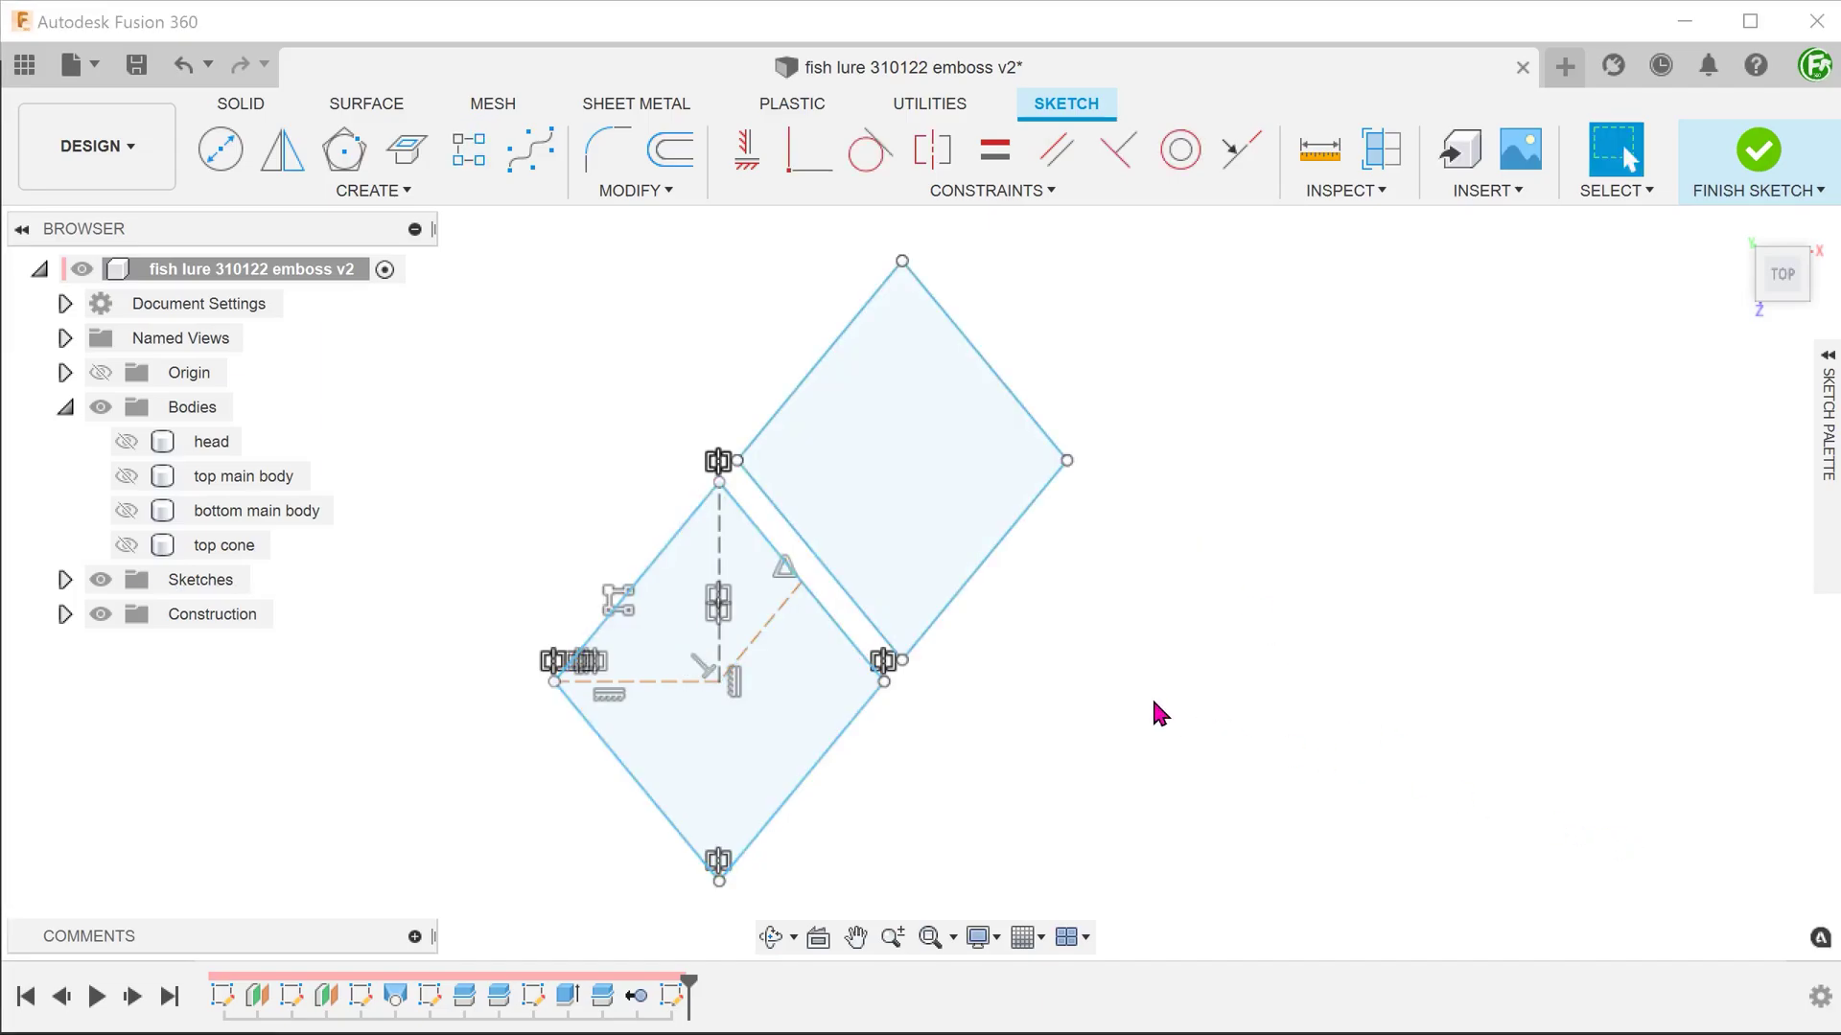
Step: Start another rectangular sketch pattern using all eight edges of the two diamonds as the objects
right_click(1152, 696)
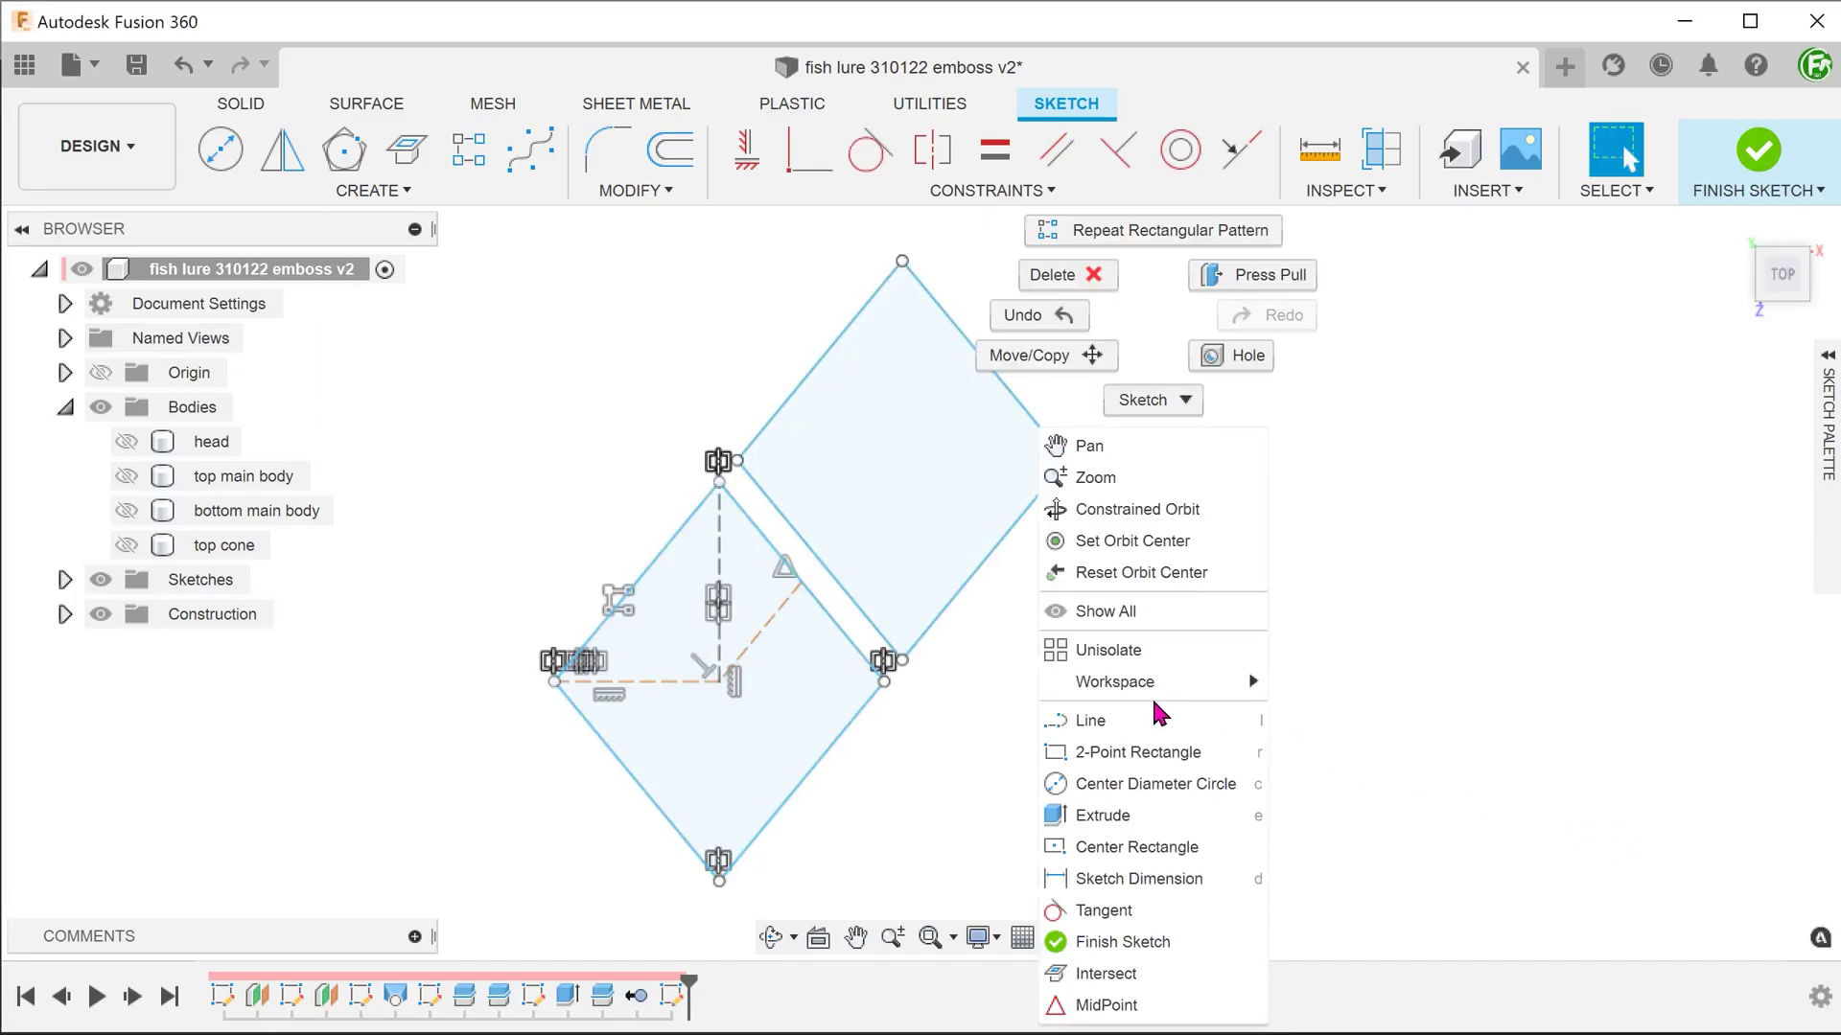
click(1128, 232)
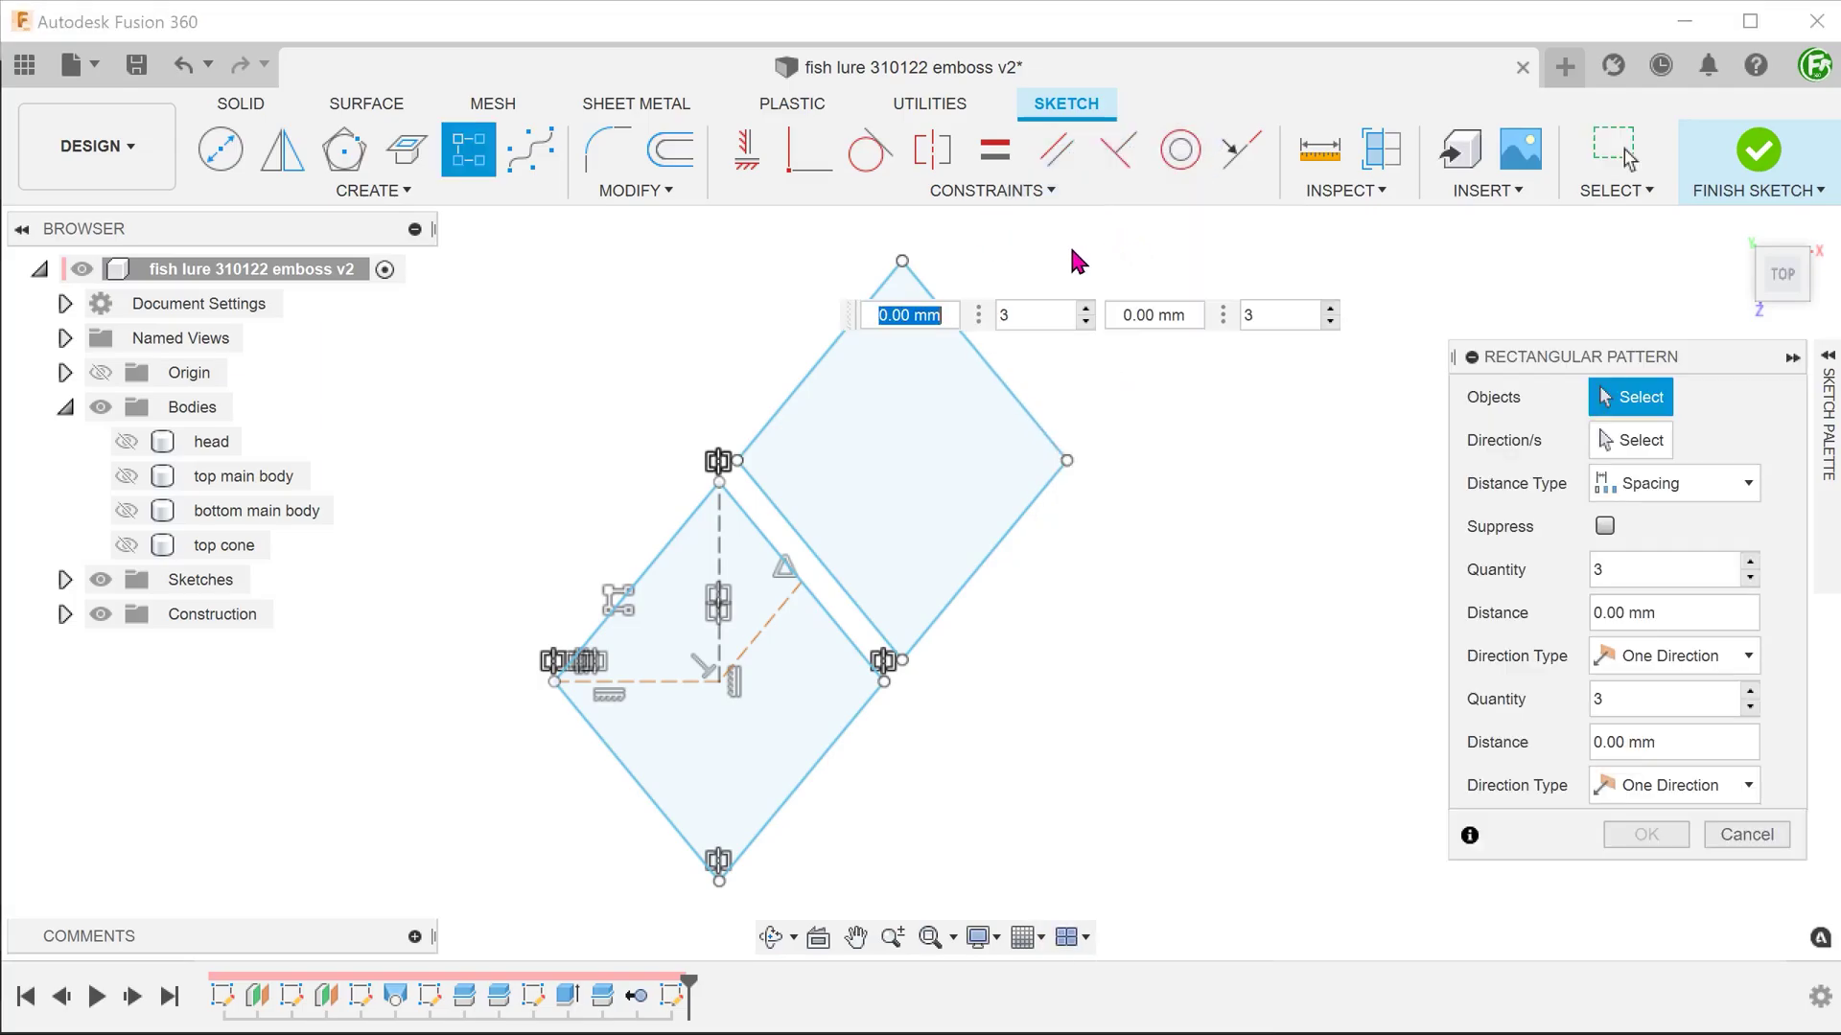
click(889, 276)
click(913, 275)
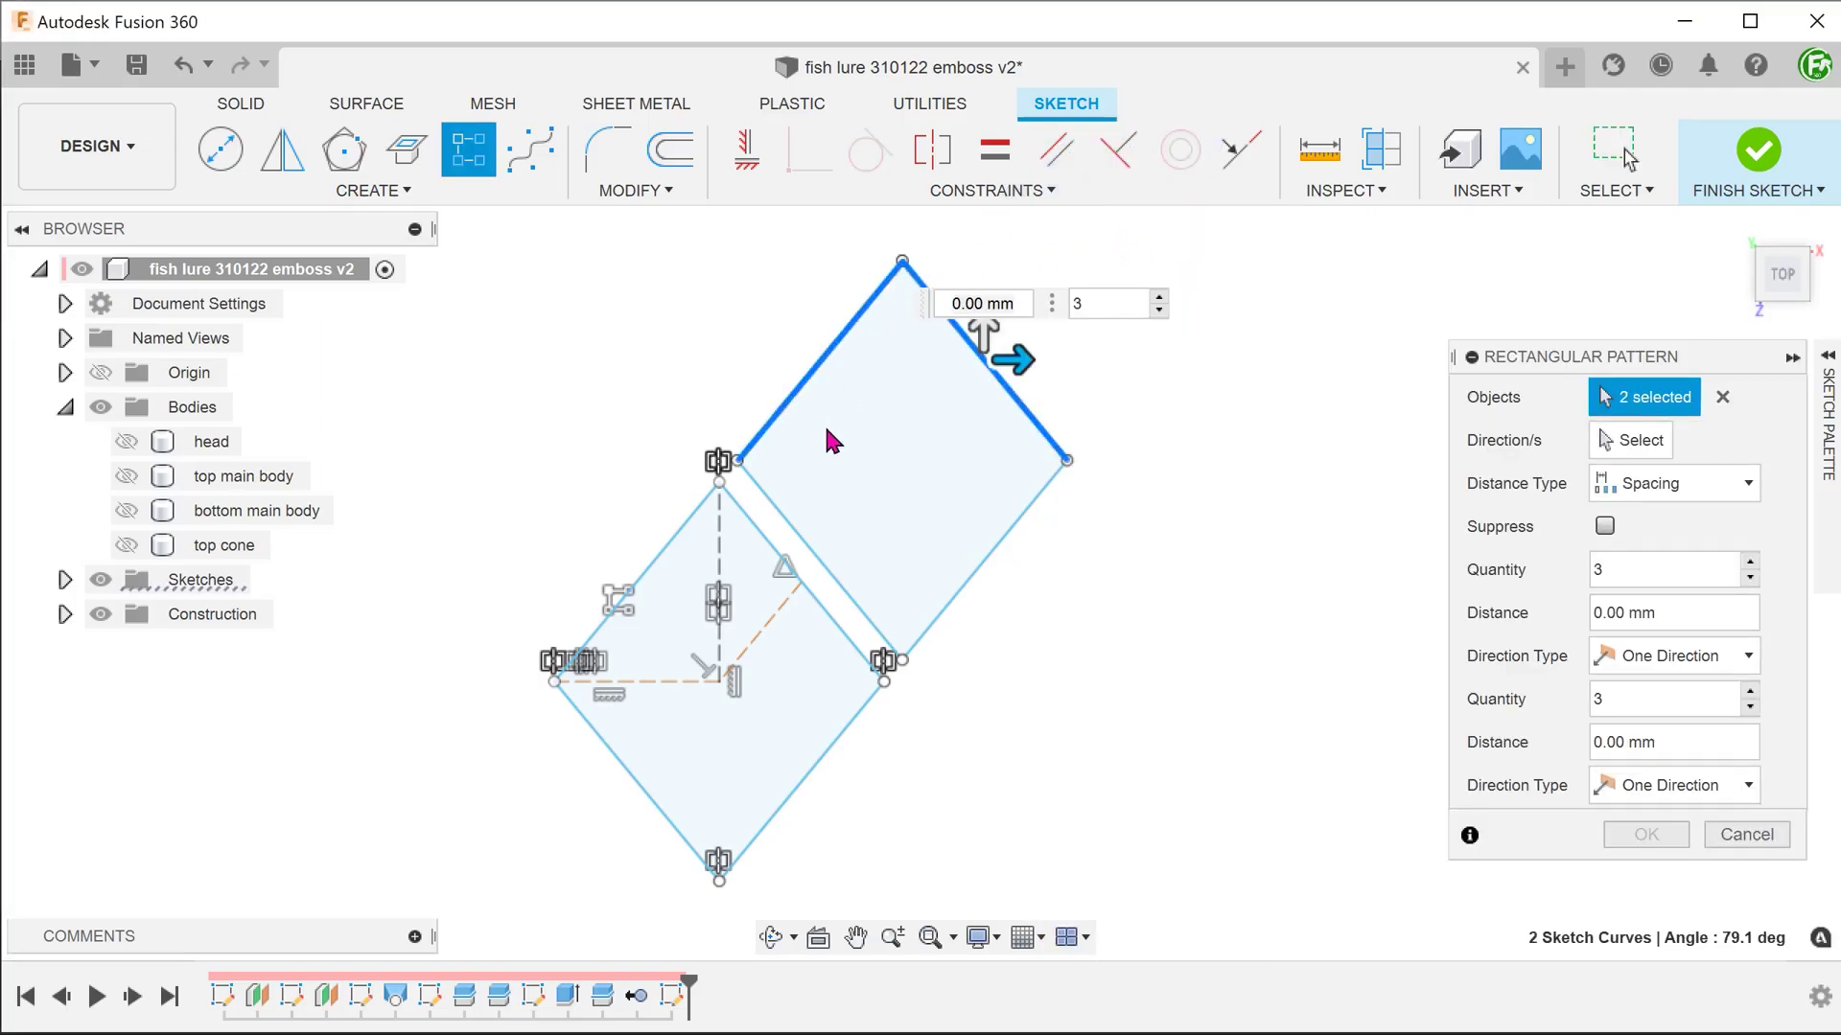
click(806, 545)
click(942, 616)
click(858, 639)
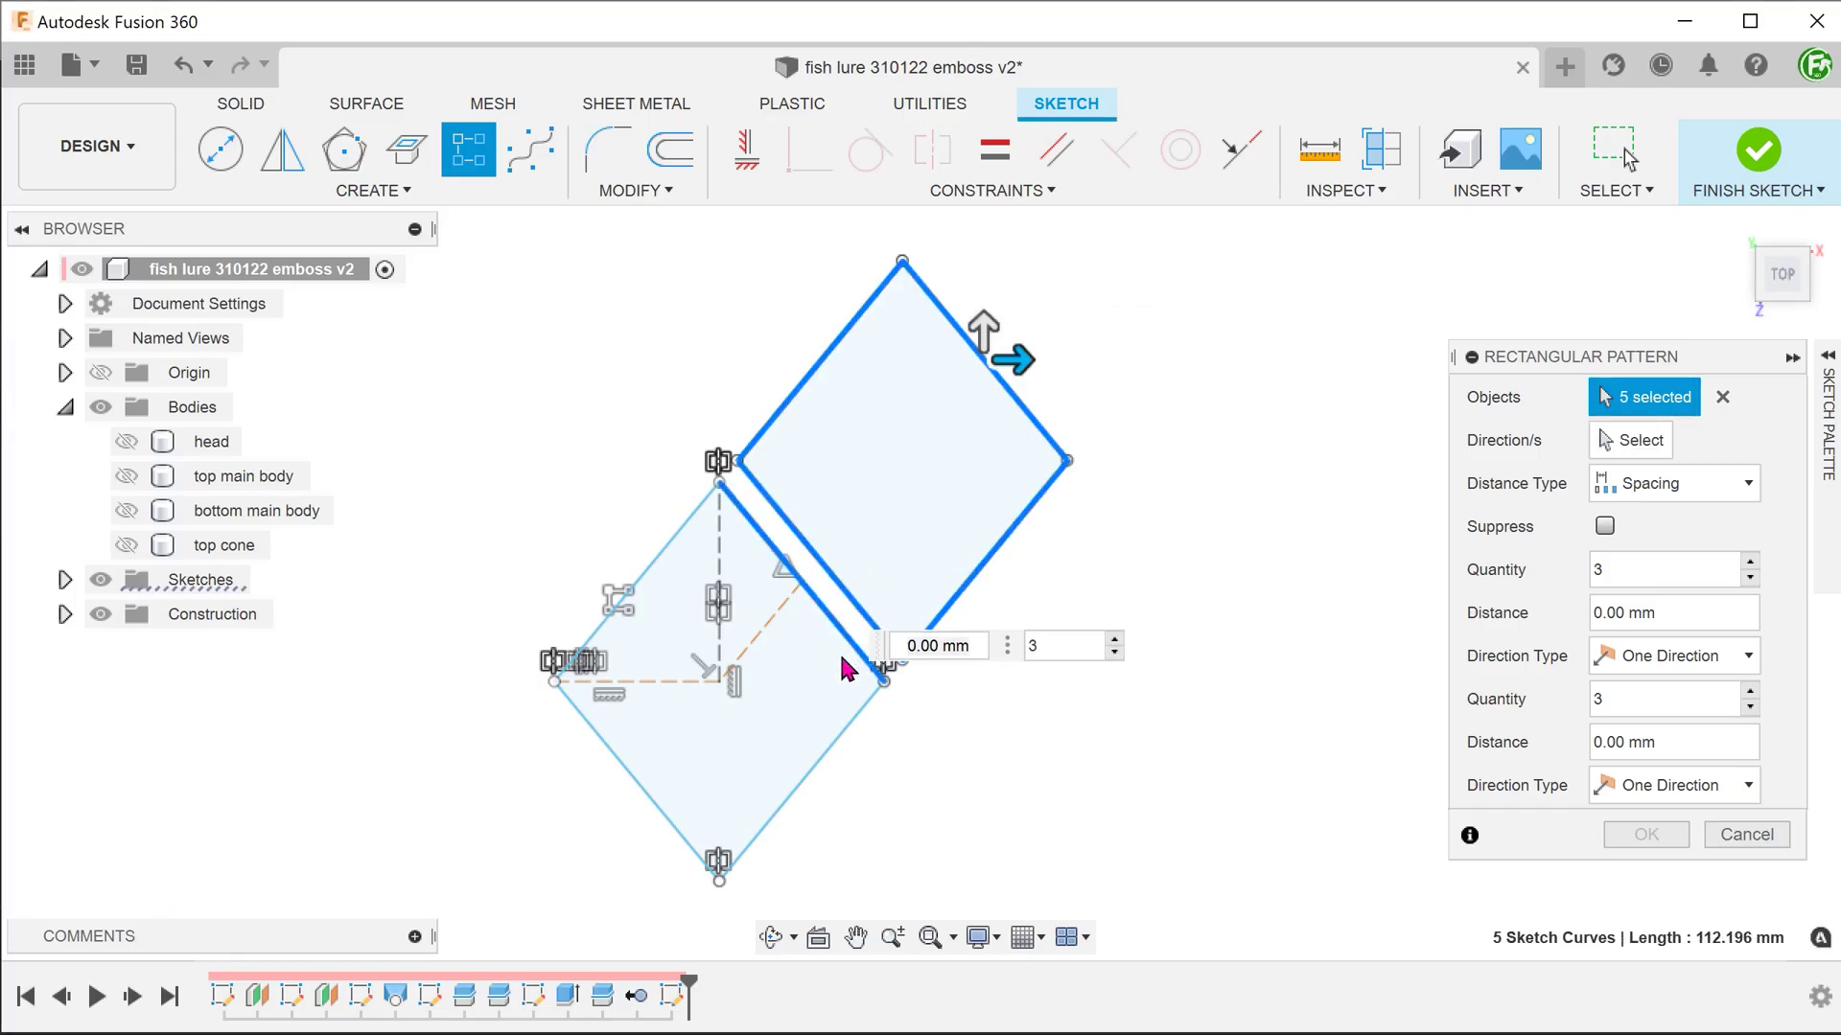
click(834, 739)
click(649, 797)
click(621, 617)
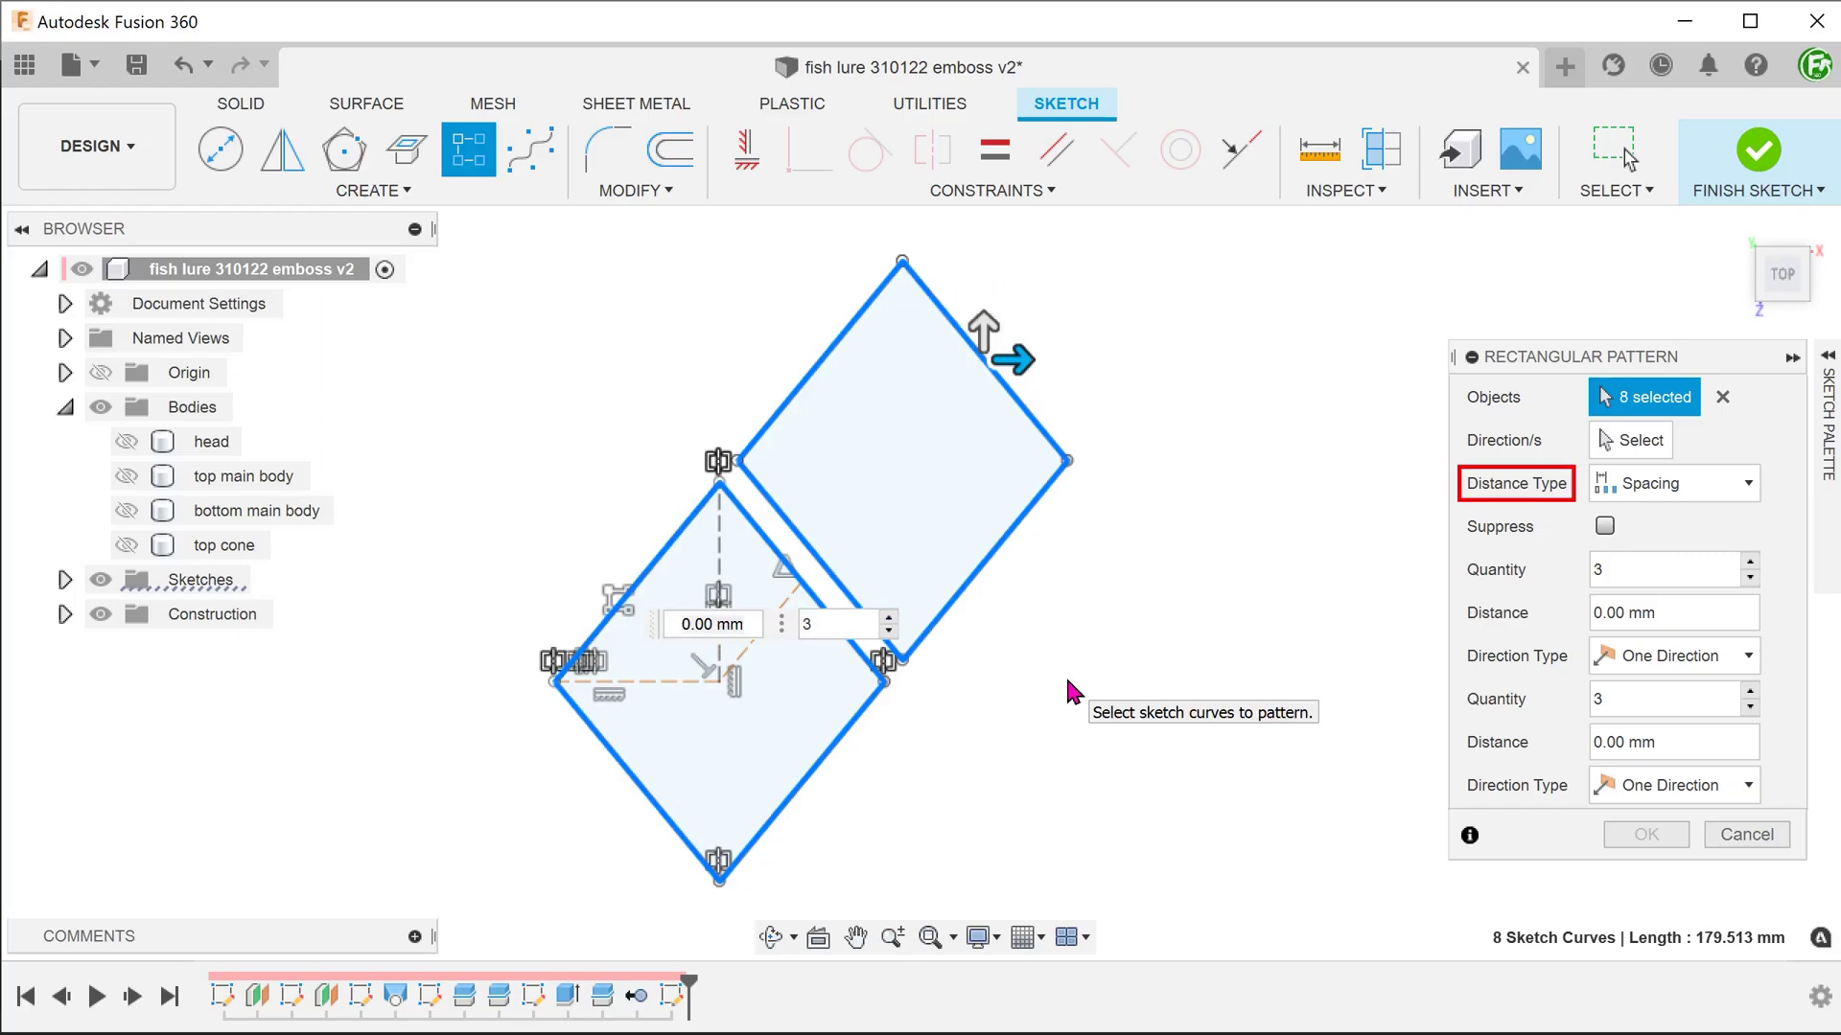
Step: Pattern both diamonds symmetrically, 7 horizontally at 32.183 mm spacing and 10 vertically at 37.977 mm spacing, and finish the sketch
click(1654, 659)
click(1693, 723)
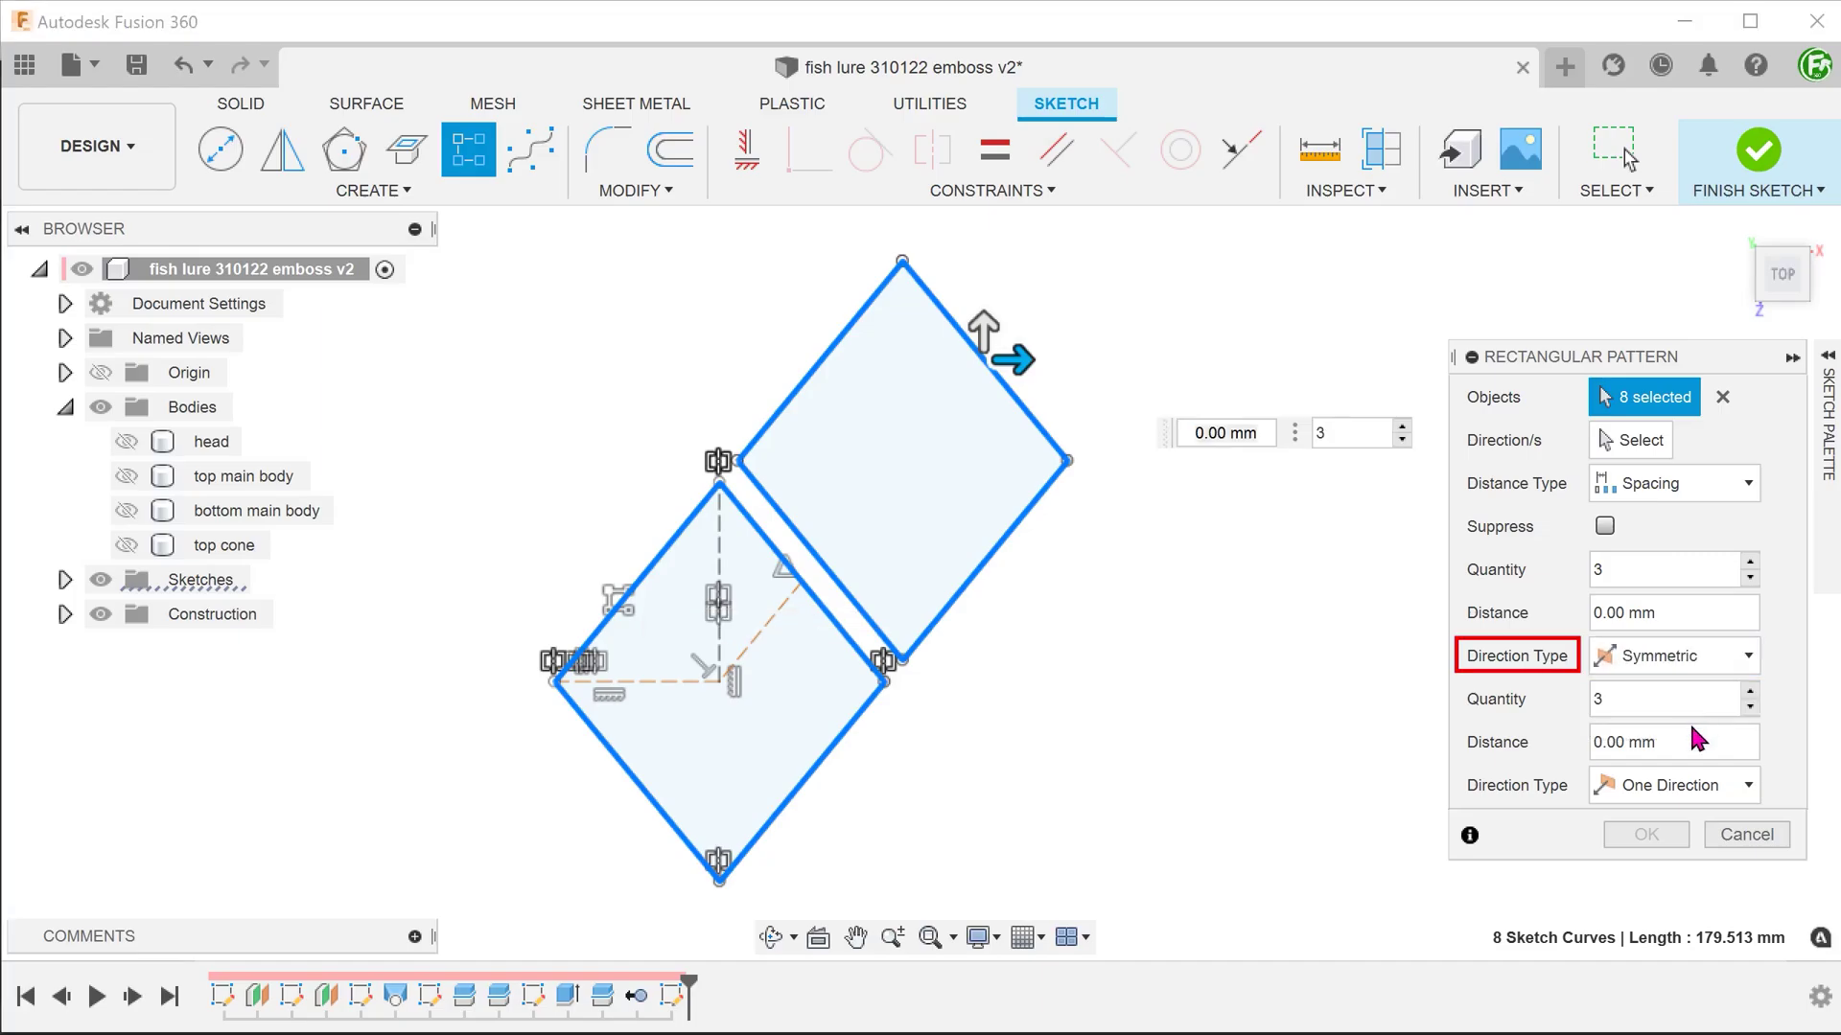
click(1686, 785)
click(1682, 853)
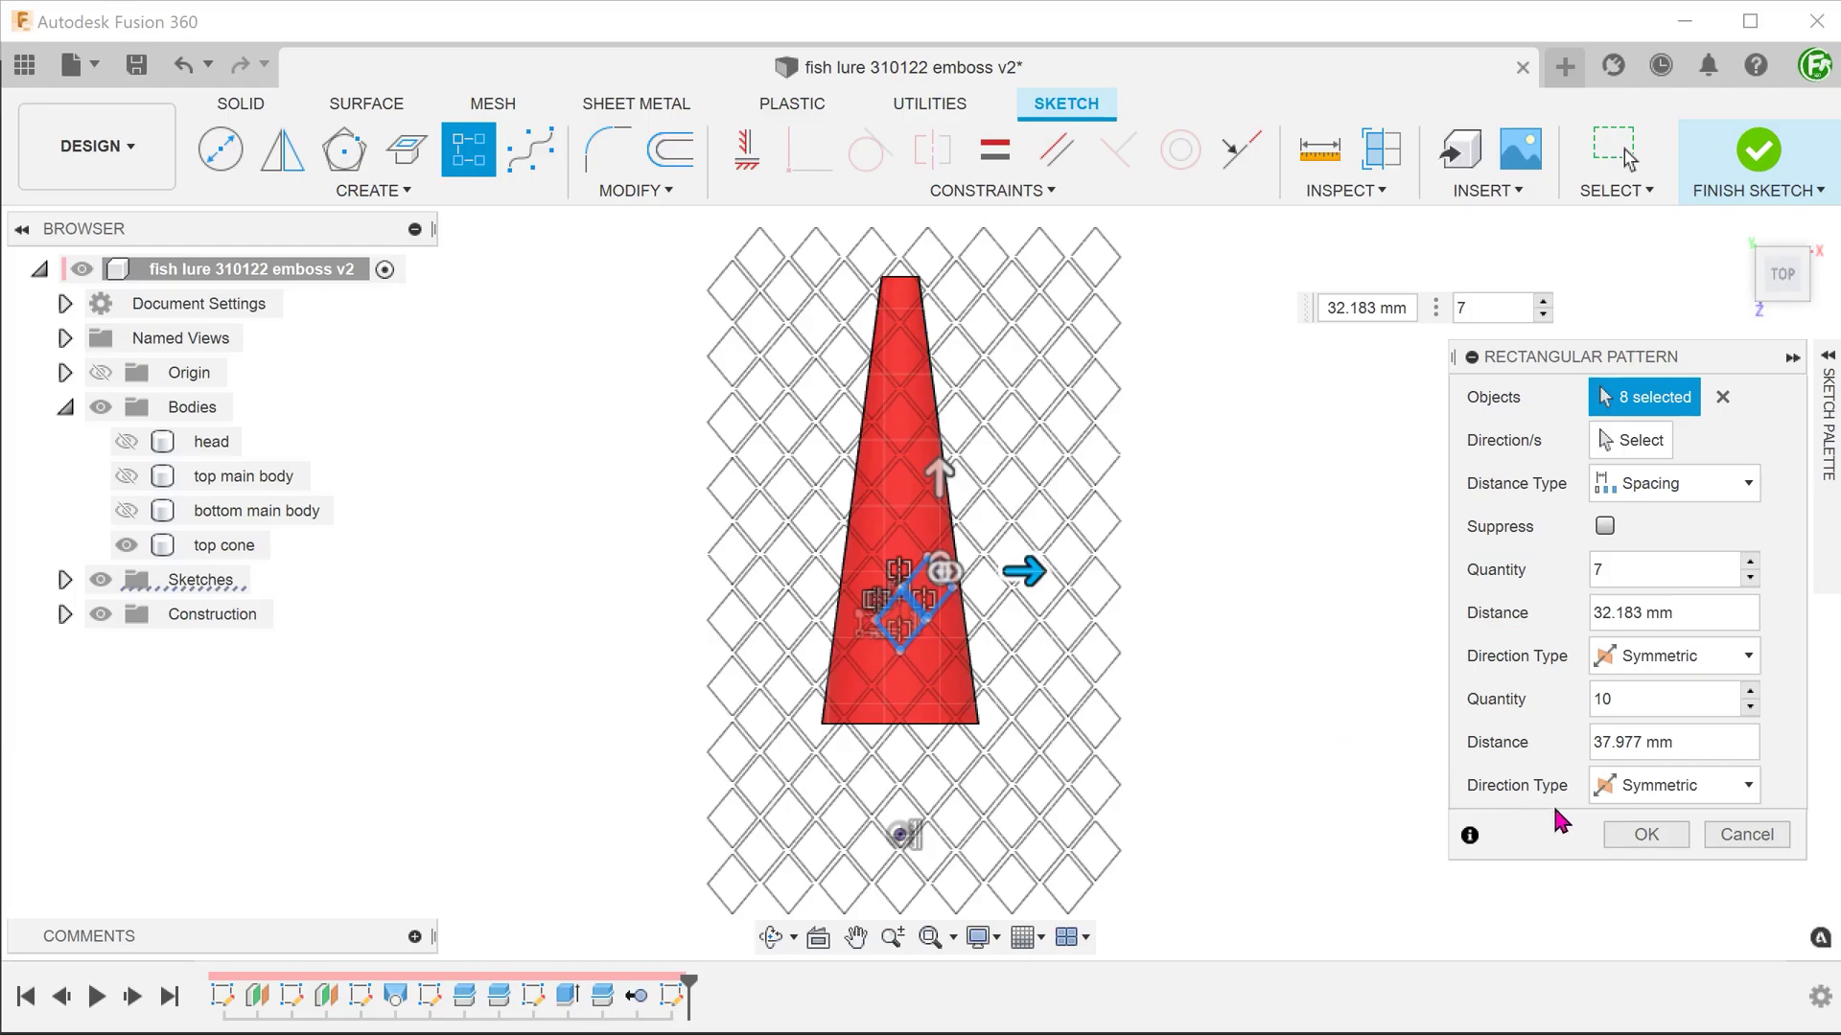
click(1615, 836)
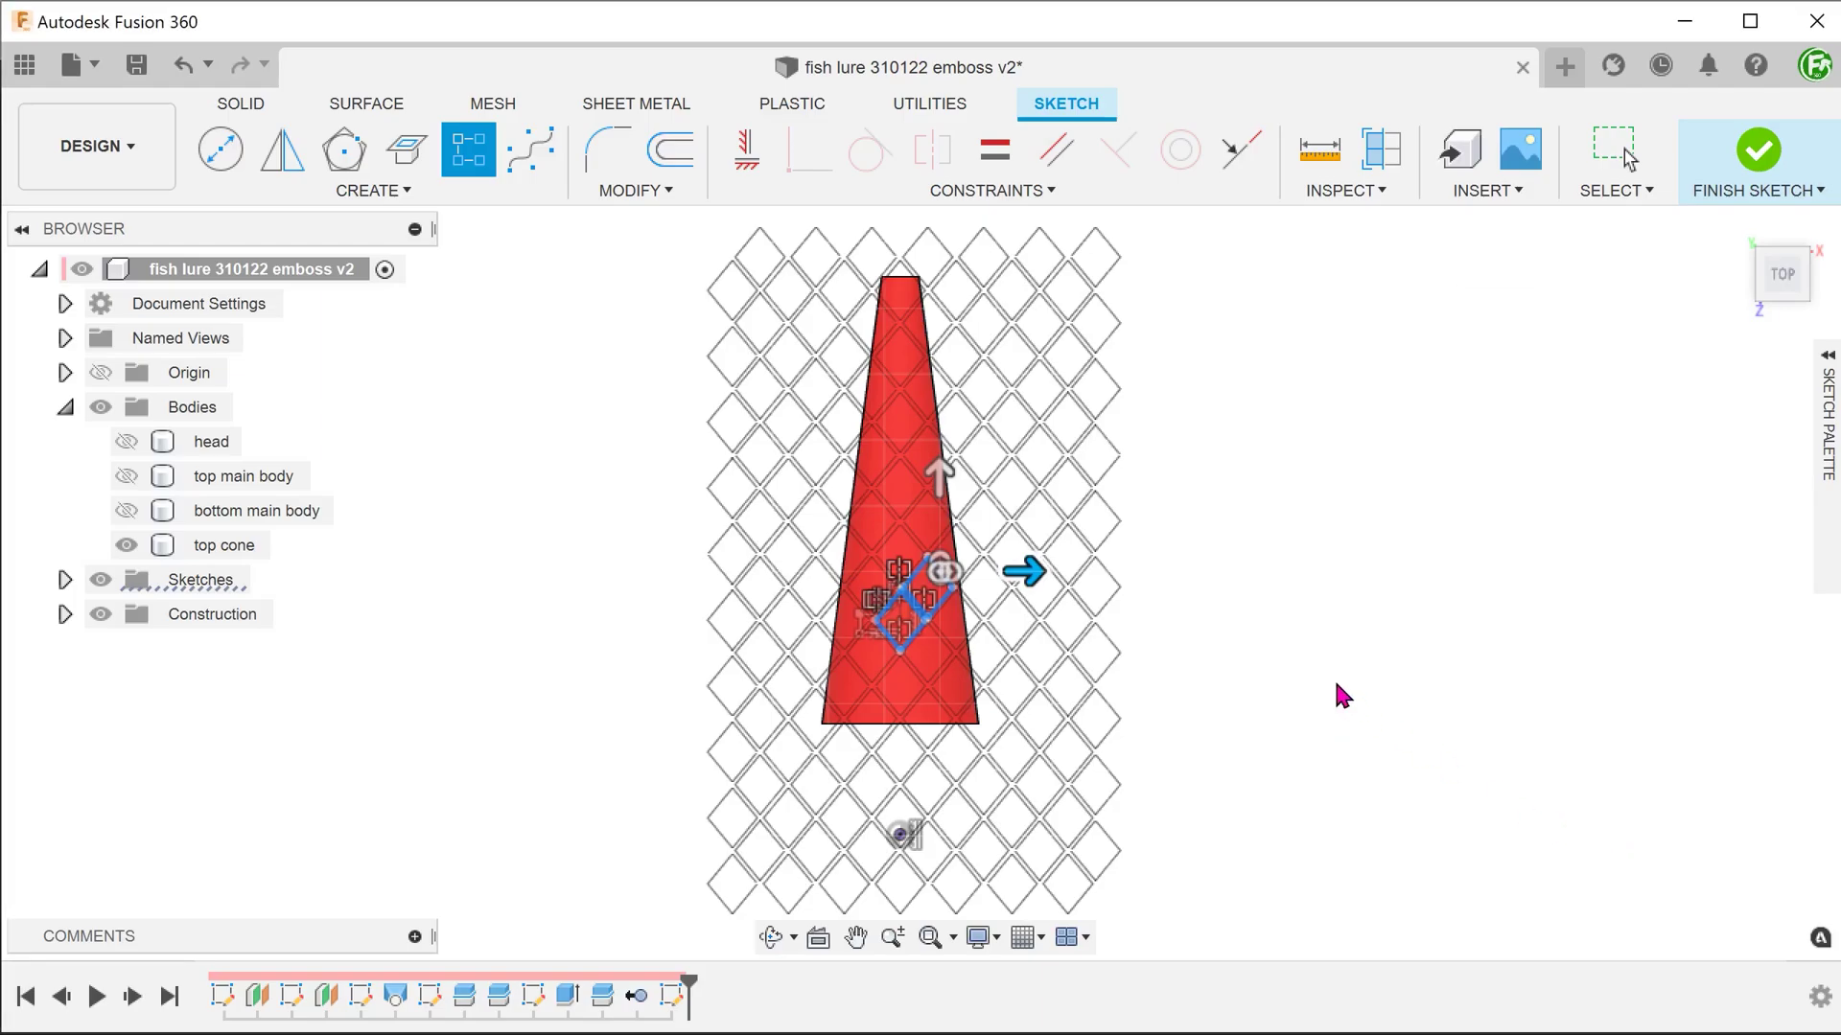
click(1758, 149)
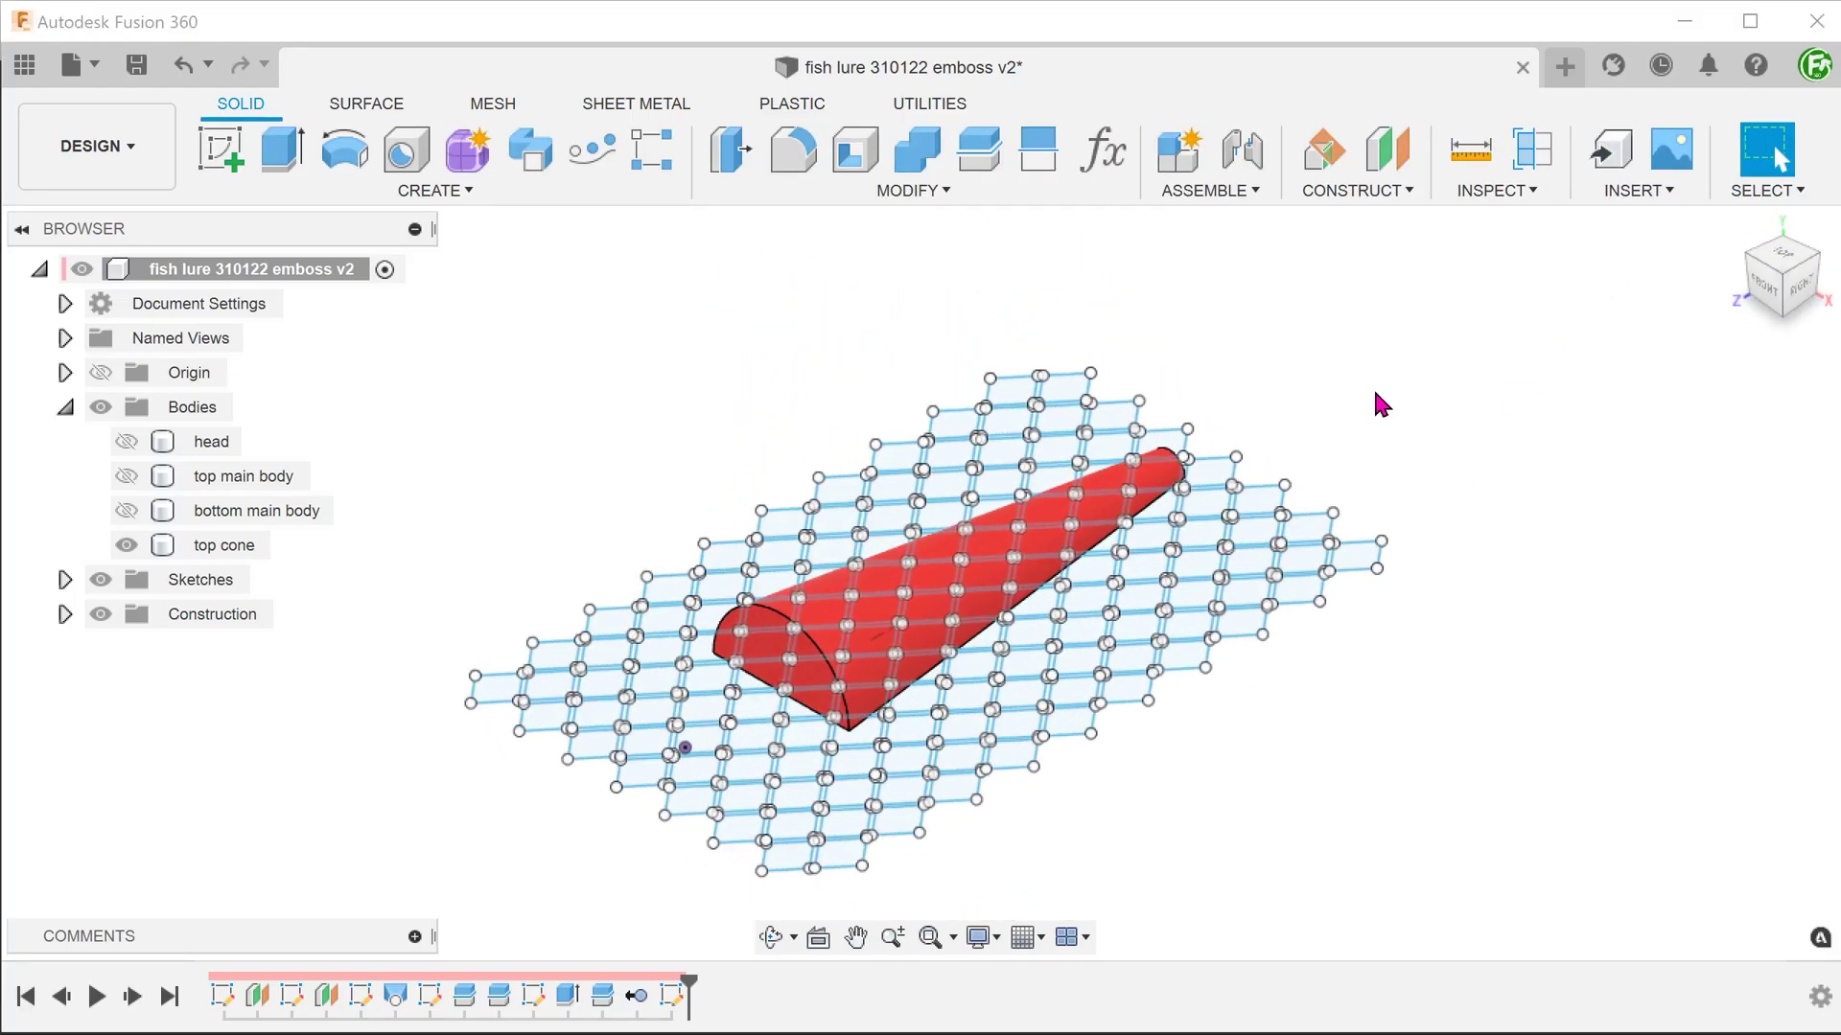
Step: Emboss all the diamond profiles onto the top cone's curved face as raised scales with a depth of 30 mm
click(438, 188)
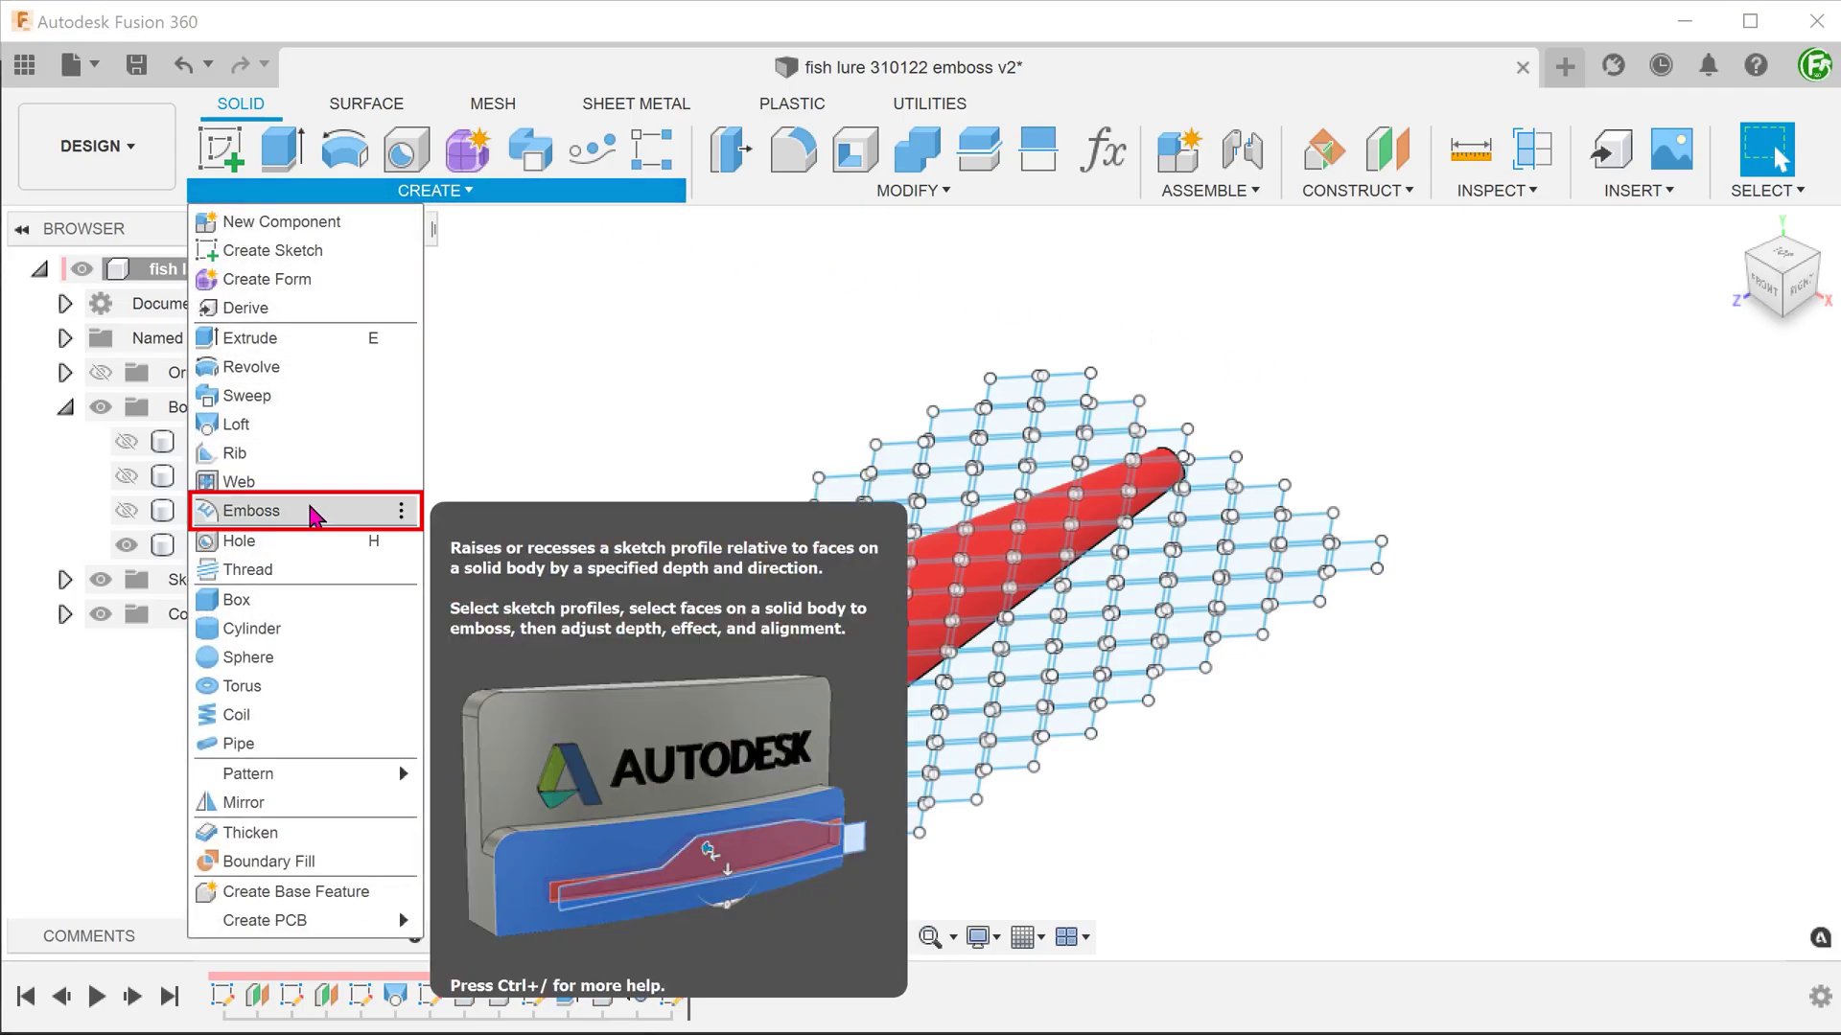
click(313, 513)
mouse_move(415, 297)
mouse_down()
mouse_move(694, 503)
mouse_move(1411, 920)
mouse_up()
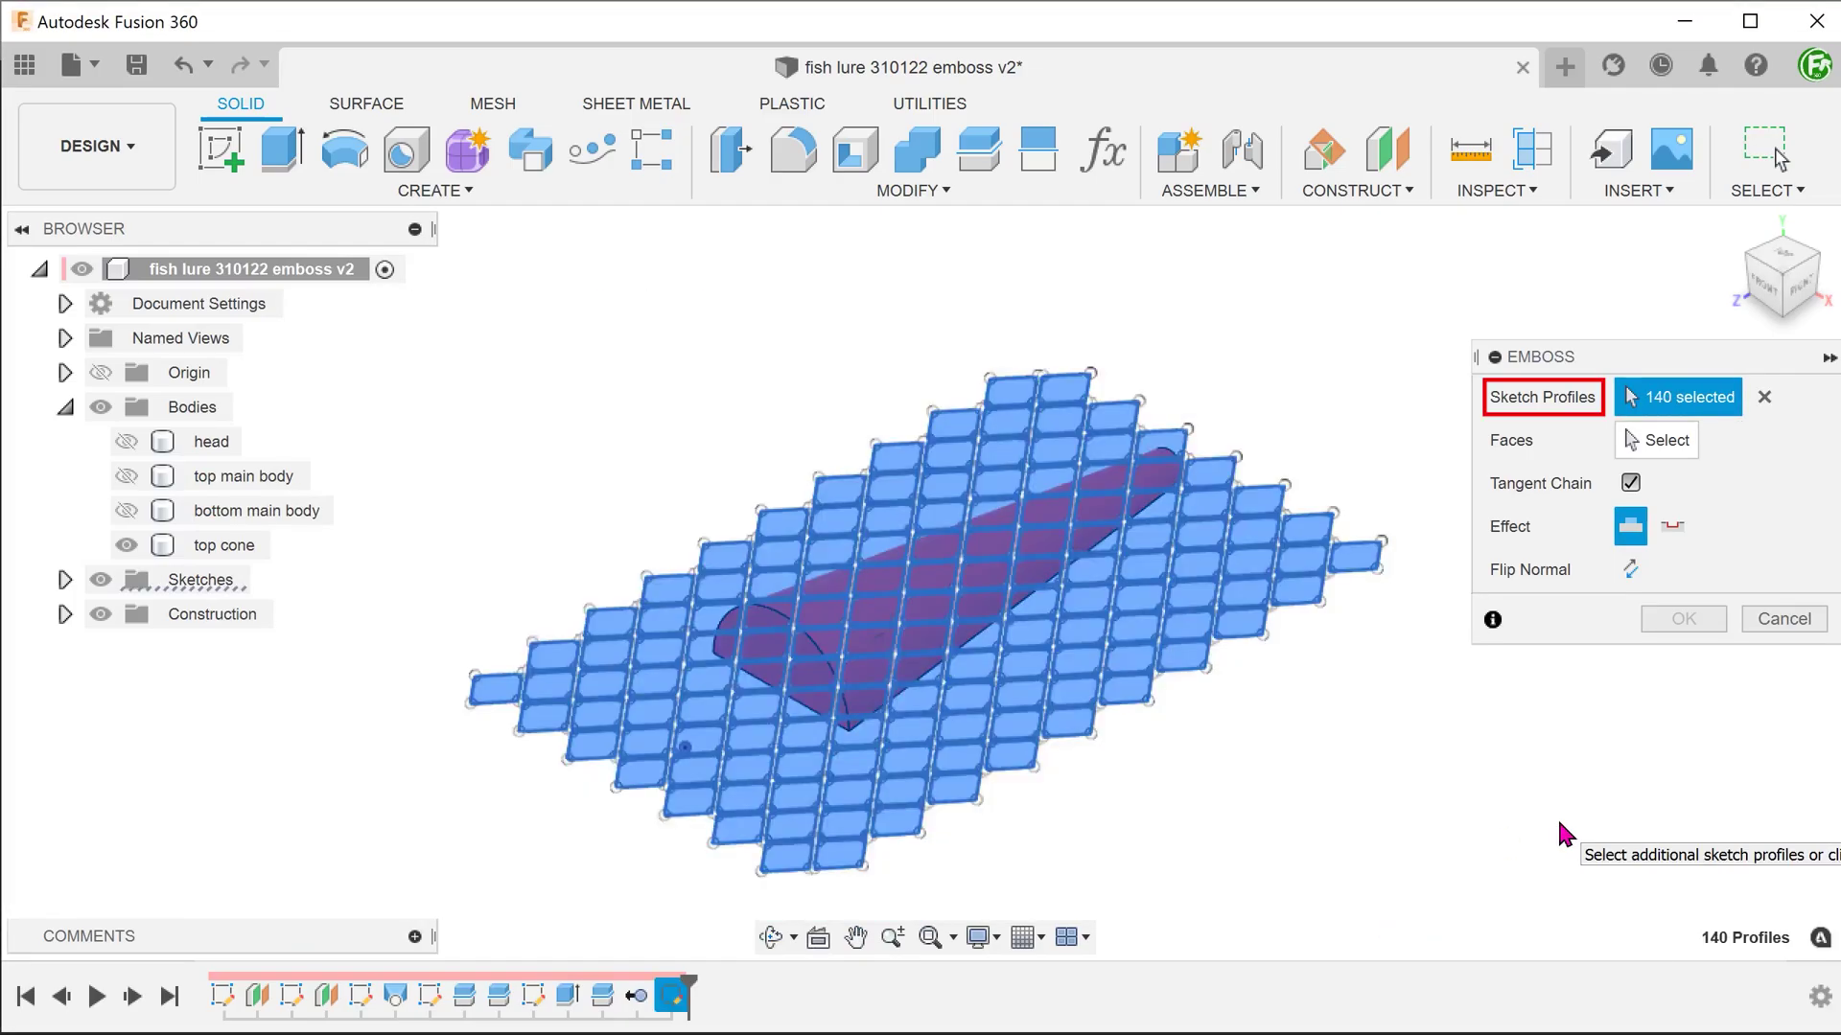
click(1654, 443)
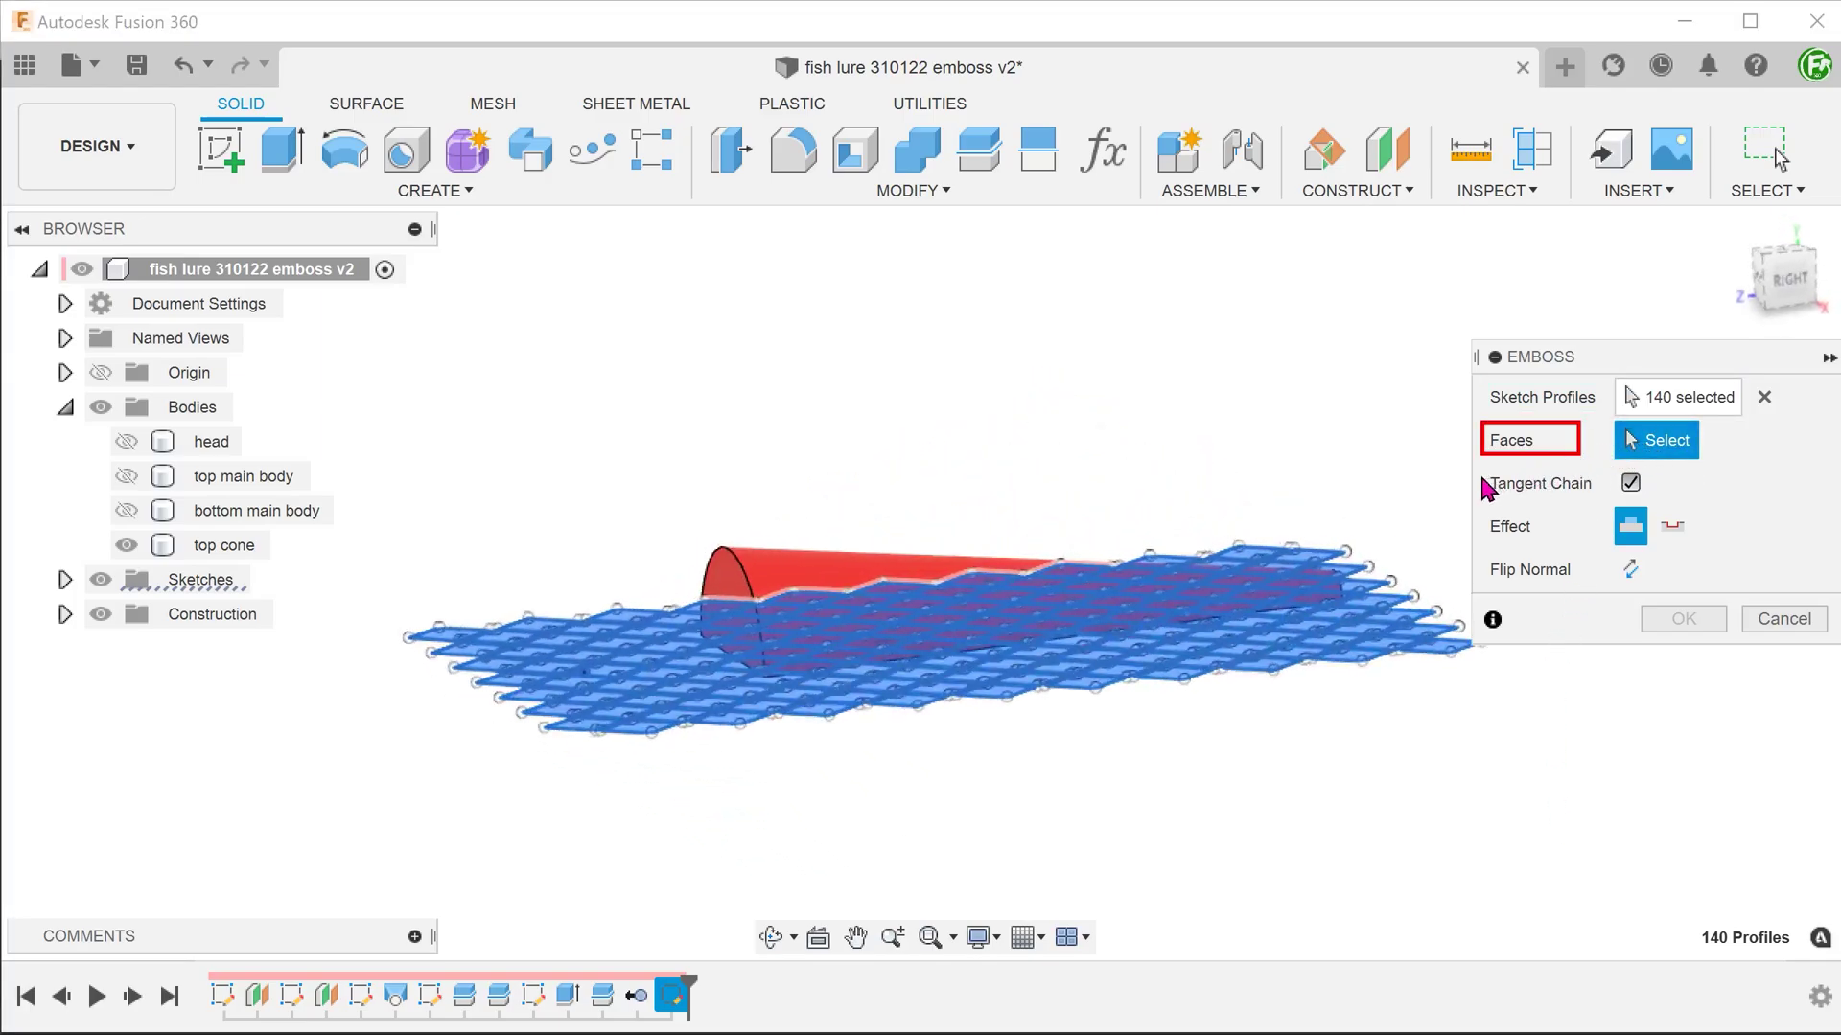
click(789, 570)
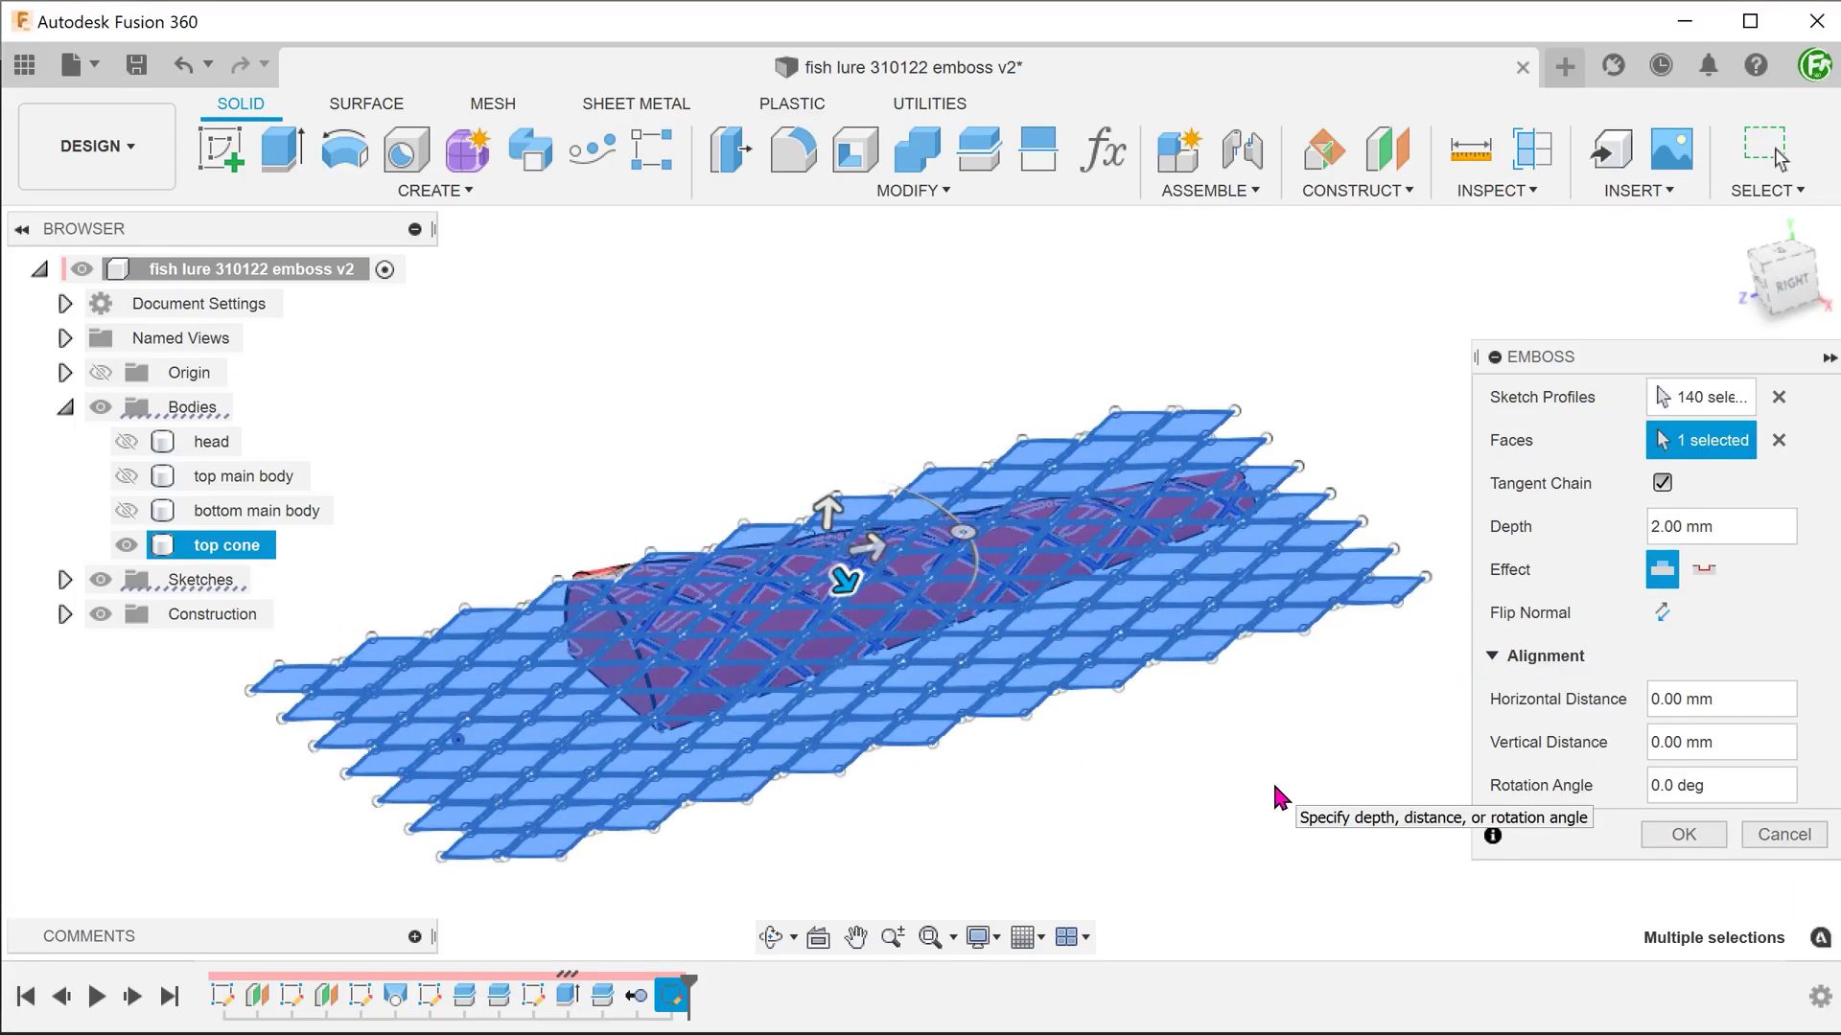
click(1725, 523)
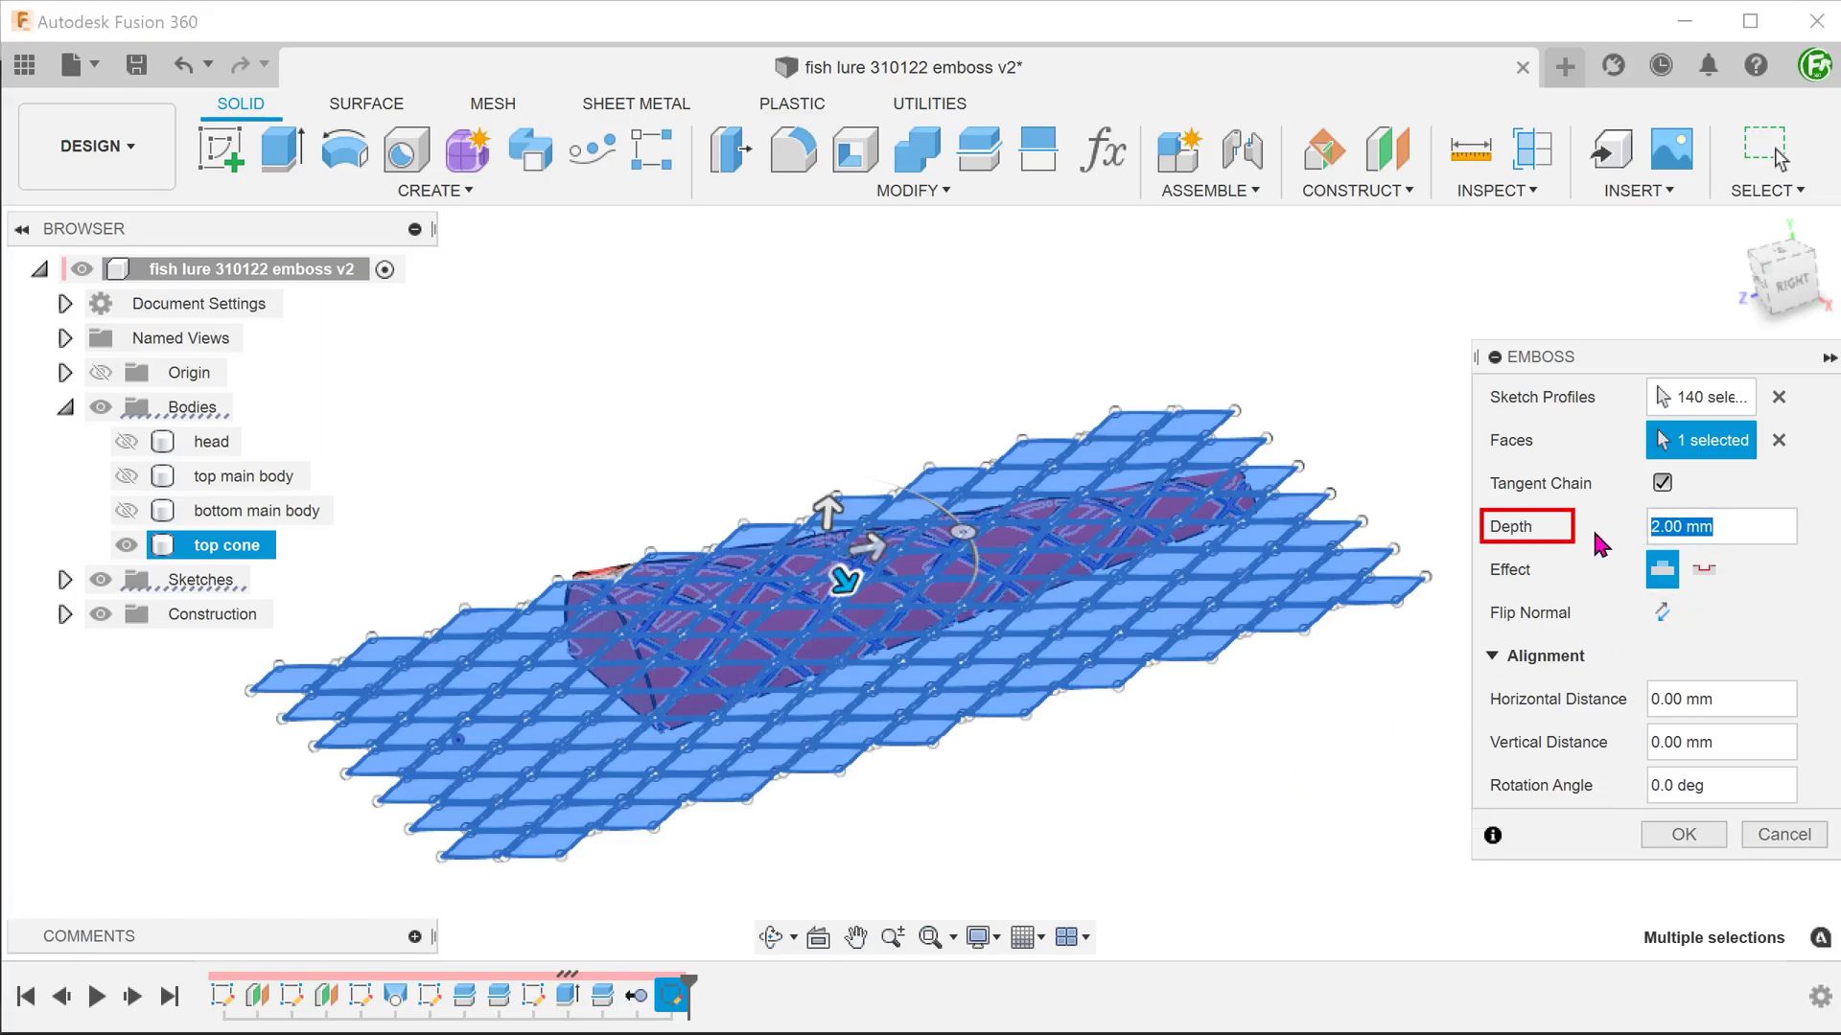
text(30)
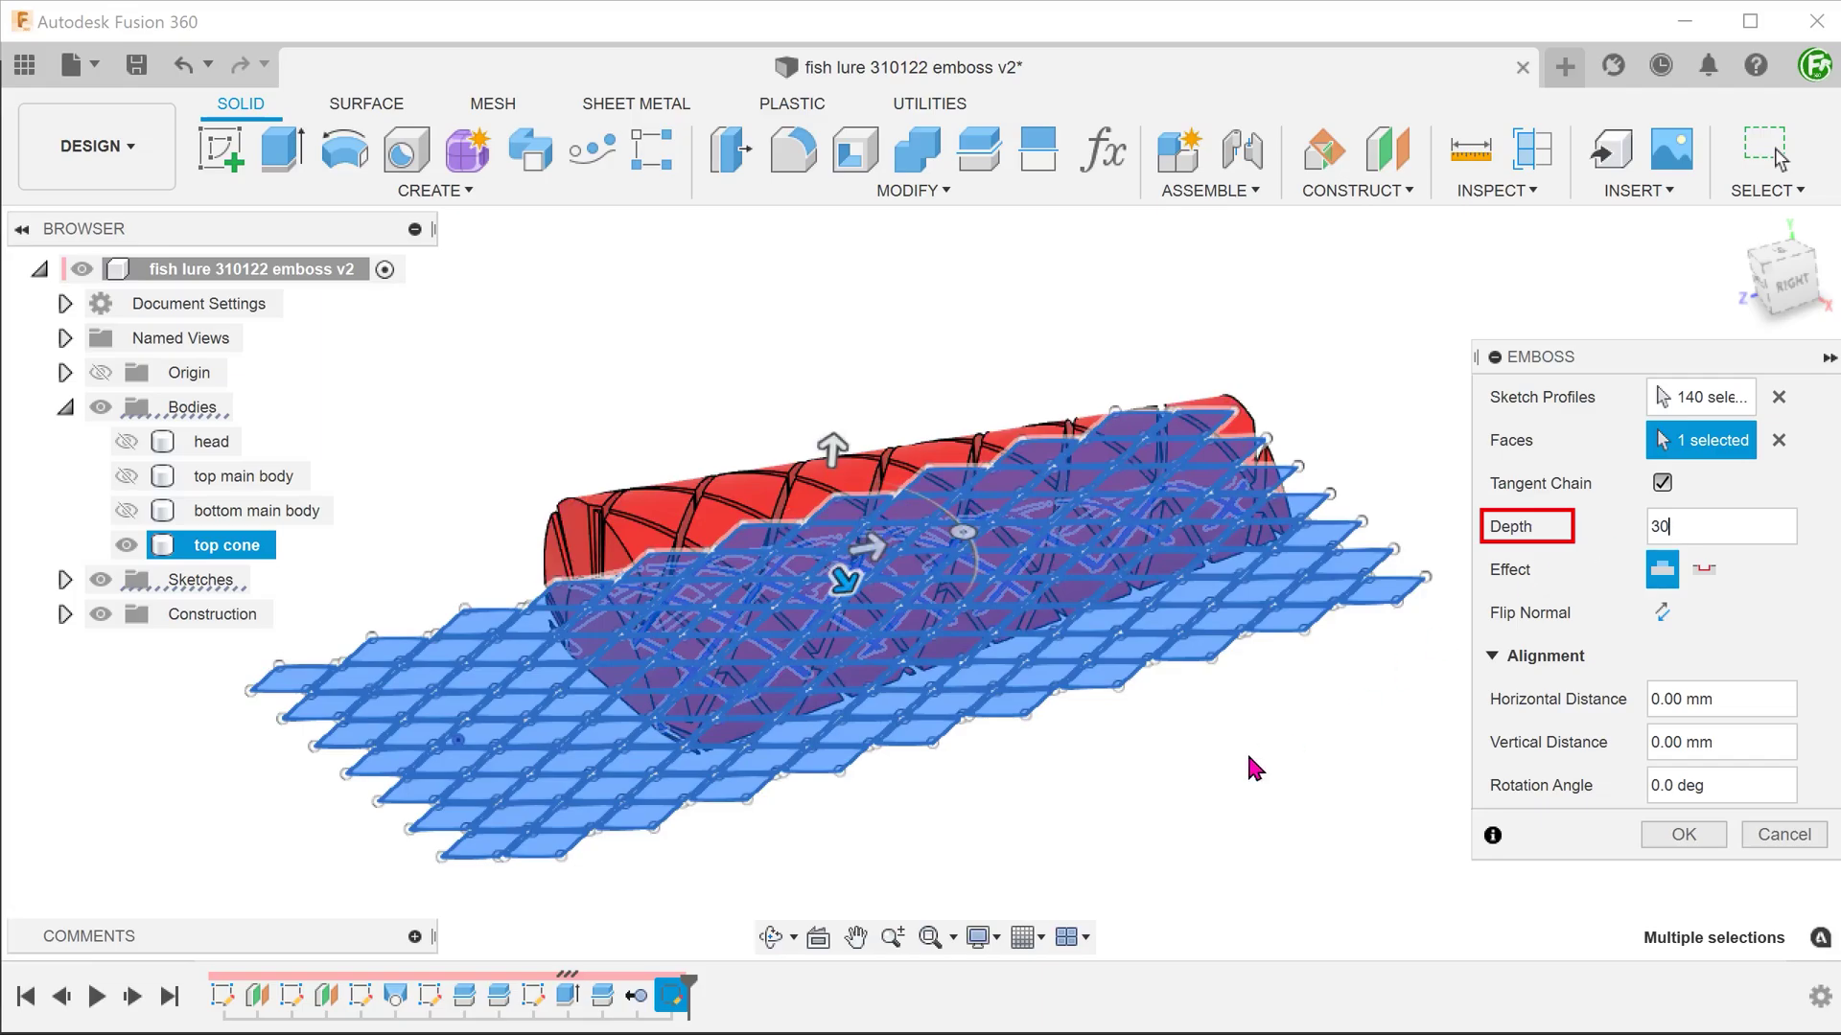
mouse_move(1246, 751)
shift+middle_down()
mouse_move(1265, 744)
mouse_move(1221, 755)
shift+middle_up()
click(1660, 834)
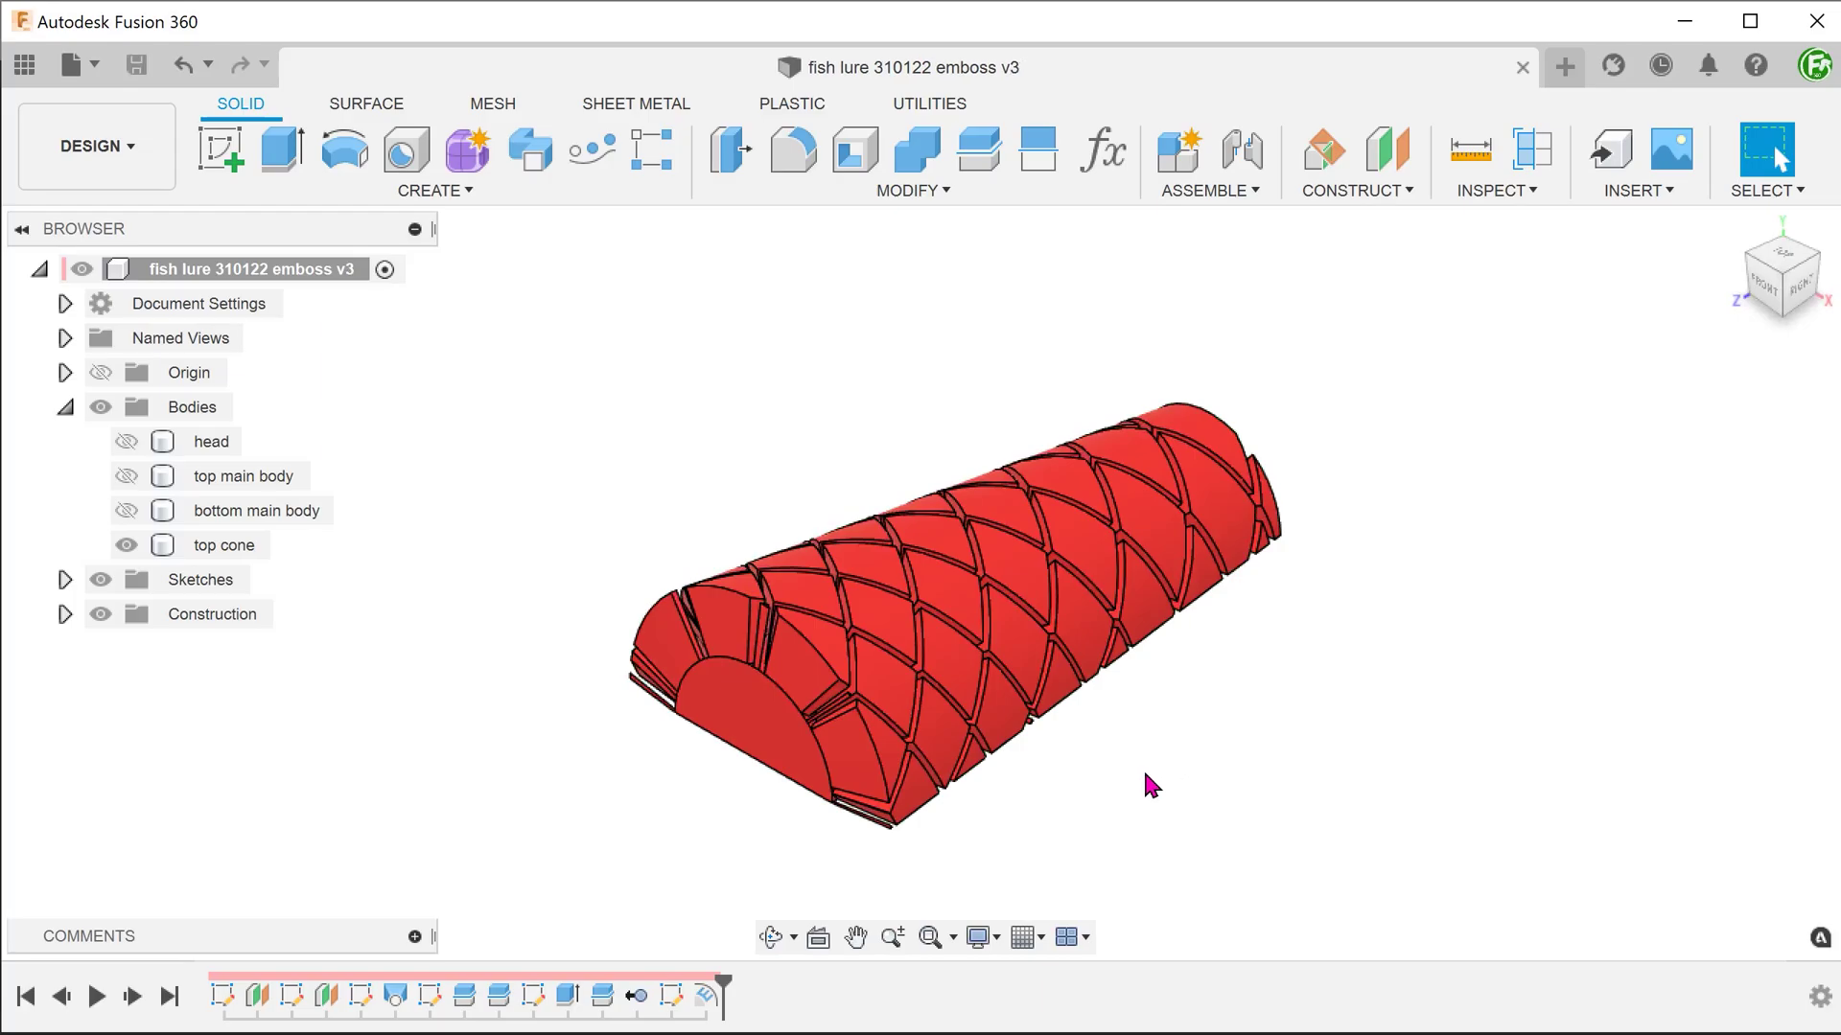
Step: Show the top main body together with the embossed top cone
click(127, 476)
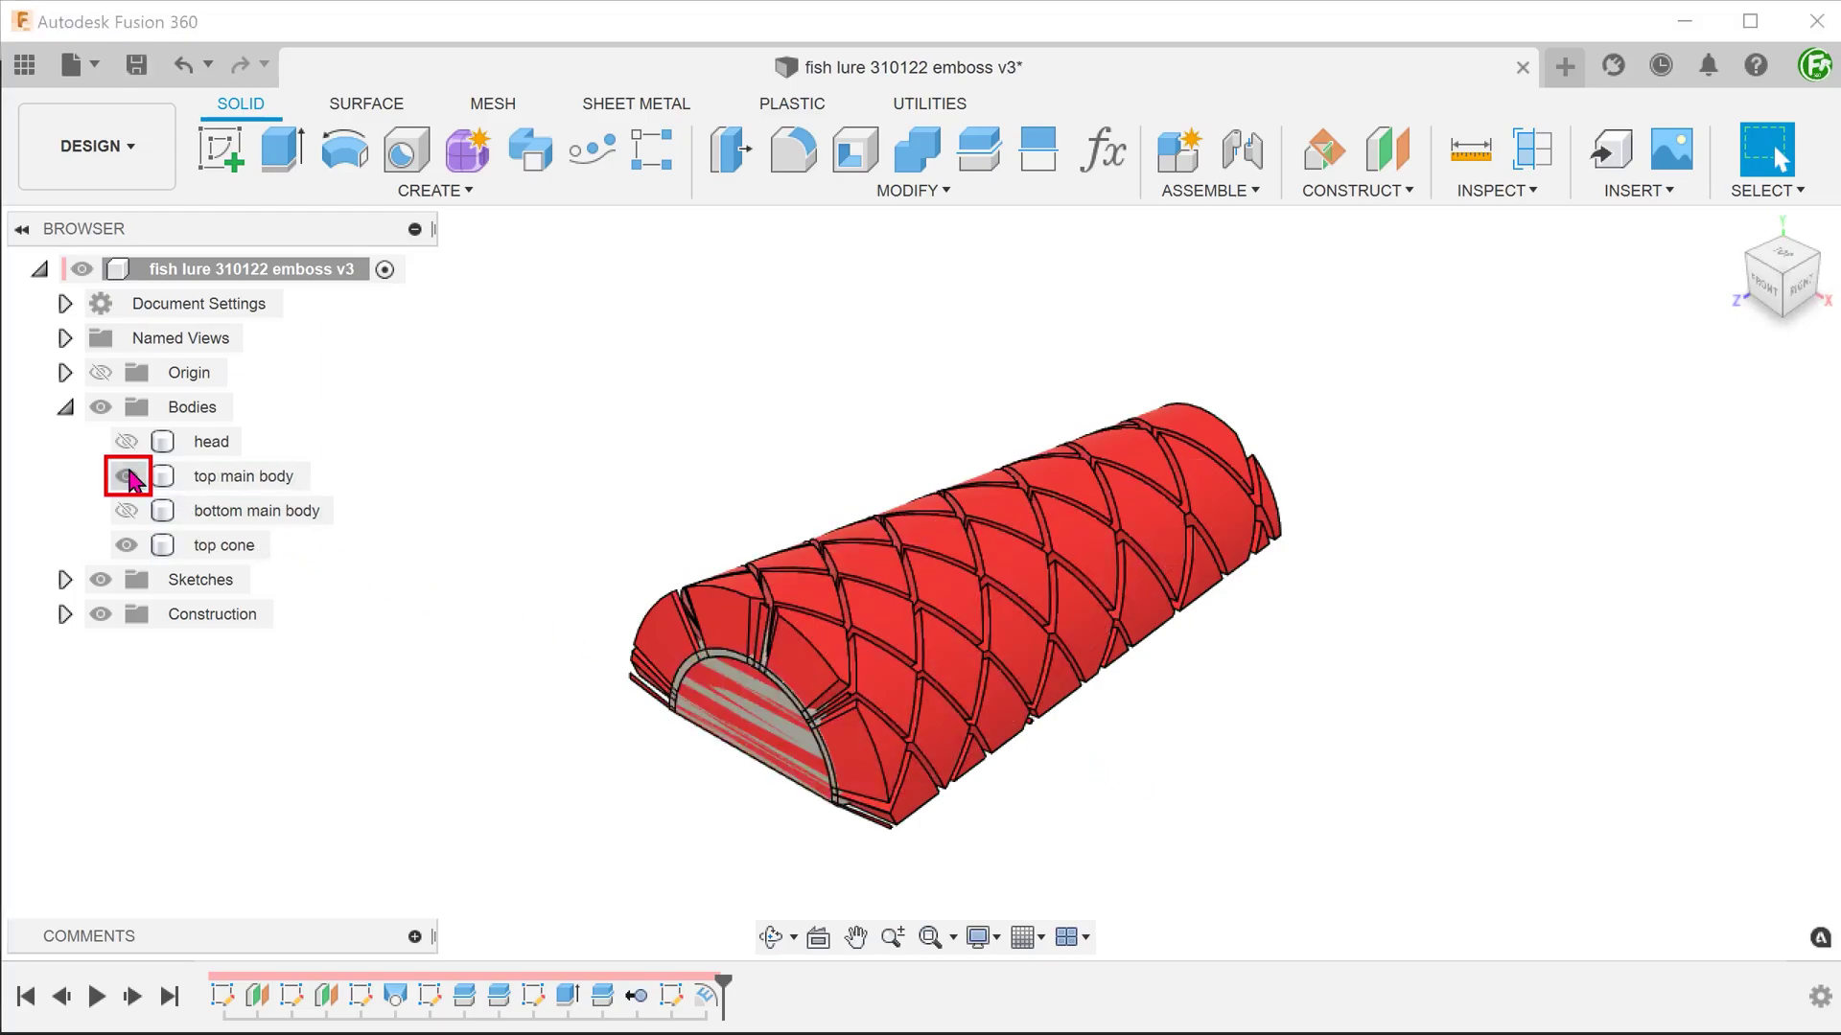
click(192, 476)
shift+middle_drag(491, 429, 484, 424)
click(484, 424)
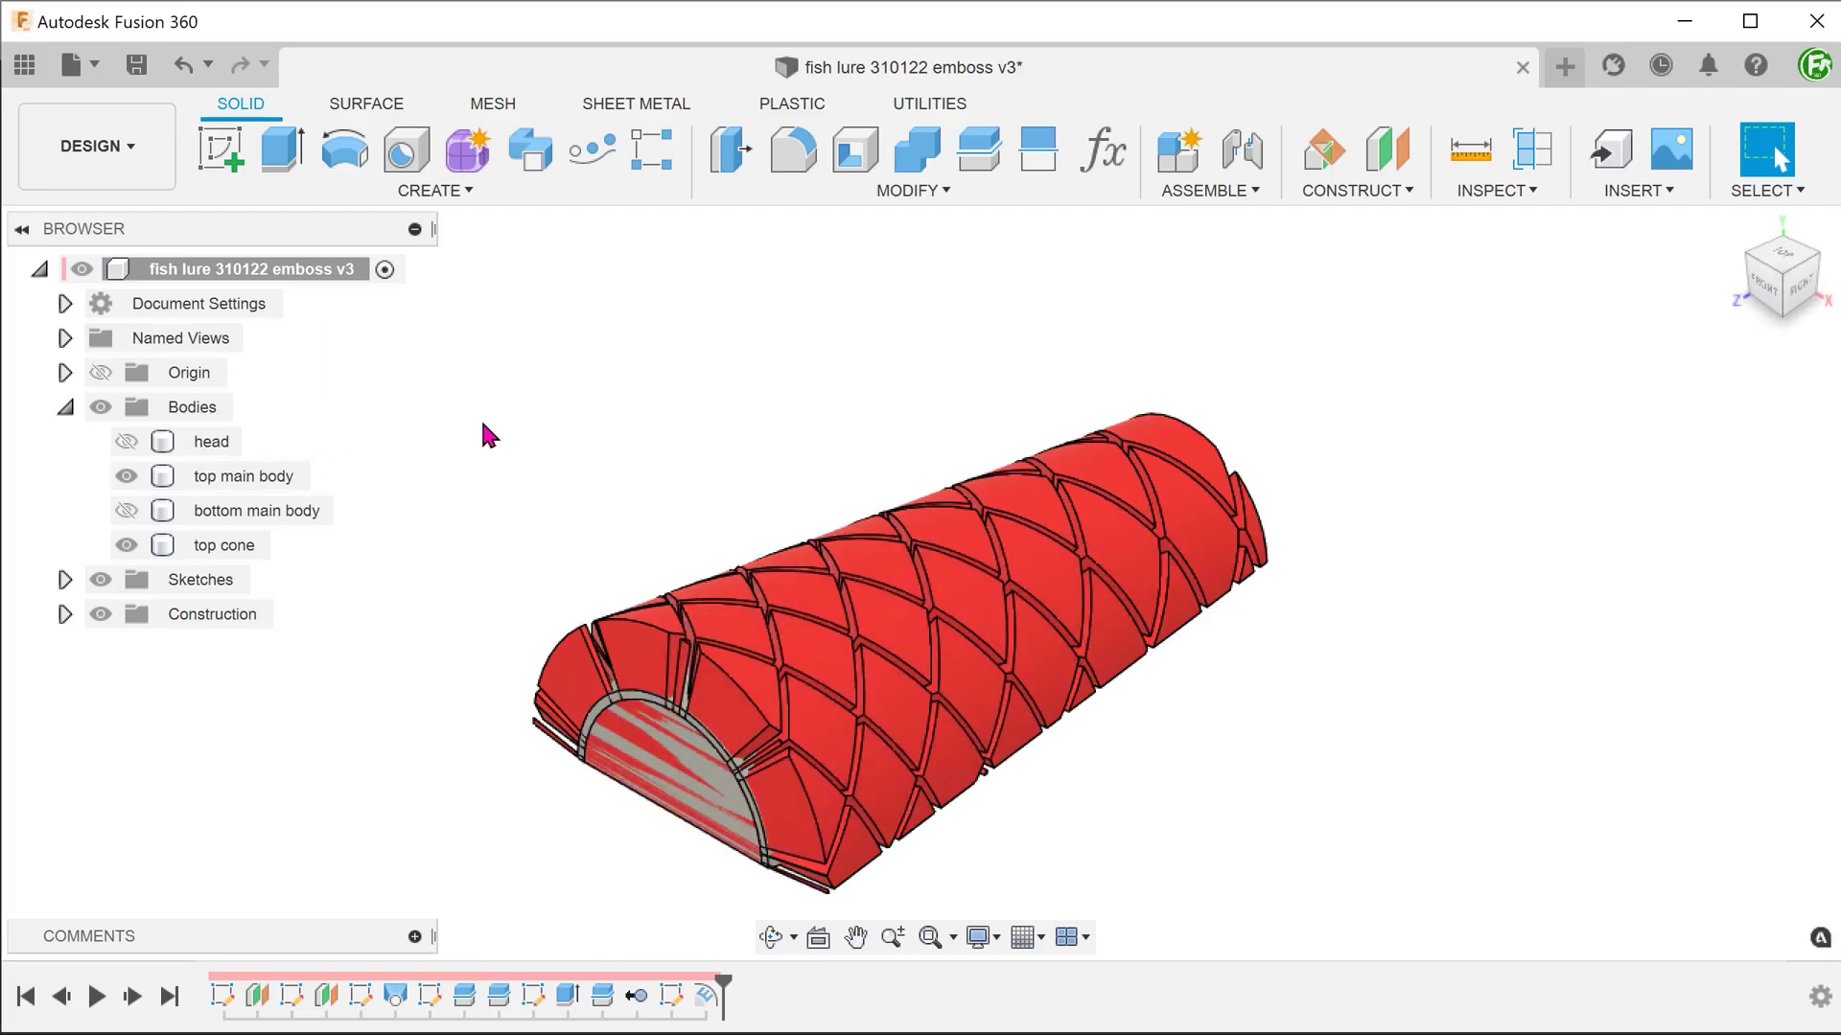
Step: Create a new surface body by offsetting the top main body's outer curved face with a distance of 0 mm
click(375, 109)
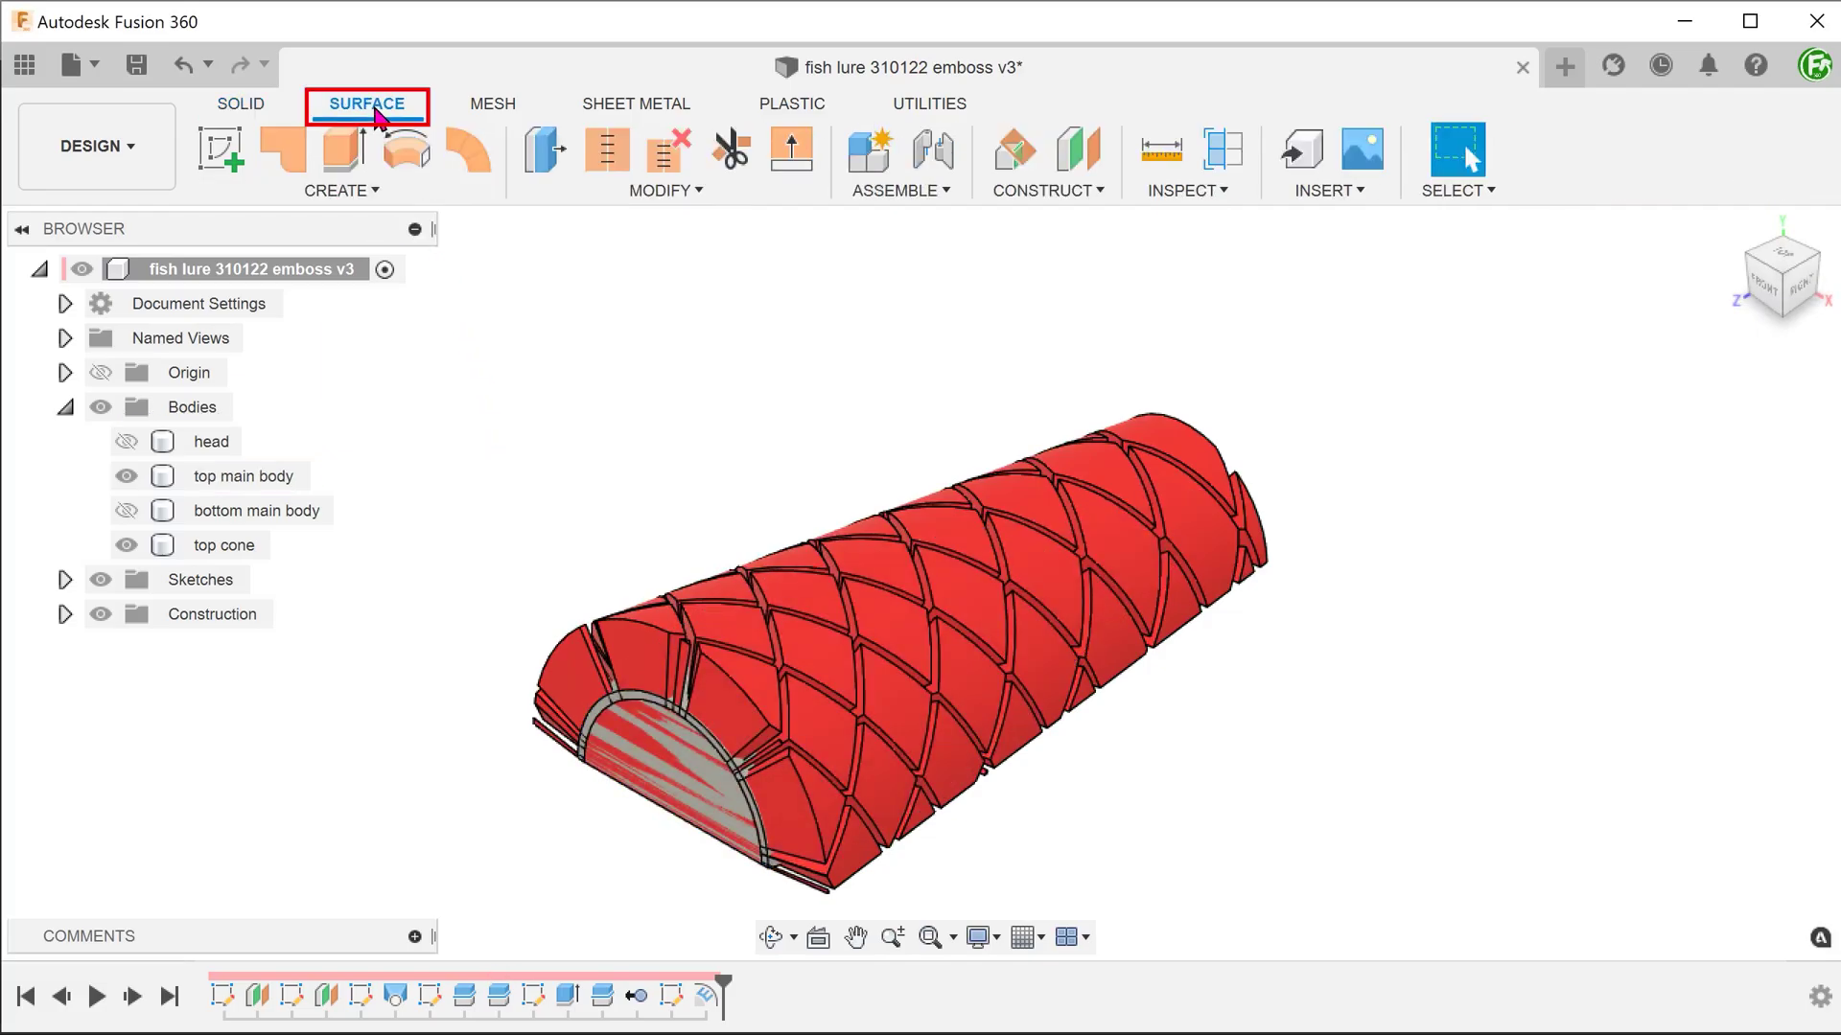
click(370, 190)
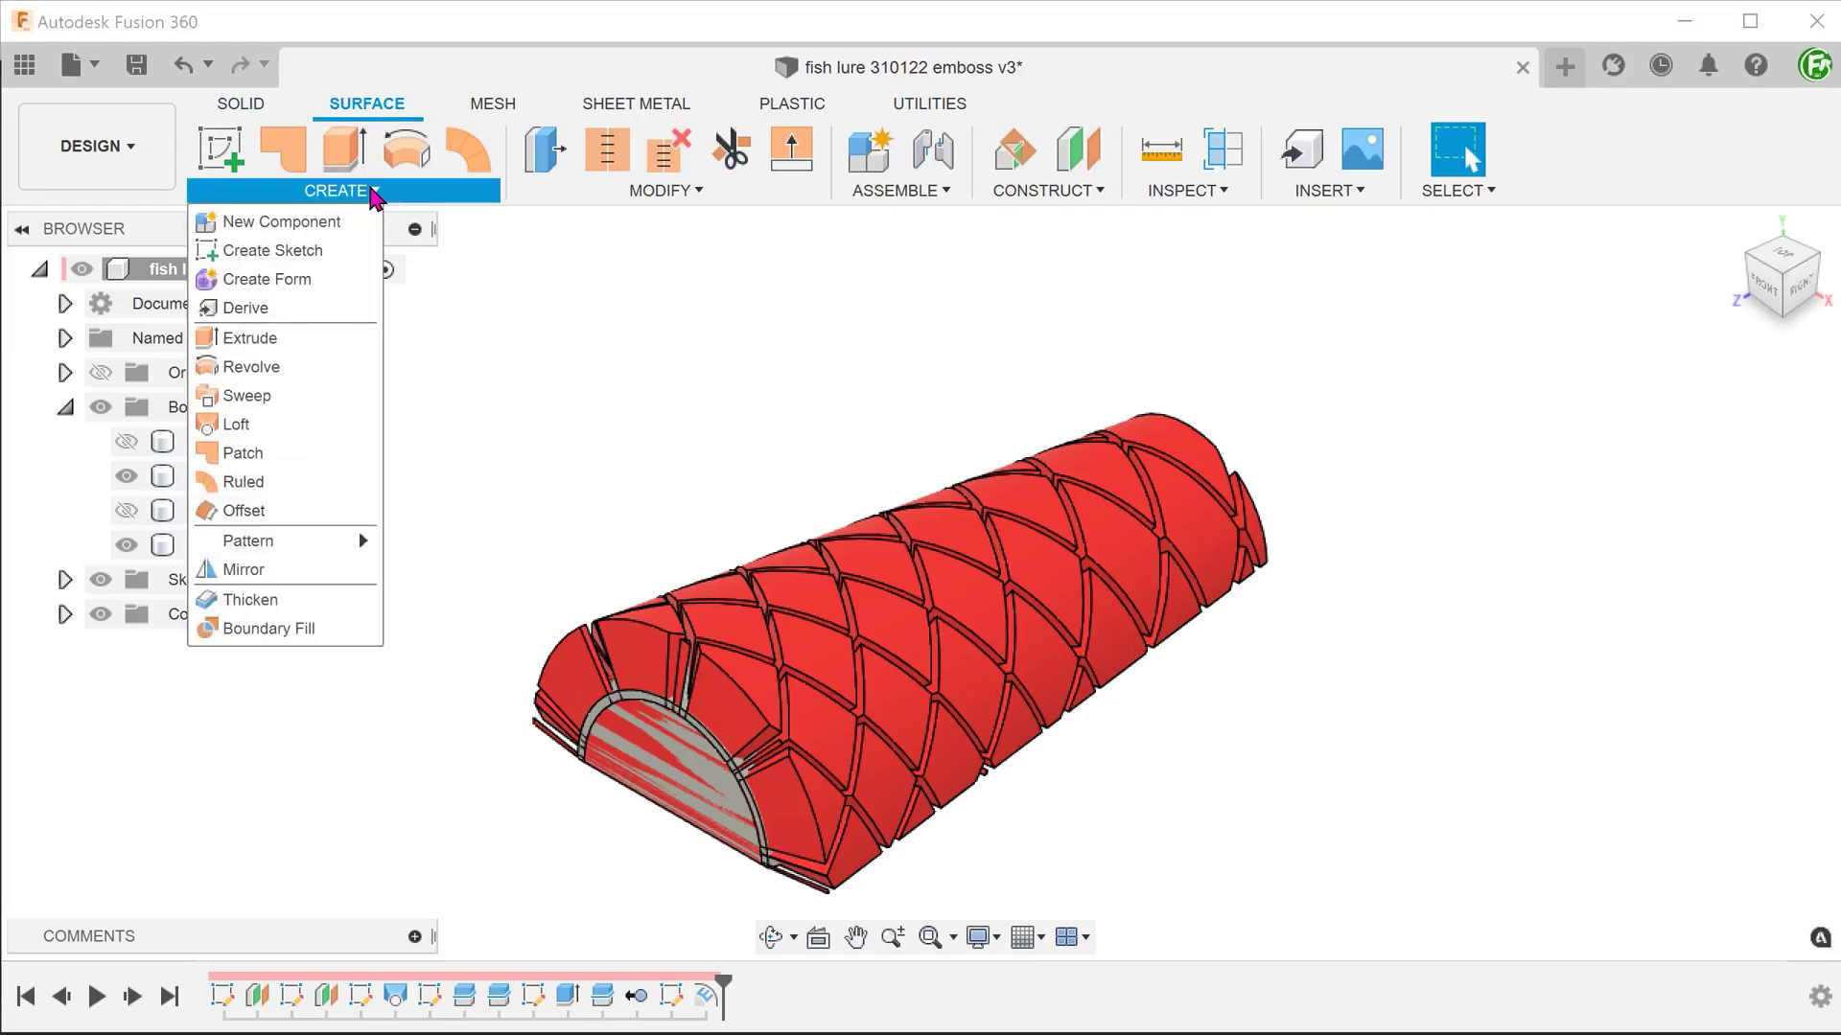
click(305, 515)
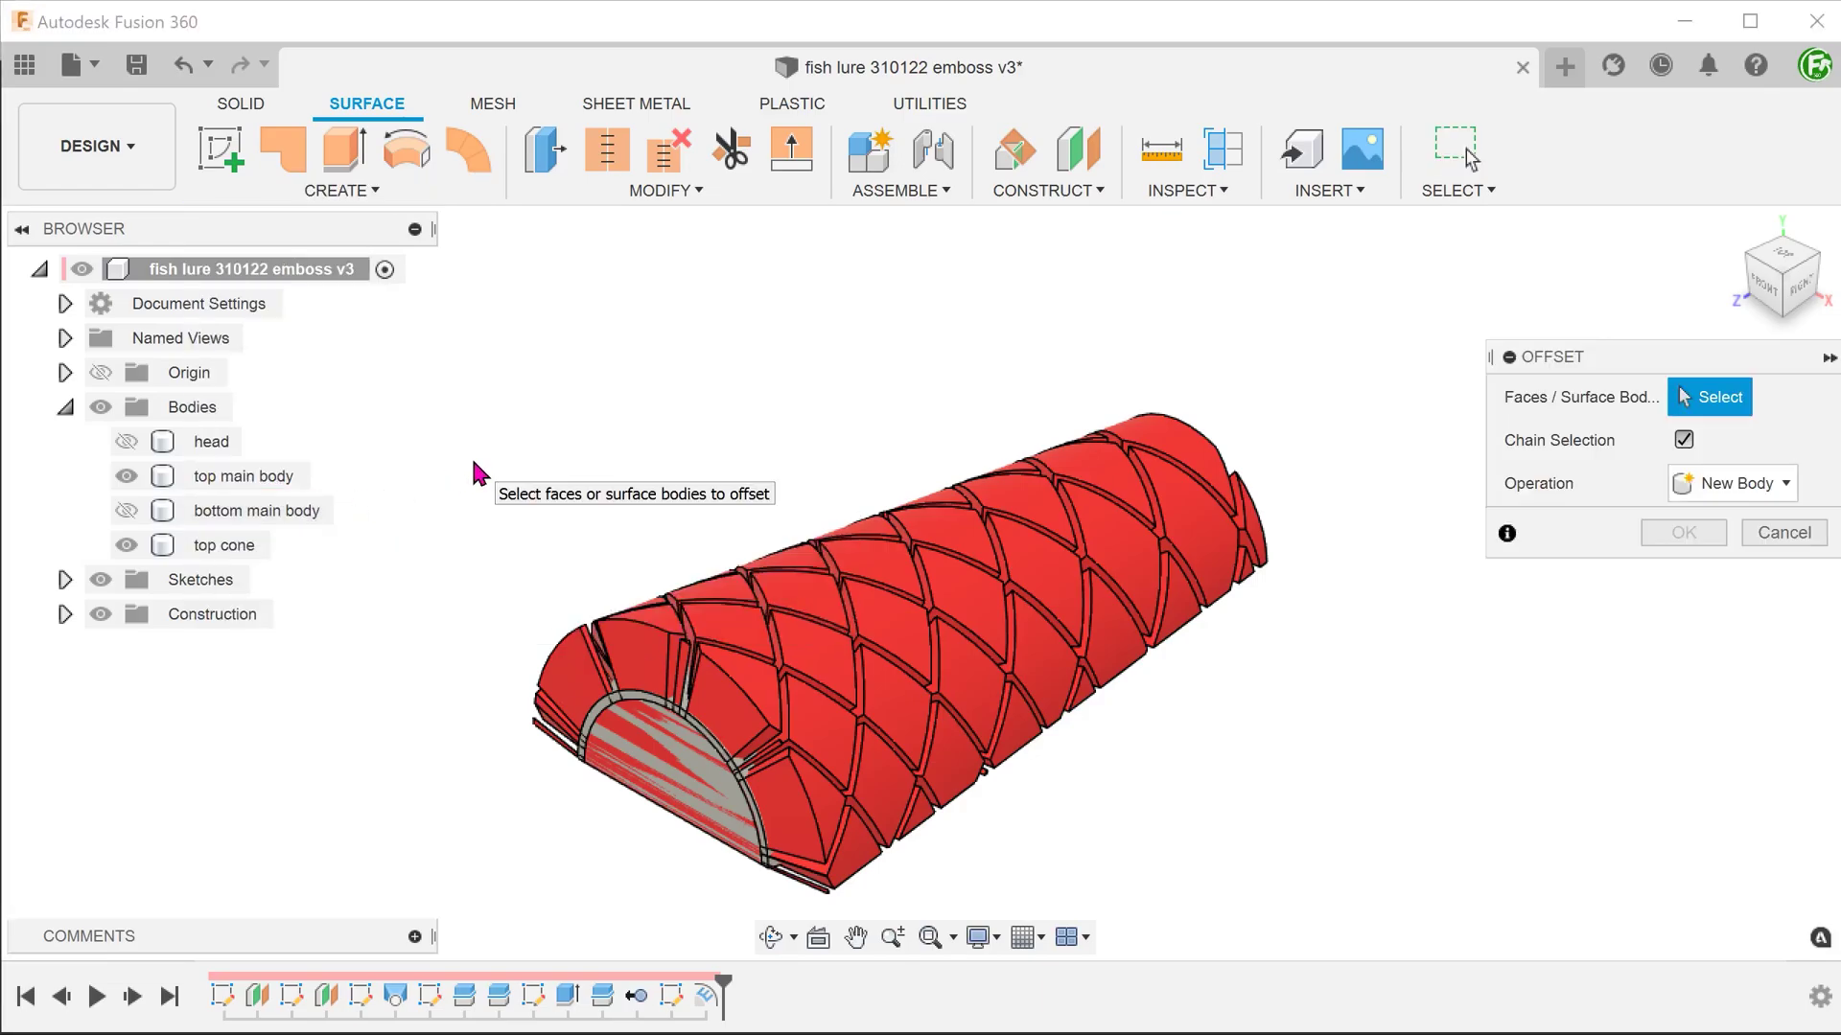
scroll(470, 433, up, 5)
scroll(453, 592, up, 4)
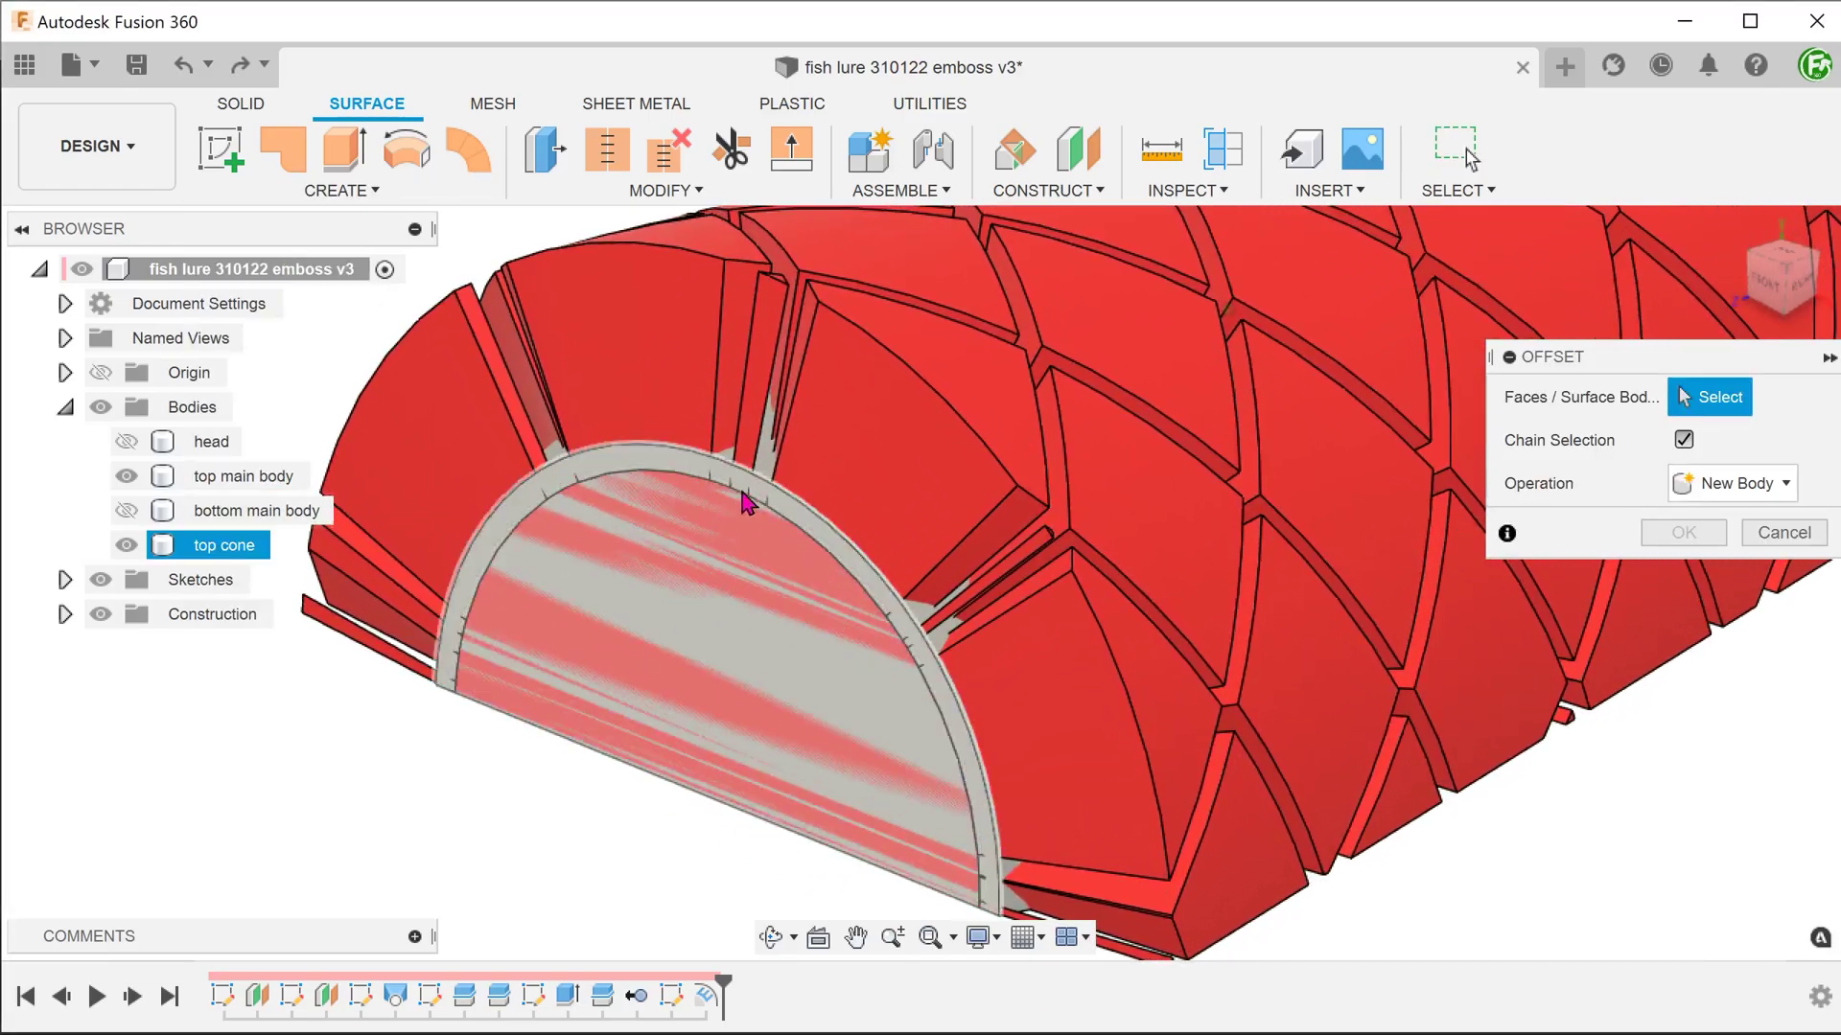
click(747, 479)
mouse_move(770, 463)
shift+middle_down()
mouse_move(770, 487)
mouse_move(751, 486)
shift+middle_up()
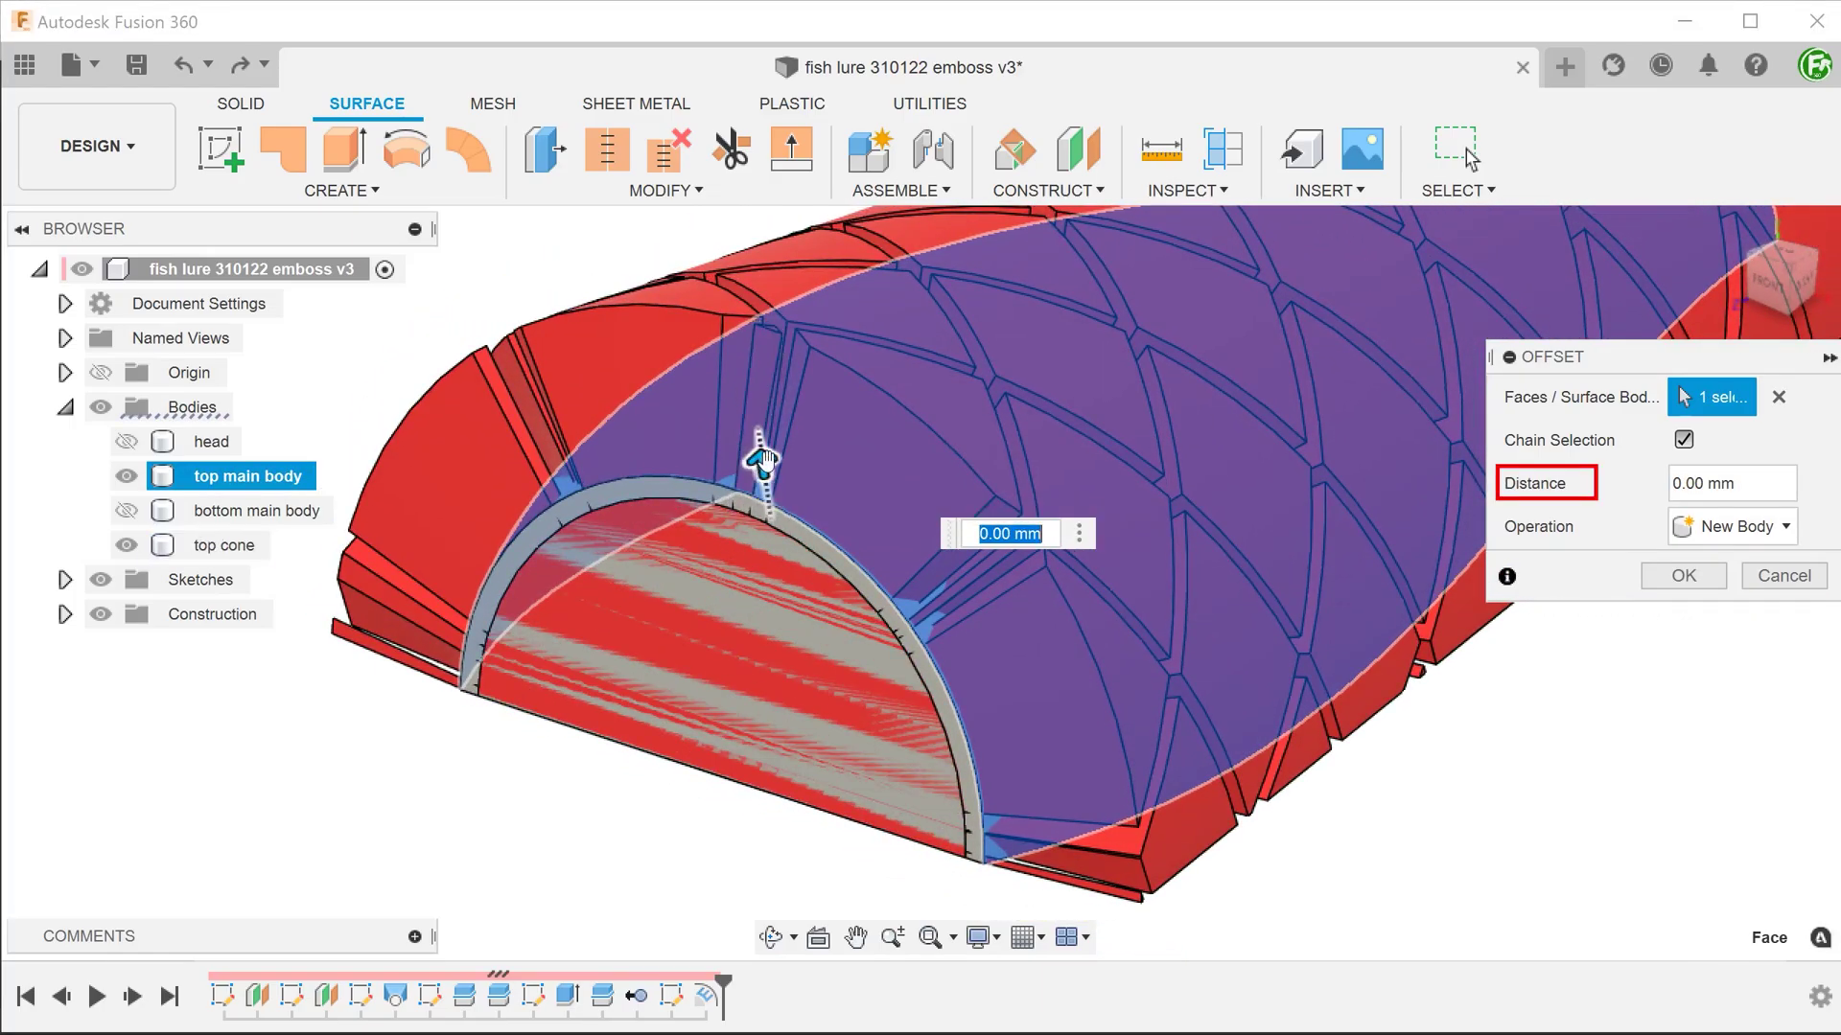
click(1686, 577)
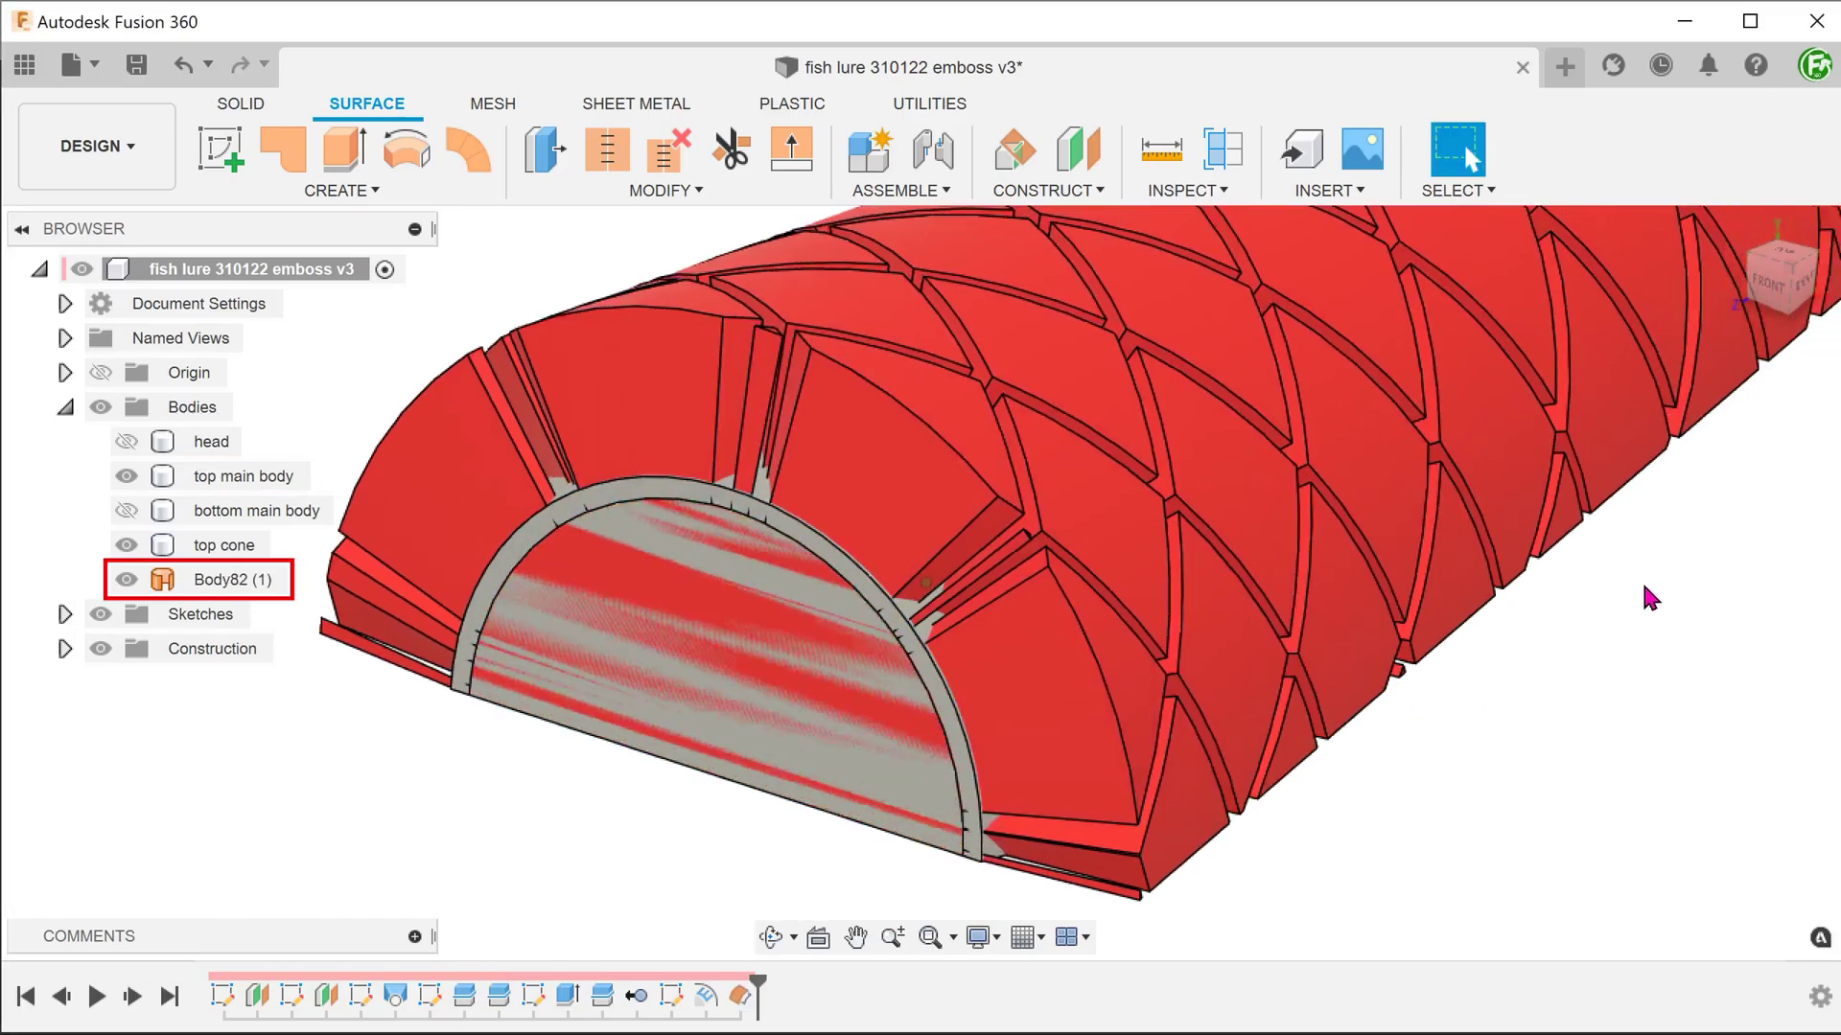
Step: Isolate the new offset surface body and view it on its own
scroll(1328, 607, down, 1)
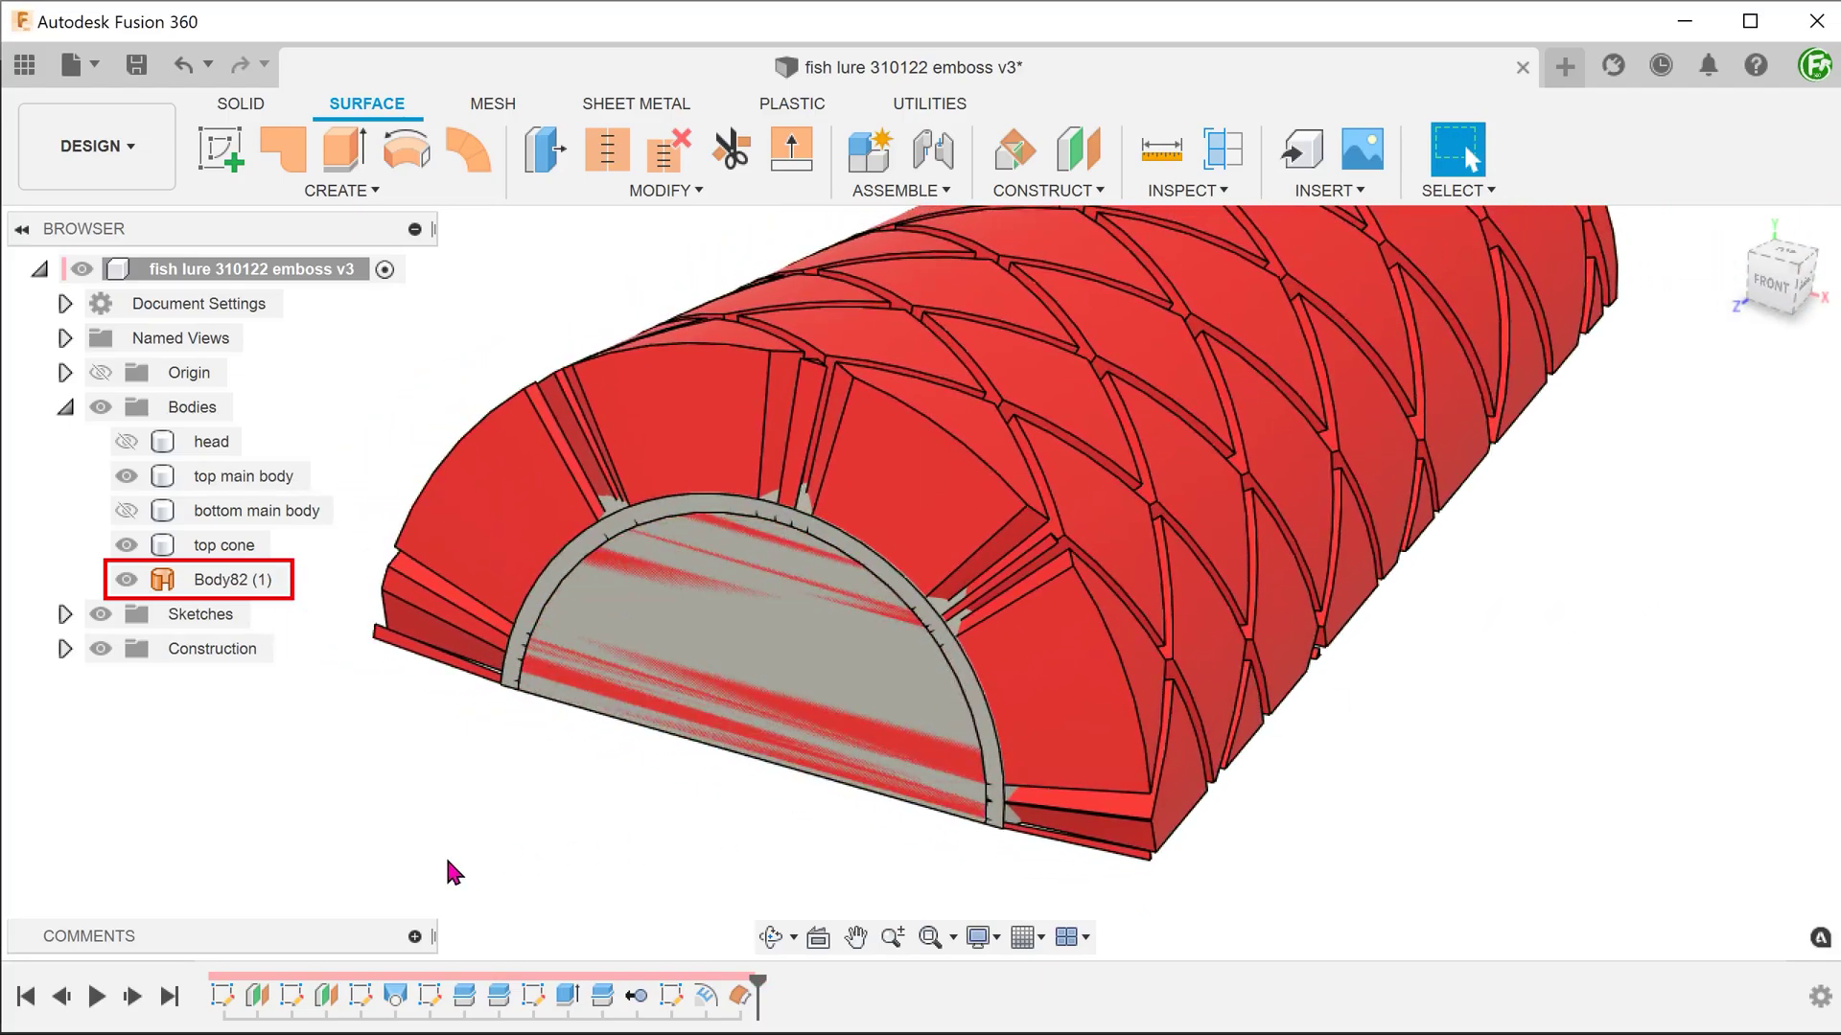
right_click(203, 581)
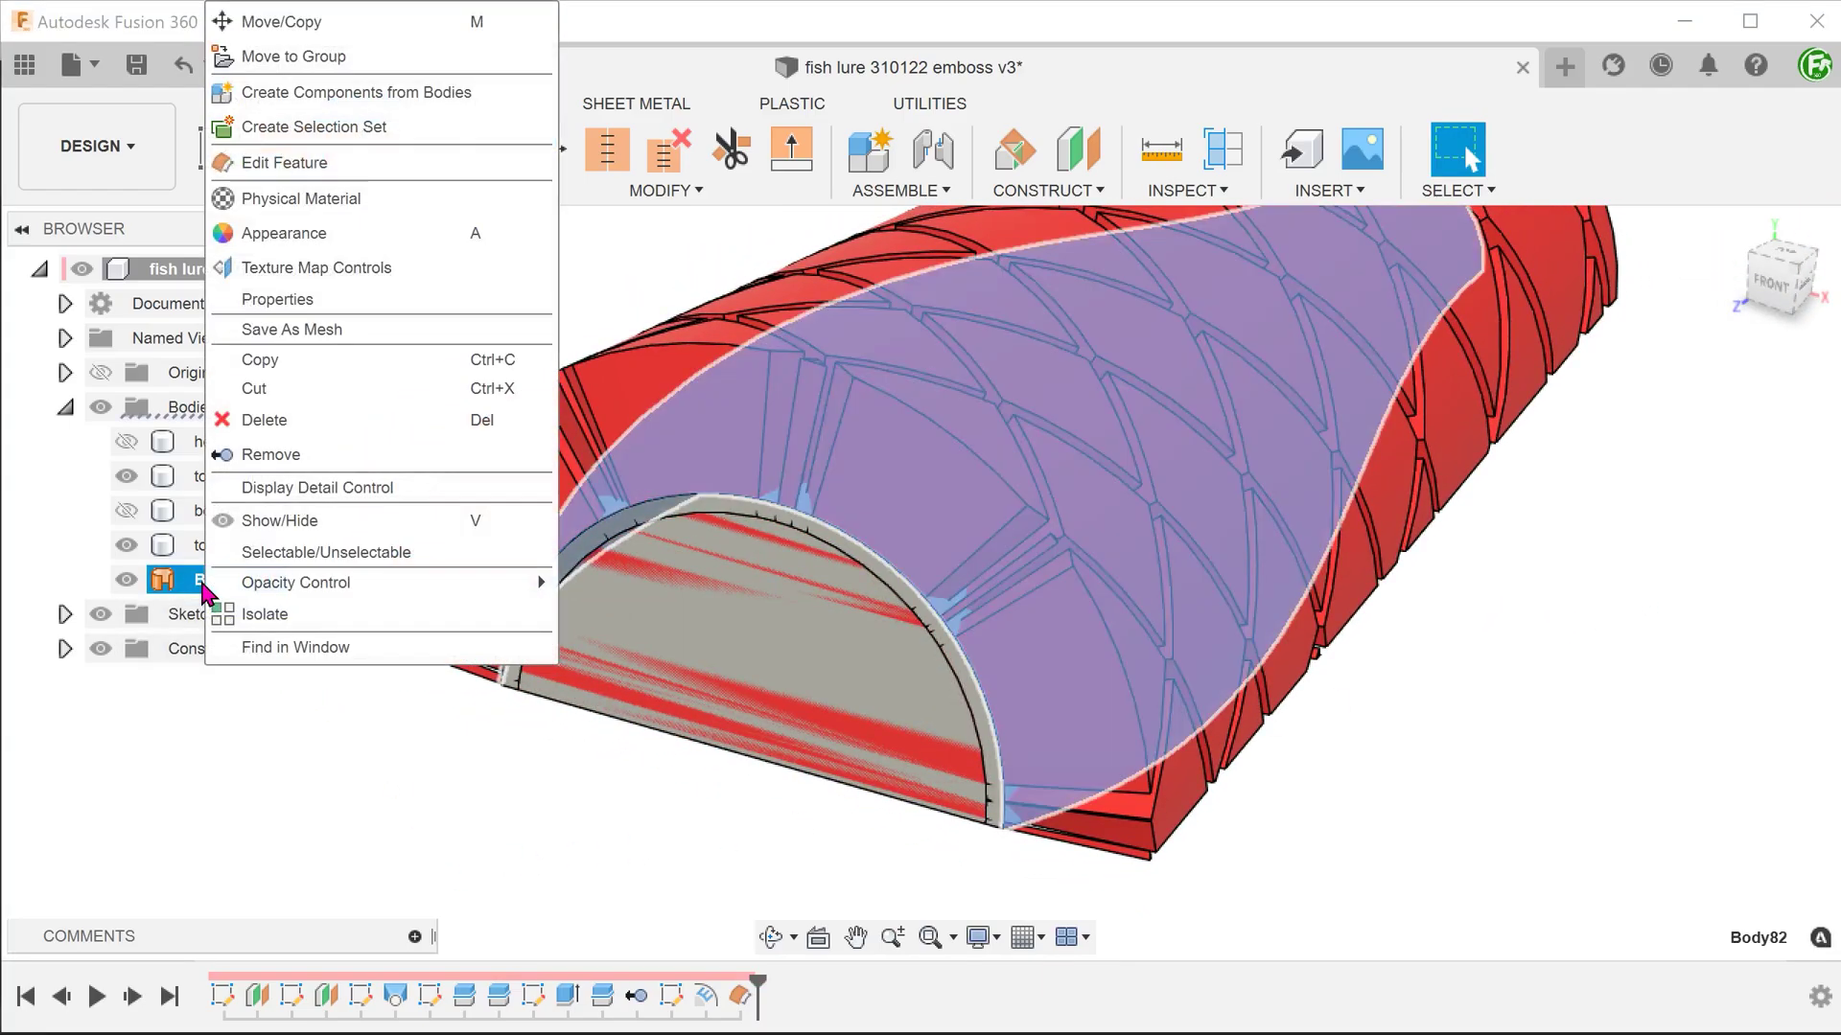
click(264, 617)
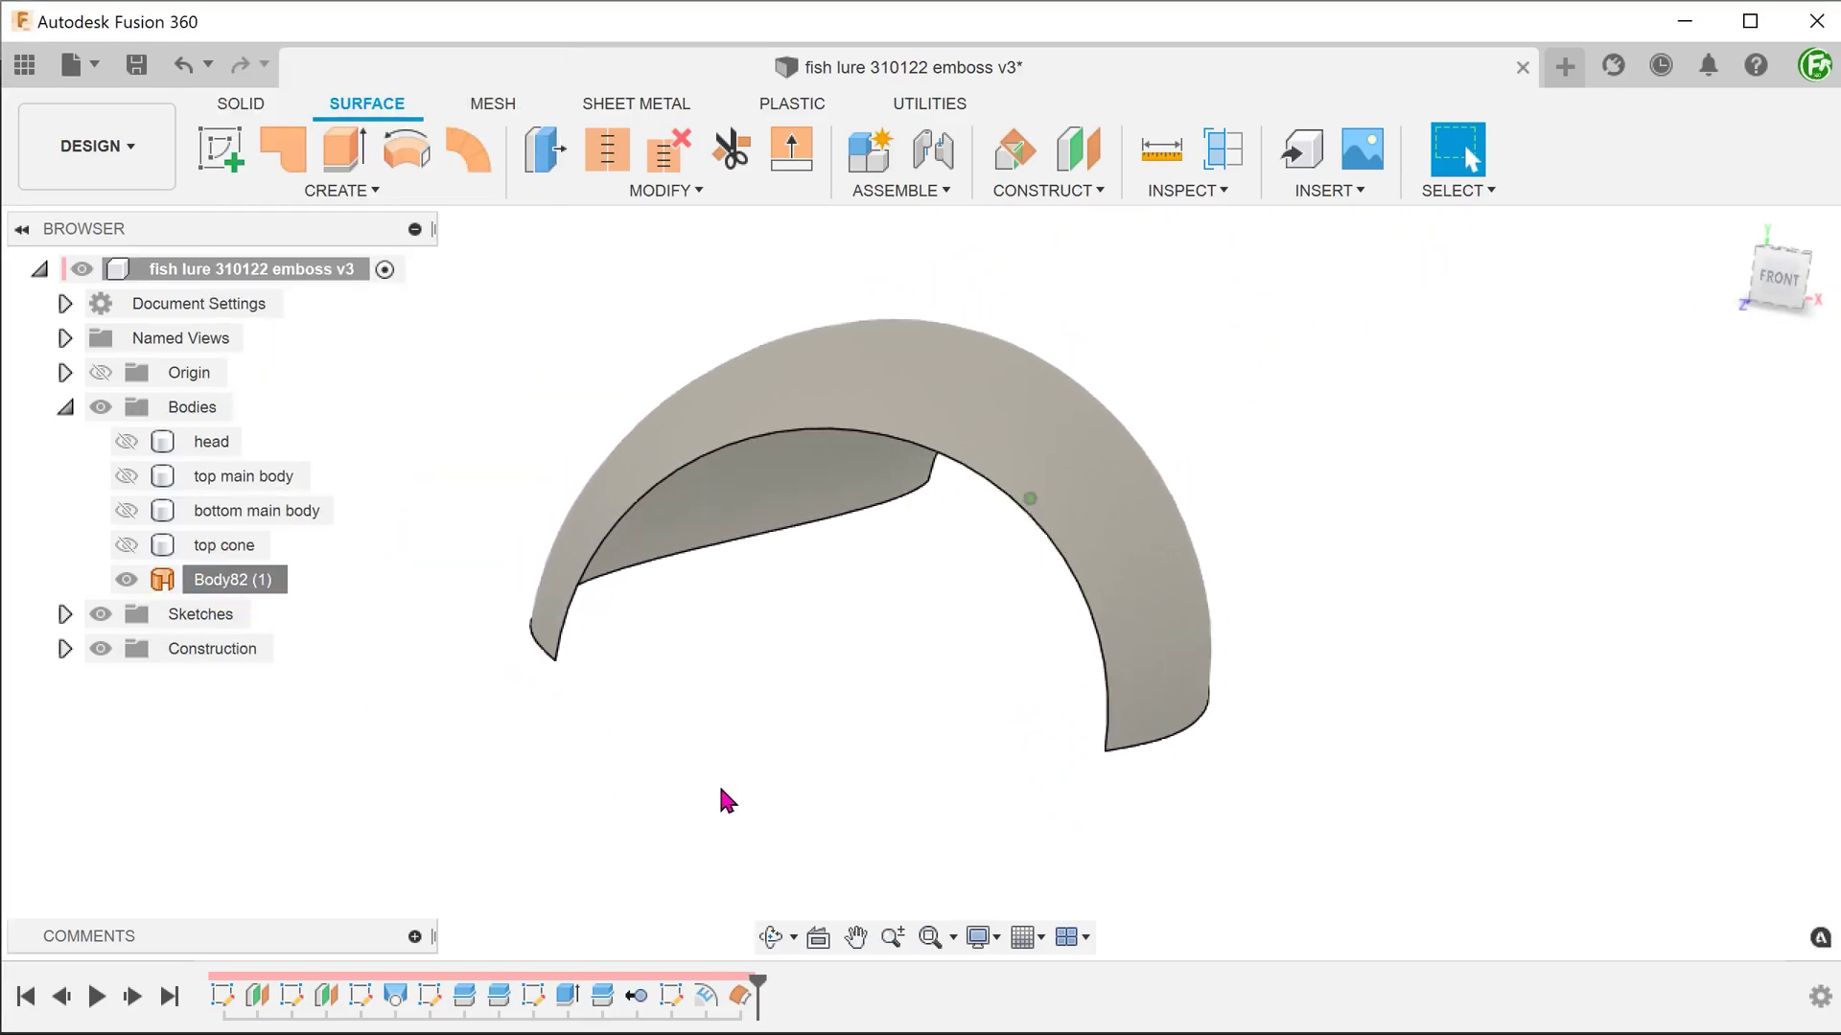
shift+middle_drag(720, 789, 555, 777)
Step: Rename the offset surface body as "Copy of top main body face"
click(265, 582)
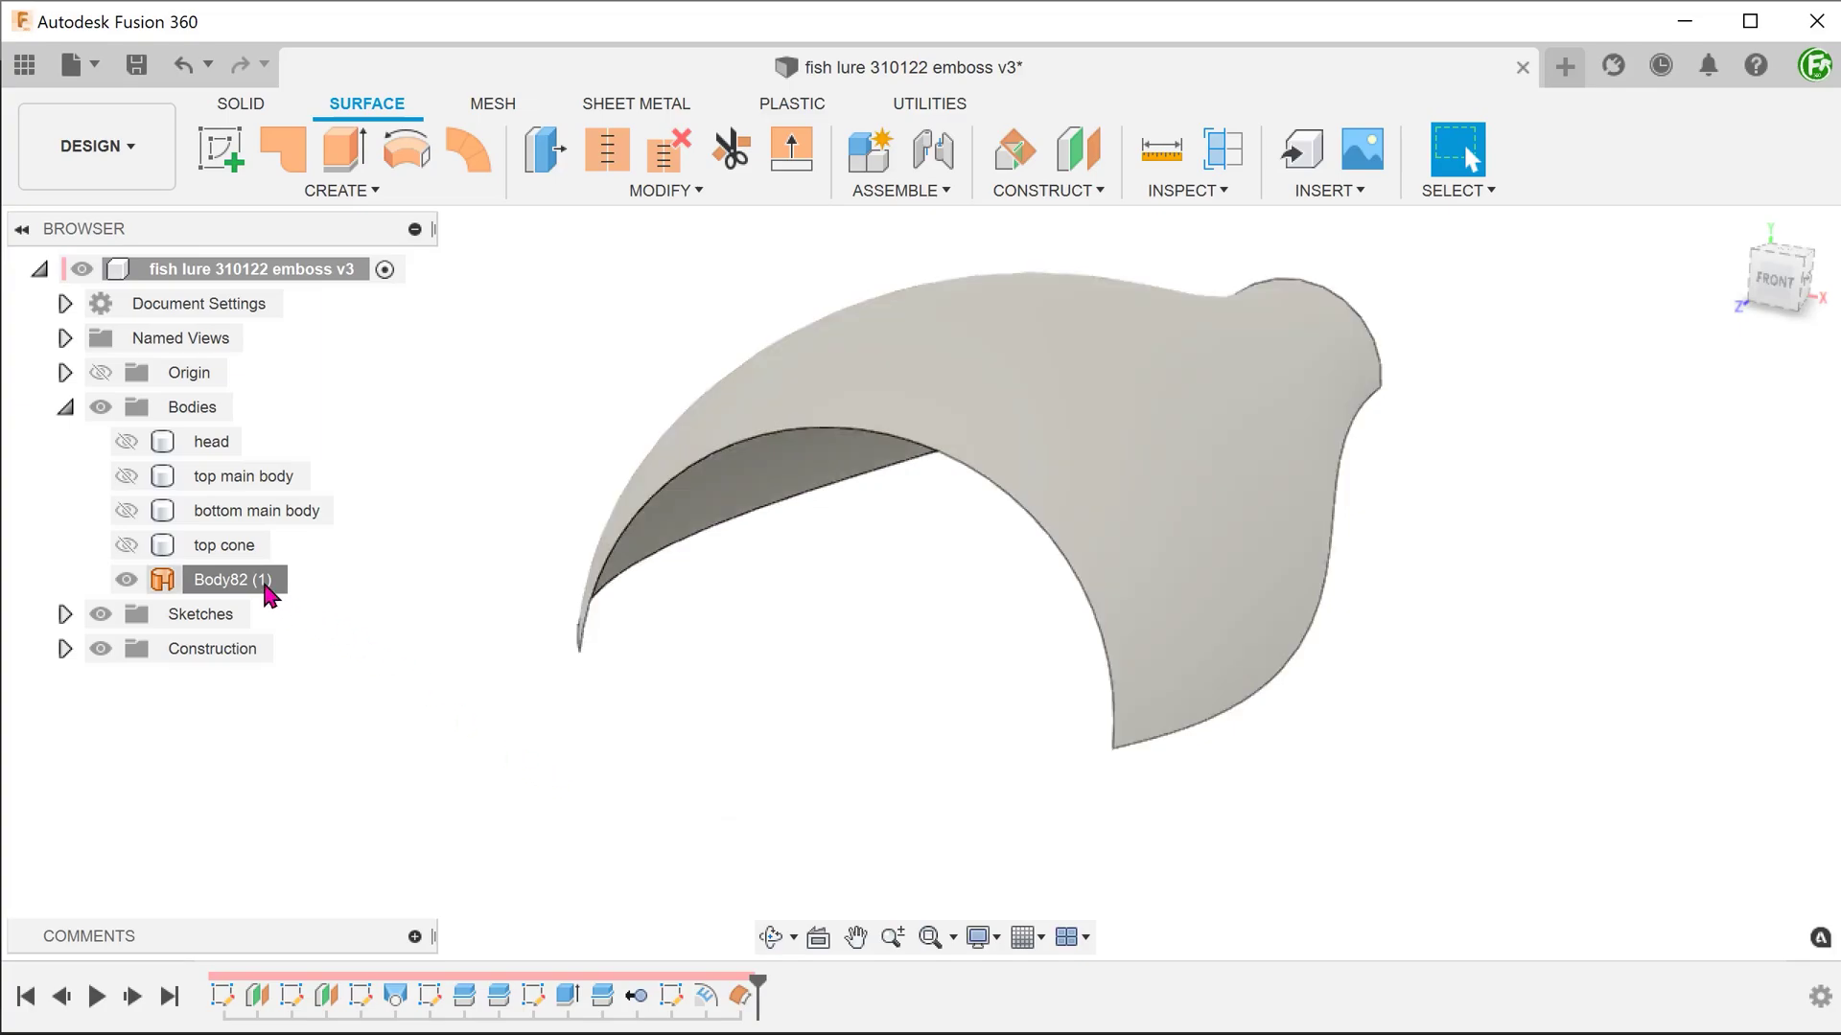
double_click(266, 582)
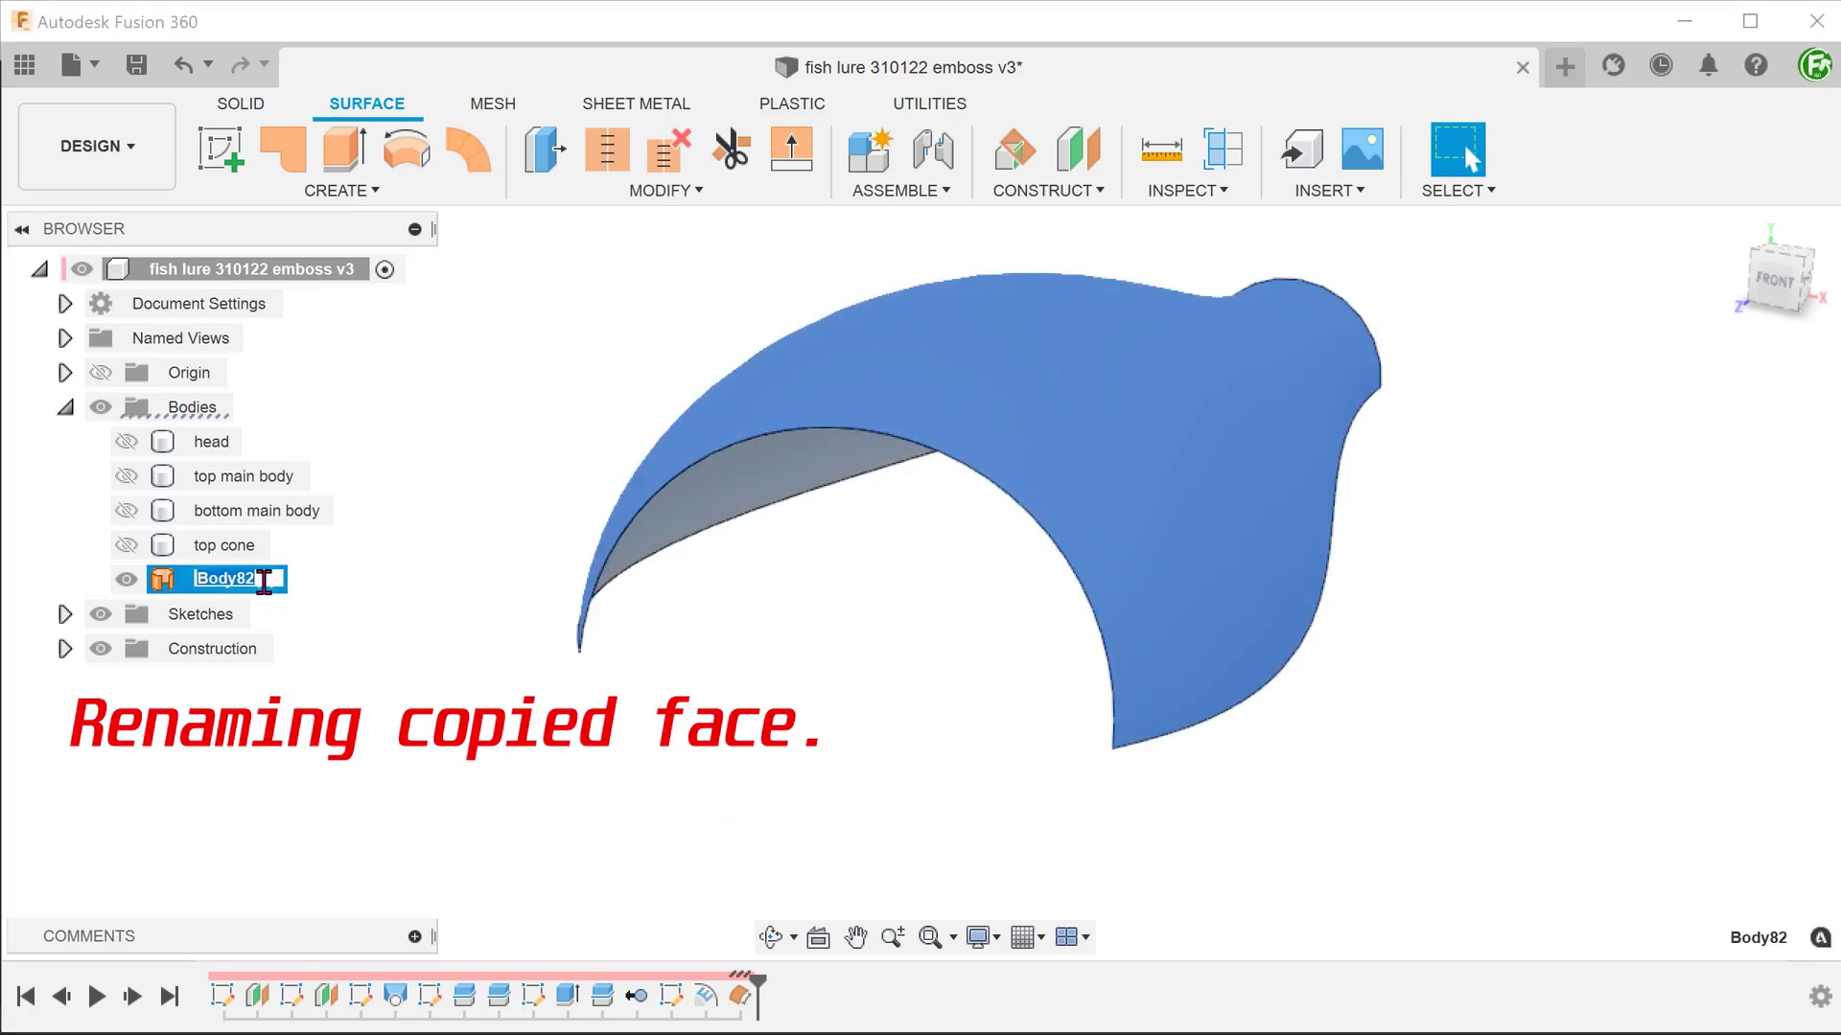
text(Copy of top main body face (1))
click(458, 690)
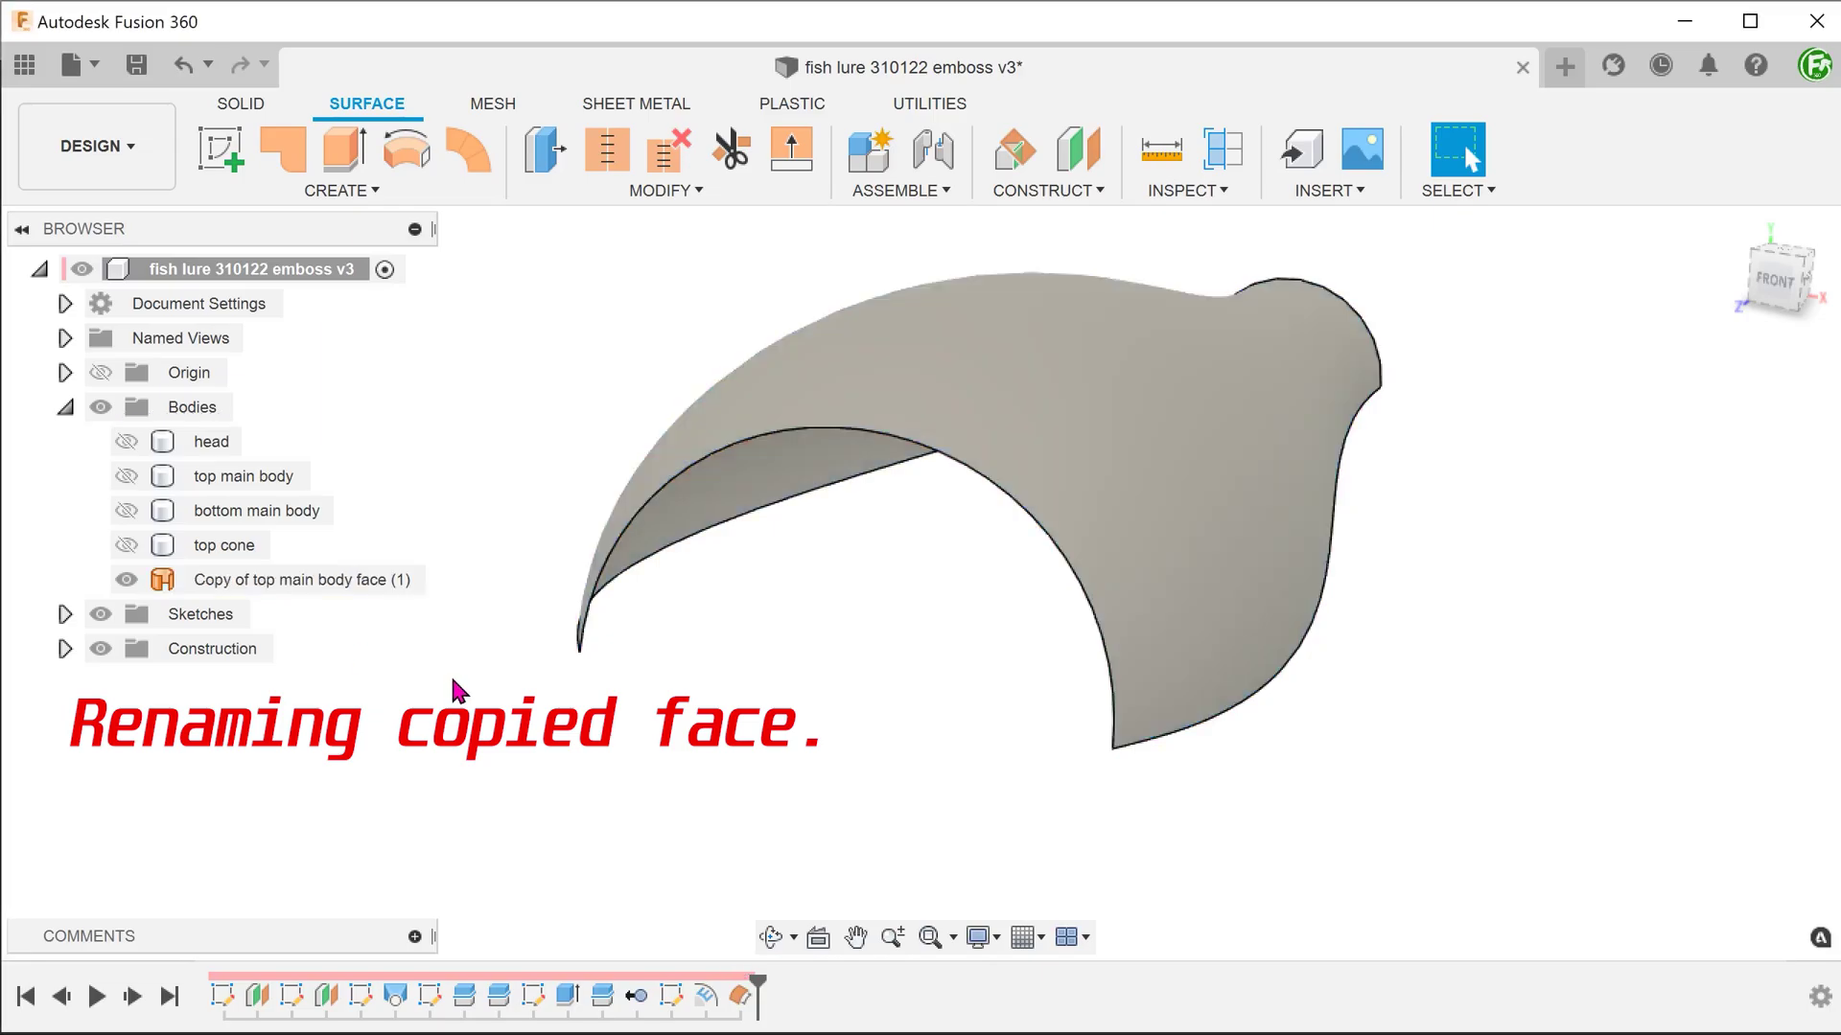
Step: End the isolation of the copied face to show the top main body and top cone again
right_click(344, 581)
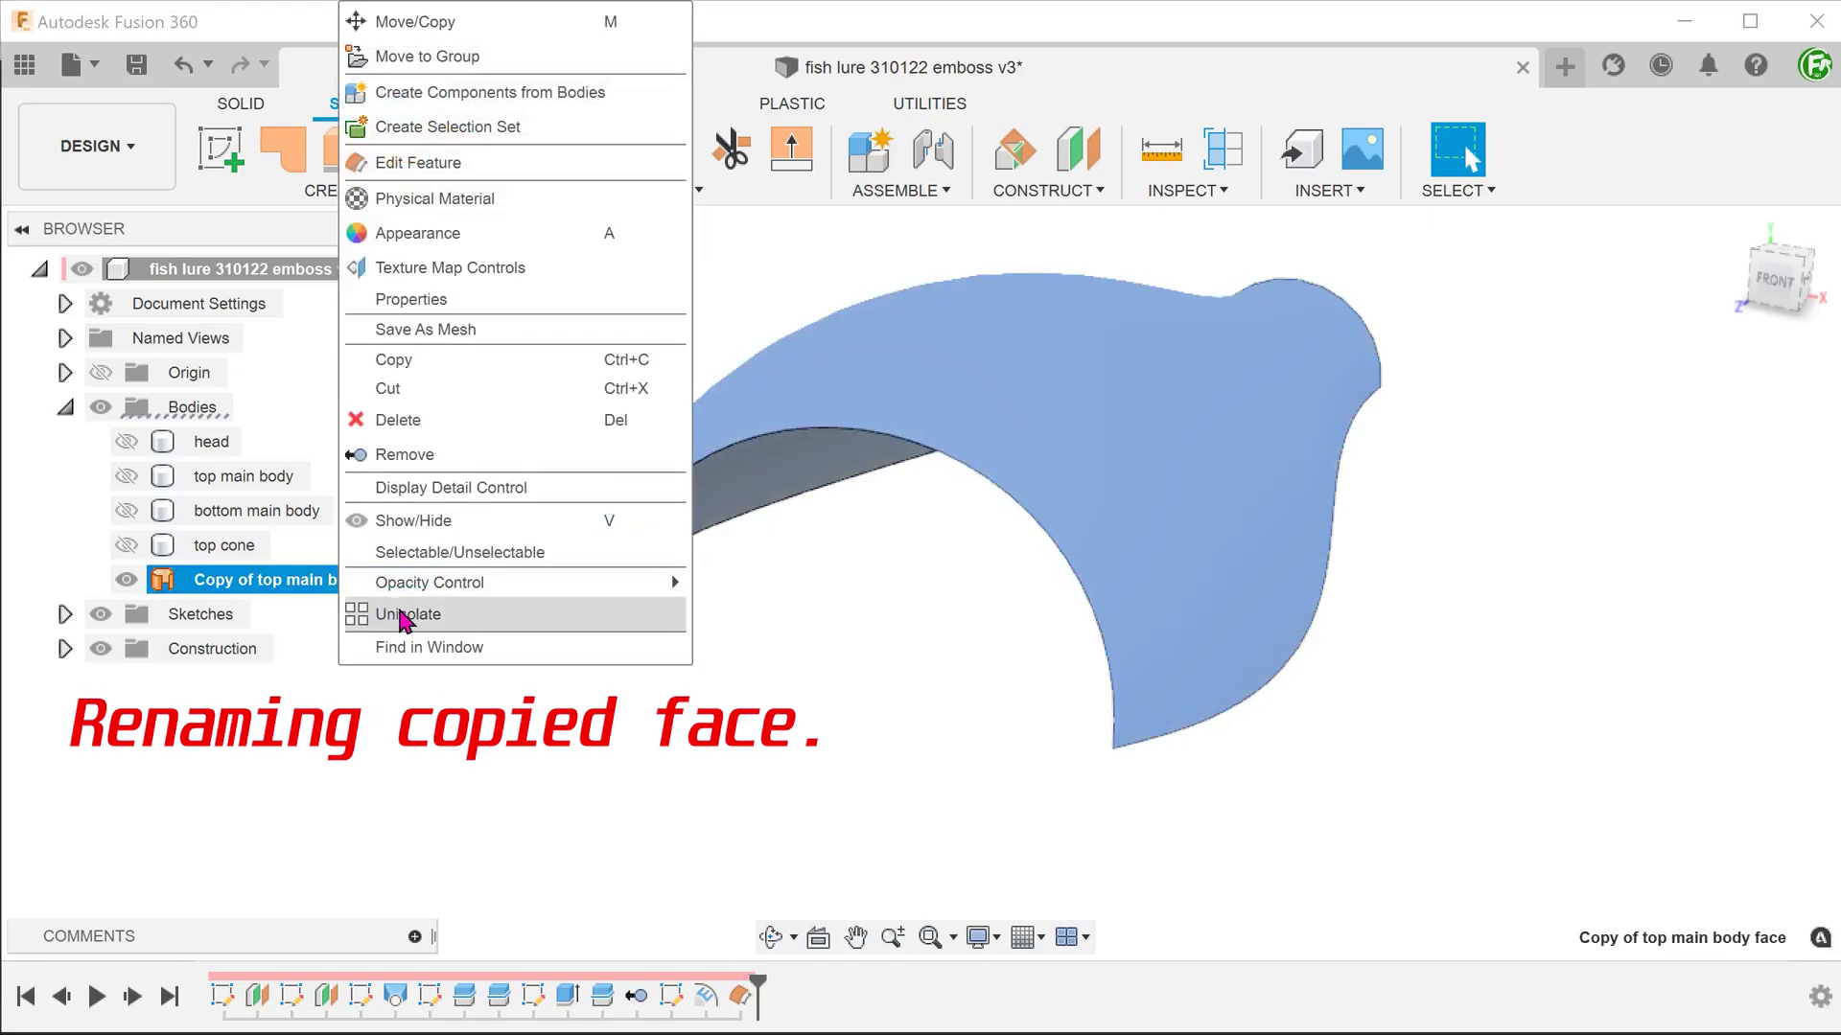
click(401, 614)
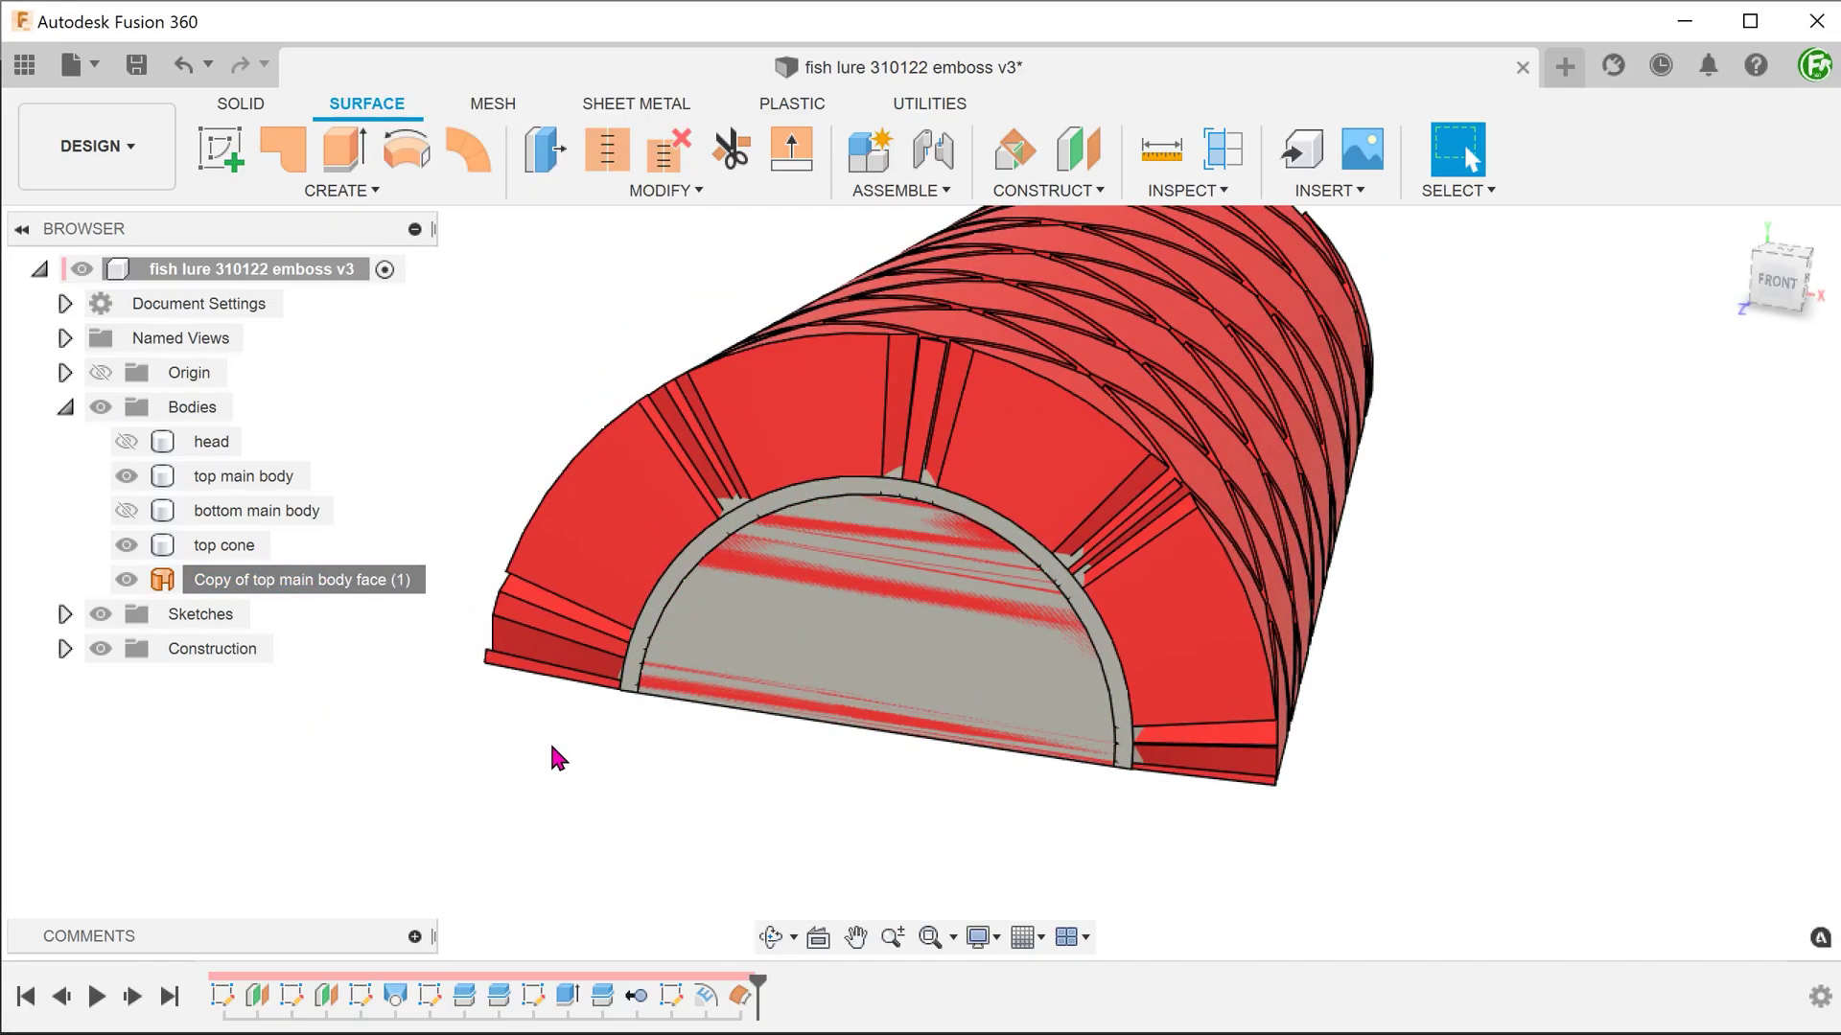
click(1735, 230)
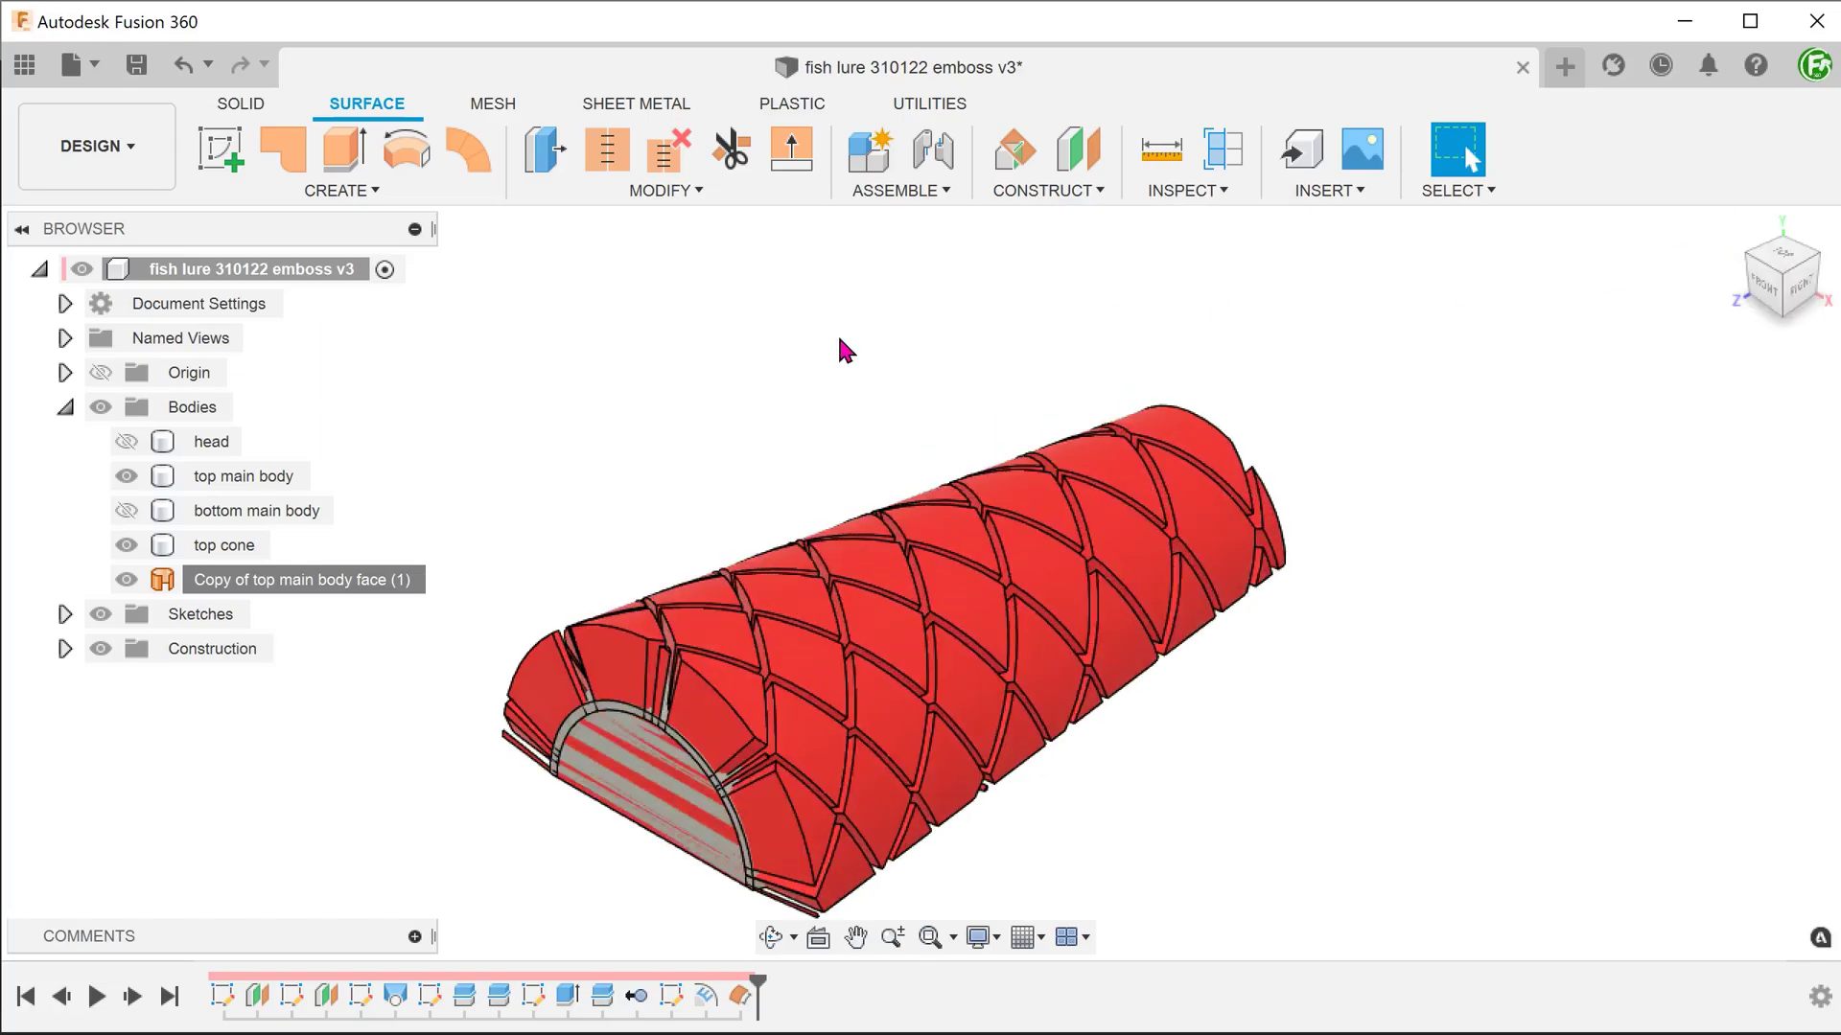
Step: Thicken the copied face outward by 29.735 mm on one side as a cut, trimming the embossed top cone to the lure's shape
click(839, 338)
click(341, 190)
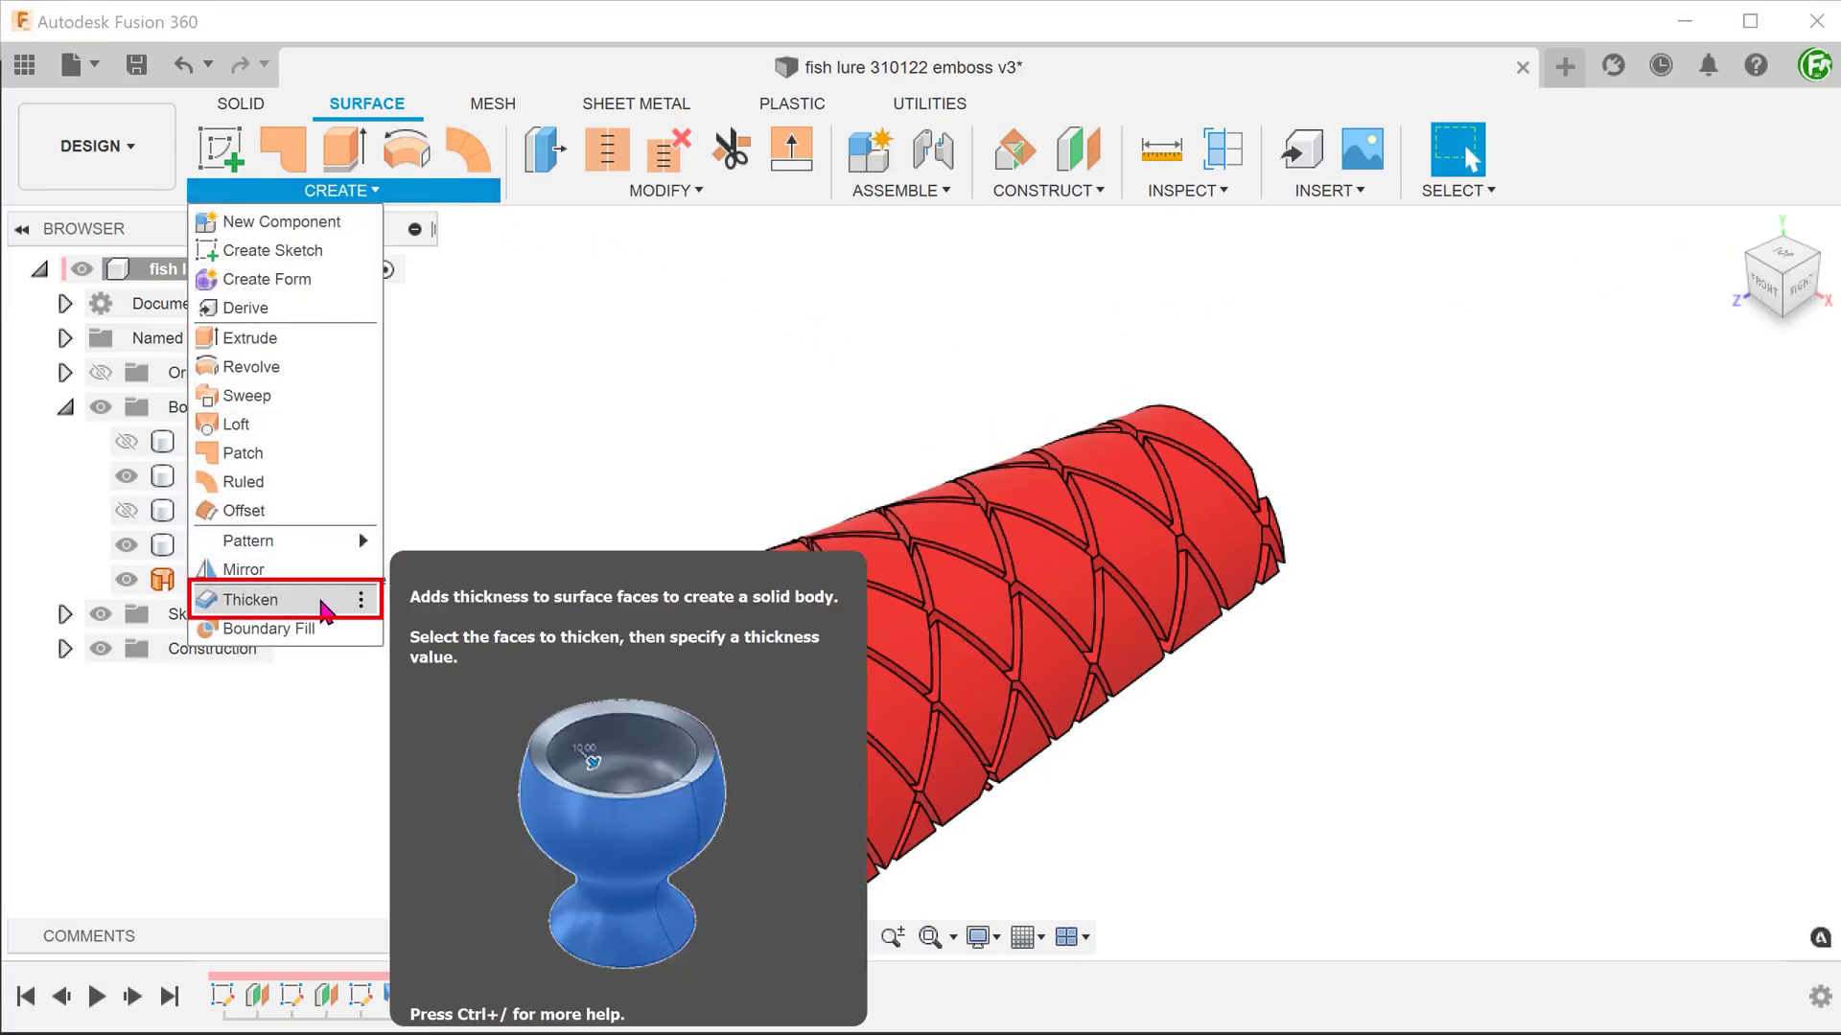
click(326, 604)
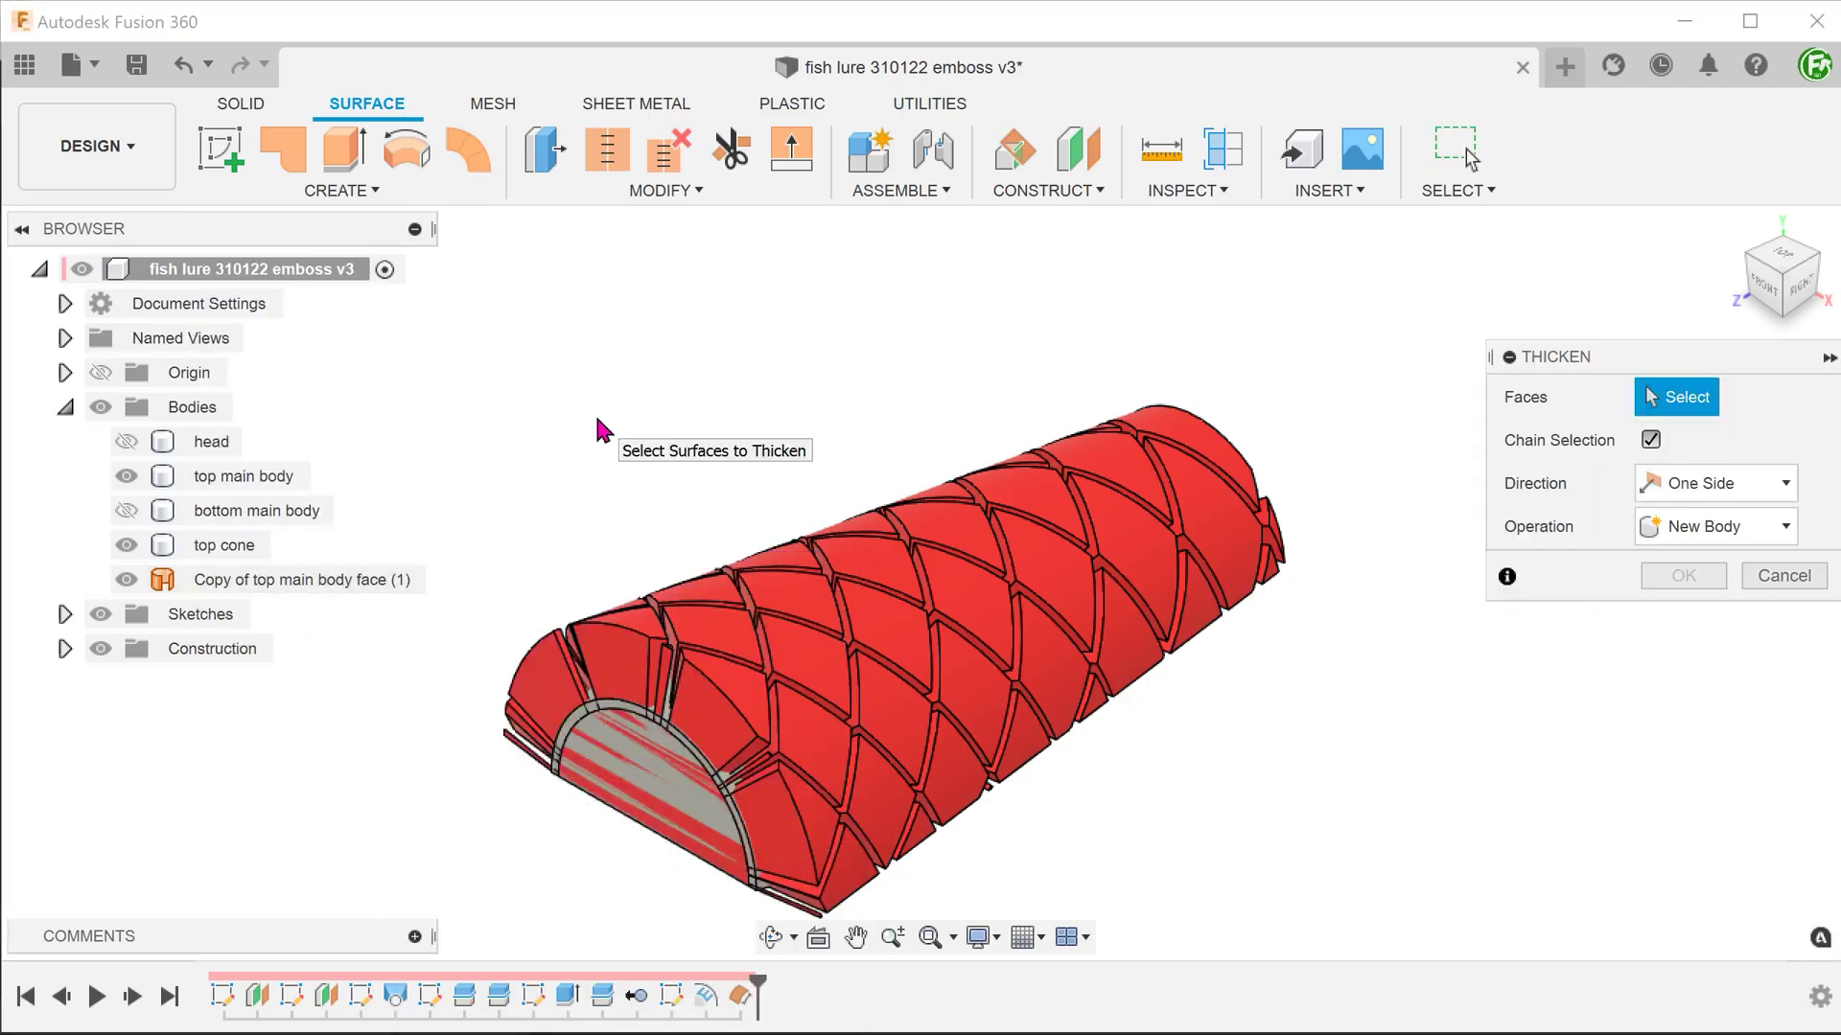
click(361, 583)
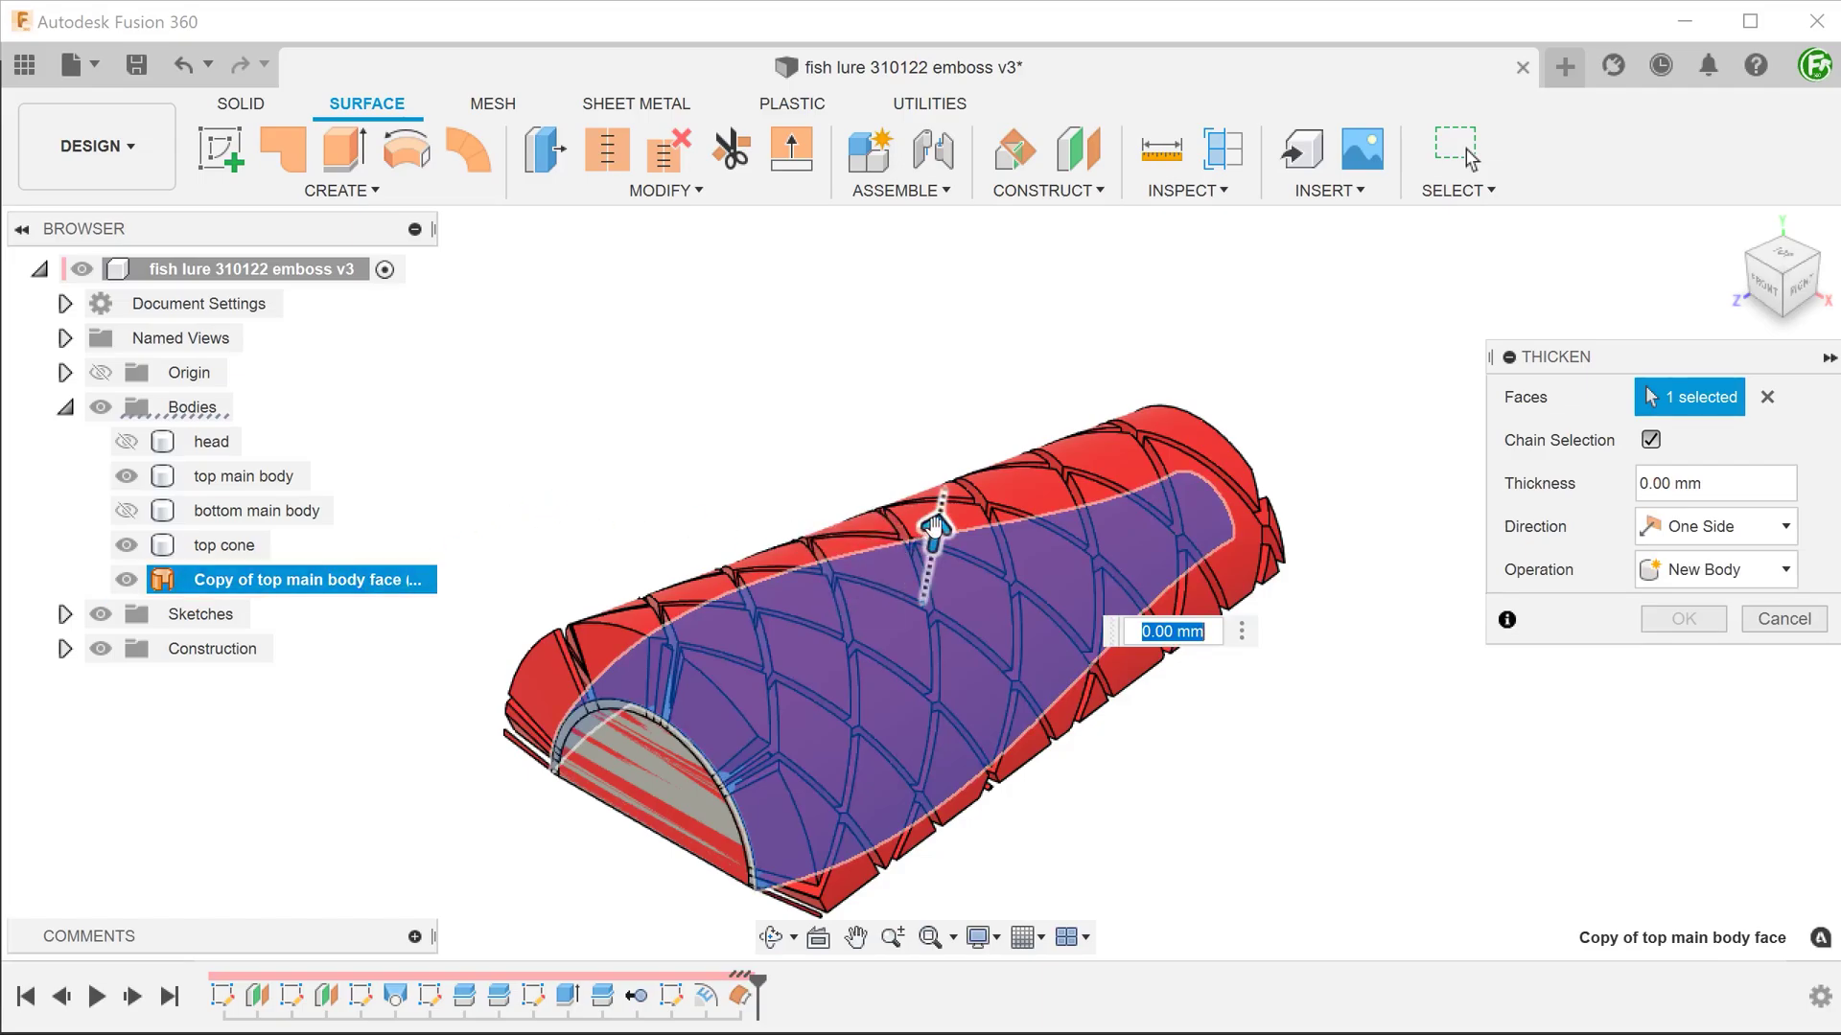
drag(936, 528, 946, 447)
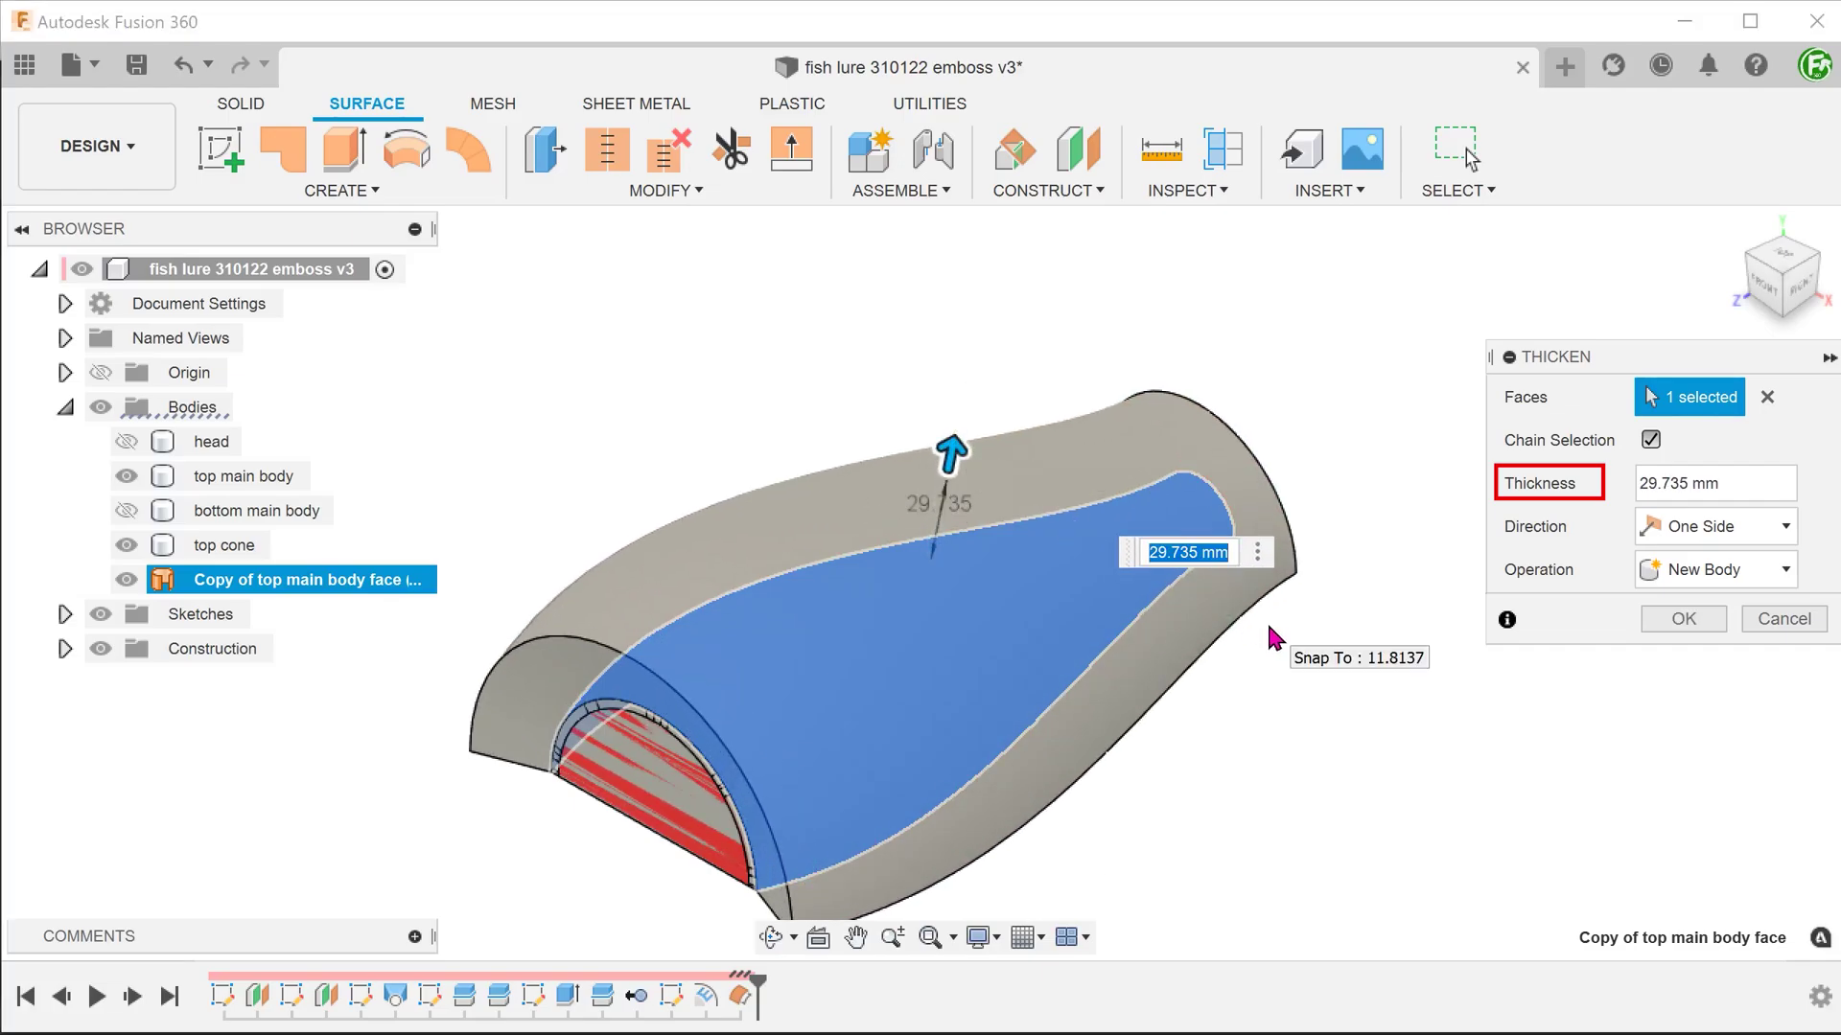
click(1683, 575)
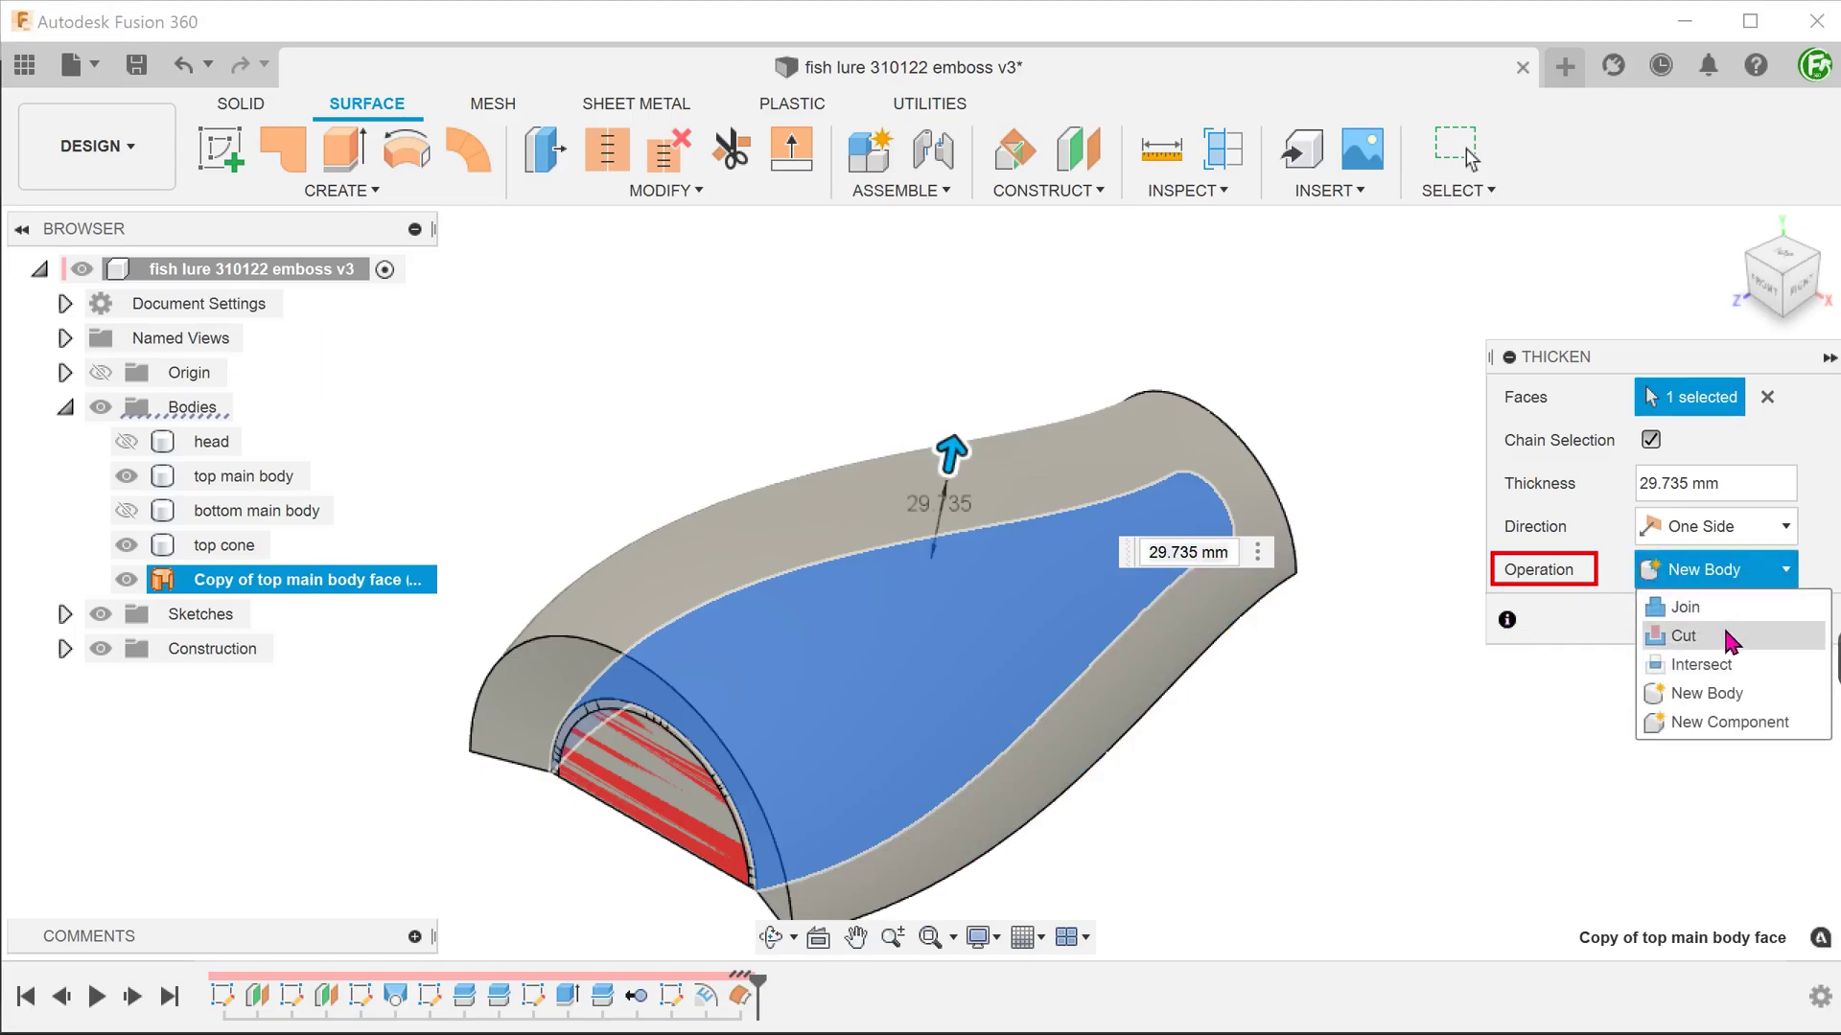
click(1726, 635)
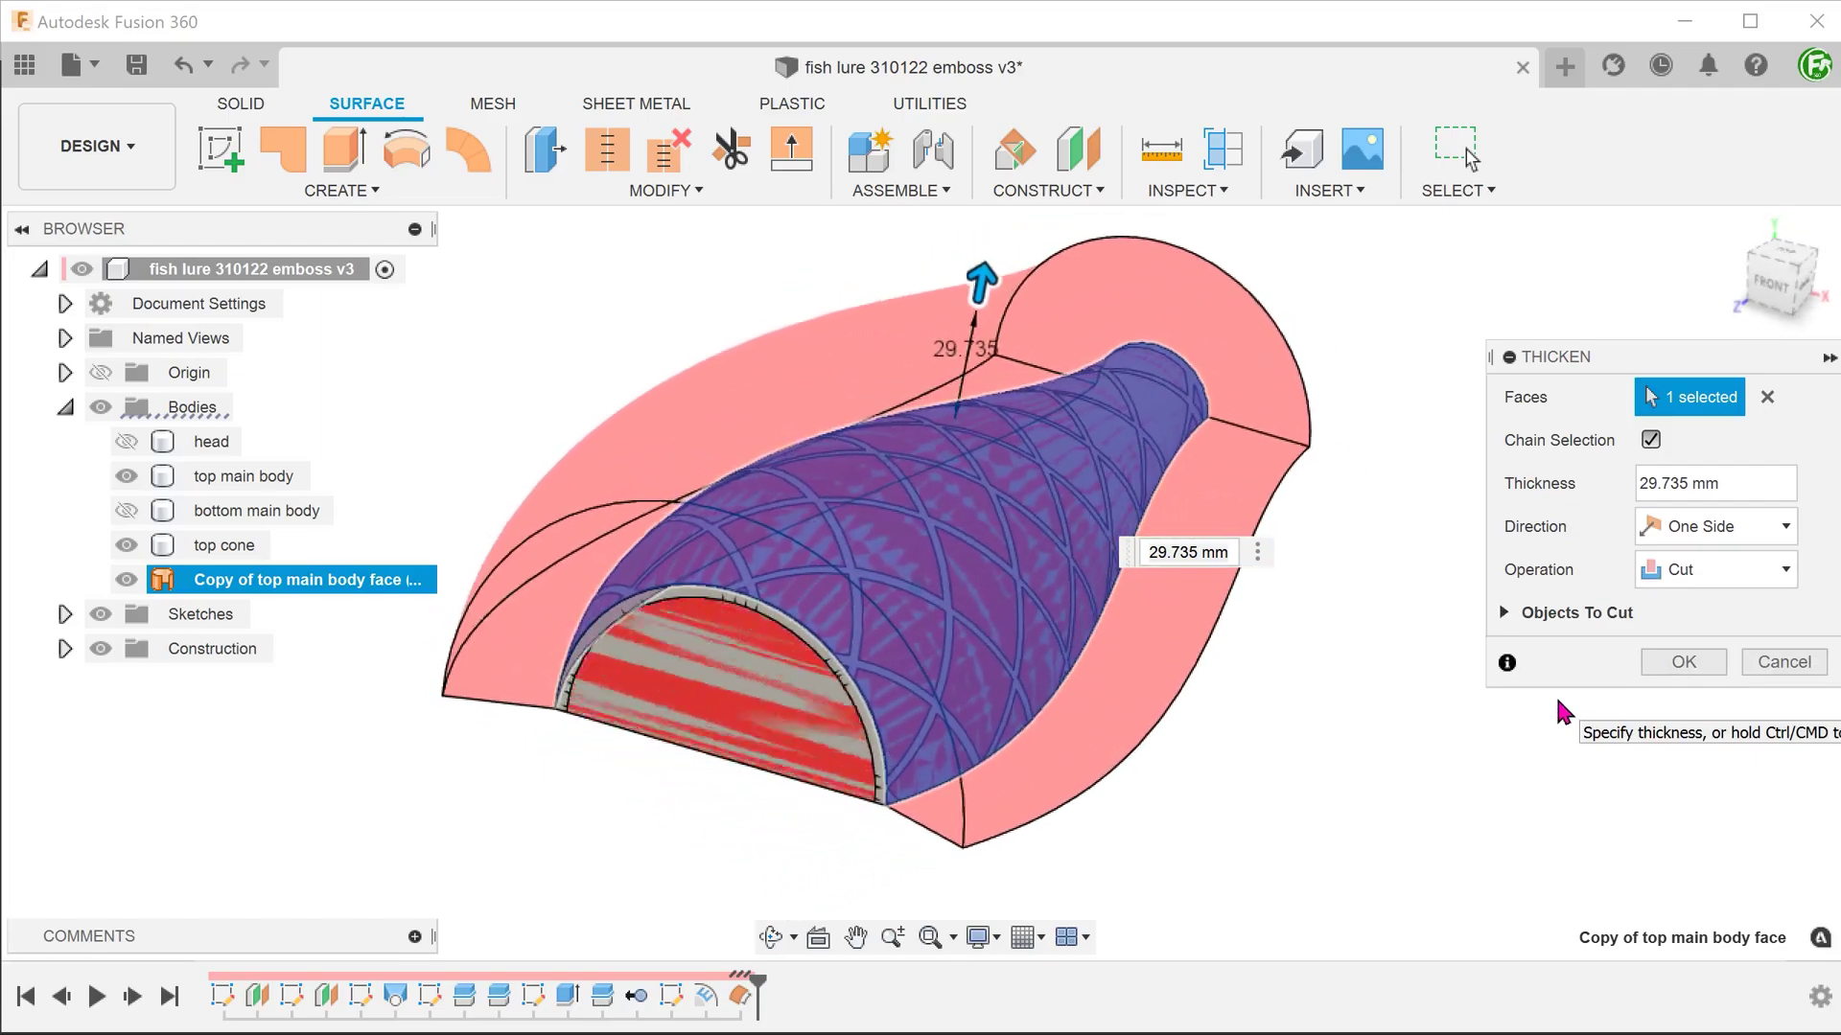
click(1668, 664)
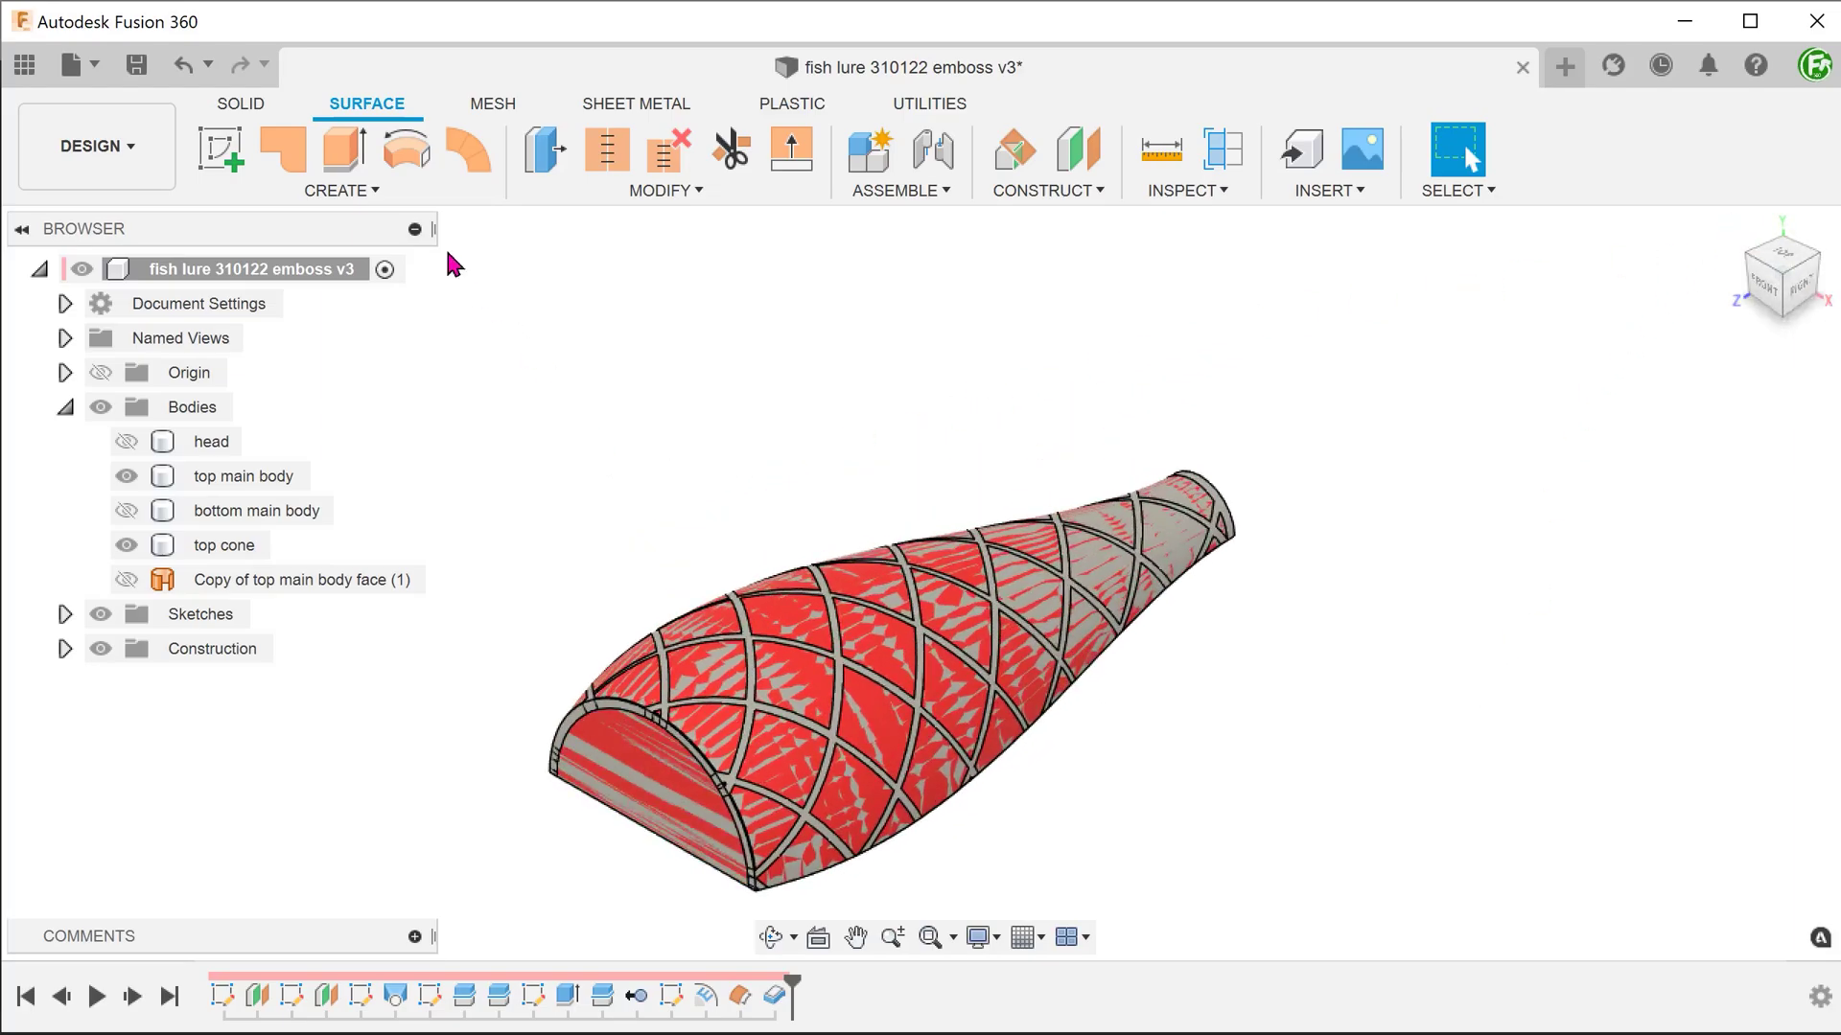
Step: Offset the top main body's outer curved face between the scales by -1 mm
click(240, 109)
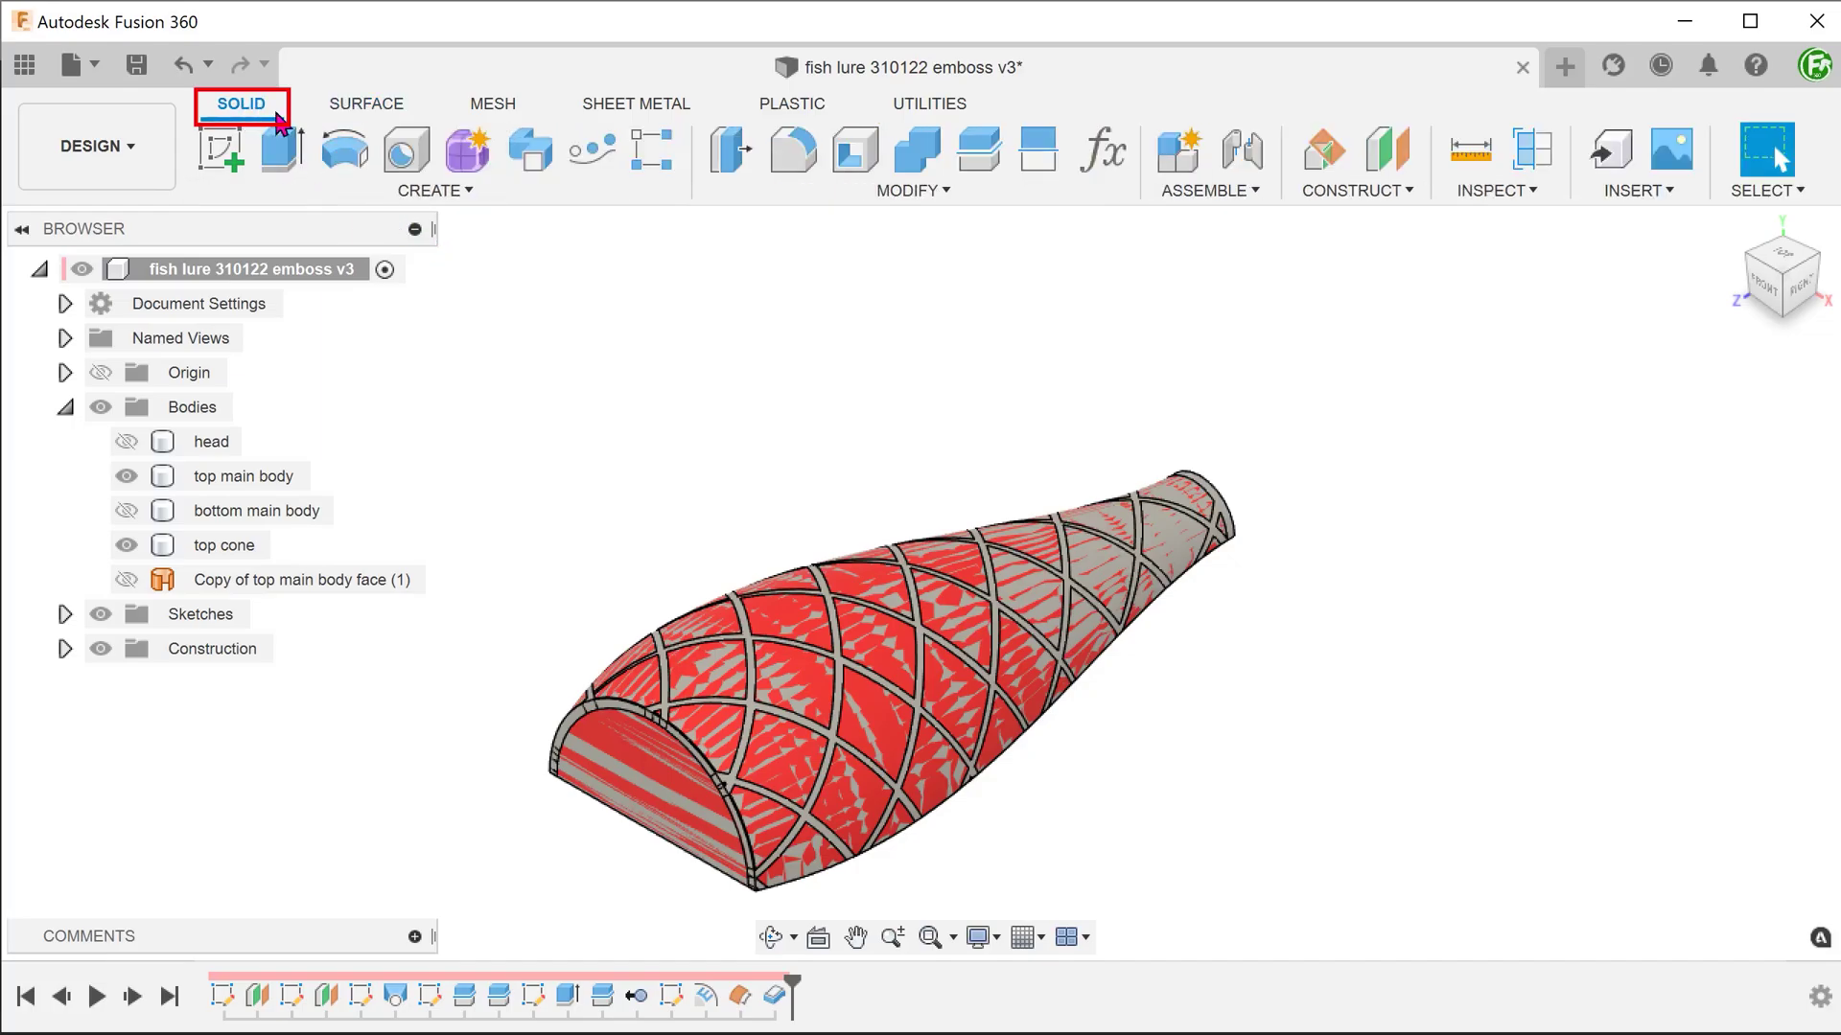
click(803, 191)
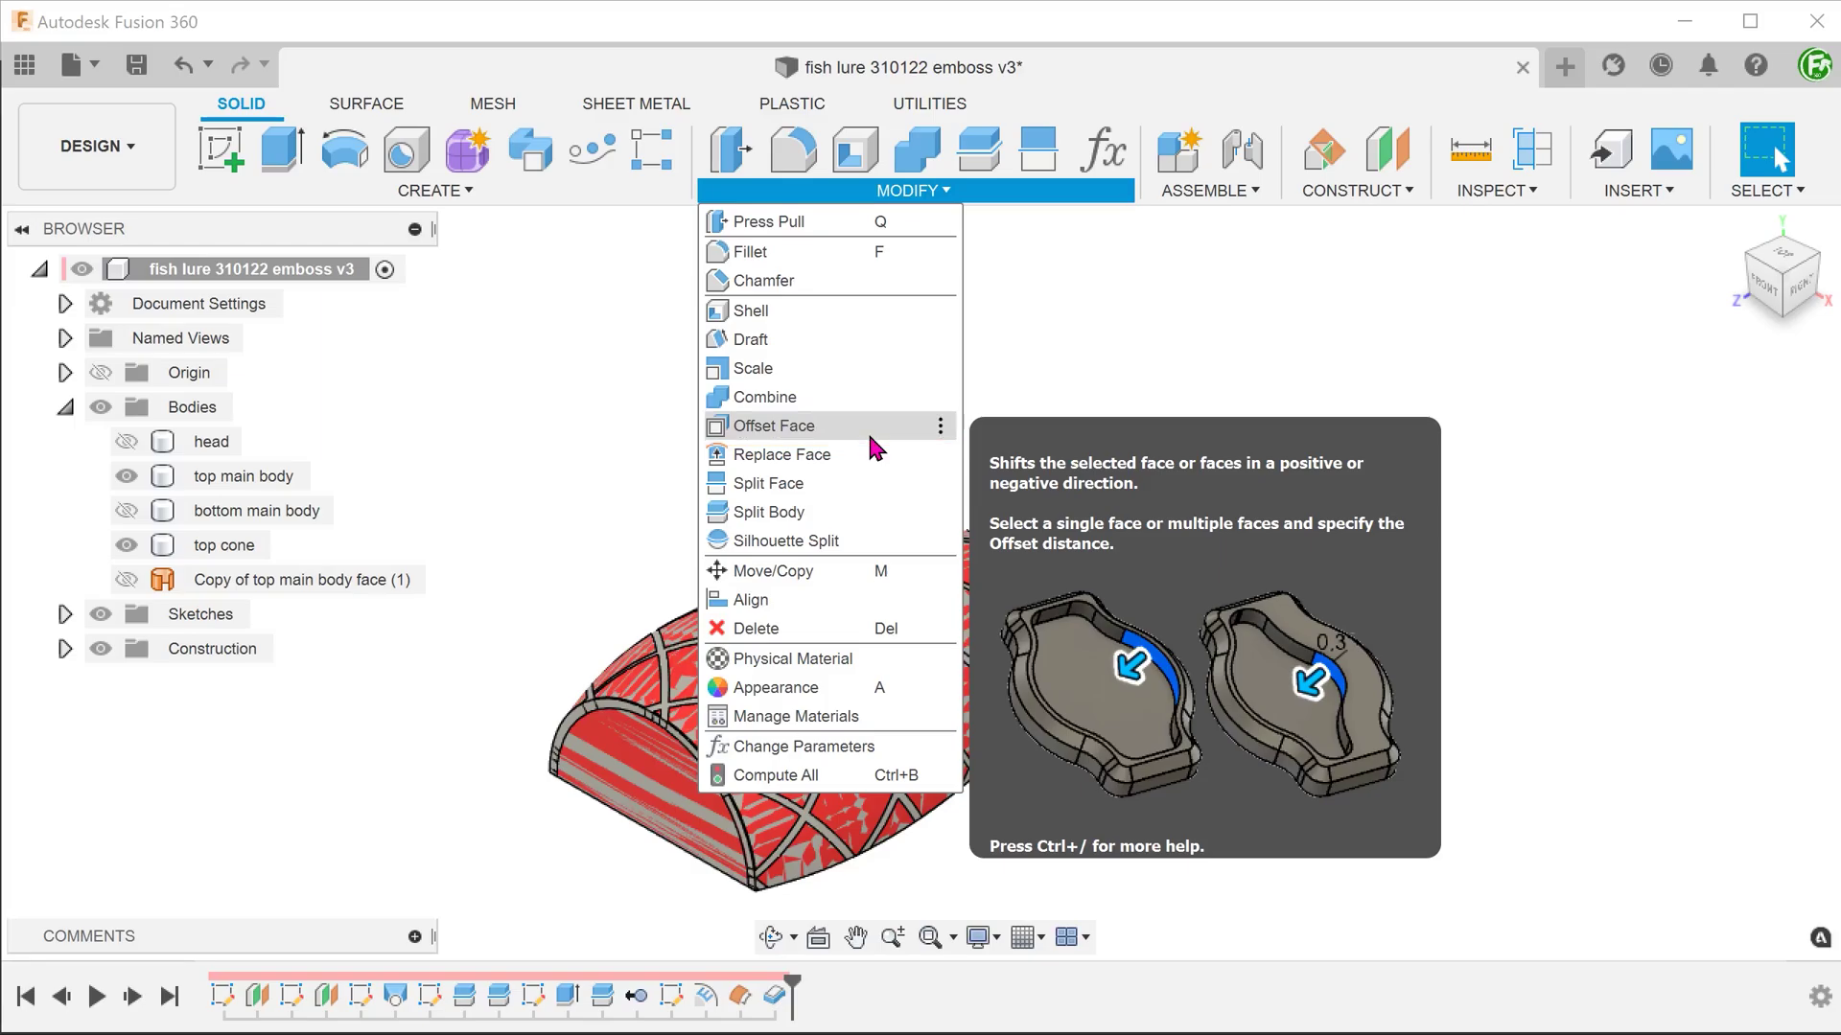
click(868, 431)
scroll(485, 523, up, 5)
scroll(447, 525, up, 3)
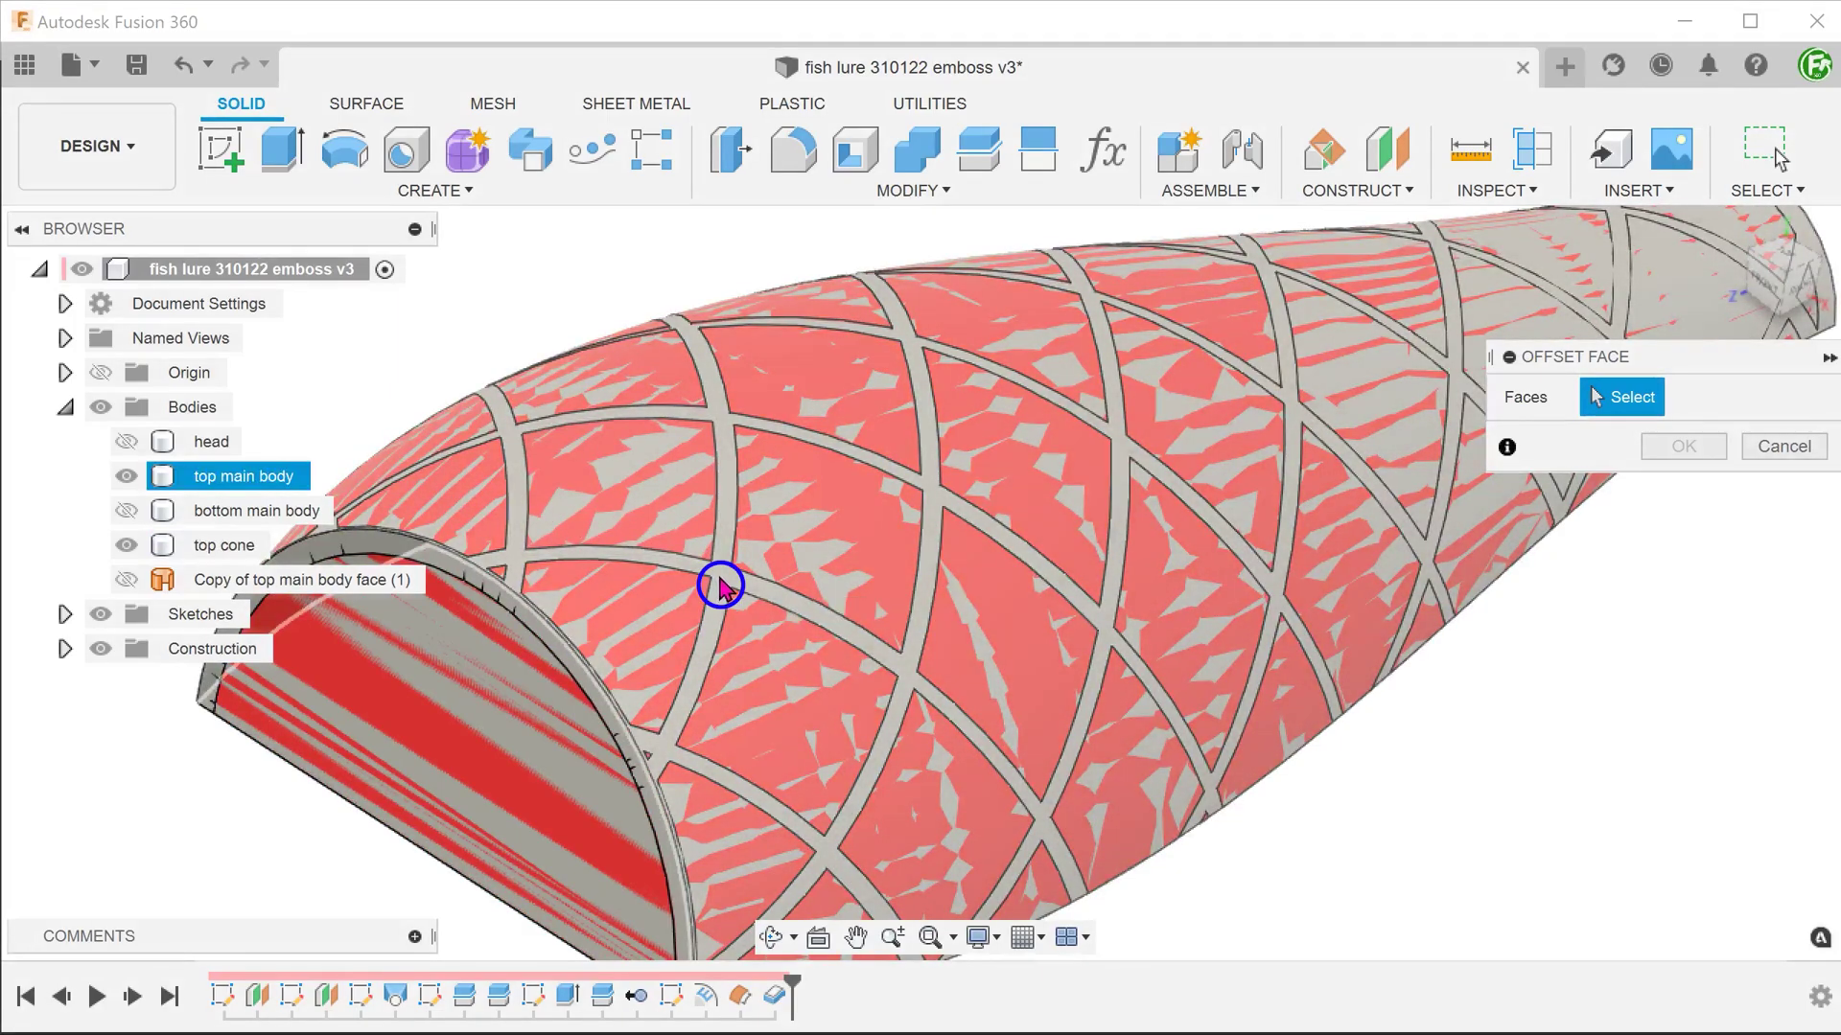
click(720, 587)
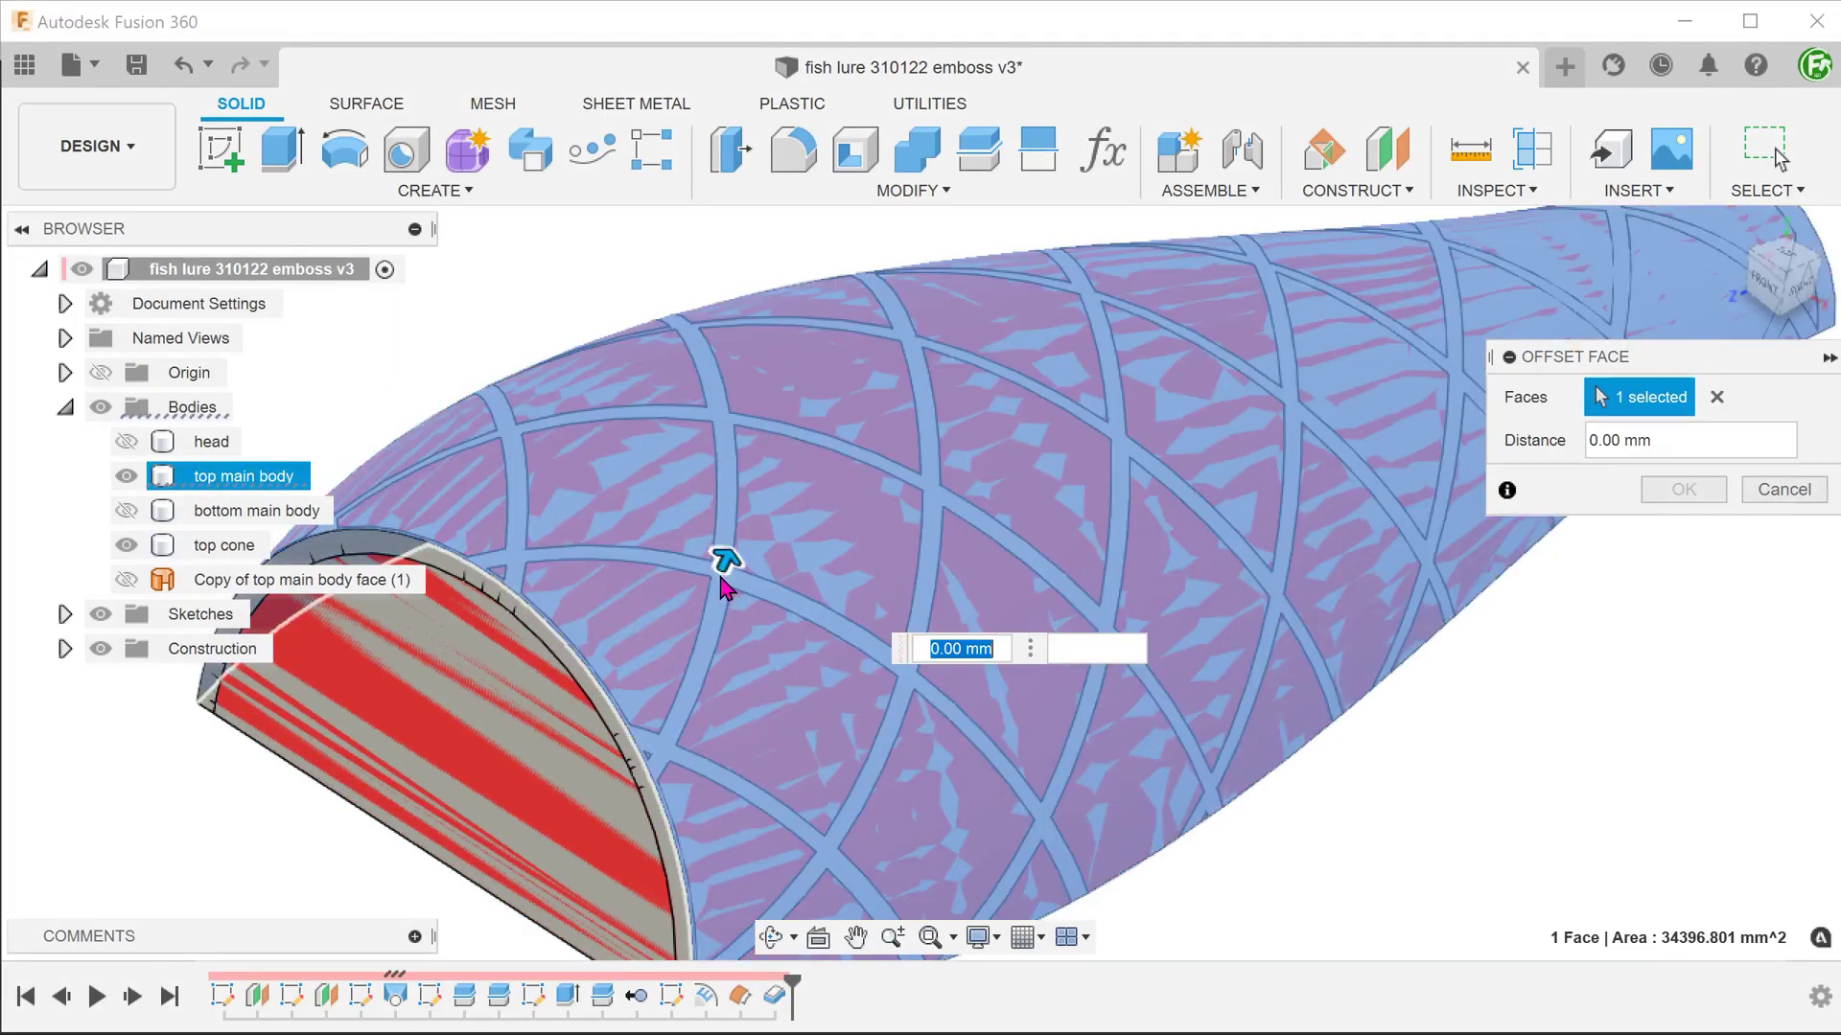
text(-1)
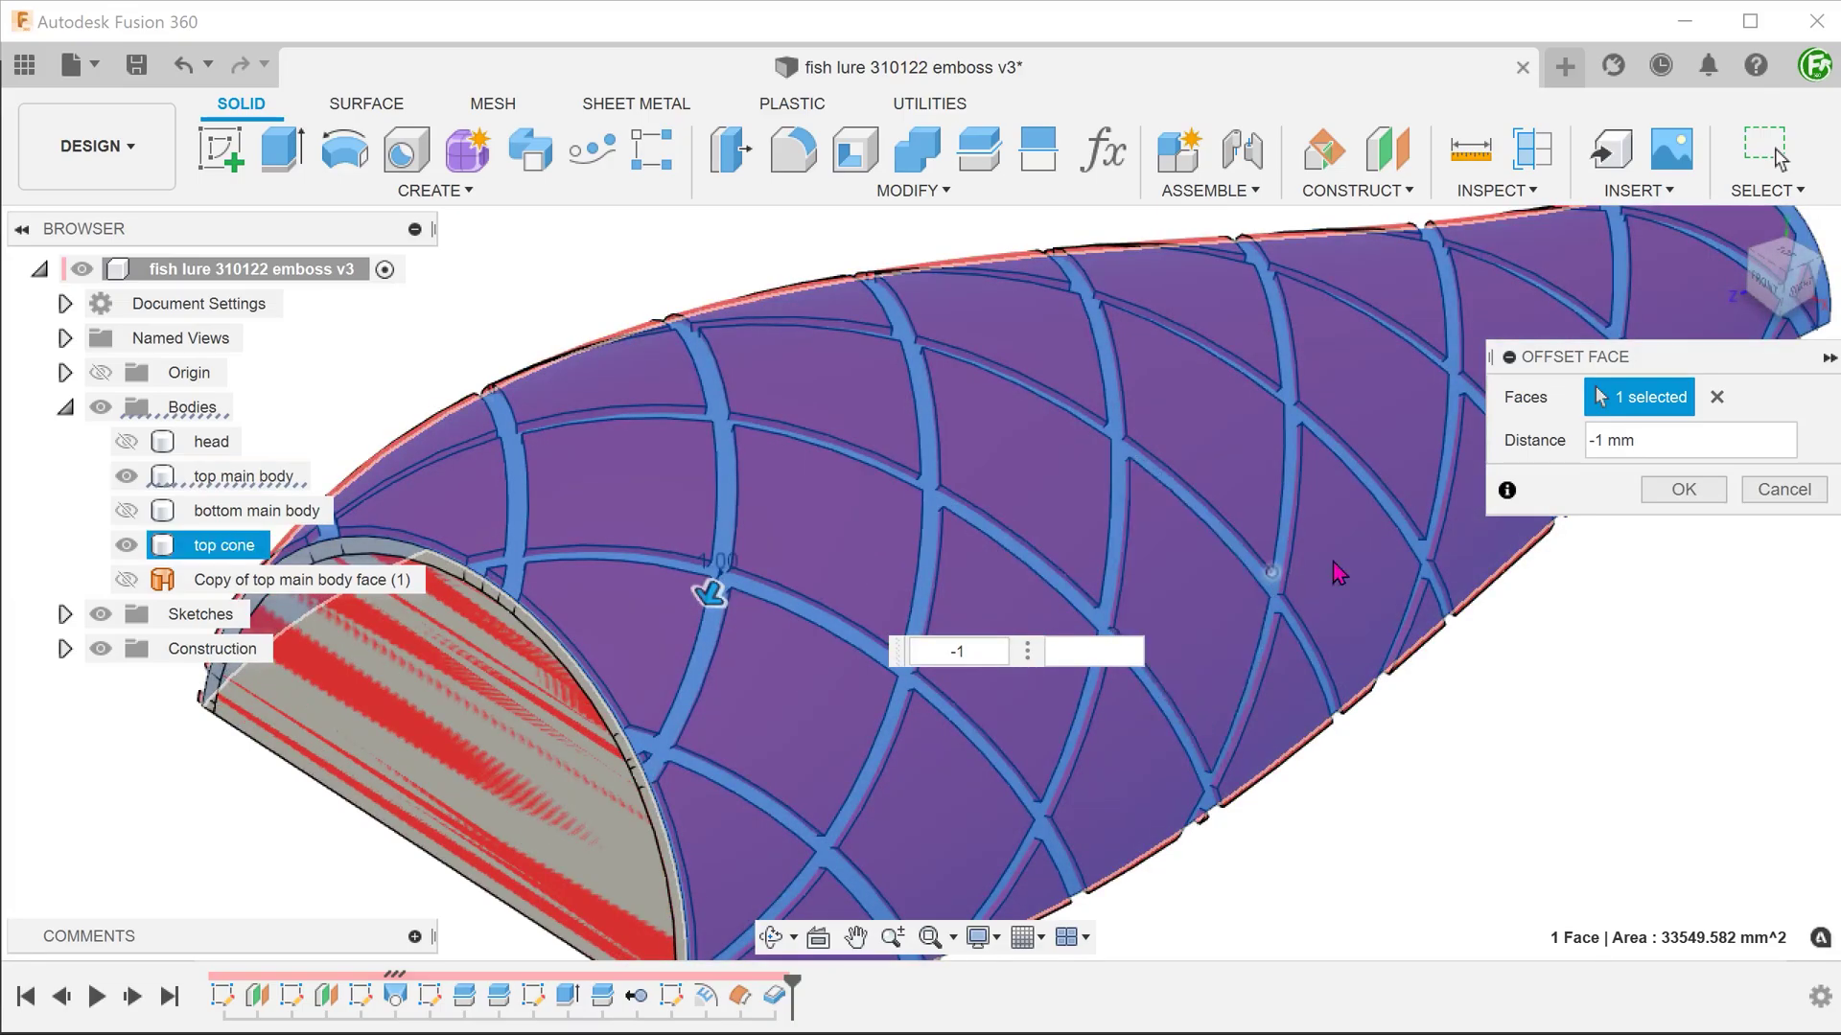
click(1684, 489)
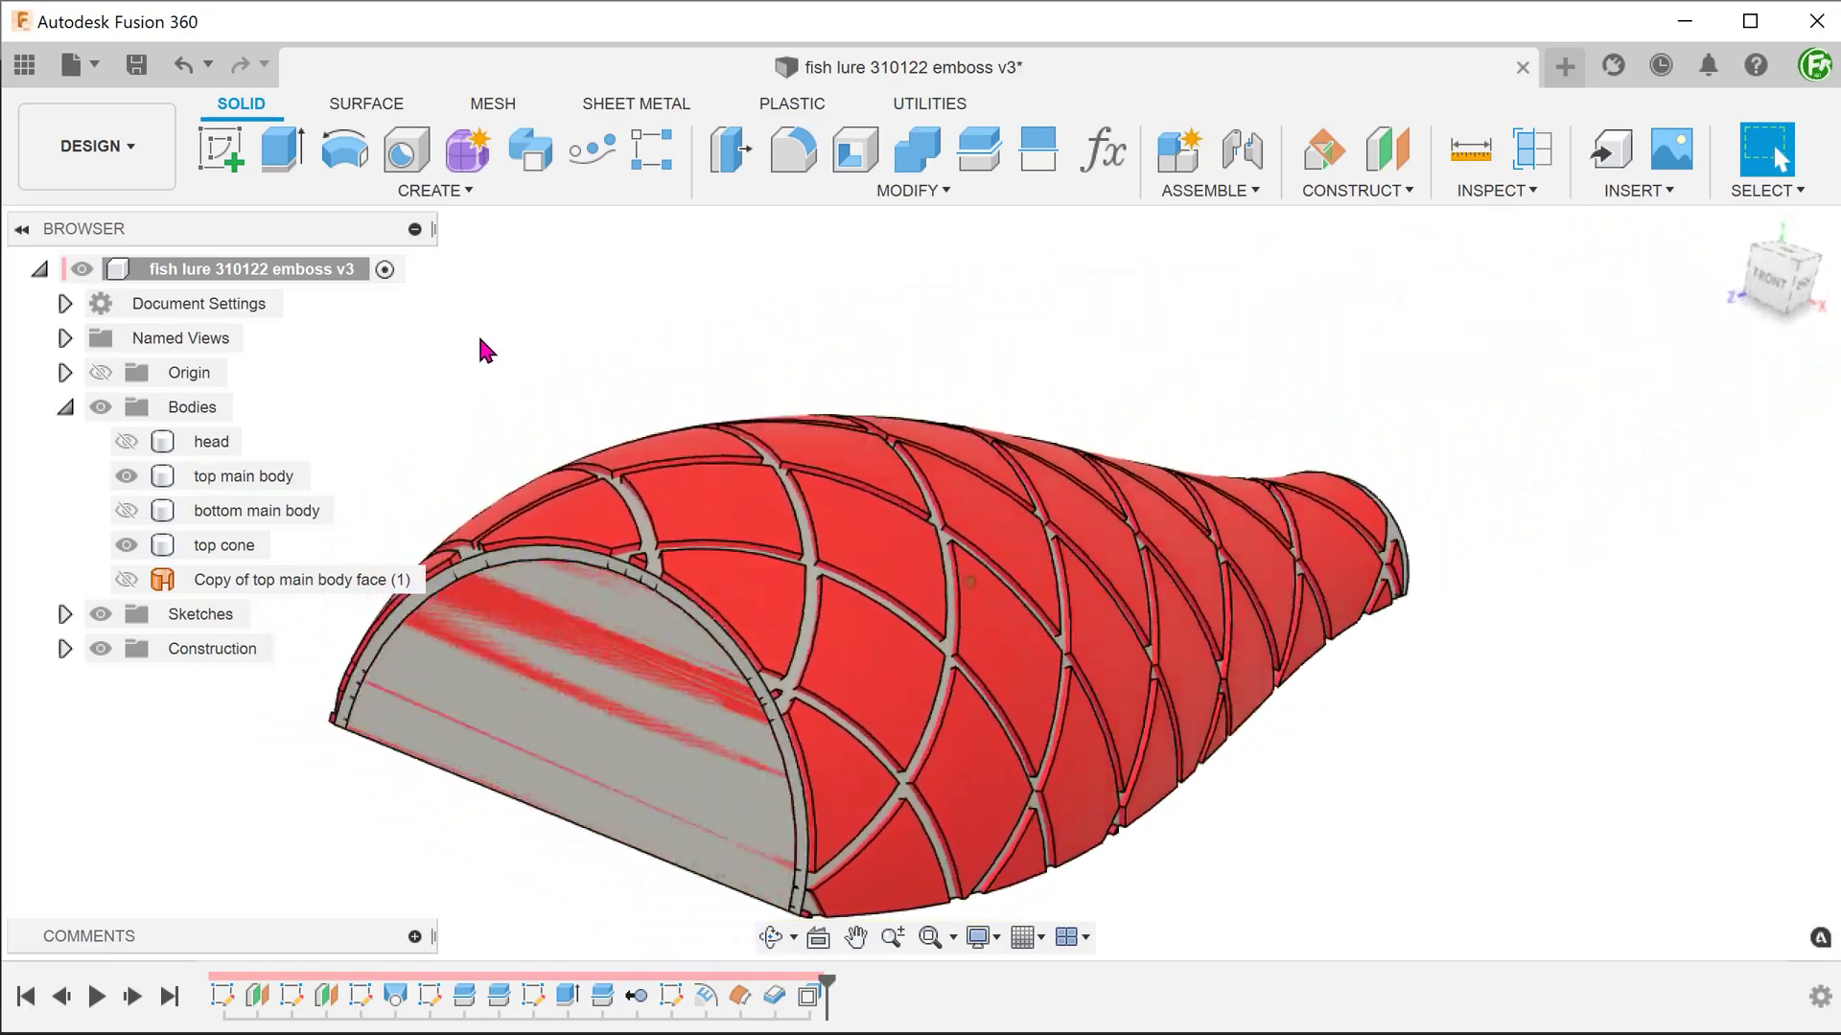
Step: Show the head and the bottom main body together with the scaled top body
click(1704, 235)
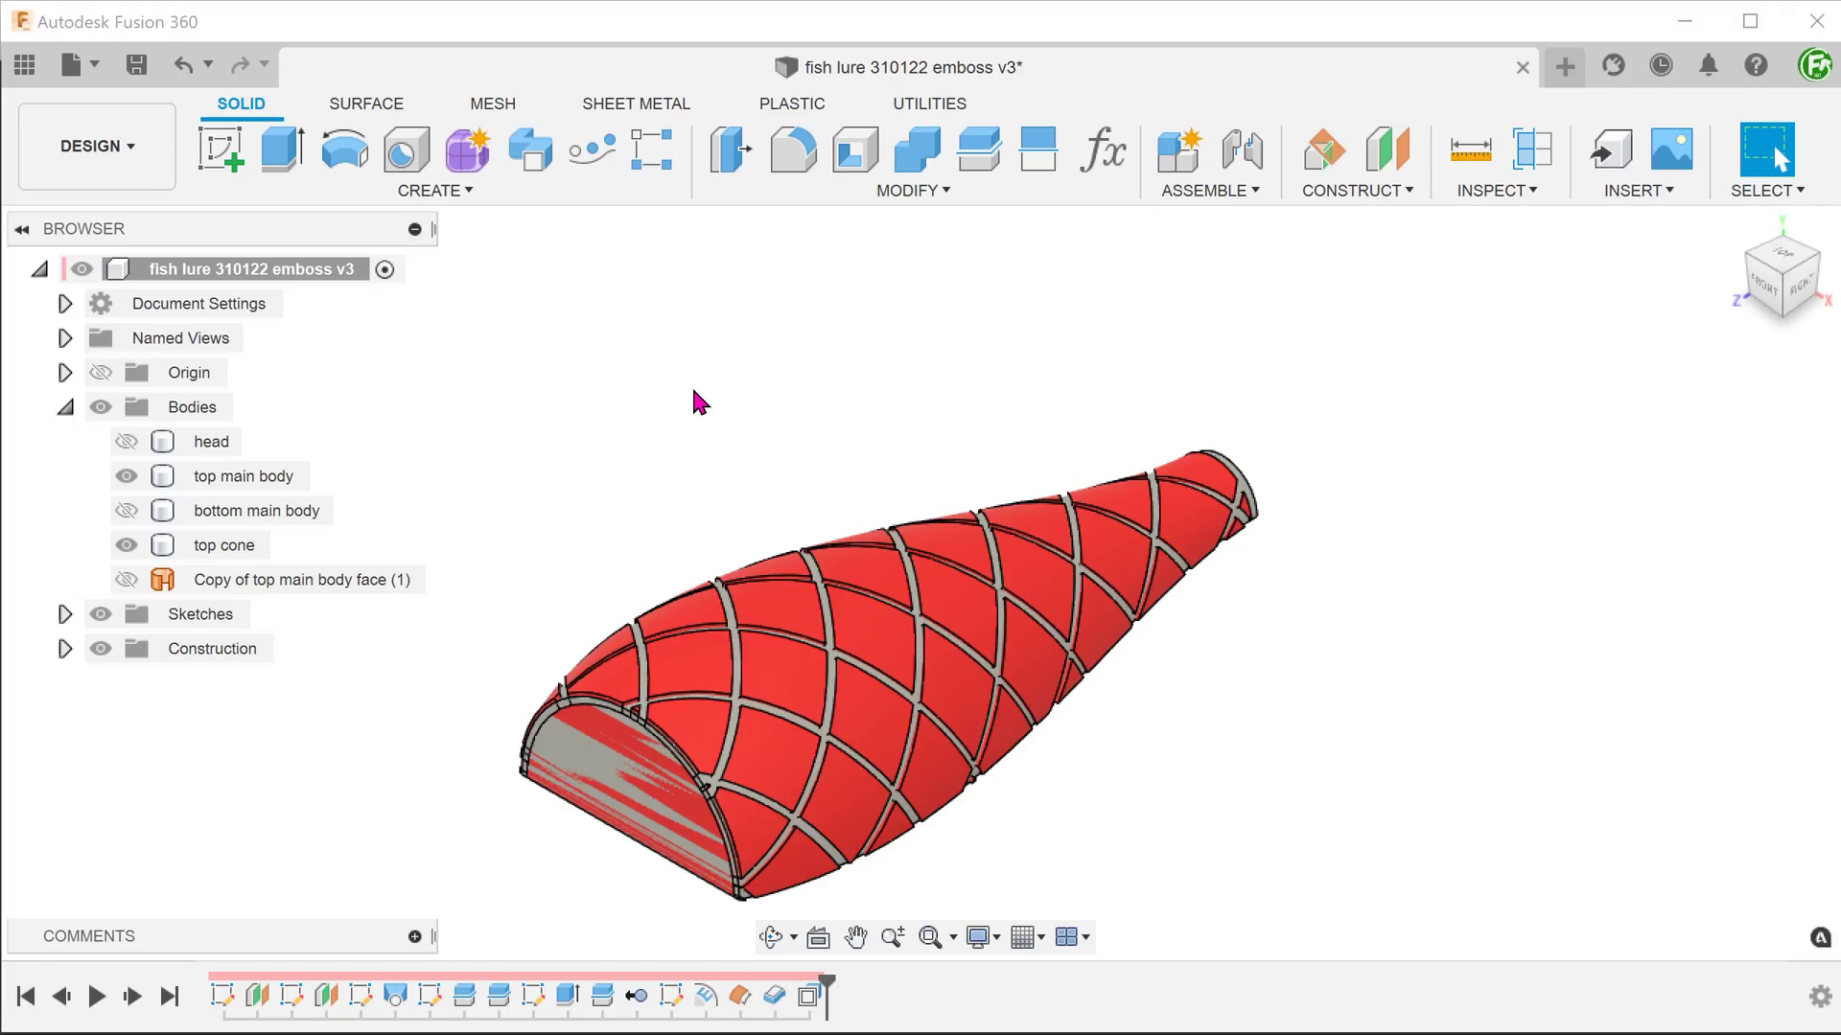
click(127, 441)
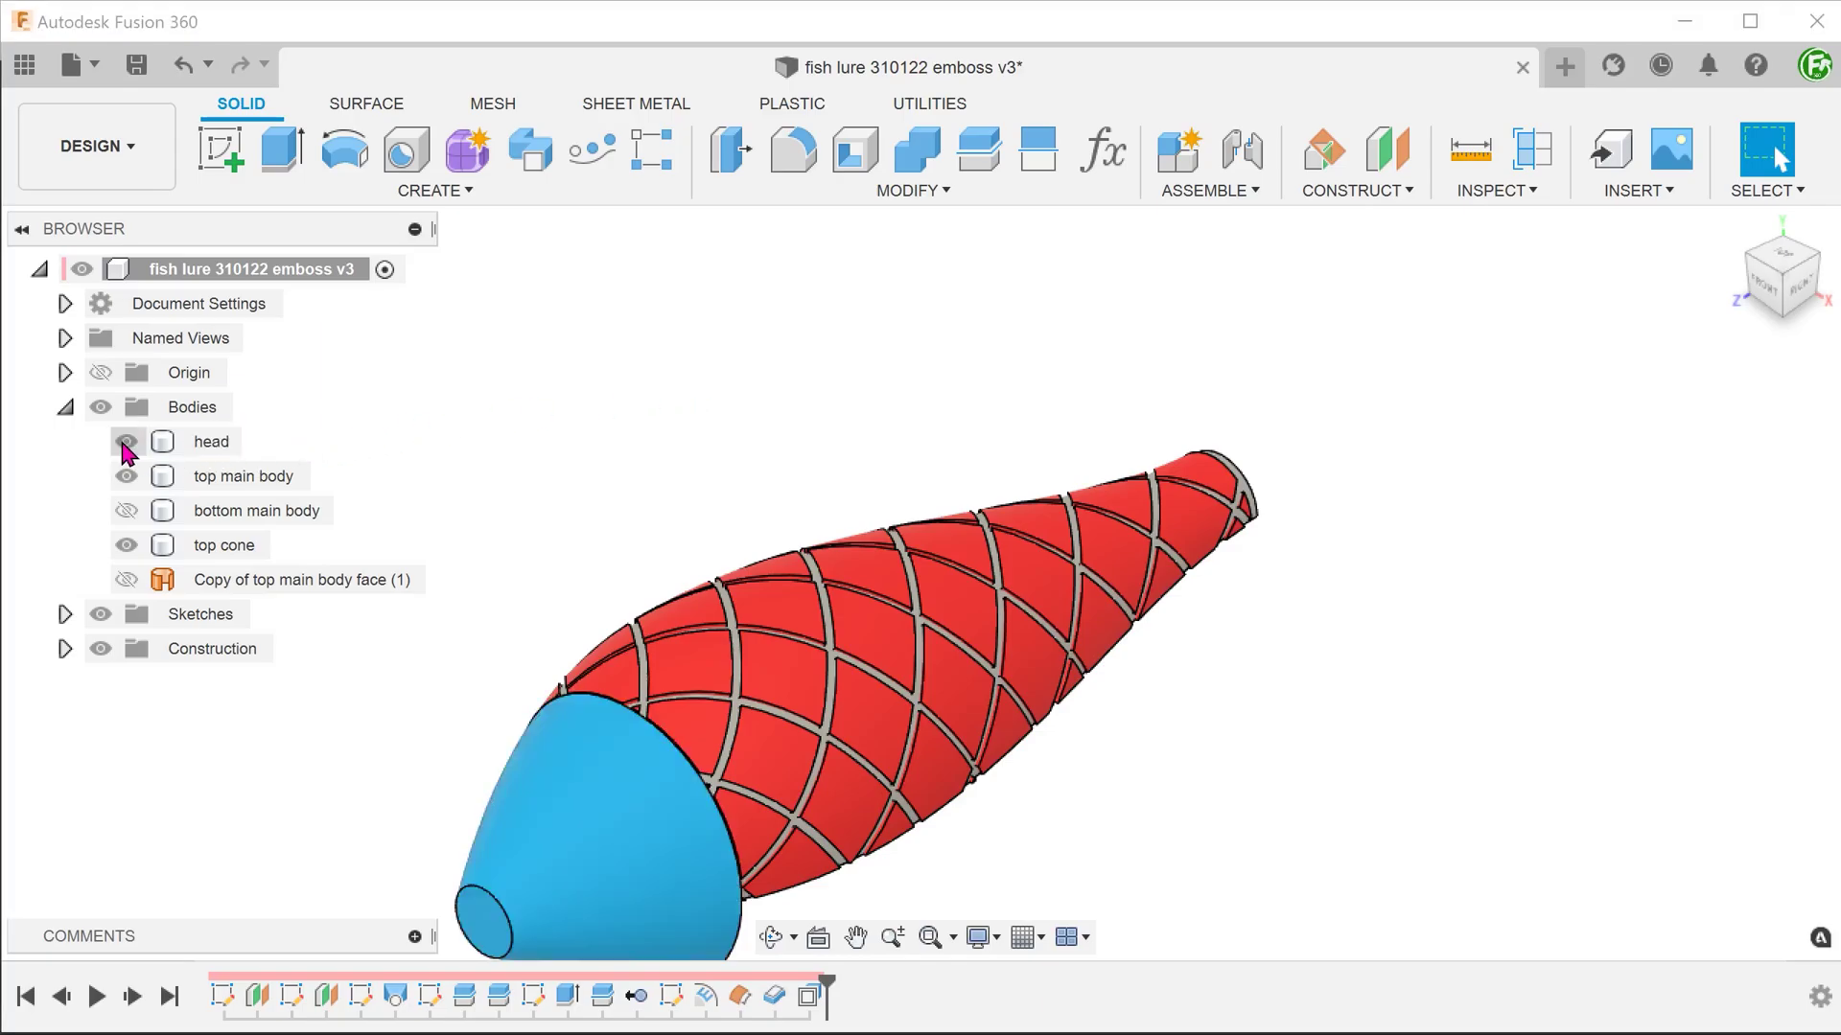
click(127, 510)
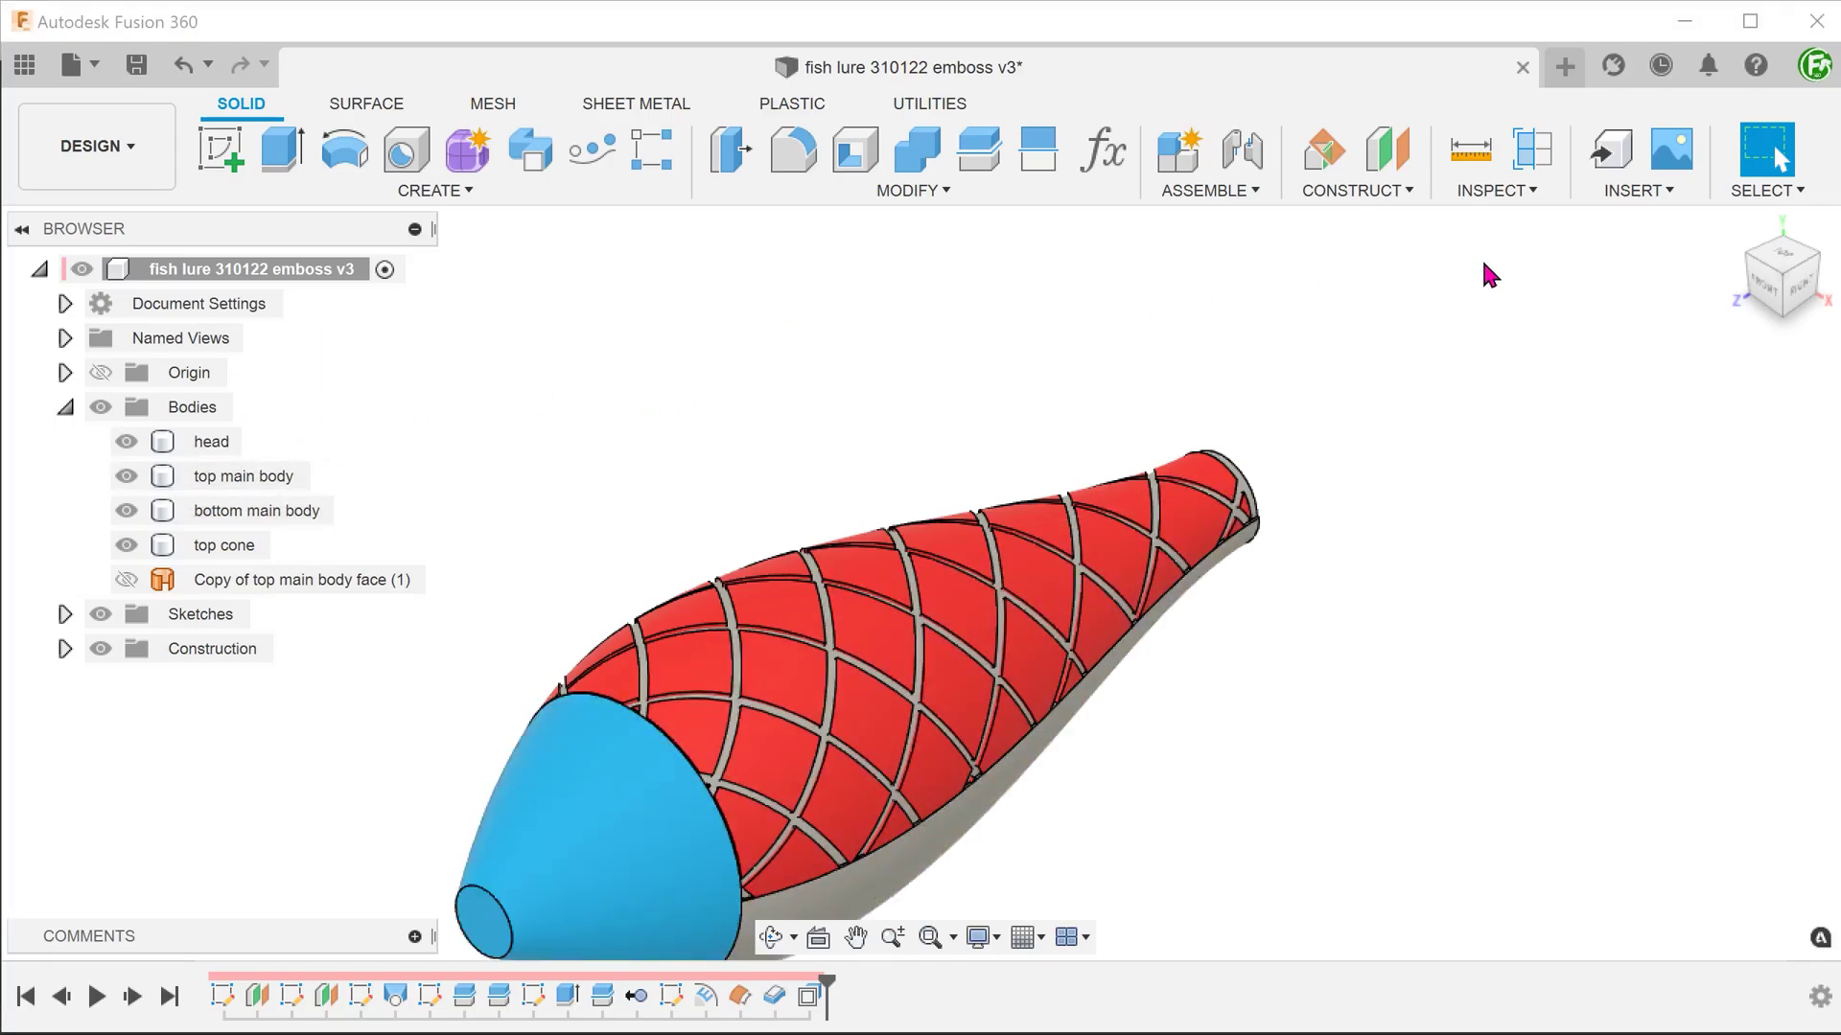
scroll(1458, 275, down, 2)
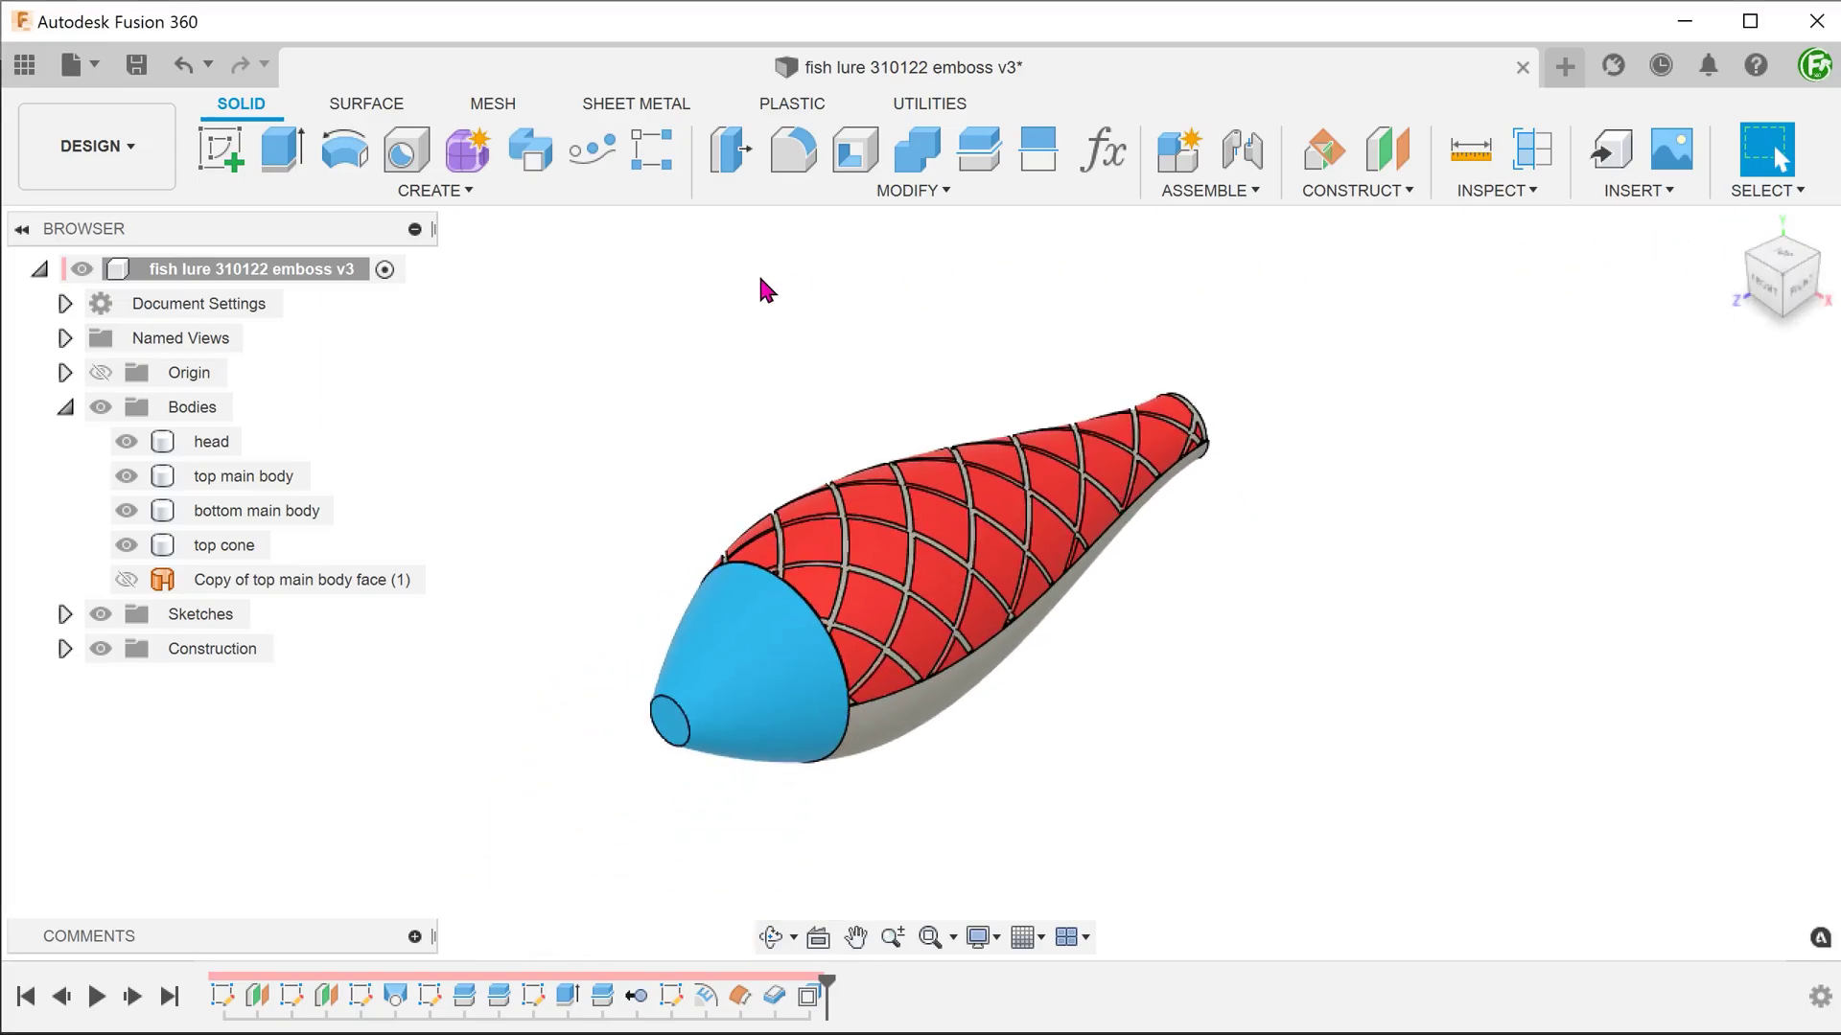
Step: Combine the head as target with the top main body, bottom main body and top cone using the Join operation
click(803, 190)
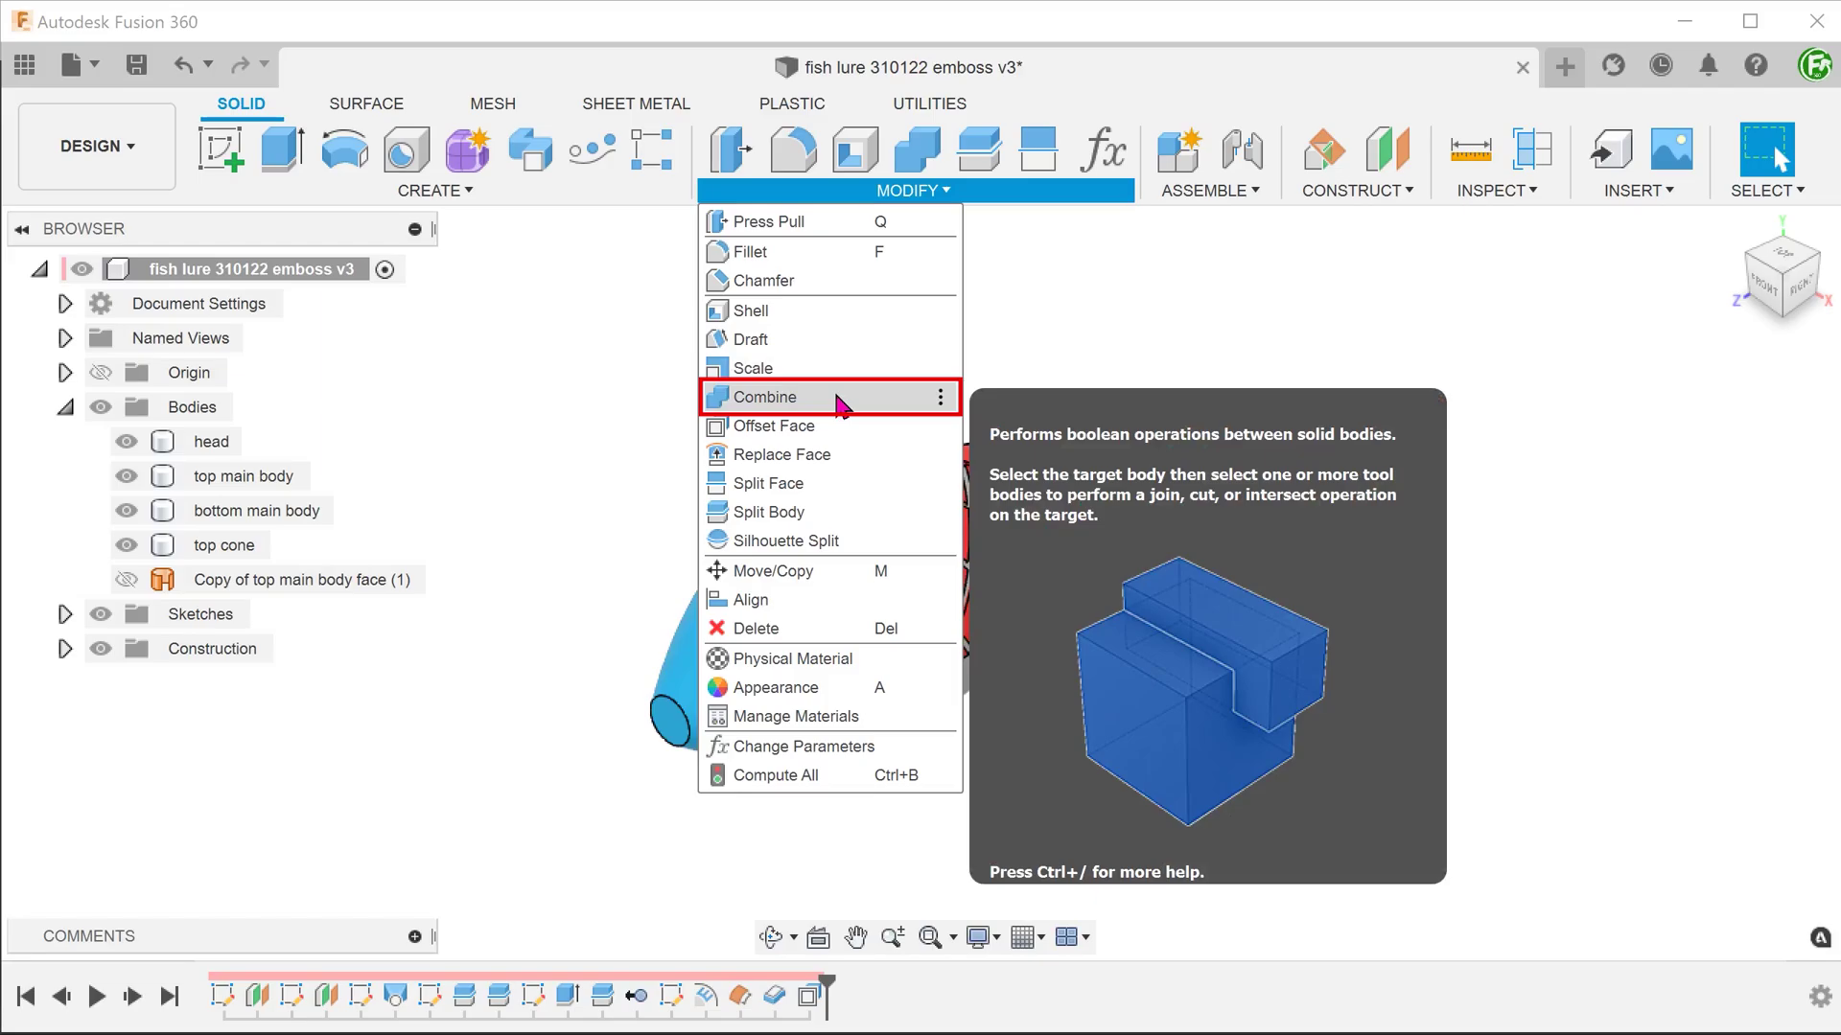
click(841, 402)
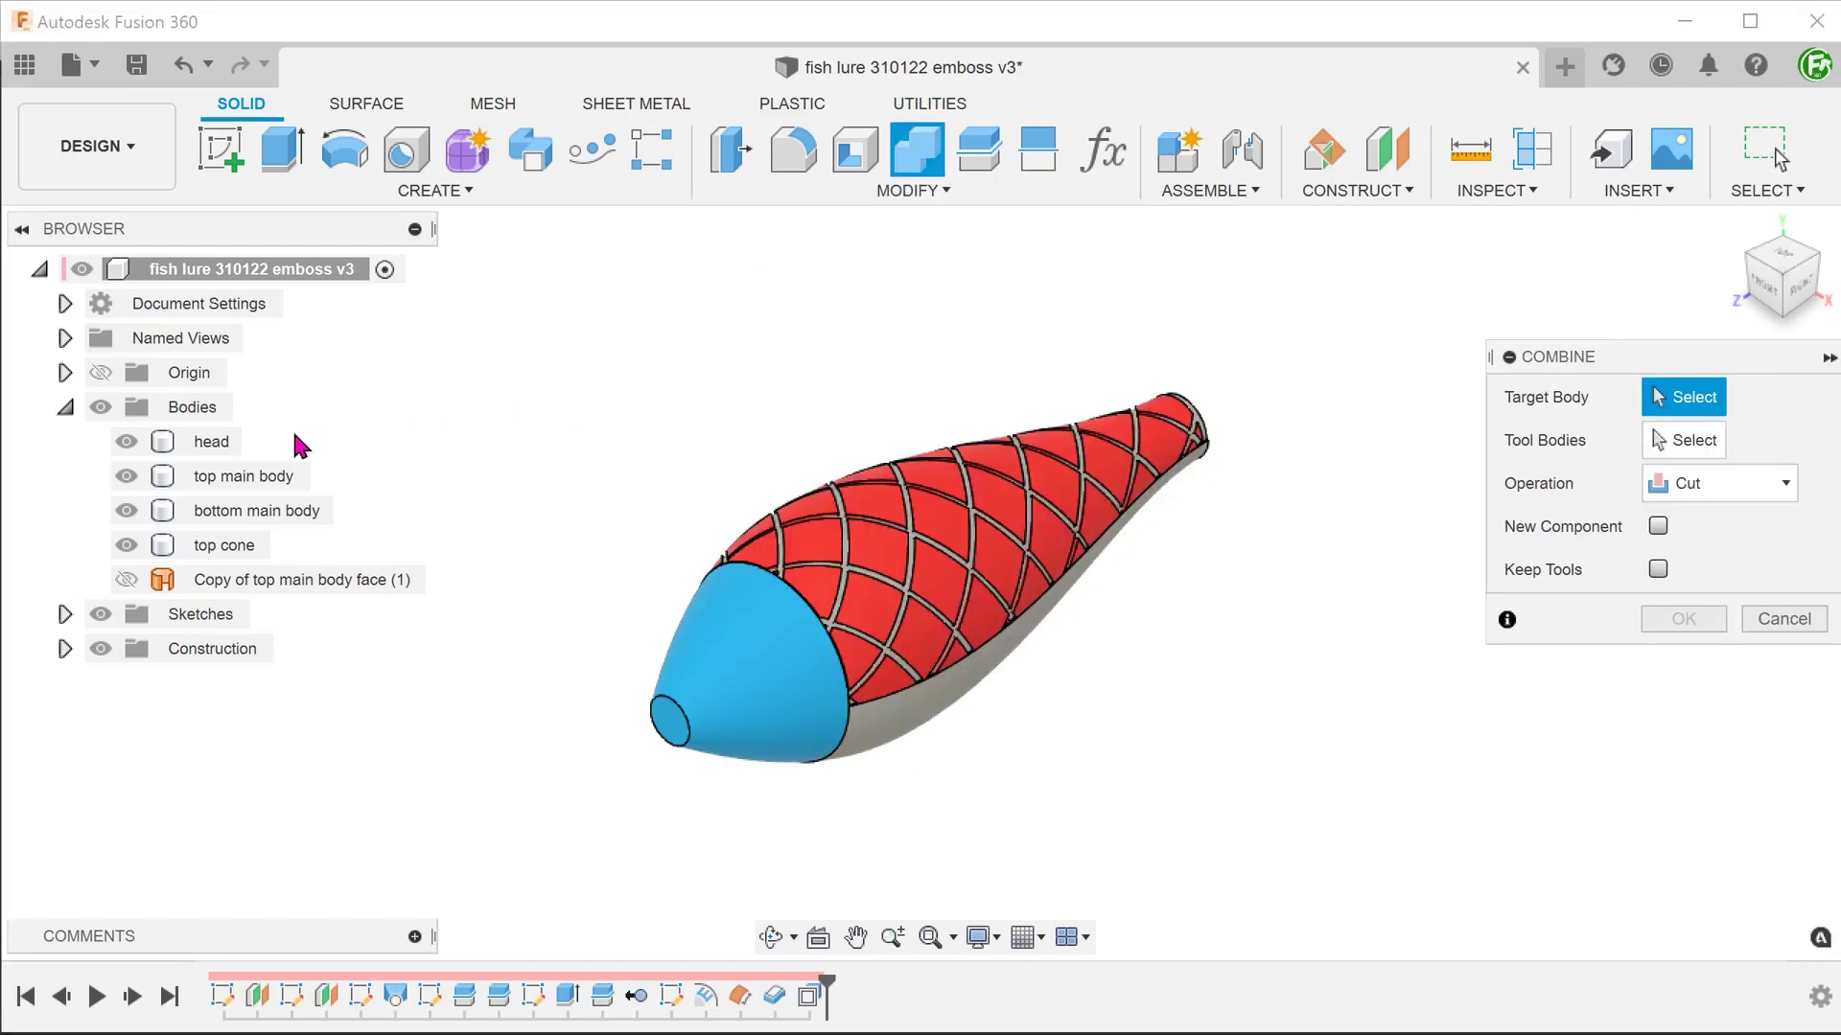
click(216, 442)
click(230, 477)
click(236, 513)
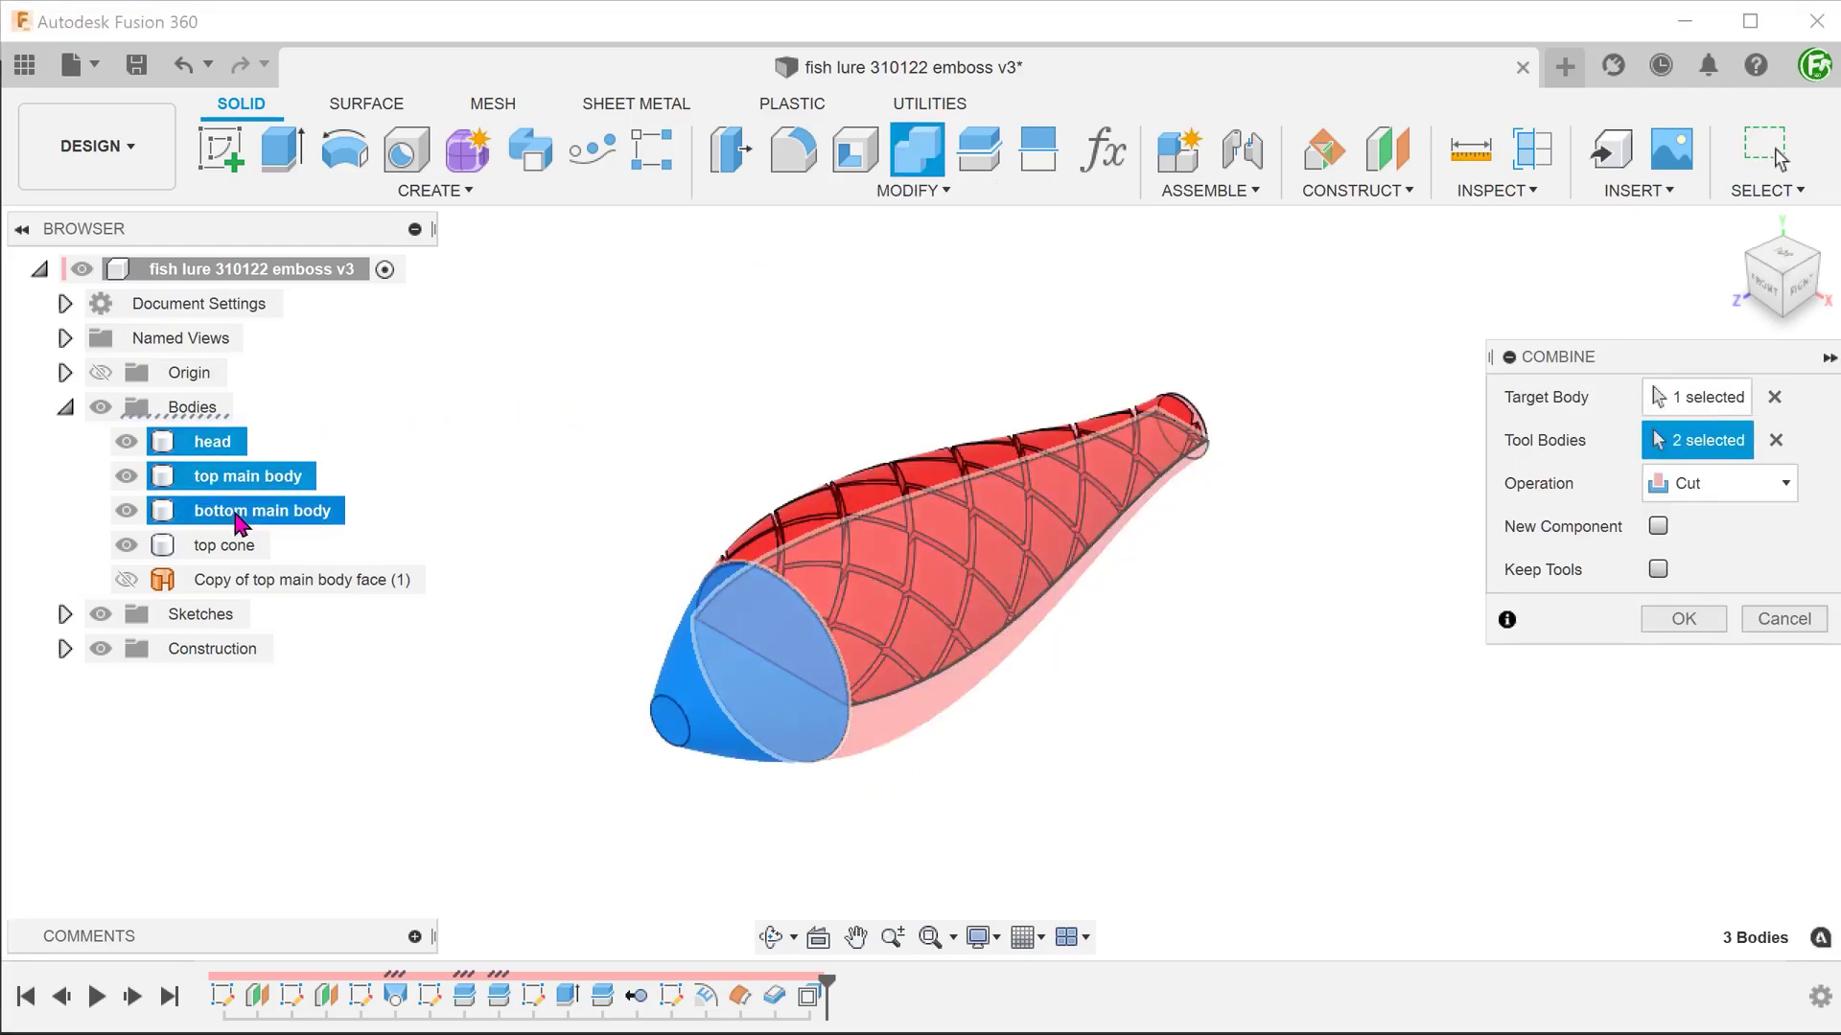
click(230, 546)
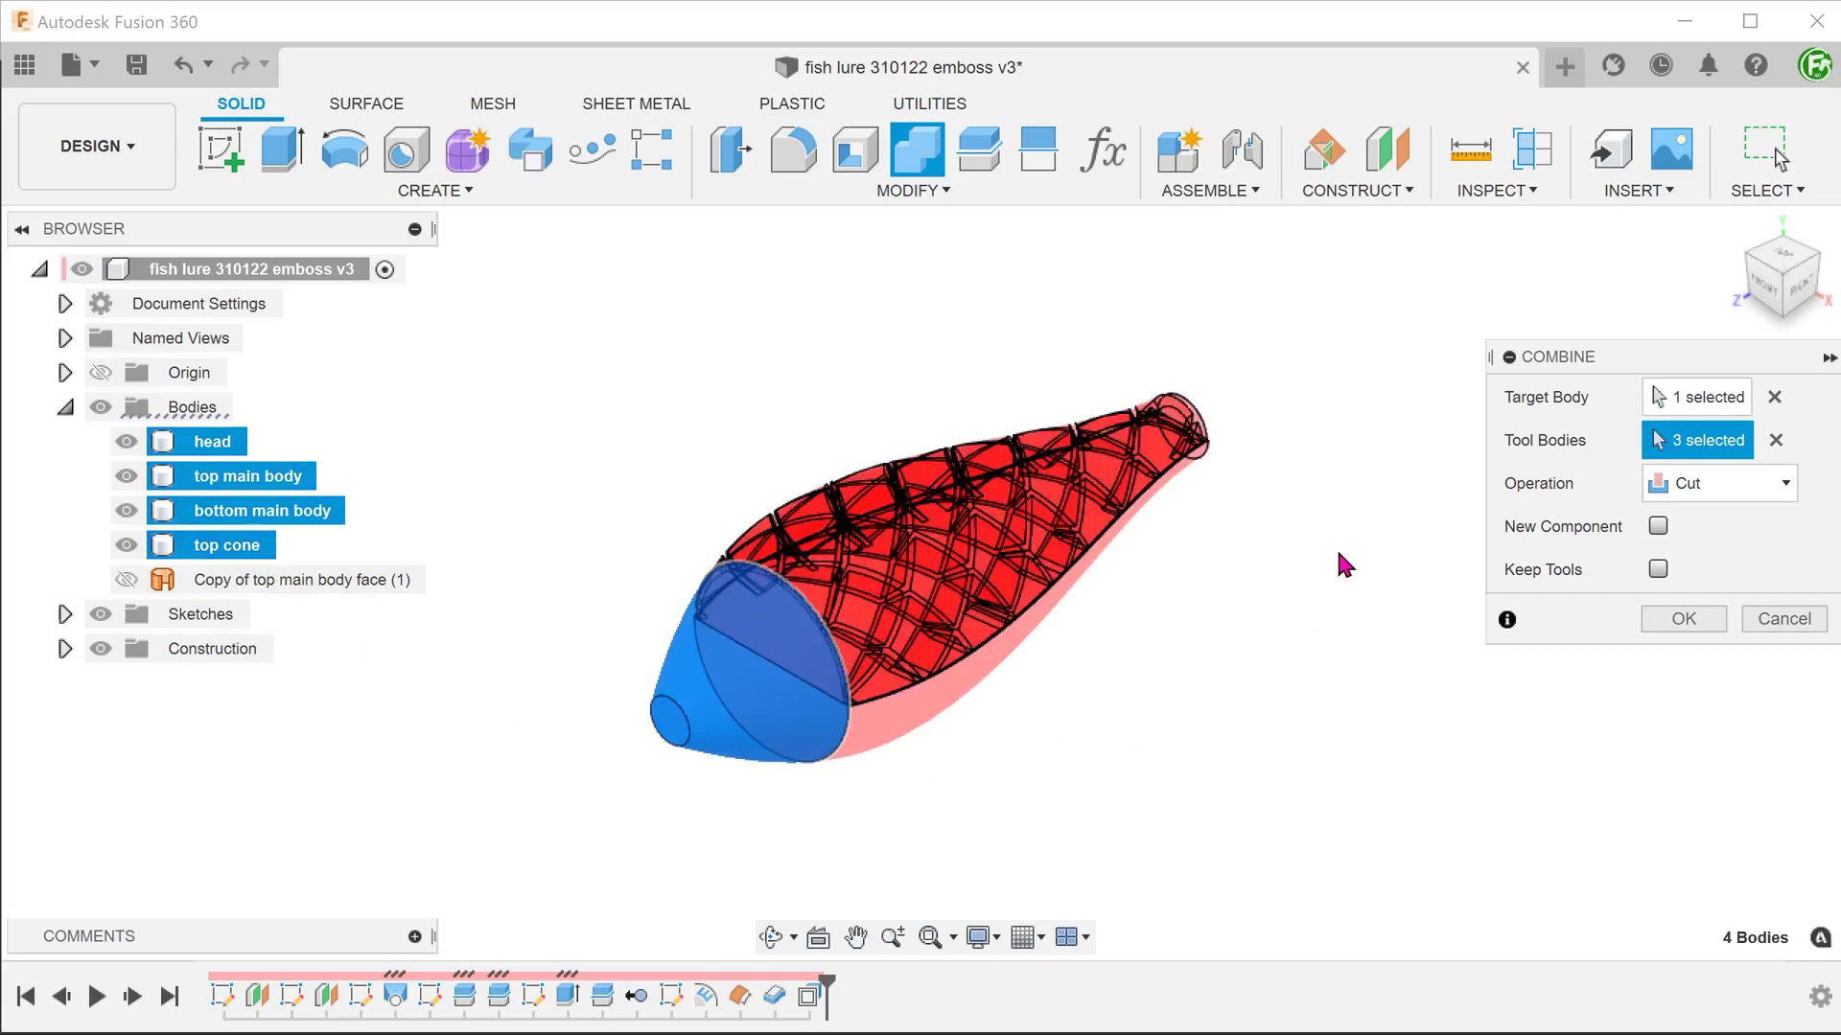
click(1677, 484)
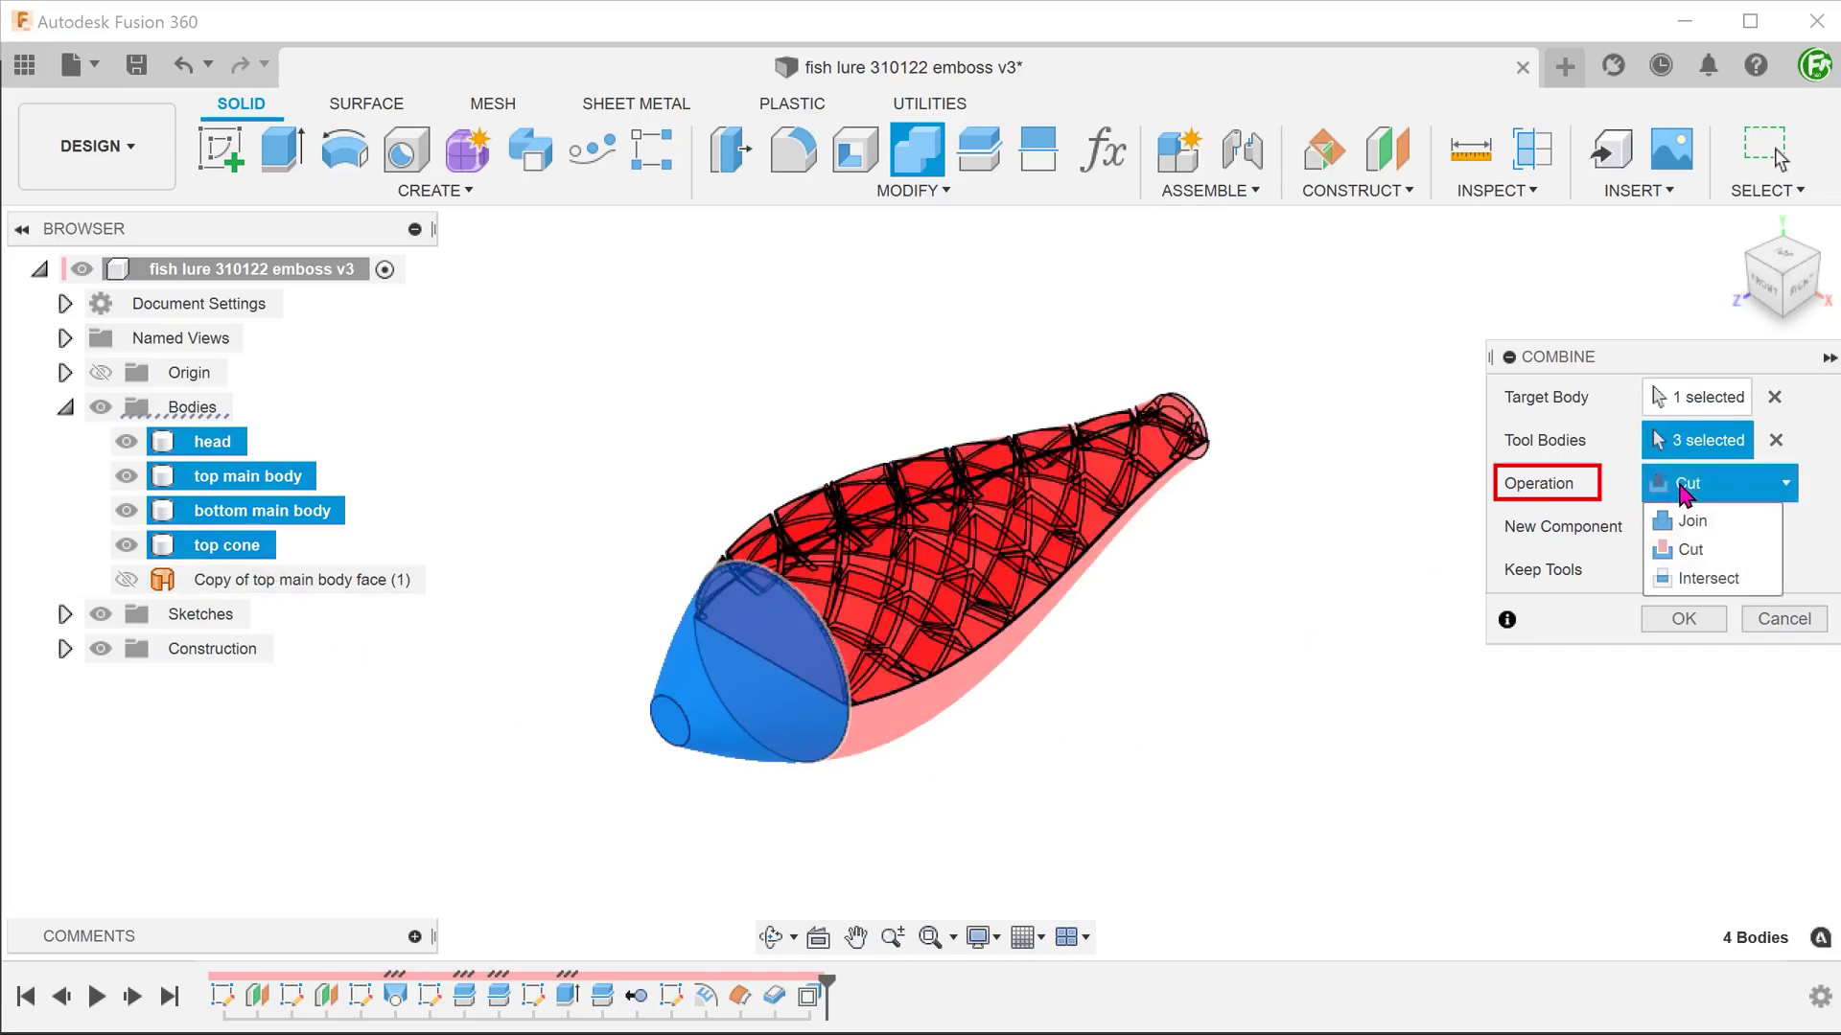
click(1737, 521)
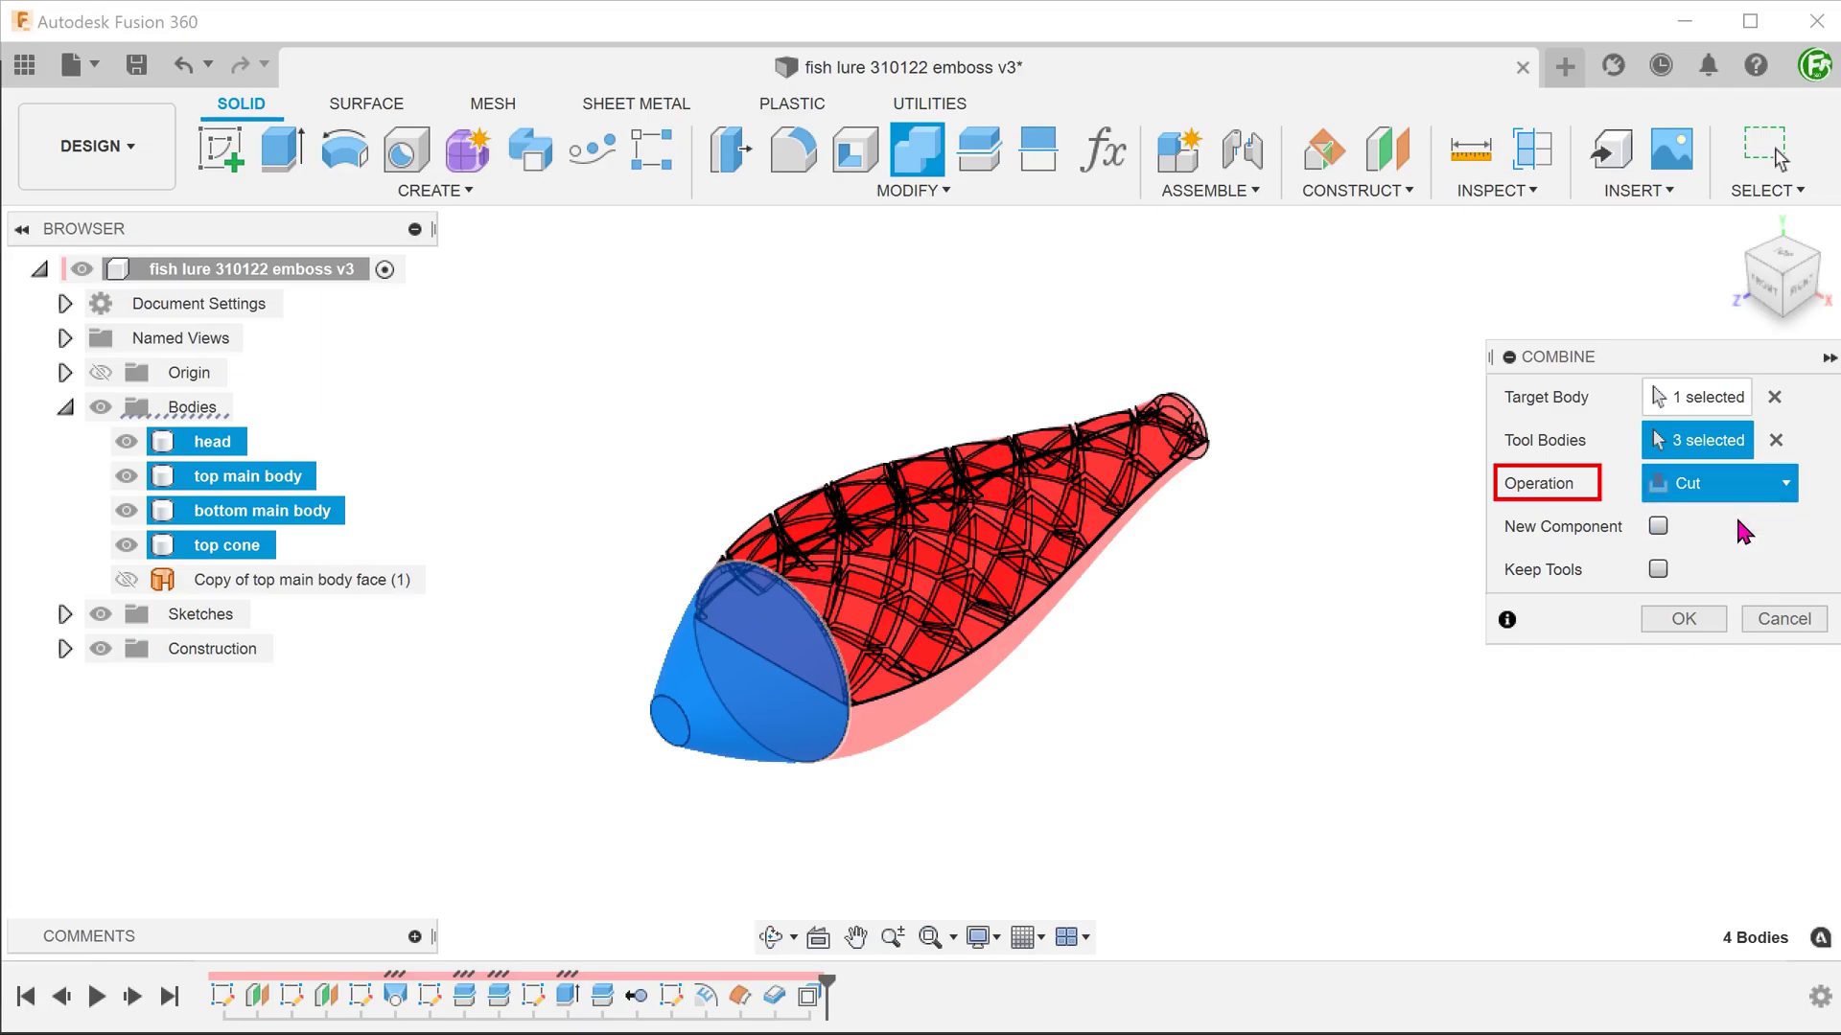
click(1683, 618)
shift+middle_drag(1271, 664, 1337, 717)
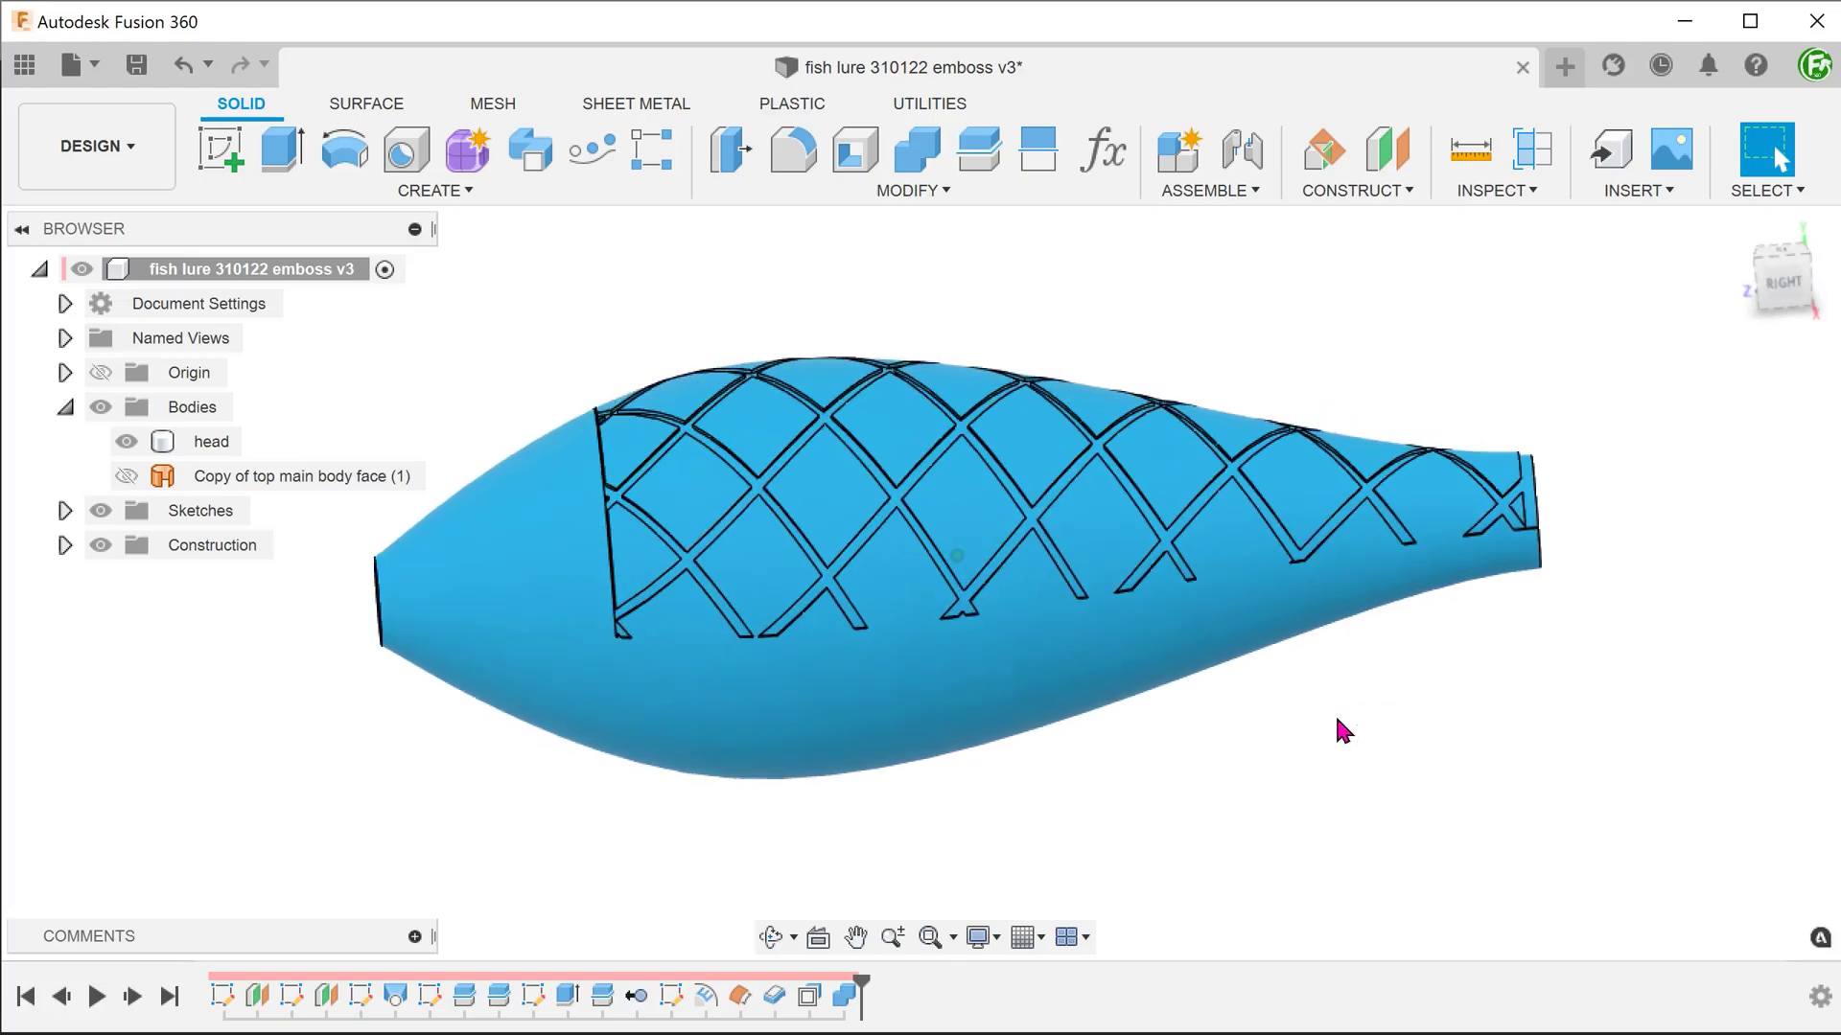